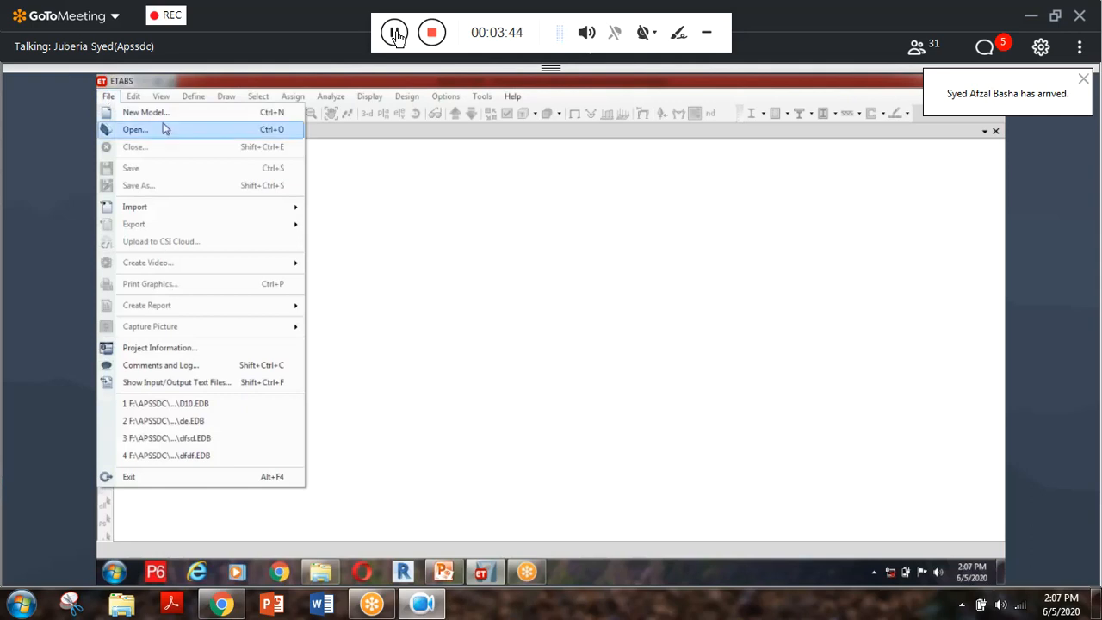
Create a new model that takes its initialization settings from the existing model file D10.
{"action": "left_click", "coordinate": [165, 113]}
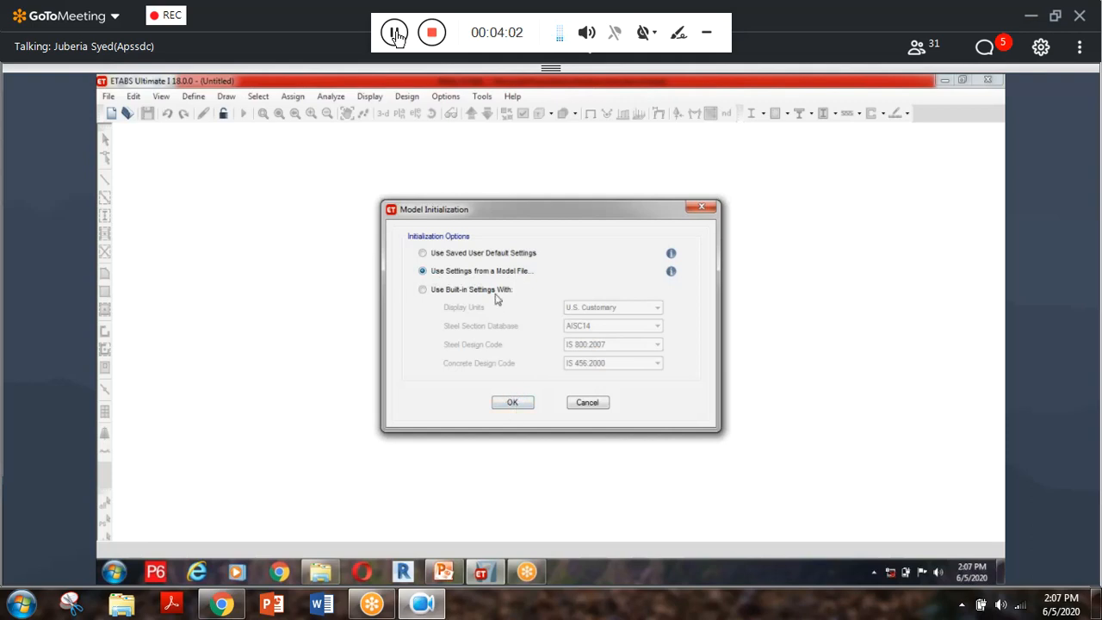
{"action": "left_click", "coordinate": [510, 402]}
{"action": "key", "text": "ctrl+o"}
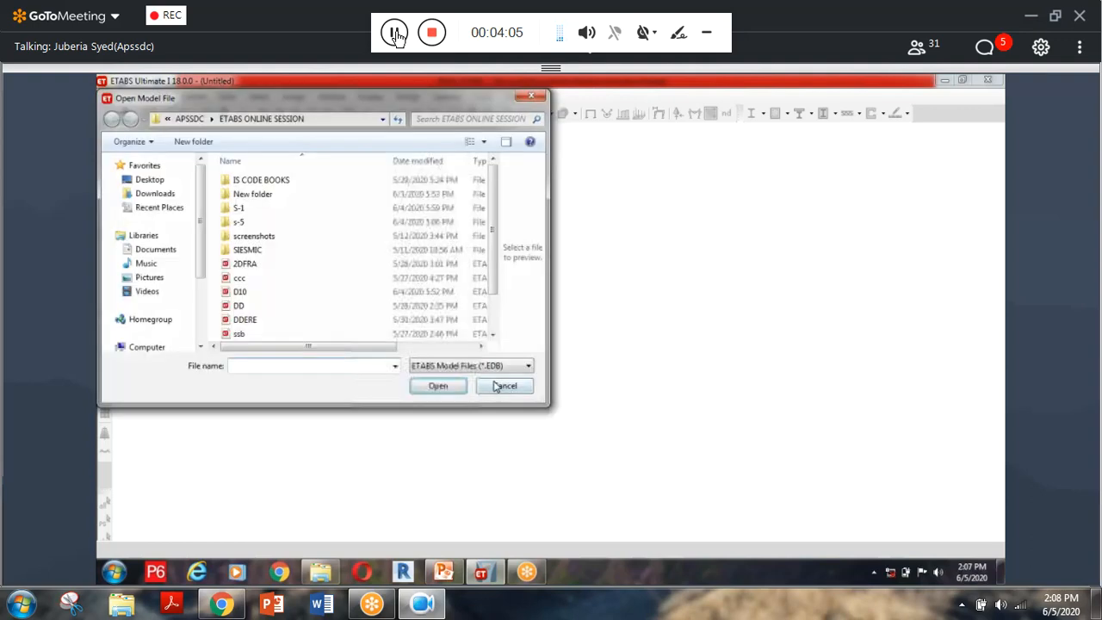
{"action": "left_click", "coordinate": [327, 291]}
{"action": "left_click", "coordinate": [442, 389]}
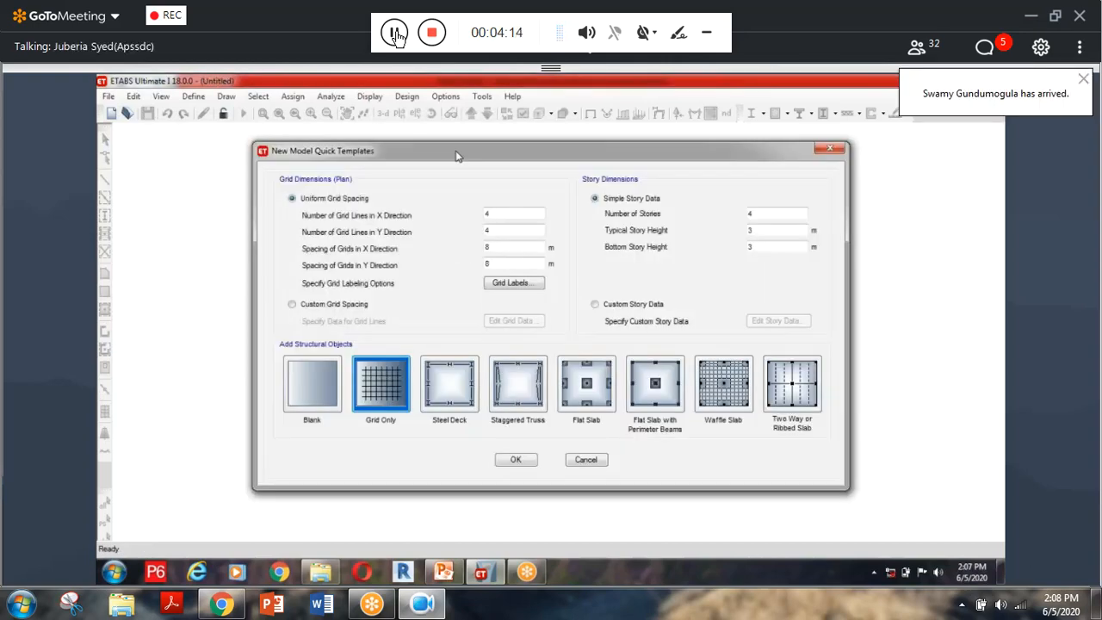
Switch the plan grid to custom grid spacing and show its grid data as spacing.
{"action": "left_click_drag", "start_coordinate": [457, 155], "coordinate": [330, 144]}
{"action": "left_click", "coordinate": [191, 293]}
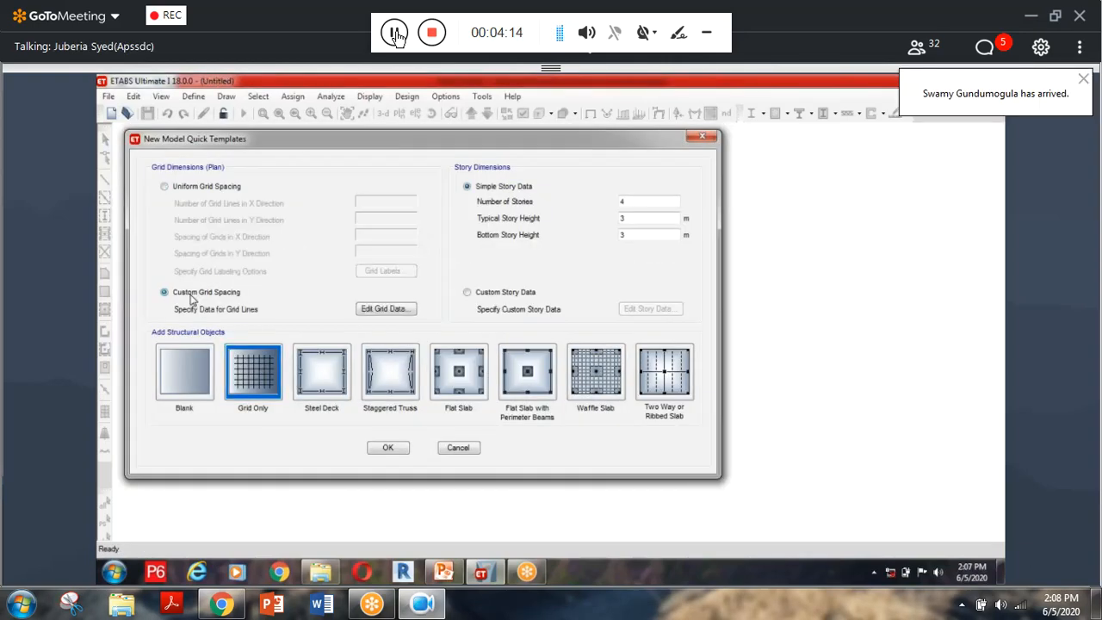
{"action": "left_click", "coordinate": [384, 309]}
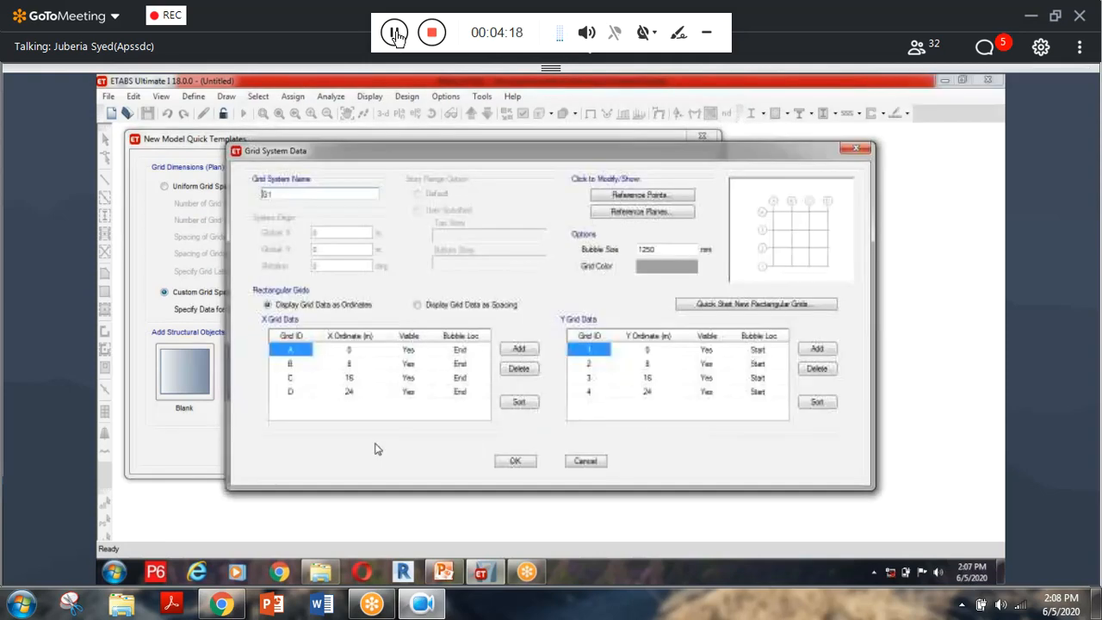
{"action": "left_click", "coordinate": [417, 305]}
Set the X grid spacings to 5, 4.2, 3.6 and 3.3 m for A to D, adding a fifth grid line.
{"action": "left_click", "coordinate": [351, 351]}
{"action": "type", "text": "5"}
{"action": "left_click", "coordinate": [354, 360]}
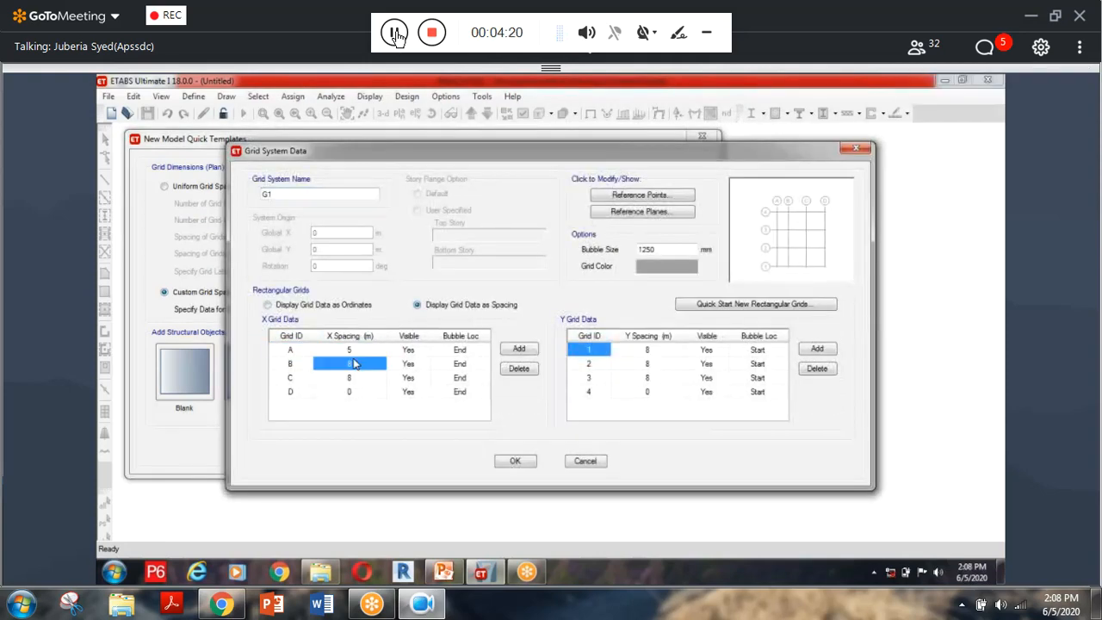
{"action": "type", "text": "4.2"}
{"action": "left_click", "coordinate": [363, 379]}
{"action": "type", "text": "3.6"}
{"action": "left_click", "coordinate": [519, 349]}
{"action": "left_click", "coordinate": [350, 392]}
{"action": "type", "text": "3.3"}
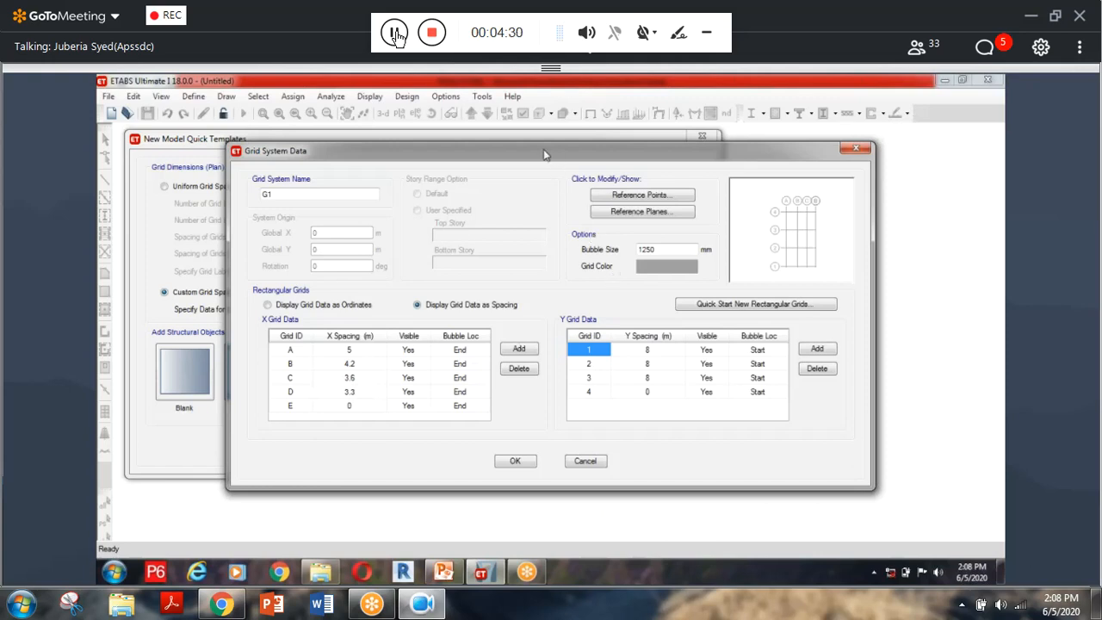
Set the Y grid spacings to 5.5, 3.5, 3.7 and 4.6 m for 1 to 4, add a fifth grid line and accept the grid.
{"action": "left_click_drag", "start_coordinate": [544, 154], "coordinate": [385, 138]}
{"action": "left_click", "coordinate": [500, 333]}
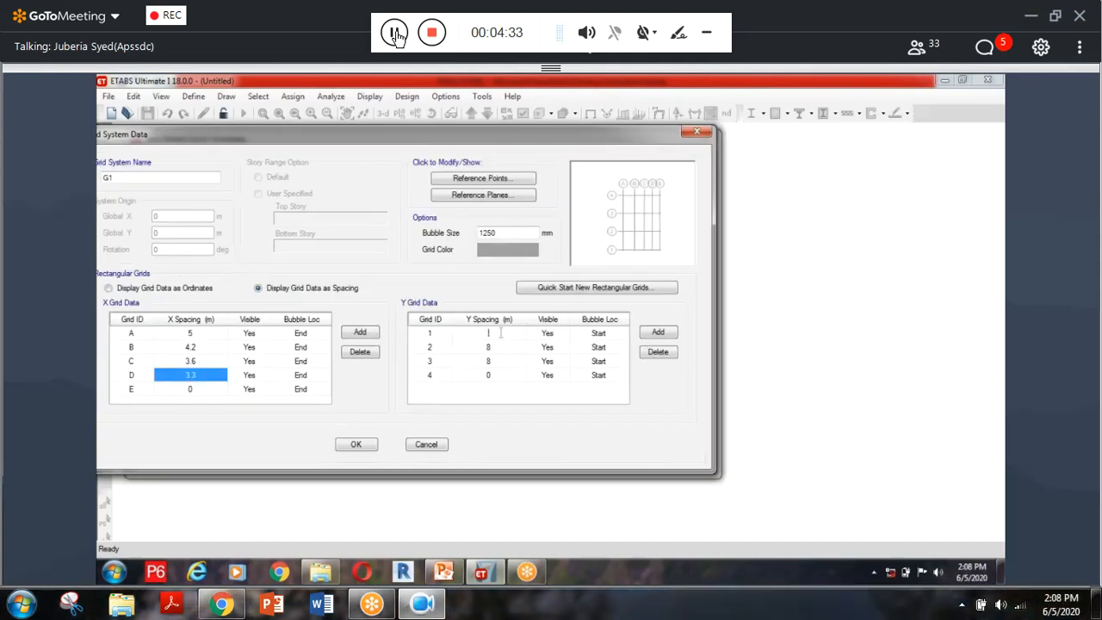
{"action": "left_click", "coordinate": [490, 347]}
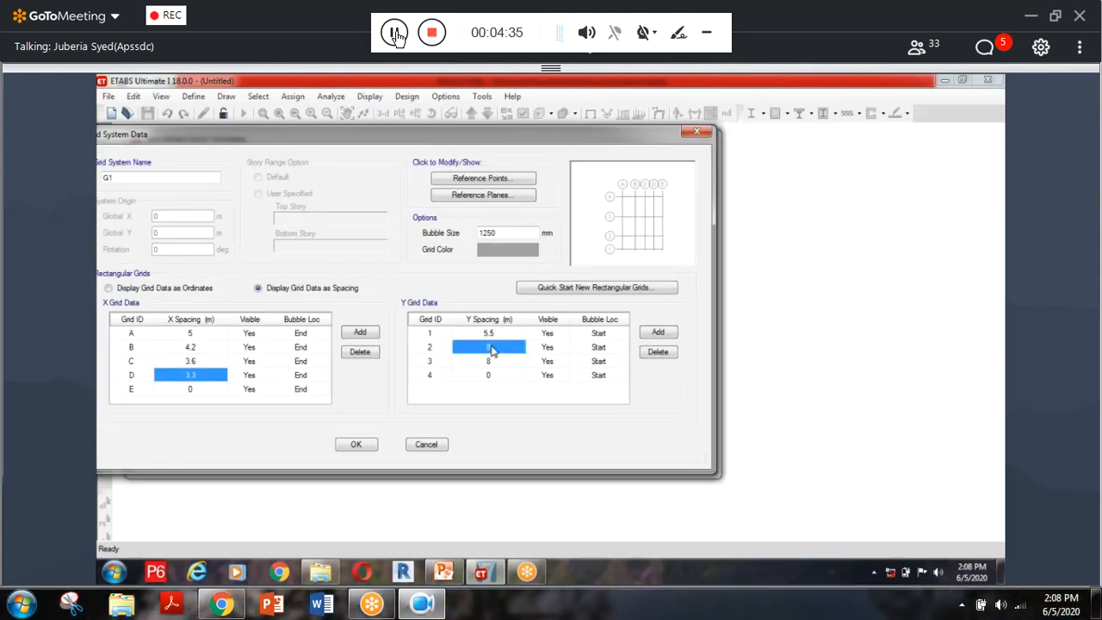
{"action": "type", "text": "3.5"}
{"action": "left_click", "coordinate": [506, 360]}
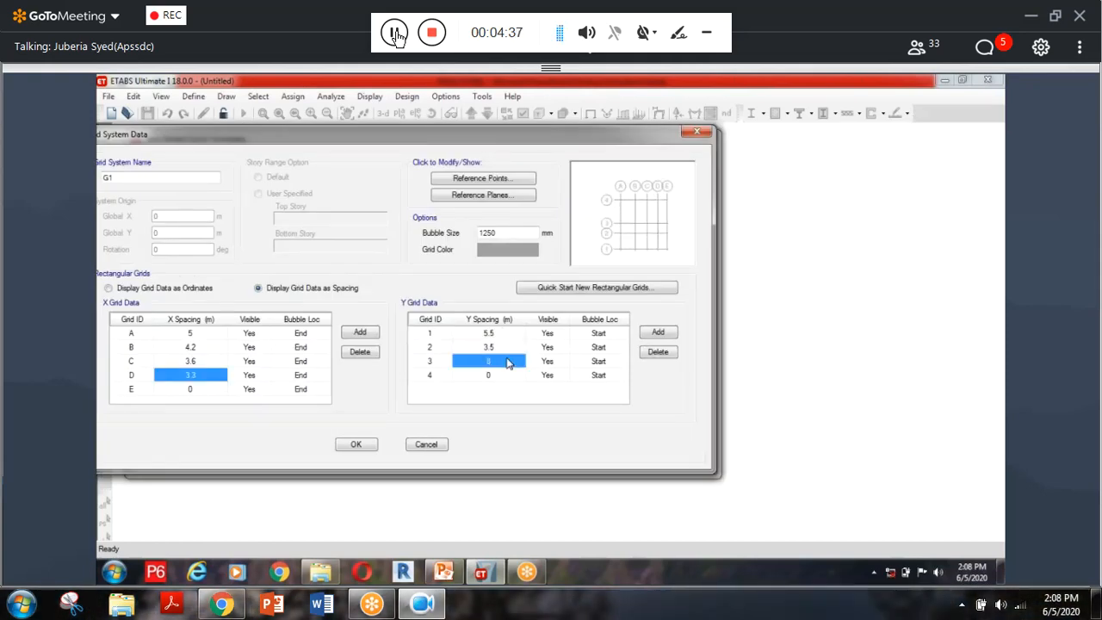
{"action": "type", "text": "3.7"}
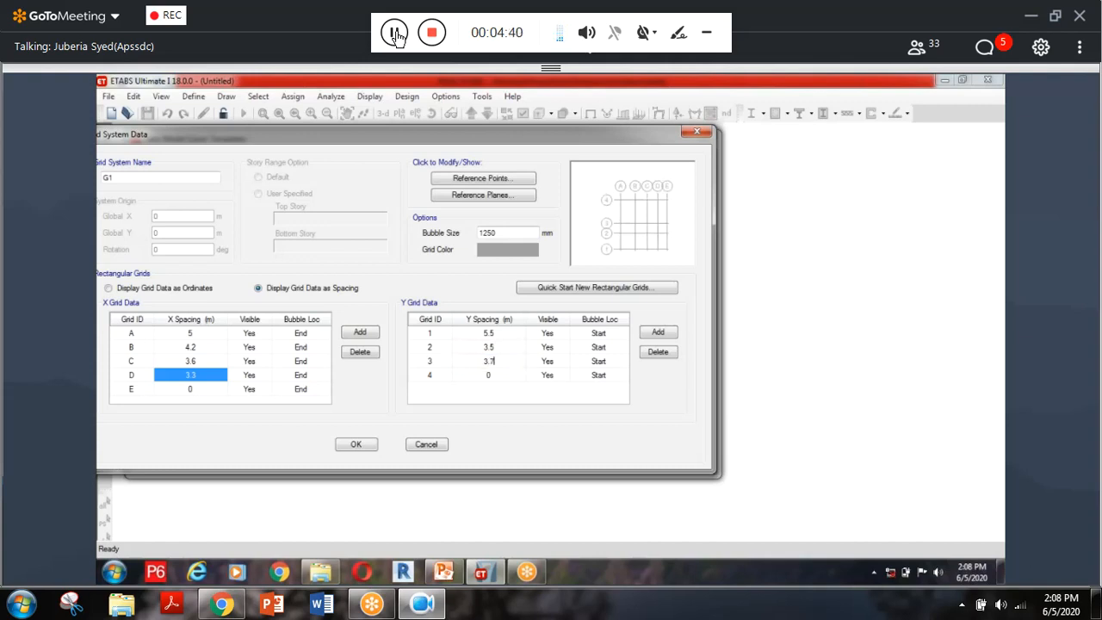
{"action": "left_click", "coordinate": [656, 333]}
{"action": "left_click", "coordinate": [652, 335]}
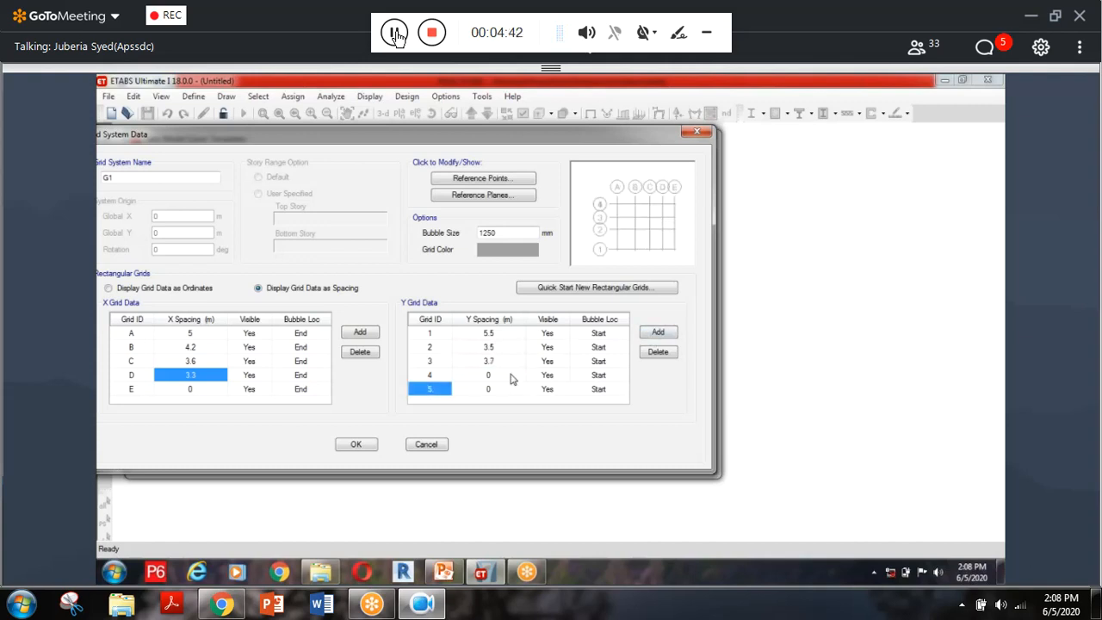
{"action": "left_click", "coordinate": [362, 444]}
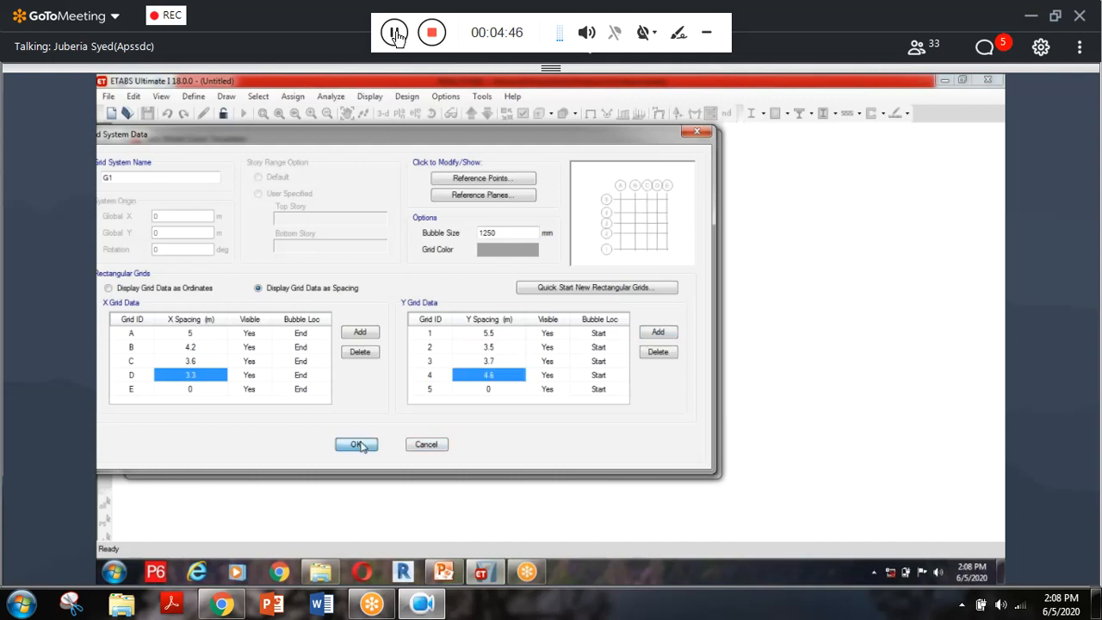
Set the number of stories to 15 and create the model with the Grid Only template.
{"action": "left_click_drag", "start_coordinate": [634, 203], "coordinate": [585, 204]}
{"action": "type", "text": "15"}
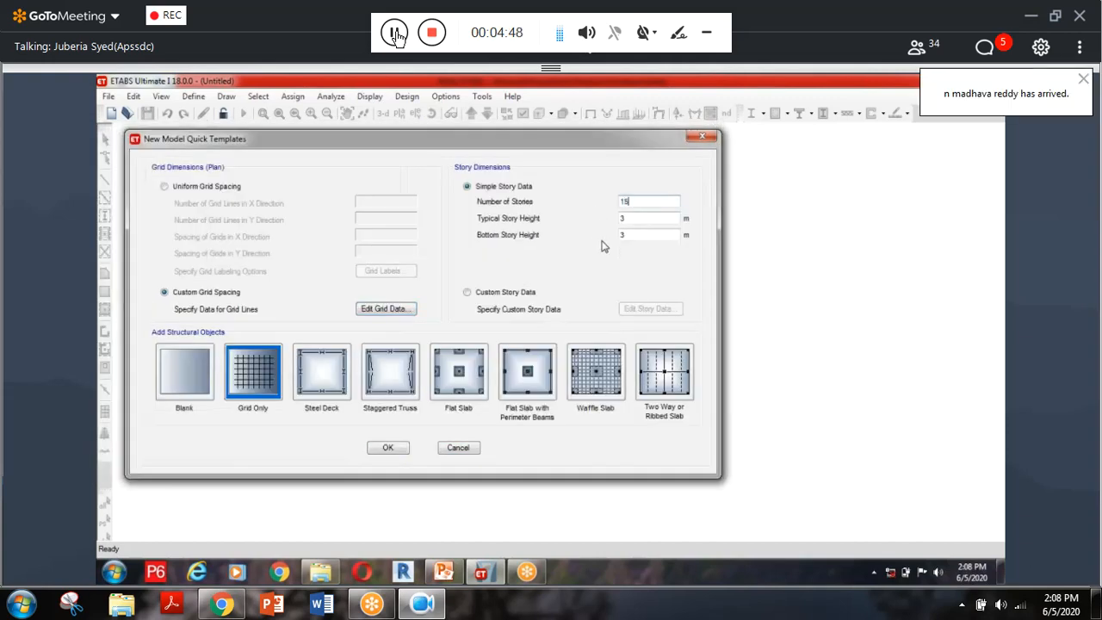
{"action": "left_click", "coordinate": [241, 391]}
{"action": "left_click", "coordinate": [388, 452]}
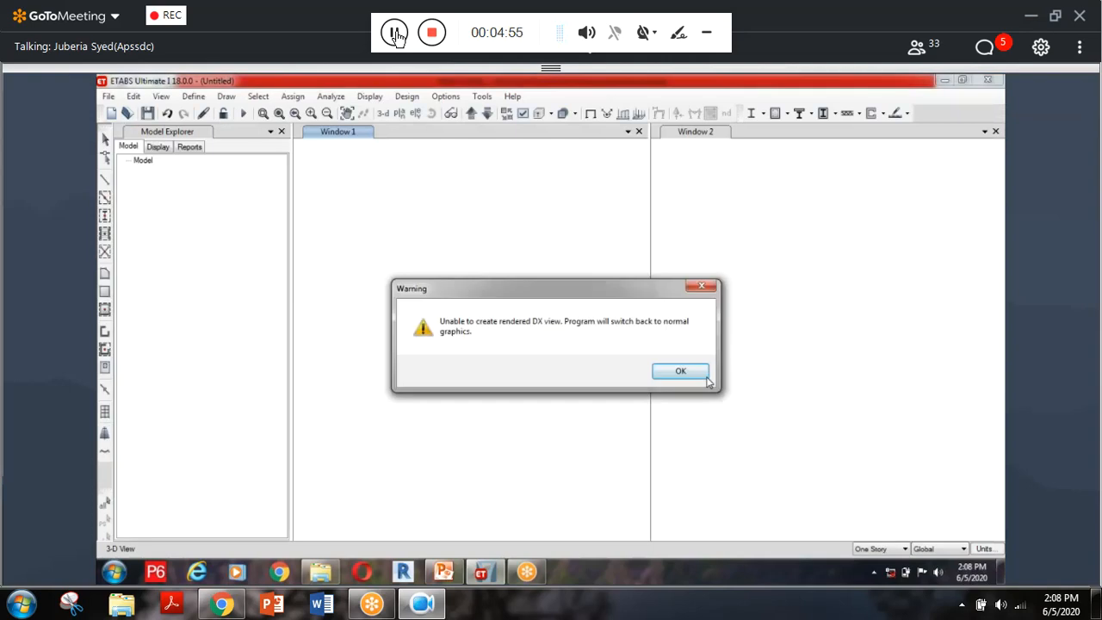
{"action": "left_click", "coordinate": [684, 372]}
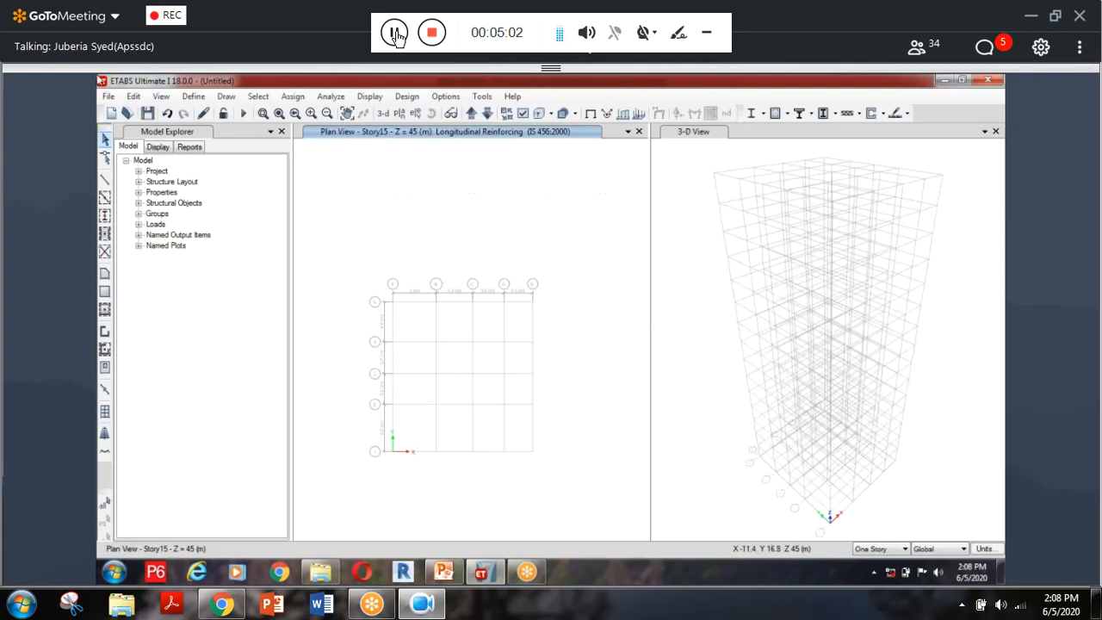
Inspect the section and reinforcement data of the B230X230 beam section.
{"action": "left_click", "coordinate": [139, 192]}
{"action": "left_click", "coordinate": [152, 213]}
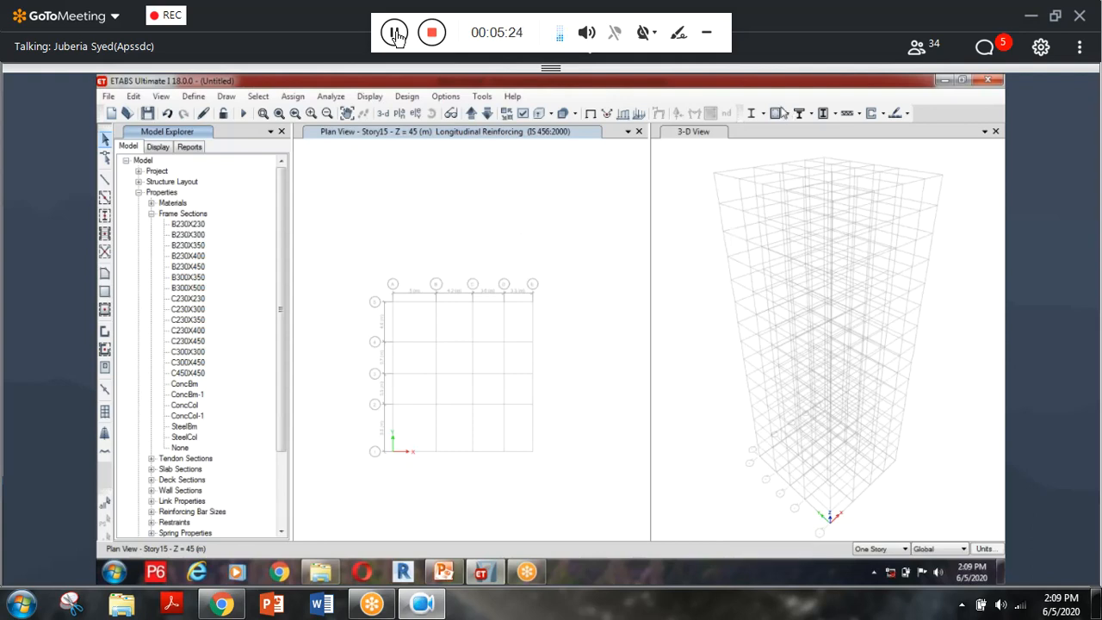
{"action": "left_click", "coordinate": [181, 225]}
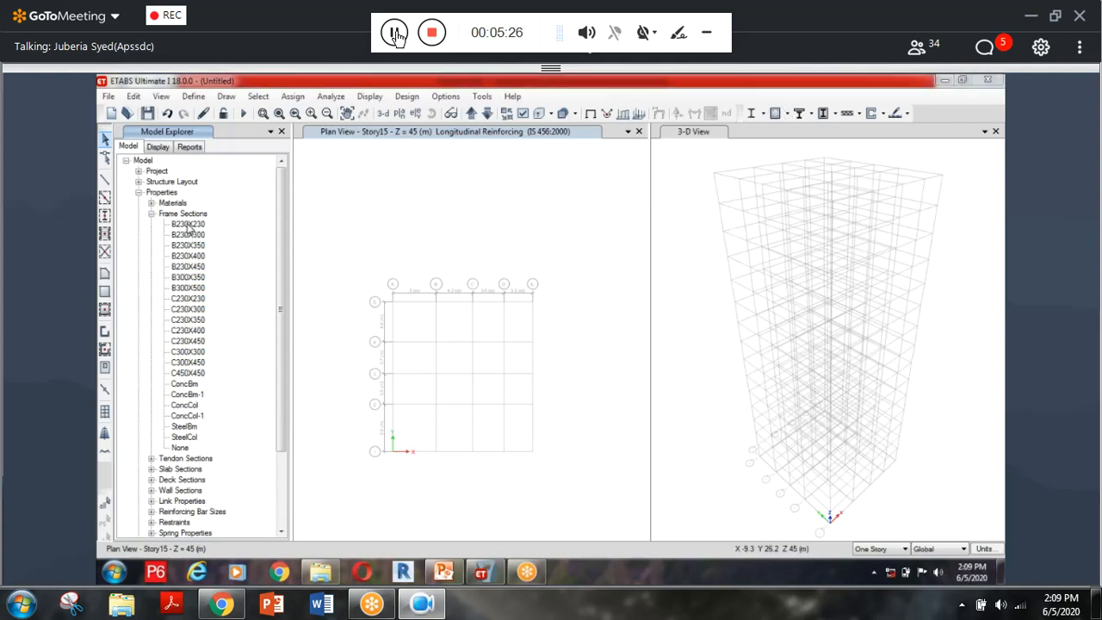
{"action": "double_click", "coordinate": [187, 224]}
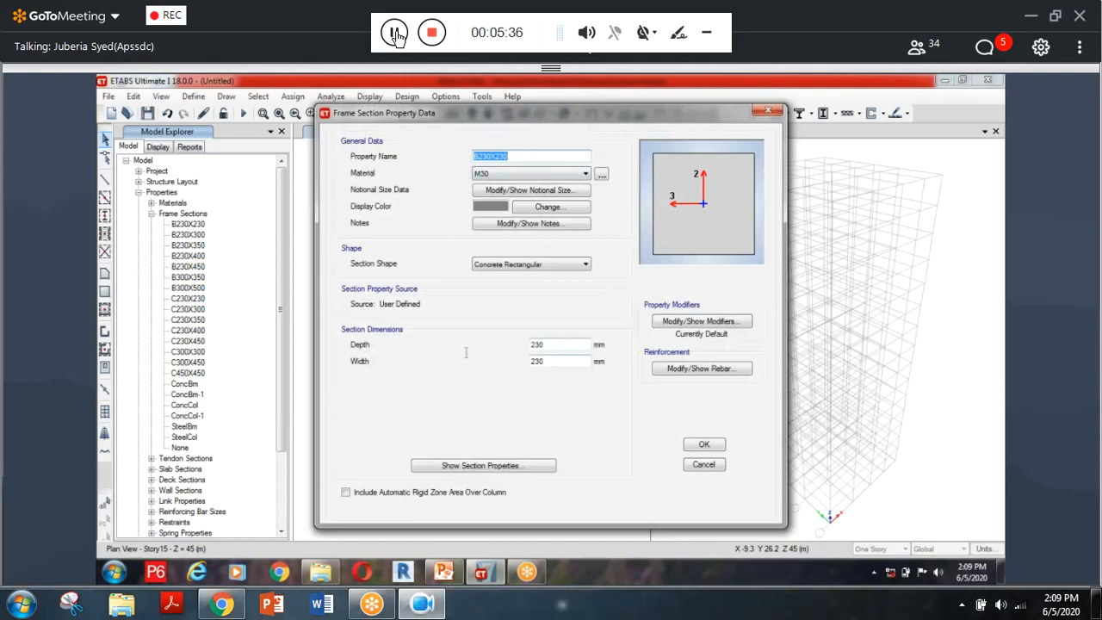
{"action": "left_click", "coordinate": [666, 373]}
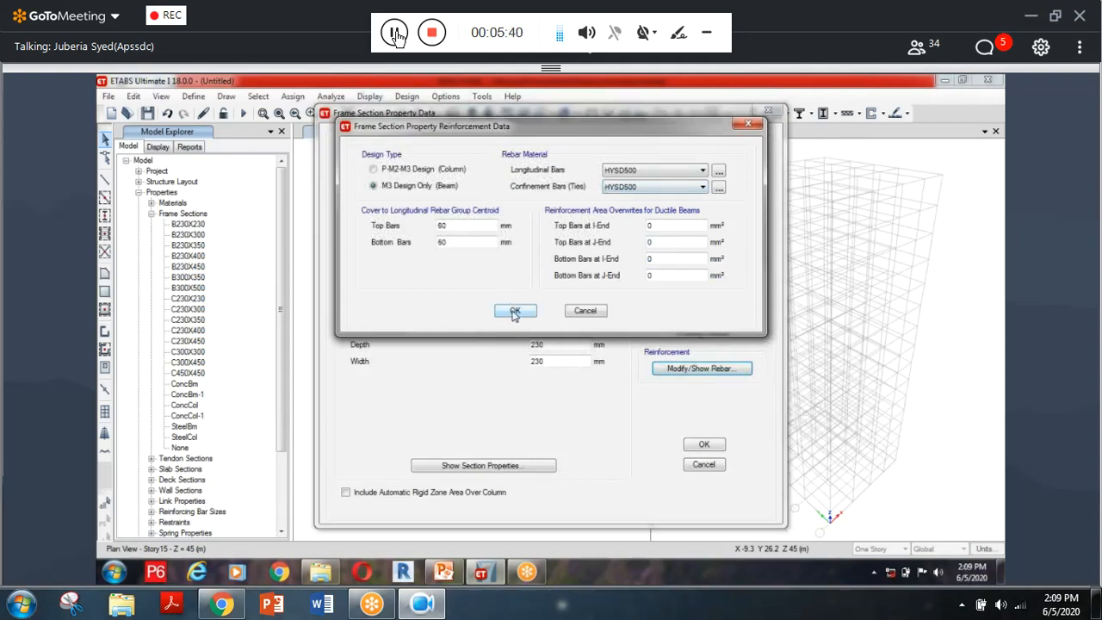
{"action": "left_click", "coordinate": [515, 313]}
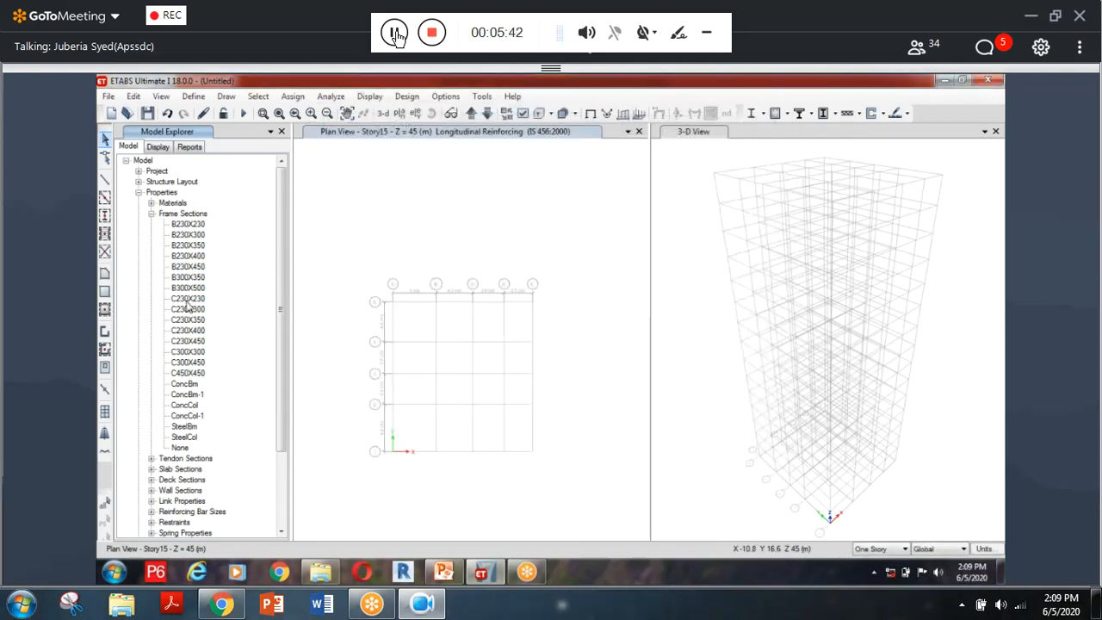
Inspect the property data of the C230X230 column section.
{"action": "left_click", "coordinate": [190, 300]}
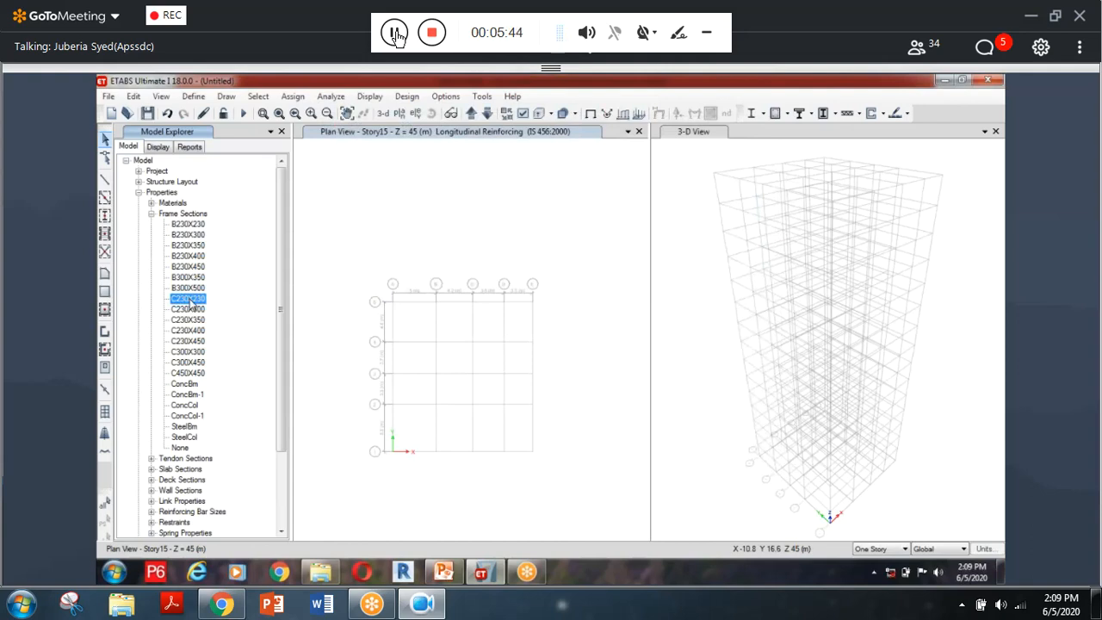
{"action": "double_click", "coordinate": [191, 301]}
{"action": "left_click", "coordinate": [703, 448]}
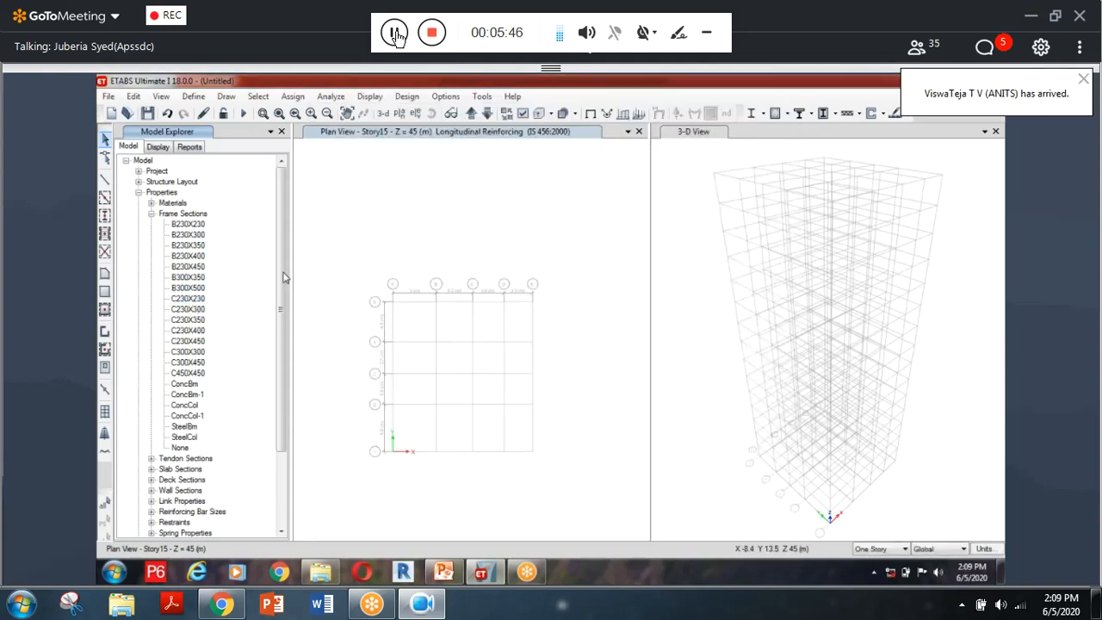
Examine which frame and slab sections are defined in the model's properties.
{"action": "left_click_drag", "start_coordinate": [287, 206], "coordinate": [148, 152]}
{"action": "left_click", "coordinate": [150, 213]}
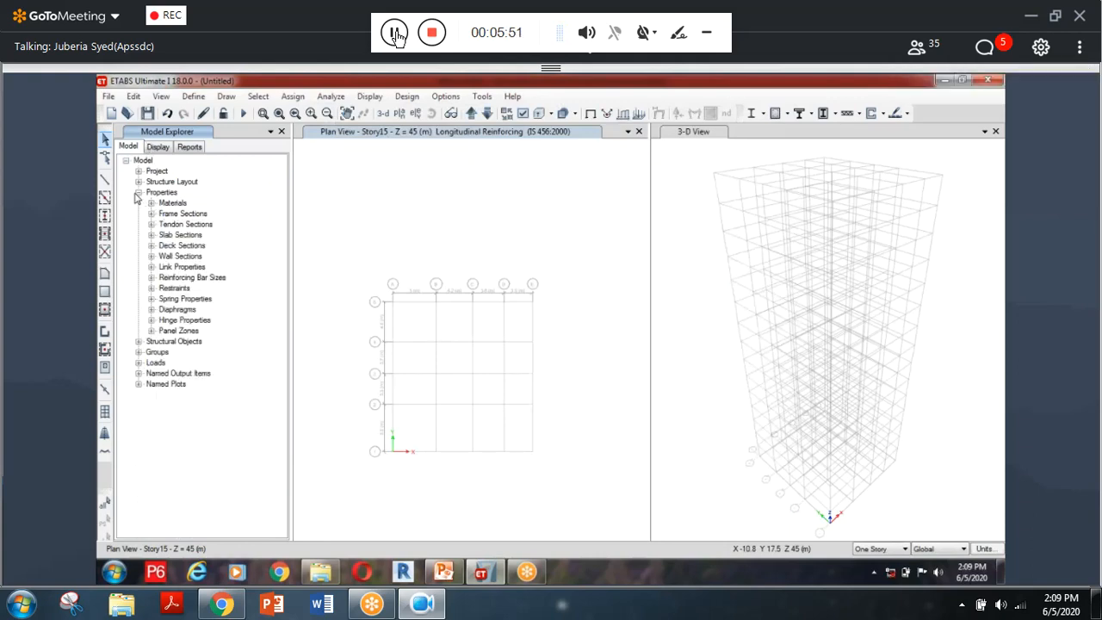
{"action": "left_click", "coordinate": [152, 214]}
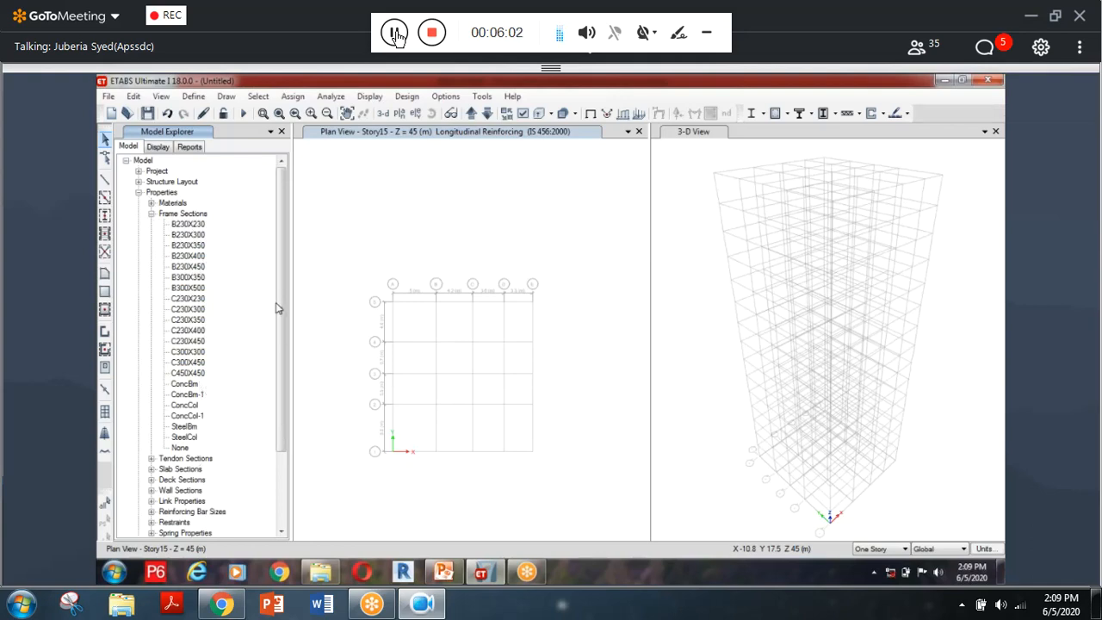
{"action": "left_click_drag", "start_coordinate": [281, 308], "coordinate": [288, 376]}
{"action": "left_click", "coordinate": [152, 373]}
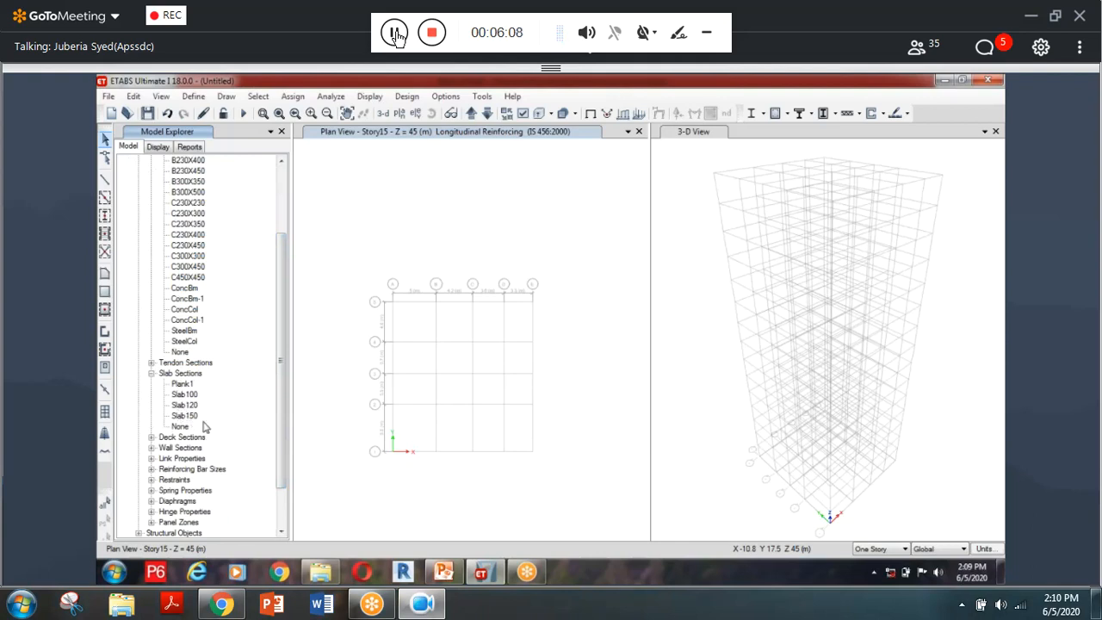
{"action": "left_click_drag", "start_coordinate": [284, 314], "coordinate": [284, 337]}
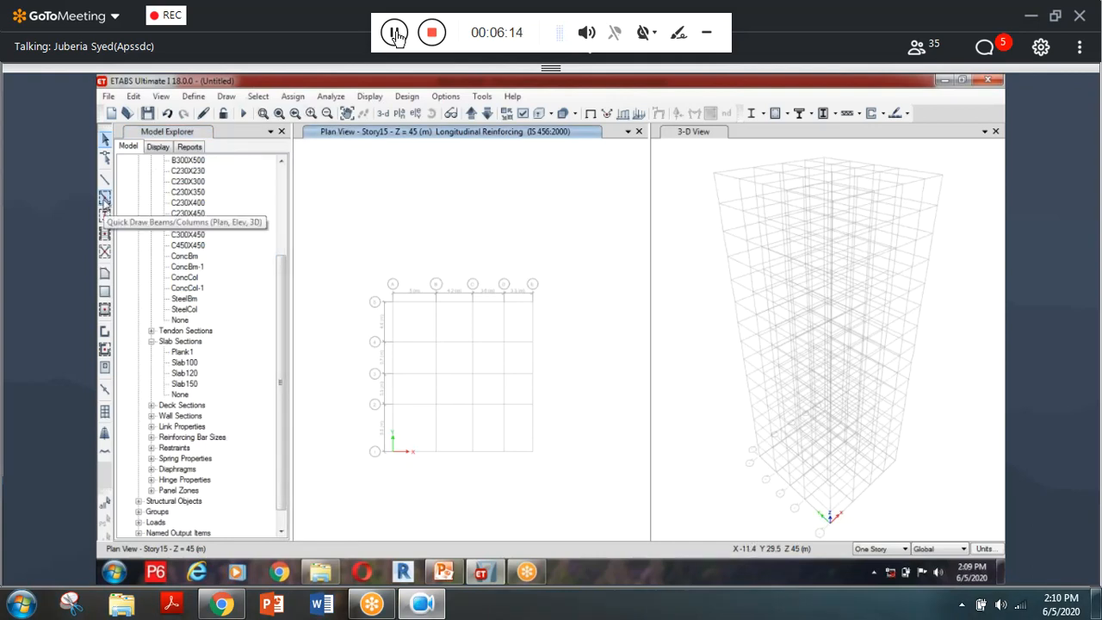
Quick-draw B230X300 beams along all plan grid lines, applied to all stories.
{"action": "left_click", "coordinate": [104, 199]}
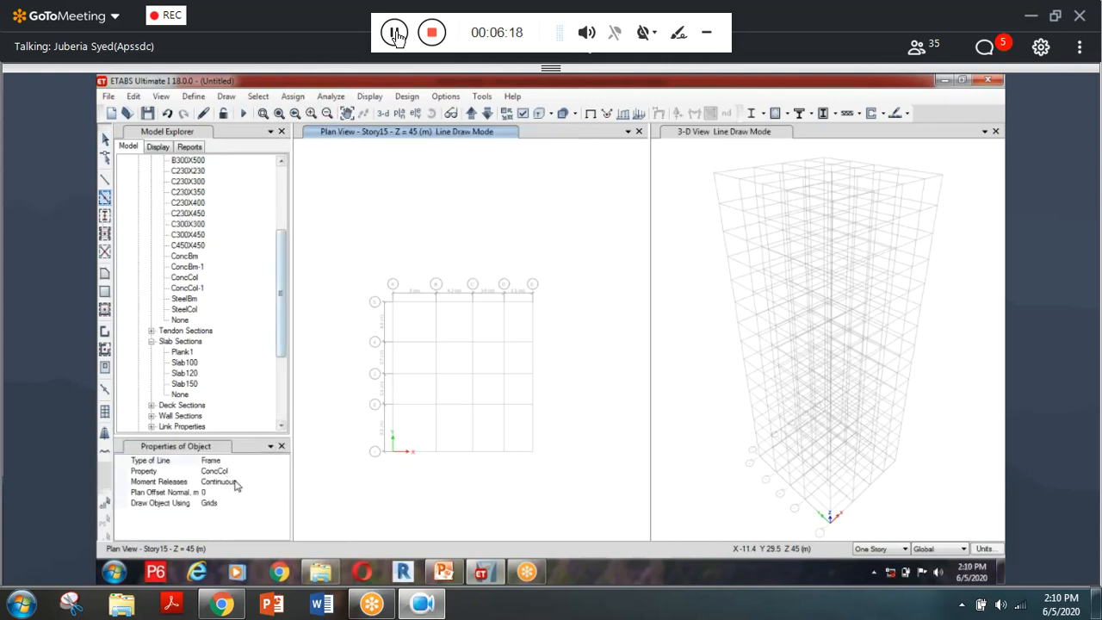
{"action": "left_click", "coordinate": [241, 474]}
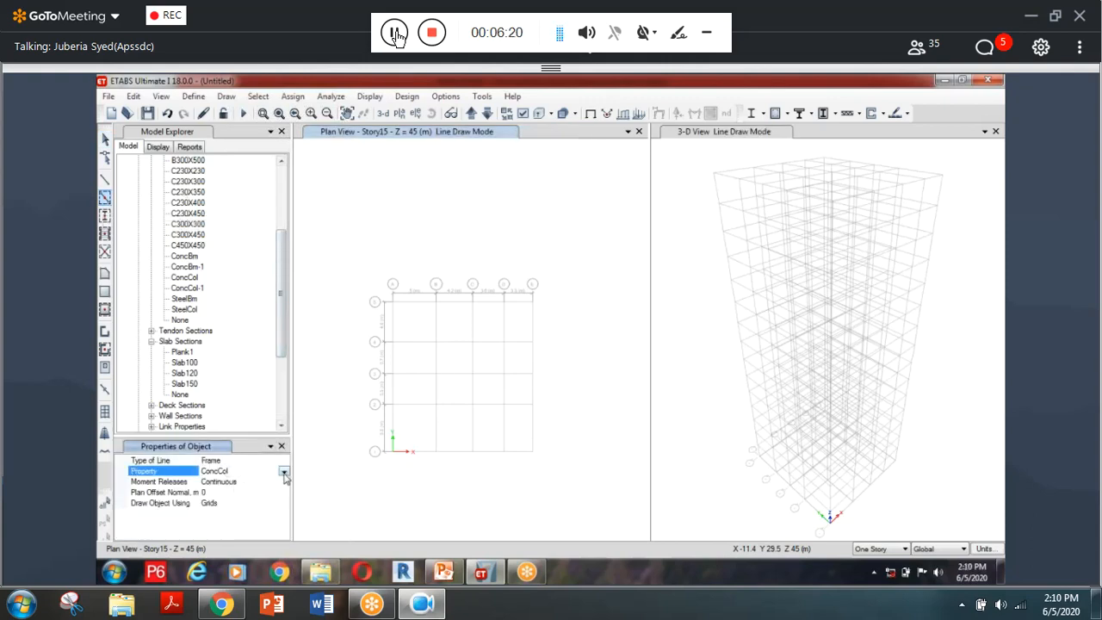
{"action": "left_click", "coordinate": [283, 472]}
{"action": "scroll", "coordinate": [244, 497], "scroll_direction": "up", "scroll_amount": 5}
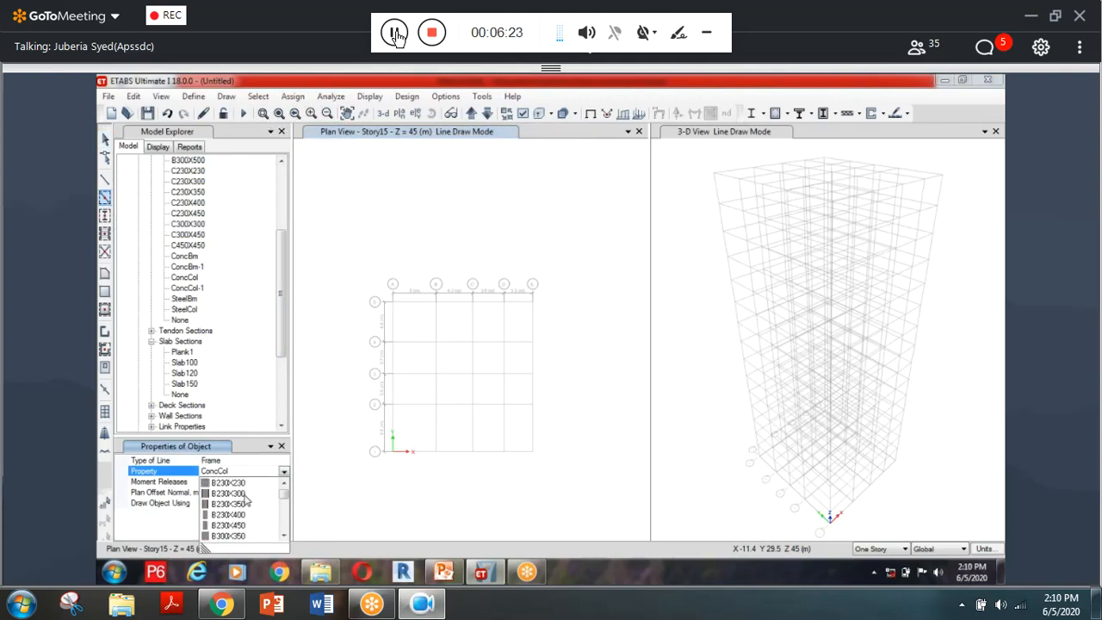
{"action": "left_click", "coordinate": [232, 493]}
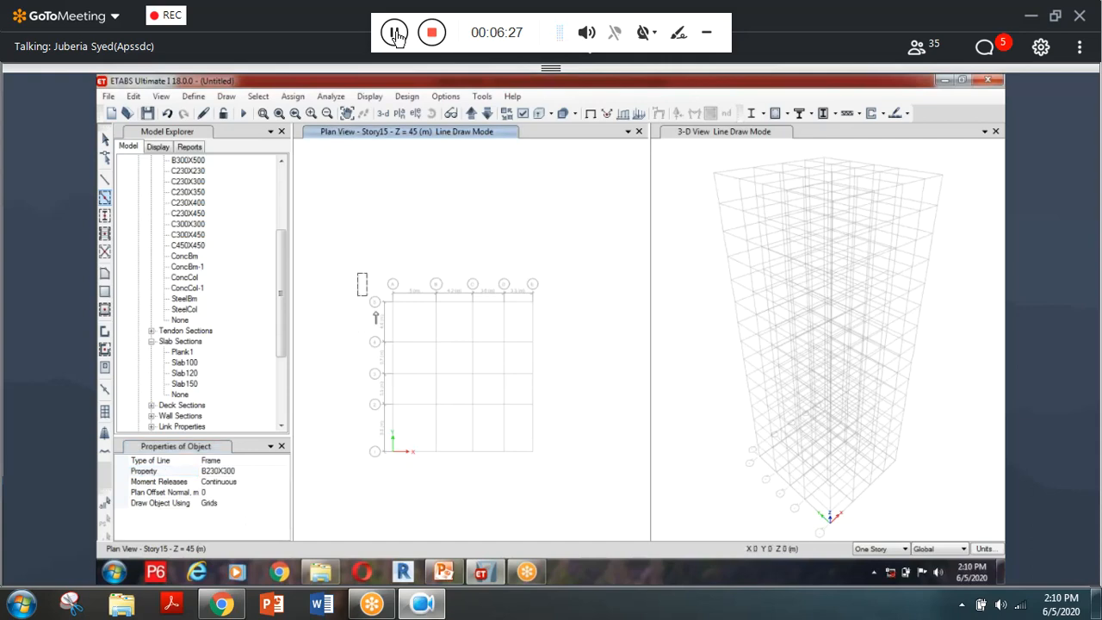
{"action": "left_click", "coordinate": [879, 548]}
{"action": "left_click", "coordinate": [873, 568]}
{"action": "mouse_move", "coordinate": [363, 260]}
{"action": "left_mouse_down"}
{"action": "mouse_move", "coordinate": [465, 392]}
{"action": "mouse_move", "coordinate": [444, 473]}
{"action": "left_mouse_up"}
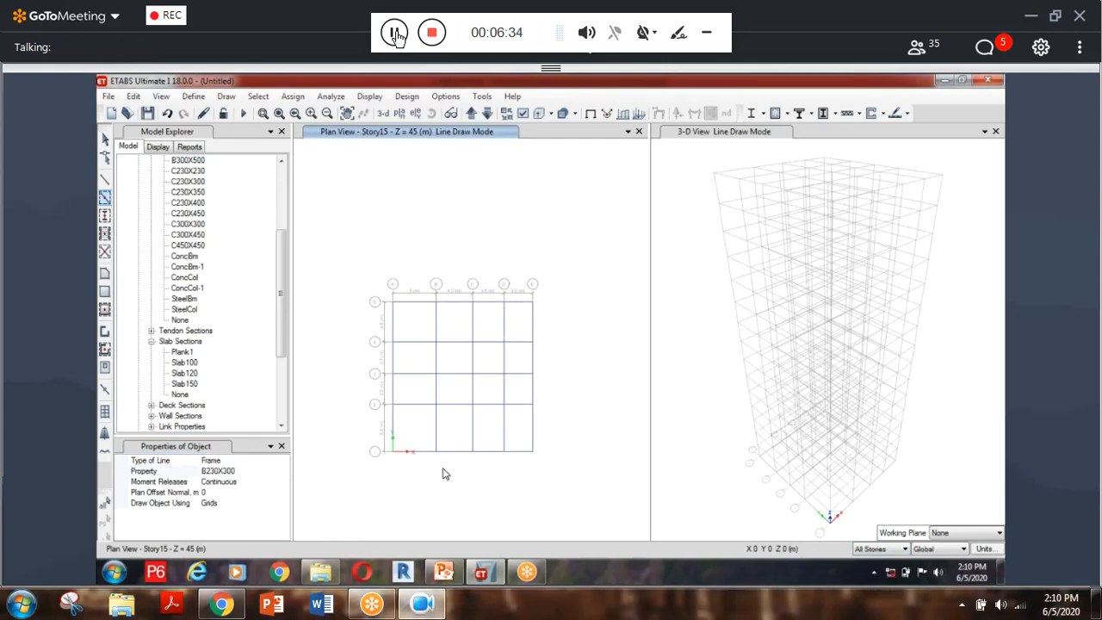
Quick-draw C230X300 columns at all plan grid intersections, applied to all stories.
{"action": "left_click", "coordinate": [104, 215]}
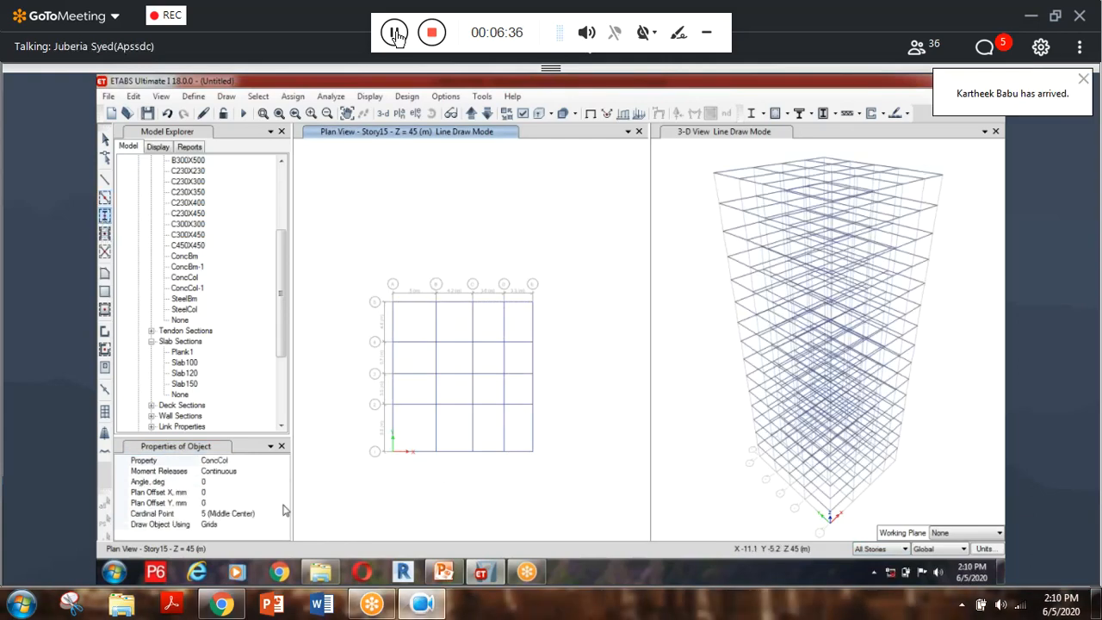
{"action": "left_click", "coordinate": [261, 461]}
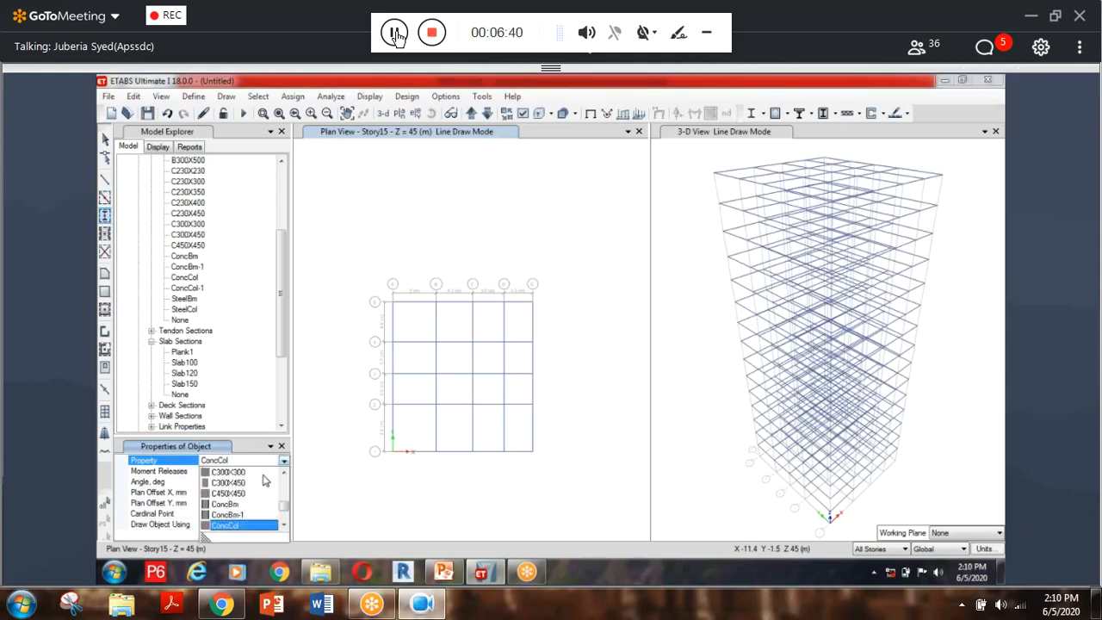
{"action": "scroll", "coordinate": [237, 499], "scroll_direction": "up", "scroll_amount": 2}
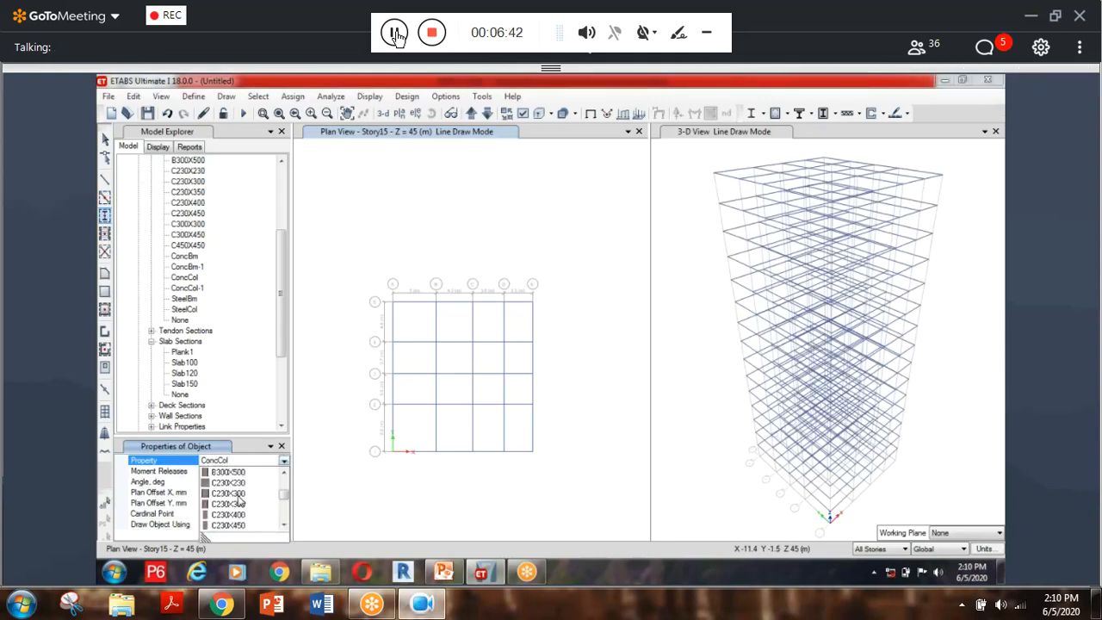
{"action": "left_click", "coordinate": [237, 494]}
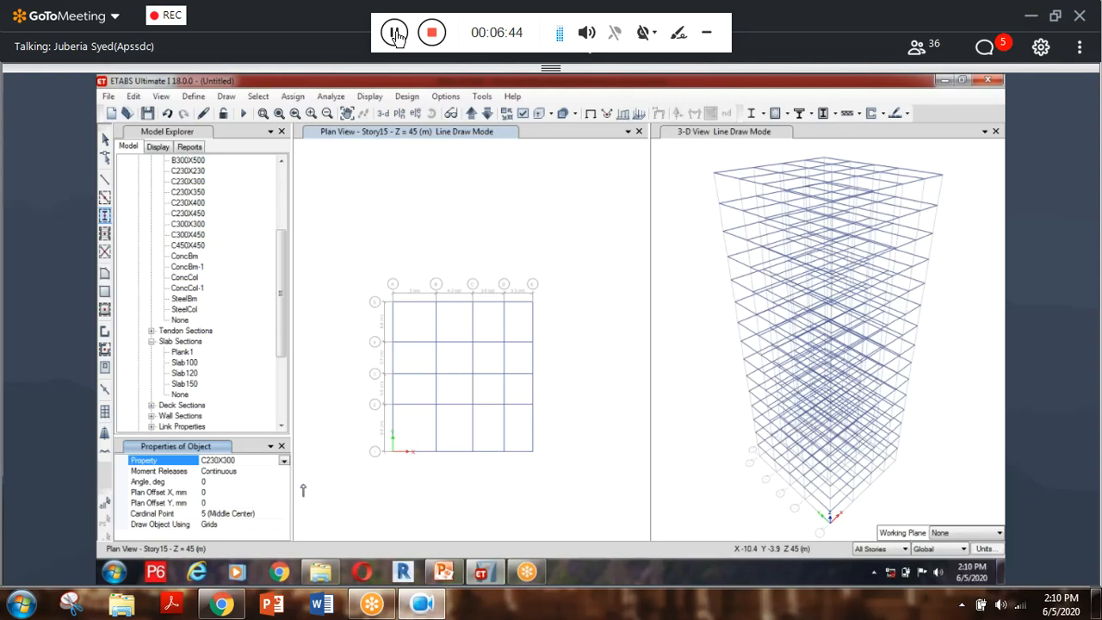
{"action": "mouse_move", "coordinate": [345, 264]}
{"action": "left_mouse_down"}
{"action": "mouse_move", "coordinate": [513, 519]}
{"action": "mouse_move", "coordinate": [586, 527]}
{"action": "left_mouse_up"}
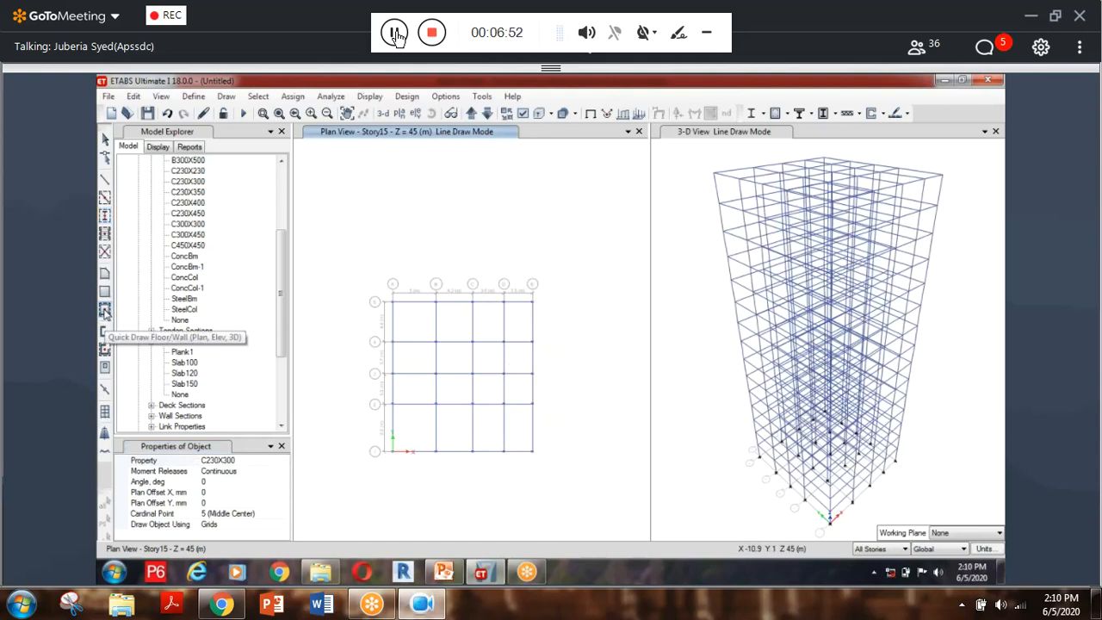
Quick-draw Slab120 floors in all grid bays of the Story15 plan, applied to similar stories.
{"action": "left_click", "coordinate": [105, 312]}
{"action": "left_click", "coordinate": [241, 460]}
{"action": "left_click", "coordinate": [283, 460]}
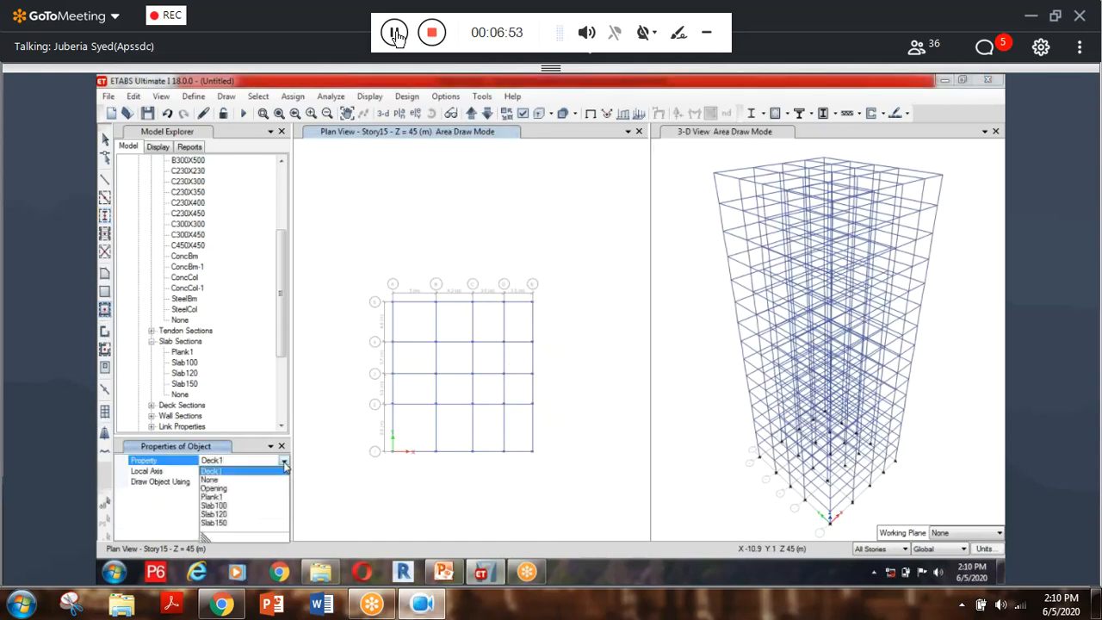
{"action": "left_click", "coordinate": [236, 514]}
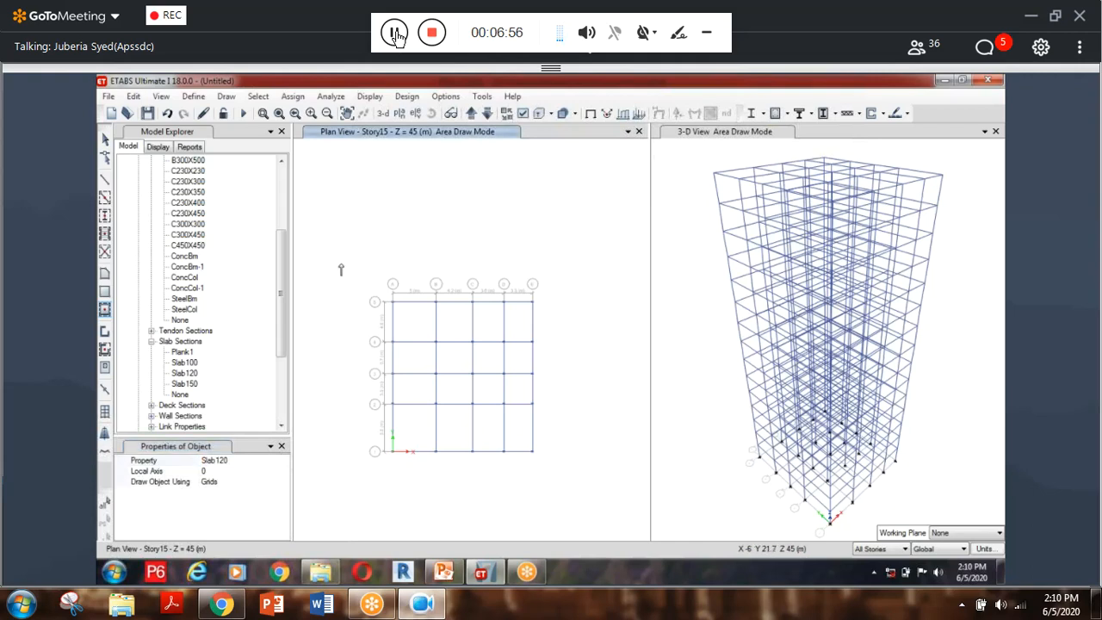
{"action": "left_click", "coordinate": [873, 549]}
{"action": "left_click", "coordinate": [876, 577]}
{"action": "left_click_drag", "start_coordinate": [349, 275], "coordinate": [462, 465]}
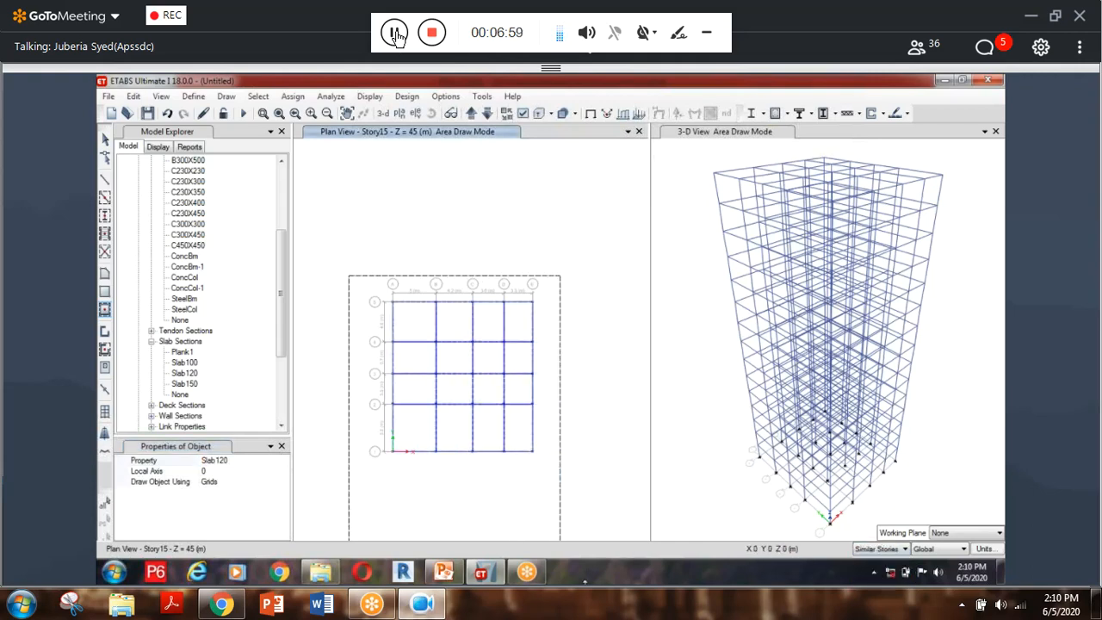
{"action": "left_click_drag", "start_coordinate": [518, 535], "coordinate": [561, 542]}
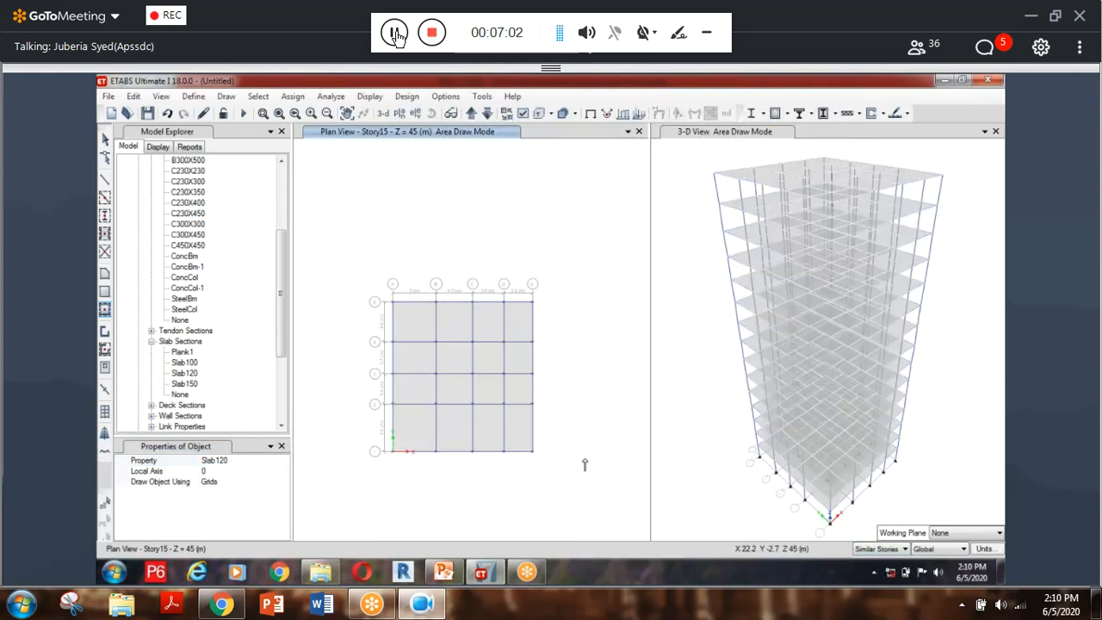
{"action": "key", "text": "Escape"}
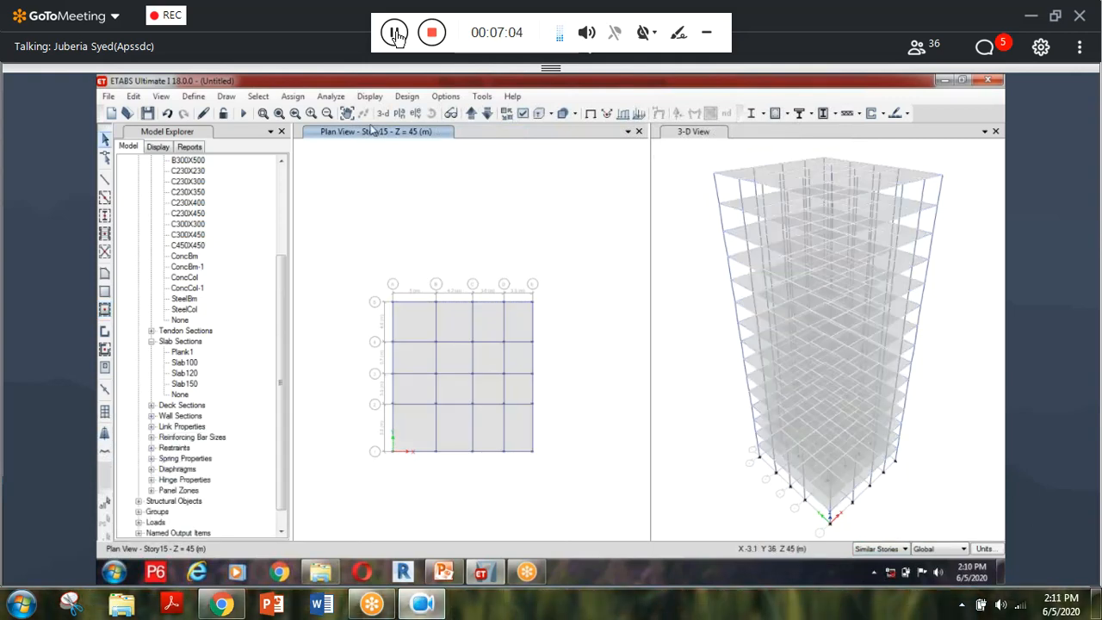
Show the Base level in the plan view and select all of its joints.
{"action": "left_click", "coordinate": [398, 113]}
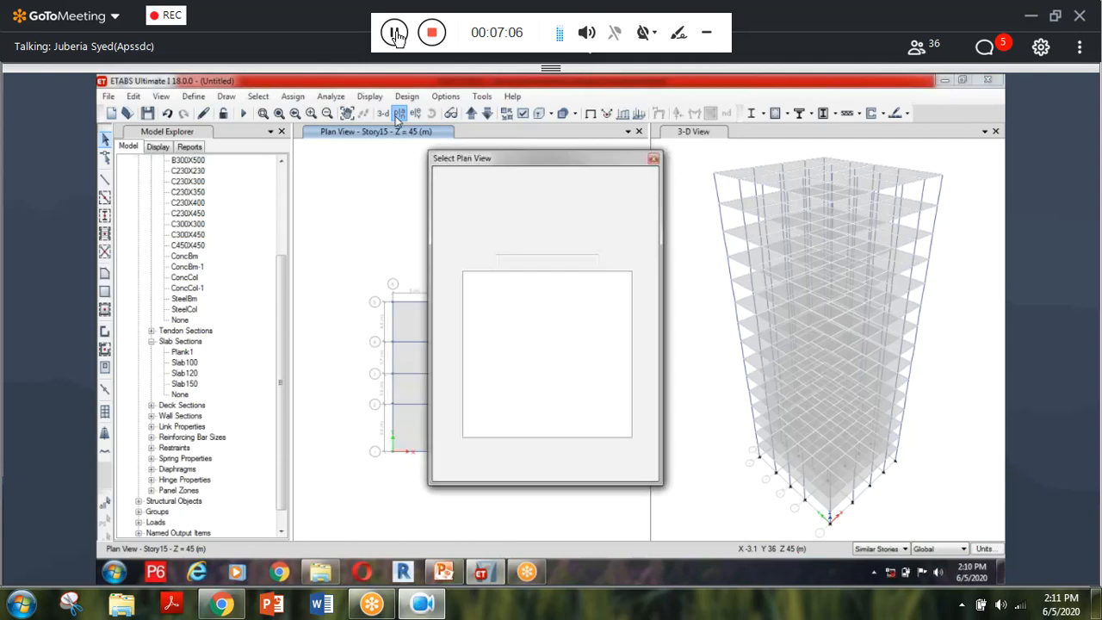
{"action": "left_click", "coordinate": [474, 407]}
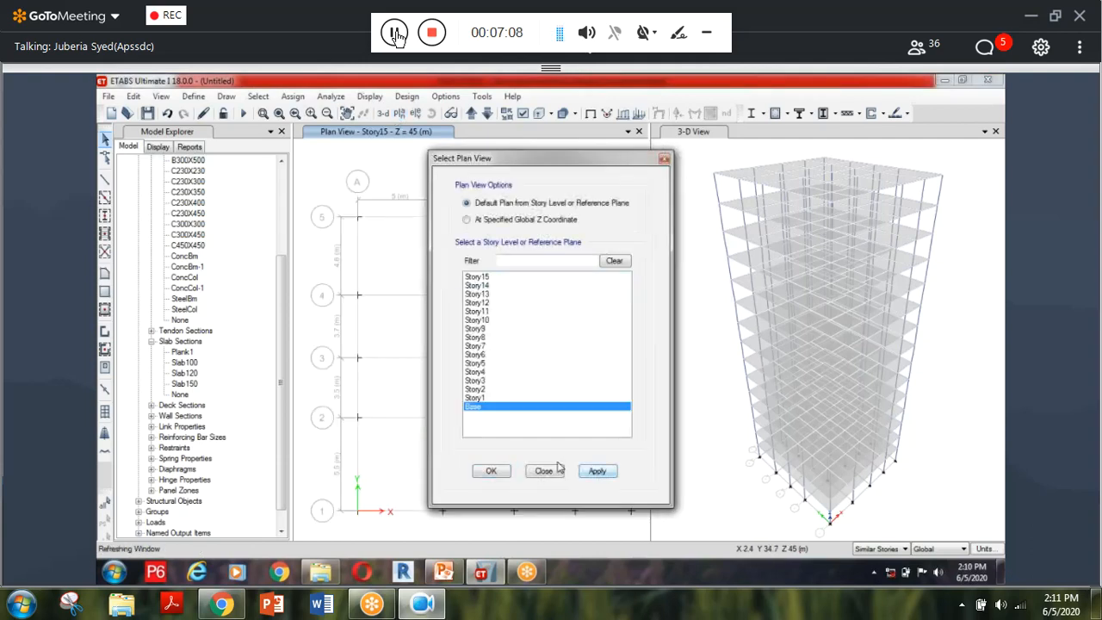
{"action": "left_click", "coordinate": [491, 470]}
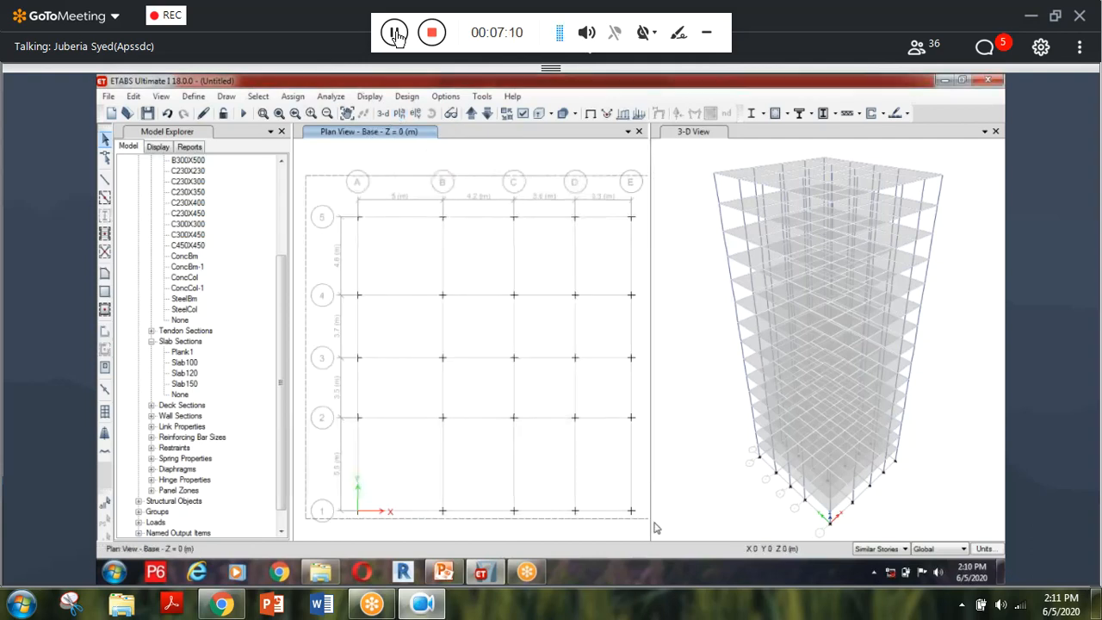
{"action": "left_click_drag", "start_coordinate": [649, 532], "coordinate": [647, 526]}
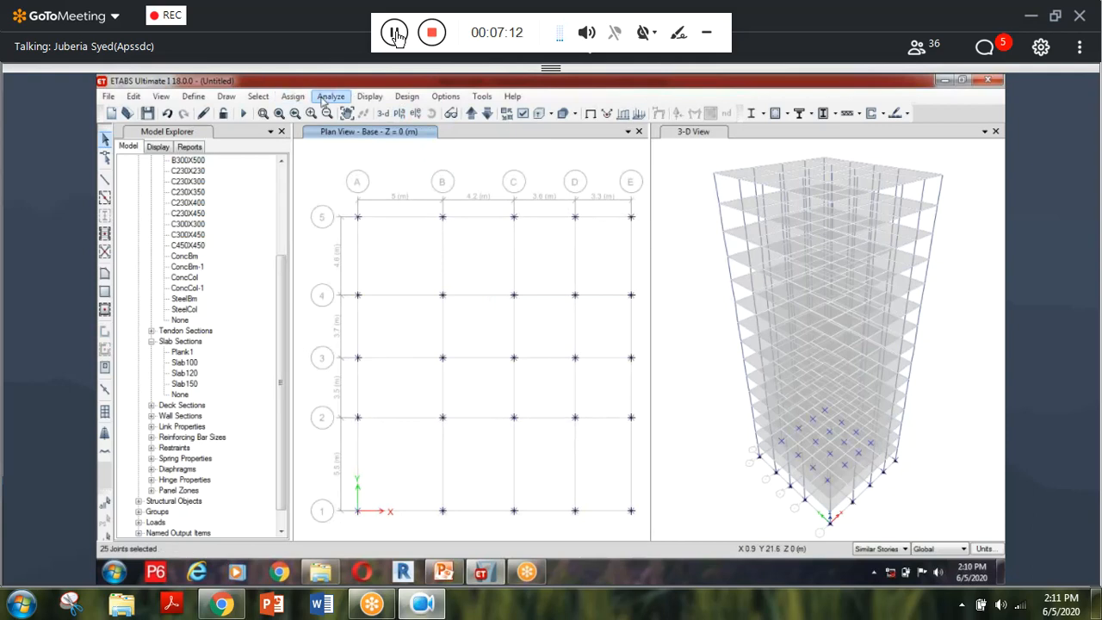
Assign fixed restraints to the selected base joints, restraining translation and rotation in X, Y and Z.
{"action": "left_click", "coordinate": [327, 96]}
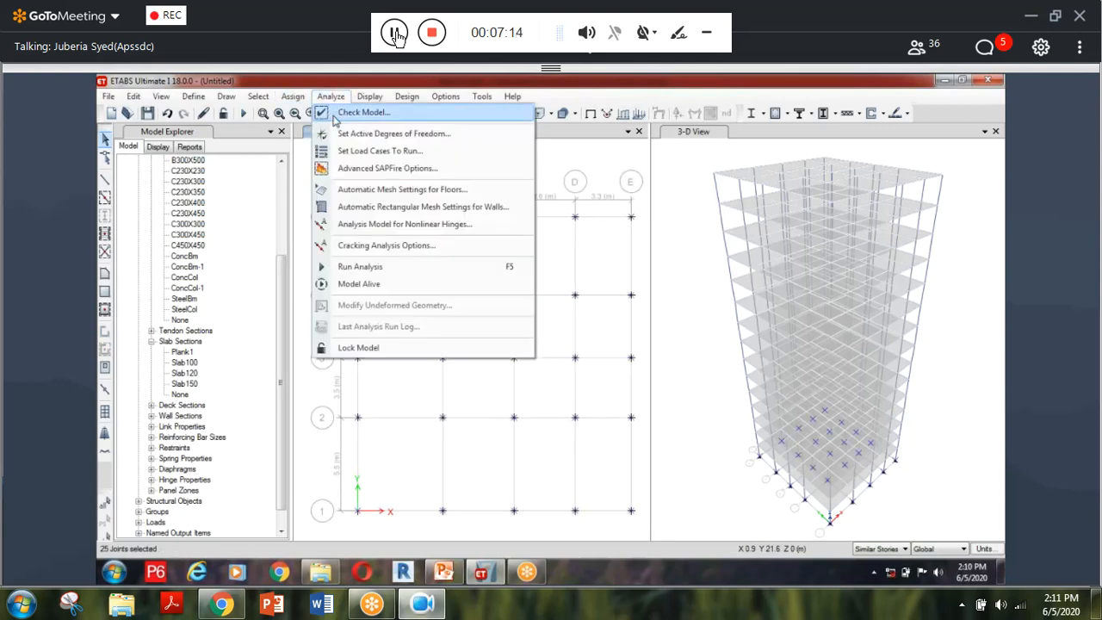
{"action": "left_click", "coordinate": [369, 97]}
{"action": "left_click", "coordinate": [258, 96]}
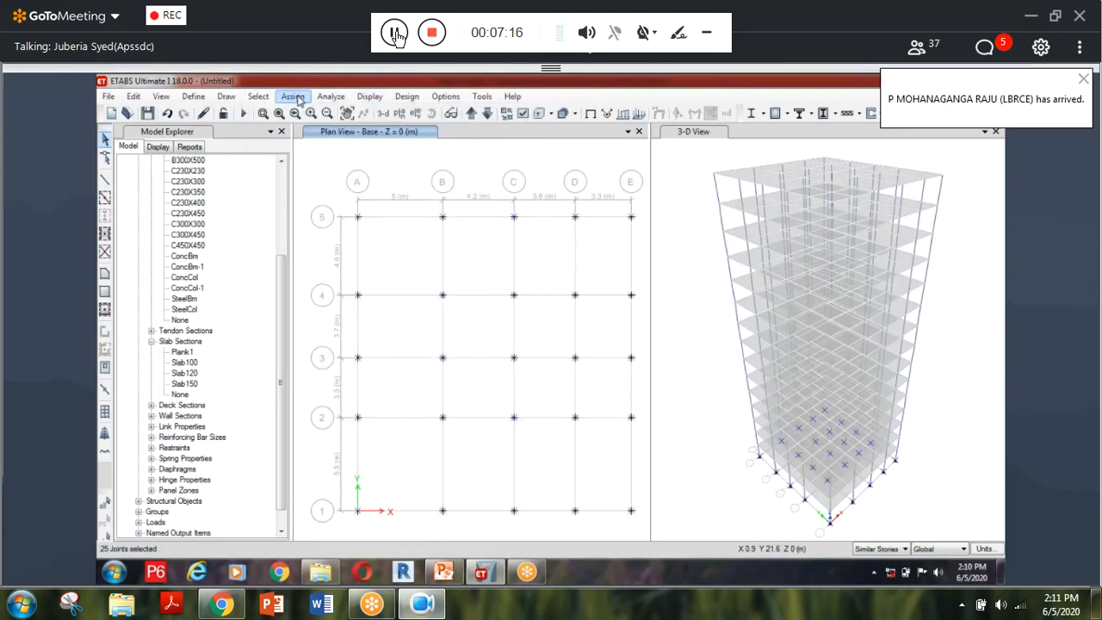
{"action": "mouse_move", "coordinate": [293, 96]}
{"action": "mouse_move", "coordinate": [416, 124]}
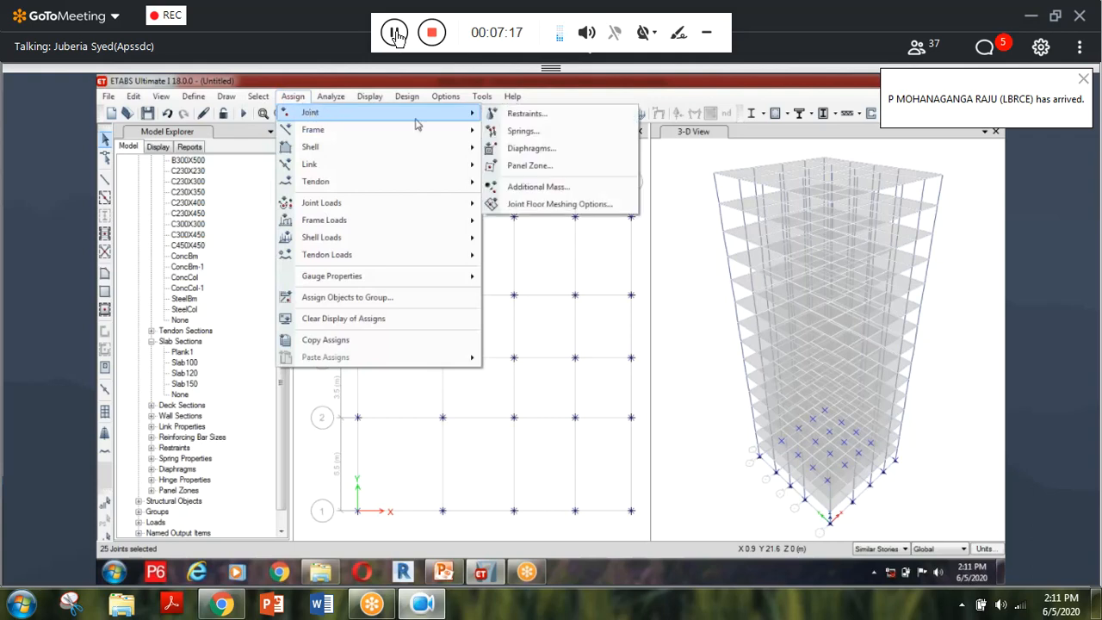
{"action": "left_click", "coordinate": [541, 120]}
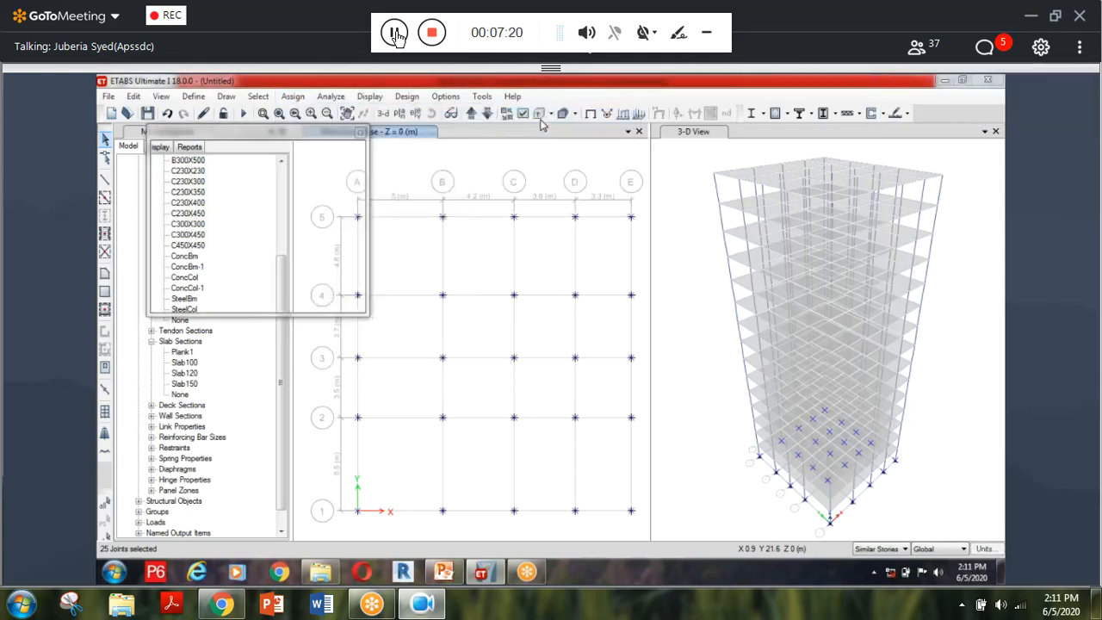
{"action": "left_click", "coordinate": [504, 360]}
{"action": "left_click", "coordinate": [599, 391]}
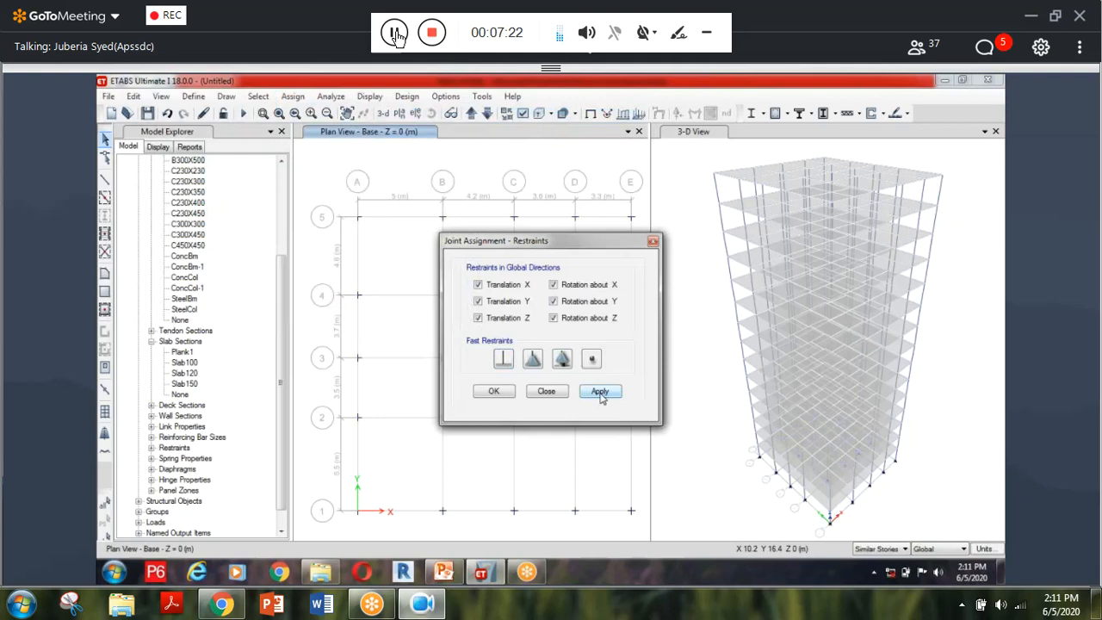
{"action": "left_click", "coordinate": [546, 391]}
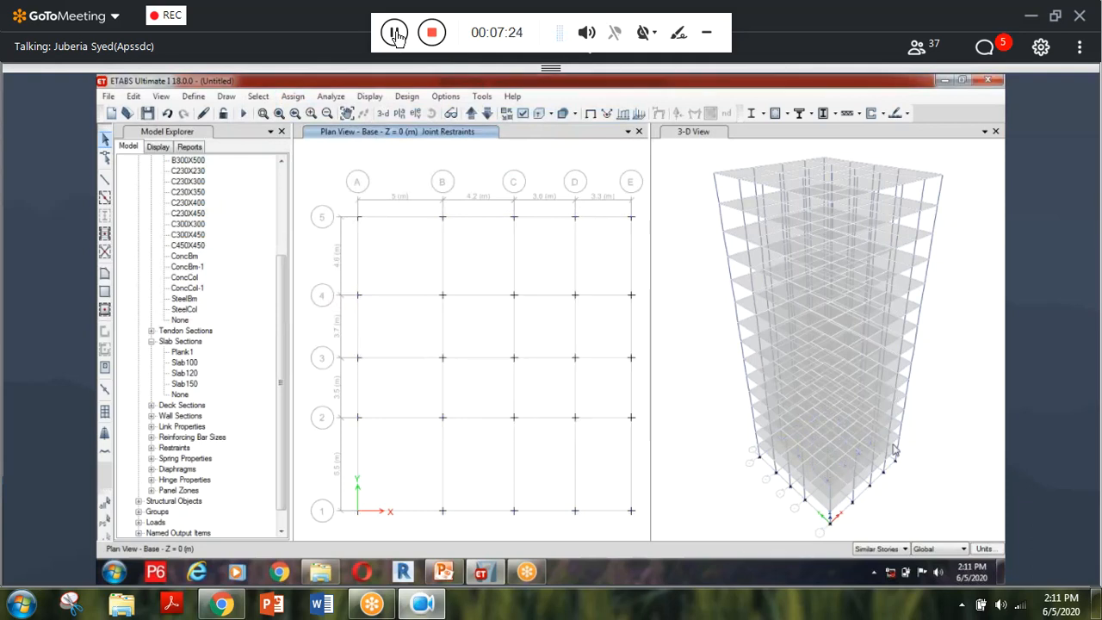
Examine the column bases in the 3-D view and the properties listed in the model tree.
{"action": "scroll", "coordinate": [809, 490], "scroll_direction": "down", "scroll_amount": 2}
{"action": "scroll", "coordinate": [809, 489], "scroll_direction": "up", "scroll_amount": 3}
{"action": "scroll", "coordinate": [975, 428], "scroll_direction": "down", "scroll_amount": 1}
{"action": "scroll", "coordinate": [975, 428], "scroll_direction": "up", "scroll_amount": 4}
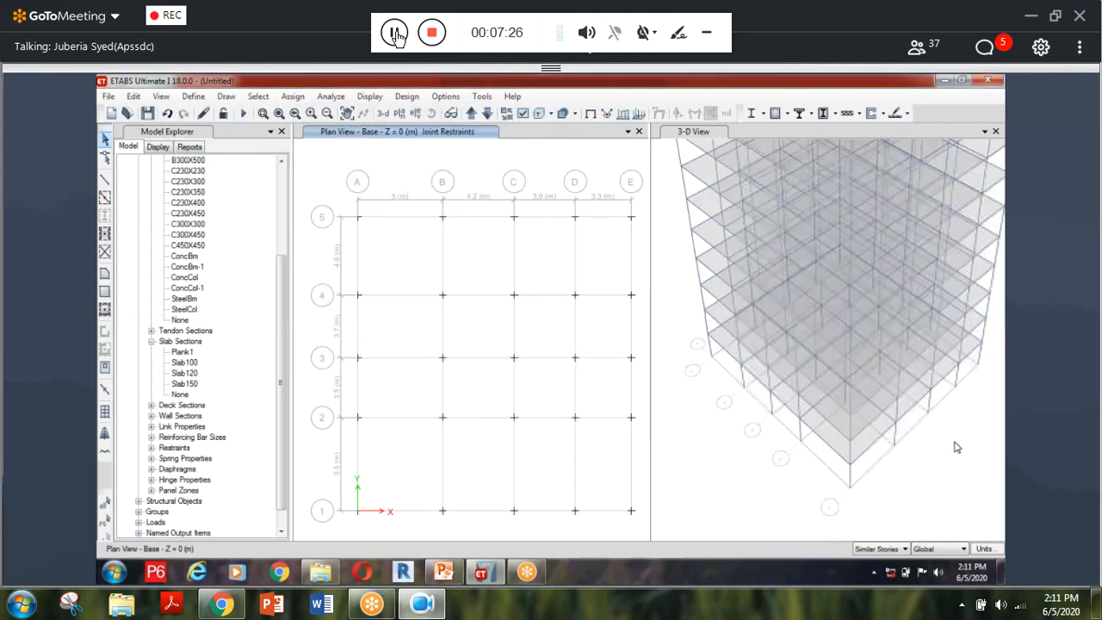
{"action": "scroll", "coordinate": [895, 404], "scroll_direction": "down", "scroll_amount": 4}
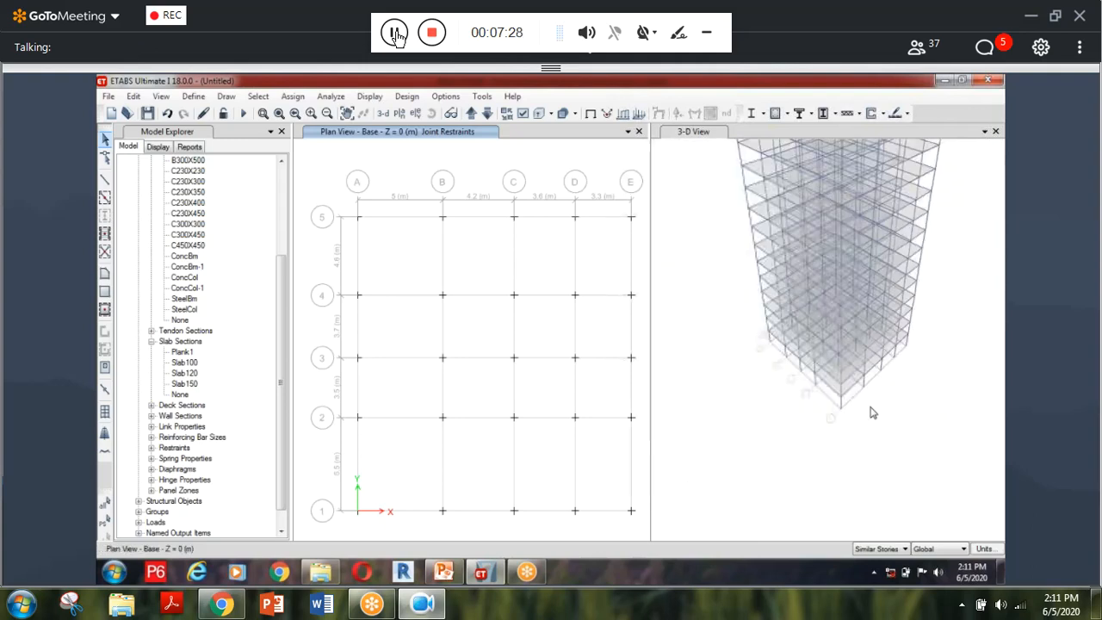
{"action": "scroll", "coordinate": [870, 411], "scroll_direction": "down", "scroll_amount": 1}
{"action": "left_click", "coordinate": [361, 148]}
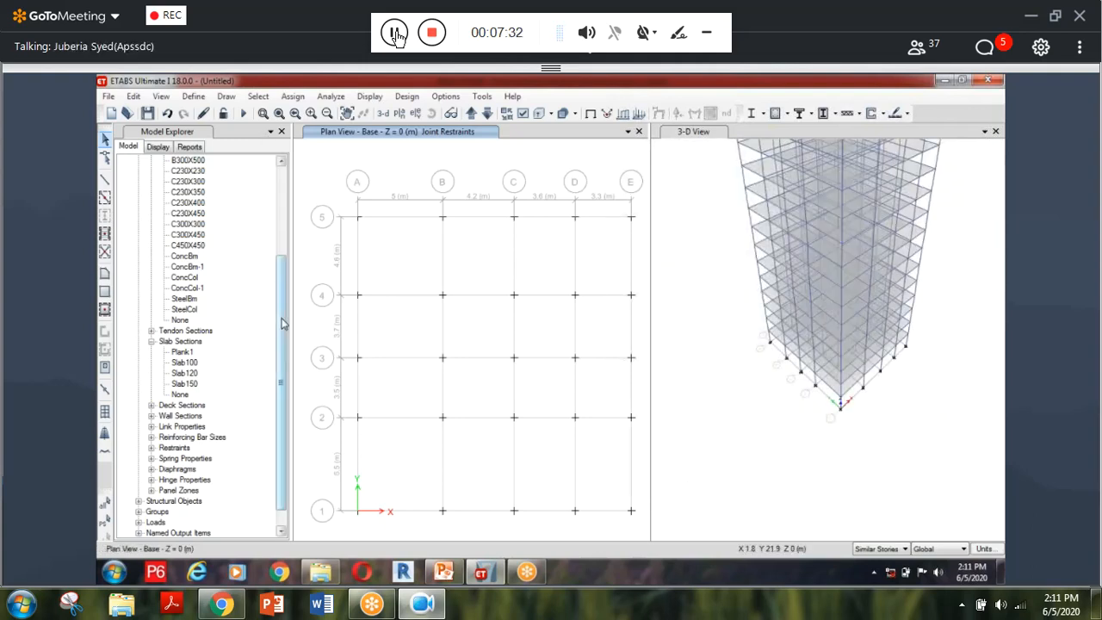
{"action": "left_click_drag", "start_coordinate": [284, 322], "coordinate": [283, 232]}
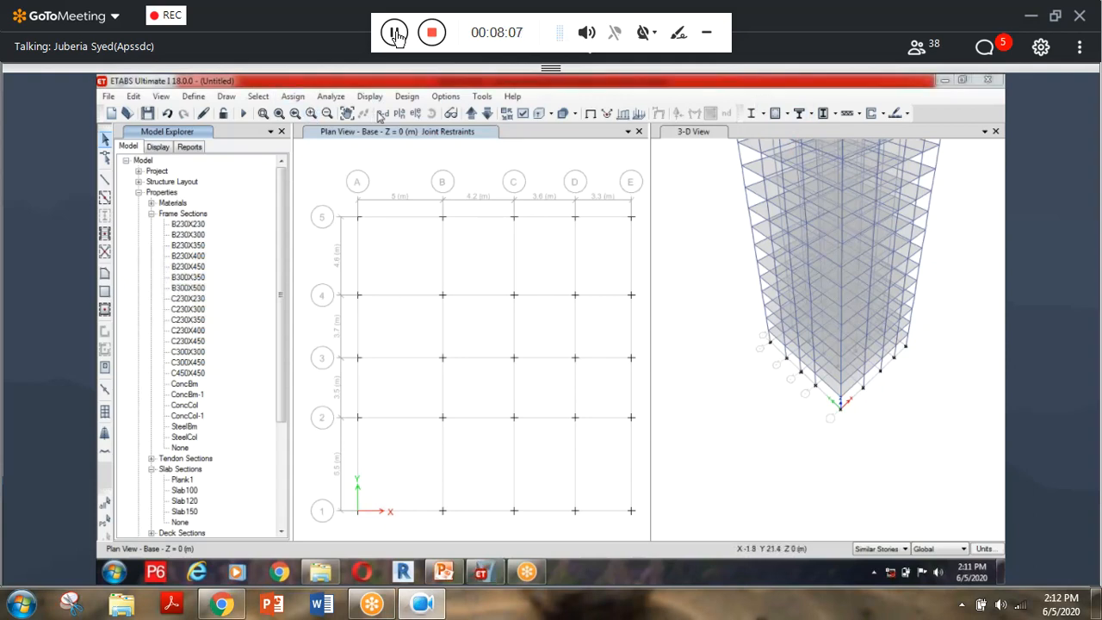
Switch the plan view from the base level to Story15.
{"action": "left_click", "coordinate": [398, 114]}
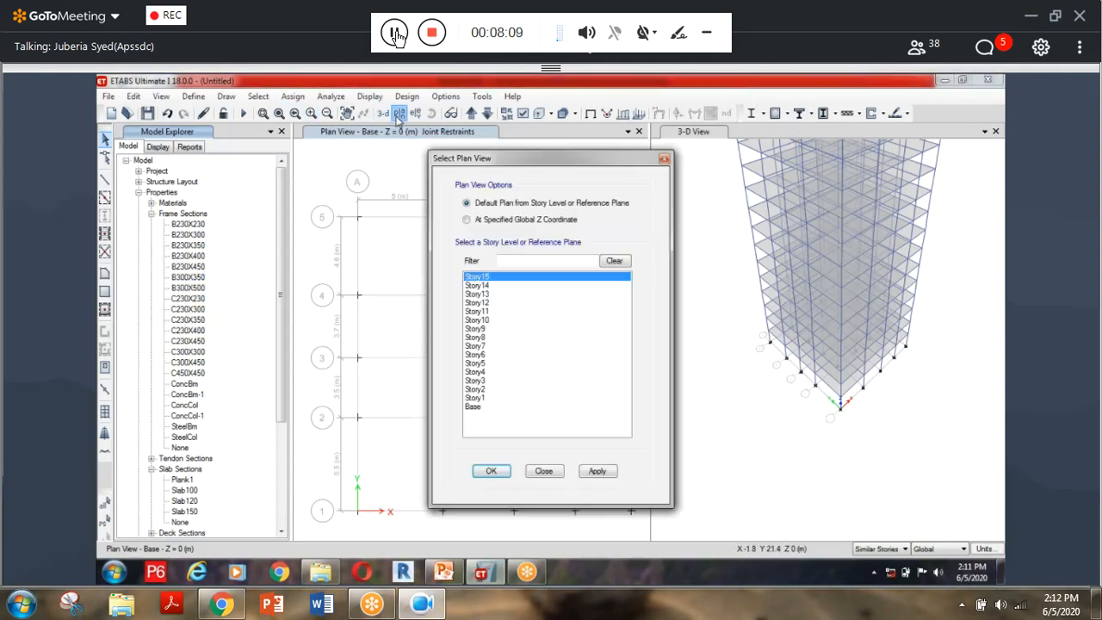
{"action": "left_click", "coordinate": [598, 470]}
{"action": "left_click", "coordinate": [503, 474]}
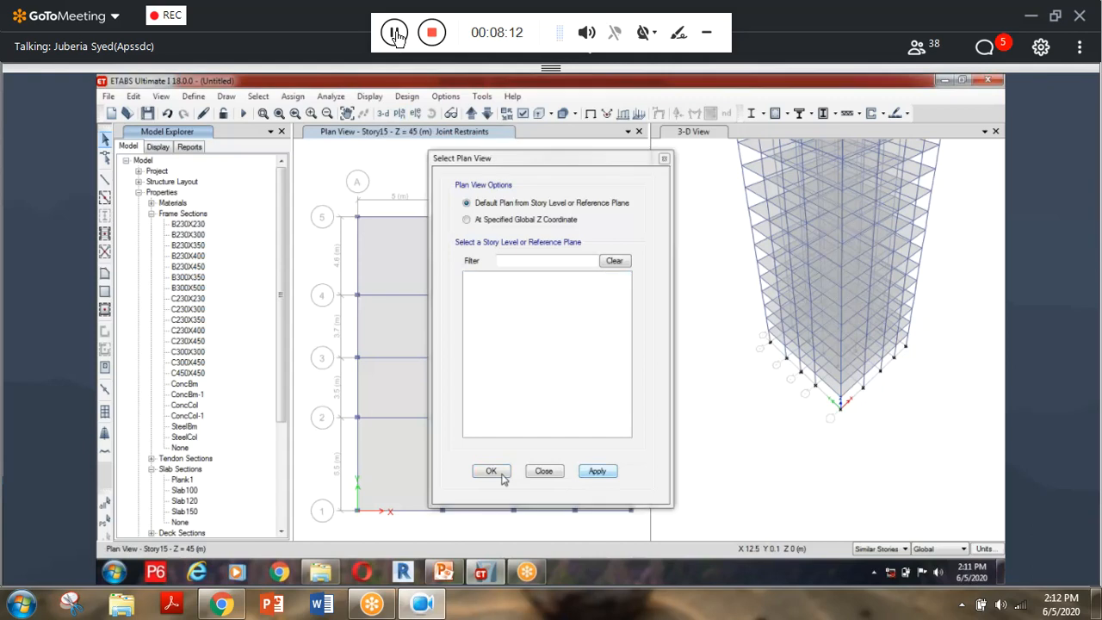
{"action": "left_click_drag", "start_coordinate": [331, 191], "coordinate": [363, 157]}
Select all beams in the model by object type.
{"action": "left_click", "coordinate": [257, 96]}
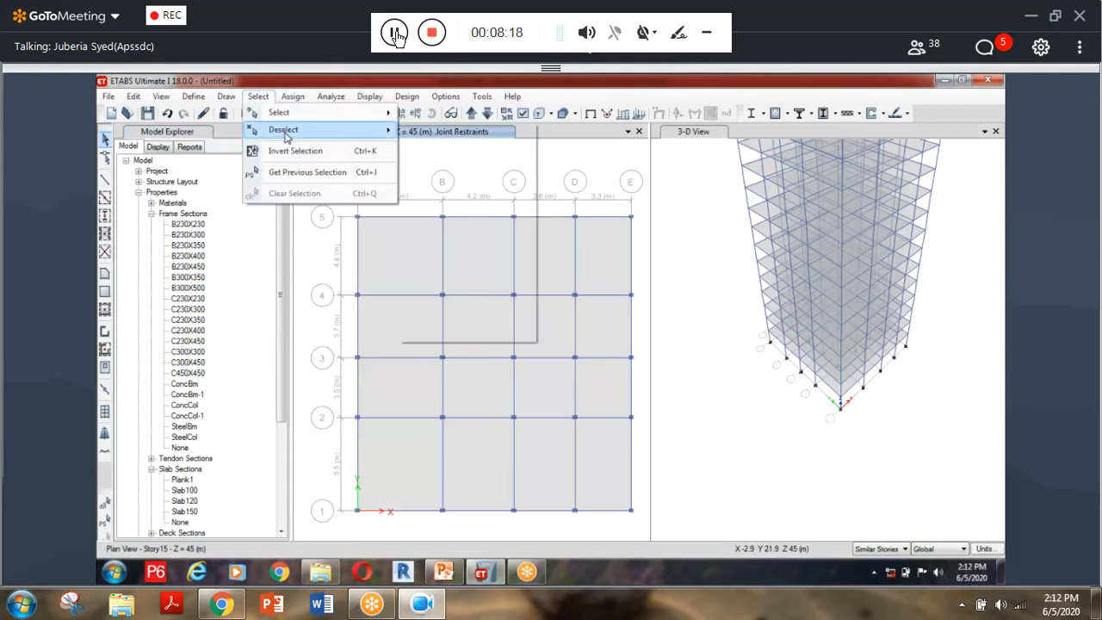
{"action": "mouse_move", "coordinate": [287, 137]}
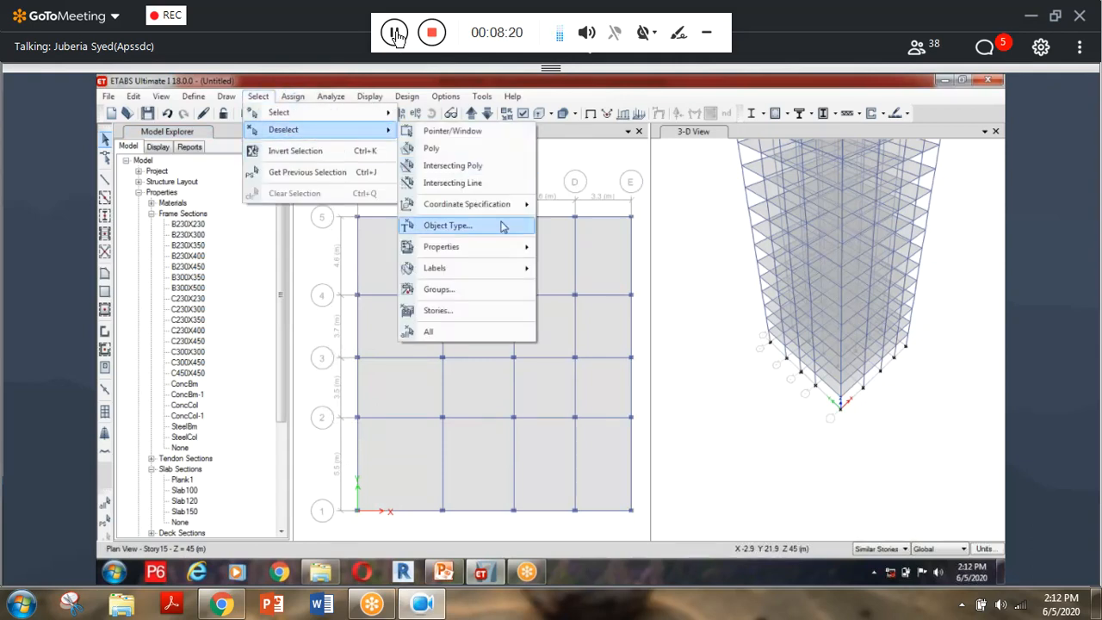
{"action": "left_click", "coordinate": [503, 226]}
{"action": "left_click", "coordinate": [491, 235]}
{"action": "left_click", "coordinate": [504, 436]}
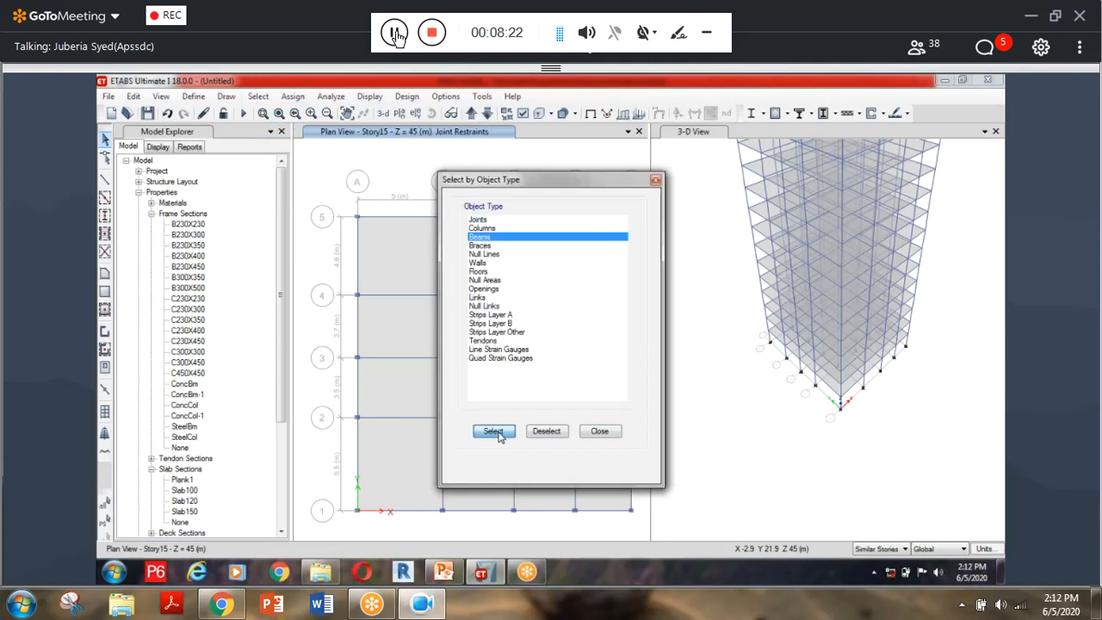
{"action": "left_click", "coordinate": [600, 433]}
Assign a 10 kN/m uniform distributed load in the gravity direction to the selected beams under the Dead load pattern.
{"action": "left_click", "coordinate": [293, 96]}
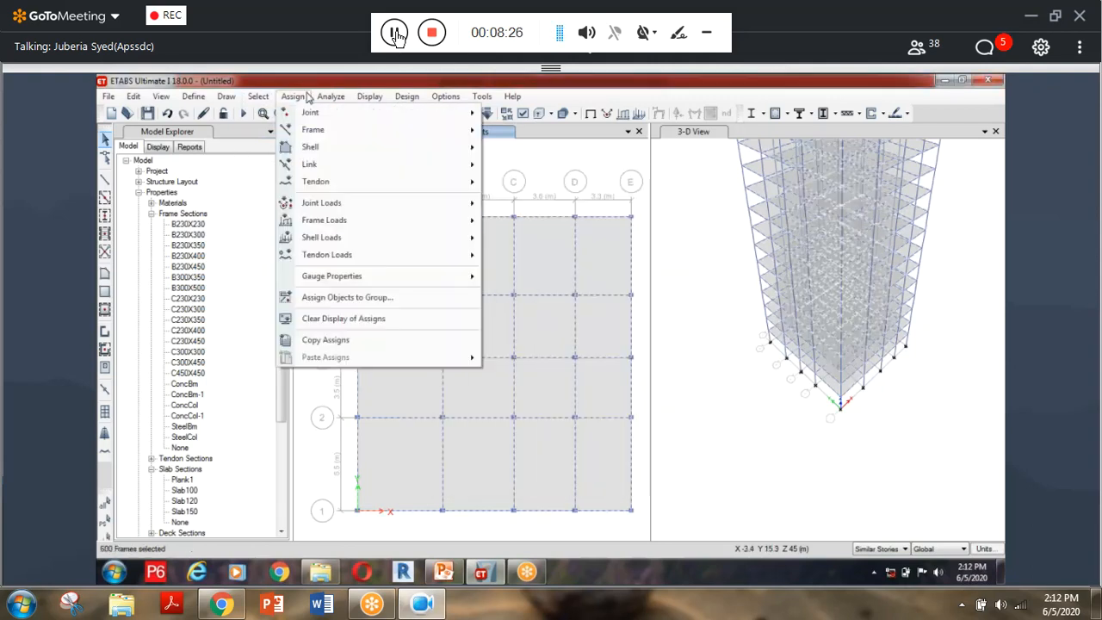
{"action": "mouse_move", "coordinate": [456, 228]}
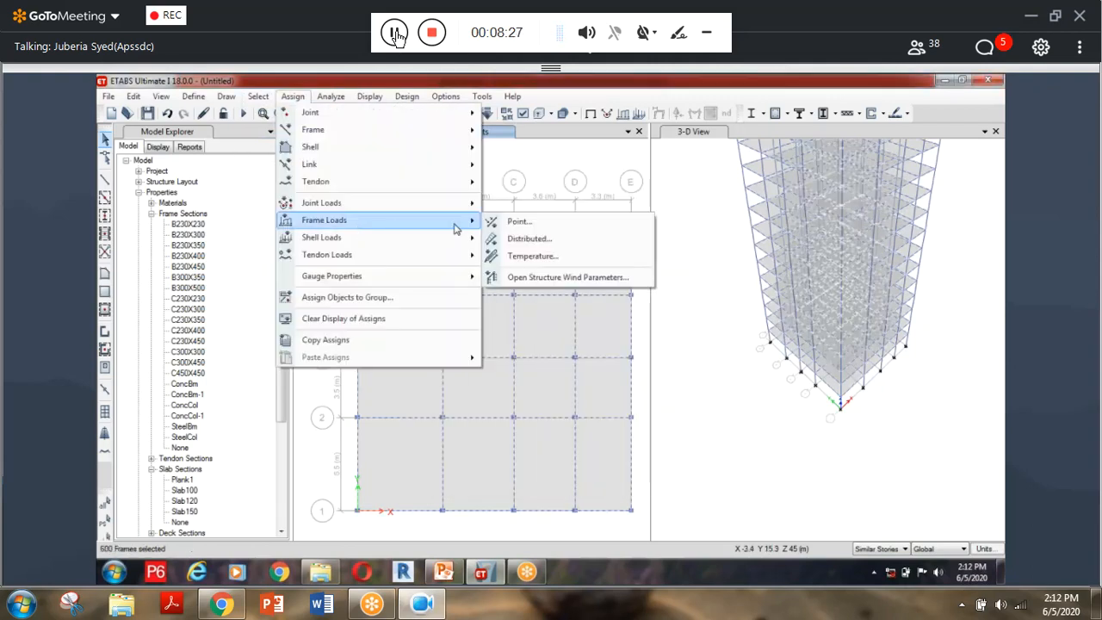
{"action": "left_click", "coordinate": [529, 238]}
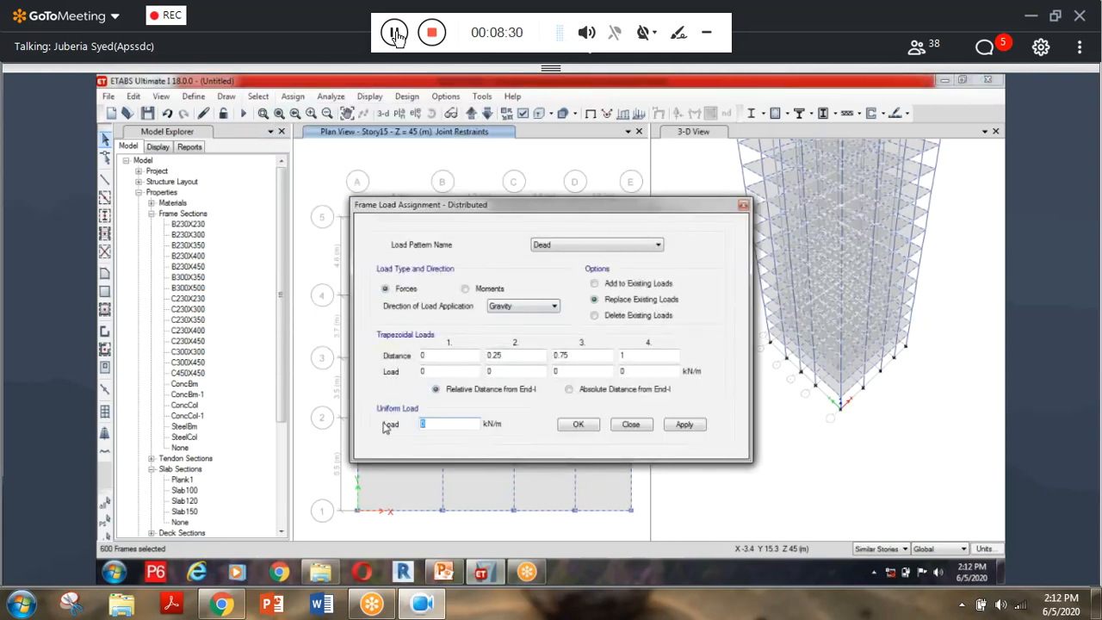
{"action": "type", "text": "10"}
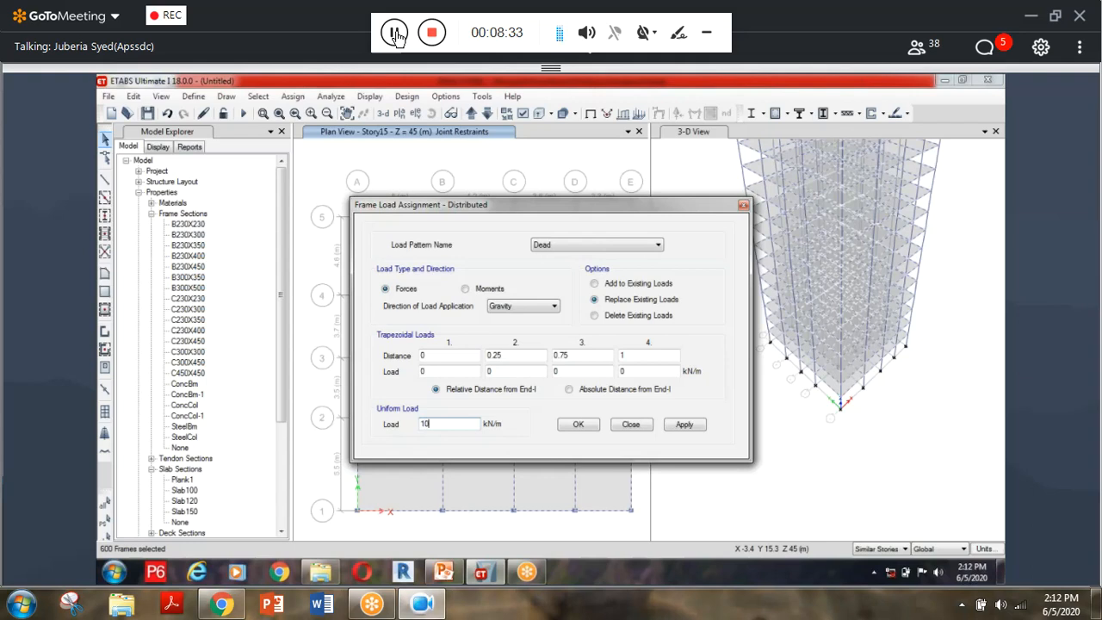
{"action": "left_click", "coordinate": [686, 426]}
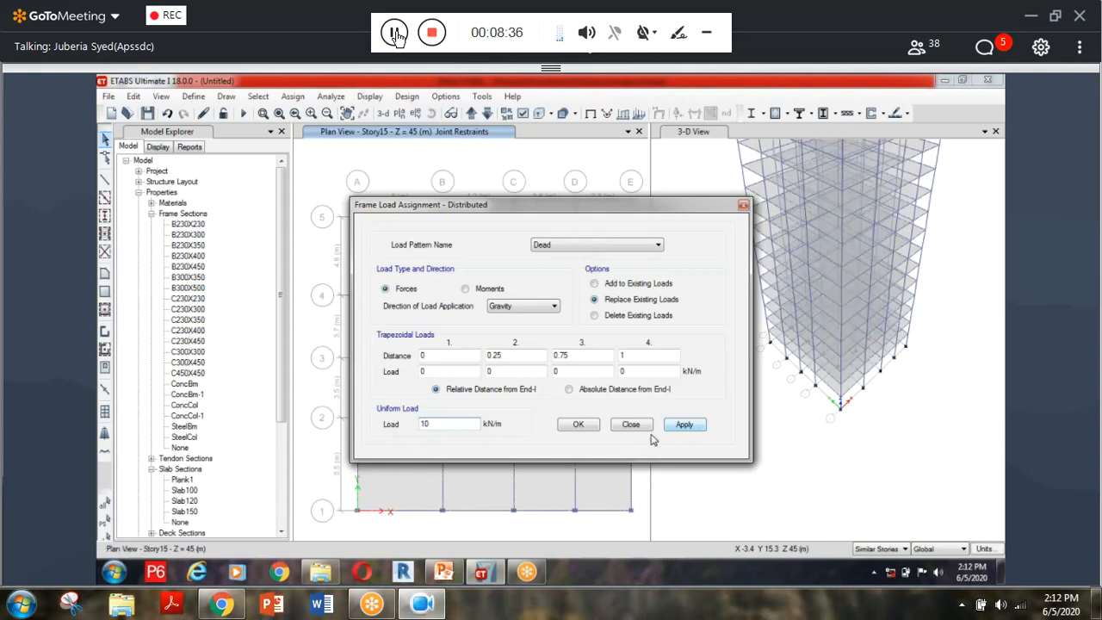
{"action": "left_click", "coordinate": [579, 424]}
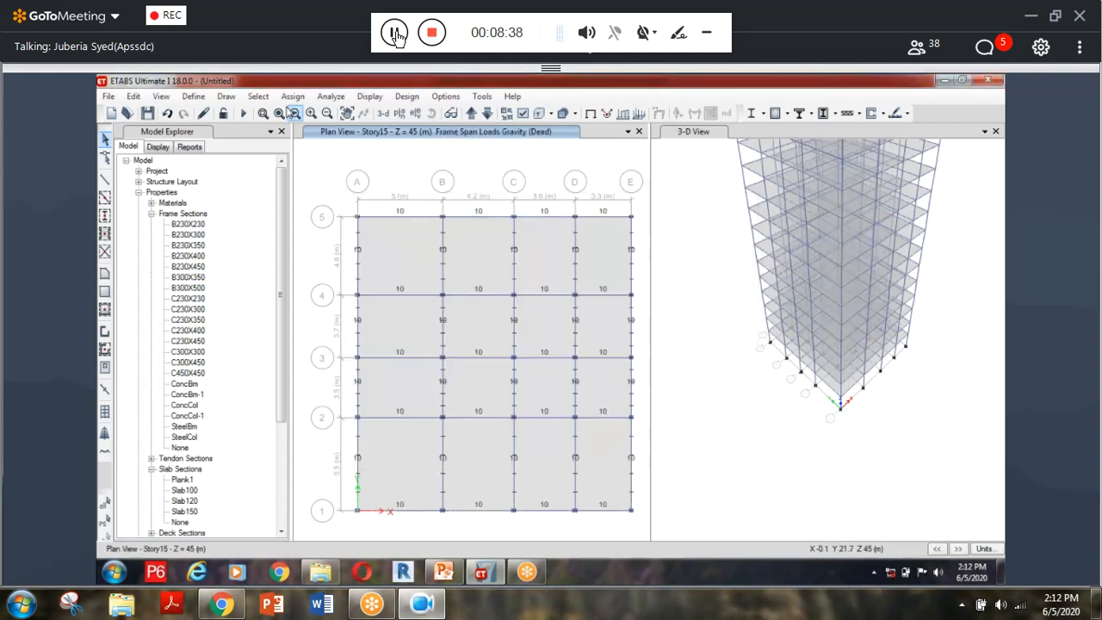
Select all floor objects in the model by object type.
{"action": "left_click", "coordinate": [257, 95]}
{"action": "mouse_move", "coordinate": [279, 130]}
{"action": "left_click", "coordinate": [456, 224]}
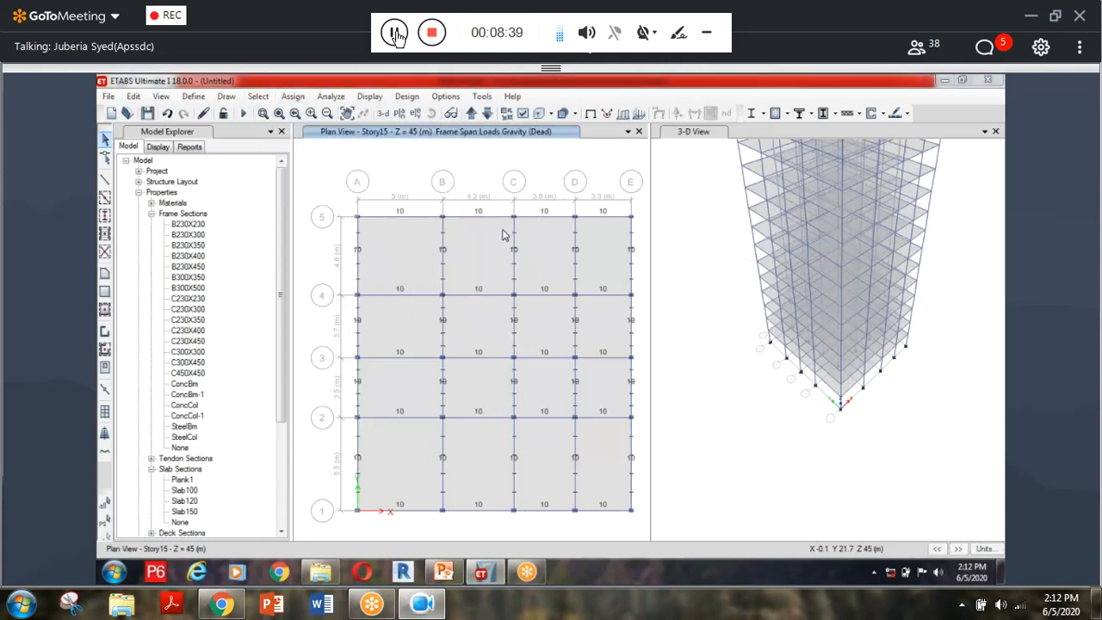
{"action": "left_click", "coordinate": [479, 271]}
{"action": "left_click", "coordinate": [496, 431]}
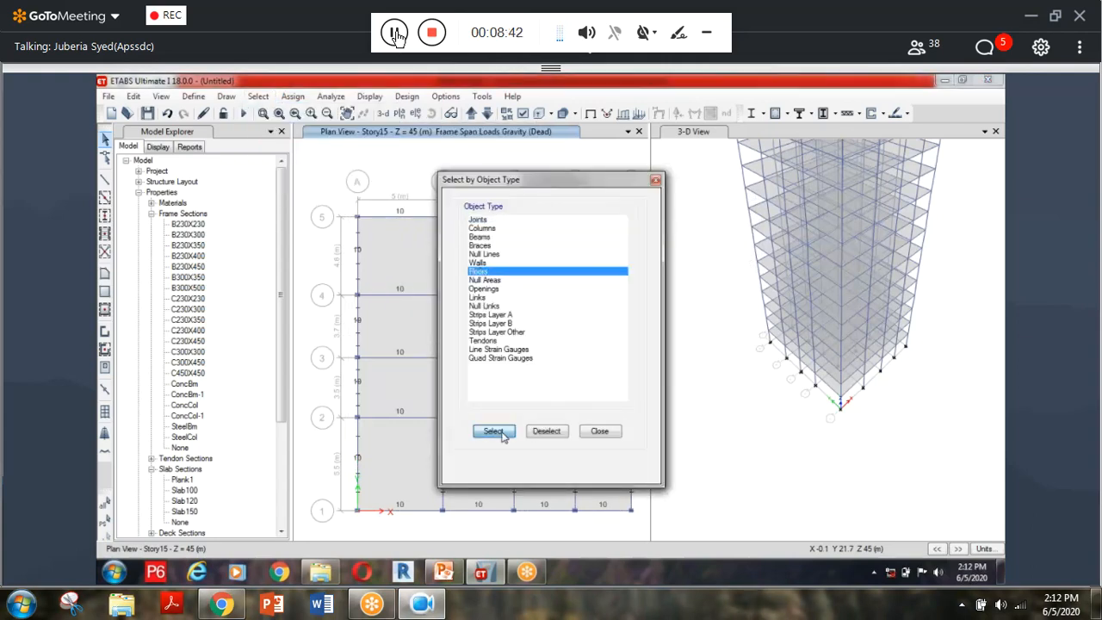
{"action": "left_click", "coordinate": [599, 430]}
Assign a 1.5 kN/m² uniform shell load in the gravity direction to the selected floors under the Dead load pattern.
{"action": "left_click", "coordinate": [303, 97]}
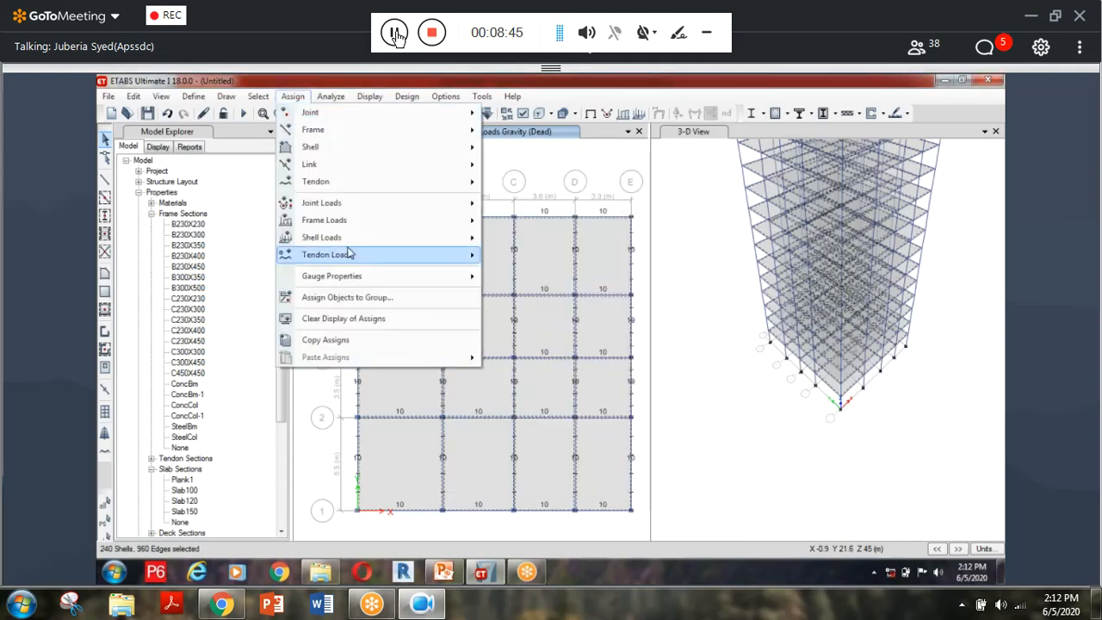
{"action": "mouse_move", "coordinate": [351, 240]}
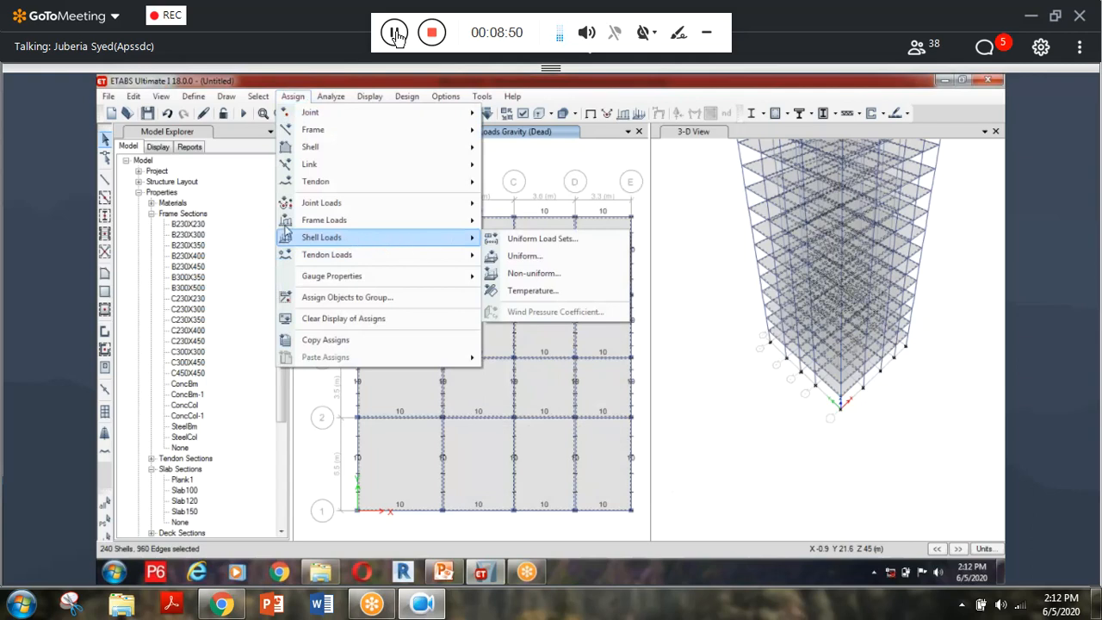
{"action": "left_click", "coordinate": [542, 256]}
{"action": "left_click_drag", "start_coordinate": [474, 325], "coordinate": [440, 327]}
{"action": "type", "text": "1.5"}
{"action": "left_click", "coordinate": [605, 390]}
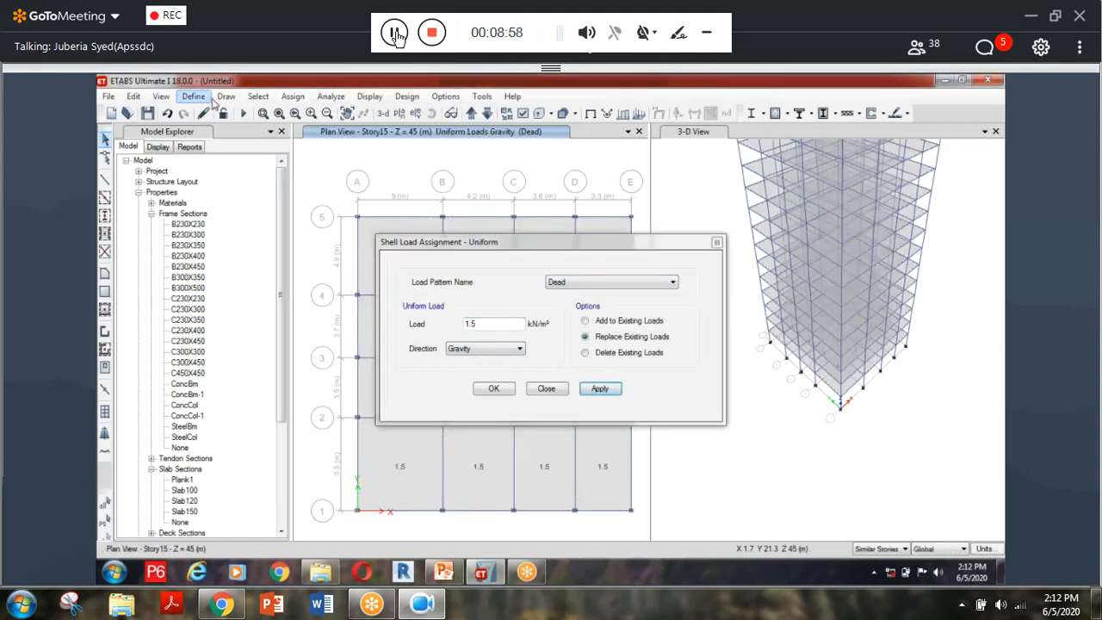
Restore the previous floor selection and assign it a 2 kN/m² uniform gravity shell load under the Live load pattern.
{"action": "left_click", "coordinate": [258, 96]}
{"action": "left_click", "coordinate": [307, 172]}
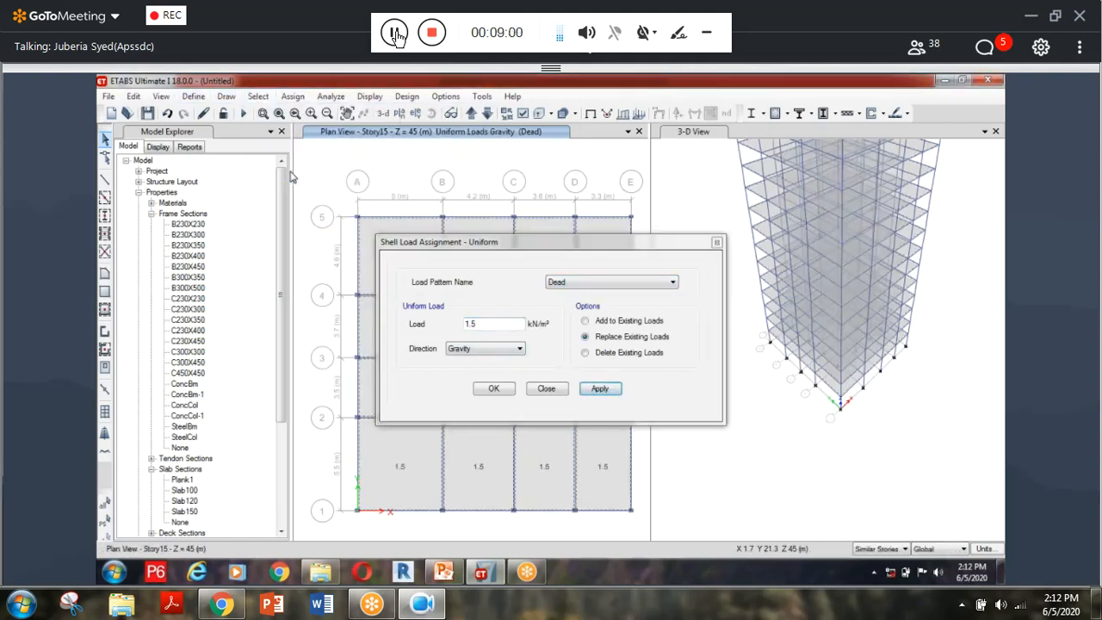
{"action": "left_click", "coordinate": [562, 284]}
{"action": "left_click", "coordinate": [566, 303]}
{"action": "double_click", "coordinate": [488, 325]}
{"action": "type", "text": "2.5"}
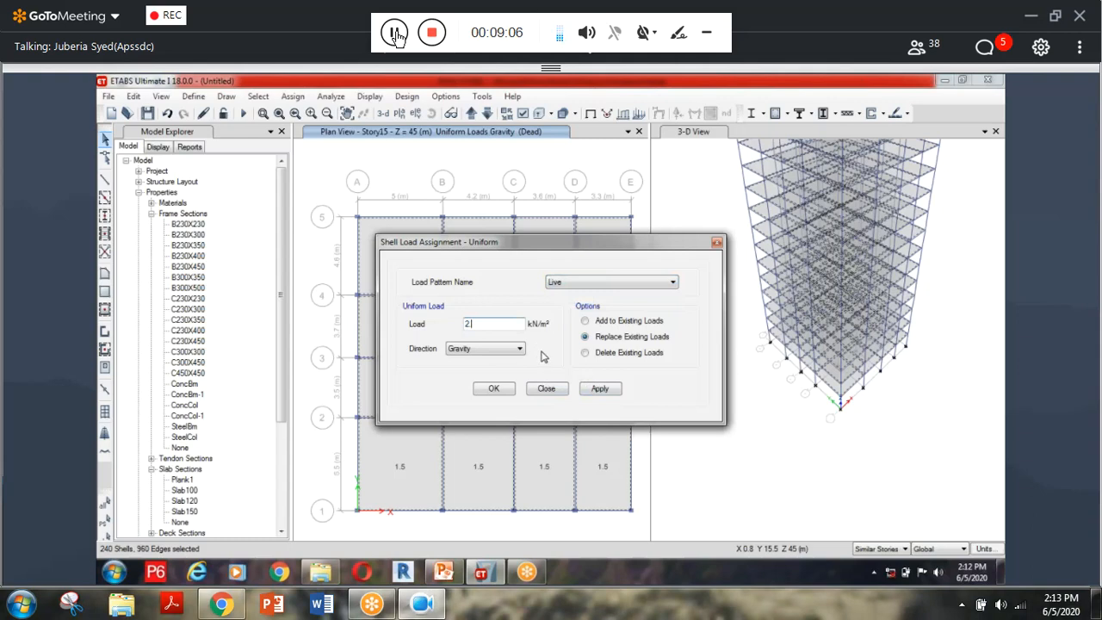
{"action": "left_click", "coordinate": [610, 389]}
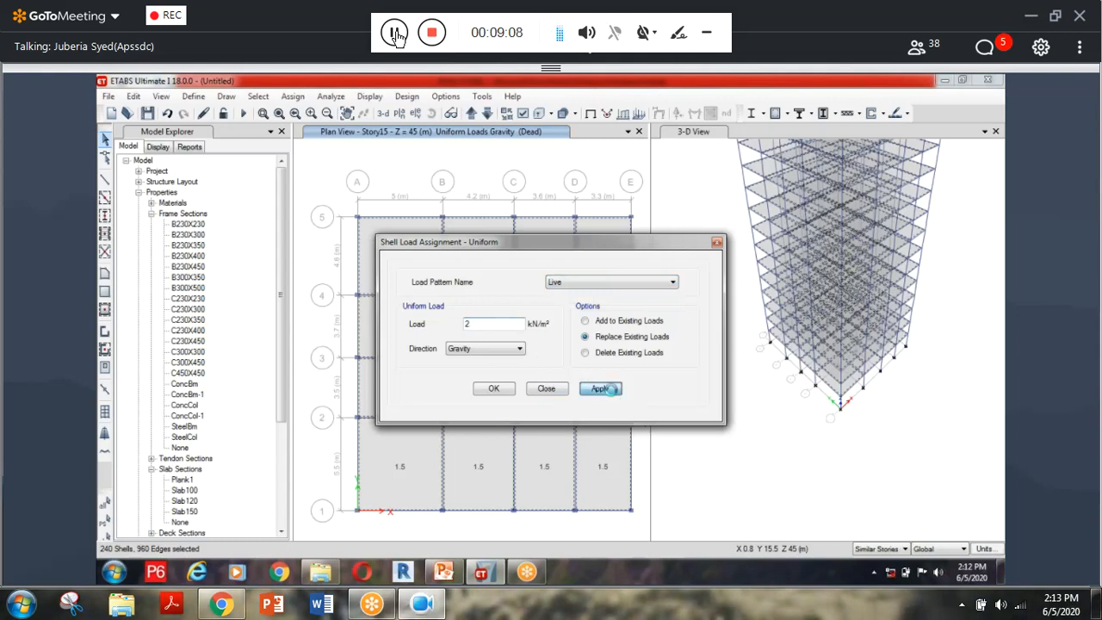
{"action": "left_click", "coordinate": [494, 388]}
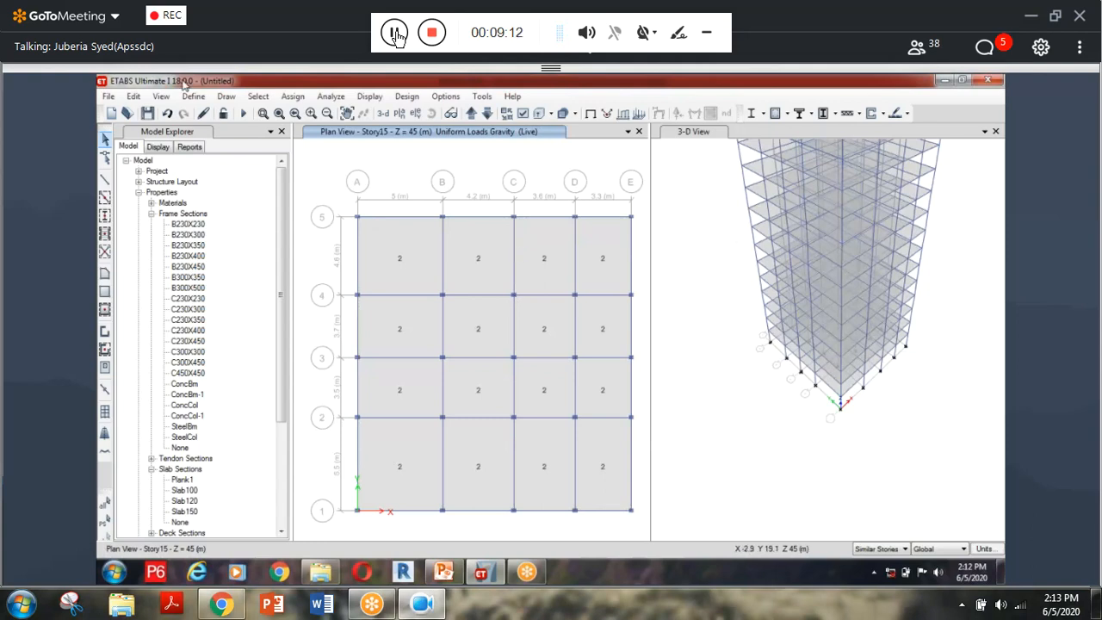
Review the definitions of the load combinations UDCon1 and UDCon2.
{"action": "left_click", "coordinate": [196, 97]}
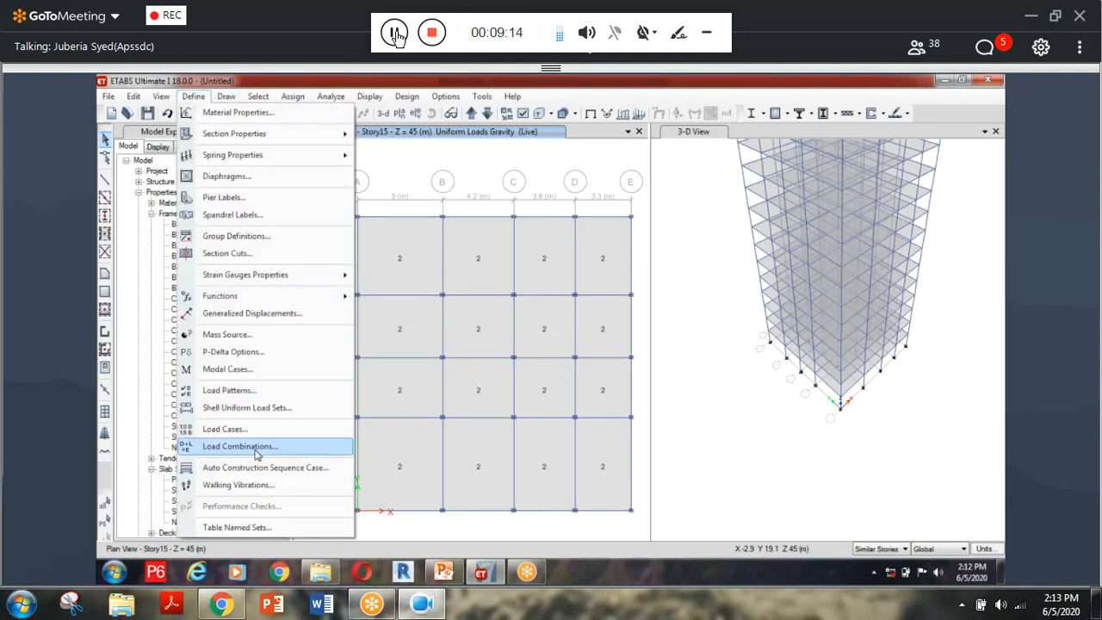
{"action": "left_click", "coordinate": [255, 454]}
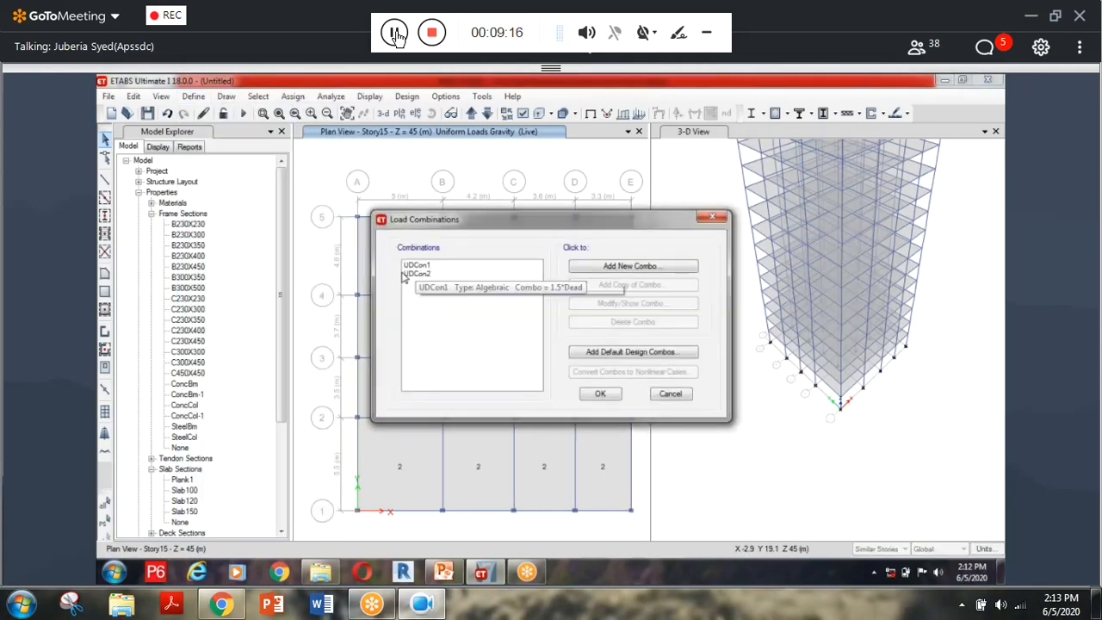
{"action": "left_click", "coordinate": [417, 266]}
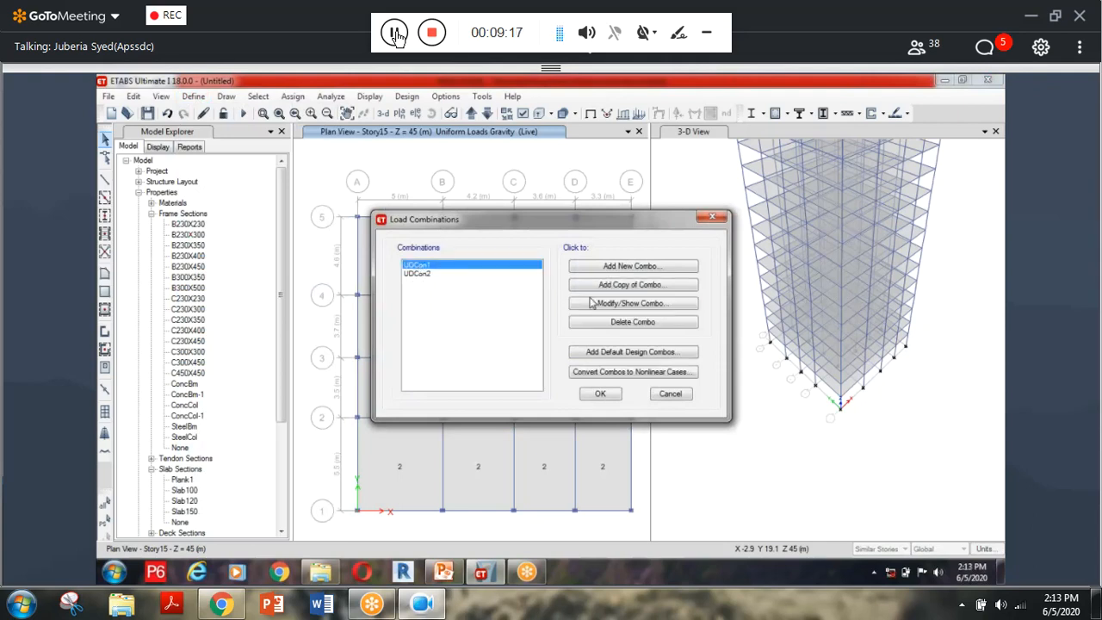
{"action": "left_click", "coordinate": [632, 303]}
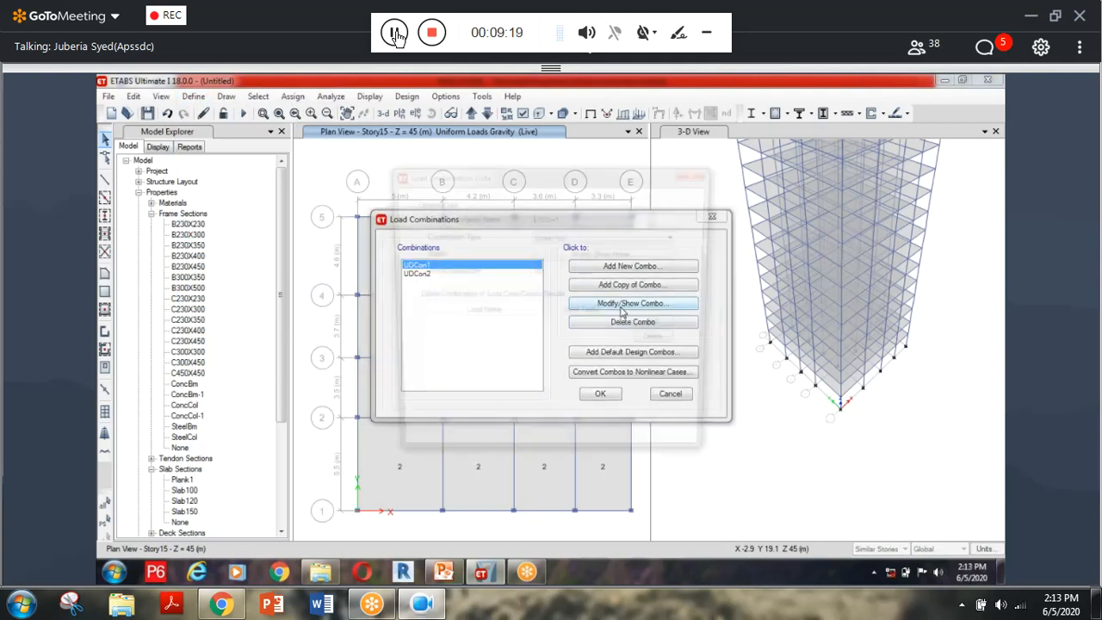
{"action": "left_click", "coordinate": [516, 434]}
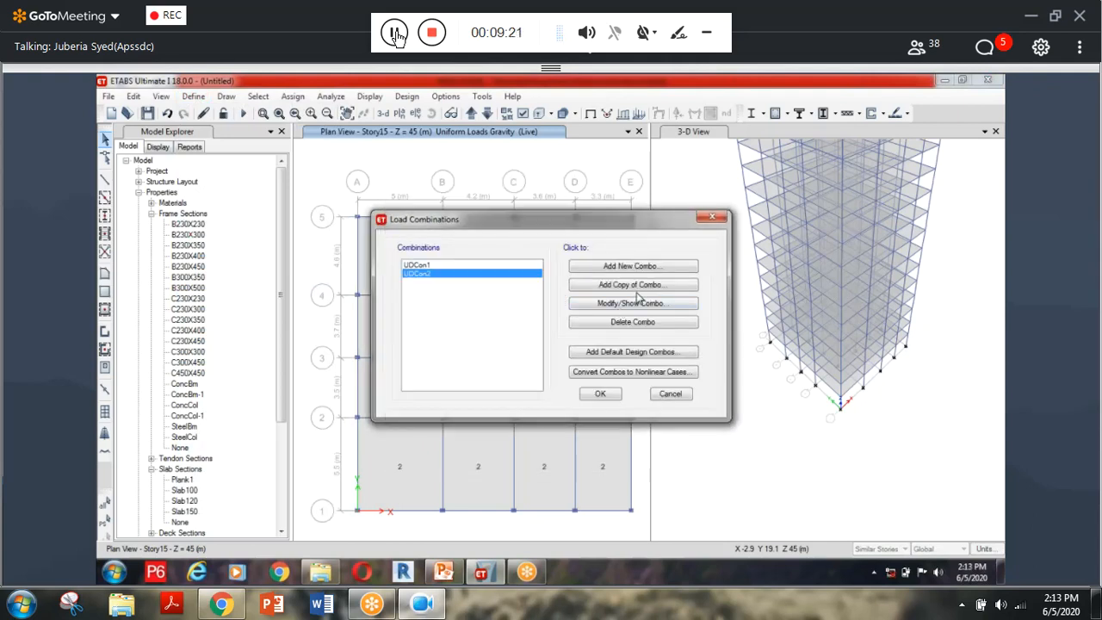
{"action": "left_click", "coordinate": [648, 304]}
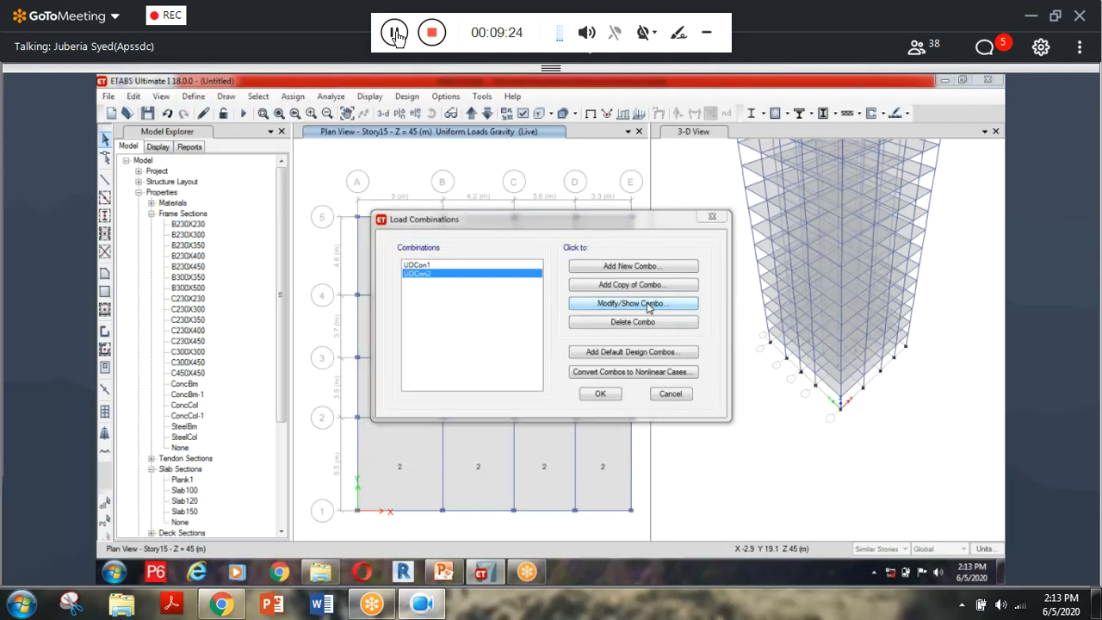
{"action": "left_click", "coordinate": [514, 436]}
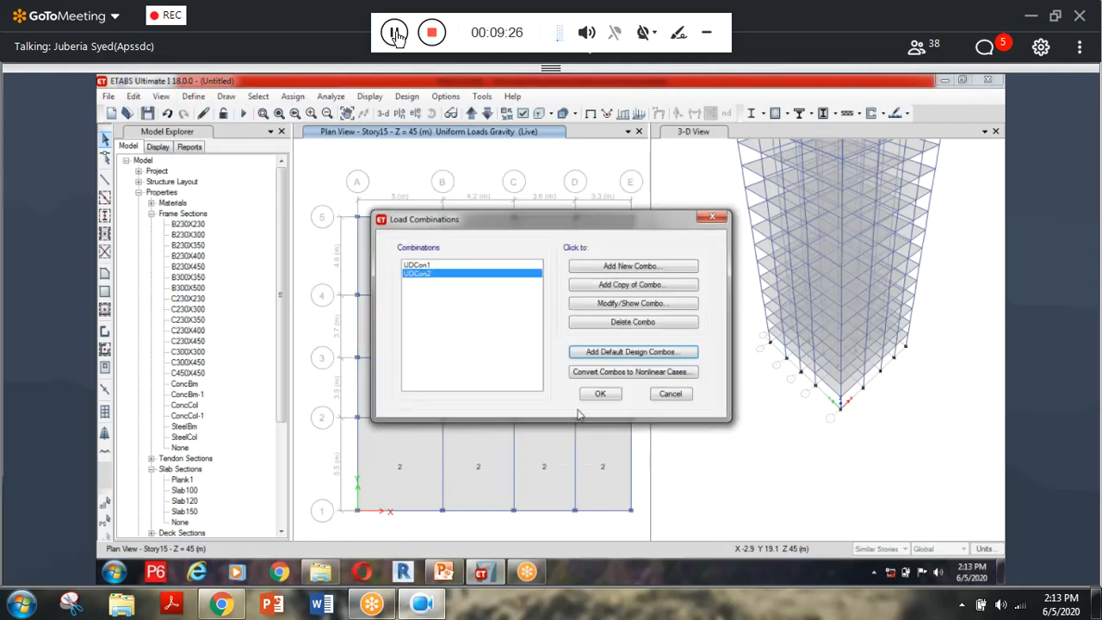
{"action": "left_click", "coordinate": [596, 395]}
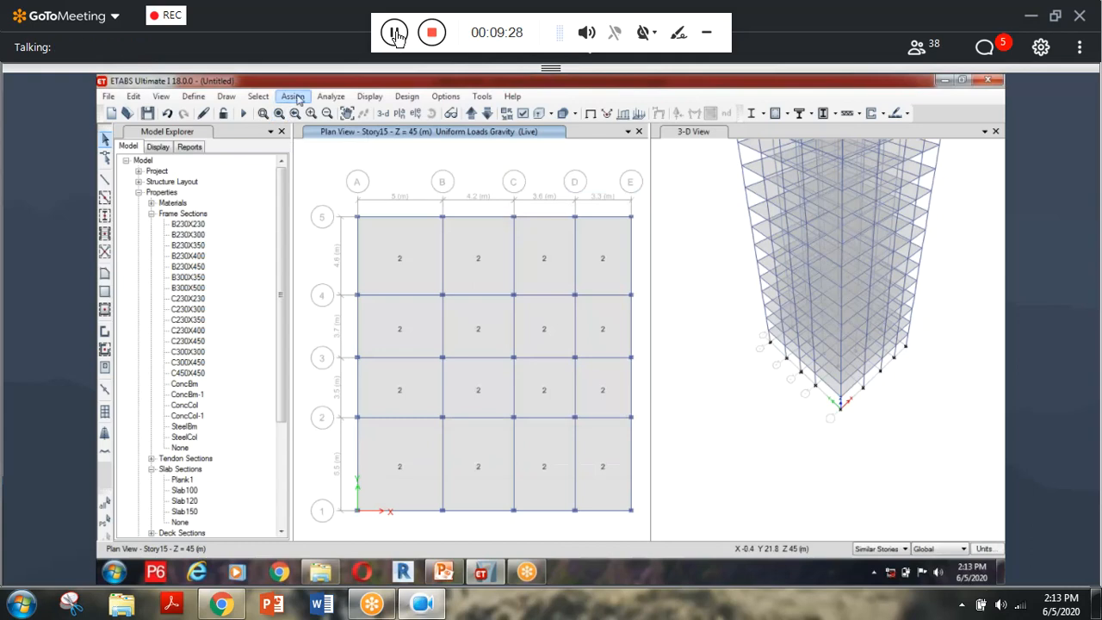
Run the model check with all check options selected and close its report.
{"action": "left_click", "coordinate": [331, 96]}
{"action": "left_click", "coordinate": [350, 114]}
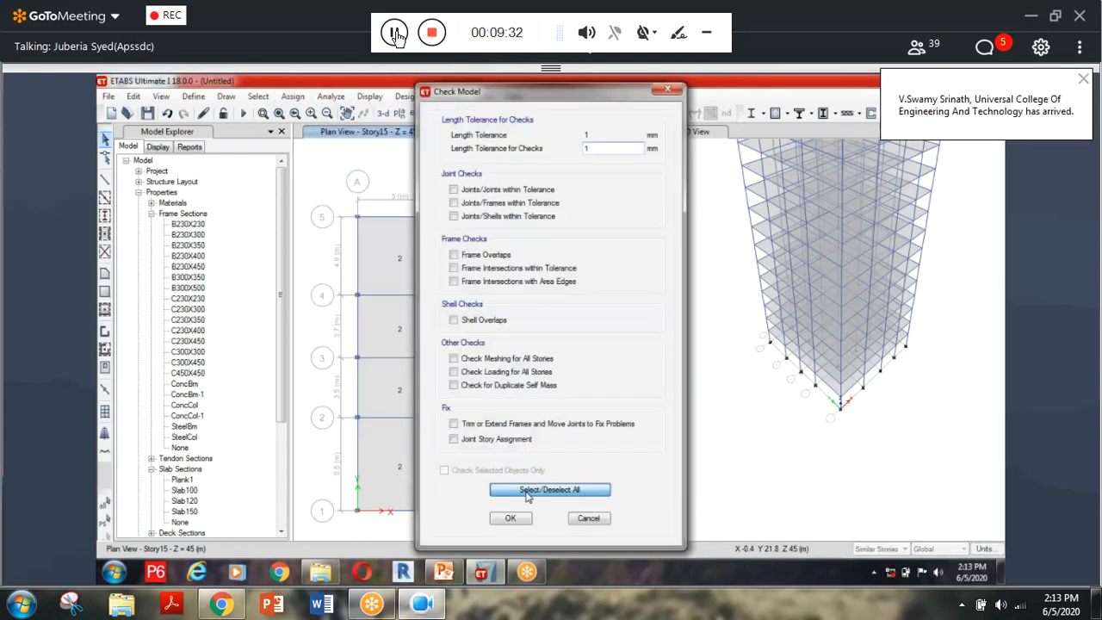
{"action": "left_click", "coordinate": [513, 501]}
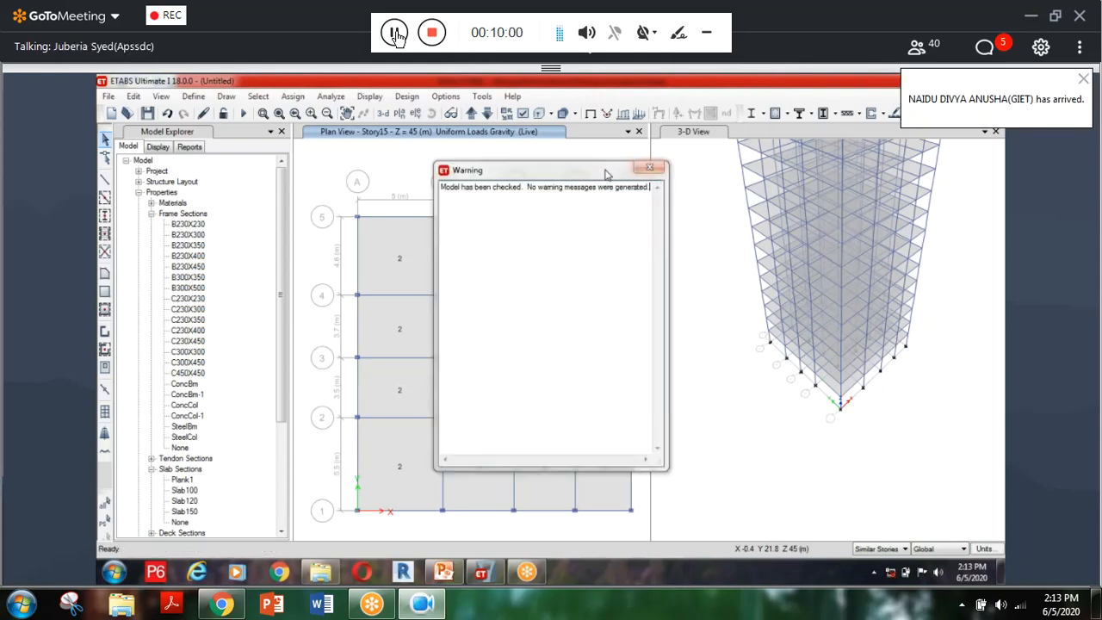
{"action": "left_click", "coordinate": [648, 168]}
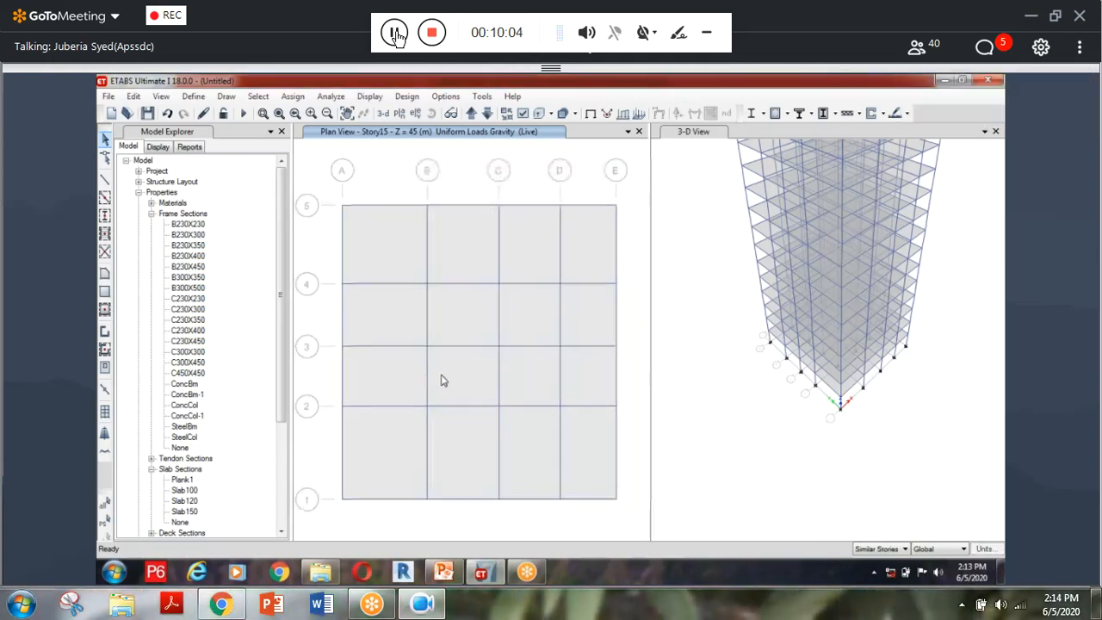
Run the analysis, saving the model file as sadd.
{"action": "left_click", "coordinate": [244, 115]}
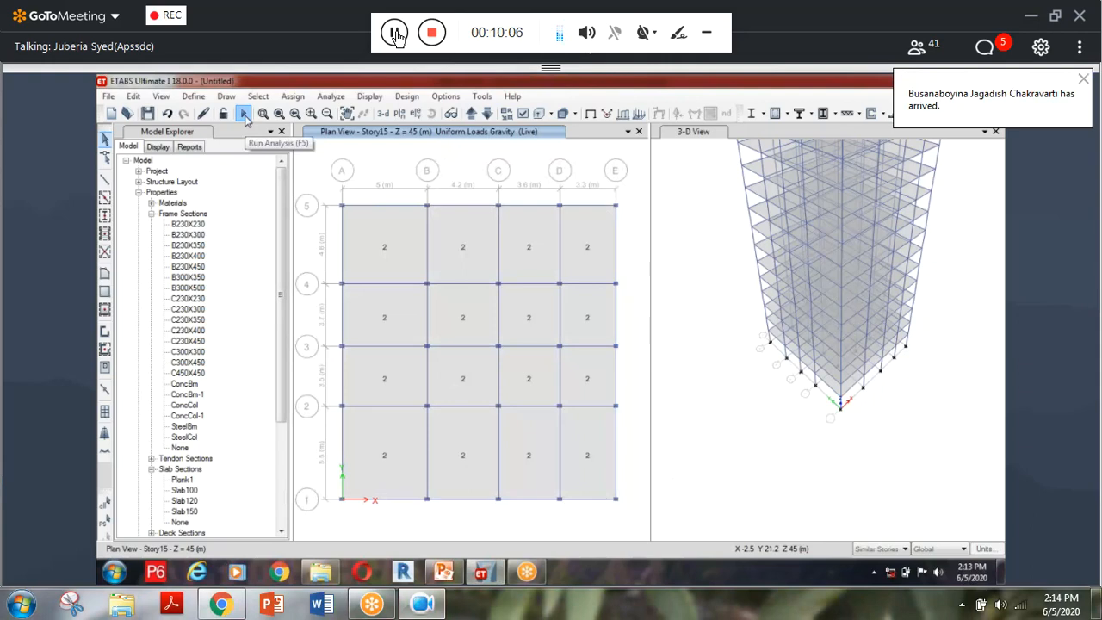
{"action": "type", "text": "sadd"}
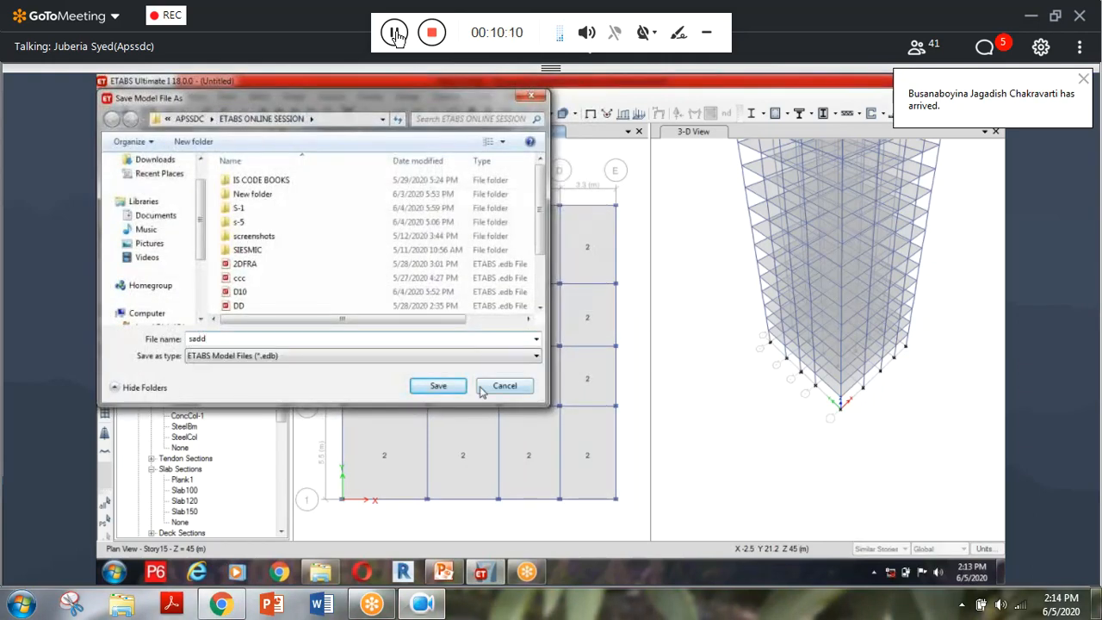
{"action": "left_click", "coordinate": [438, 386]}
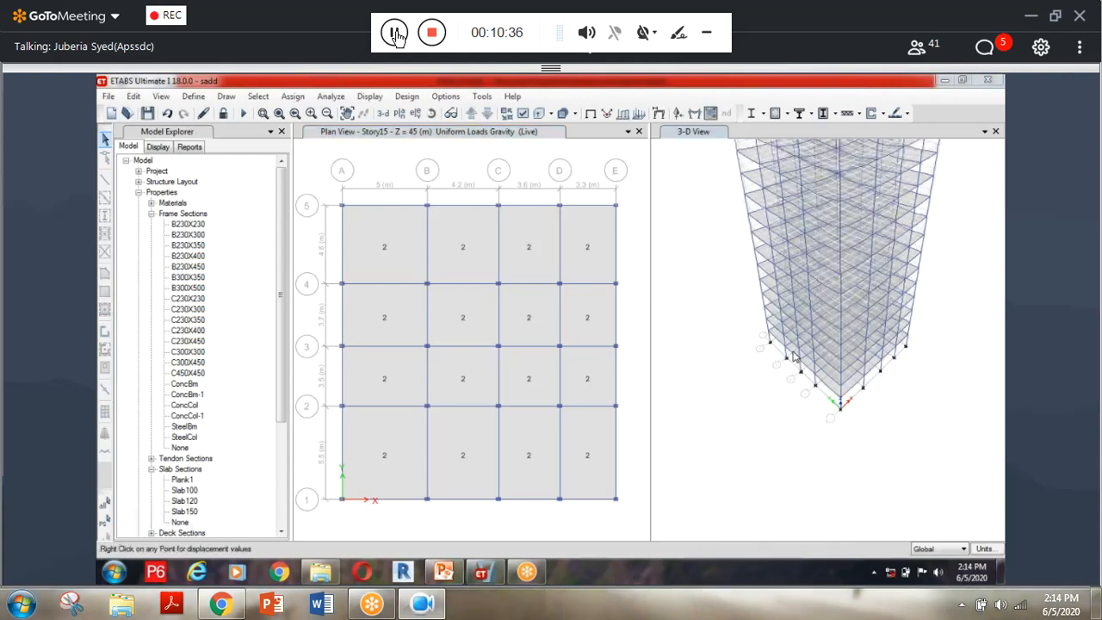
Examine the Dead load displaced shape in the 3-D view and return that view to the undeformed shape.
{"action": "left_click", "coordinate": [801, 376]}
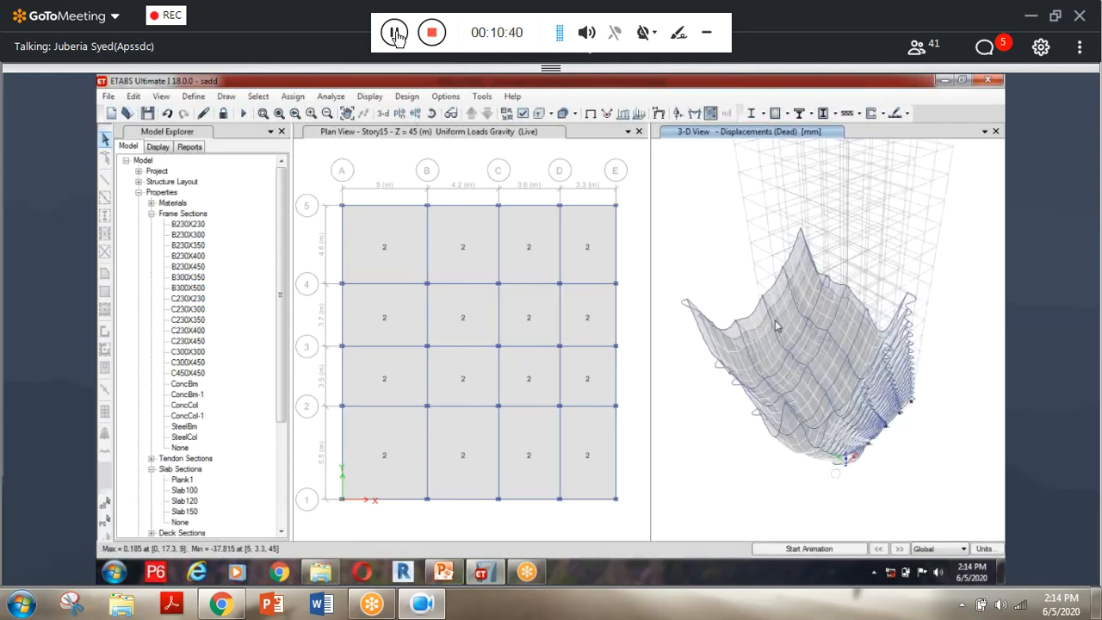
{"action": "mouse_move", "coordinate": [832, 398]}
{"action": "left_click", "coordinate": [399, 112]}
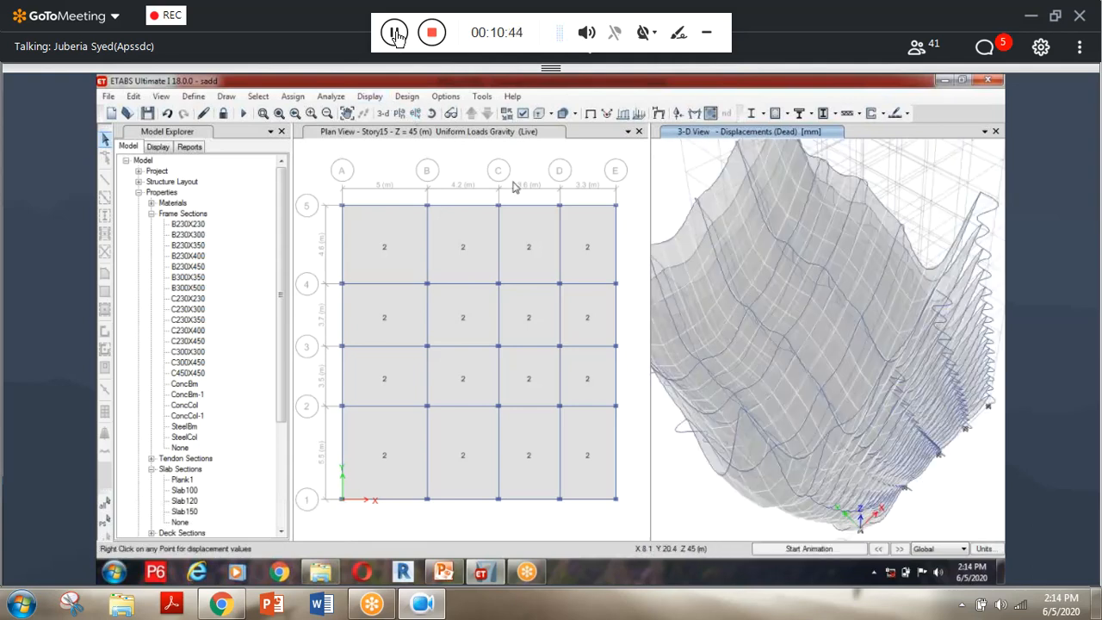
{"action": "left_click", "coordinate": [591, 112]}
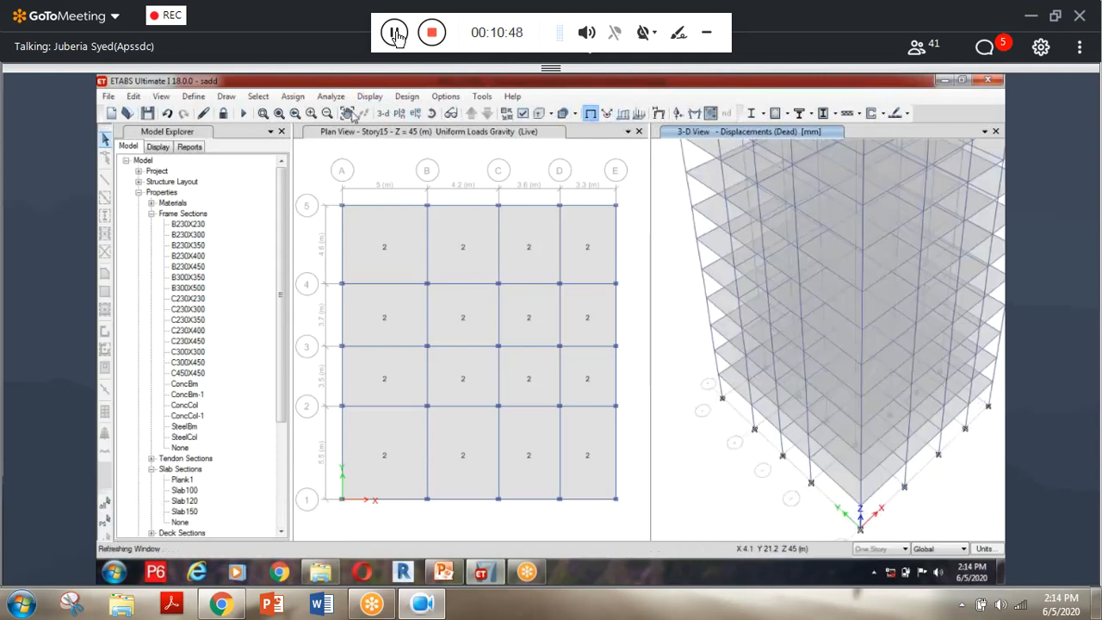
Review the concrete frame design preferences for IS 456:2000 and accept them unchanged.
{"action": "left_click", "coordinate": [409, 96]}
{"action": "mouse_move", "coordinate": [429, 132]}
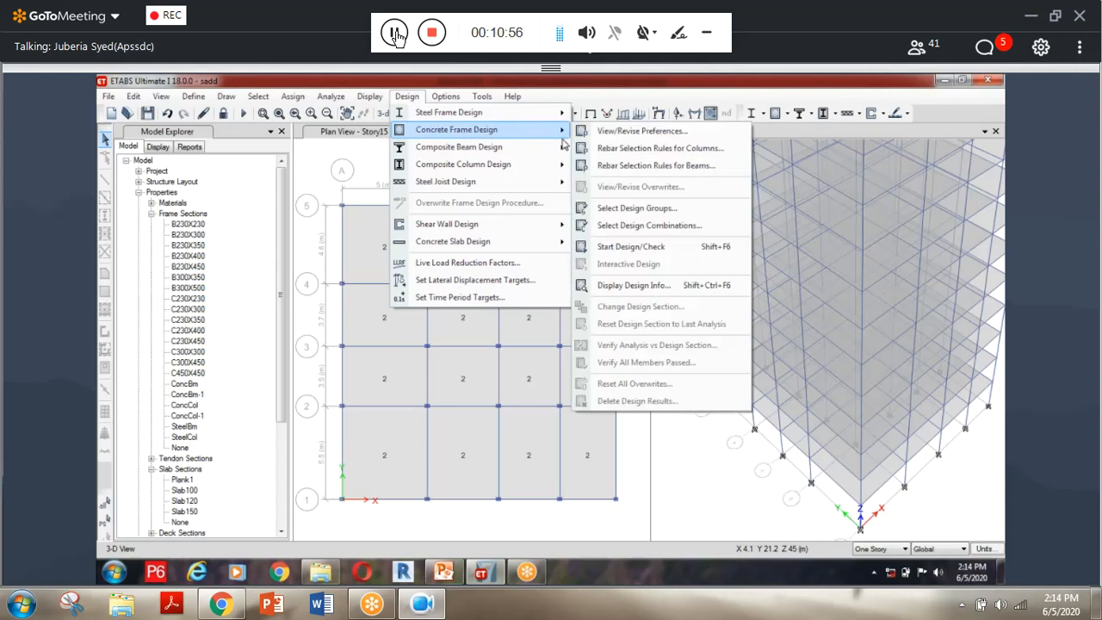
{"action": "left_click", "coordinate": [613, 138]}
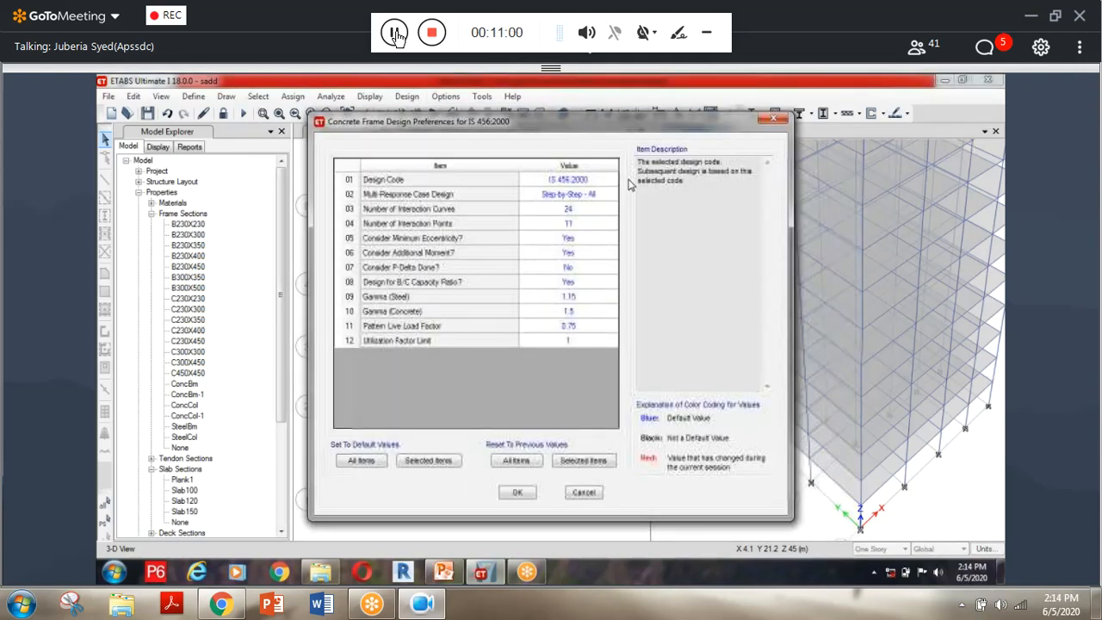
{"action": "left_click", "coordinate": [518, 491]}
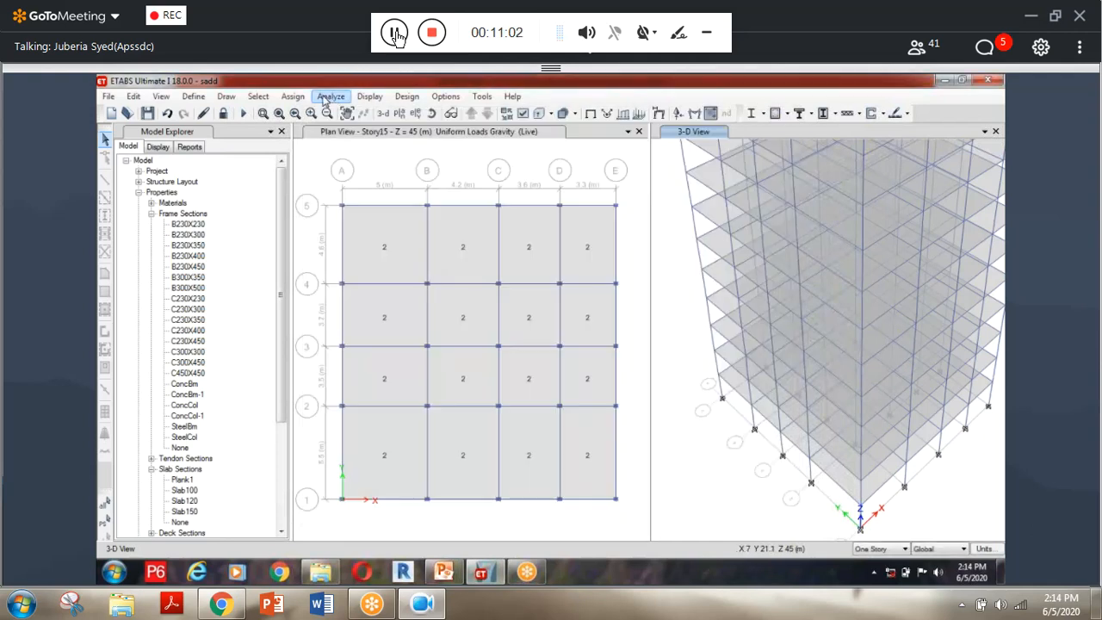
Run the concrete frame design check and examine the longitudinal reinforcing in the 3-D view.
{"action": "left_click", "coordinate": [408, 97]}
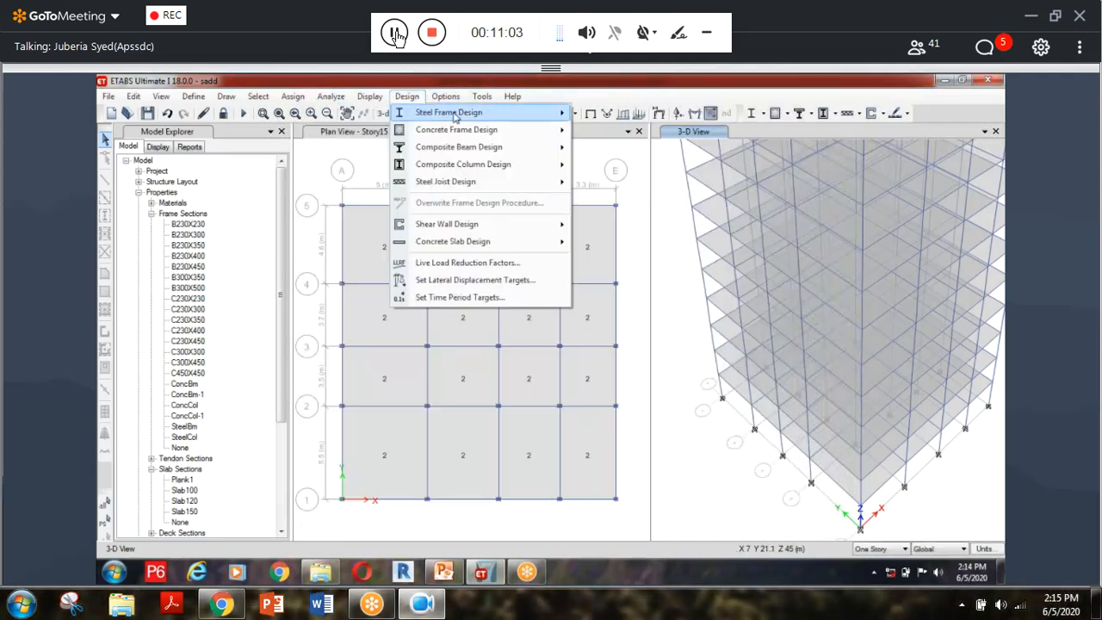
{"action": "mouse_move", "coordinate": [479, 130]}
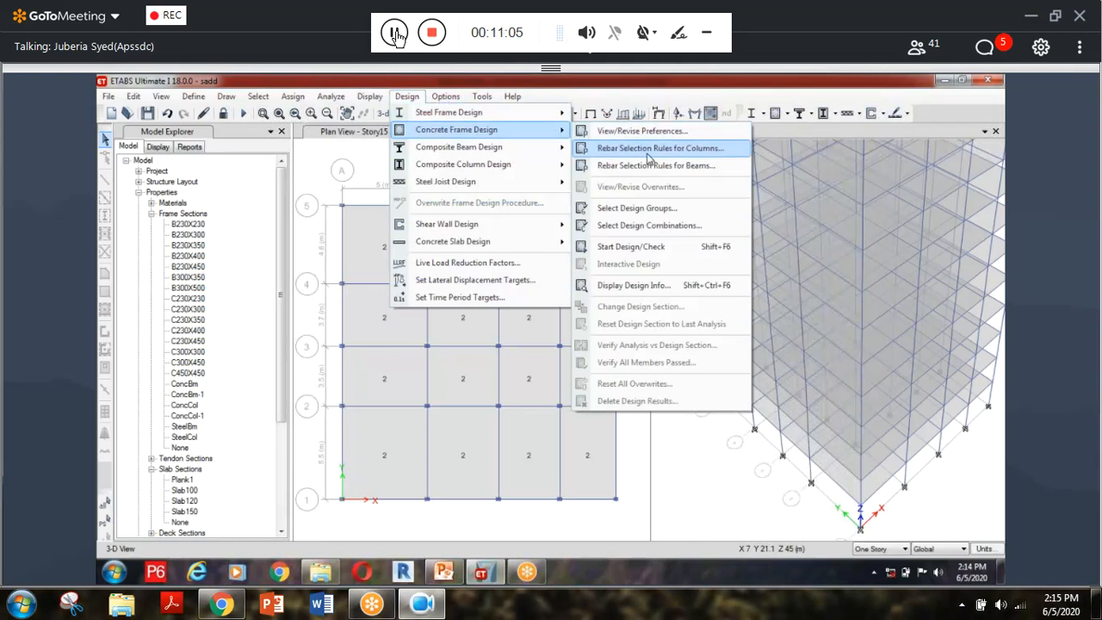
{"action": "left_click", "coordinate": [680, 246]}
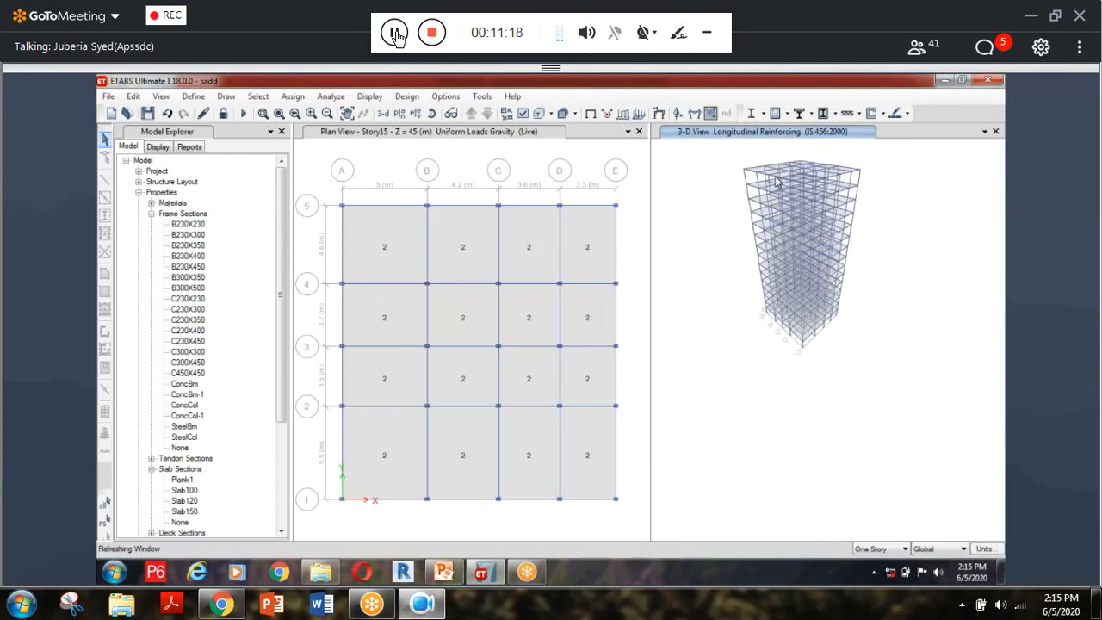
{"action": "scroll", "coordinate": [774, 181], "scroll_direction": "up", "scroll_amount": 3}
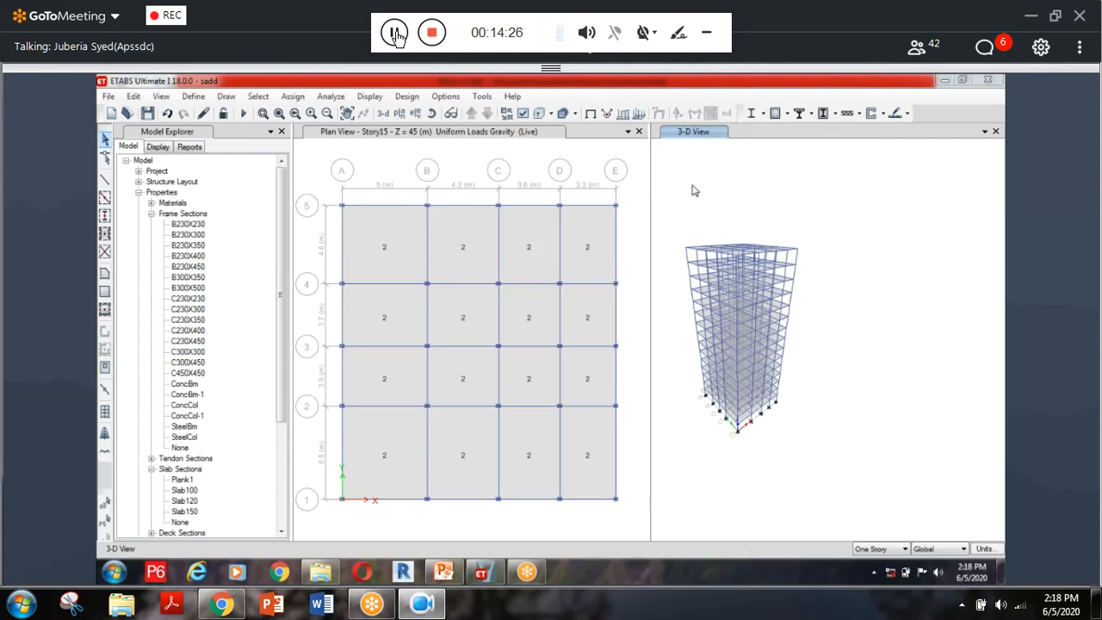
Select all frames that use section B230X300 and assign them the beam section B230X450.
{"action": "left_click", "coordinate": [257, 96]}
{"action": "mouse_move", "coordinate": [272, 114]}
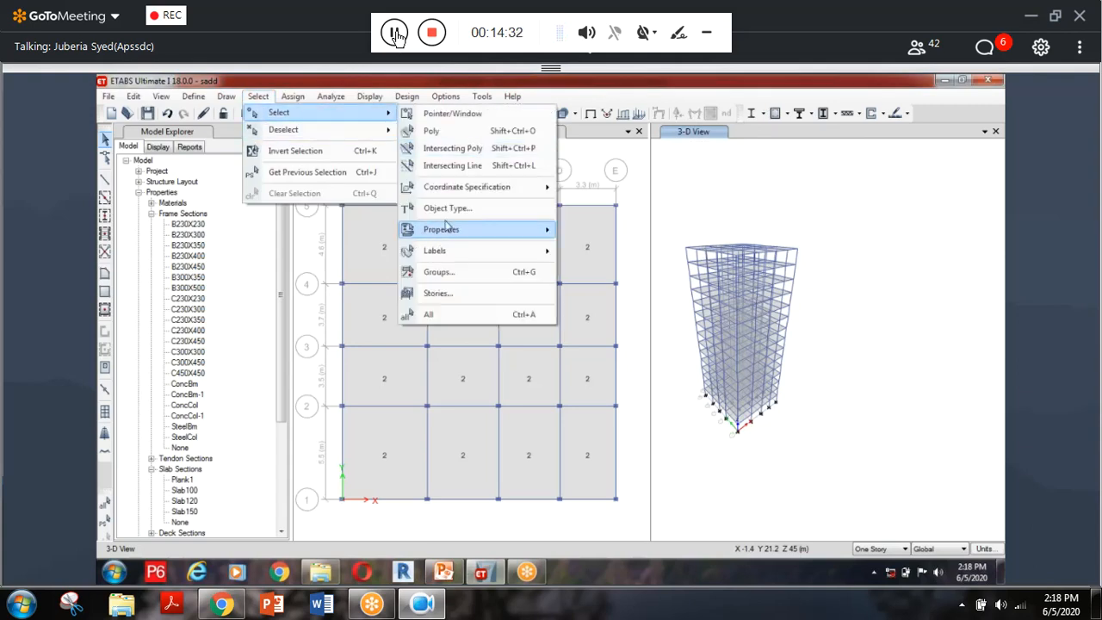
{"action": "mouse_move", "coordinate": [453, 231]}
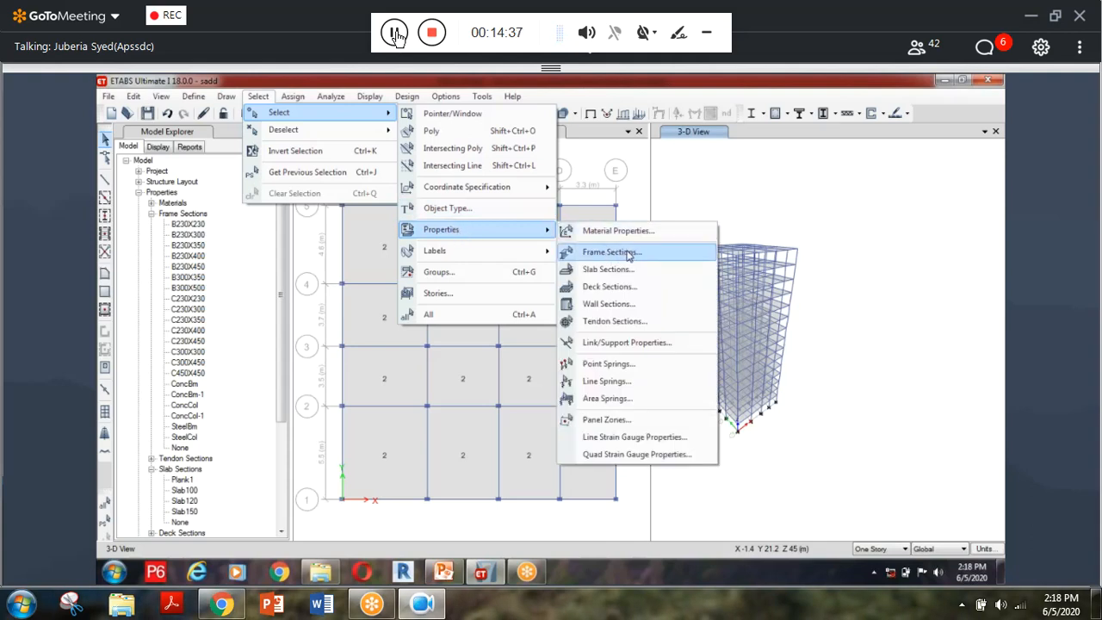
{"action": "left_click", "coordinate": [609, 251]}
{"action": "left_click", "coordinate": [475, 257]}
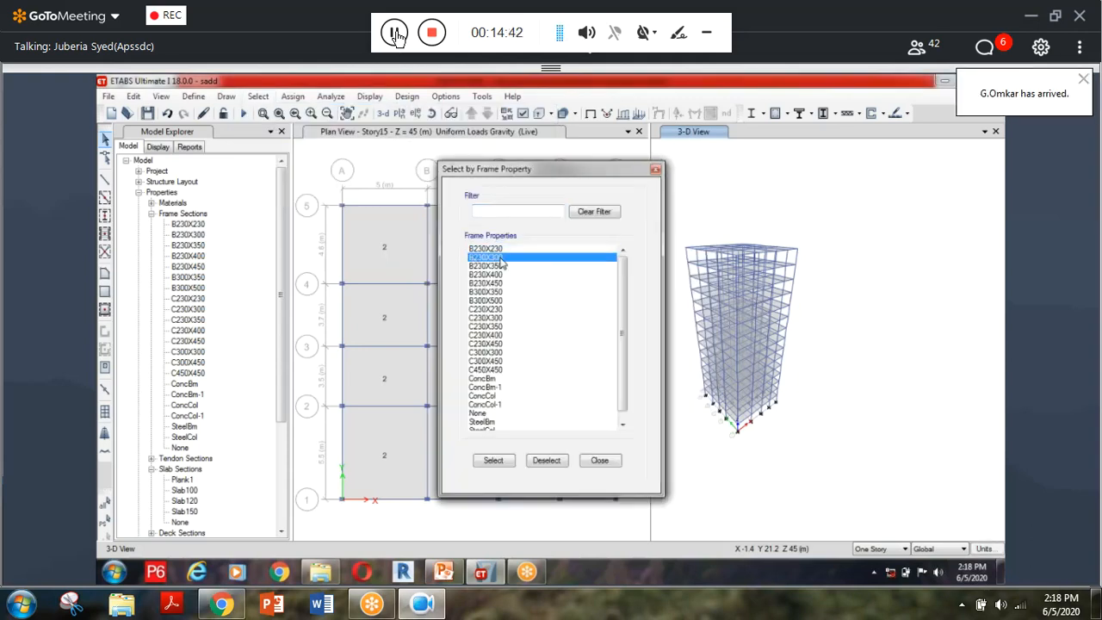
{"action": "left_click", "coordinate": [504, 462]}
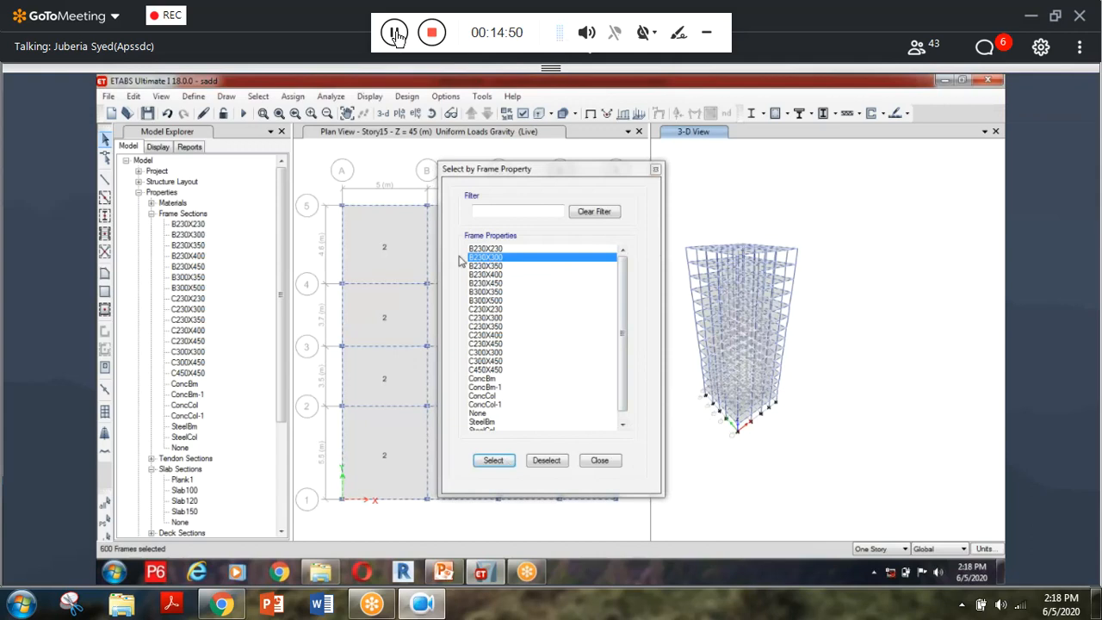
{"action": "left_click", "coordinate": [601, 460]}
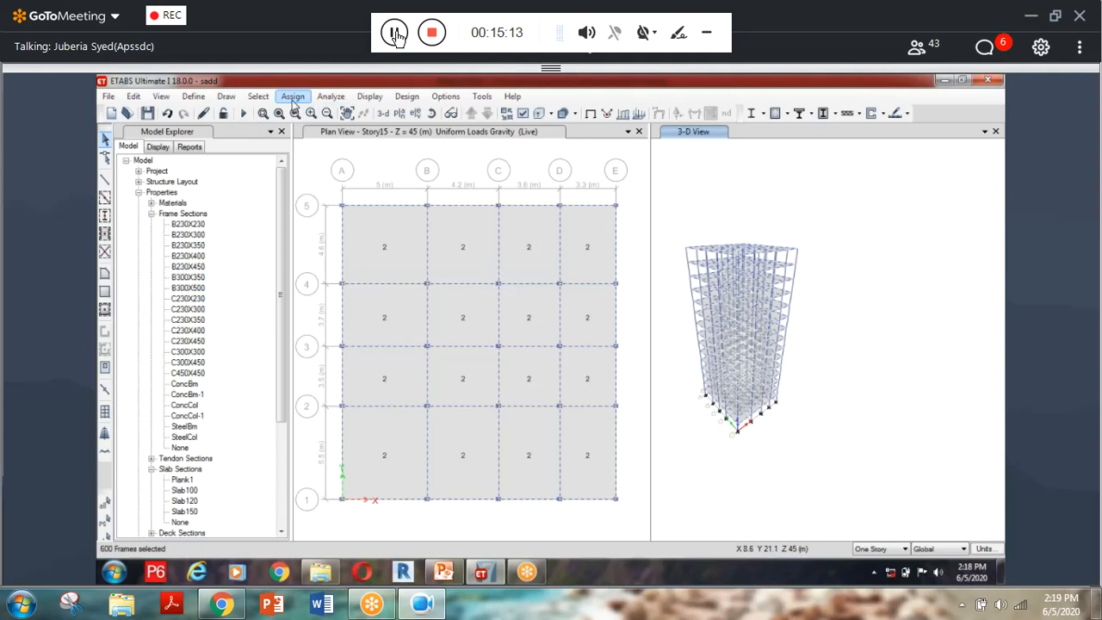
{"action": "left_click", "coordinate": [293, 97]}
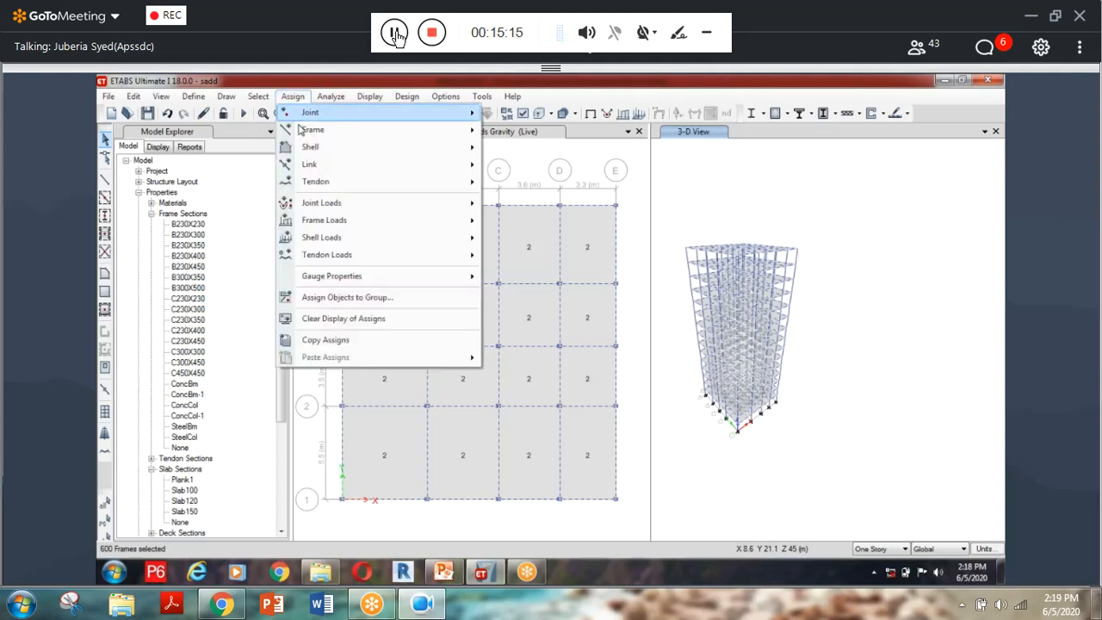
{"action": "mouse_move", "coordinate": [419, 133]}
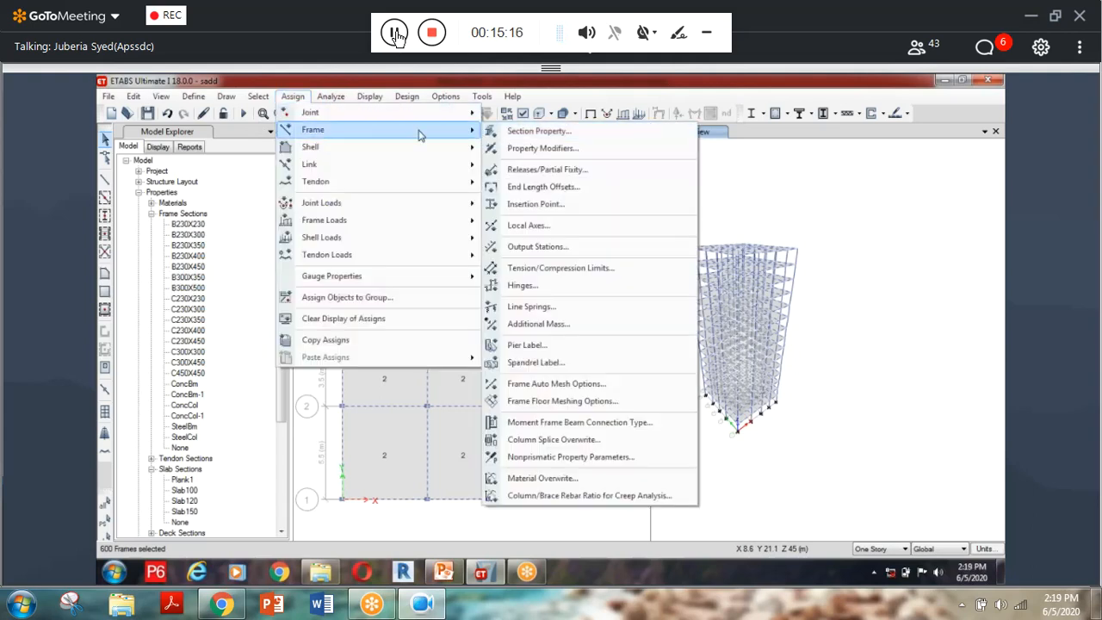
{"action": "left_click", "coordinate": [583, 133]}
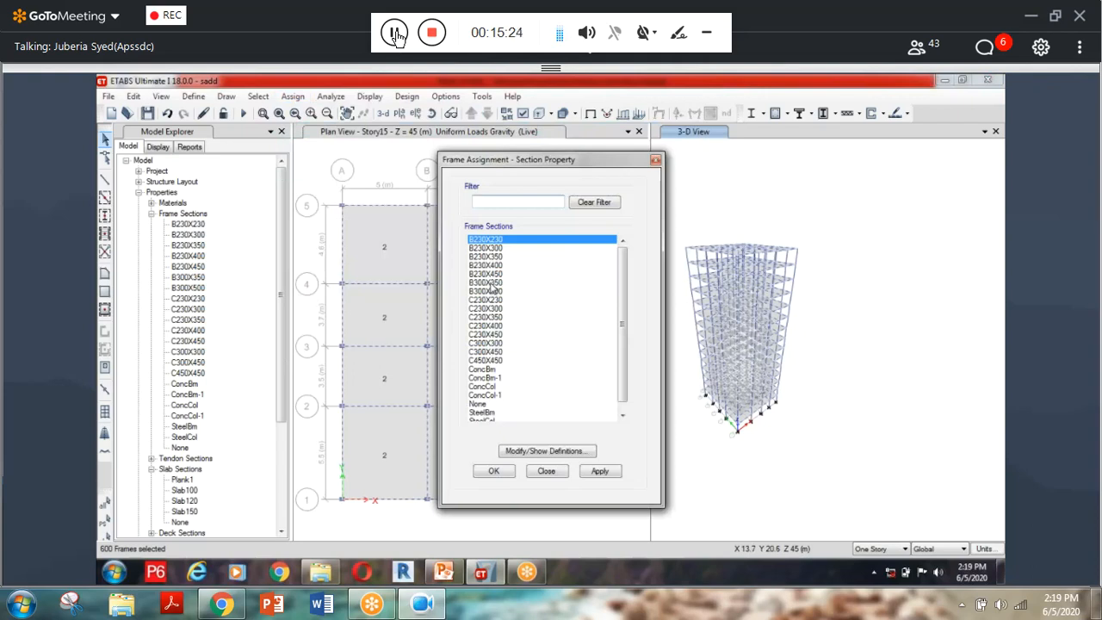
{"action": "left_click", "coordinate": [487, 275]}
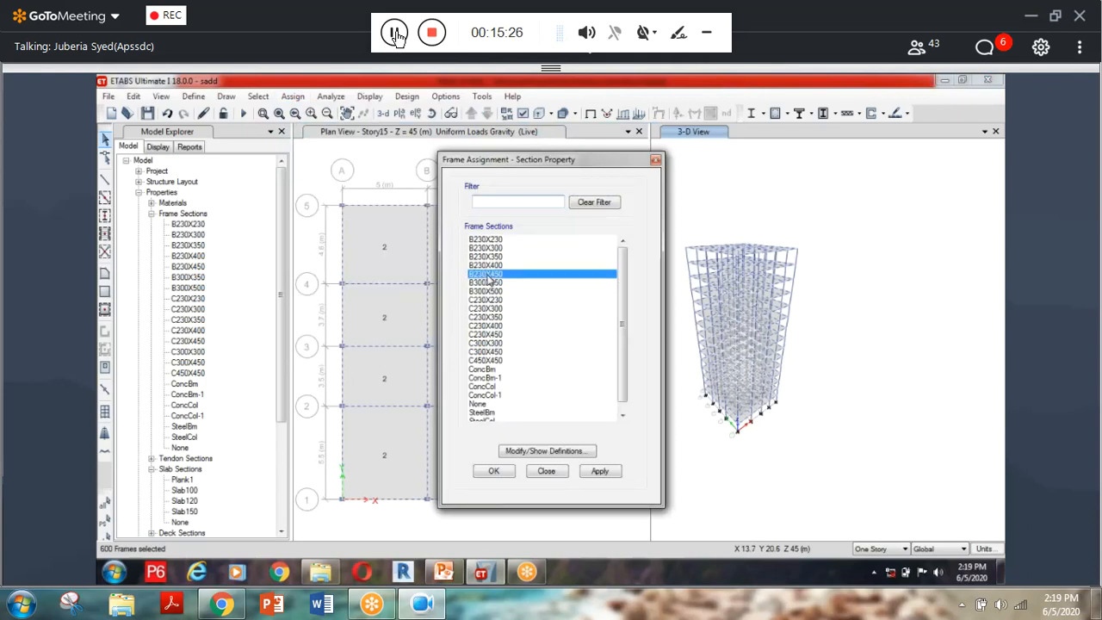
{"action": "left_click", "coordinate": [602, 472]}
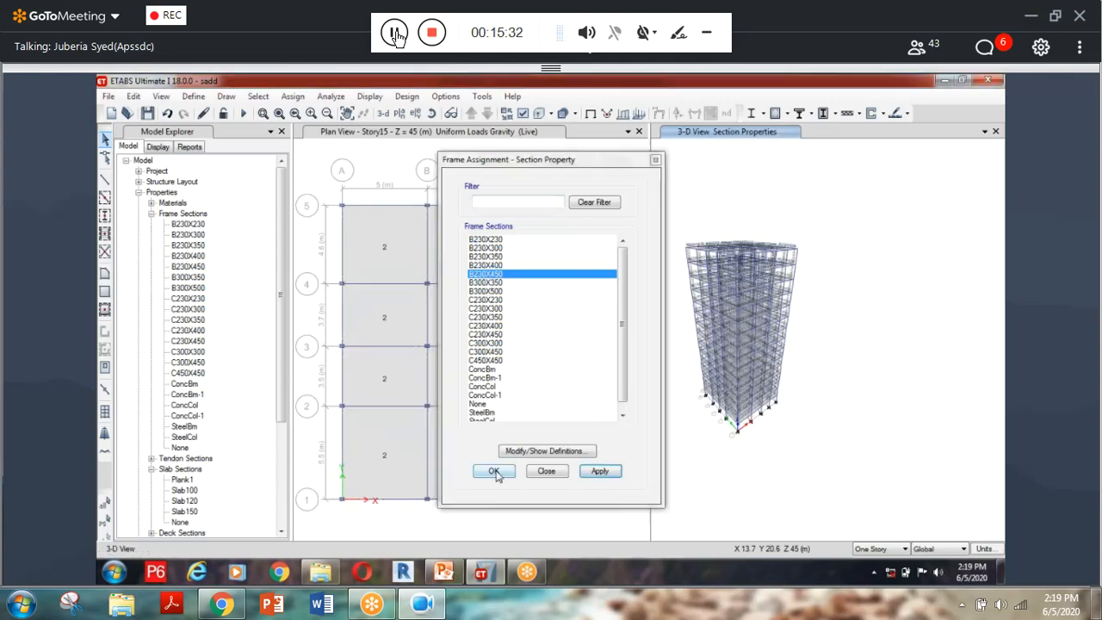
{"action": "left_click", "coordinate": [545, 471]}
Examine the section labels on the upper stories in the 3-D view and inspect a Story14 slab's and a Story15 beam's assignments.
{"action": "scroll", "coordinate": [698, 251], "scroll_direction": "up", "scroll_amount": 3}
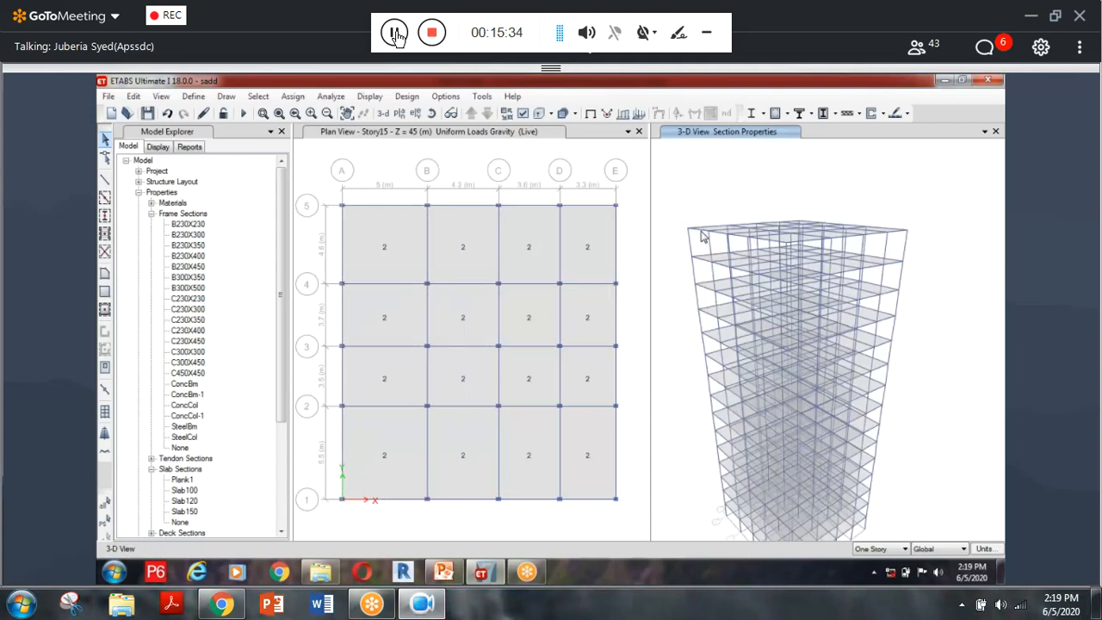
{"action": "scroll", "coordinate": [701, 237], "scroll_direction": "up", "scroll_amount": 2}
{"action": "scroll", "coordinate": [702, 217], "scroll_direction": "up", "scroll_amount": 3}
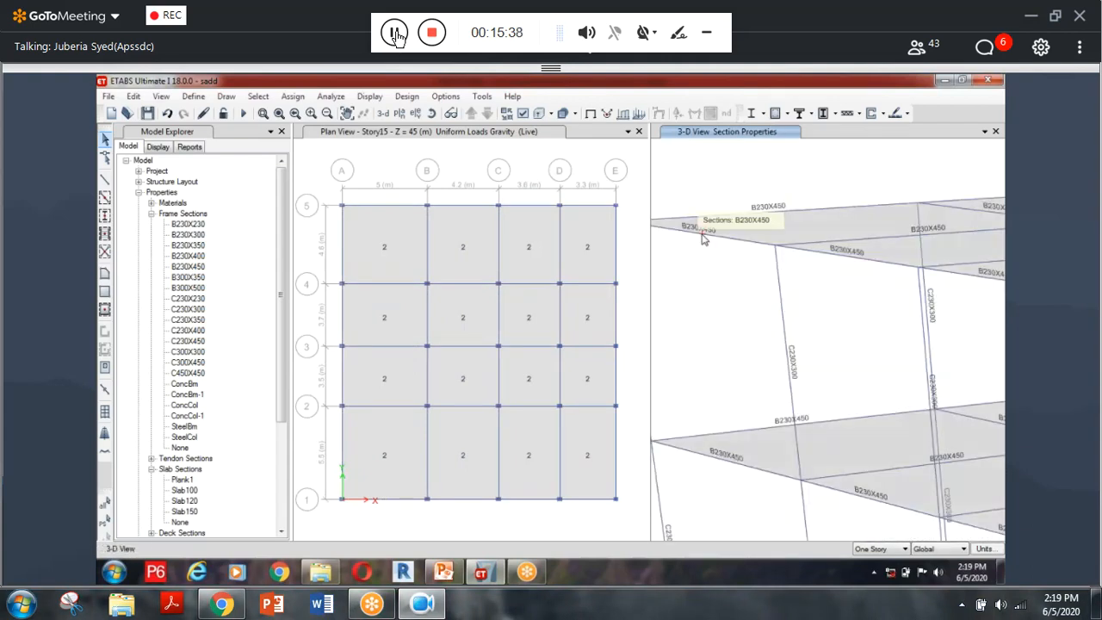
{"action": "middle_click_drag", "start_coordinate": [713, 459], "coordinate": [717, 392]}
{"action": "scroll", "coordinate": [715, 392], "scroll_direction": "down", "scroll_amount": 3}
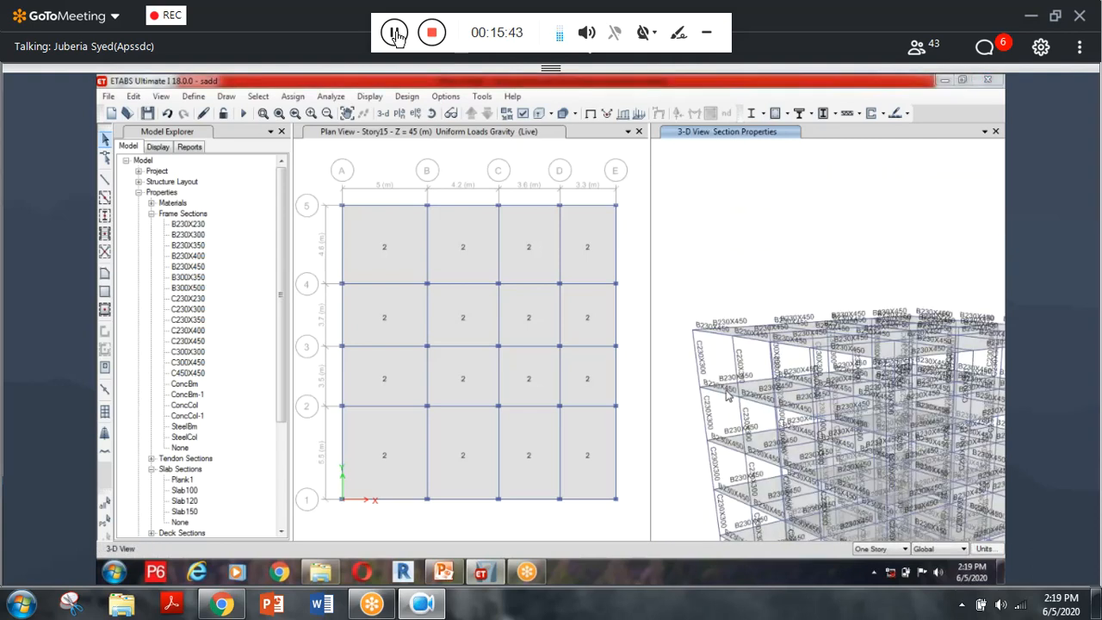
{"action": "right_click", "coordinate": [727, 394]}
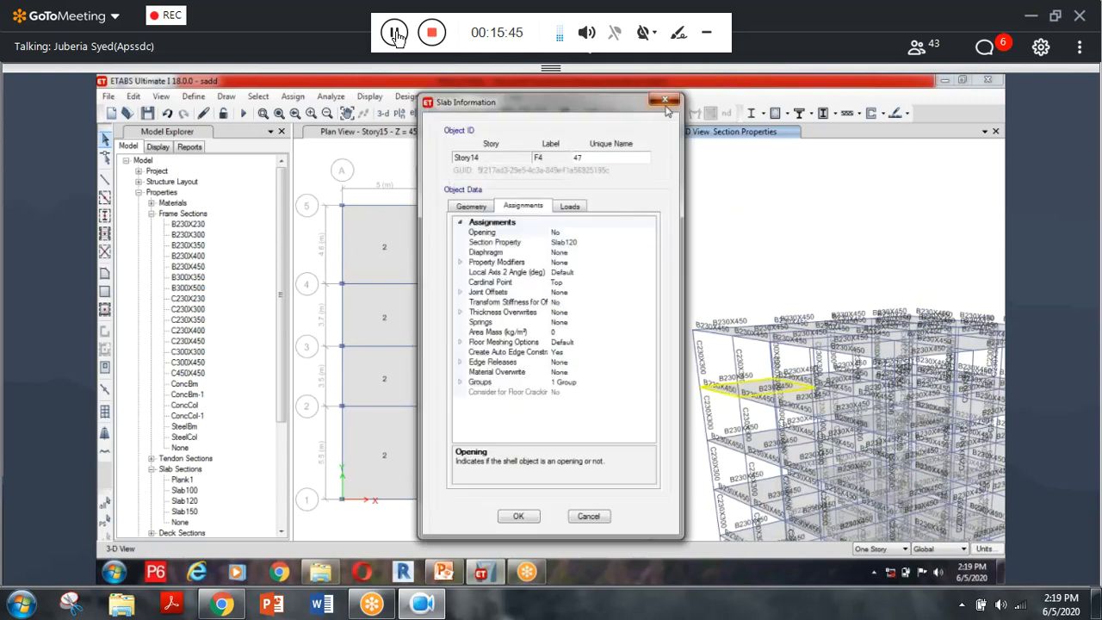
{"action": "left_click", "coordinate": [664, 102]}
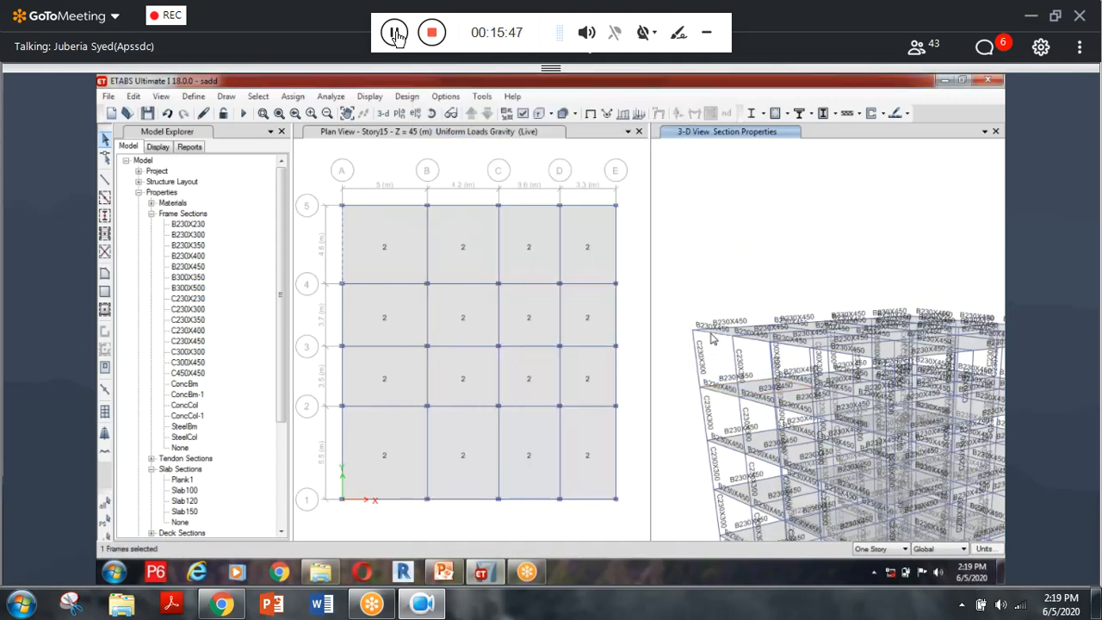
{"action": "right_click", "coordinate": [711, 338]}
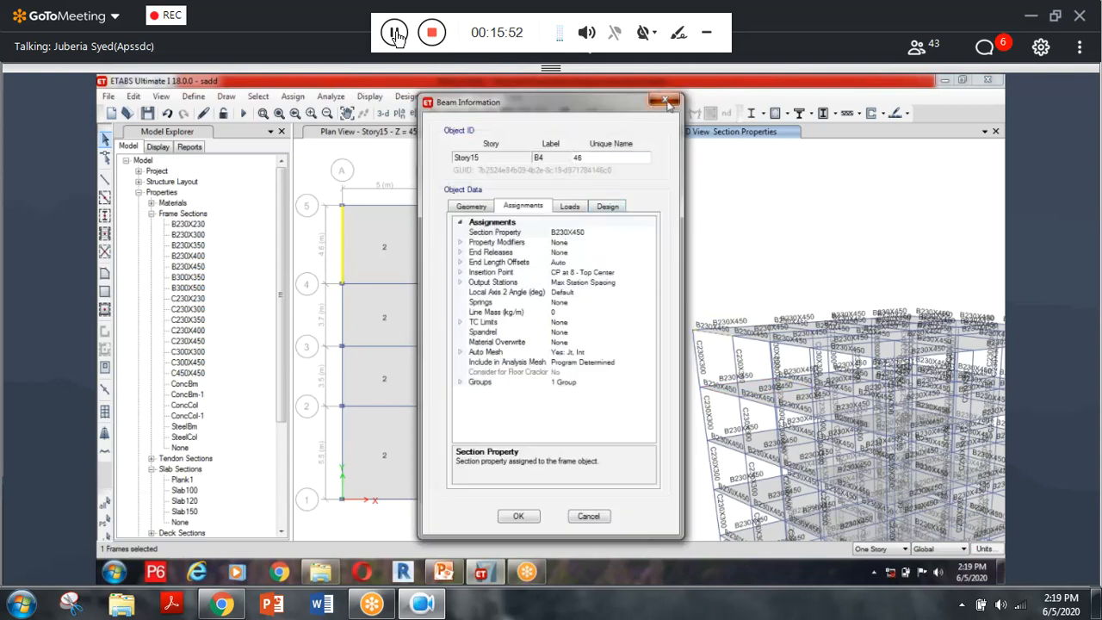
{"action": "left_click", "coordinate": [664, 102]}
{"action": "scroll", "coordinate": [699, 423], "scroll_direction": "down", "scroll_amount": 2}
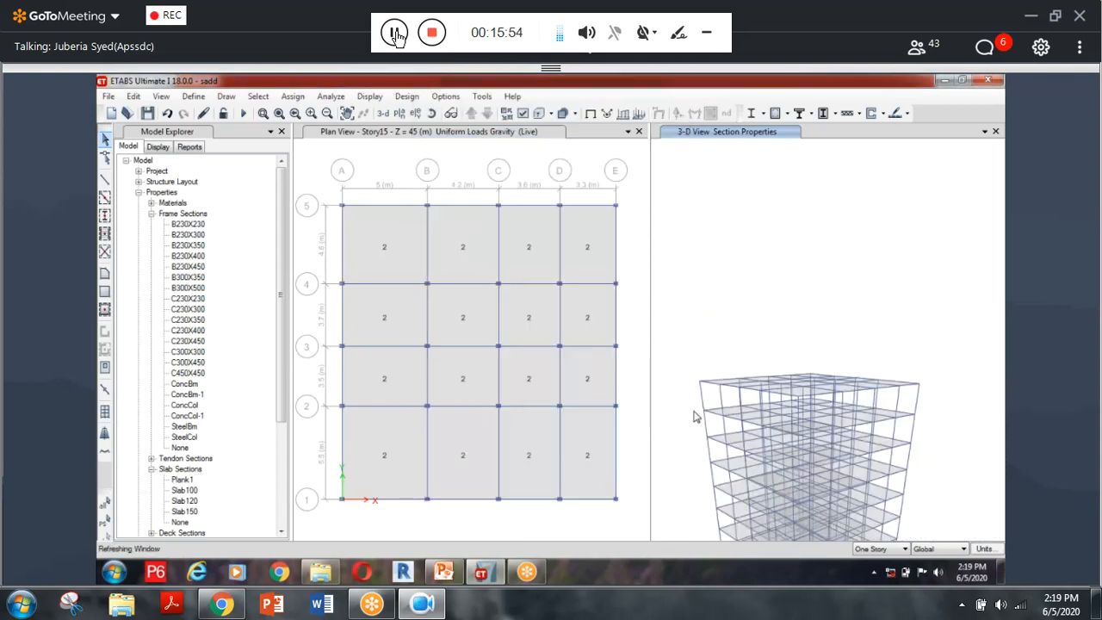
{"action": "middle_click_drag", "start_coordinate": [695, 417], "coordinate": [706, 393]}
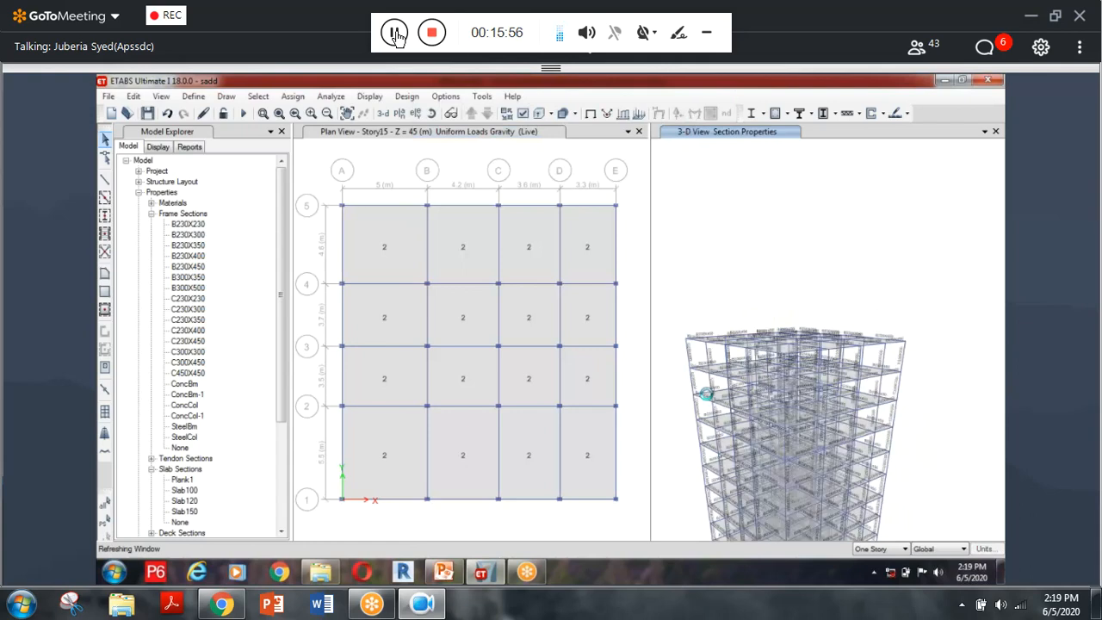
{"action": "scroll", "coordinate": [702, 383], "scroll_direction": "up", "scroll_amount": 3}
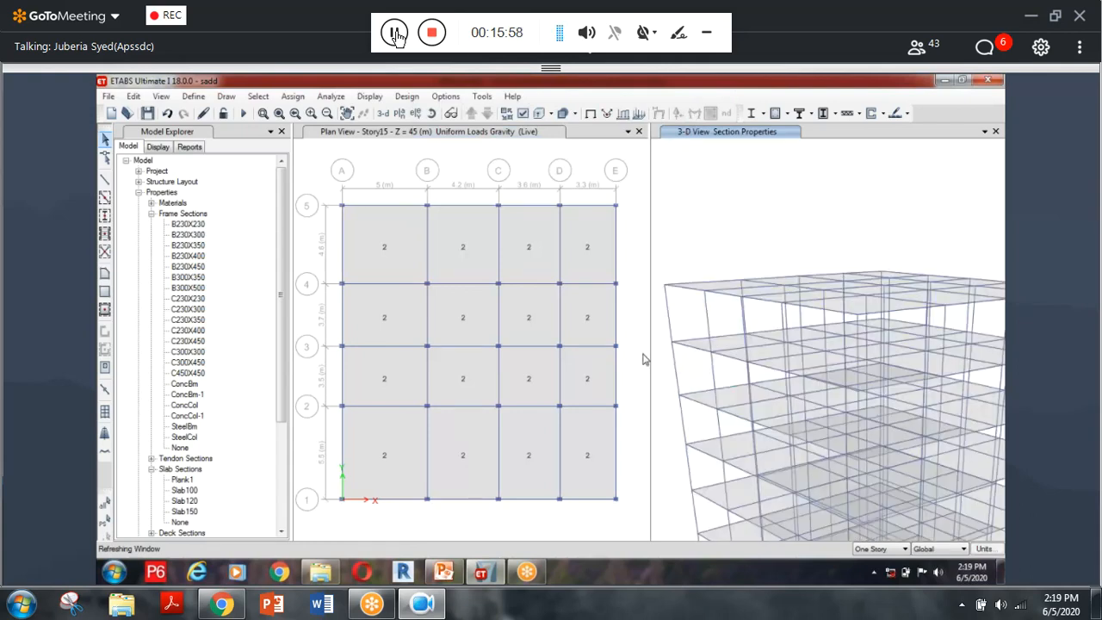
Select all frames that use section C230X300 and assign them the column section C300X450.
{"action": "left_click", "coordinate": [258, 96]}
{"action": "mouse_move", "coordinate": [272, 119]}
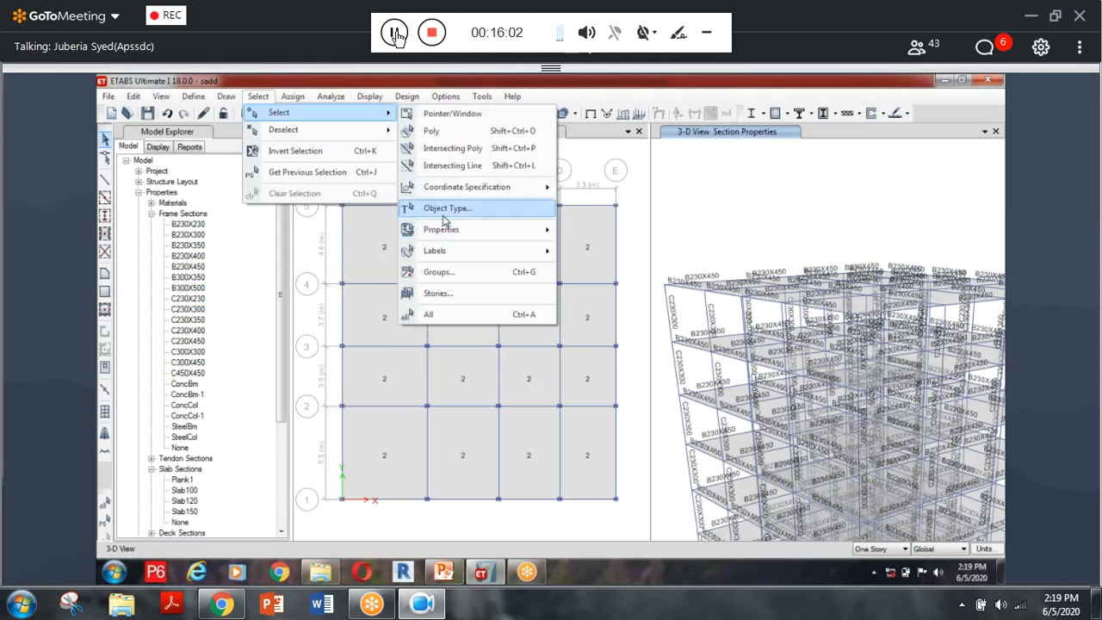
{"action": "mouse_move", "coordinate": [457, 230]}
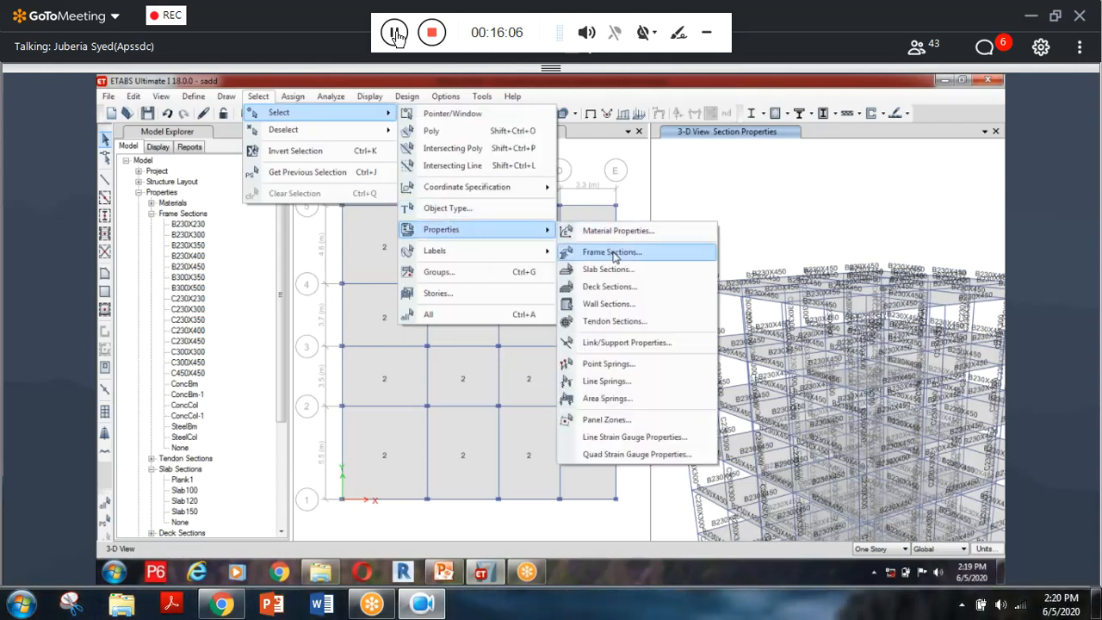
{"action": "left_click", "coordinate": [614, 252]}
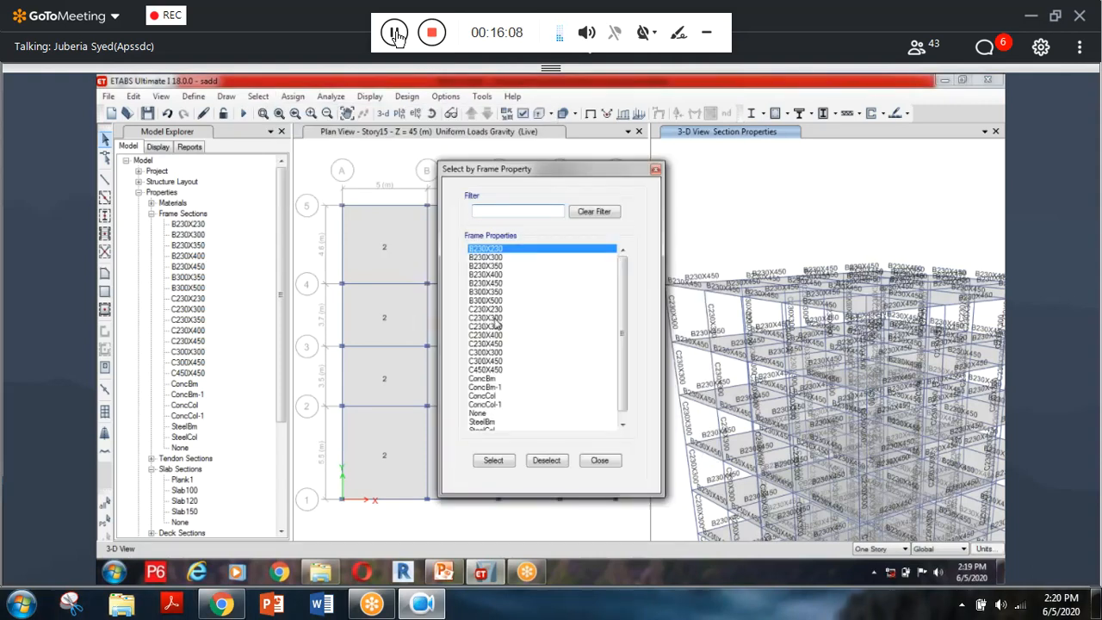
{"action": "left_click", "coordinate": [499, 318]}
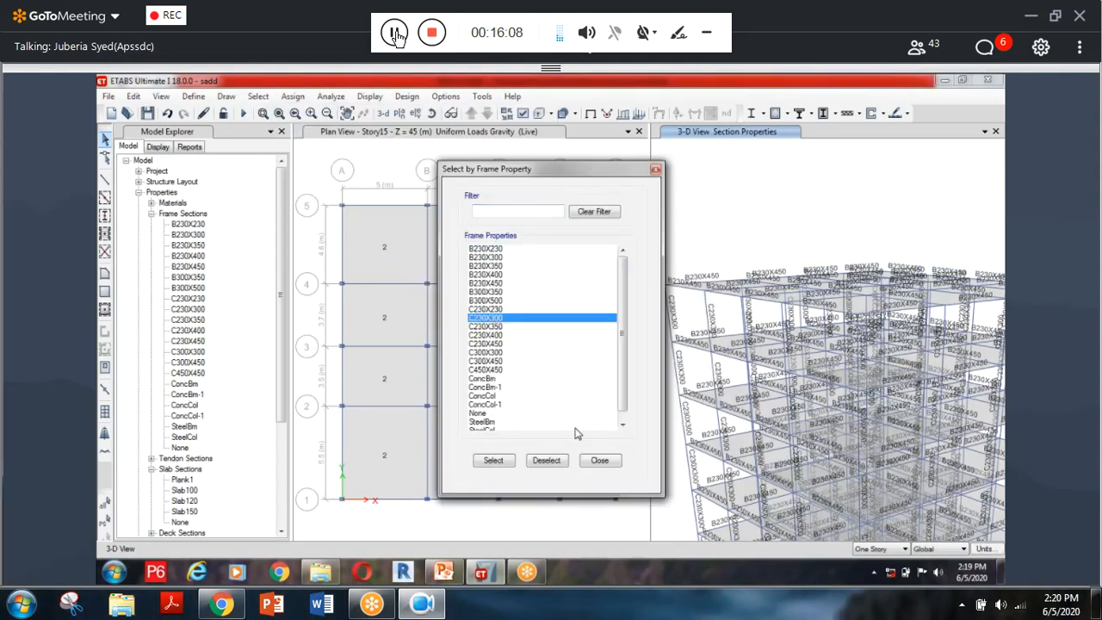
{"action": "left_click", "coordinate": [493, 461]}
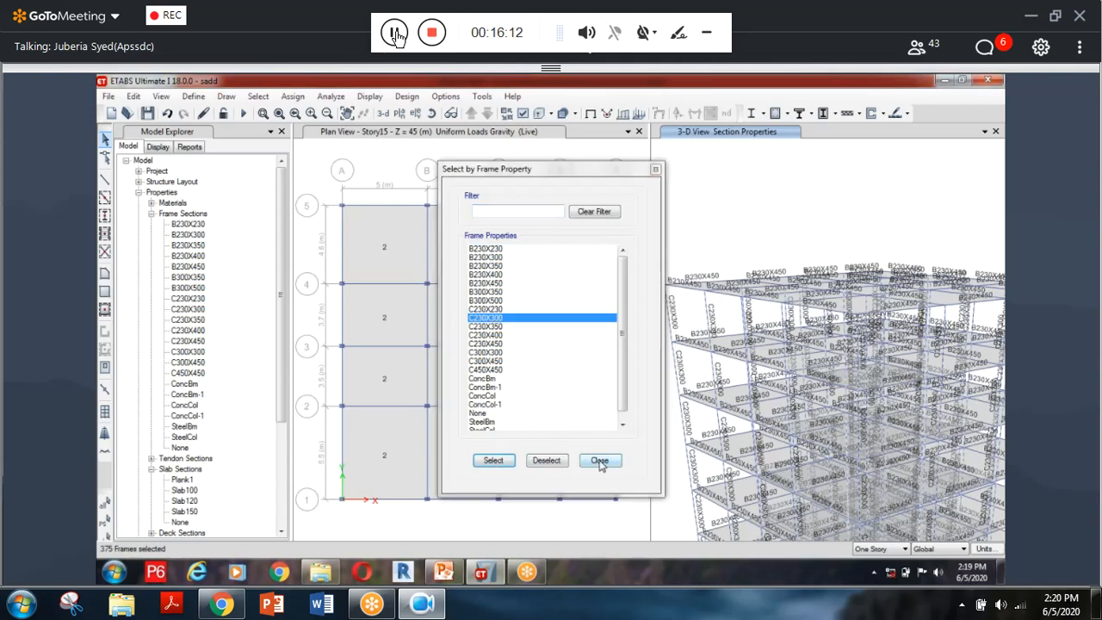
{"action": "left_click", "coordinate": [599, 461]}
{"action": "left_click", "coordinate": [294, 97]}
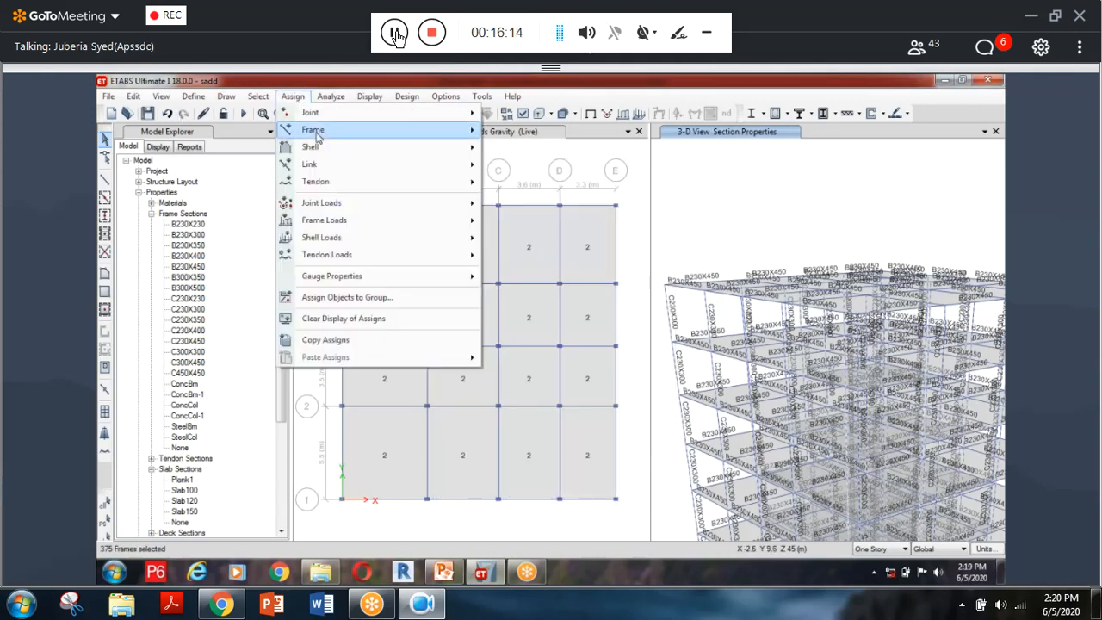
{"action": "mouse_move", "coordinate": [310, 136]}
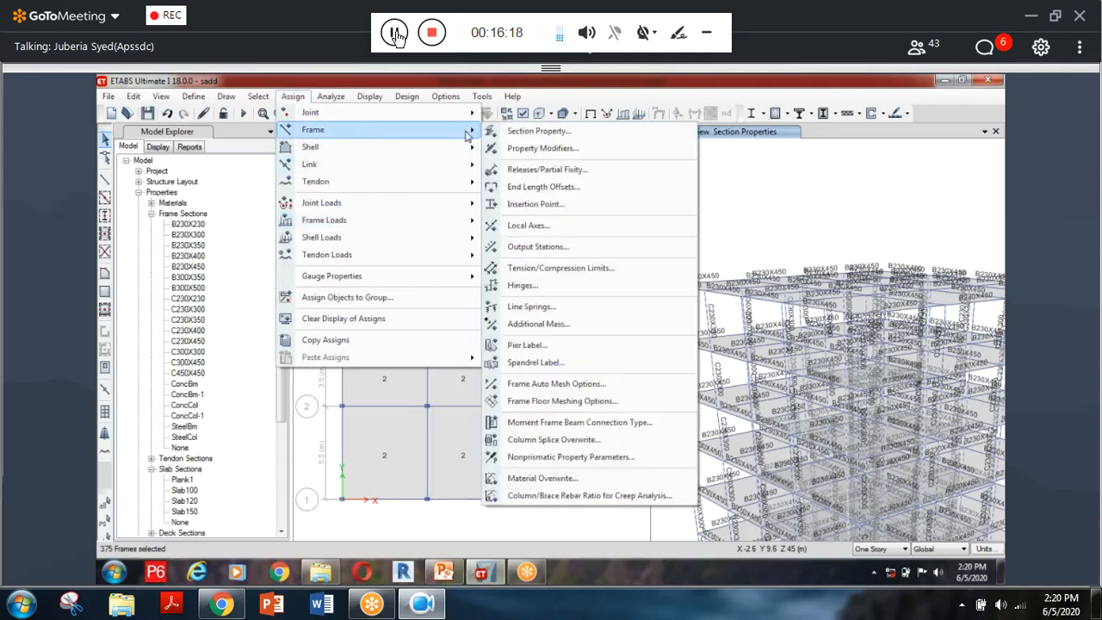
{"action": "left_click", "coordinate": [549, 134]}
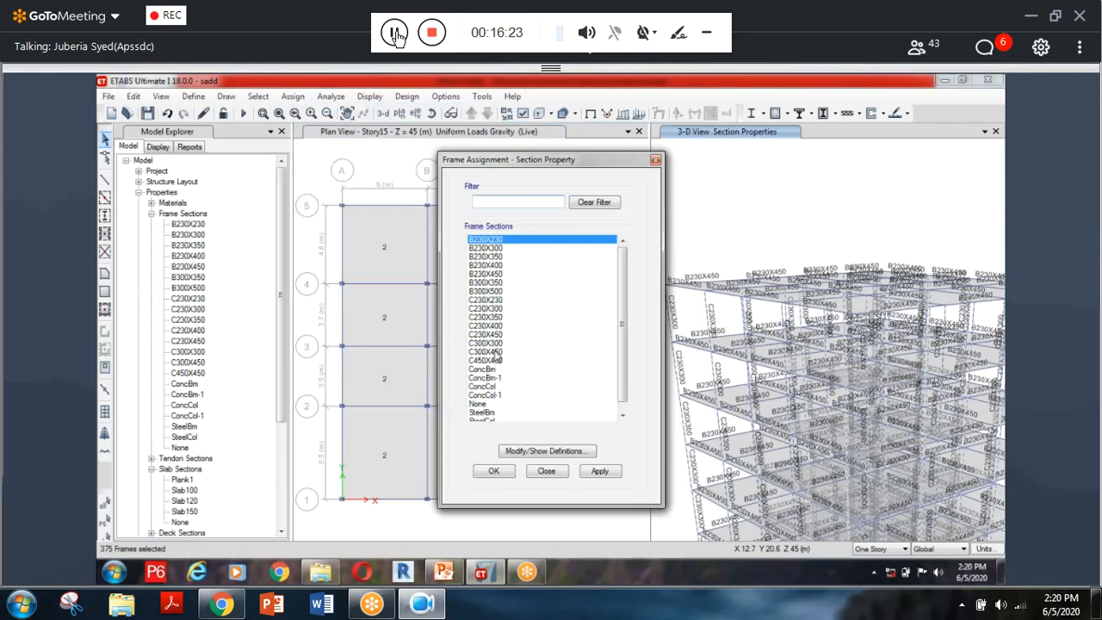
{"action": "left_click", "coordinate": [494, 352]}
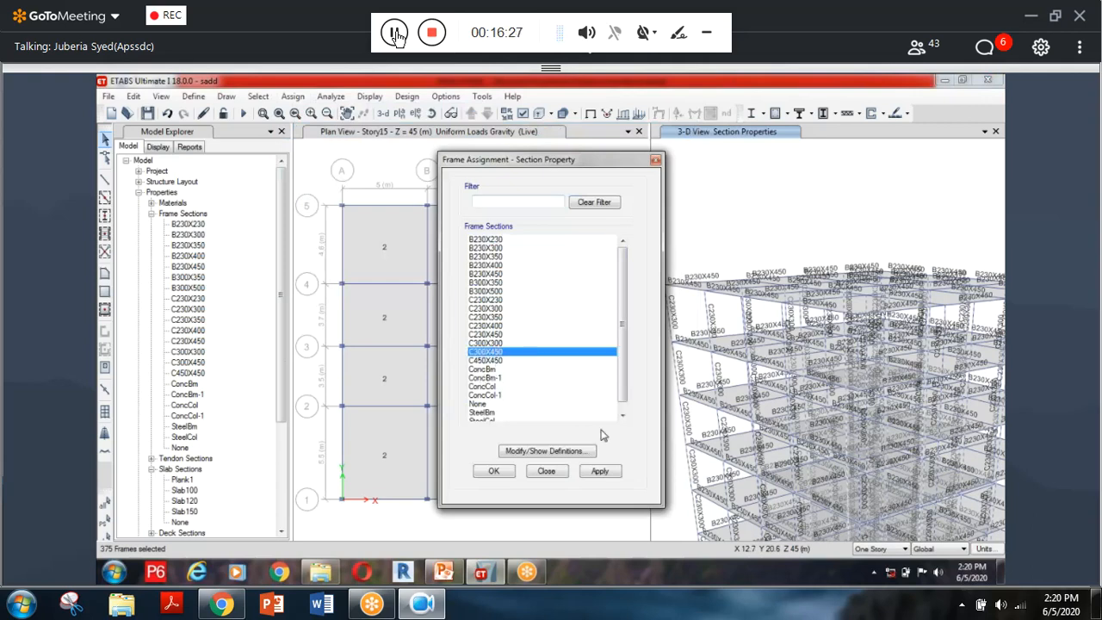
{"action": "left_click", "coordinate": [601, 473]}
{"action": "left_click", "coordinate": [600, 473]}
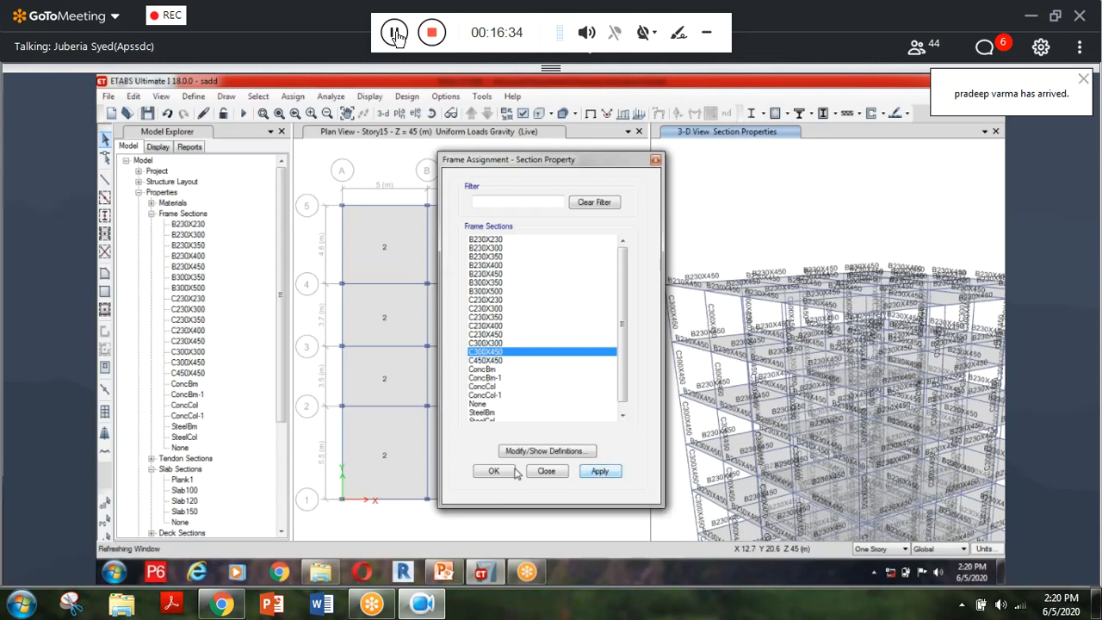
{"action": "left_click", "coordinate": [486, 472]}
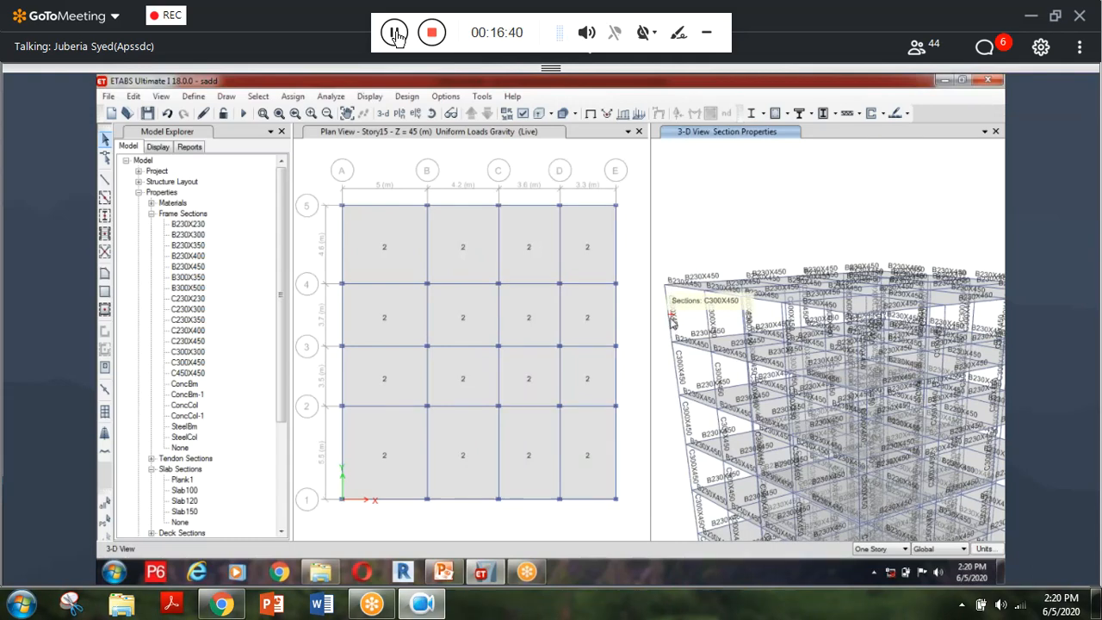
{"action": "middle_click_drag", "start_coordinate": [706, 436], "coordinate": [705, 370]}
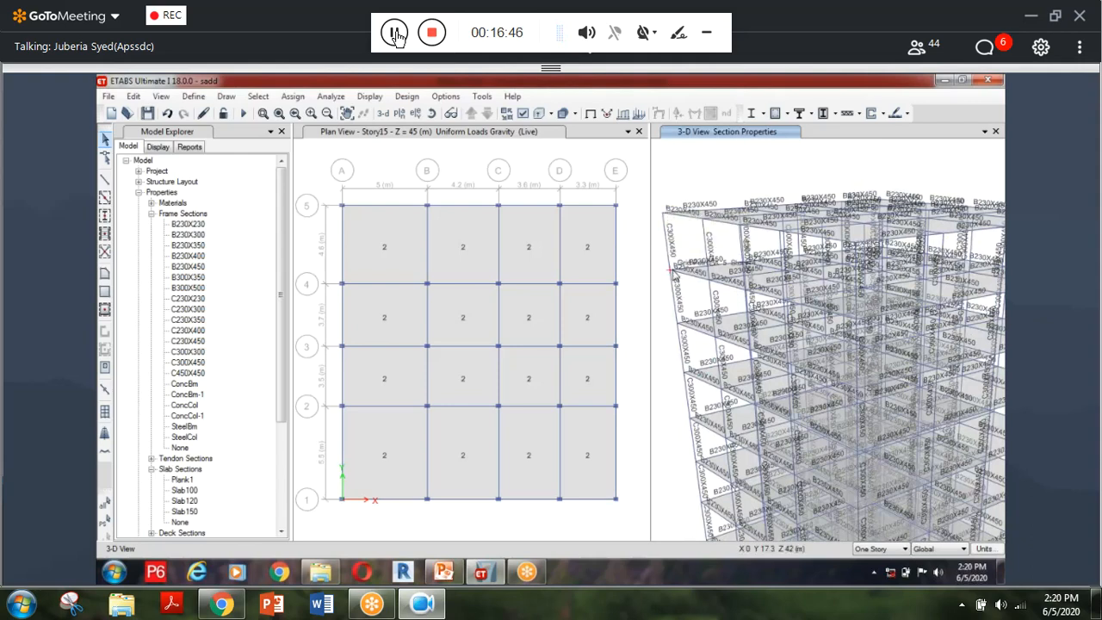
Rerun the analysis and the concrete frame design check with the revised beam and column sections.
{"action": "left_click", "coordinate": [242, 114]}
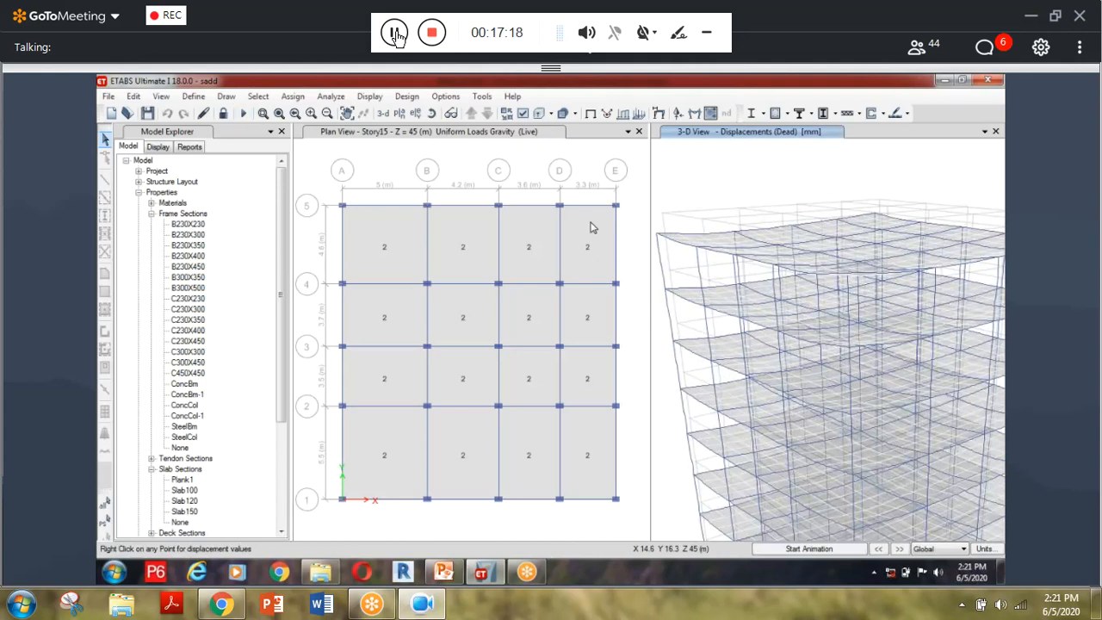
{"action": "left_click", "coordinate": [406, 96]}
{"action": "mouse_move", "coordinate": [456, 130]}
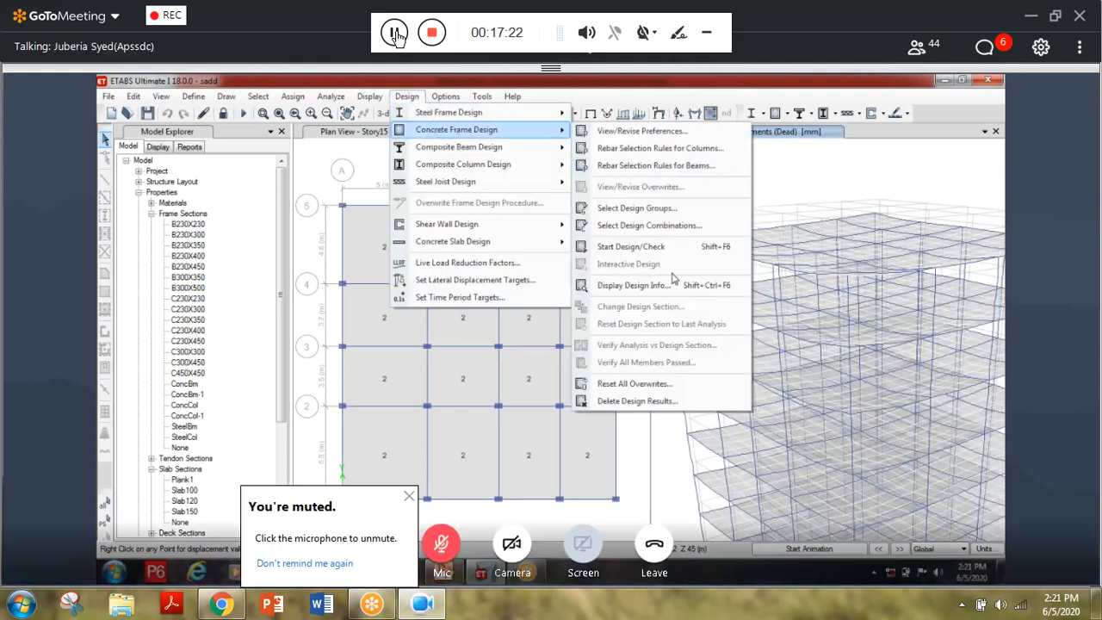
{"action": "left_click", "coordinate": [662, 240]}
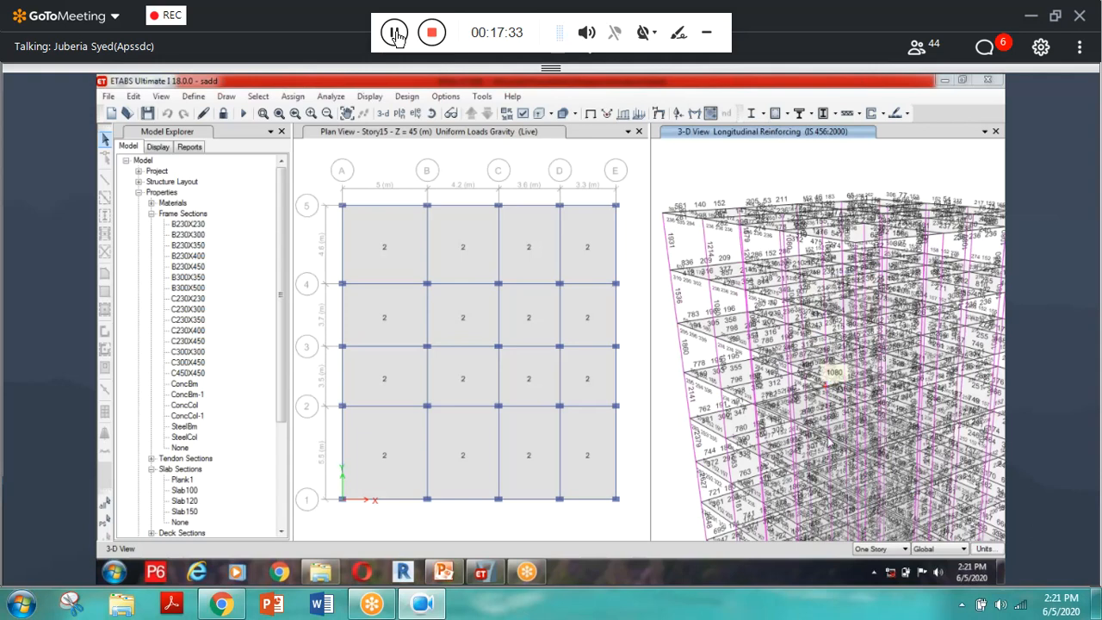
{"action": "mouse_move", "coordinate": [828, 434]}
{"action": "middle_click_drag", "start_coordinate": [828, 437], "coordinate": [814, 342]}
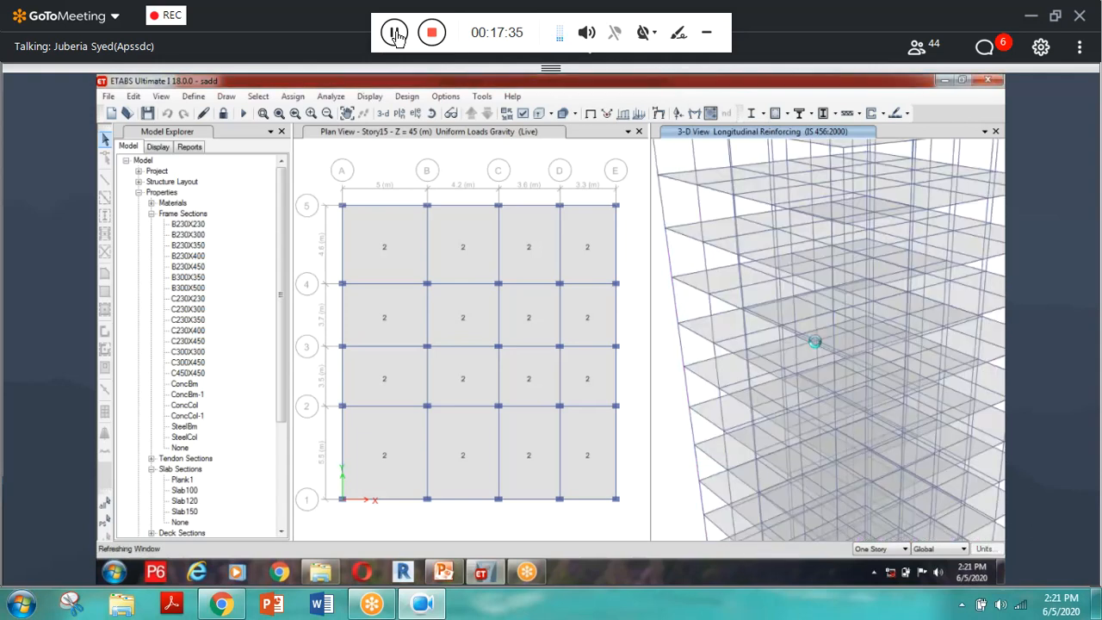
Verify whether all concrete frame members passed the design check and select the frames that failed.
{"action": "scroll", "coordinate": [814, 341], "scroll_direction": "down", "scroll_amount": 3}
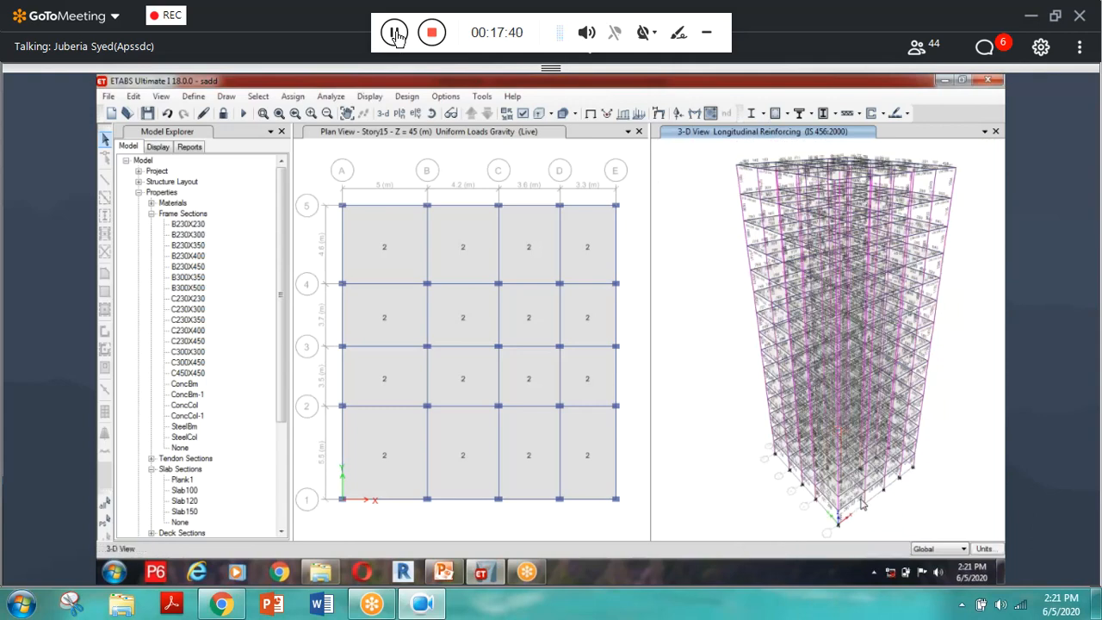
{"action": "scroll", "coordinate": [863, 503], "scroll_direction": "up", "scroll_amount": 3}
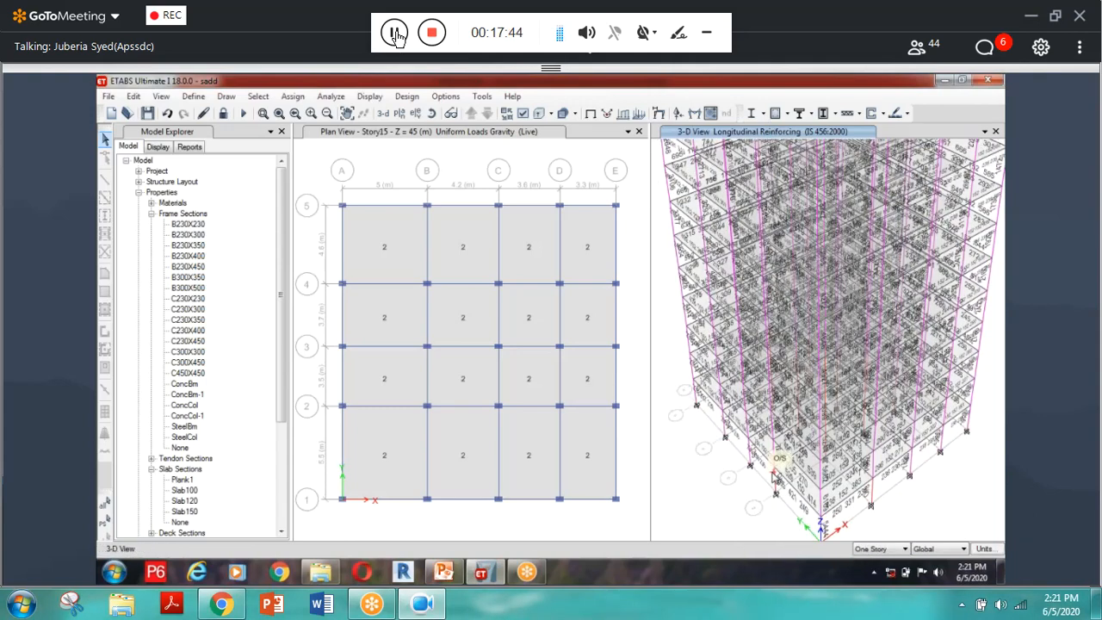
{"action": "scroll", "coordinate": [773, 477], "scroll_direction": "down", "scroll_amount": 2}
{"action": "scroll", "coordinate": [773, 478], "scroll_direction": "down", "scroll_amount": 1}
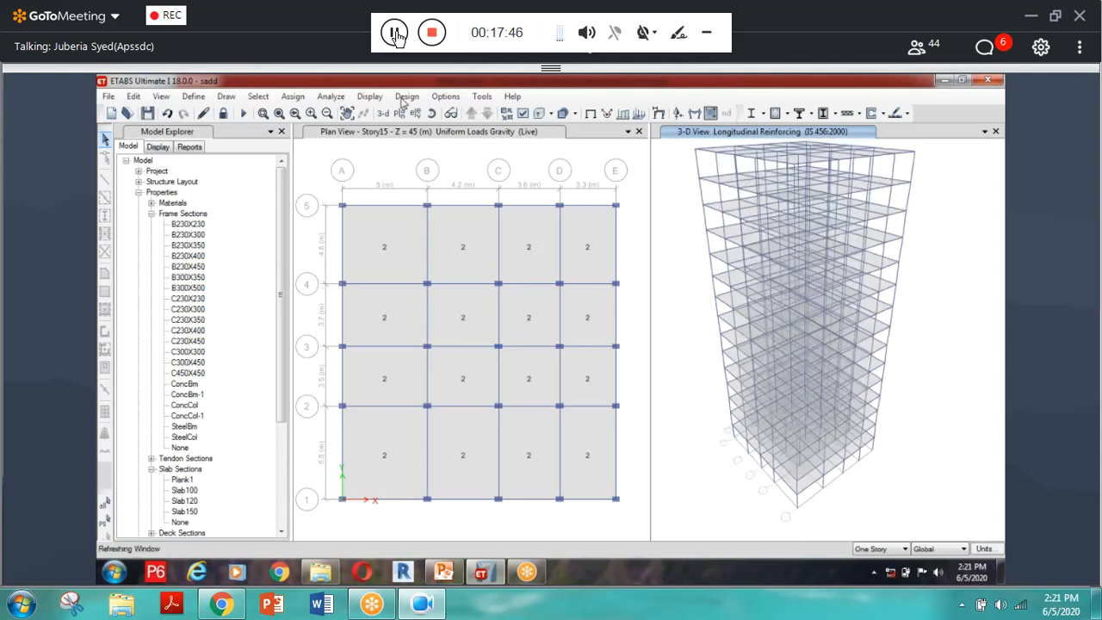
{"action": "left_click", "coordinate": [405, 96]}
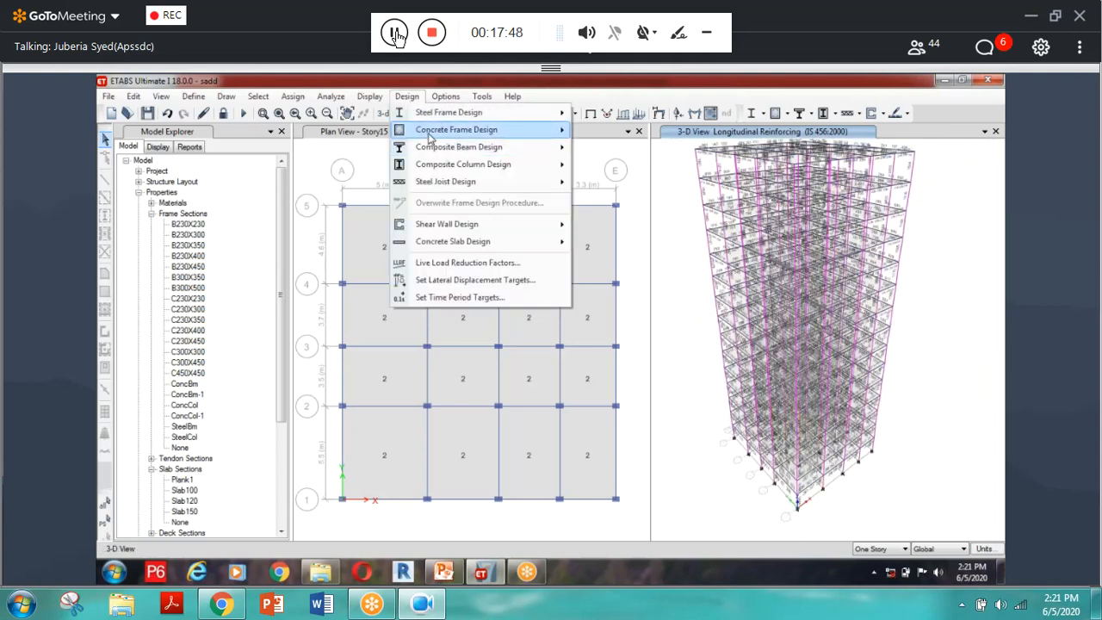
{"action": "mouse_move", "coordinate": [428, 138]}
{"action": "left_click", "coordinate": [641, 285]}
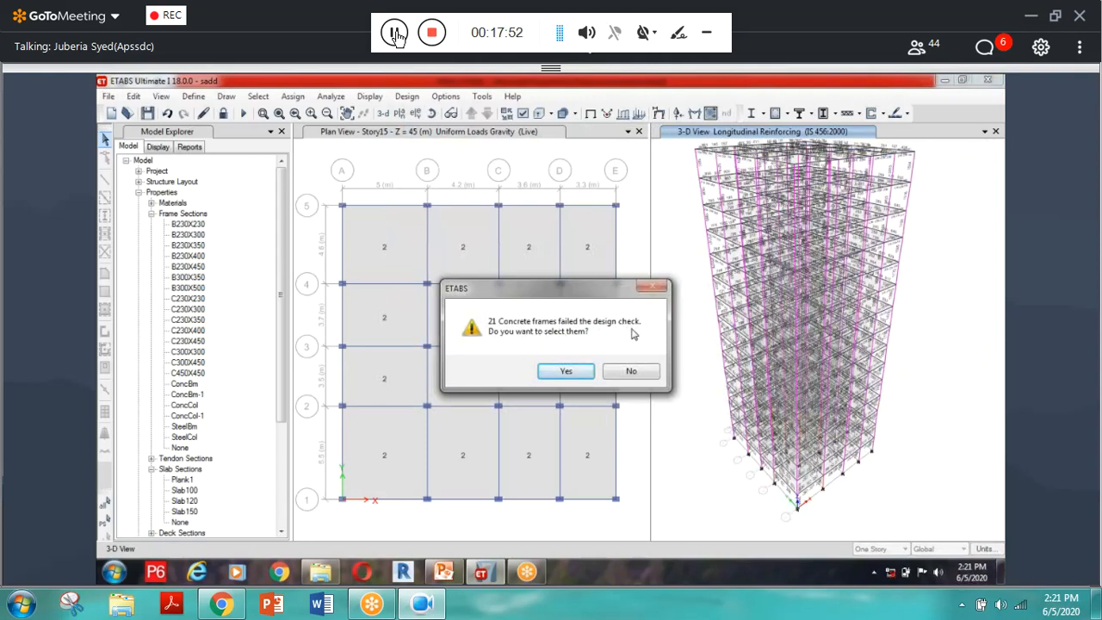
{"action": "left_click", "coordinate": [566, 373]}
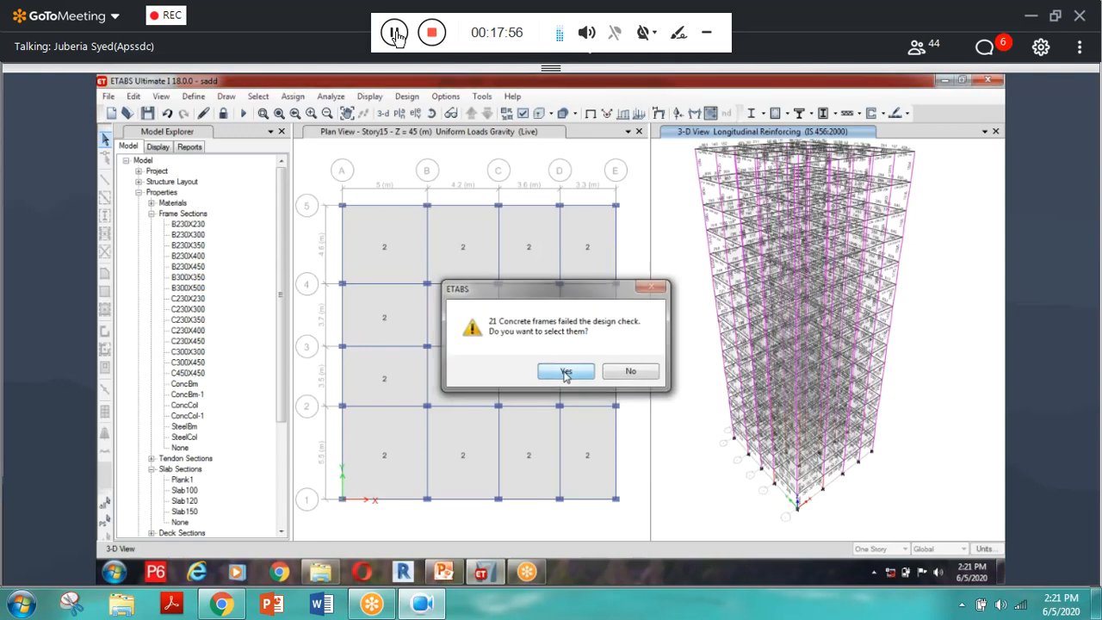
Isolate the selected failed frames in the 3-D view to see where they are, and restore all objects.
{"action": "right_click", "coordinate": [703, 339]}
{"action": "left_click", "coordinate": [761, 413]}
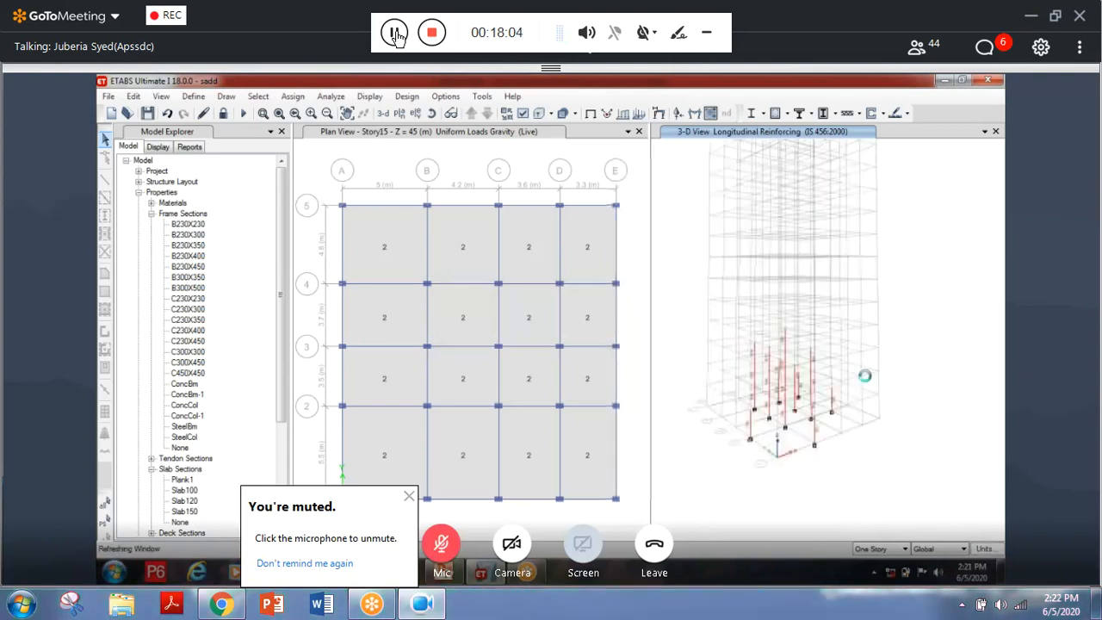
{"action": "right_click", "coordinate": [900, 305]}
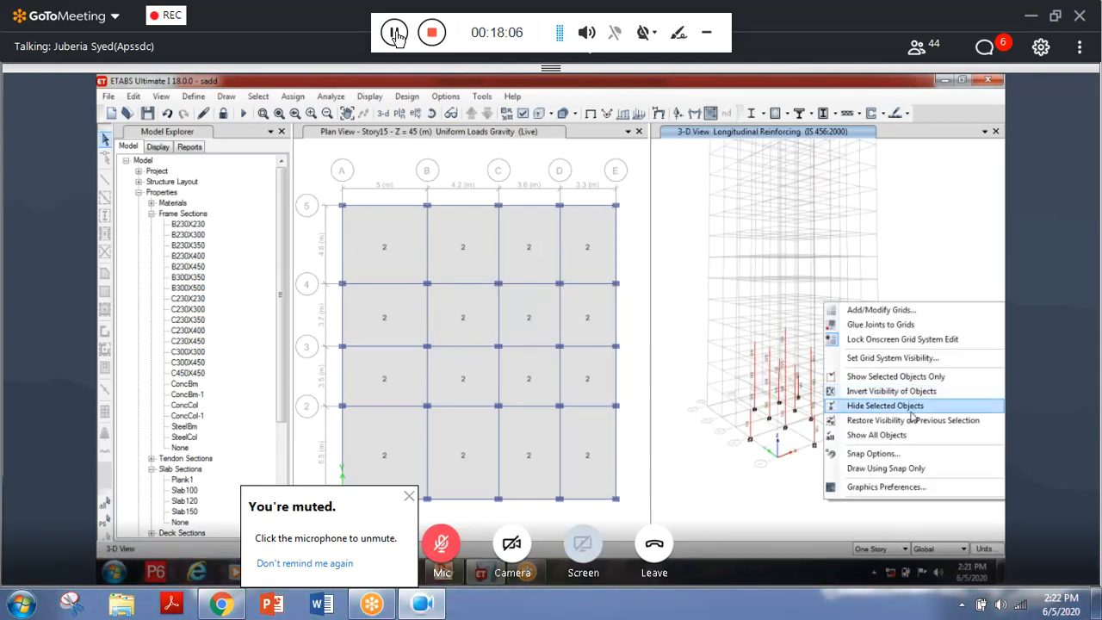
{"action": "left_click", "coordinate": [910, 437]}
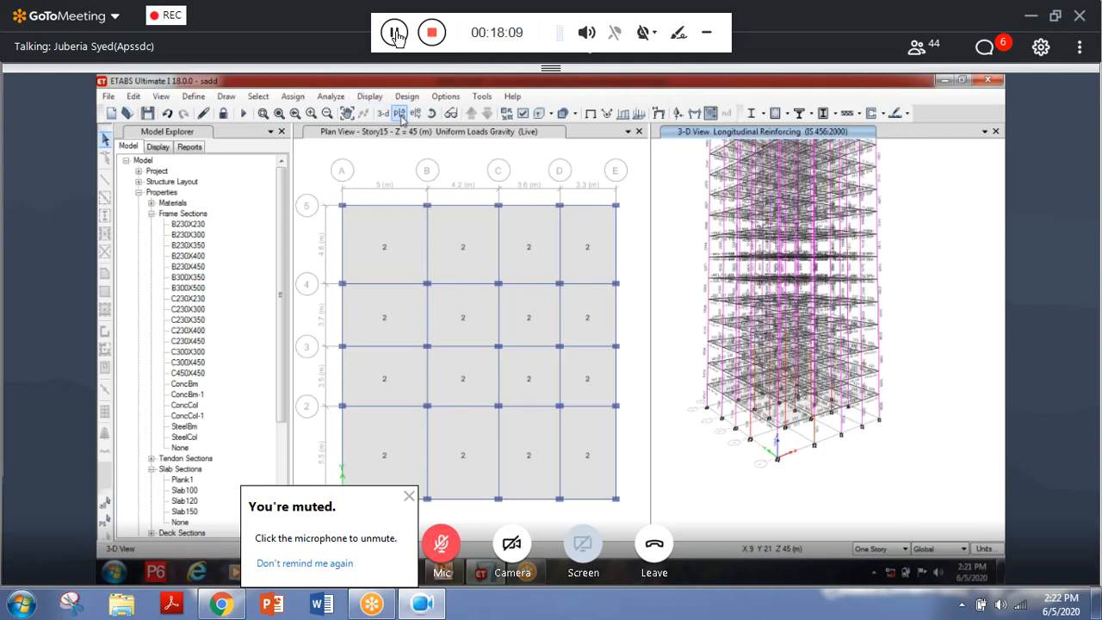
Show the longitudinal reinforcing on the Story15 plan and close the other plan view with the uniform live loads.
{"action": "left_click", "coordinate": [598, 470]}
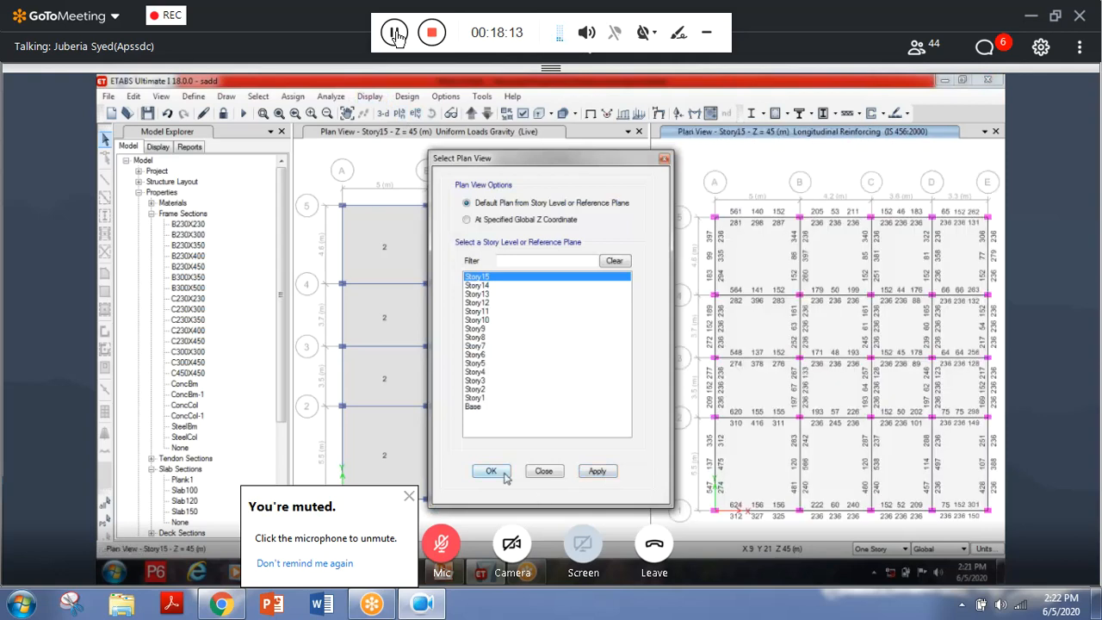
{"action": "left_click", "coordinate": [502, 474]}
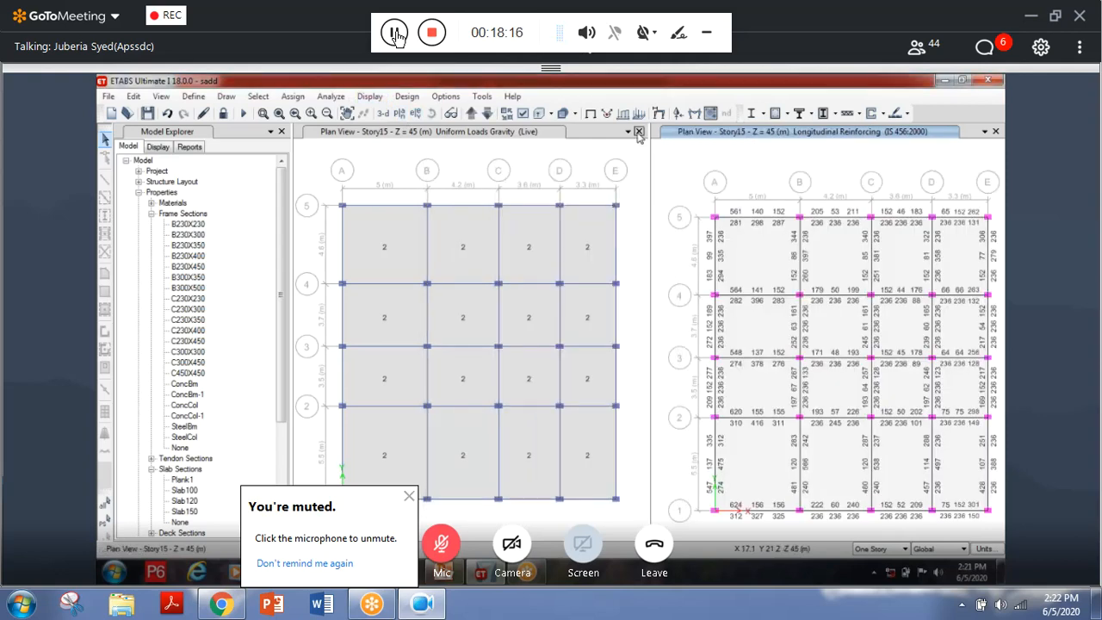
{"action": "left_click", "coordinate": [638, 131]}
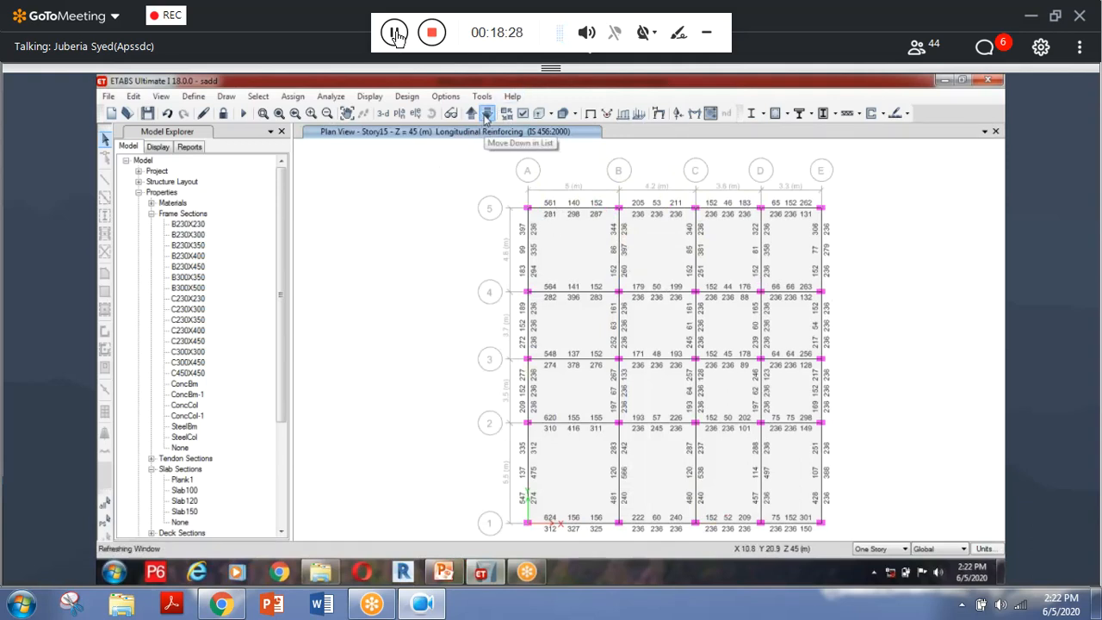
Examine the longitudinal reinforcing plans story by story from Story15 down to Story4 for failed columns.
{"action": "left_click", "coordinate": [486, 114]}
{"action": "left_click", "coordinate": [484, 115]}
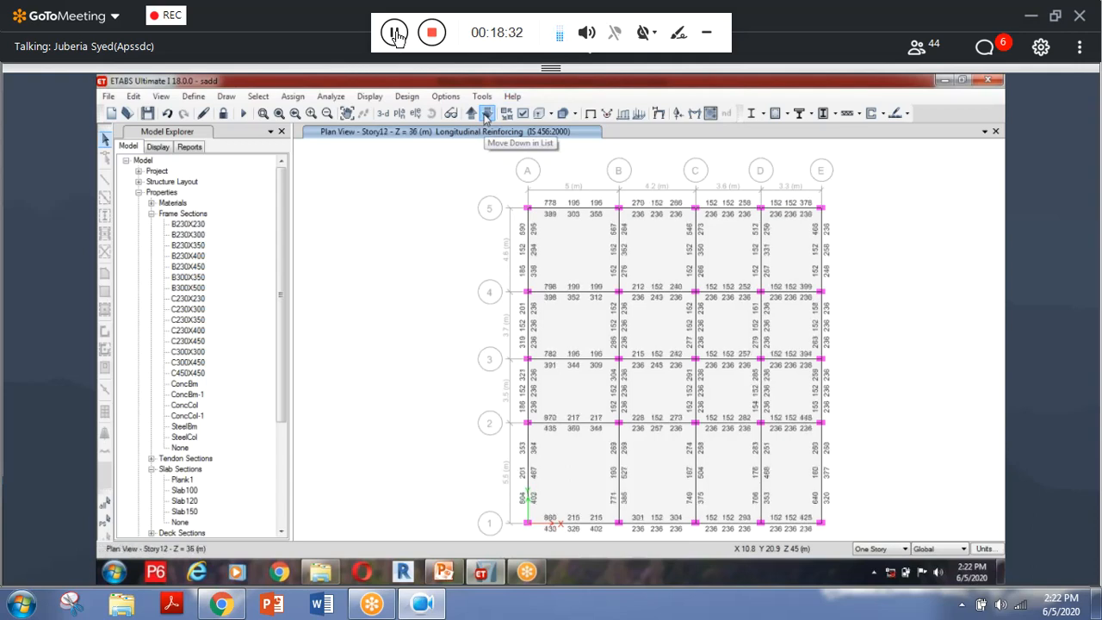
{"action": "left_click", "coordinate": [486, 115]}
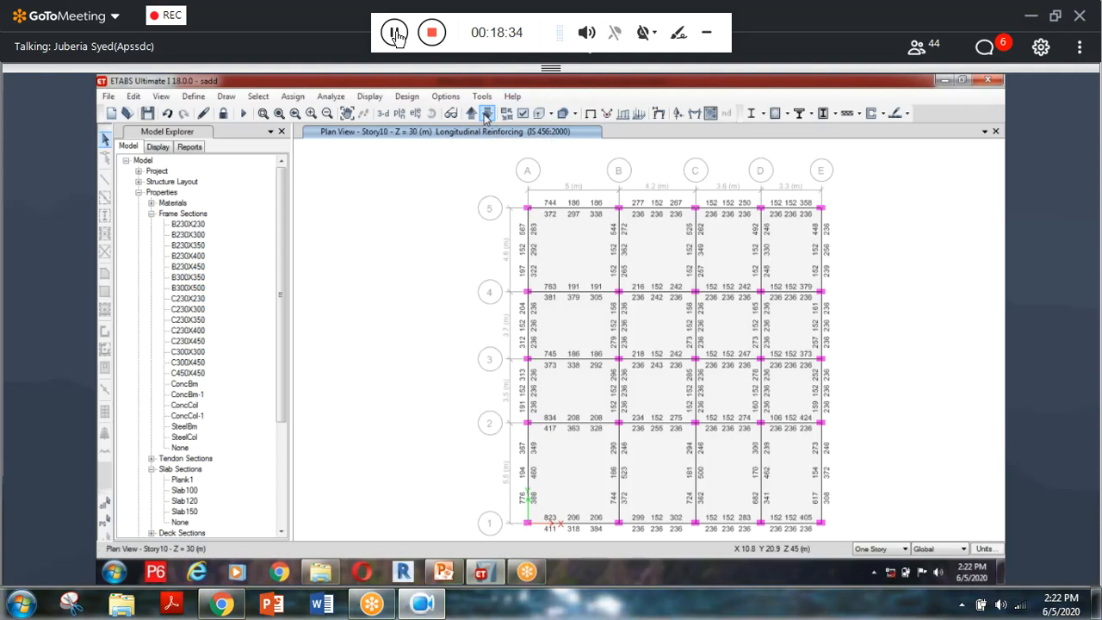
{"action": "left_click", "coordinate": [485, 115]}
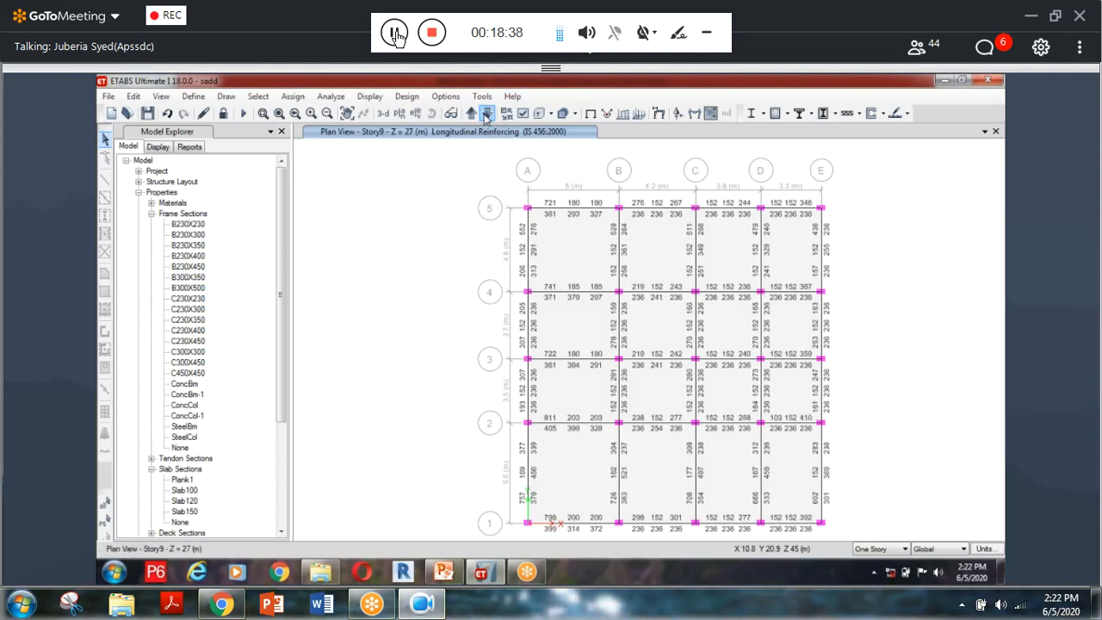
{"action": "left_click", "coordinate": [485, 115]}
{"action": "left_click", "coordinate": [485, 115]}
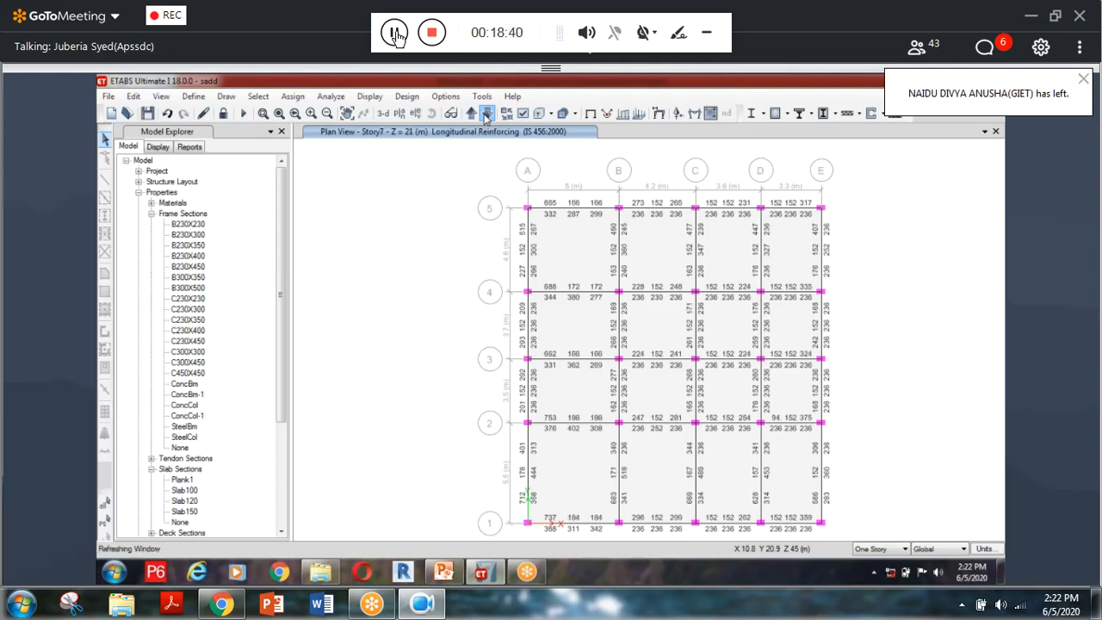
{"action": "left_click", "coordinate": [485, 115]}
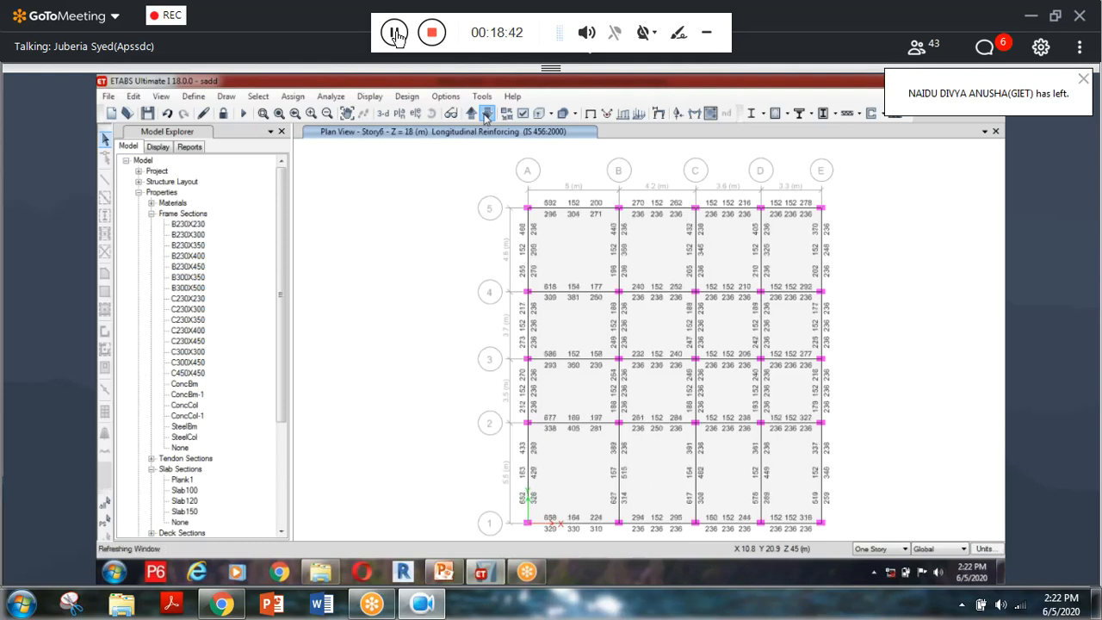
{"action": "left_click", "coordinate": [486, 115]}
{"action": "left_click", "coordinate": [485, 116]}
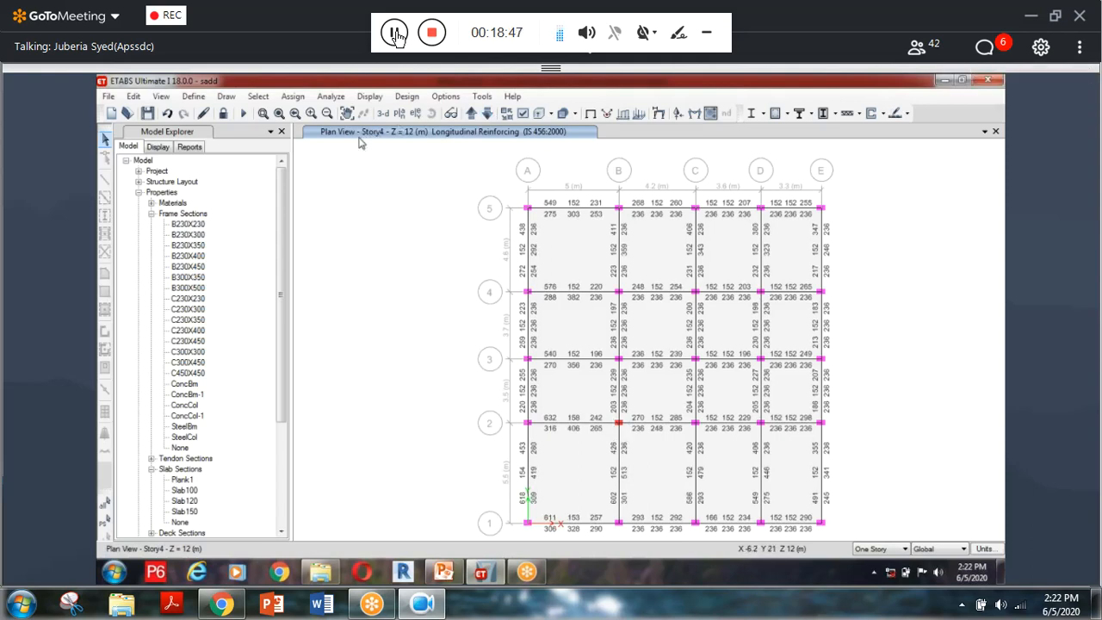
{"action": "mouse_move", "coordinate": [612, 425]}
Examine the failed columns on the longitudinal reinforcing plans from Story3 down to the Base.
{"action": "left_click", "coordinate": [487, 115]}
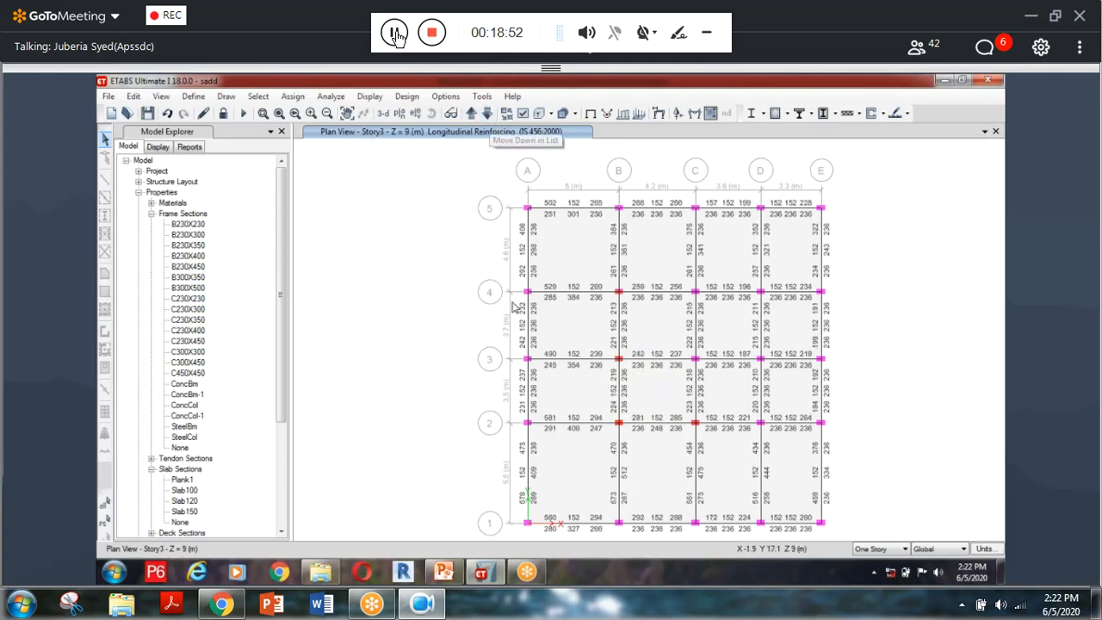
{"action": "mouse_move", "coordinate": [627, 428]}
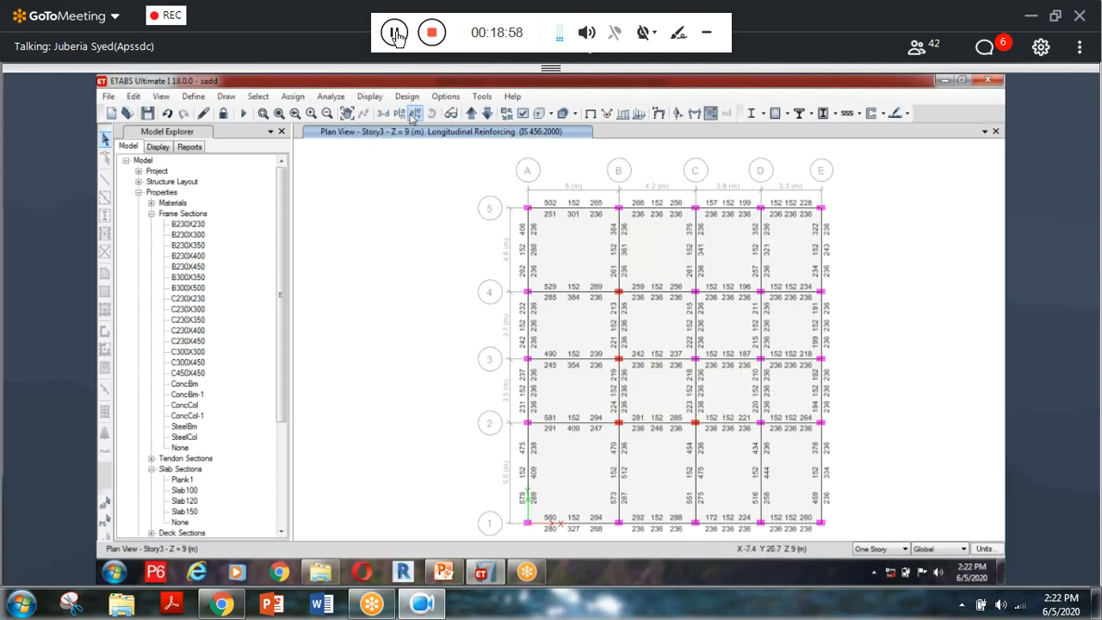
{"action": "left_click", "coordinate": [486, 115]}
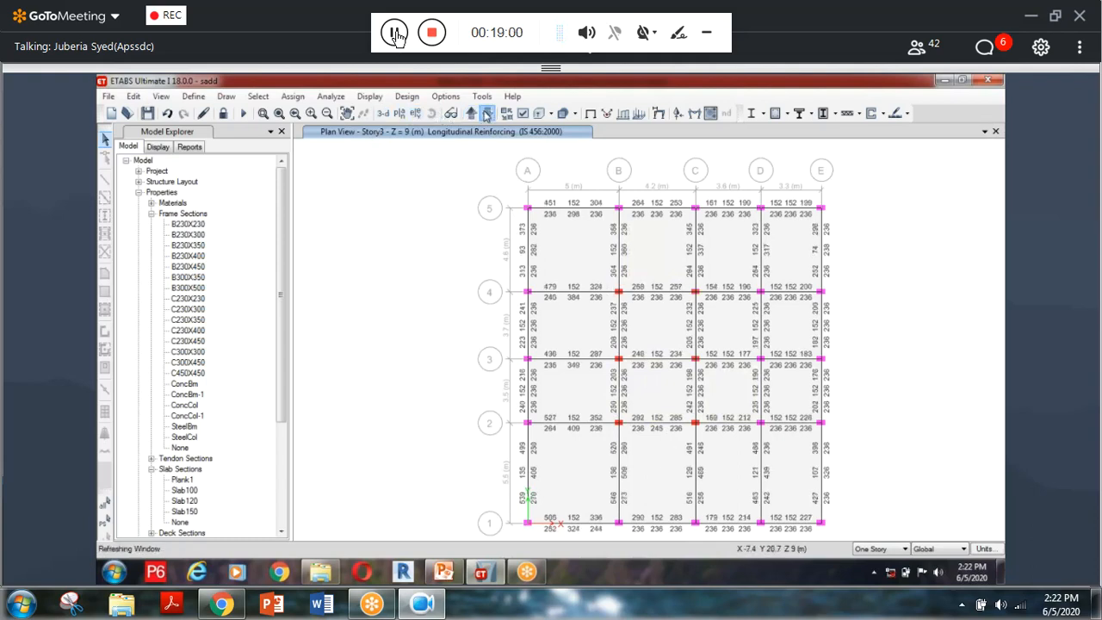
{"action": "mouse_move", "coordinate": [698, 325]}
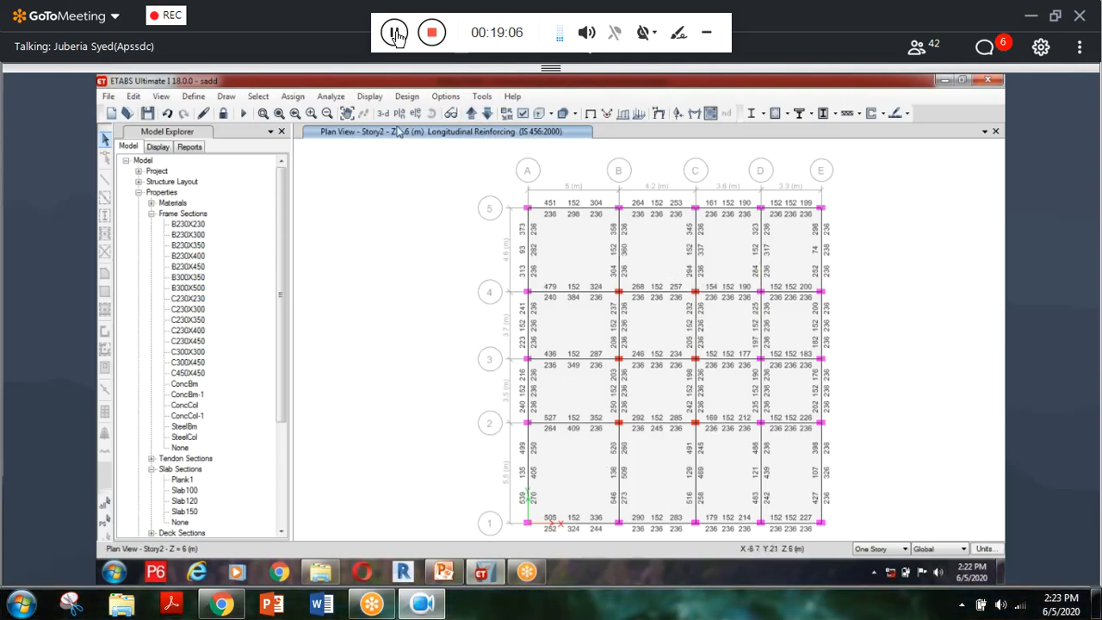
{"action": "left_click", "coordinate": [487, 115]}
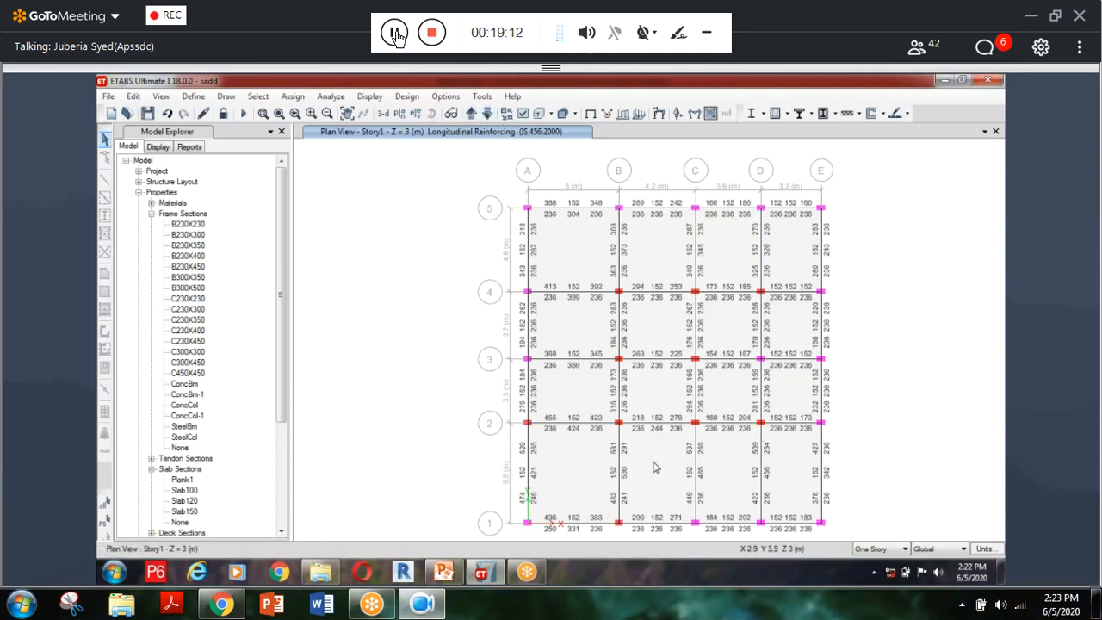
{"action": "mouse_move", "coordinate": [761, 299]}
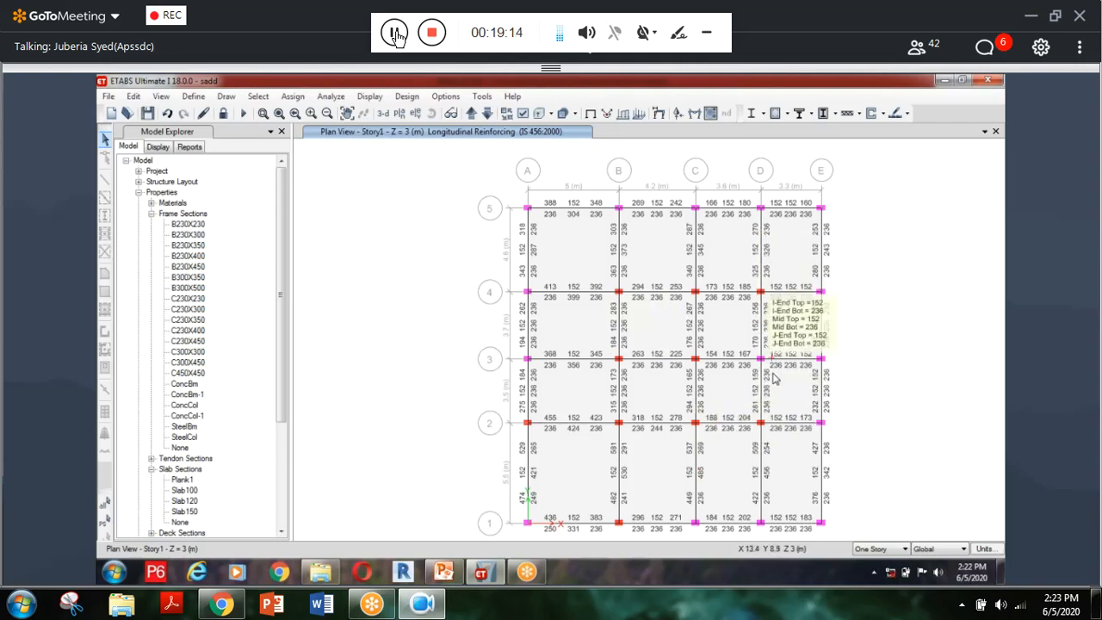
{"action": "left_click", "coordinate": [487, 117]}
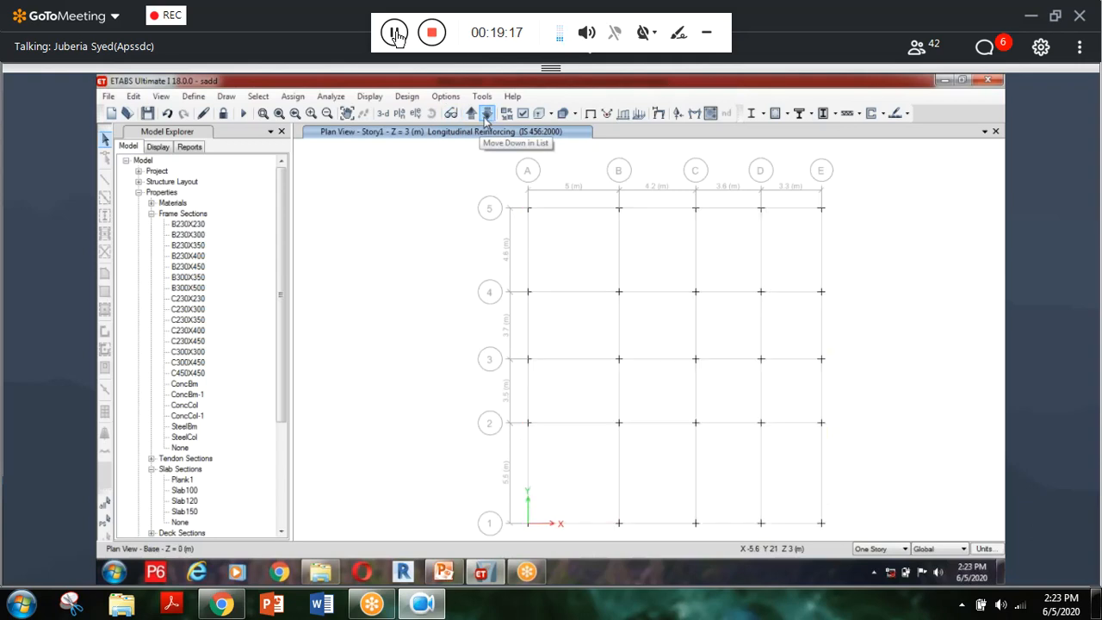
Return to the Story4 reinforcing plan and examine the failed column at grid B-2 and its neighbours.
{"action": "left_click", "coordinate": [472, 117]}
{"action": "left_click", "coordinate": [472, 117]}
{"action": "left_click", "coordinate": [471, 117]}
{"action": "left_click", "coordinate": [471, 117]}
{"action": "left_click", "coordinate": [472, 117]}
{"action": "left_click", "coordinate": [487, 115]}
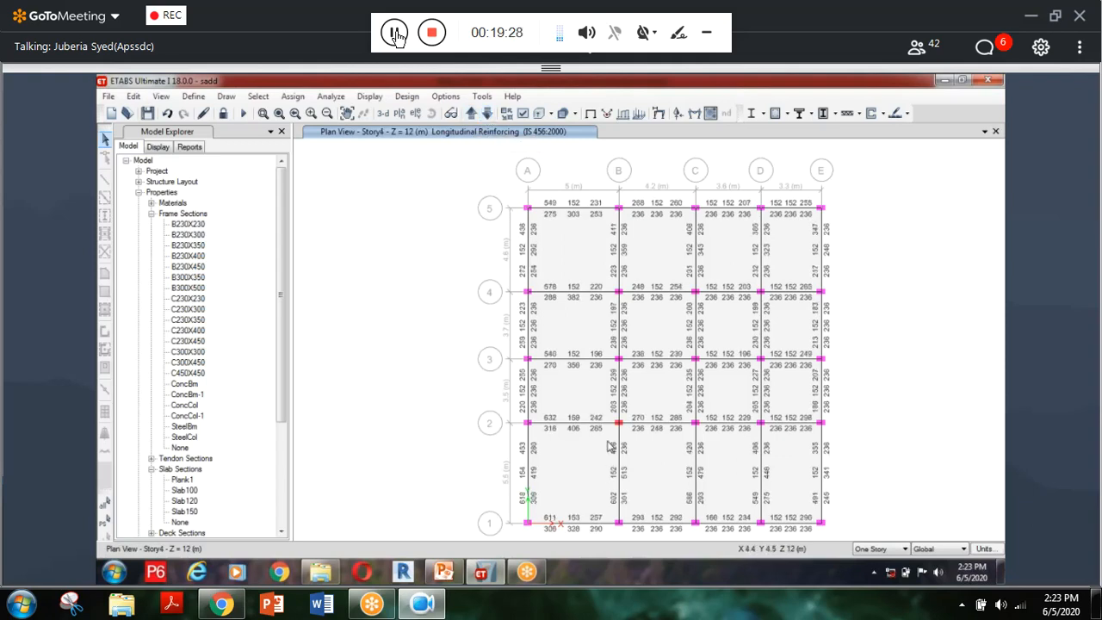
{"action": "mouse_move", "coordinate": [615, 361]}
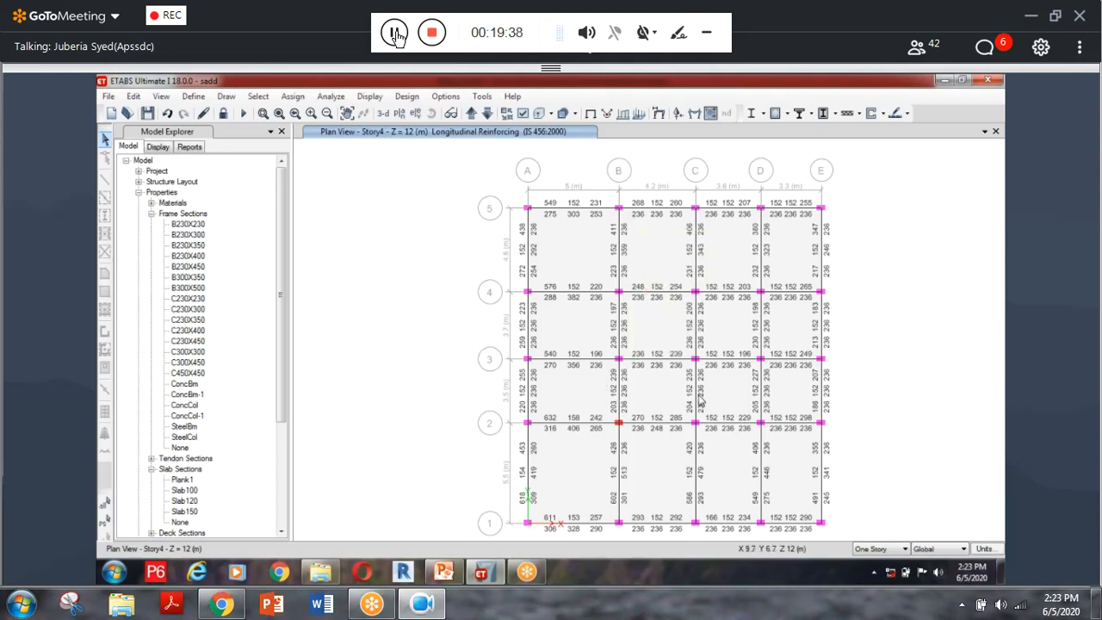
{"action": "mouse_move", "coordinate": [699, 393]}
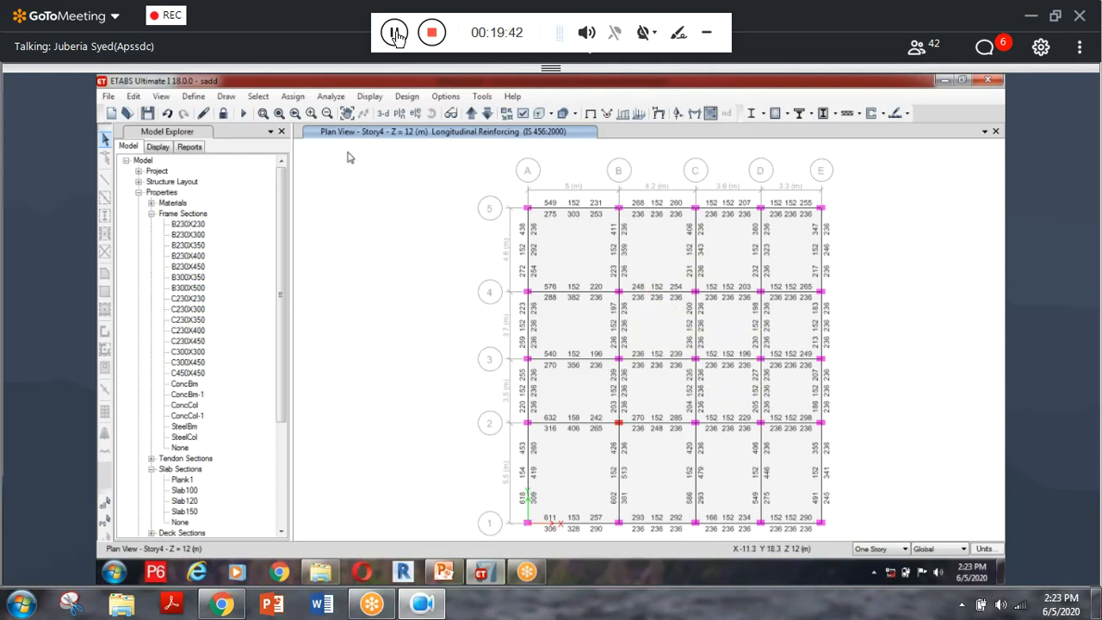
Unlock the model, deleting the analysis results, and switch the plan view to the 3-D view.
{"action": "left_click", "coordinate": [226, 114]}
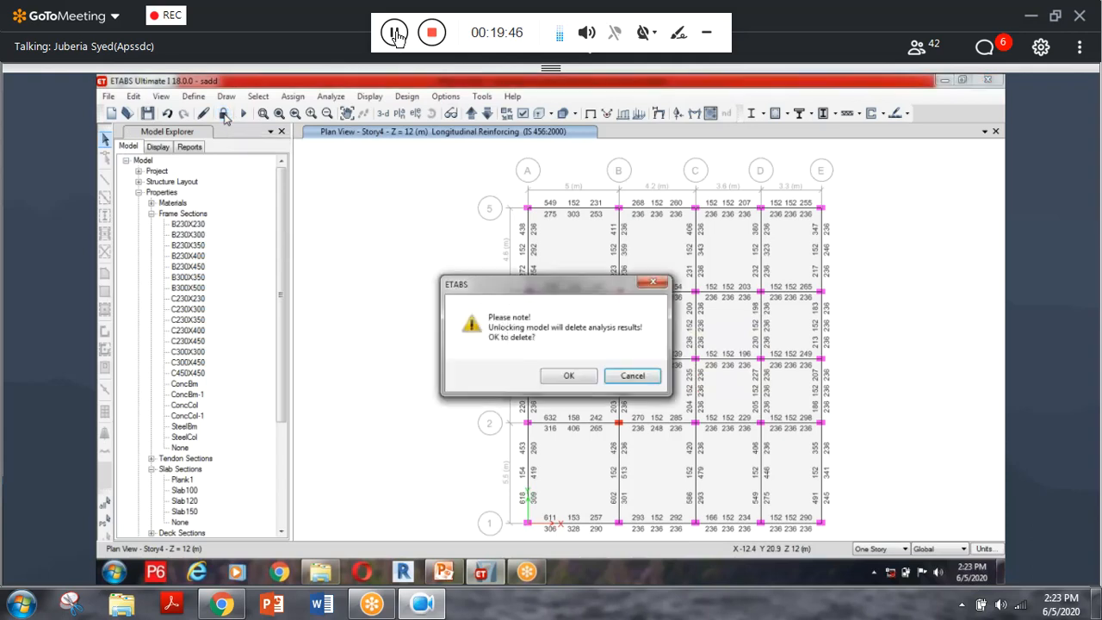
{"action": "left_click", "coordinate": [568, 376]}
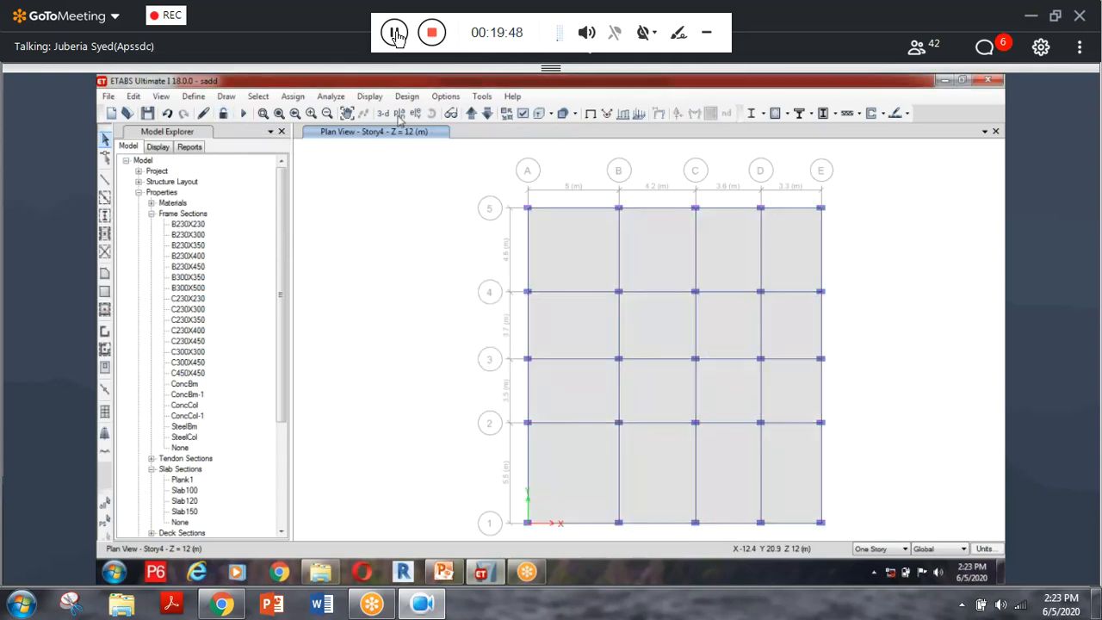
{"action": "left_click", "coordinate": [384, 115]}
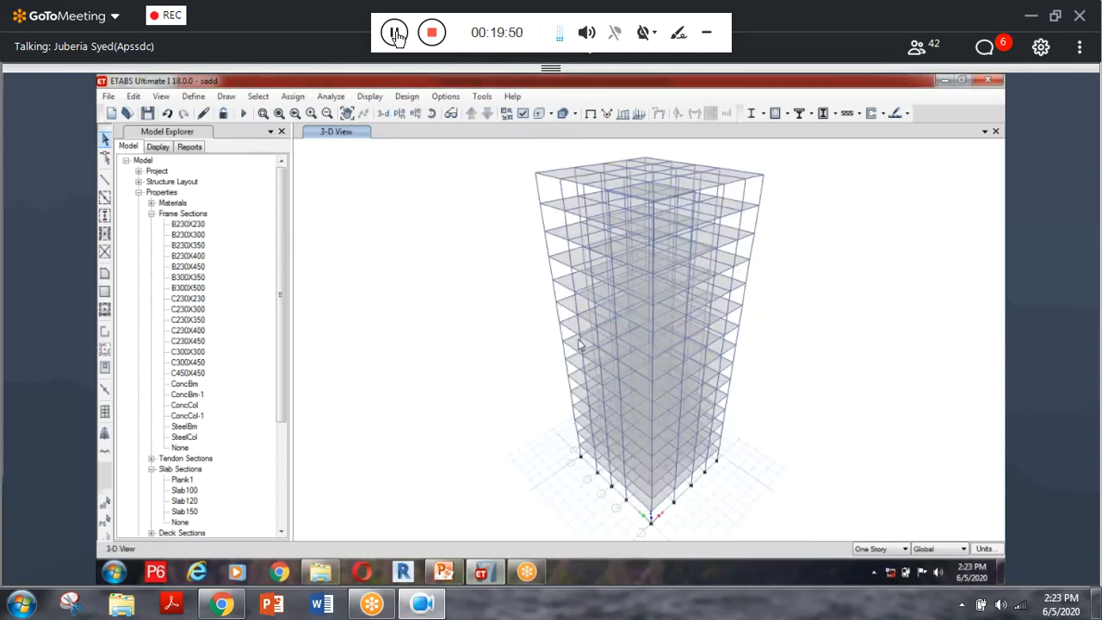
Inspect the assigned section property of a Story2 edge column in the 3-D view.
{"action": "scroll", "coordinate": [588, 360], "scroll_direction": "up", "scroll_amount": 2}
{"action": "scroll", "coordinate": [581, 317], "scroll_direction": "up", "scroll_amount": 2}
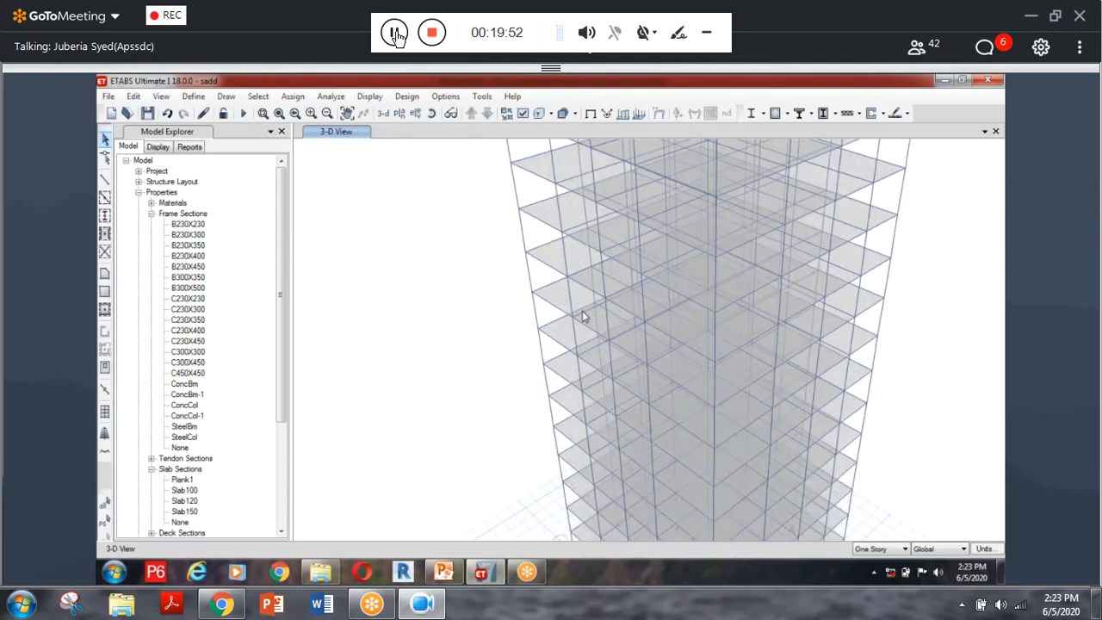
{"action": "scroll", "coordinate": [574, 348], "scroll_direction": "down", "scroll_amount": 2}
{"action": "left_click", "coordinate": [568, 382]}
{"action": "right_click", "coordinate": [568, 382]}
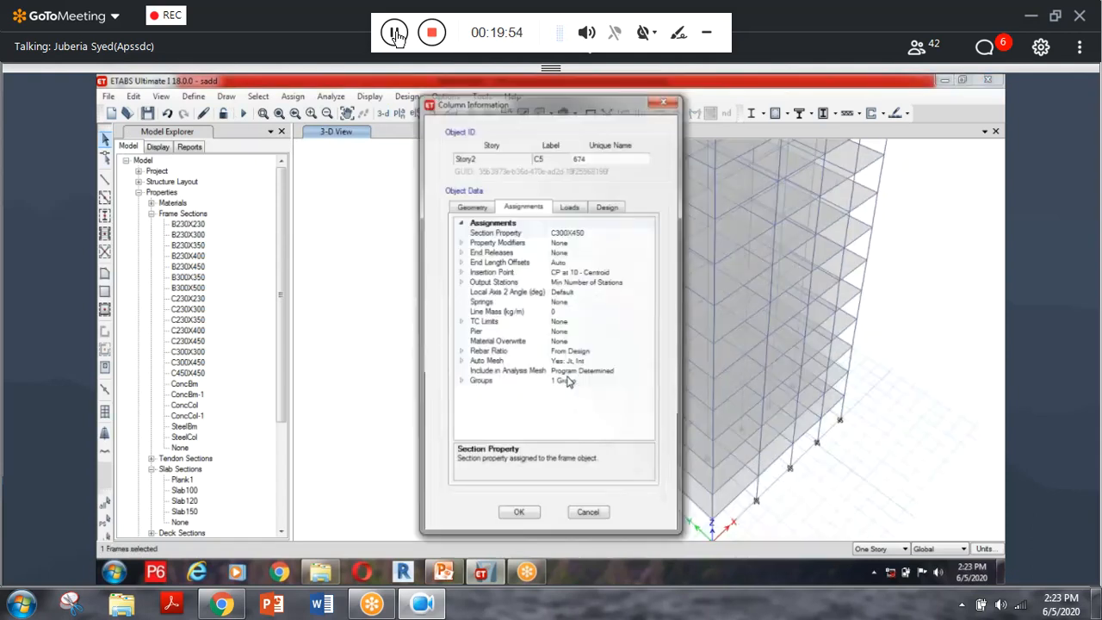
{"action": "left_click", "coordinate": [665, 103]}
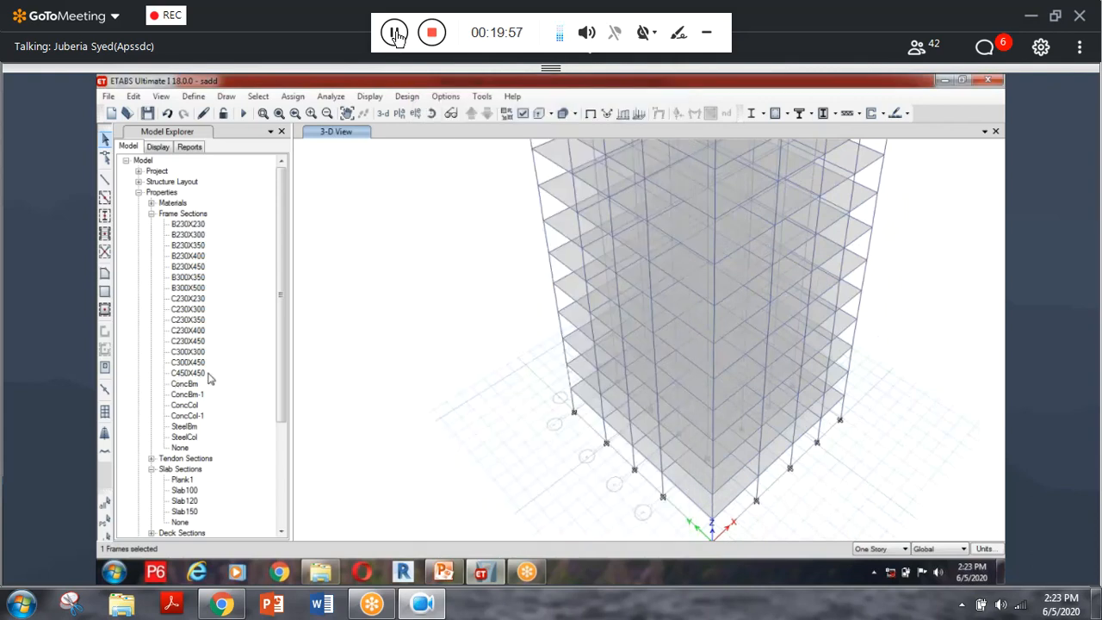
Edit the story data of the story and grid system and make Story1 a master story.
{"action": "left_click", "coordinate": [131, 97]}
{"action": "left_click", "coordinate": [205, 224]}
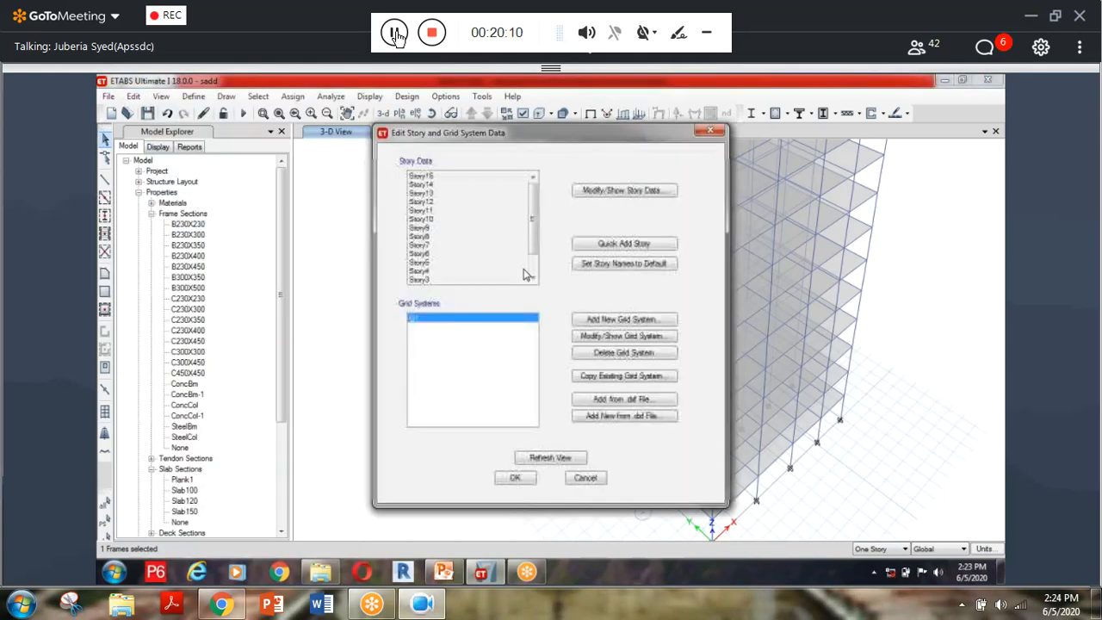
{"action": "left_click", "coordinate": [637, 191]}
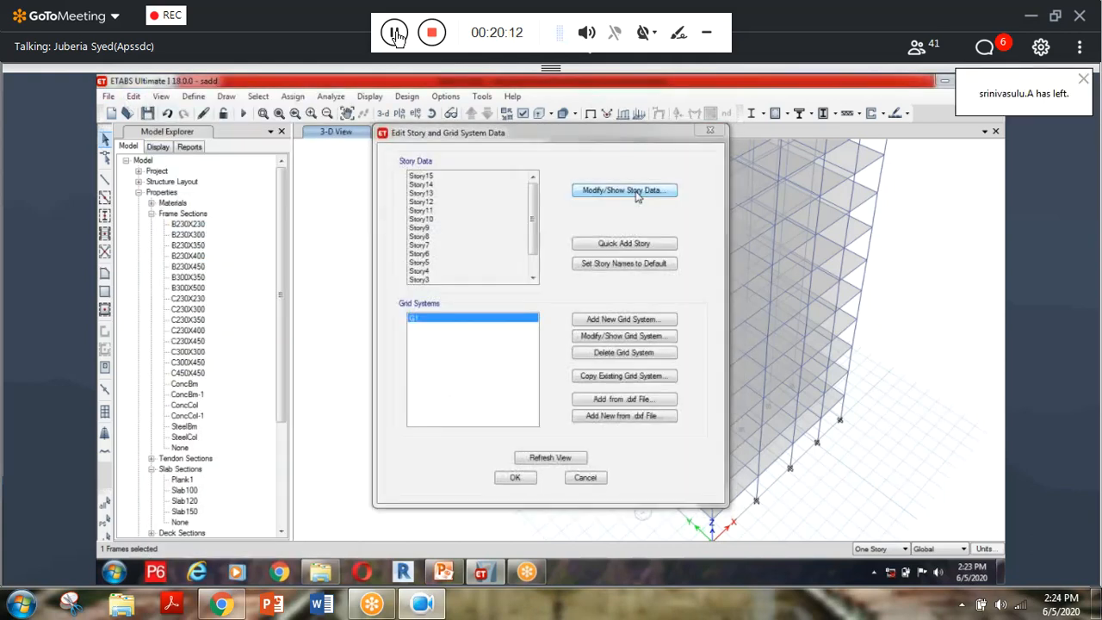
{"action": "scroll", "coordinate": [559, 370], "scroll_direction": "down", "scroll_amount": 1}
{"action": "left_click", "coordinate": [609, 386]}
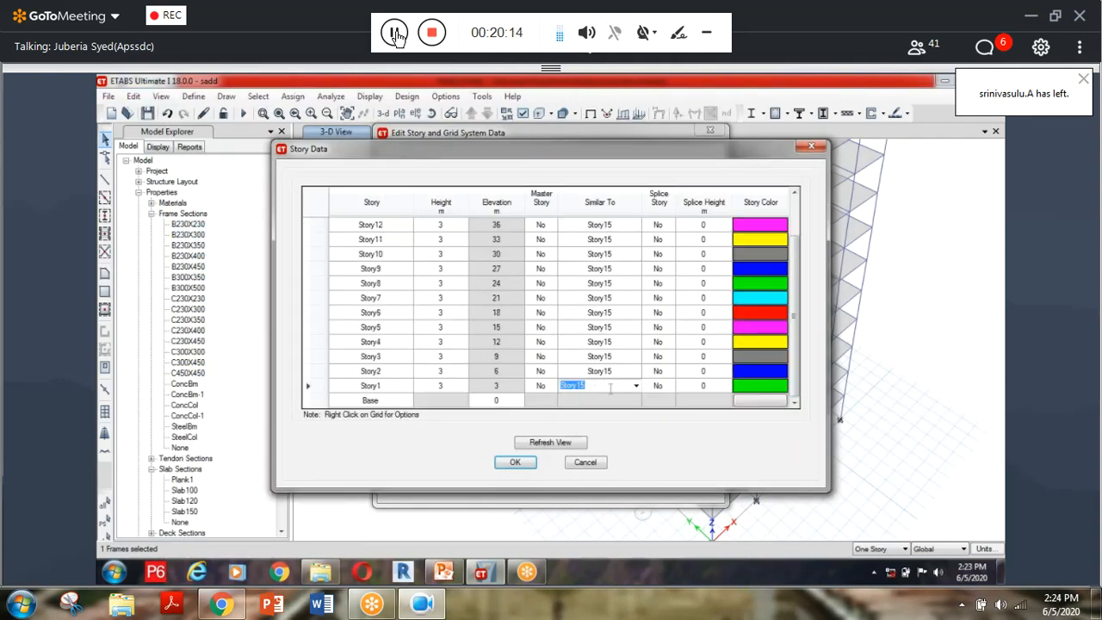
{"action": "left_click", "coordinate": [540, 385]}
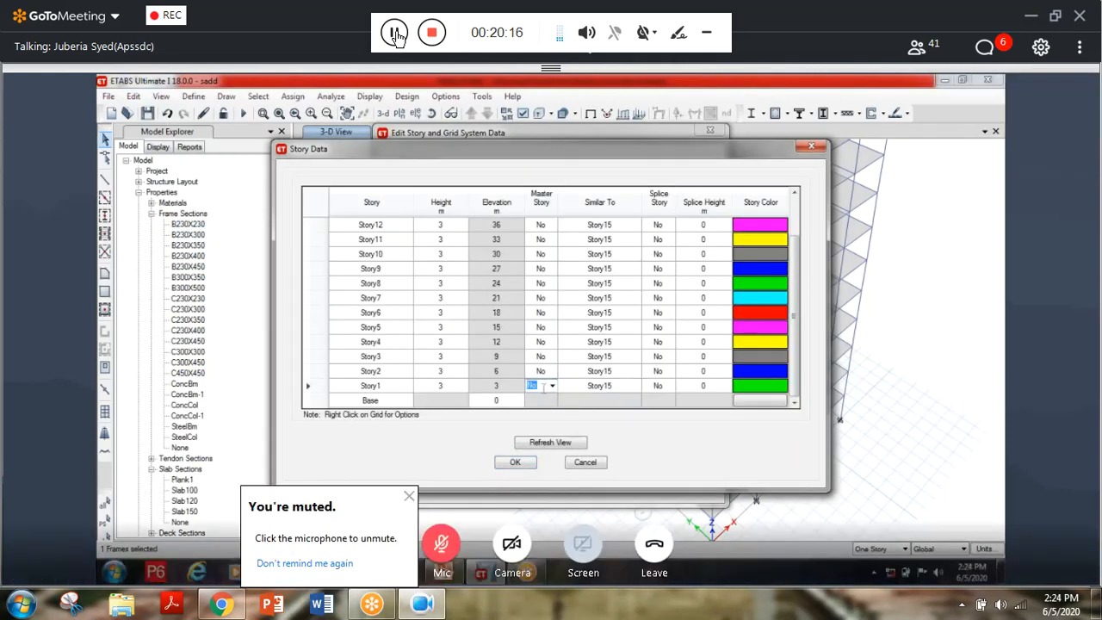
{"action": "left_click", "coordinate": [552, 386]}
{"action": "left_click", "coordinate": [534, 396]}
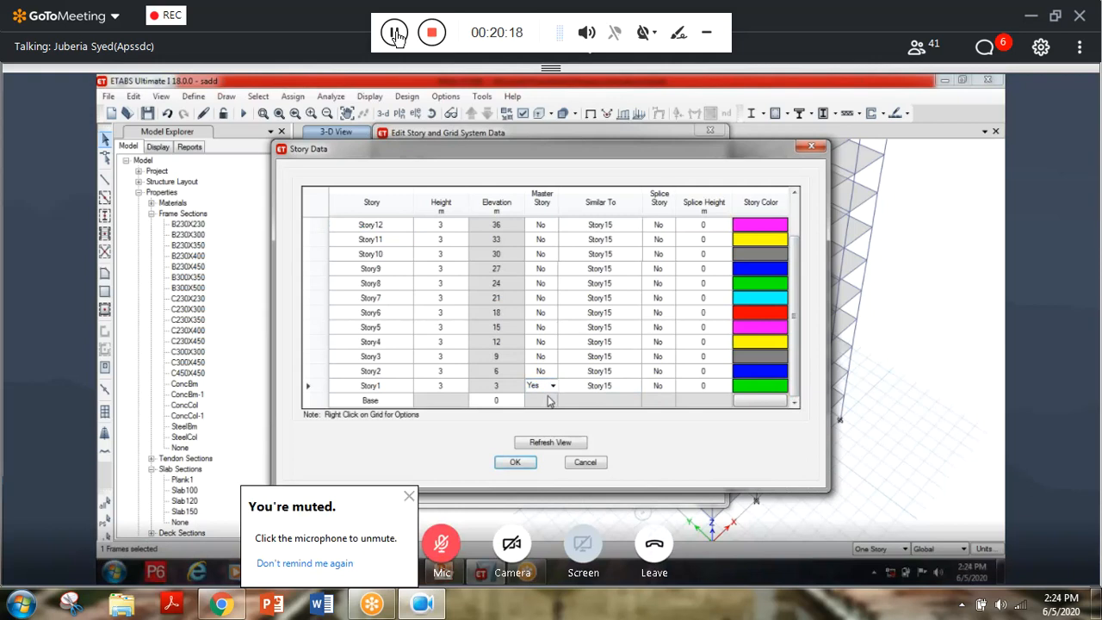
Set Story2, Story3 and Story4 similar to Story1 and apply the story data.
{"action": "left_click", "coordinate": [609, 371]}
{"action": "left_click", "coordinate": [616, 372]}
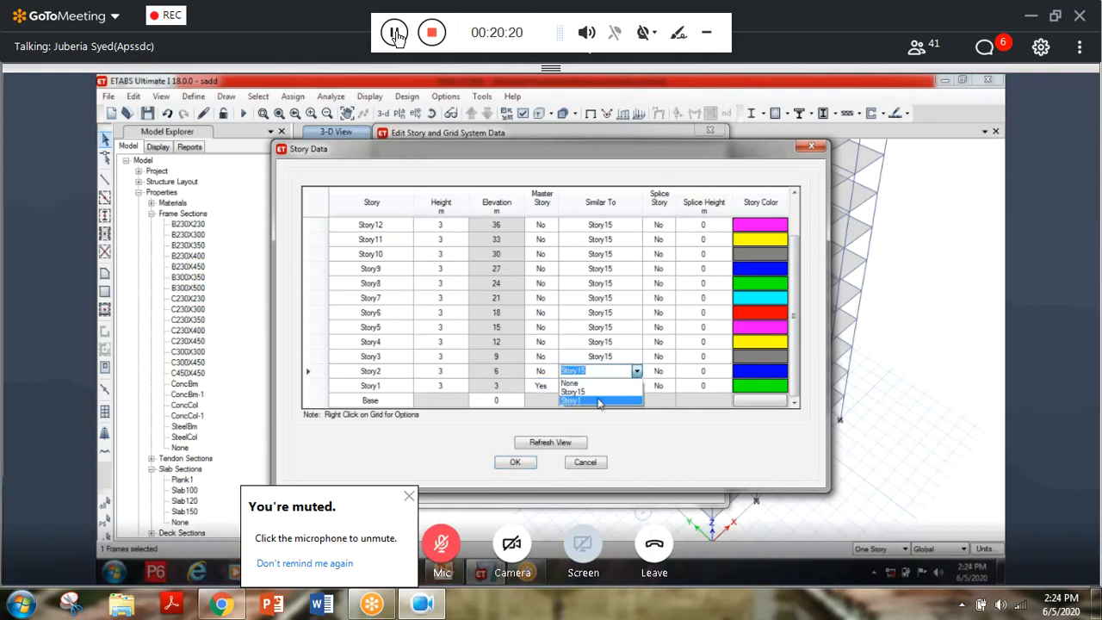
{"action": "left_click", "coordinate": [599, 400]}
{"action": "left_click", "coordinate": [609, 356]}
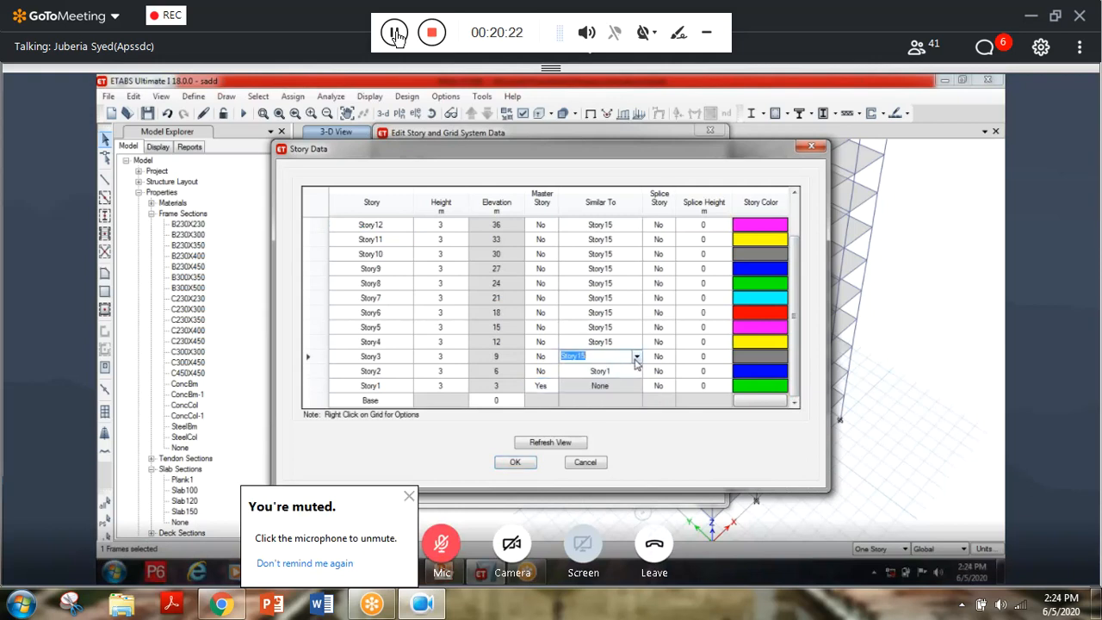
{"action": "left_click", "coordinate": [636, 356]}
{"action": "left_click", "coordinate": [605, 383]}
{"action": "left_click", "coordinate": [629, 342]}
{"action": "left_click", "coordinate": [636, 343]}
{"action": "left_click", "coordinate": [592, 371]}
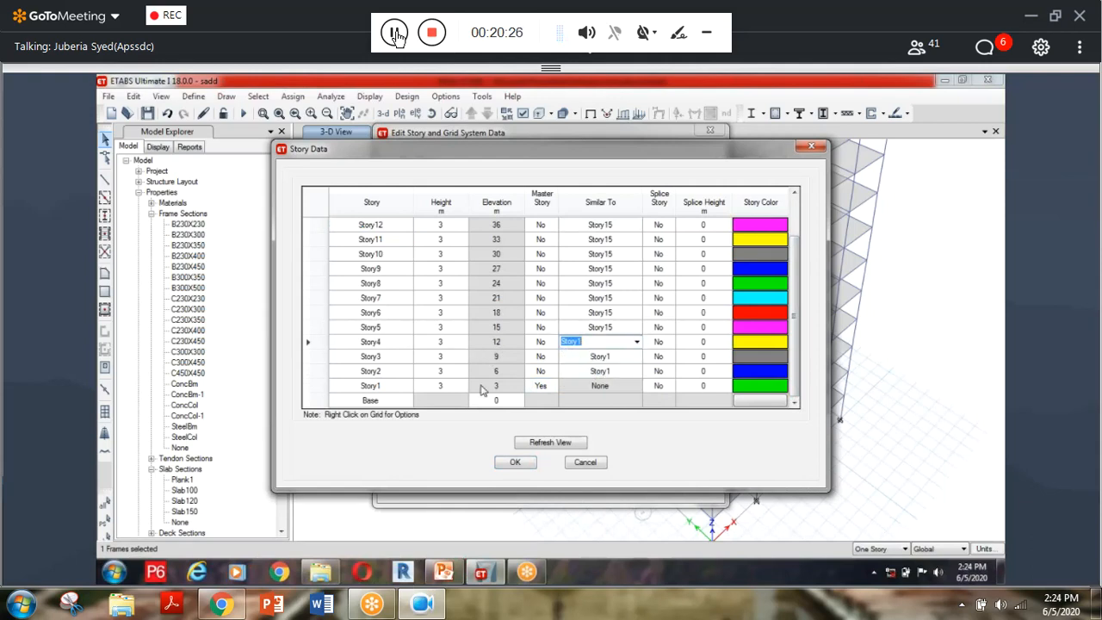
{"action": "left_click", "coordinate": [548, 444]}
{"action": "left_click", "coordinate": [517, 463]}
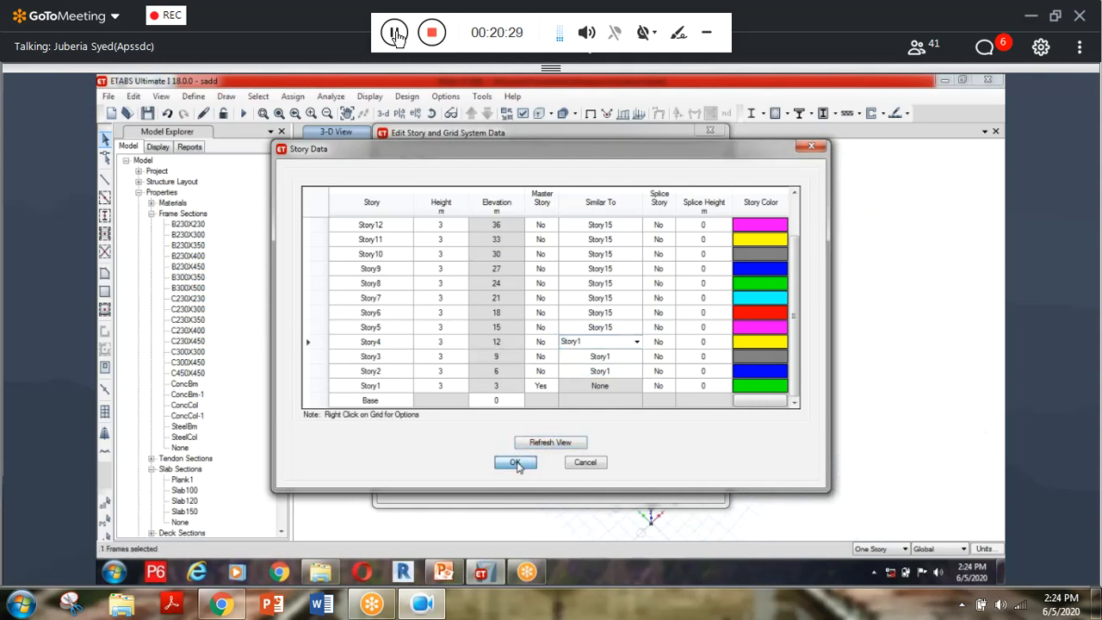
{"action": "left_click", "coordinate": [514, 477]}
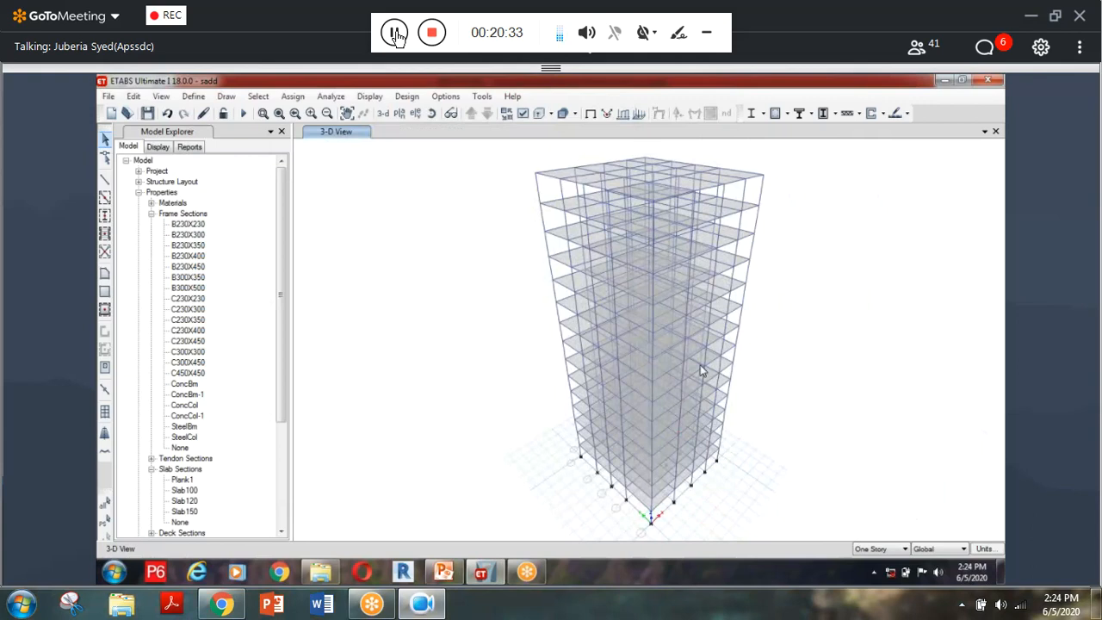
Show the Story1 plan view and set the story selection scope to Similar Stories.
{"action": "left_click", "coordinate": [984, 132]}
{"action": "left_click", "coordinate": [520, 247]}
{"action": "left_click", "coordinate": [399, 112]}
{"action": "left_click", "coordinate": [598, 472]}
{"action": "left_click", "coordinate": [490, 470]}
{"action": "middle_click_drag", "start_coordinate": [787, 447], "coordinate": [716, 416]}
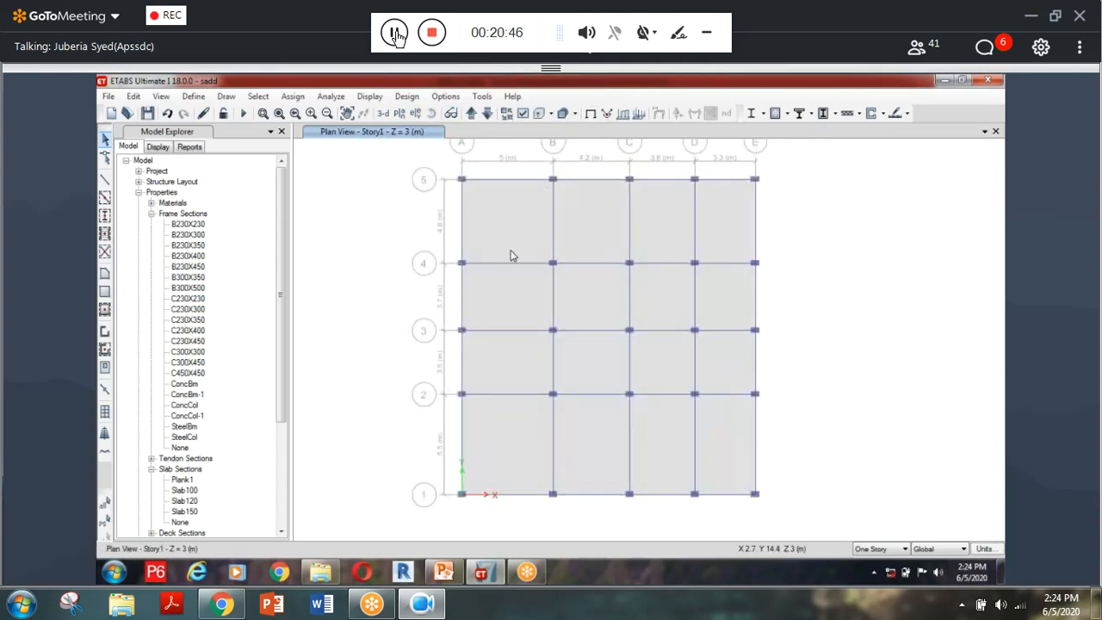
{"action": "left_click", "coordinate": [904, 548]}
{"action": "left_click", "coordinate": [890, 578]}
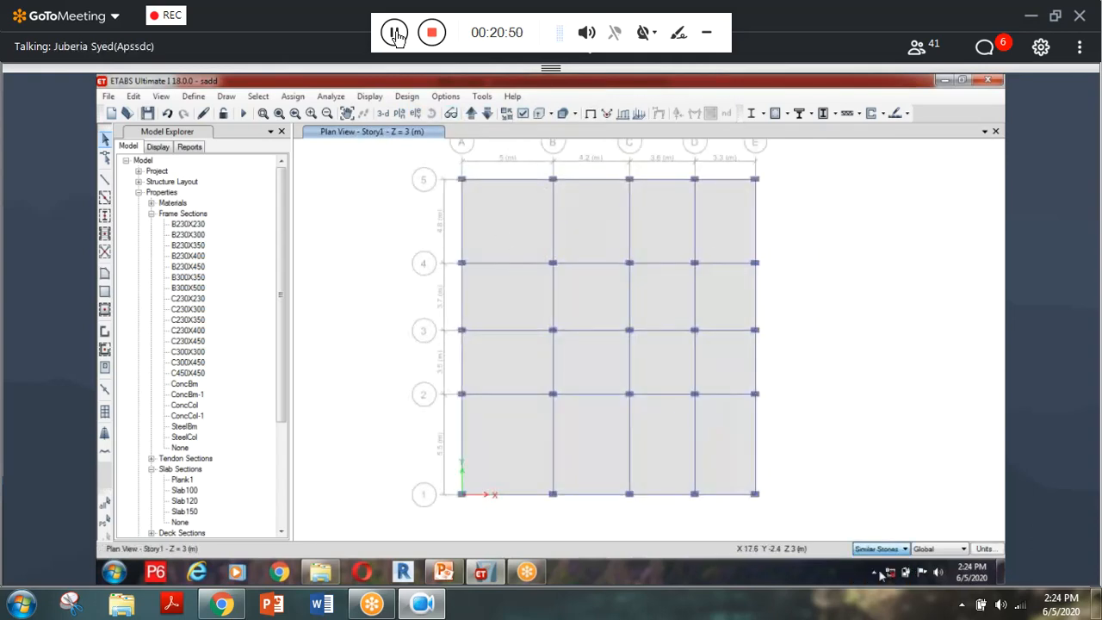
Assign the C450X450 section to all columns of Story1 and its similar stories, working from the 3-D view.
{"action": "left_click_drag", "start_coordinate": [518, 232], "coordinate": [711, 432]}
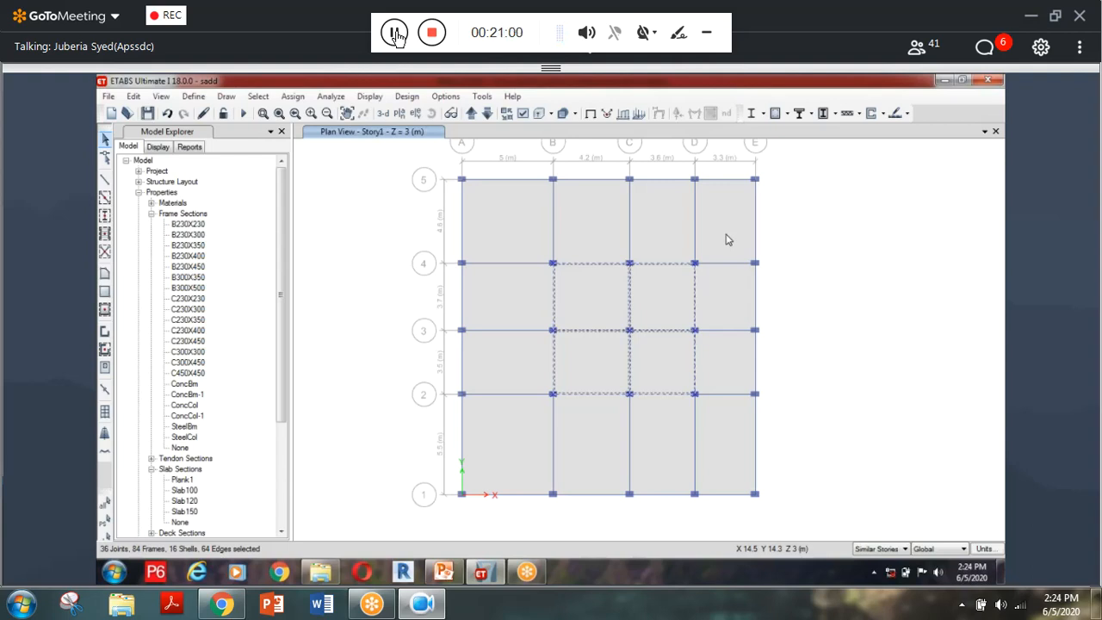
{"action": "left_click_drag", "start_coordinate": [726, 234], "coordinate": [764, 306]}
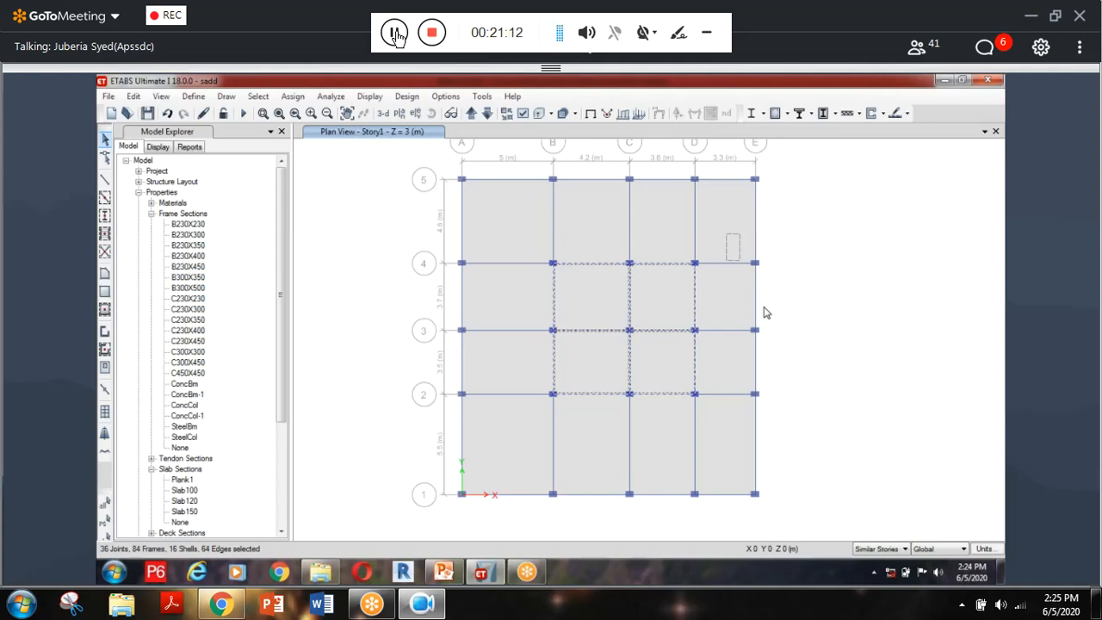
{"action": "left_click_drag", "start_coordinate": [766, 312], "coordinate": [267, 149]}
{"action": "left_click", "coordinate": [600, 453]}
{"action": "left_click", "coordinate": [382, 119]}
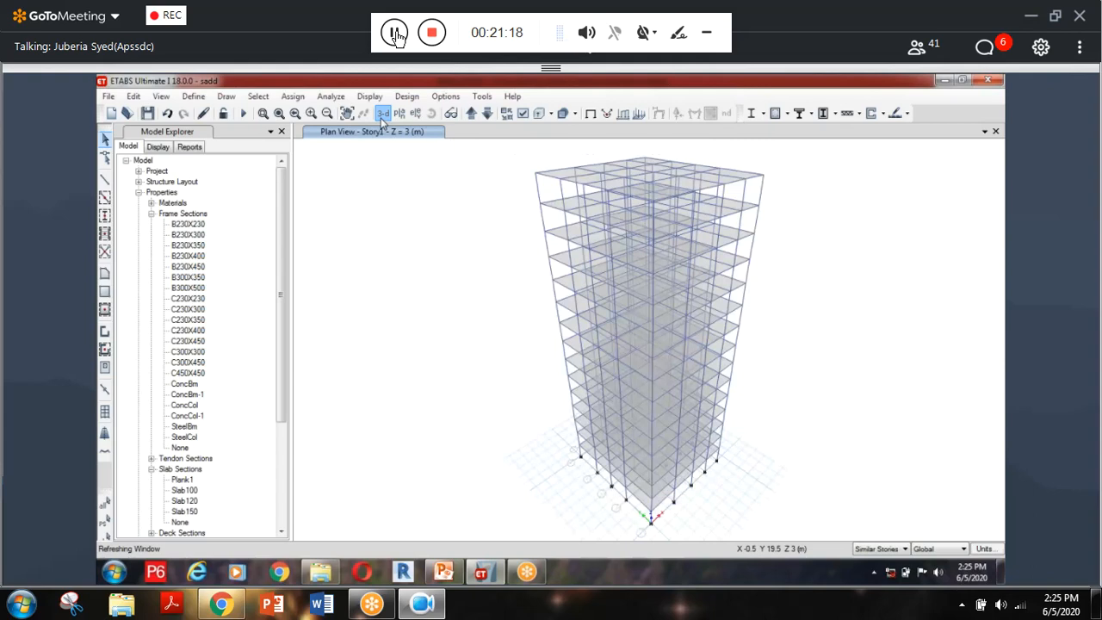
{"action": "left_click", "coordinate": [292, 97]}
{"action": "mouse_move", "coordinate": [376, 129]}
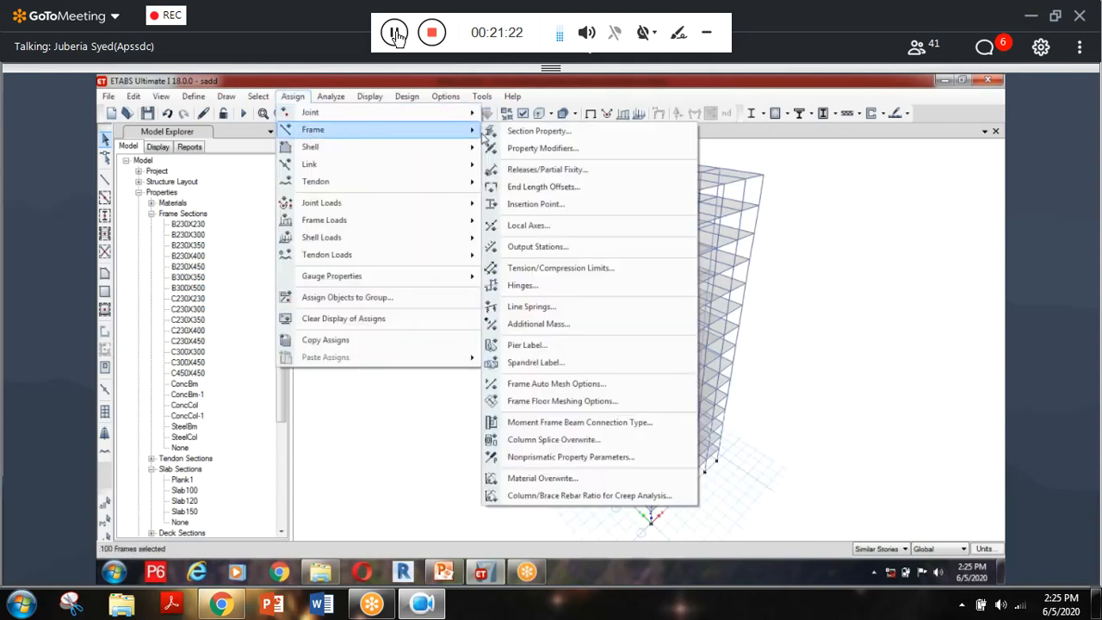
{"action": "left_click", "coordinate": [533, 137]}
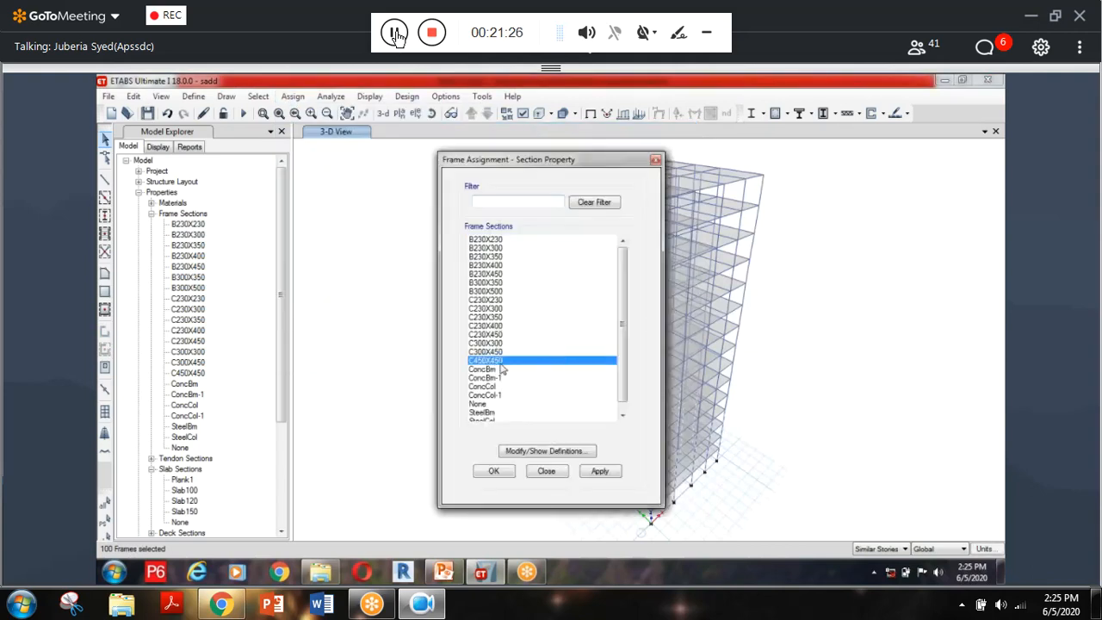
{"action": "left_click", "coordinate": [600, 471]}
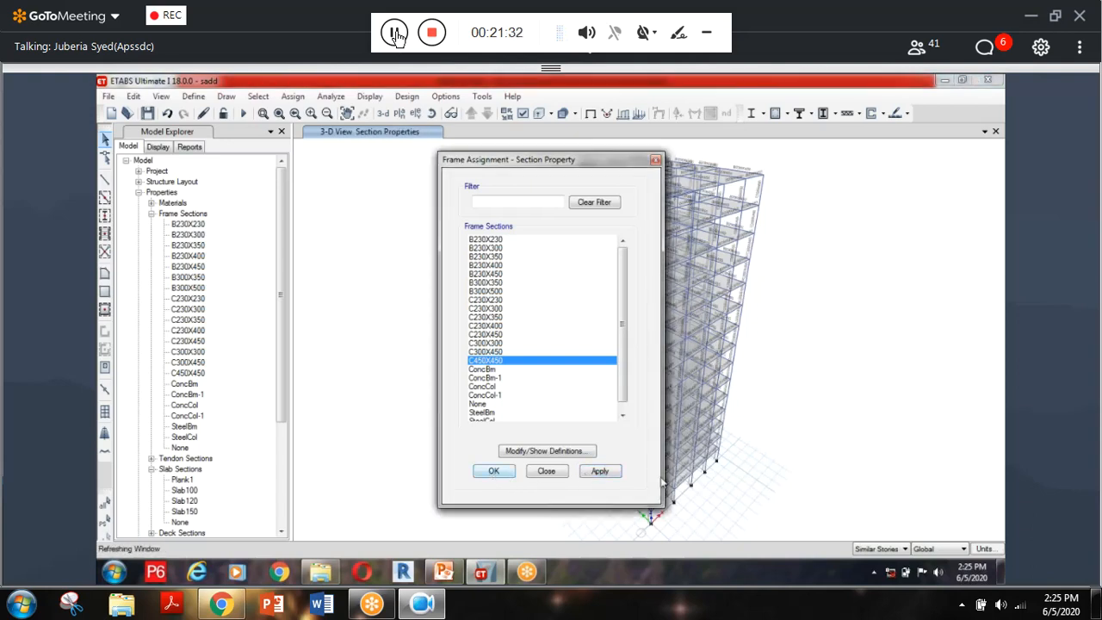
{"action": "key", "text": "Return"}
Check the section labels on the lower-story edge columns in the 3-D view.
{"action": "scroll", "coordinate": [713, 443], "scroll_direction": "up", "scroll_amount": 5}
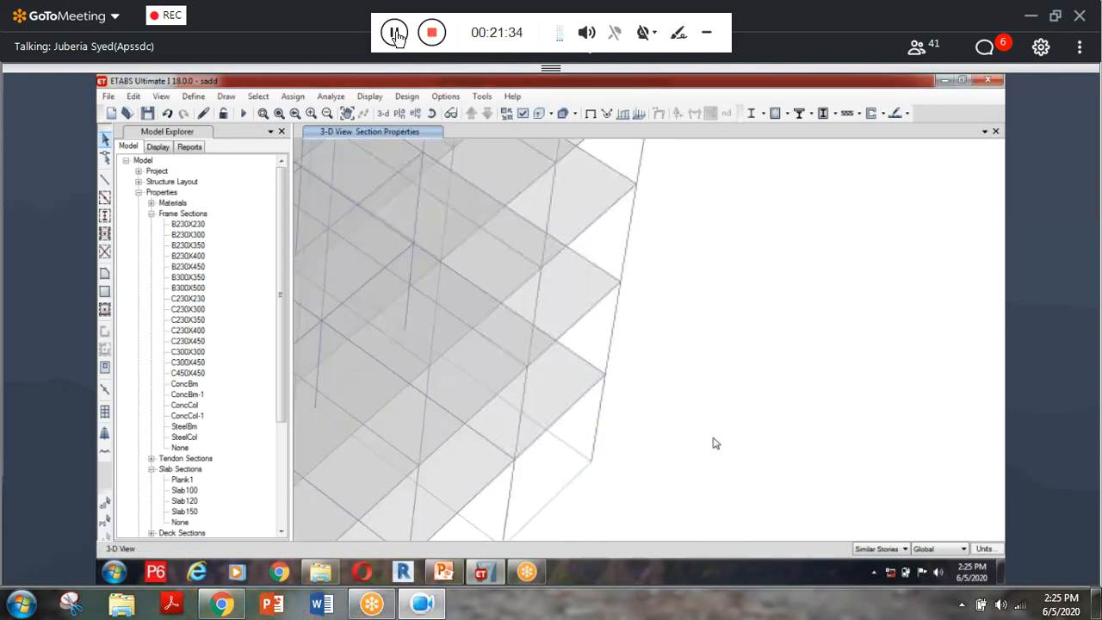
{"action": "middle_click_drag", "start_coordinate": [648, 440], "coordinate": [616, 348]}
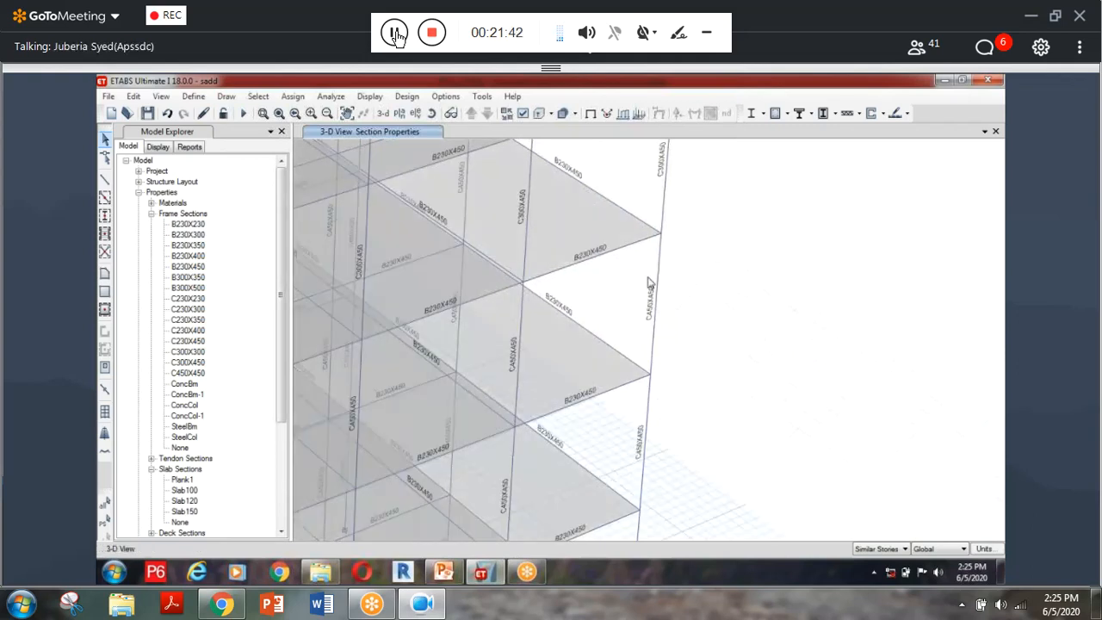
{"action": "middle_click_drag", "start_coordinate": [651, 285], "coordinate": [685, 342]}
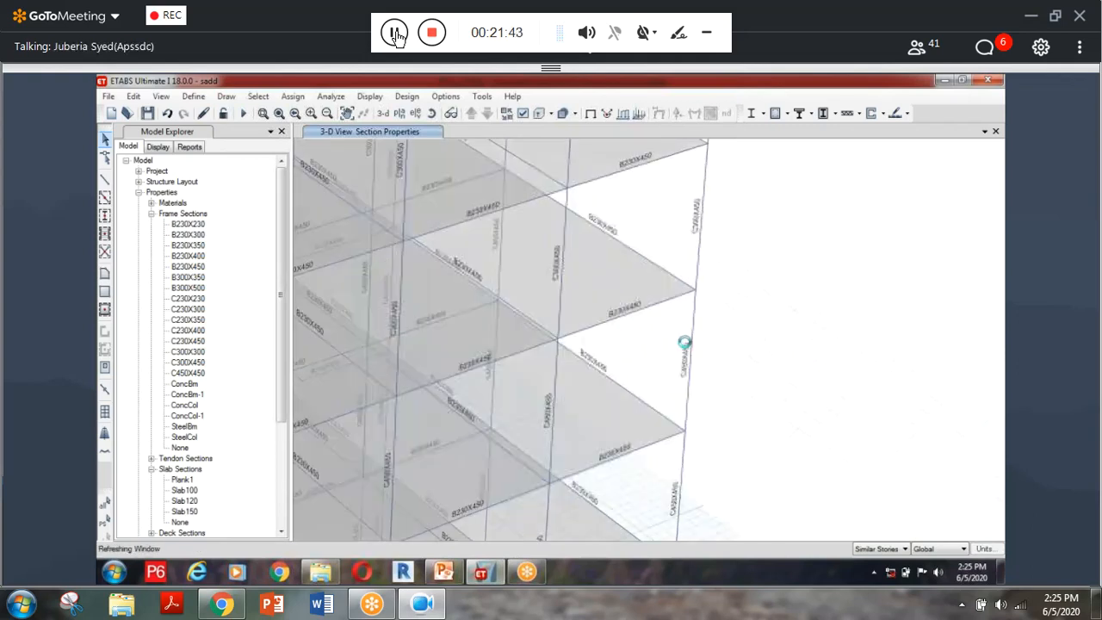
Rerun the analysis and the IS 456:2000 concrete frame design check.
{"action": "scroll", "coordinate": [684, 345], "scroll_direction": "down", "scroll_amount": 5}
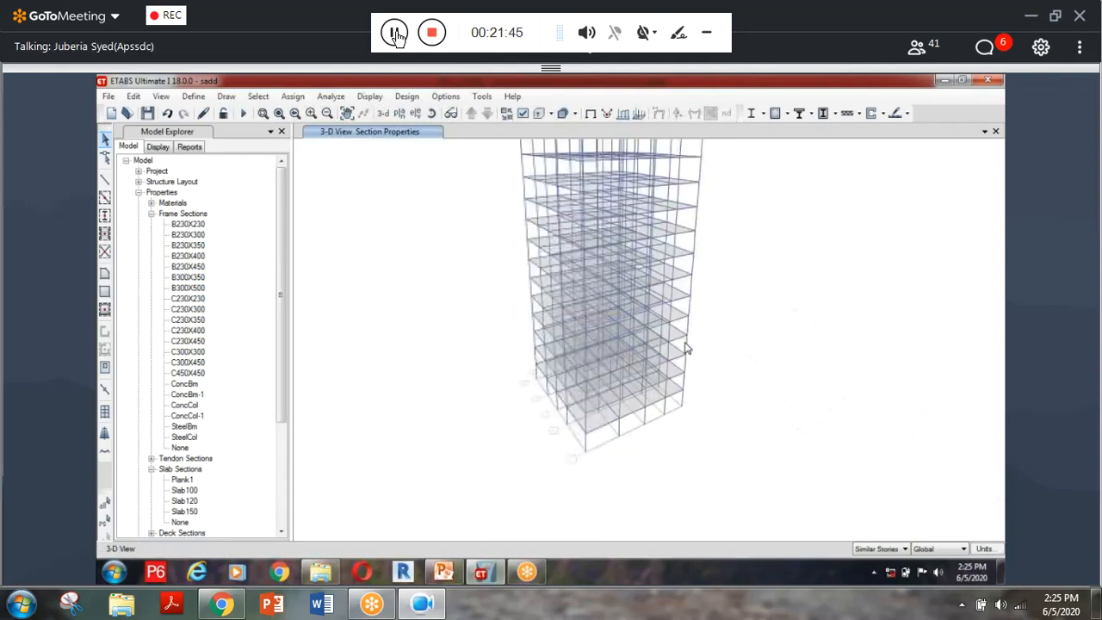
{"action": "left_click", "coordinate": [243, 115]}
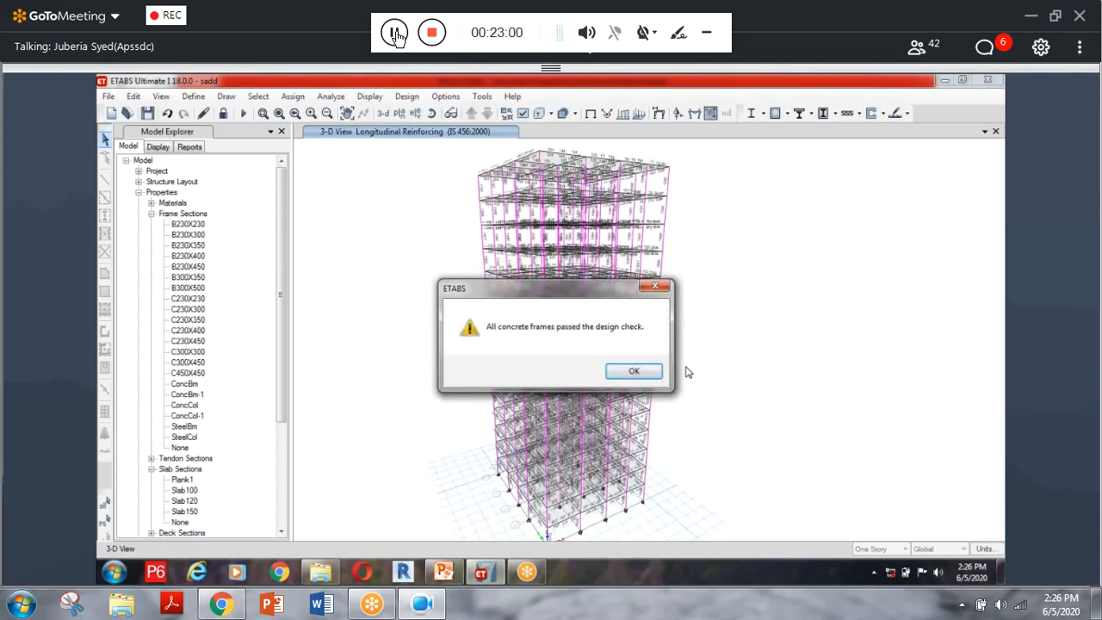
{"action": "left_click", "coordinate": [632, 373]}
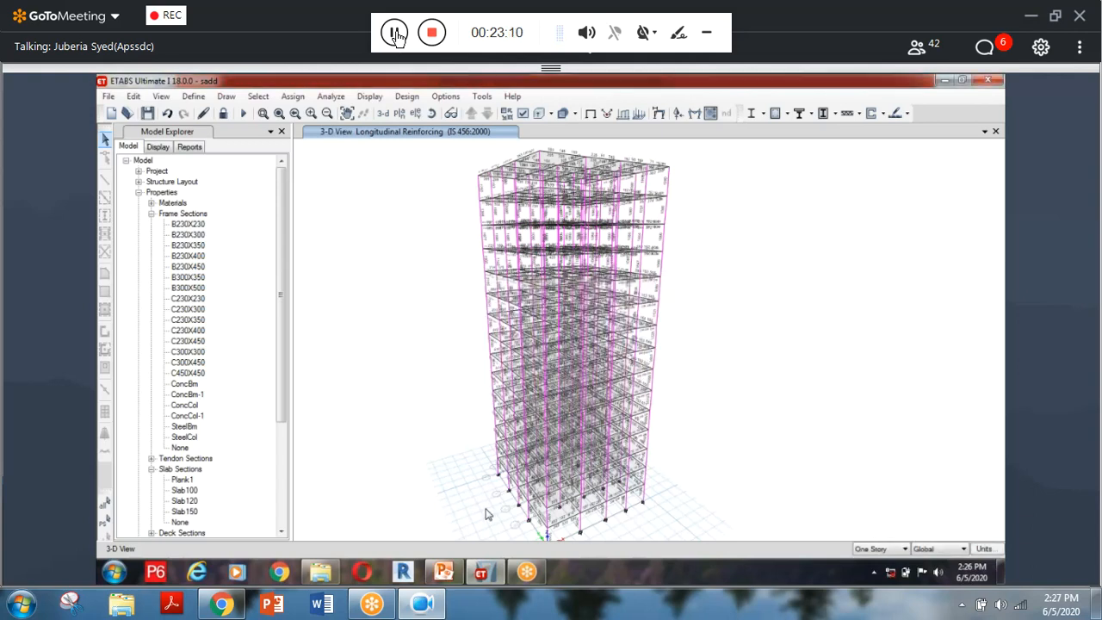
Examine the longitudinal reinforcing results of the building's columns and beams in the 3-D view.
{"action": "middle_click_drag", "start_coordinate": [500, 441], "coordinate": [487, 478]}
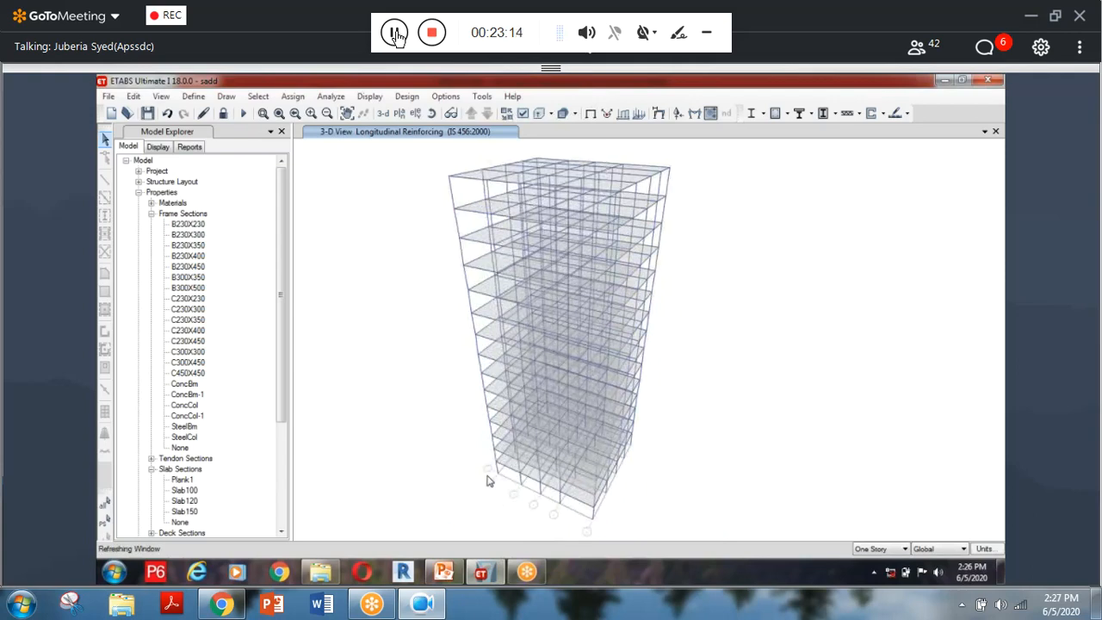
{"action": "scroll", "coordinate": [519, 500], "scroll_direction": "up", "scroll_amount": 2}
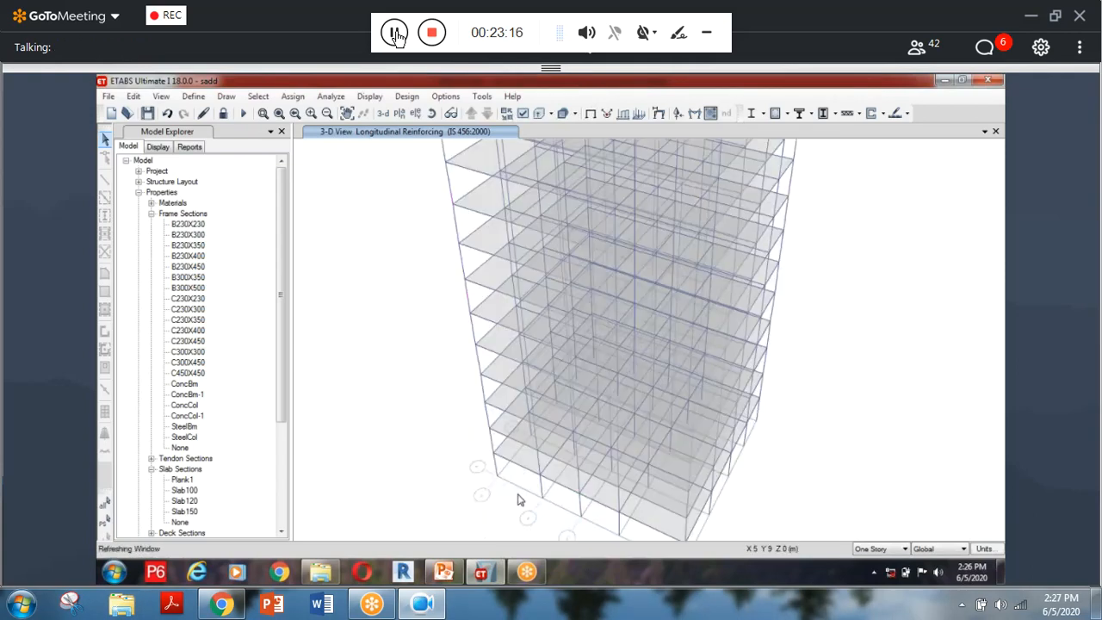
{"action": "middle_click_drag", "start_coordinate": [529, 493], "coordinate": [497, 443], "text": "shift"}
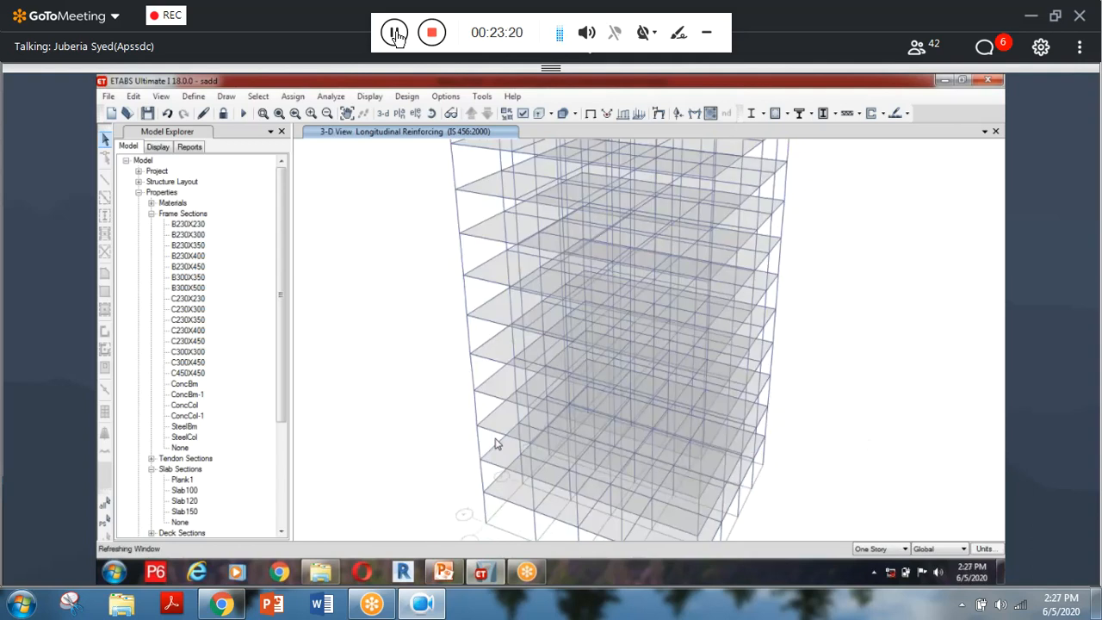
{"action": "left_click", "coordinate": [292, 95]}
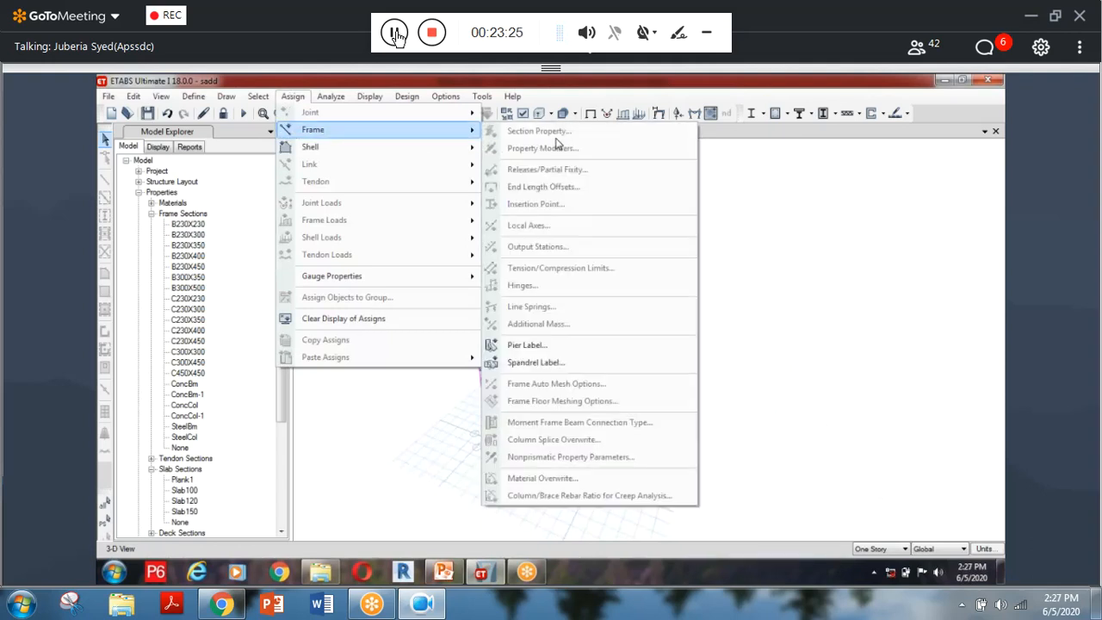
{"action": "left_click", "coordinate": [702, 217]}
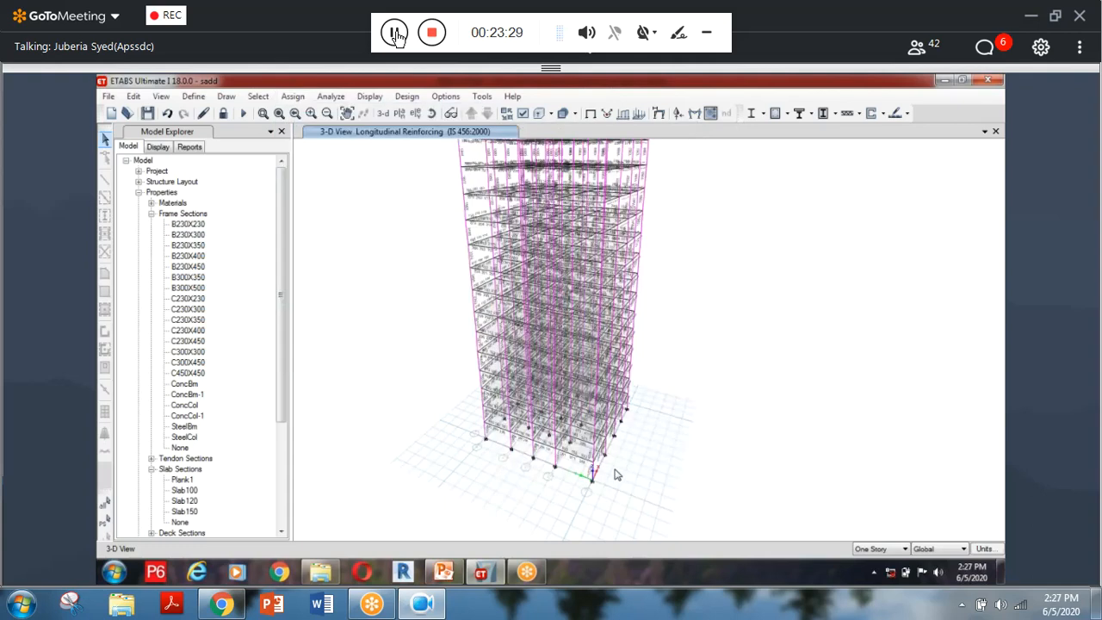
{"action": "middle_click_drag", "start_coordinate": [610, 470], "coordinate": [622, 448], "text": "shift"}
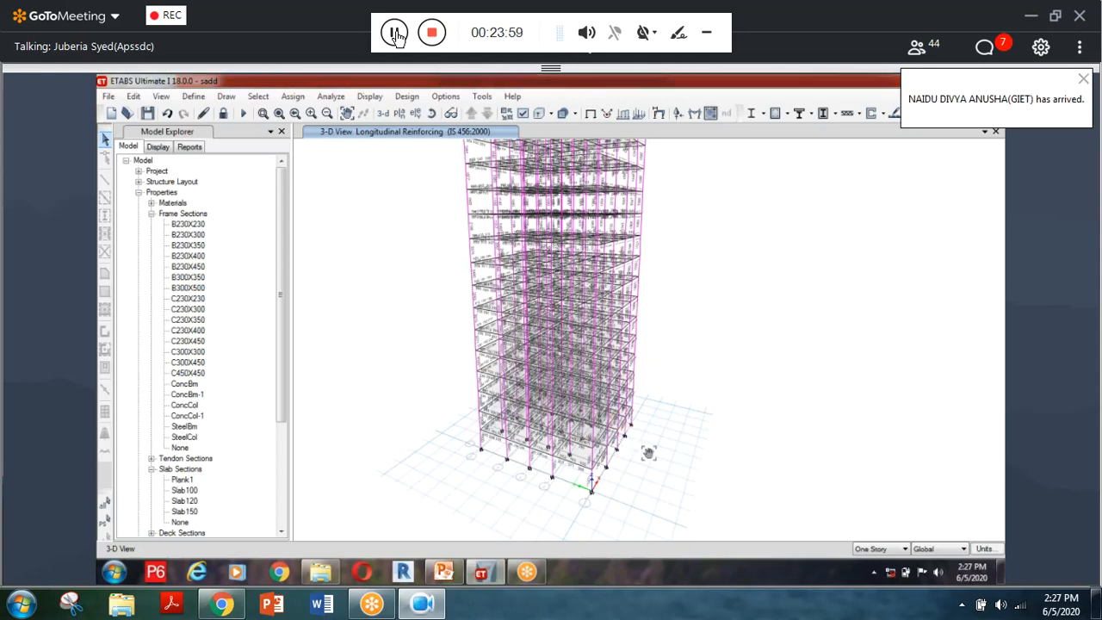
{"action": "key", "text": "F4"}
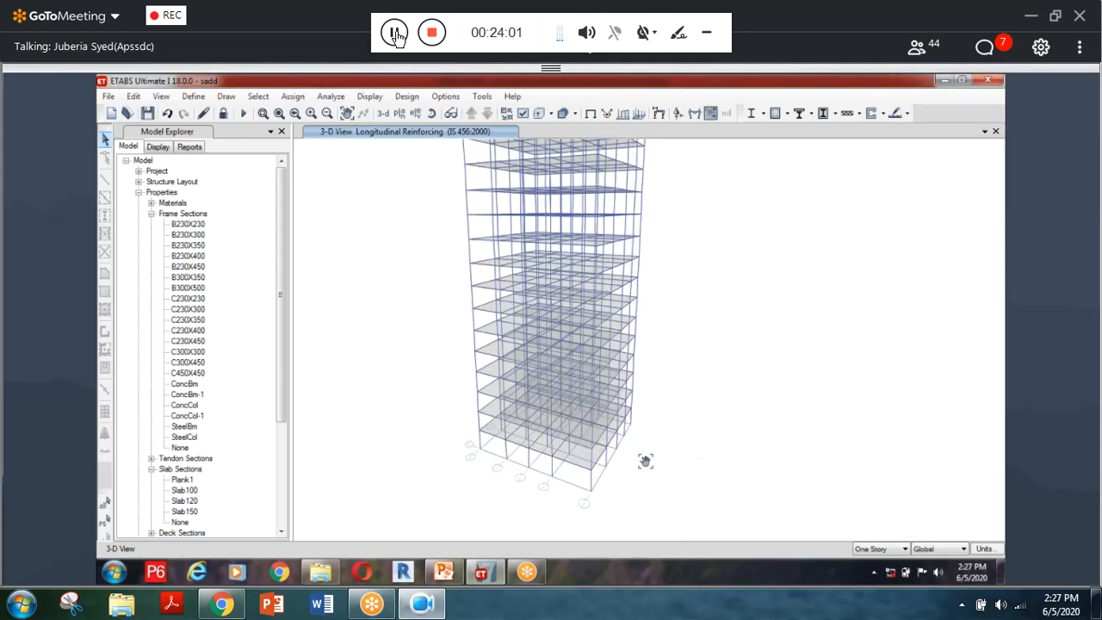
{"action": "left_click_drag", "start_coordinate": [645, 460], "coordinate": [362, 201]}
{"action": "mouse_move", "coordinate": [556, 418]}
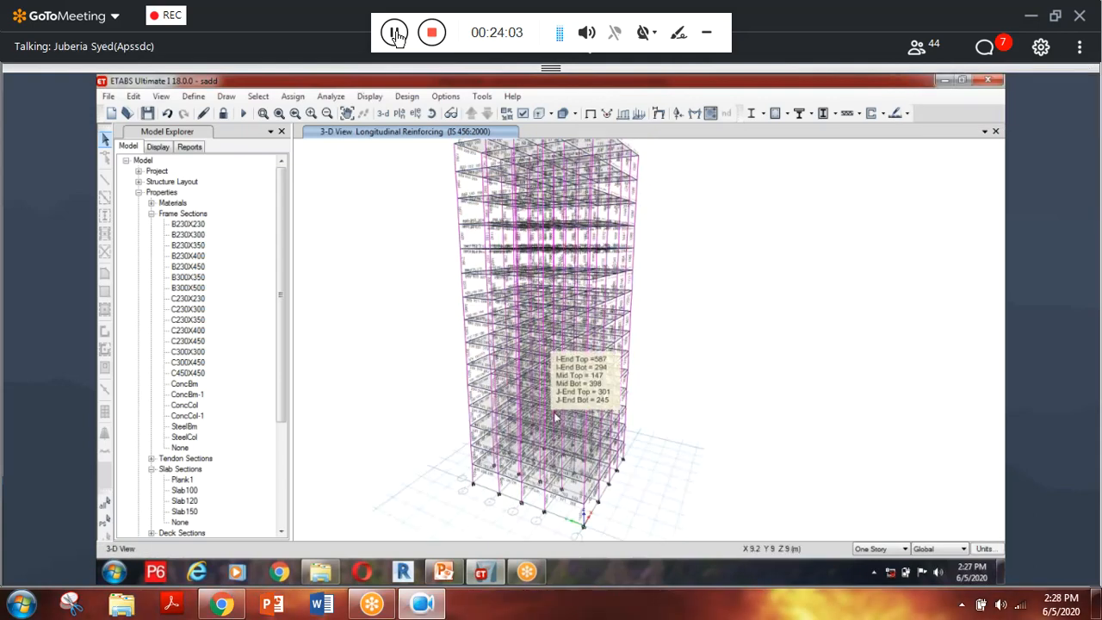
Unlock the model, deleting the analysis results.
{"action": "left_click", "coordinate": [221, 115]}
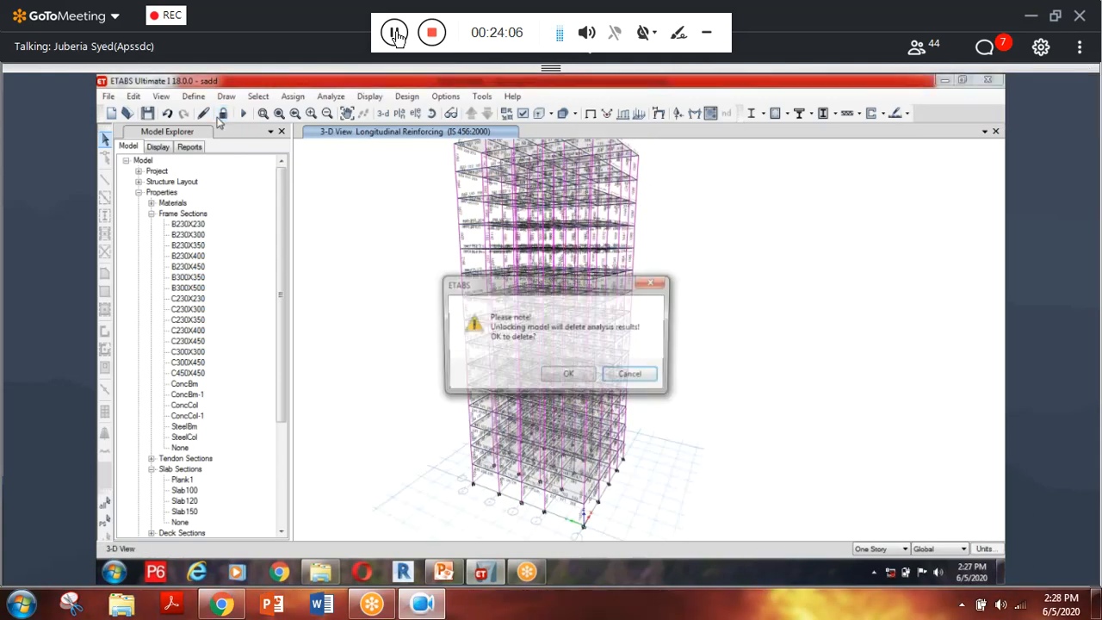
{"action": "left_click", "coordinate": [569, 376]}
{"action": "scroll", "coordinate": [620, 404], "scroll_direction": "down", "scroll_amount": 3}
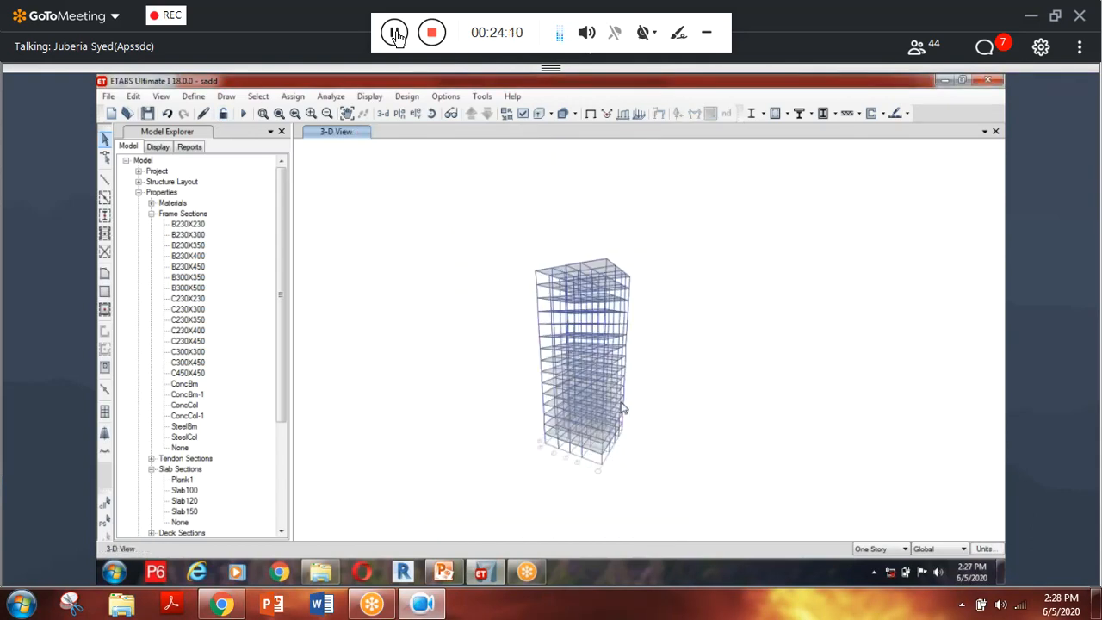
{"action": "scroll", "coordinate": [638, 436], "scroll_direction": "up", "scroll_amount": 4}
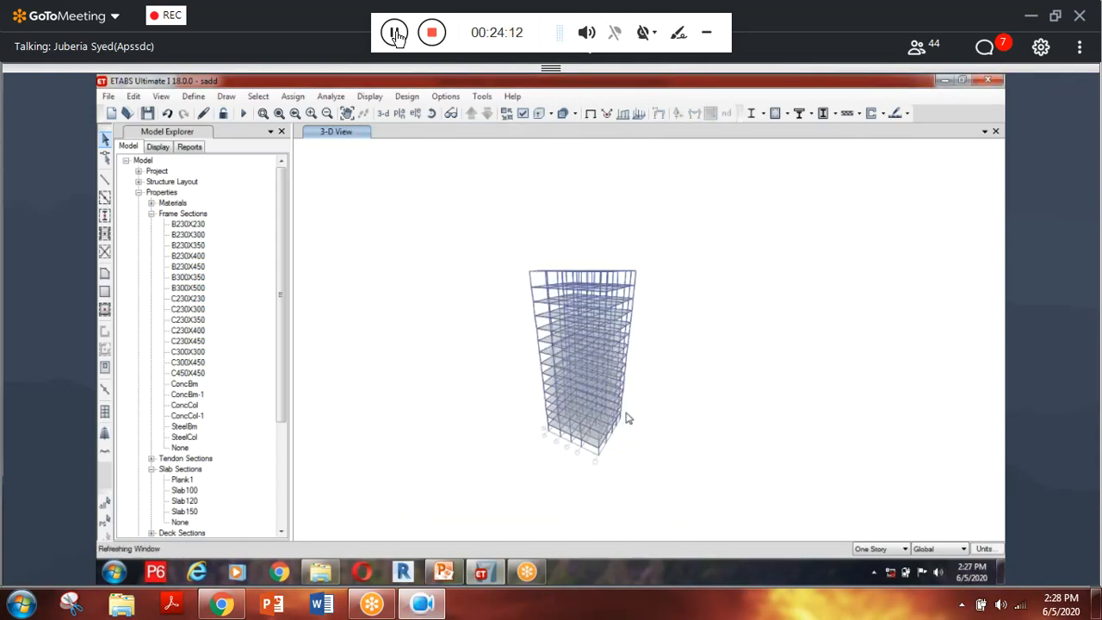
Review the list of materials defined in the model.
{"action": "scroll", "coordinate": [625, 406], "scroll_direction": "down", "scroll_amount": 3}
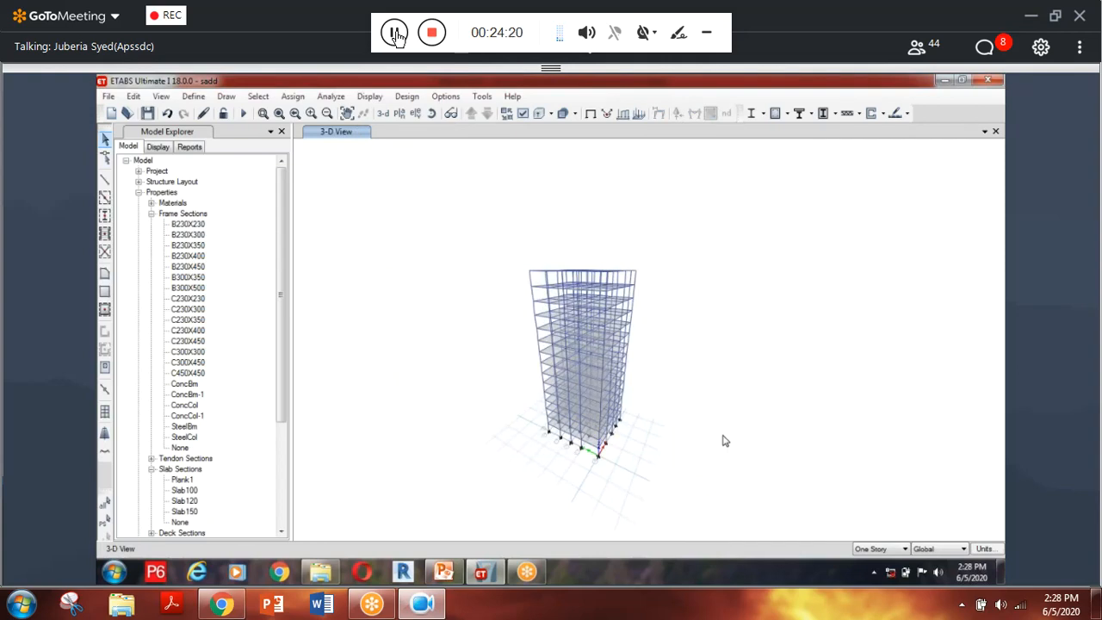
{"action": "left_click", "coordinate": [163, 96]}
{"action": "left_click", "coordinate": [163, 96]}
{"action": "left_click", "coordinate": [196, 96]}
{"action": "left_click", "coordinate": [226, 113]}
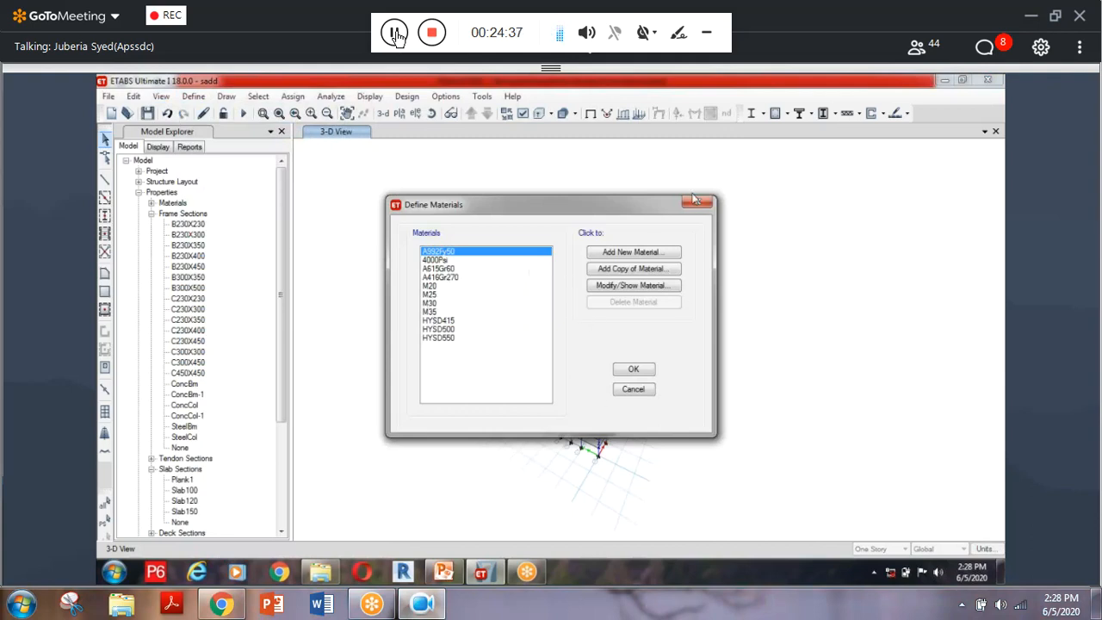
{"action": "left_click", "coordinate": [633, 370]}
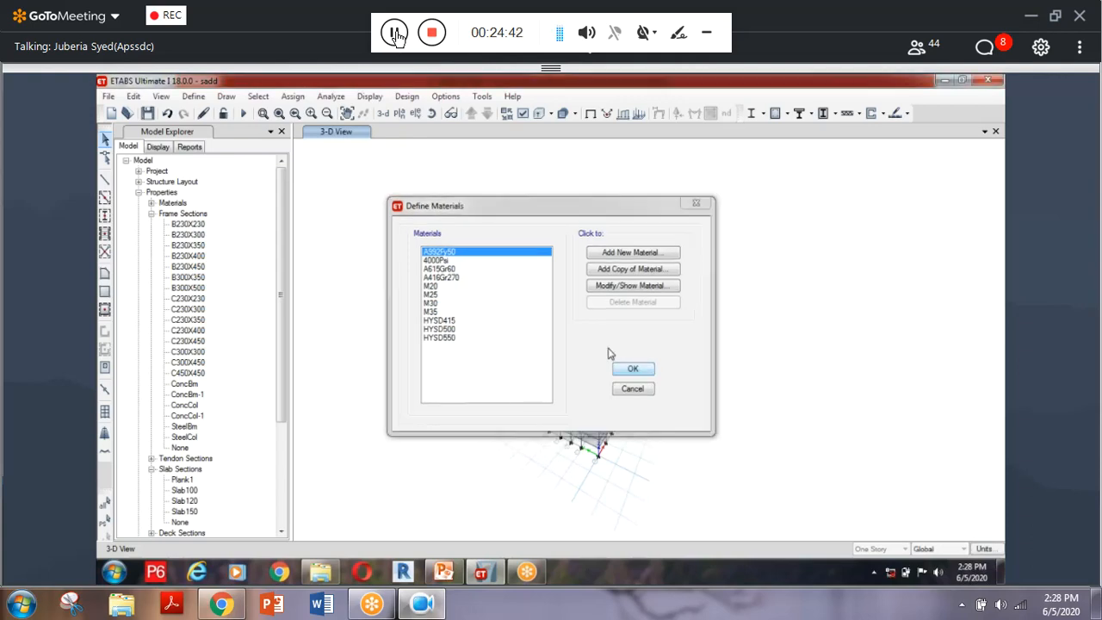
Review the list of frame section properties defined for the beams and columns.
{"action": "left_click", "coordinate": [193, 95]}
{"action": "mouse_move", "coordinate": [245, 134]}
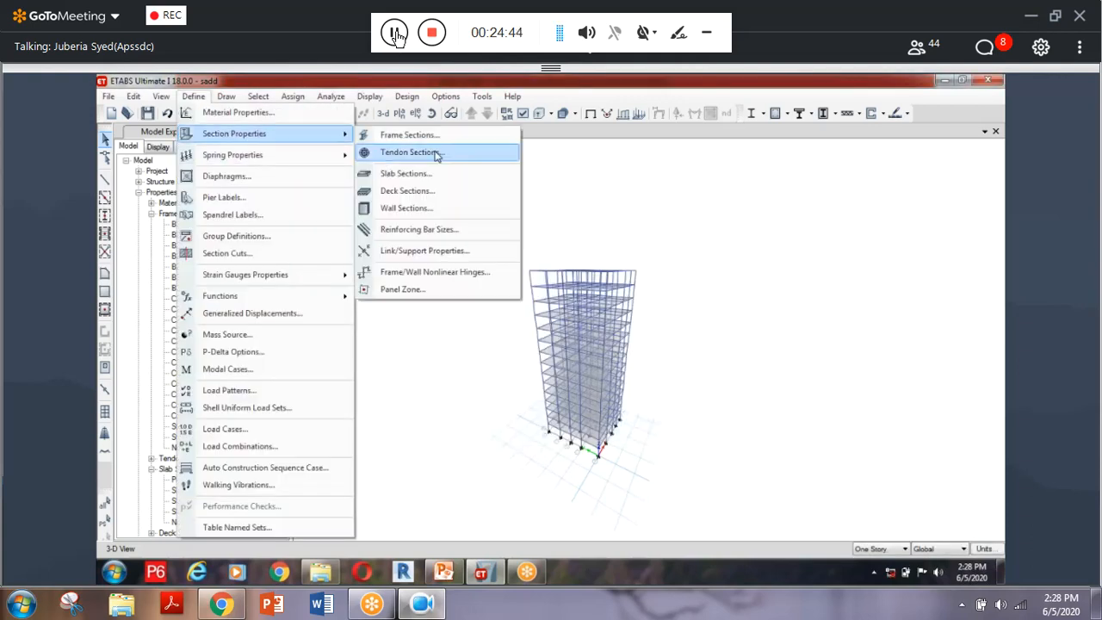
{"action": "left_click", "coordinate": [410, 135]}
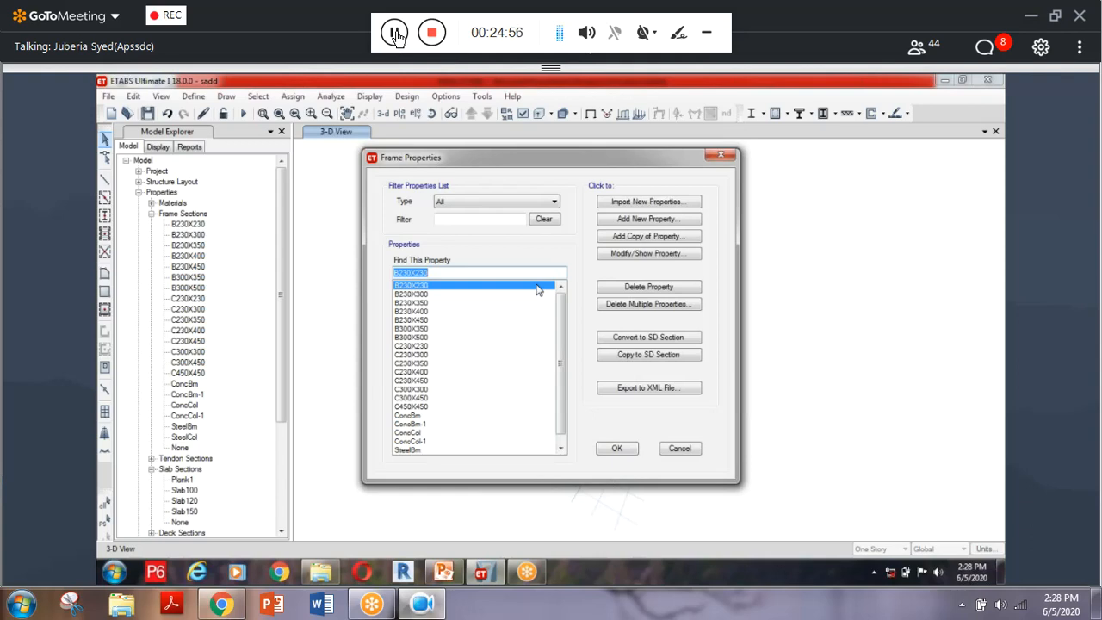
{"action": "left_click", "coordinate": [629, 450]}
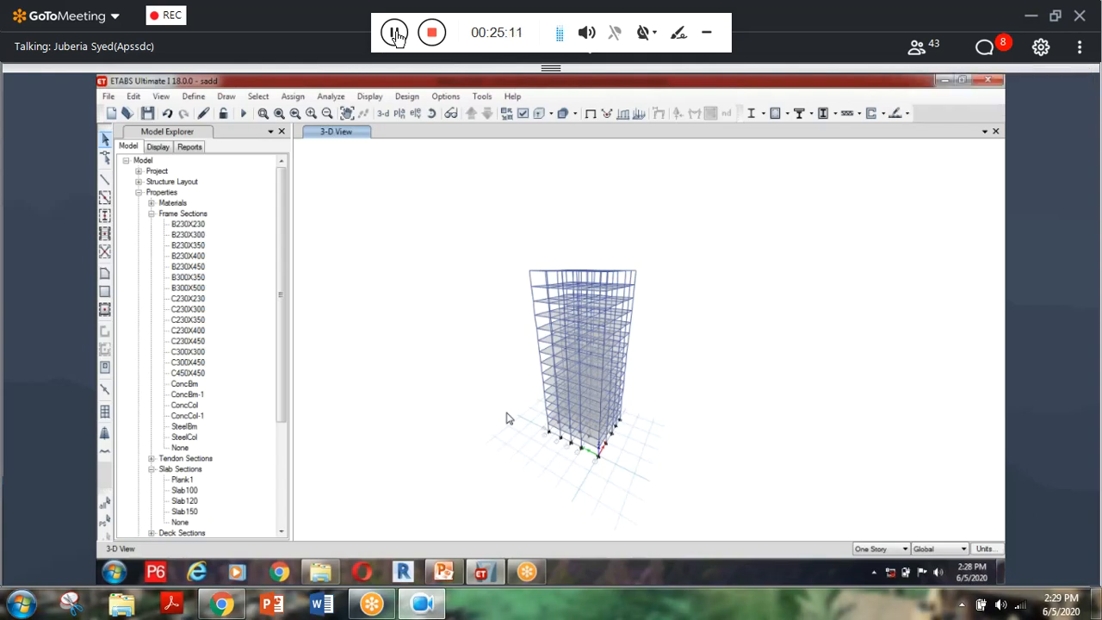
Close the sadd model and start a new model.
{"action": "left_click", "coordinate": [109, 97]}
{"action": "left_click", "coordinate": [168, 182]}
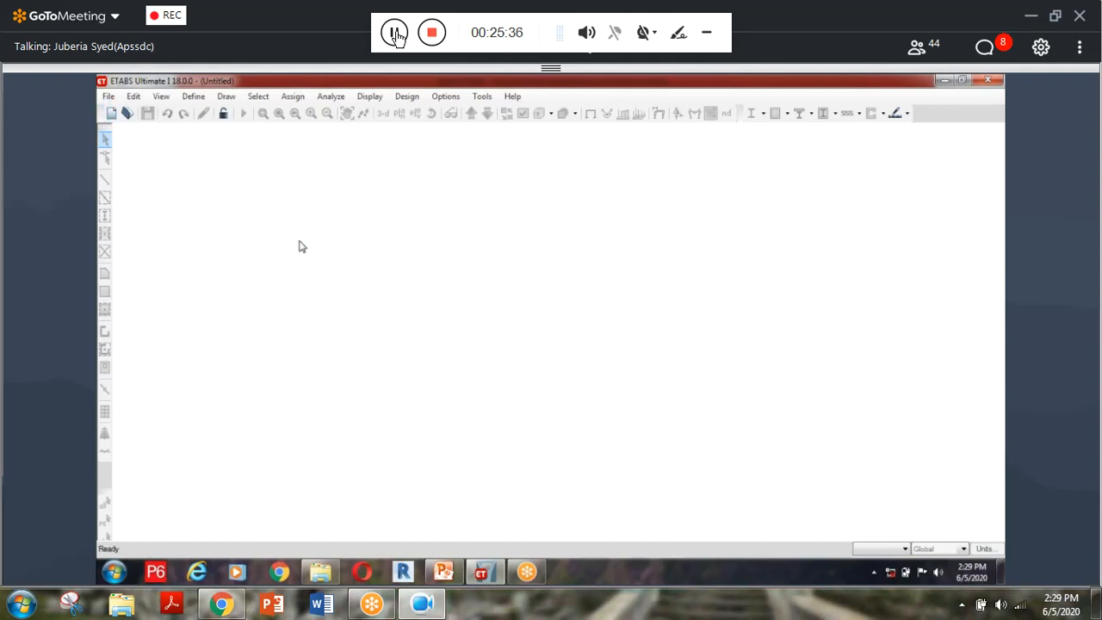
{"action": "left_click", "coordinate": [108, 97]}
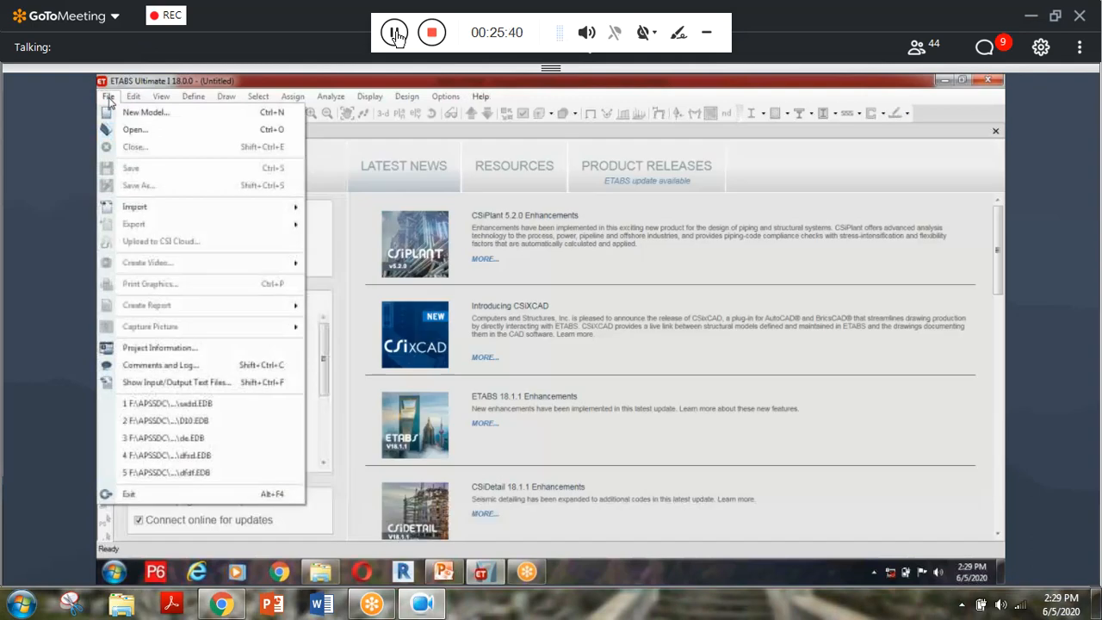
{"action": "left_click", "coordinate": [170, 115]}
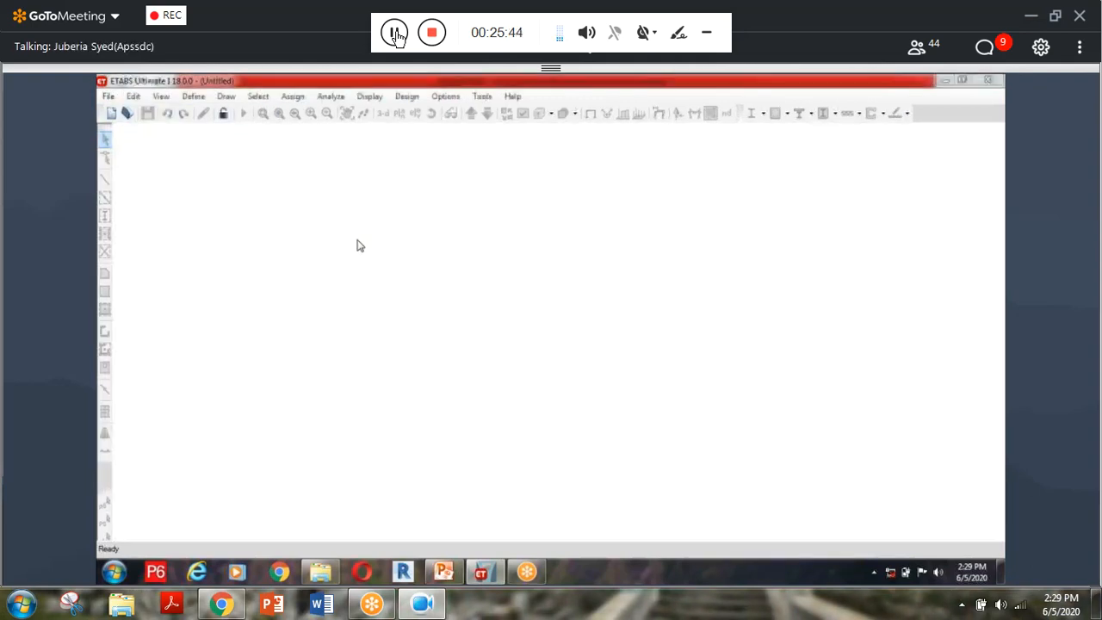
Initialize the new model with the settings of the existing sadd model file.
{"action": "left_click", "coordinate": [384, 216]}
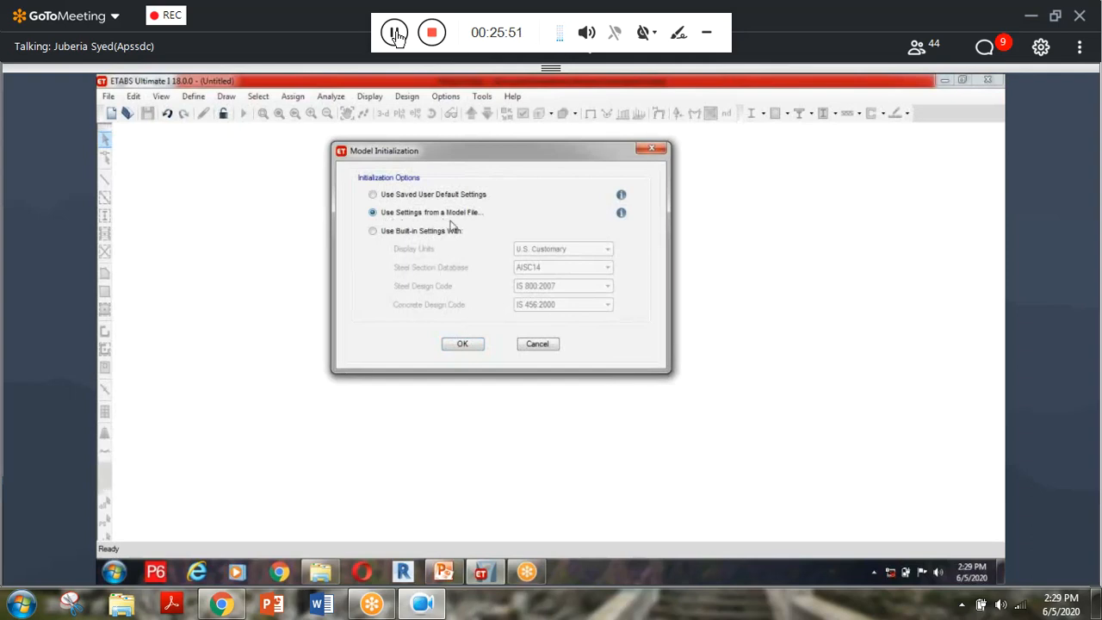
{"action": "left_click", "coordinate": [465, 345]}
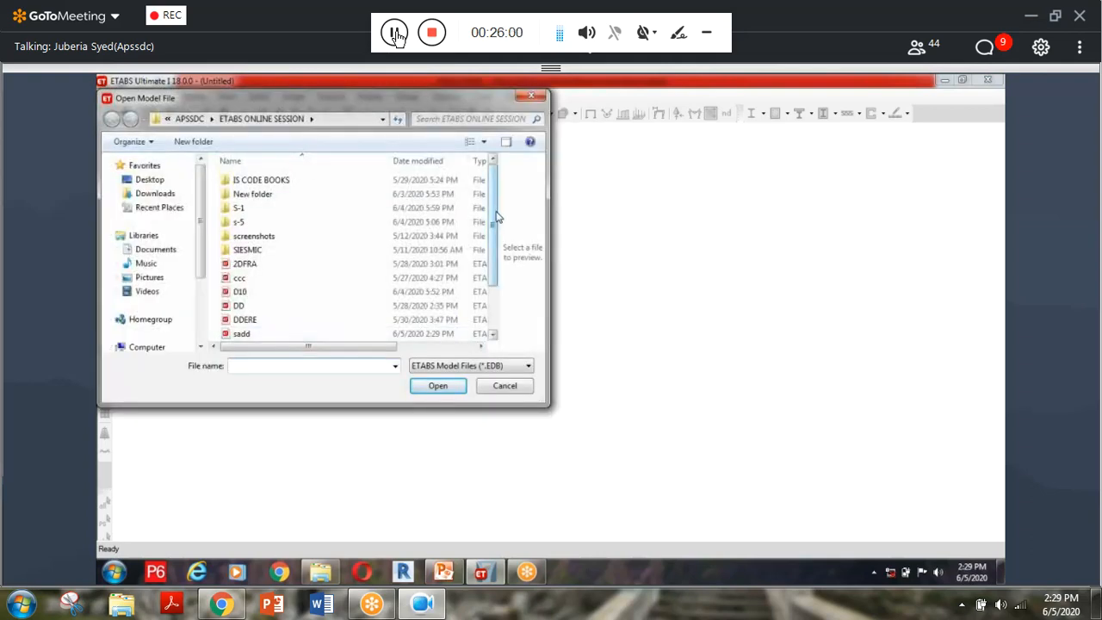
{"action": "left_click_drag", "start_coordinate": [496, 217], "coordinate": [497, 255]}
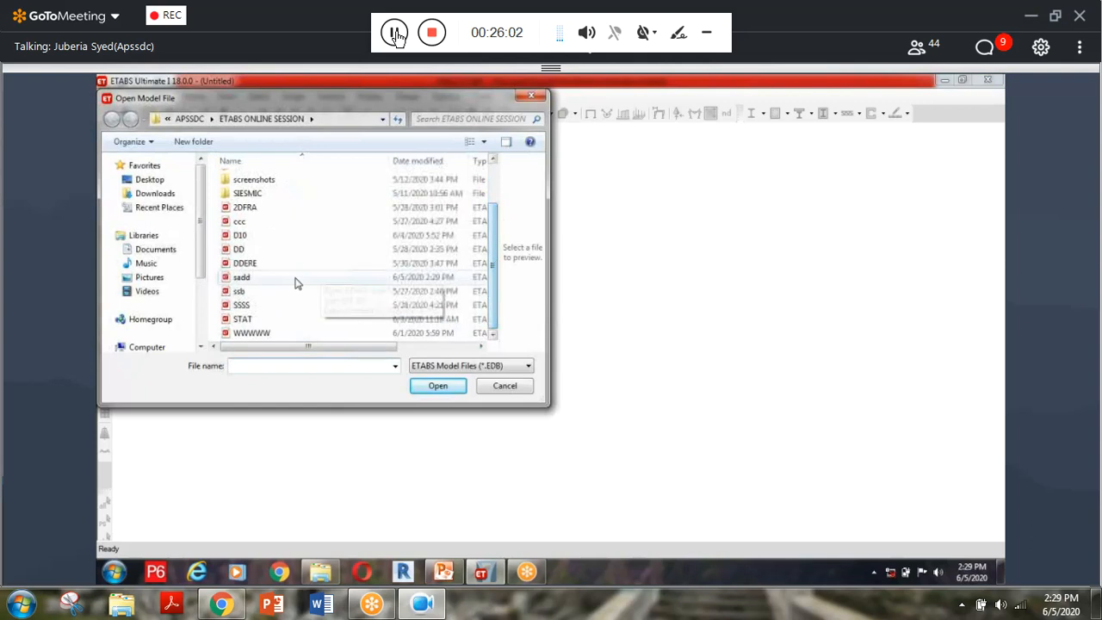
{"action": "left_click", "coordinate": [248, 281]}
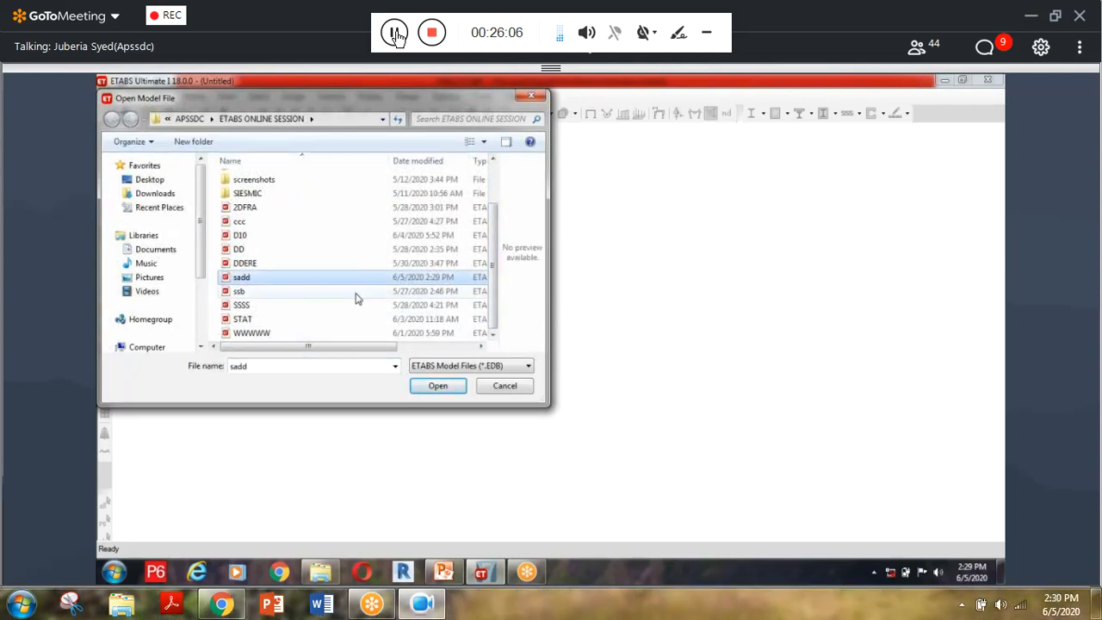
{"action": "left_click", "coordinate": [435, 386]}
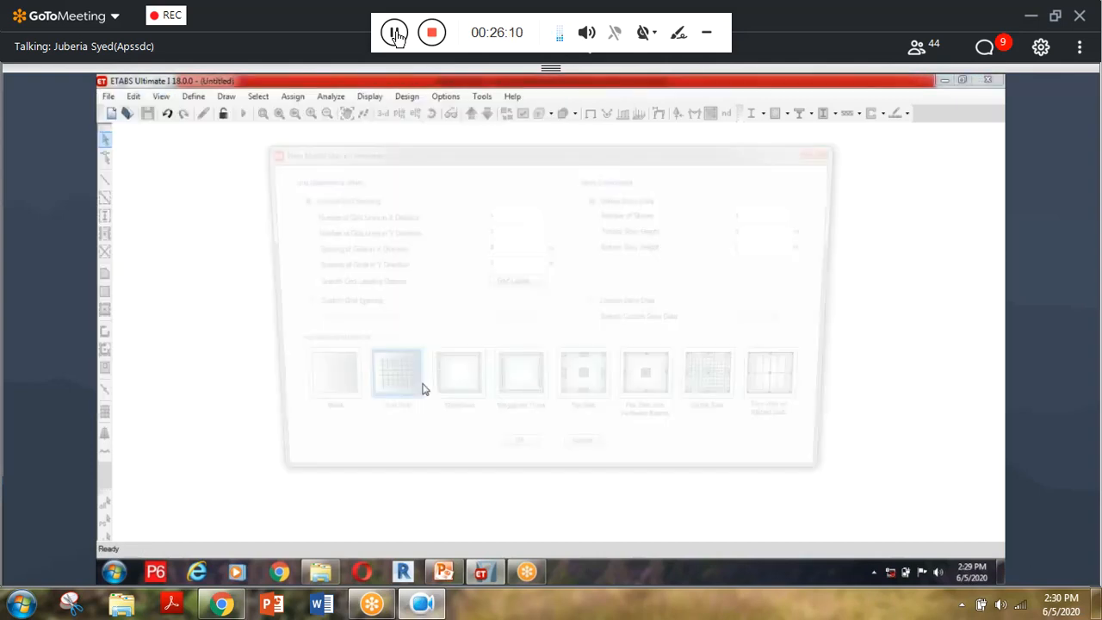
Switch to custom grid spacing and set the X spacings of grids A, B and C to 4.2, 2.5 and 3 m.
{"action": "left_click_drag", "start_coordinate": [374, 154], "coordinate": [284, 137]}
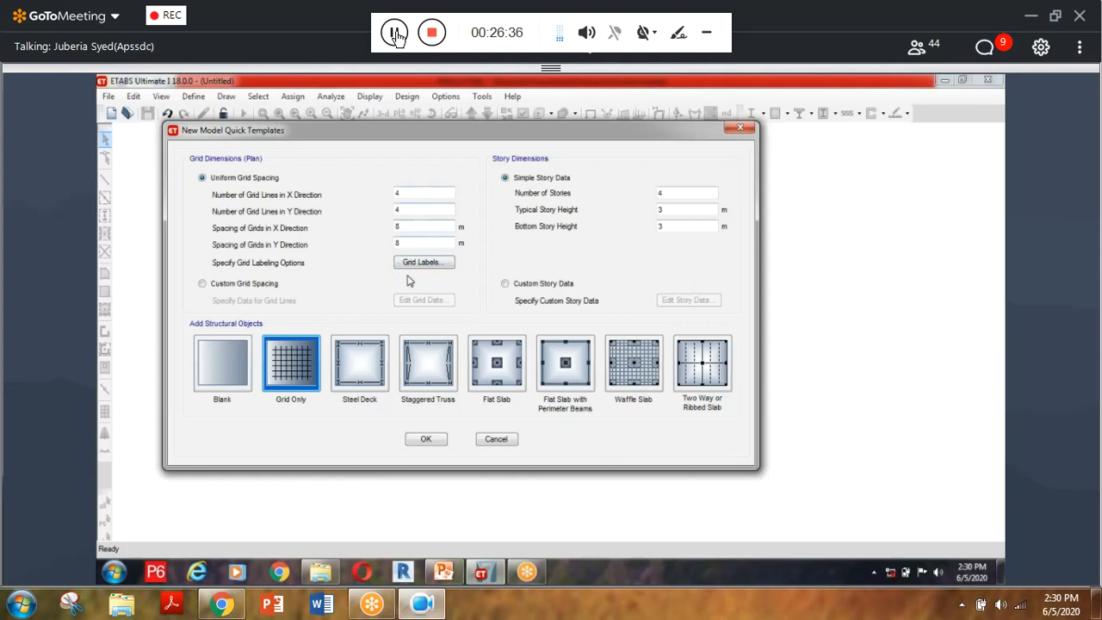
{"action": "left_click", "coordinate": [265, 287]}
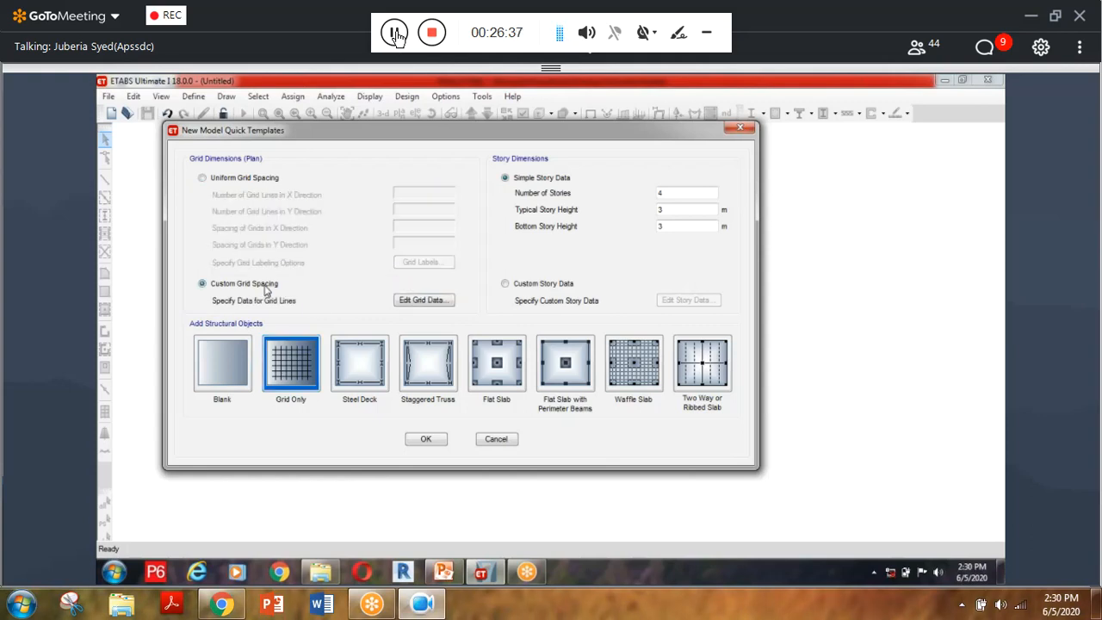
{"action": "left_click", "coordinate": [422, 300]}
{"action": "left_click", "coordinate": [447, 306]}
{"action": "left_click", "coordinate": [371, 354]}
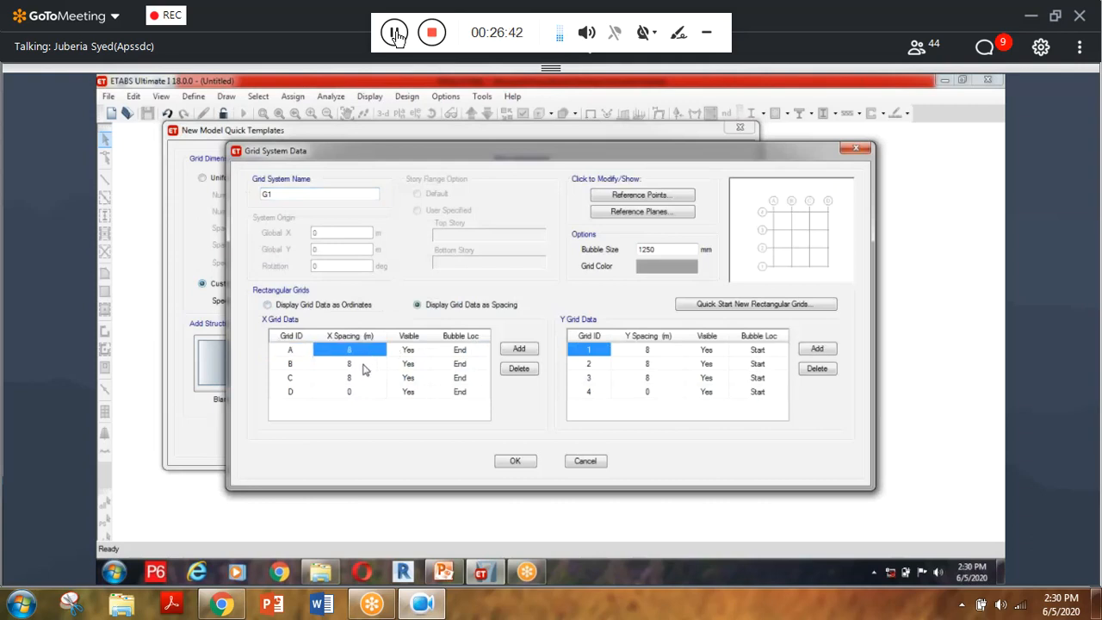
{"action": "type", "text": "4.2"}
{"action": "left_click", "coordinate": [369, 363]}
{"action": "type", "text": "2.5"}
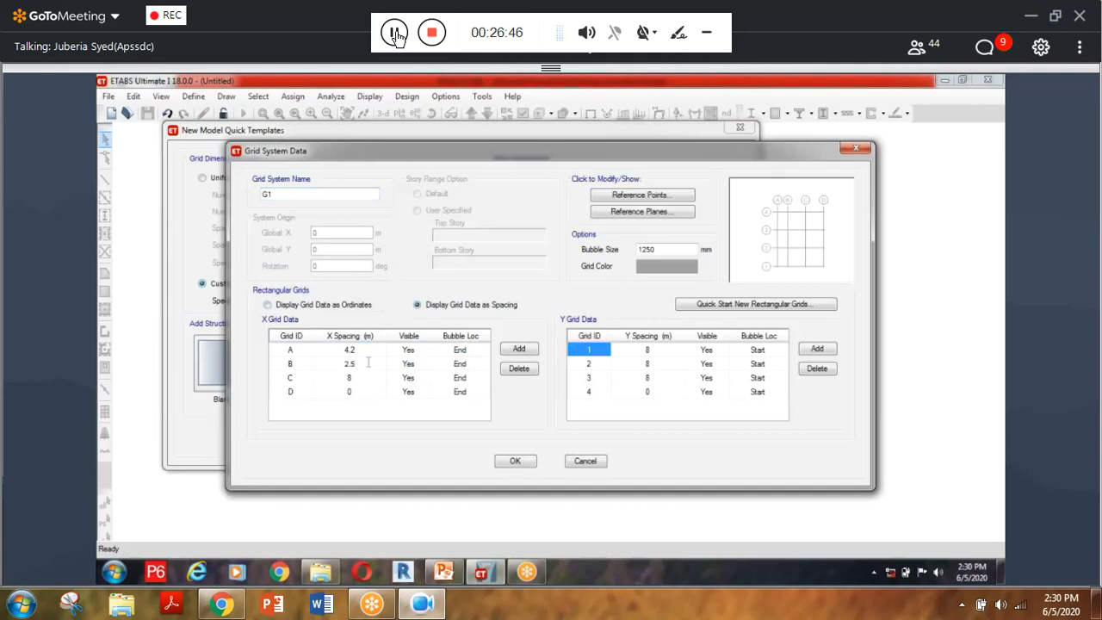
{"action": "left_click", "coordinate": [360, 377]}
{"action": "type", "text": "3"}
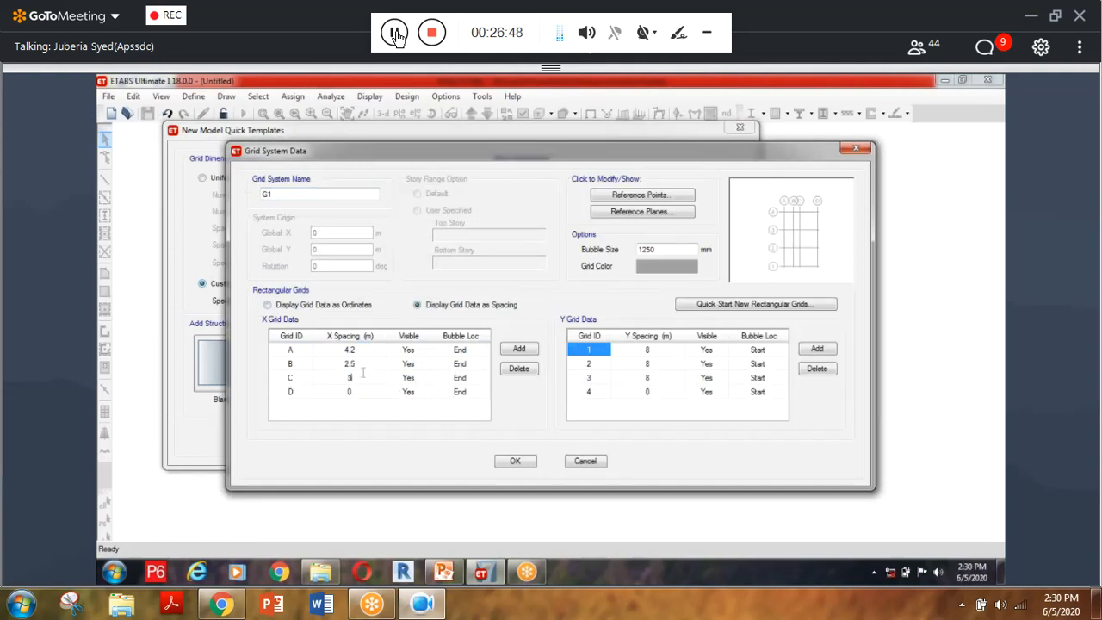
Add X grid line E and set the spacing of grid D to 3.6 m.
{"action": "left_click", "coordinate": [517, 350]}
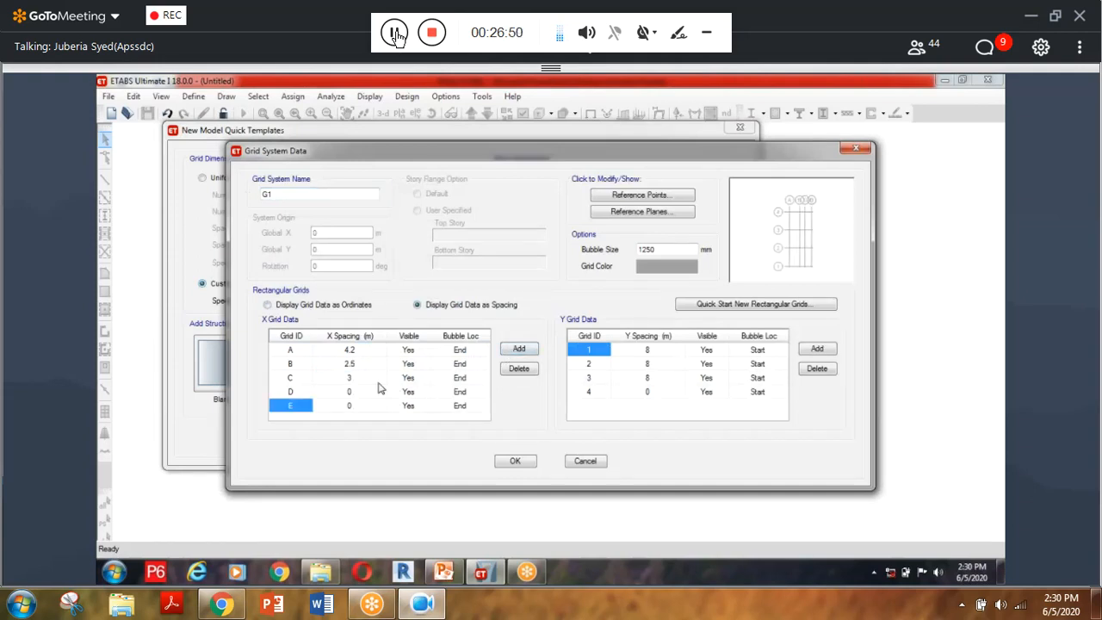
{"action": "left_click", "coordinate": [357, 392]}
{"action": "type", "text": "2.5"}
{"action": "key", "text": "BackSpace"}
{"action": "key", "text": "BackSpace"}
{"action": "key", "text": "BackSpace"}
{"action": "type", "text": "3.6"}
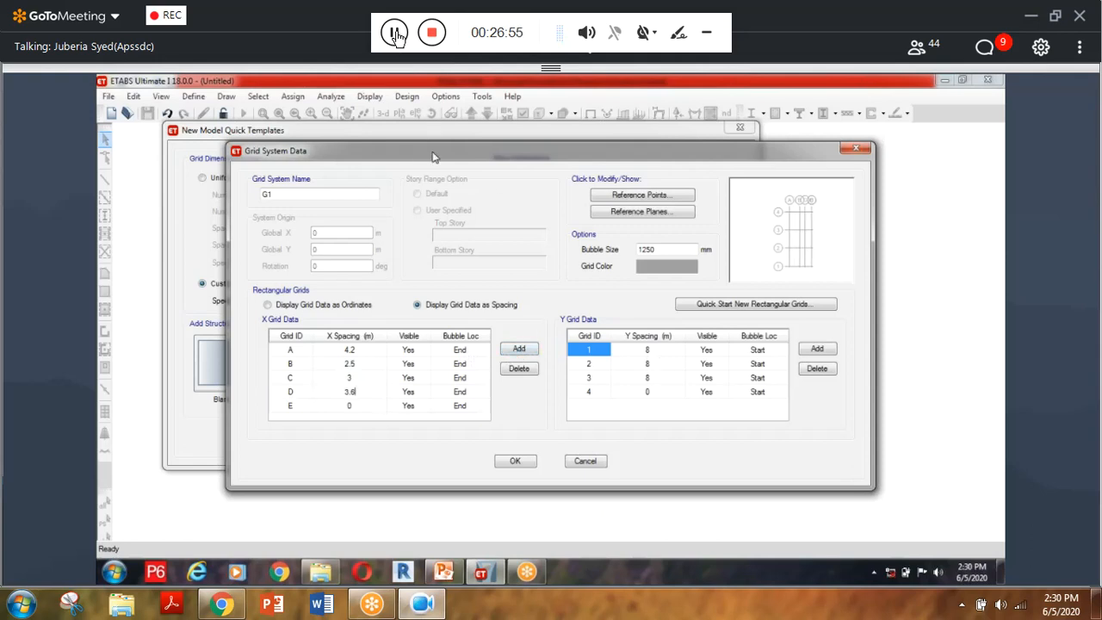
Set the Y spacings of grids 1, 2 and 3 to 4.4, 5.6 and 3.8 m and accept the grid data.
{"action": "left_click_drag", "start_coordinate": [404, 151], "coordinate": [323, 152]}
{"action": "left_click", "coordinate": [572, 345]}
{"action": "type", "text": "44"}
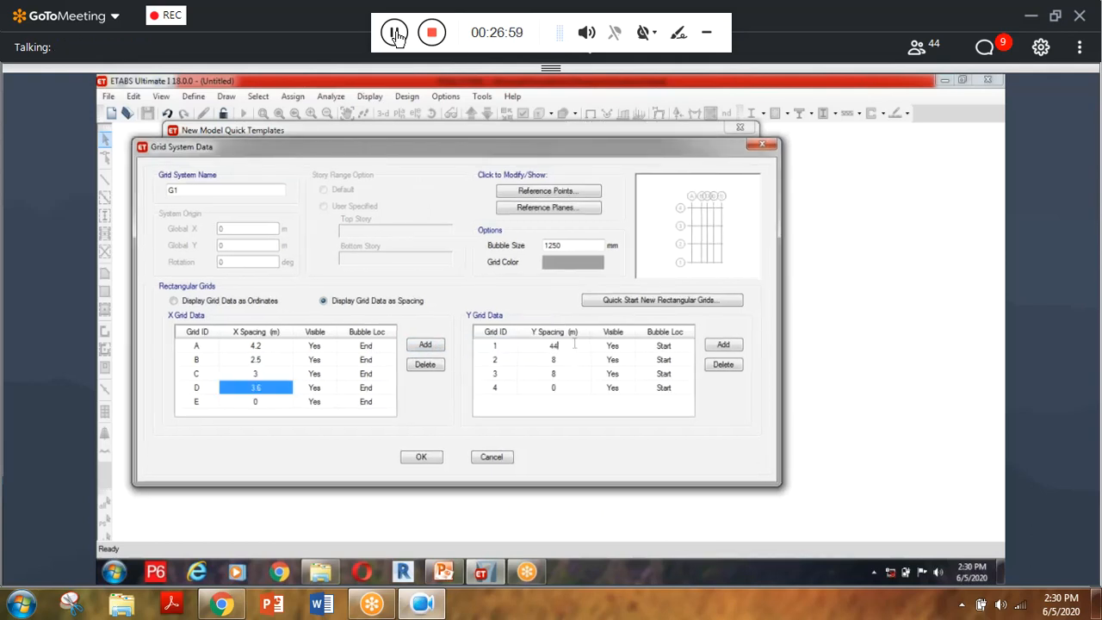
{"action": "key", "text": "BackSpace"}
{"action": "type", "text": ".4"}
{"action": "left_click", "coordinate": [576, 360]}
{"action": "type", "text": "5.6"}
{"action": "left_click", "coordinate": [567, 373]}
{"action": "type", "text": "3."}
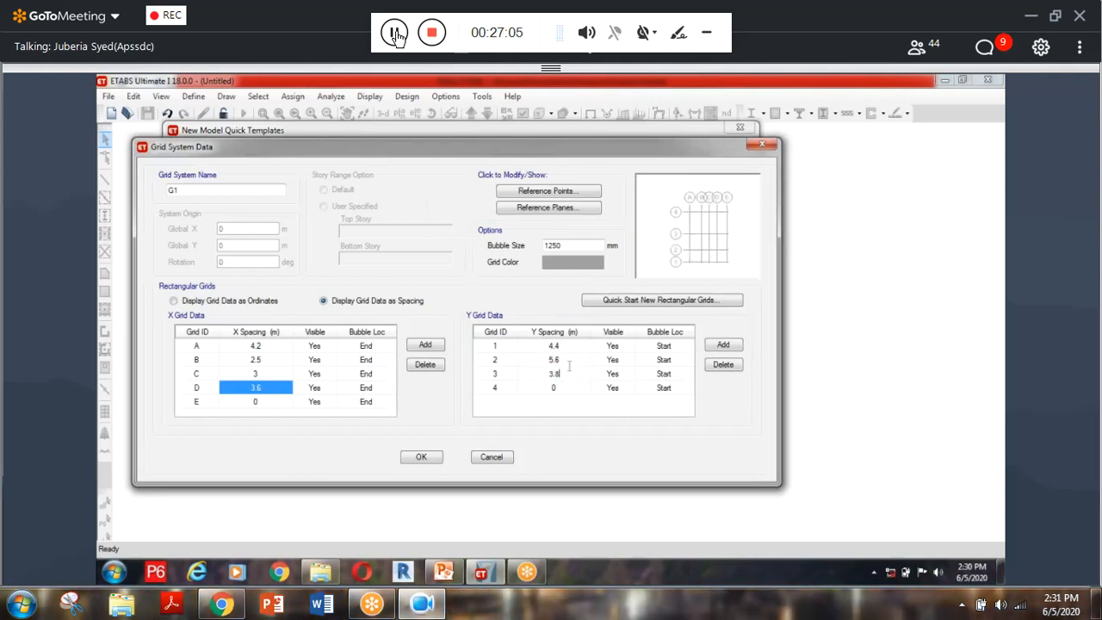
{"action": "left_click", "coordinate": [429, 458]}
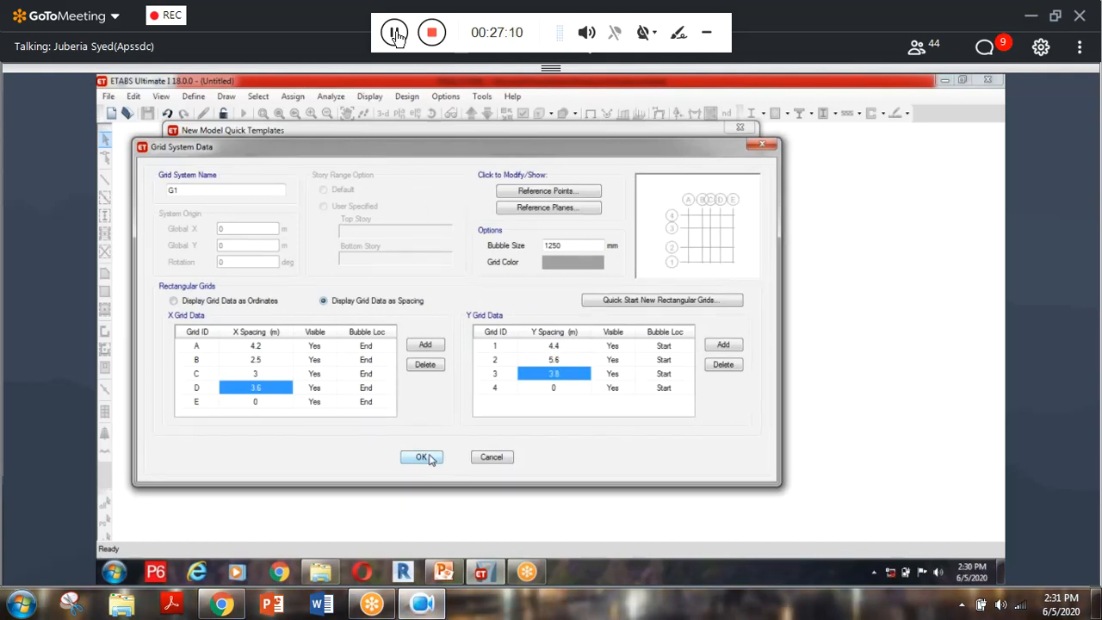
{"action": "left_click", "coordinate": [429, 457]}
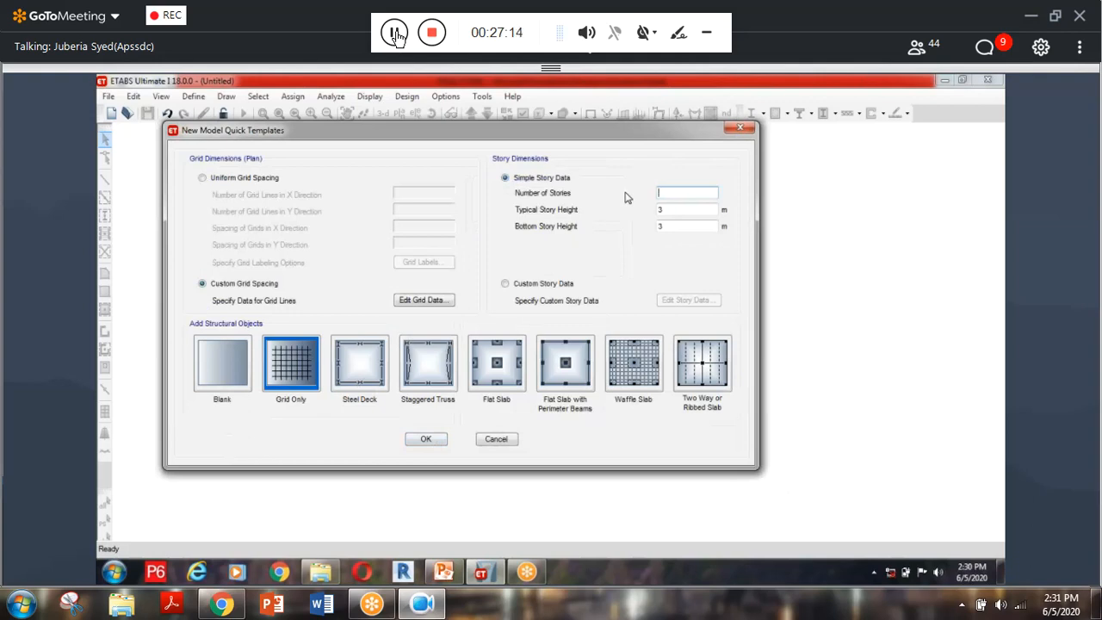
Set the number of stories to 16 and create the grid-only model.
{"action": "type", "text": "16"}
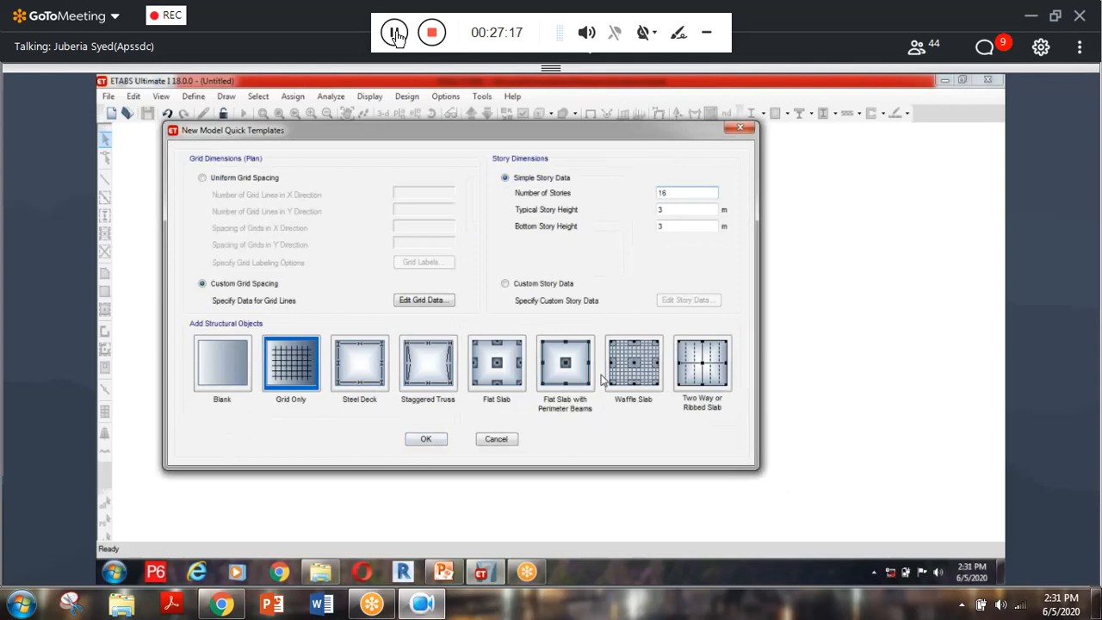
{"action": "left_click", "coordinate": [434, 441]}
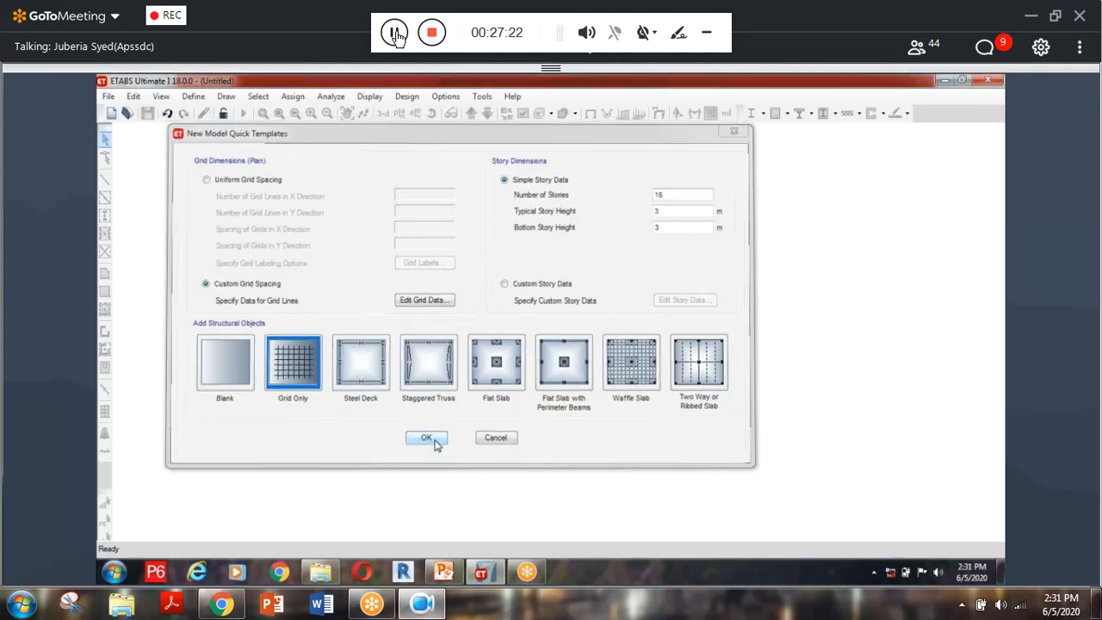
{"action": "left_click", "coordinate": [686, 373]}
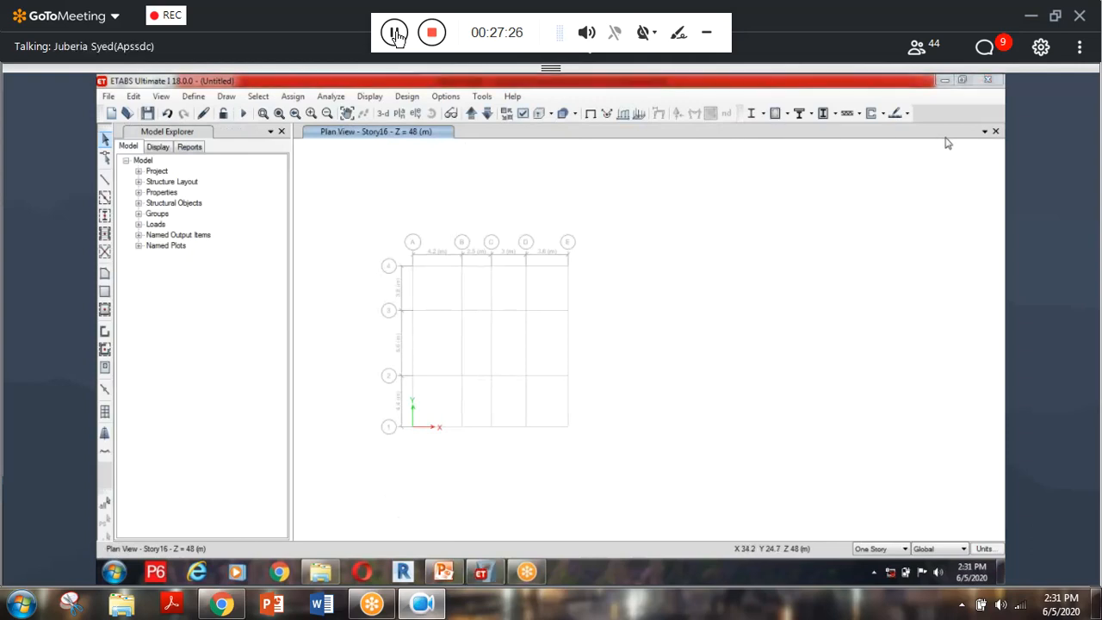
Try to show the new grid in a 3-D view window beside the Story16 plan view.
{"action": "left_click", "coordinate": [984, 131]}
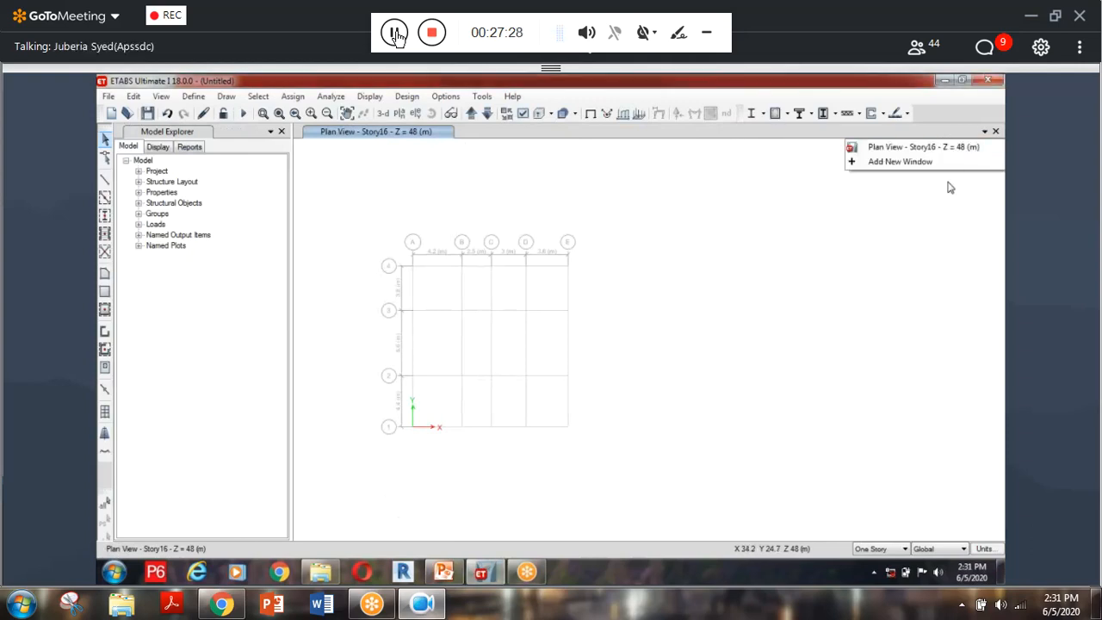
{"action": "left_click", "coordinate": [936, 161]}
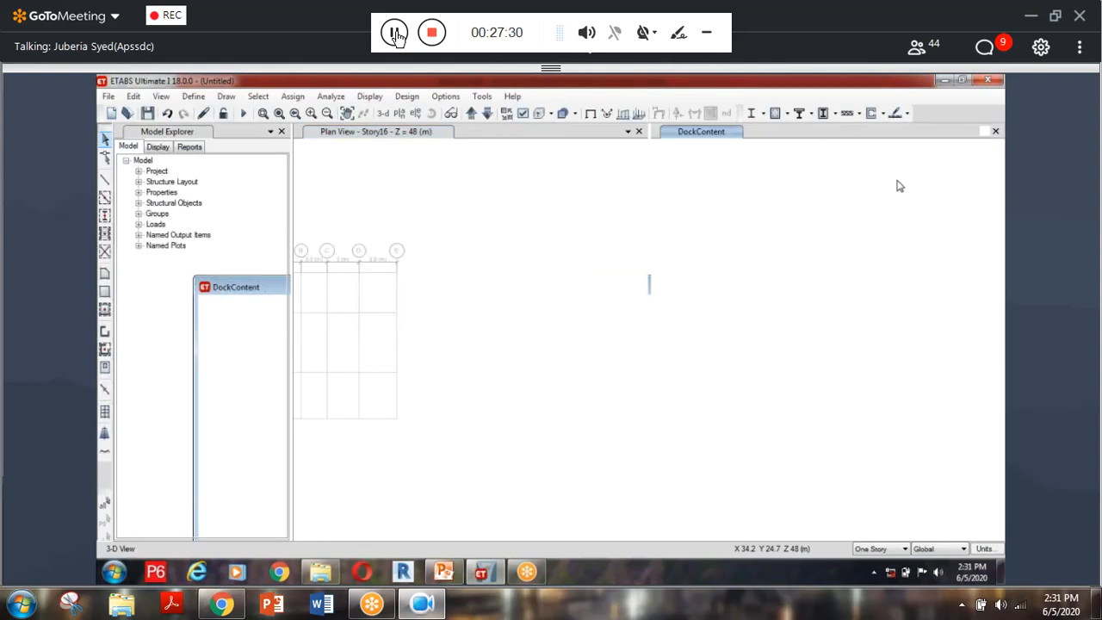
{"action": "left_click", "coordinate": [408, 305]}
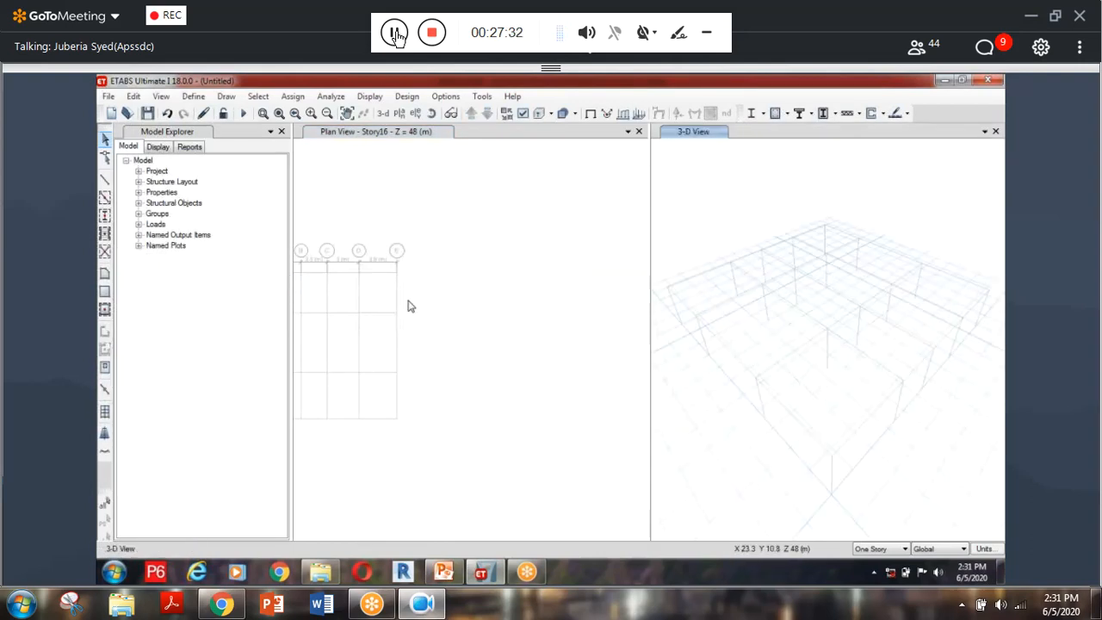
{"action": "right_click", "coordinate": [733, 223]}
{"action": "key", "text": "Escape"}
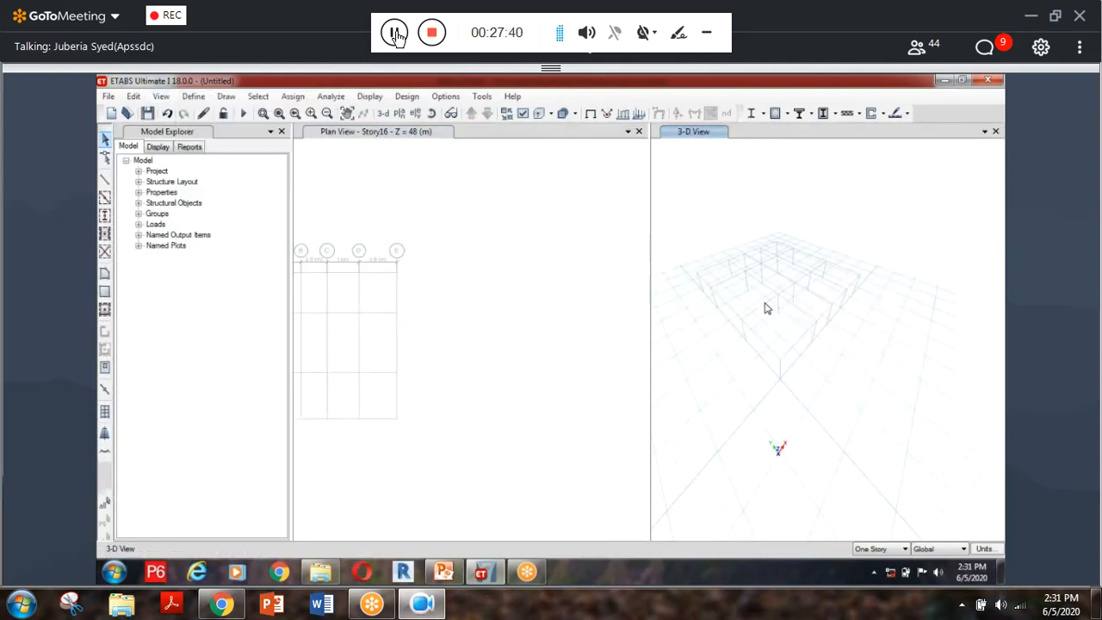
{"action": "left_click", "coordinate": [441, 350]}
{"action": "scroll", "coordinate": [520, 310], "scroll_direction": "down", "scroll_amount": 2}
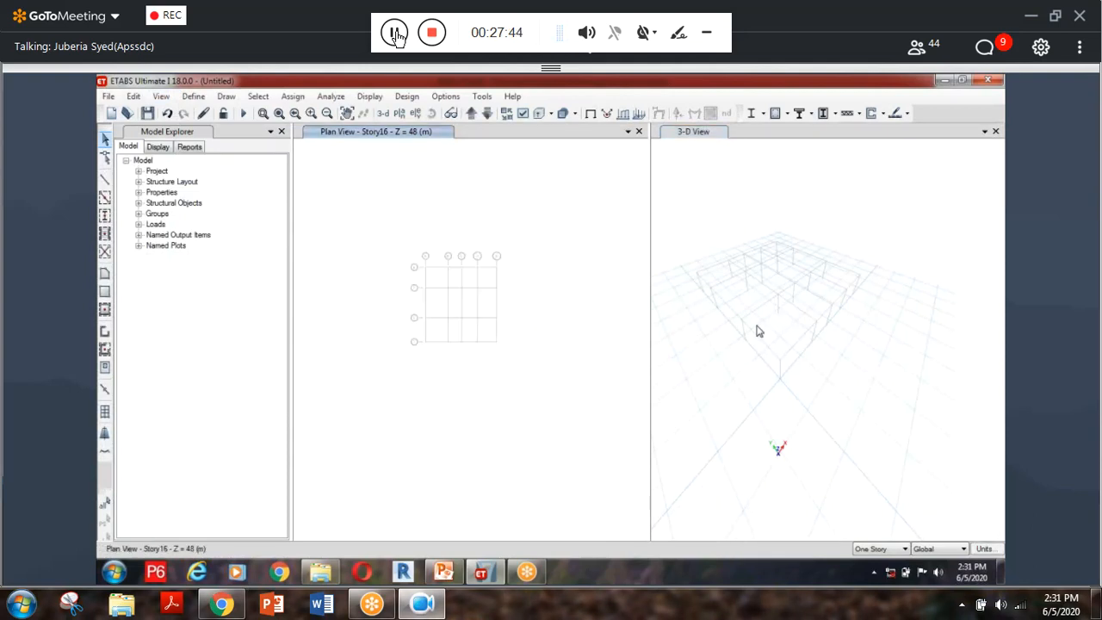
{"action": "left_click", "coordinate": [995, 132]}
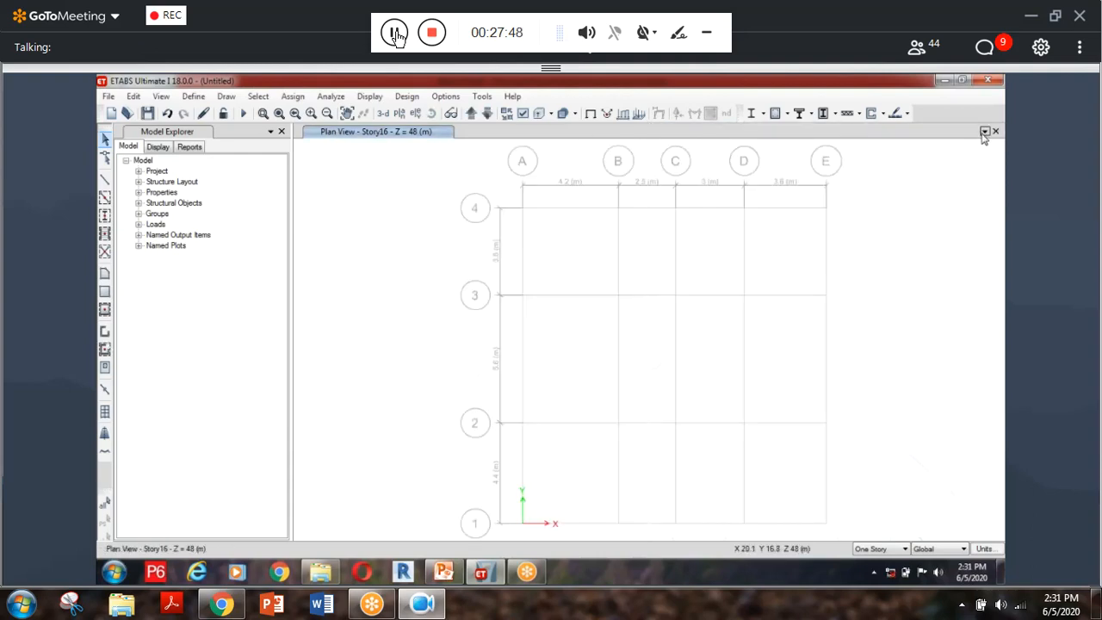
Try viewing the new grid in an added 3-D window, orbit it, and close that window again.
{"action": "left_click", "coordinate": [983, 131]}
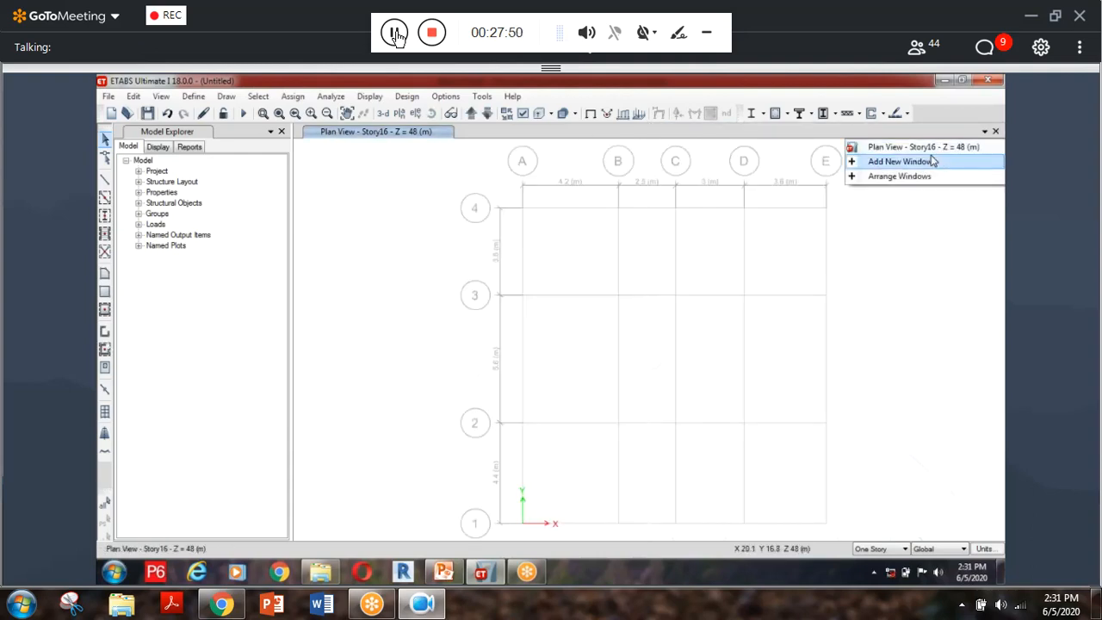
{"action": "left_click", "coordinate": [933, 161]}
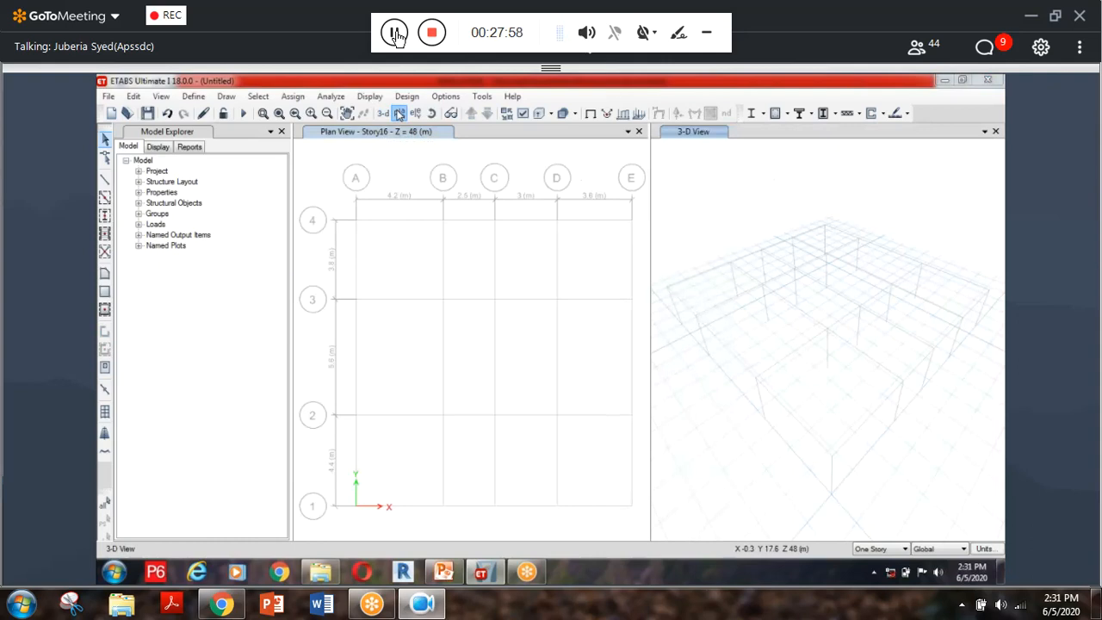
{"action": "left_click", "coordinate": [399, 114]}
{"action": "left_click", "coordinate": [597, 471]}
{"action": "left_click", "coordinate": [543, 471]}
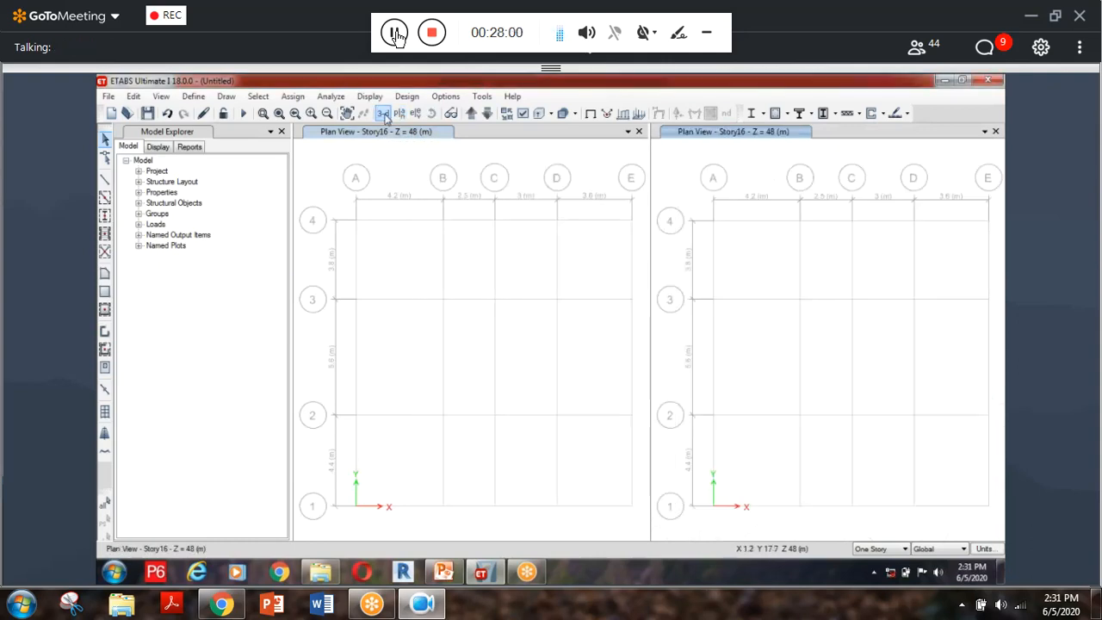
{"action": "left_click", "coordinate": [383, 114]}
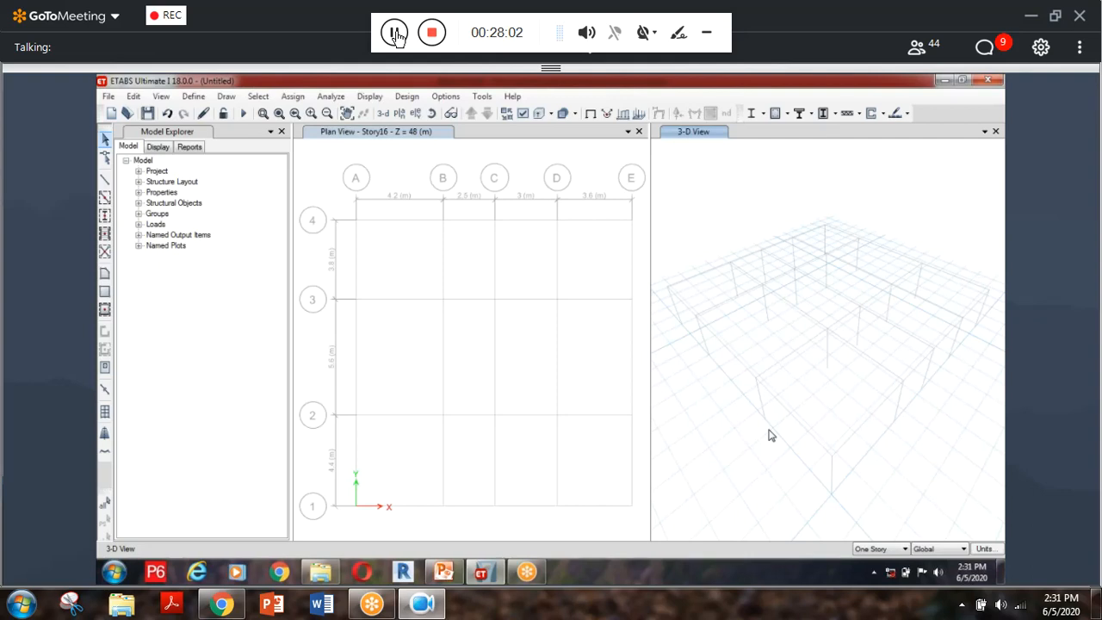
{"action": "mouse_move", "coordinate": [776, 409]}
{"action": "middle_mouse_down", "text": "shift"}
{"action": "mouse_move", "coordinate": [781, 396]}
{"action": "mouse_move", "coordinate": [780, 427]}
{"action": "middle_mouse_up", "text": "shift"}
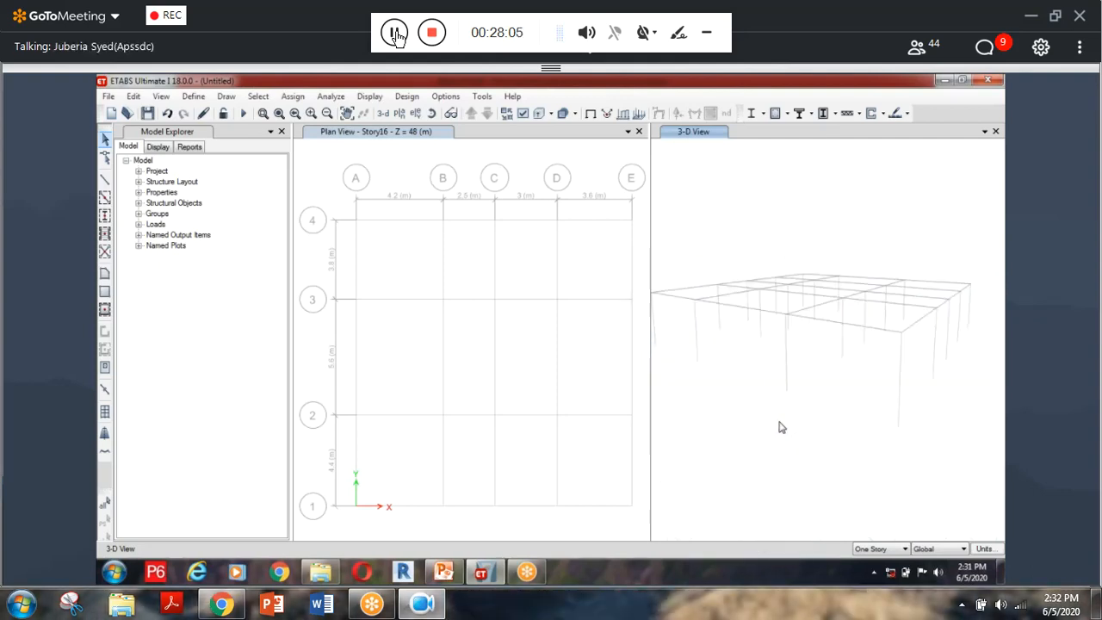
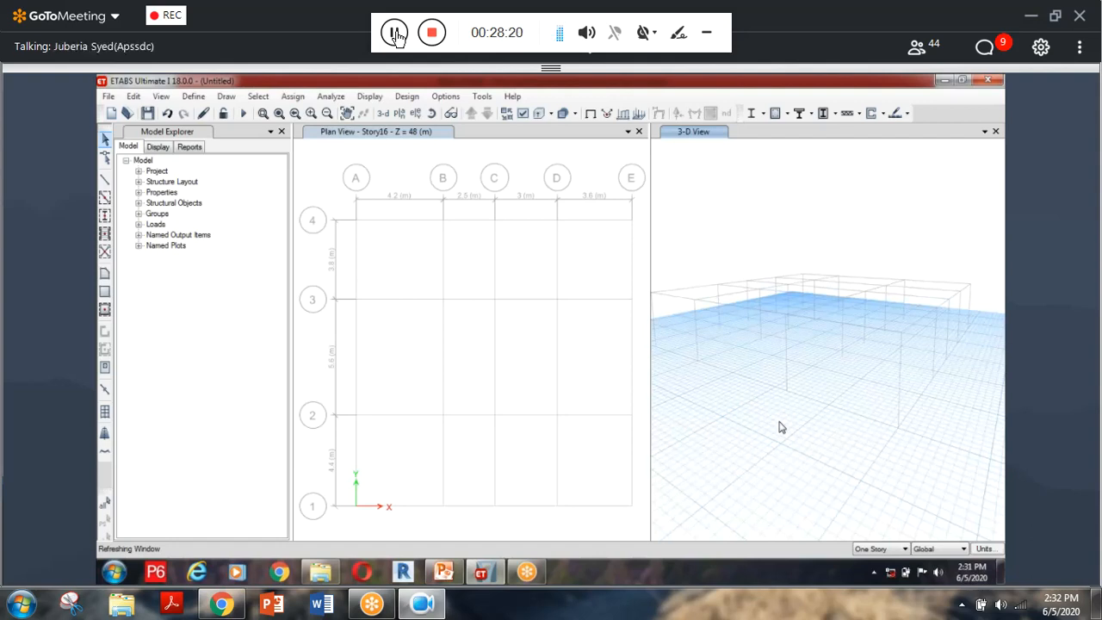
{"action": "left_click", "coordinate": [115, 97]}
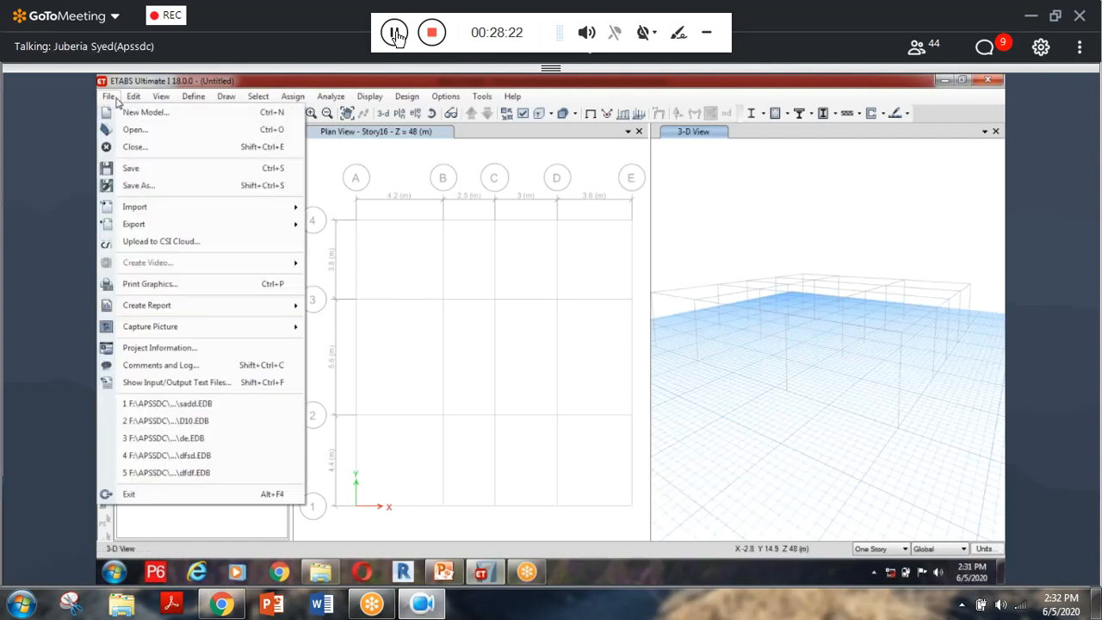
{"action": "left_click", "coordinate": [514, 478]}
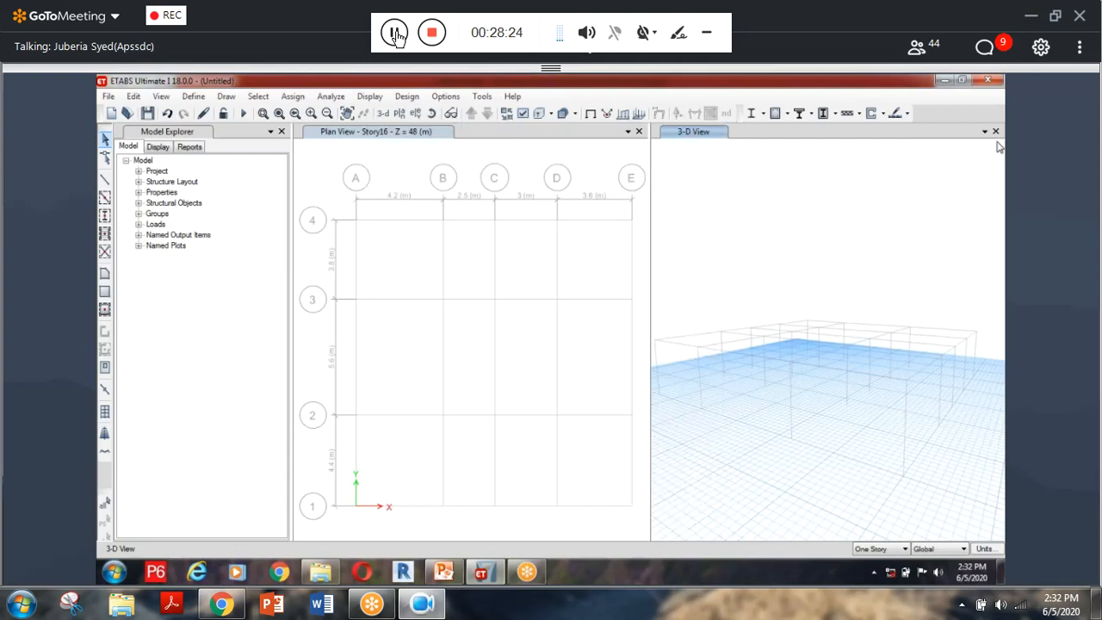
{"action": "left_click", "coordinate": [994, 132]}
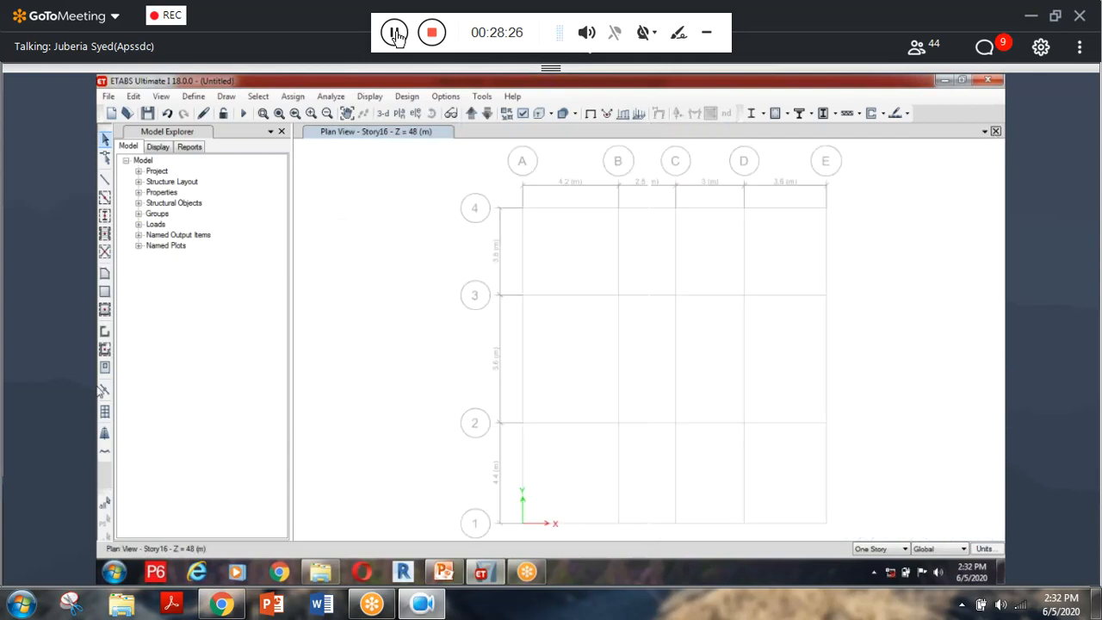
Examine the materials and the beam and column frame sections available in the new model.
{"action": "middle_click_drag", "start_coordinate": [763, 423], "coordinate": [721, 415]}
{"action": "left_click", "coordinate": [138, 194]}
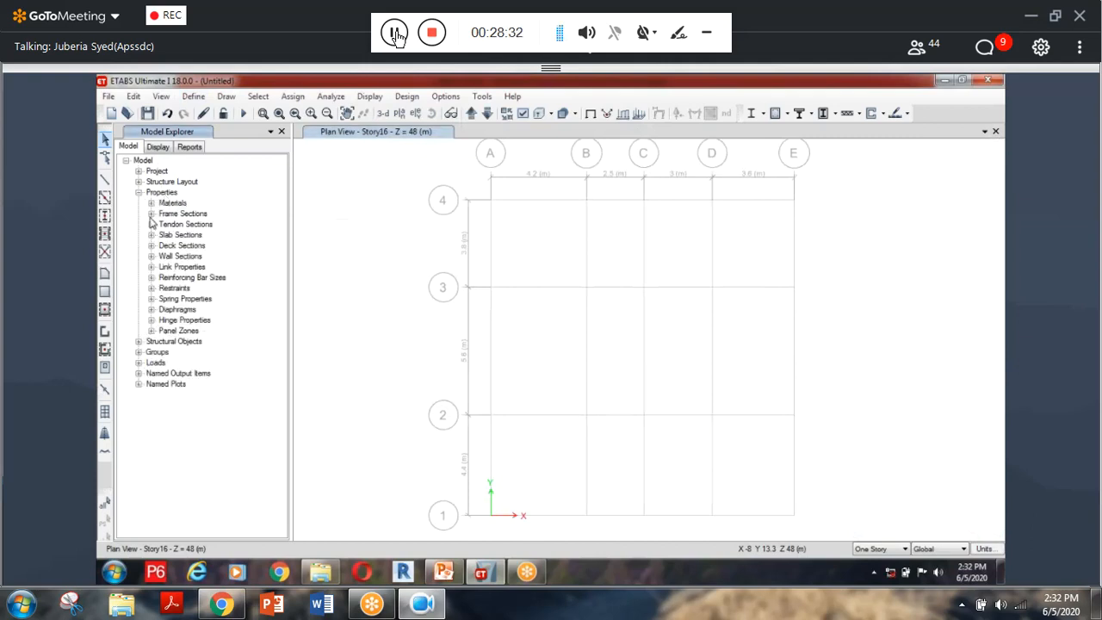
{"action": "left_click", "coordinate": [151, 202]}
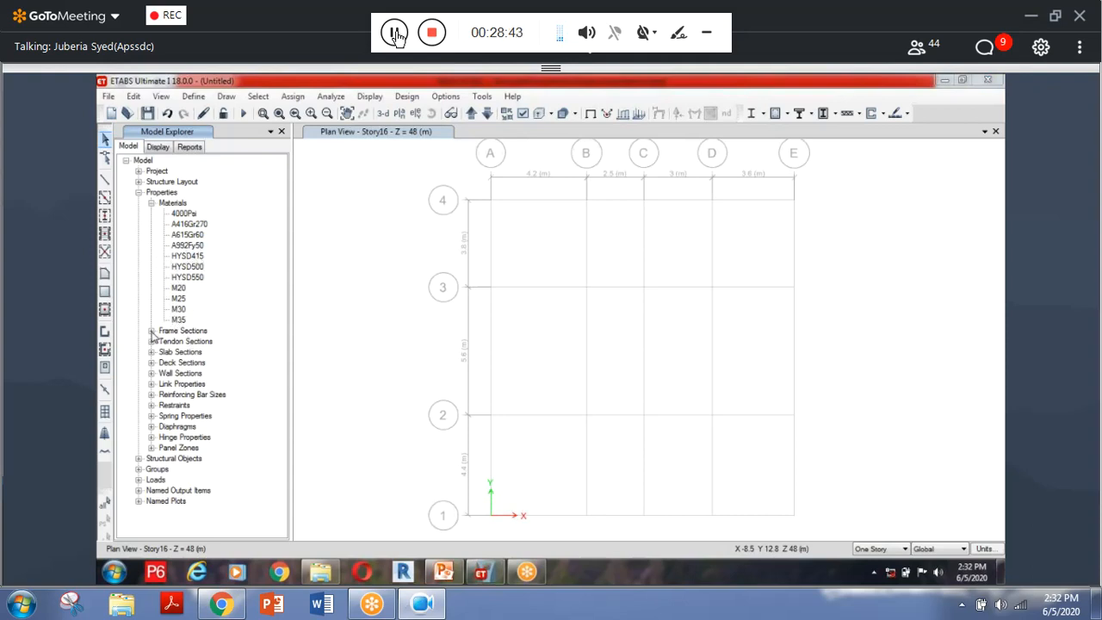
{"action": "left_click", "coordinate": [152, 331]}
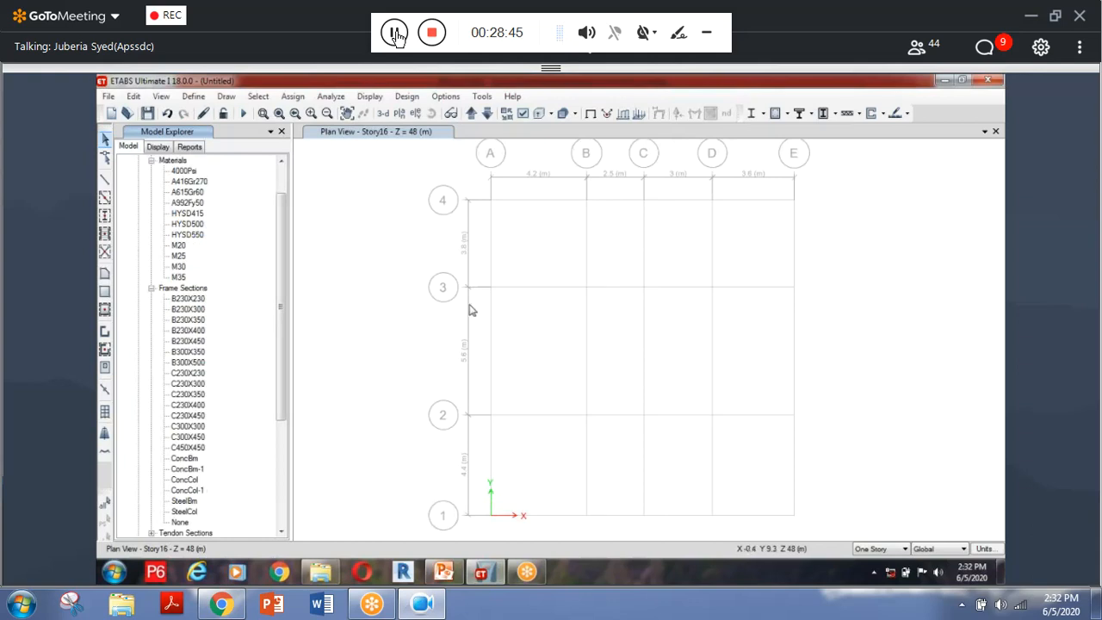
{"action": "left_click", "coordinate": [187, 299]}
{"action": "left_click", "coordinate": [189, 331]}
{"action": "left_click", "coordinate": [189, 373]}
{"action": "left_click", "coordinate": [198, 427]}
{"action": "left_click", "coordinate": [187, 352]}
{"action": "left_click", "coordinate": [187, 415]}
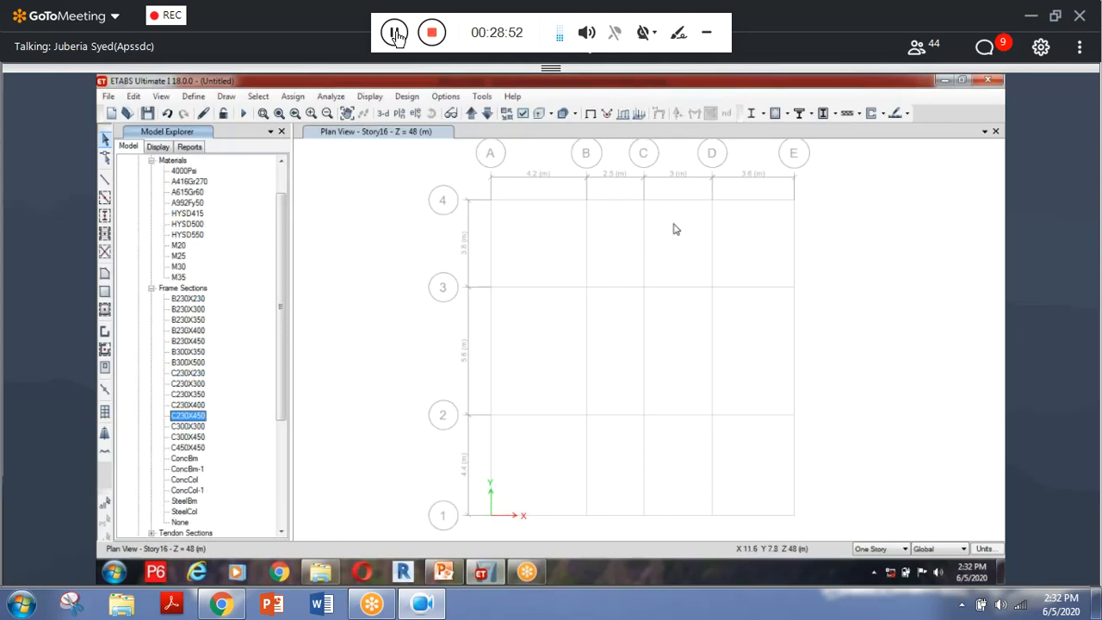
Inspect the property data of the frame section B230X300 and accept it without edits.
{"action": "left_click", "coordinate": [188, 310]}
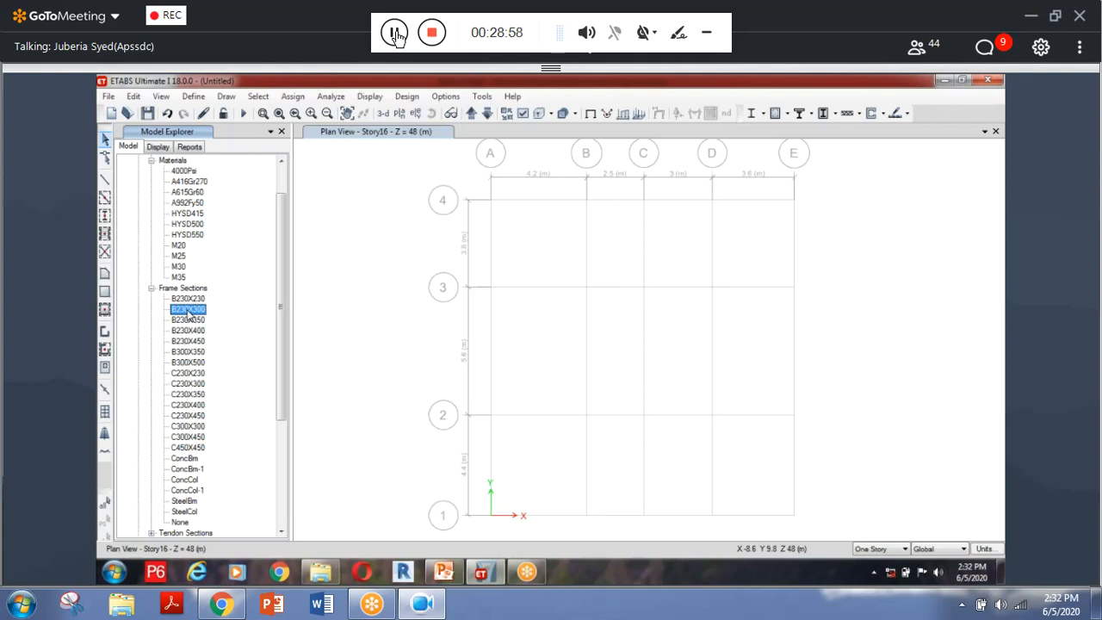
{"action": "double_click", "coordinate": [188, 309]}
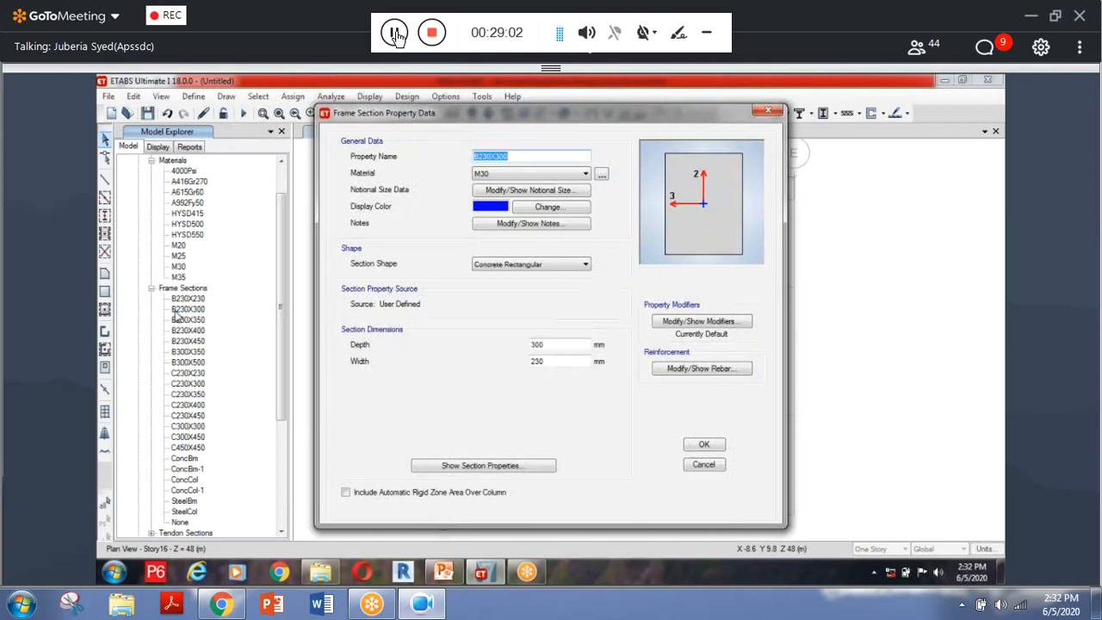
{"action": "left_click_drag", "start_coordinate": [448, 113], "coordinate": [377, 119]}
{"action": "left_click", "coordinate": [446, 163]}
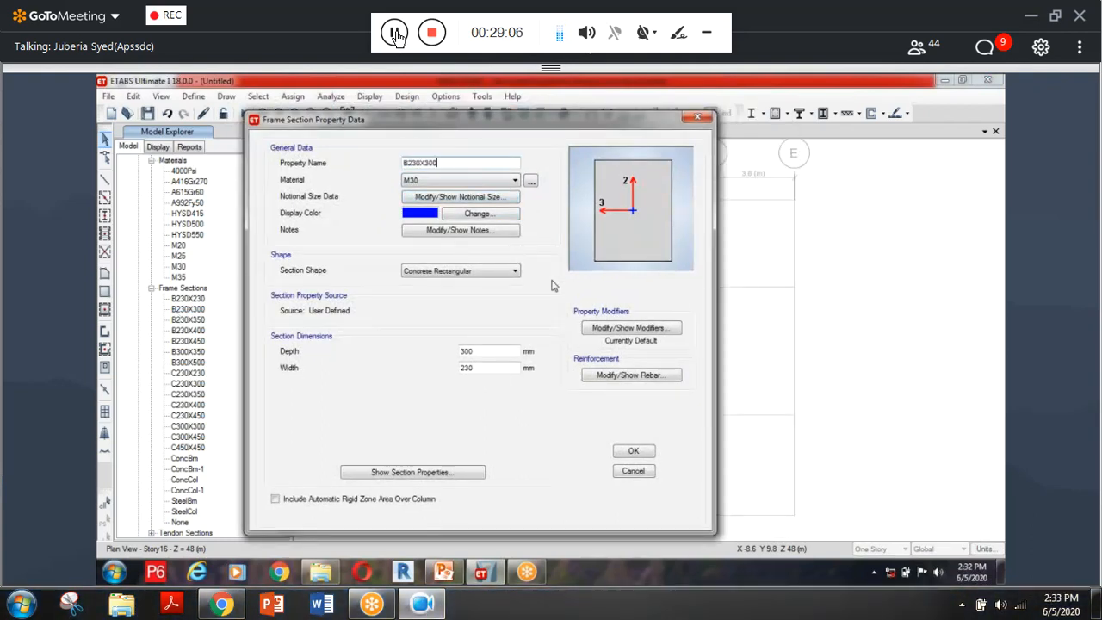
{"action": "left_click", "coordinate": [634, 451]}
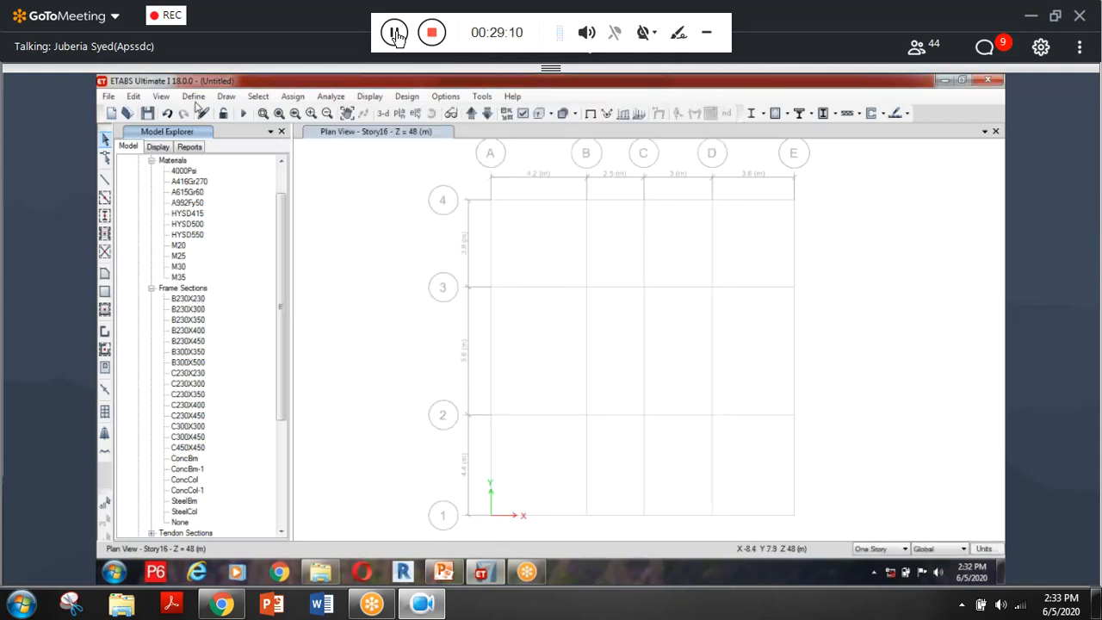
{"action": "left_click", "coordinate": [194, 96]}
{"action": "mouse_move", "coordinate": [209, 133]}
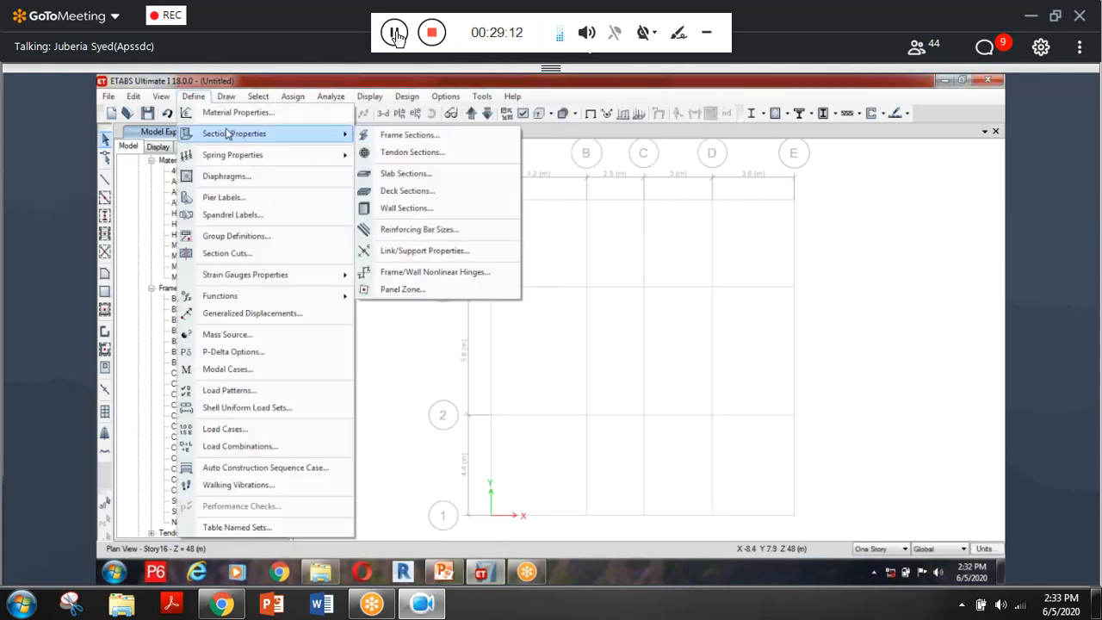
{"action": "left_click", "coordinate": [426, 138]}
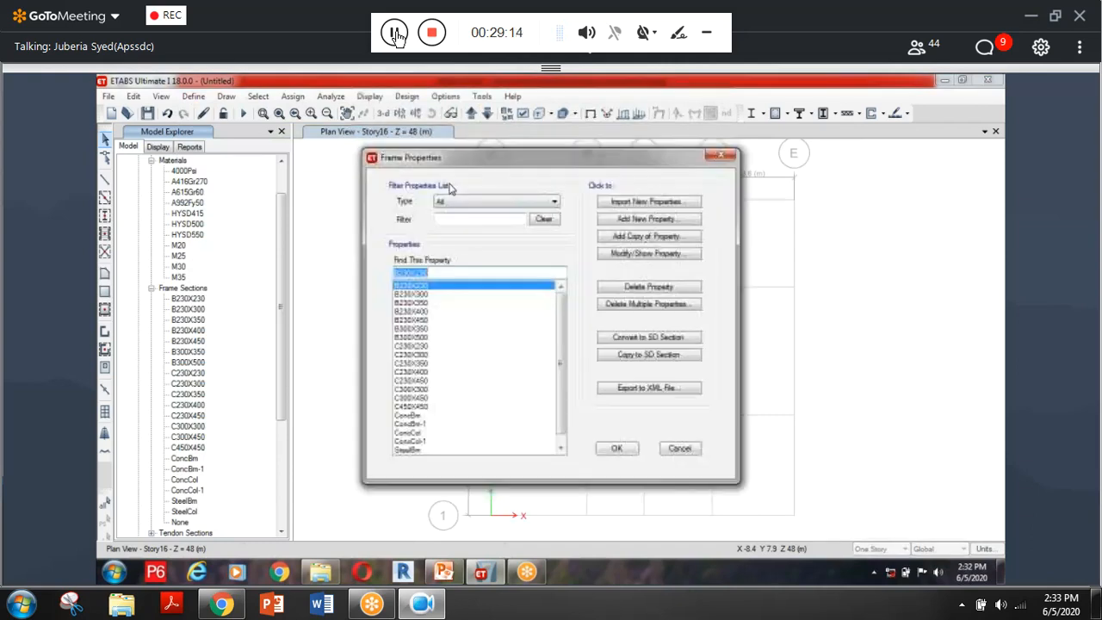
{"action": "left_click", "coordinate": [646, 219]}
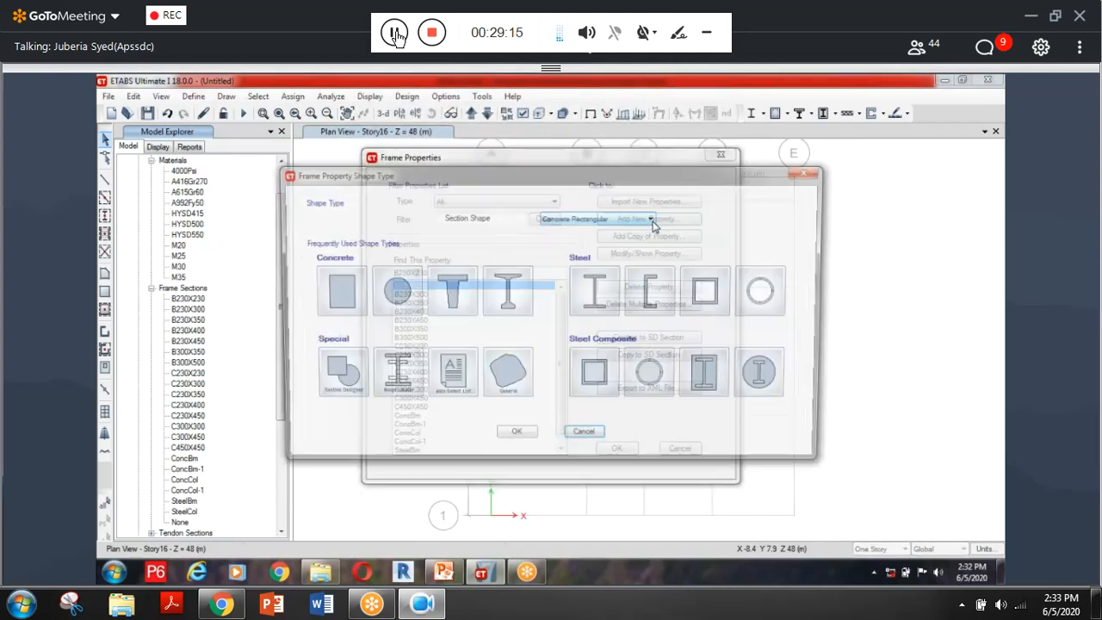
{"action": "left_click", "coordinate": [583, 437]}
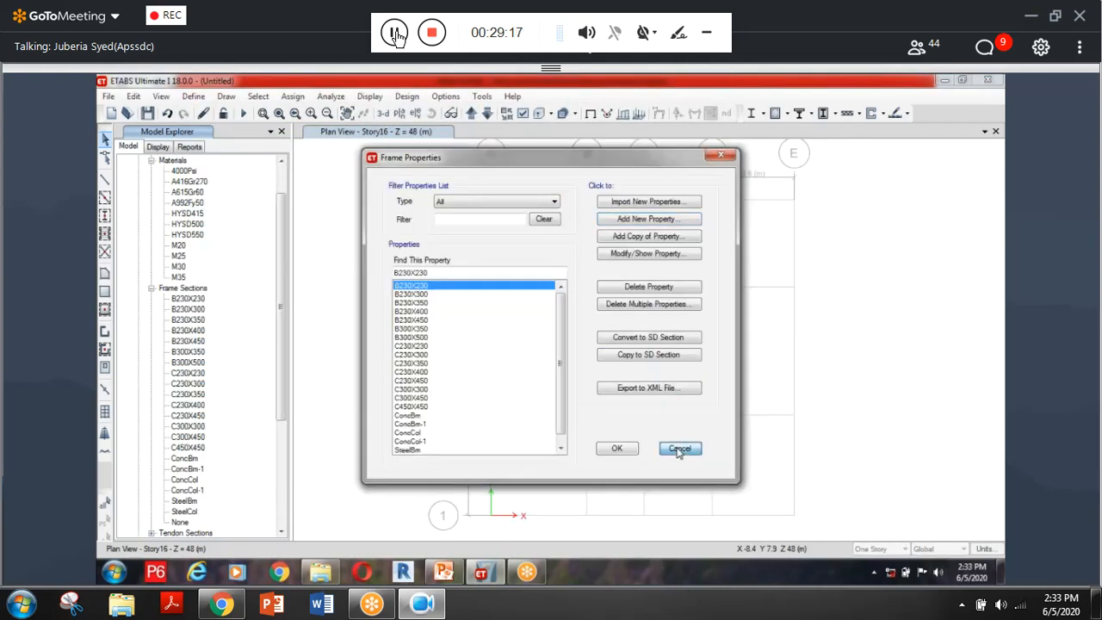
{"action": "left_click", "coordinate": [678, 448]}
Draw B230X300 beams along all grid lines of the plan, applied to All Stories.
{"action": "scroll", "coordinate": [488, 408], "scroll_direction": "down", "scroll_amount": 5}
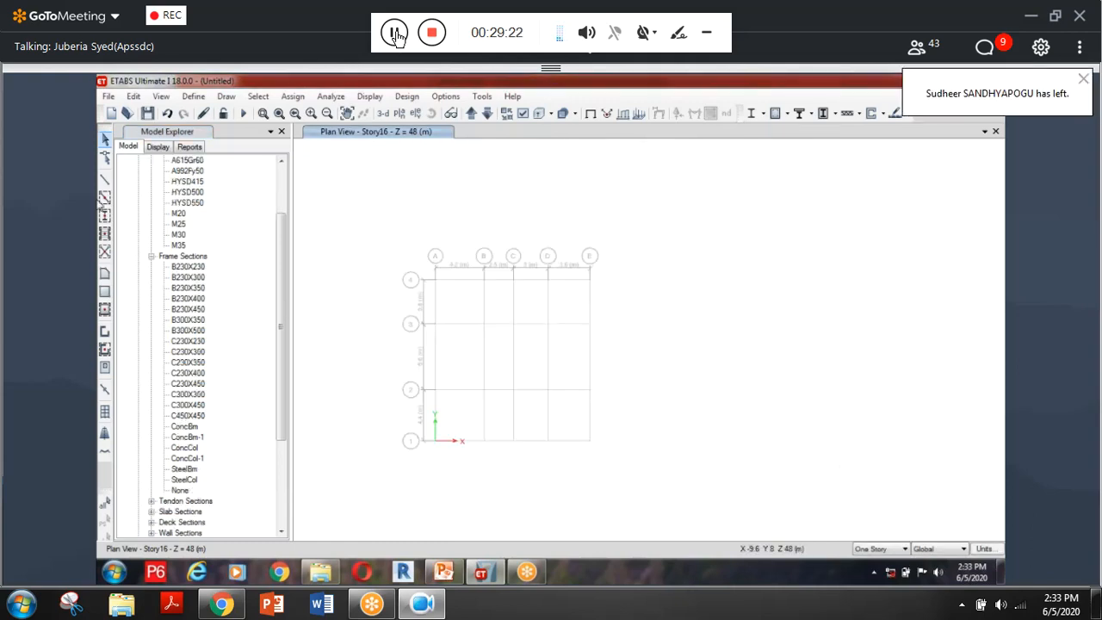
{"action": "left_click", "coordinate": [104, 197]}
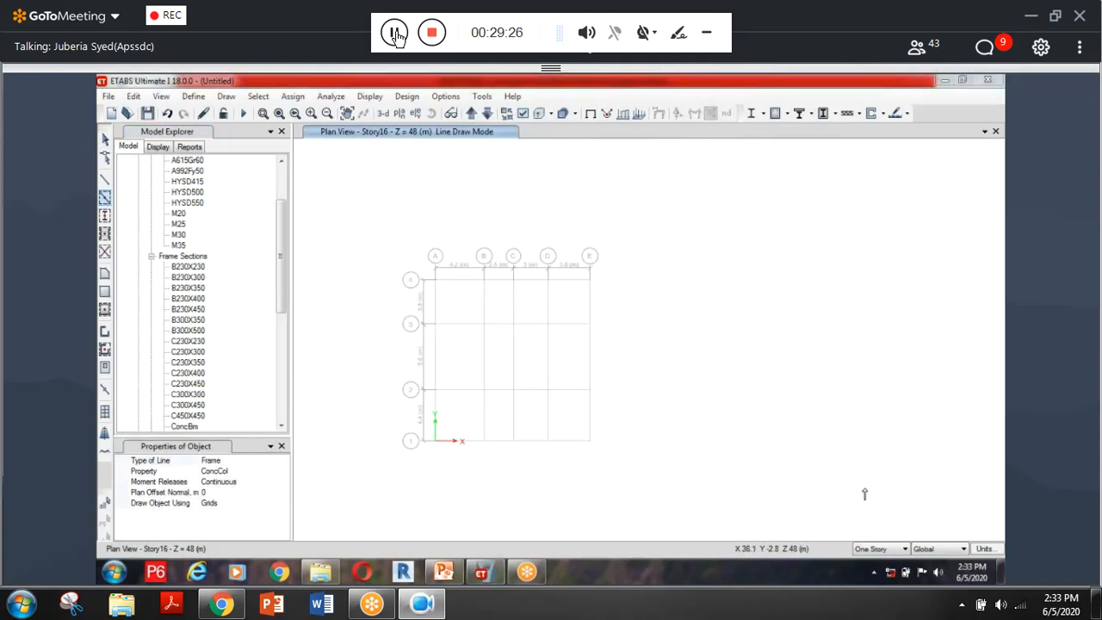
{"action": "left_click", "coordinate": [885, 550]}
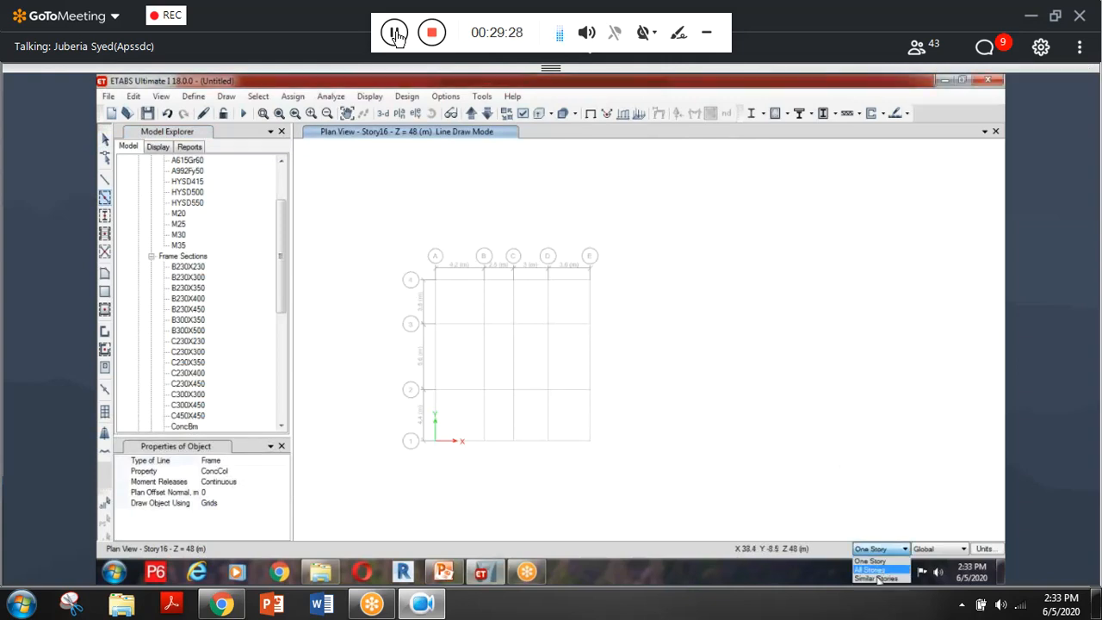
{"action": "left_click", "coordinate": [876, 571]}
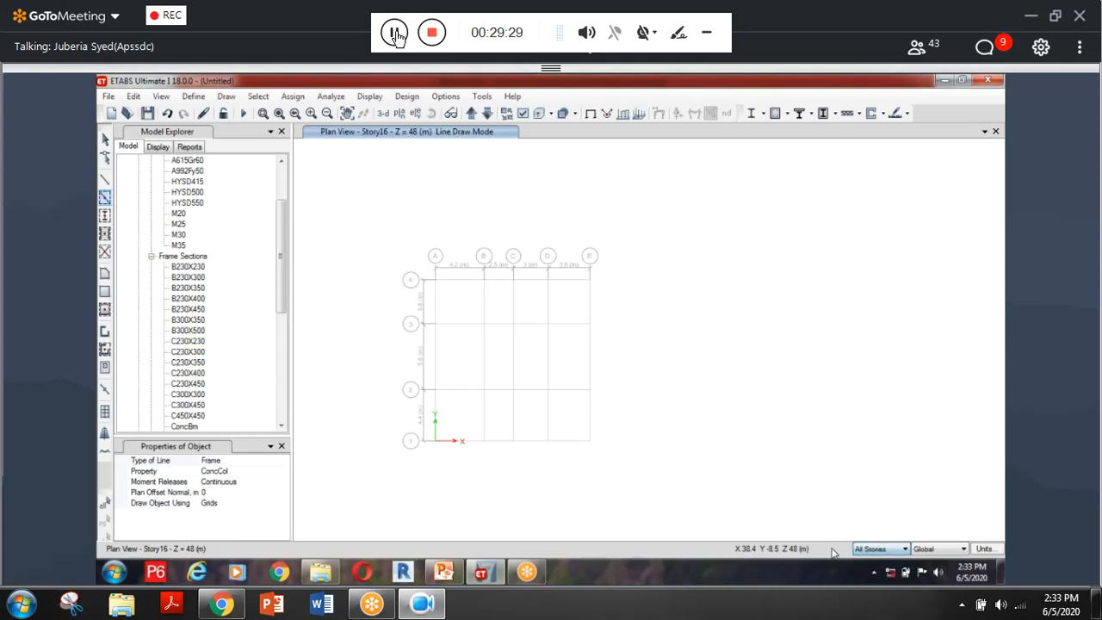
{"action": "left_click", "coordinate": [269, 472]}
{"action": "left_click", "coordinate": [284, 472]}
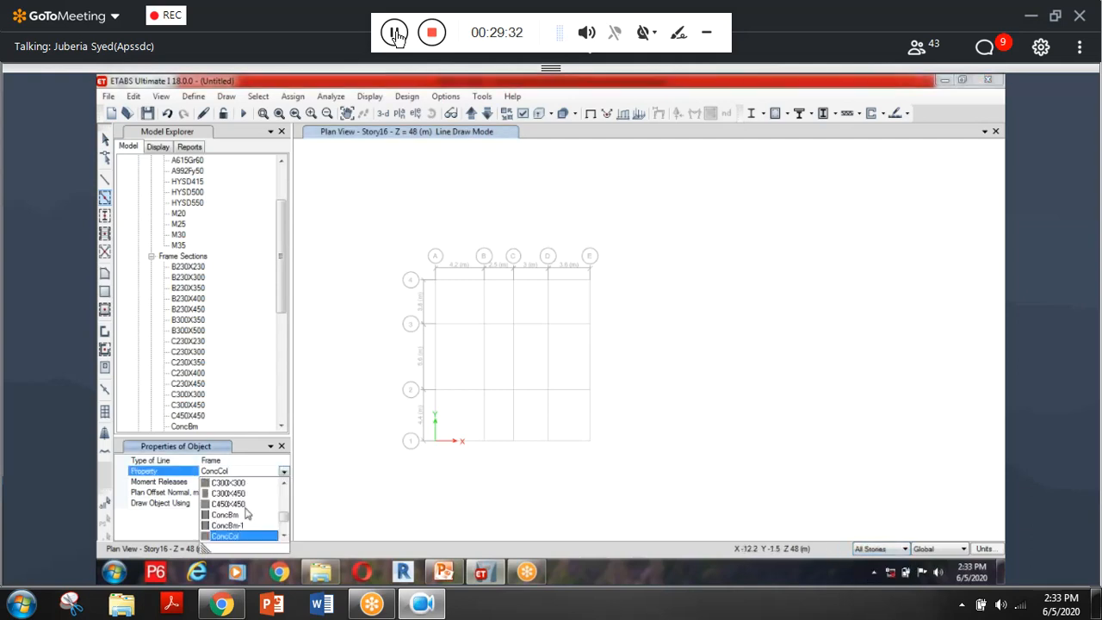
{"action": "scroll", "coordinate": [246, 514], "scroll_direction": "up", "scroll_amount": 2}
{"action": "scroll", "coordinate": [247, 512], "scroll_direction": "up", "scroll_amount": 2}
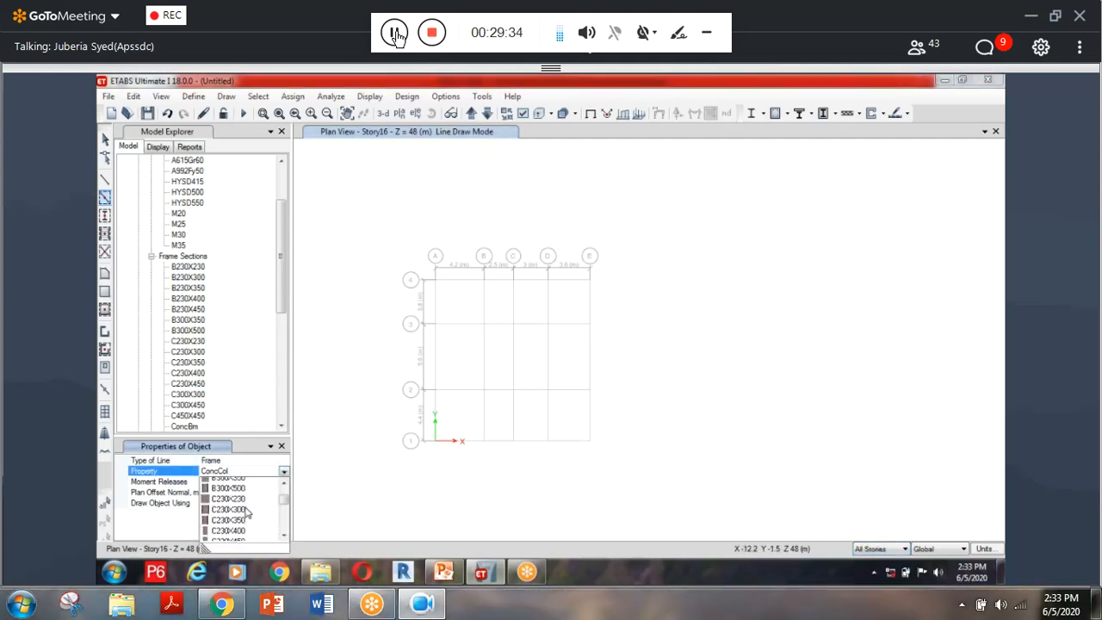
{"action": "left_click", "coordinate": [247, 502]}
{"action": "mouse_move", "coordinate": [368, 234]}
{"action": "left_mouse_down"}
{"action": "mouse_move", "coordinate": [597, 457]}
{"action": "mouse_move", "coordinate": [635, 463]}
{"action": "left_mouse_up"}
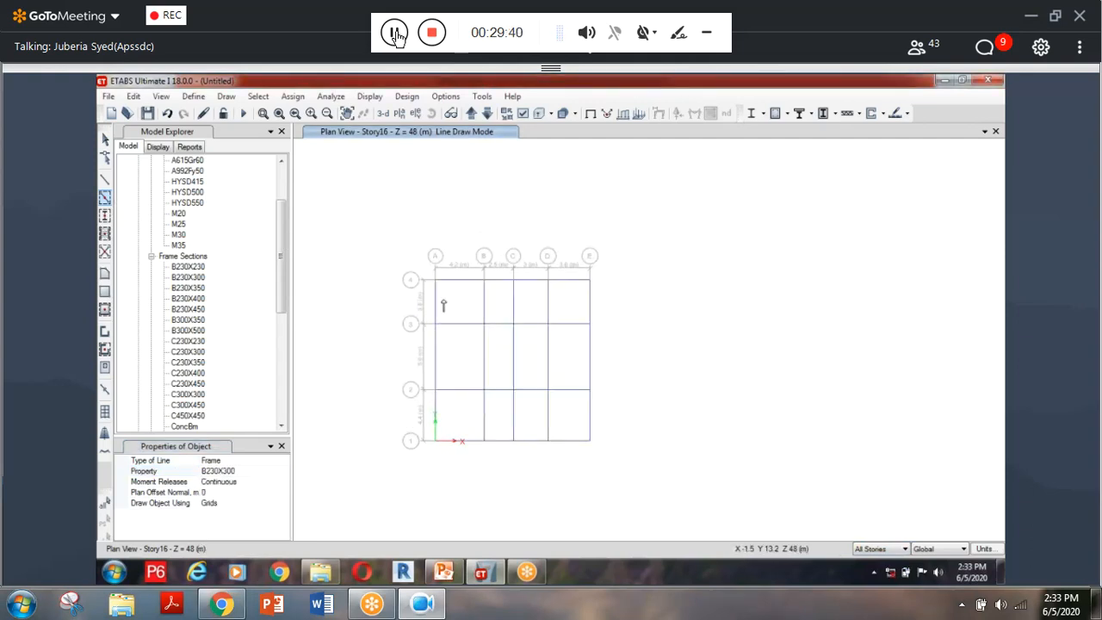
{"action": "key", "text": "Escape"}
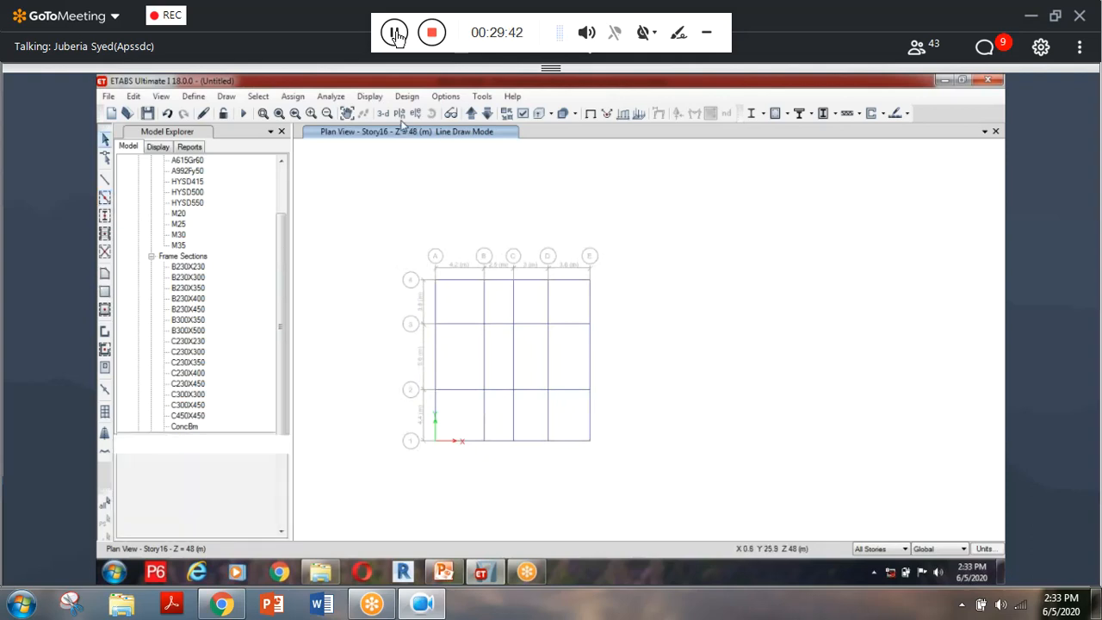
Check the beams in the default 3-D view and return to the Story16 plan view.
{"action": "left_click", "coordinate": [383, 114]}
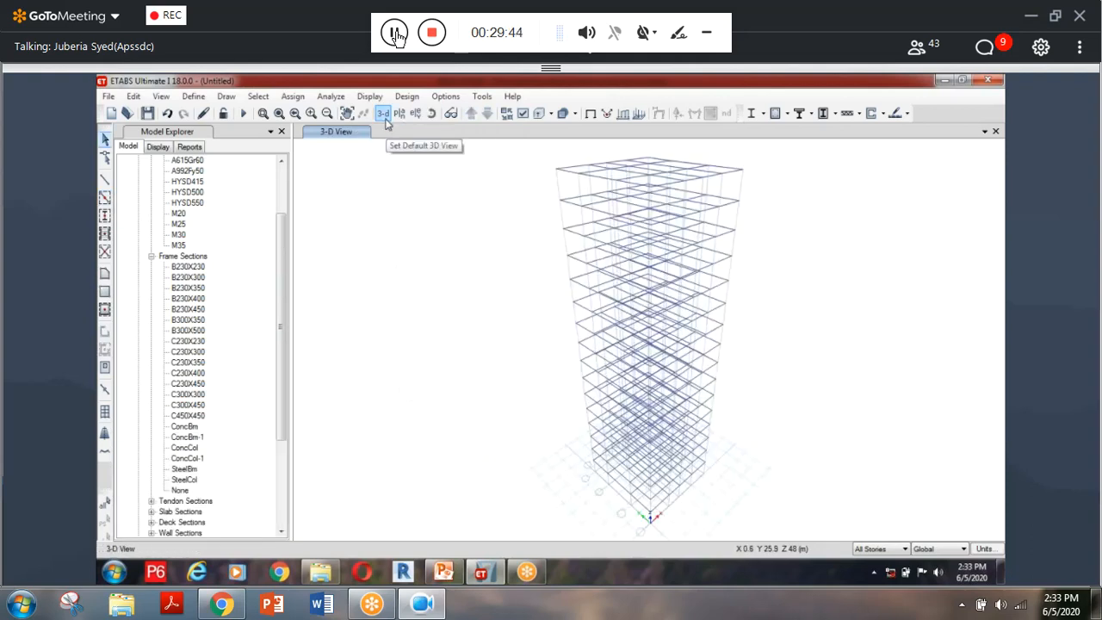
{"action": "left_click", "coordinate": [399, 112]}
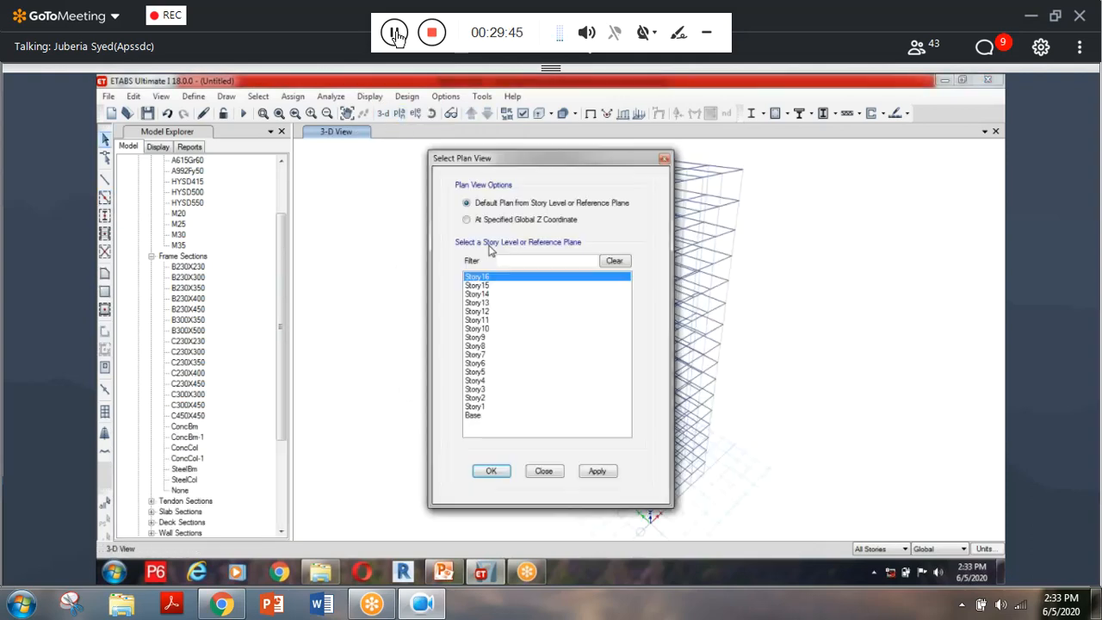
{"action": "left_click", "coordinate": [597, 471]}
{"action": "left_click", "coordinate": [492, 472]}
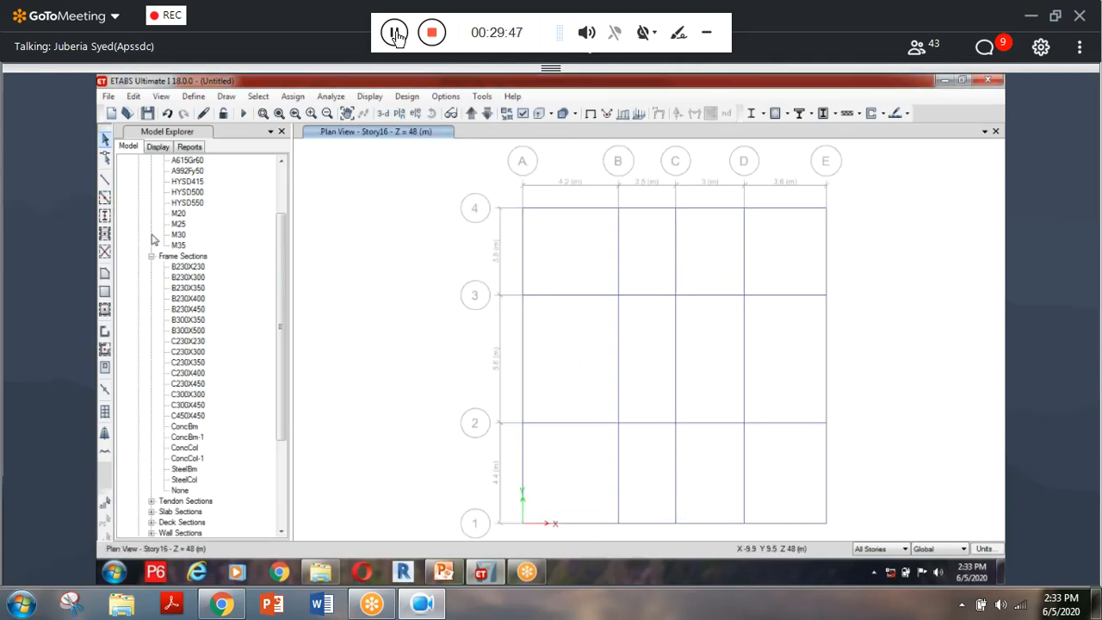
Quick-draw C300X300 columns at every grid intersection of the plan, applied to All Stories.
{"action": "left_click", "coordinate": [105, 214]}
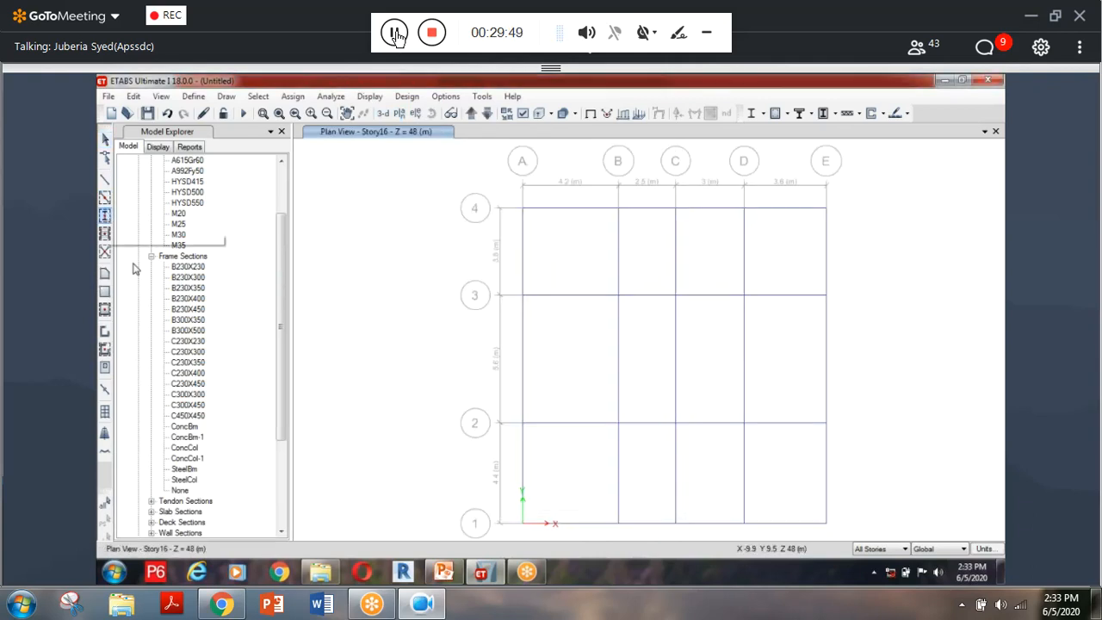
{"action": "left_click", "coordinate": [275, 462]}
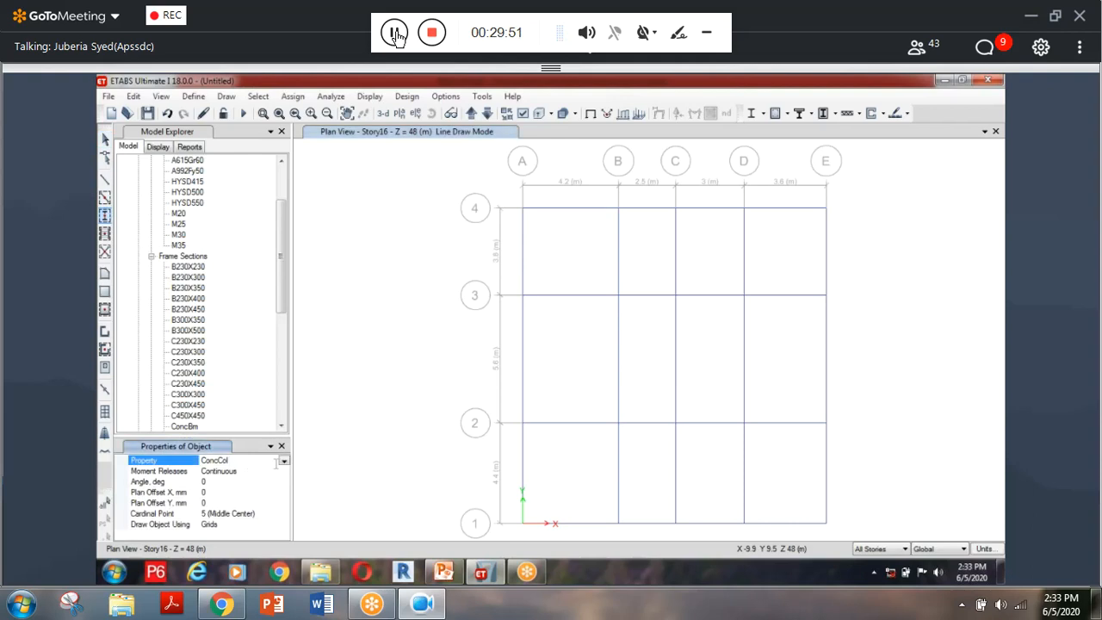
{"action": "left_click", "coordinate": [283, 461]}
{"action": "scroll", "coordinate": [256, 496], "scroll_direction": "up", "scroll_amount": 1}
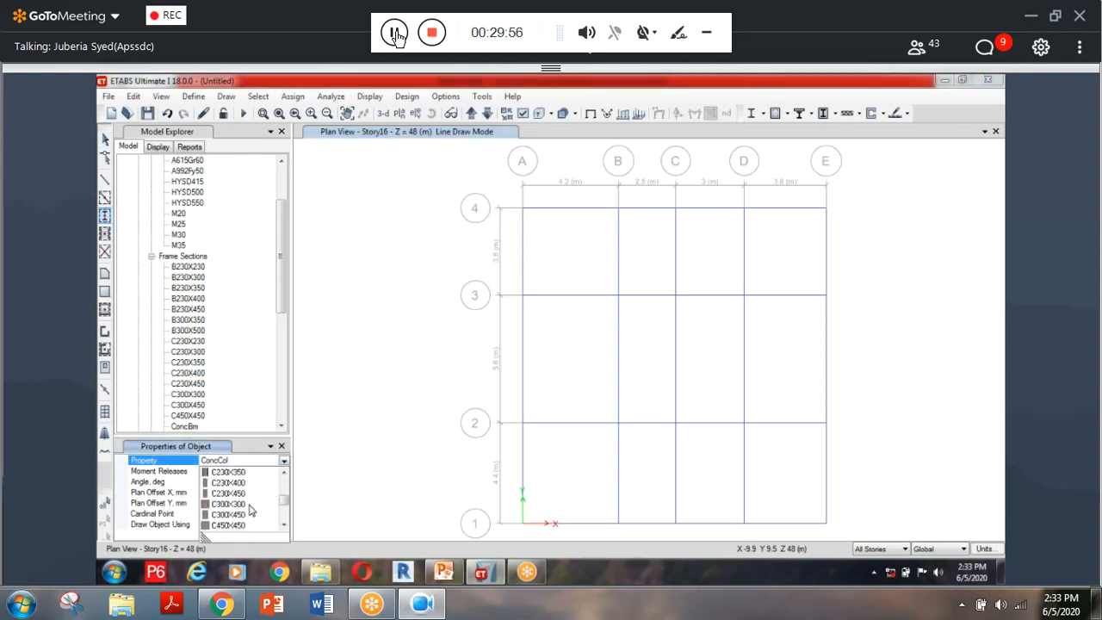
{"action": "left_click", "coordinate": [231, 504]}
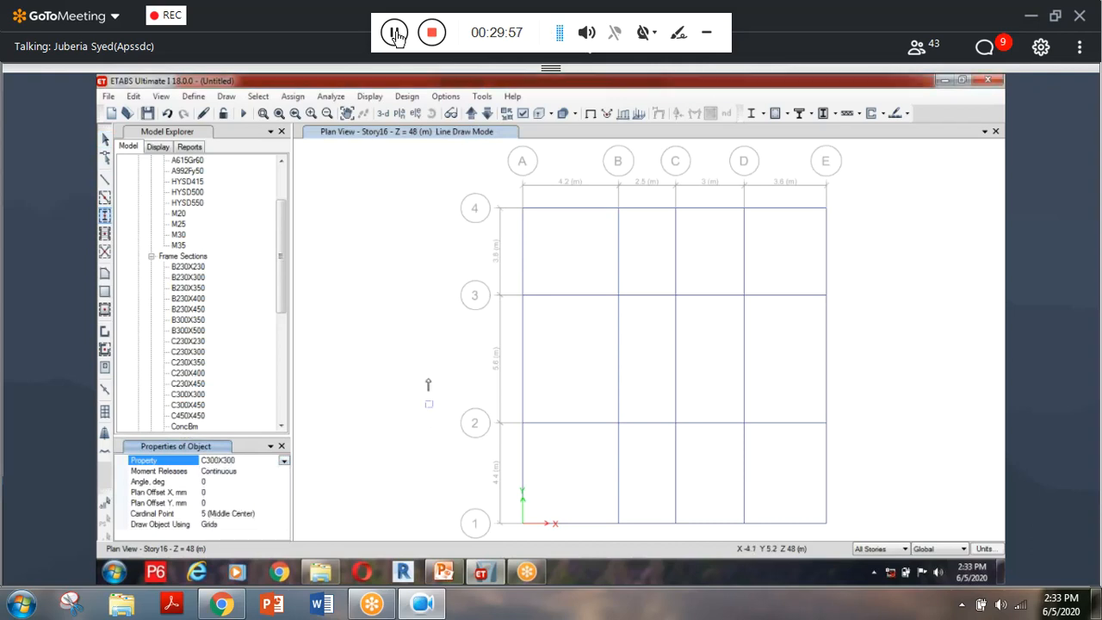
{"action": "mouse_move", "coordinate": [458, 168]}
{"action": "left_mouse_down"}
{"action": "mouse_move", "coordinate": [531, 283]}
{"action": "mouse_move", "coordinate": [932, 541]}
{"action": "left_mouse_up"}
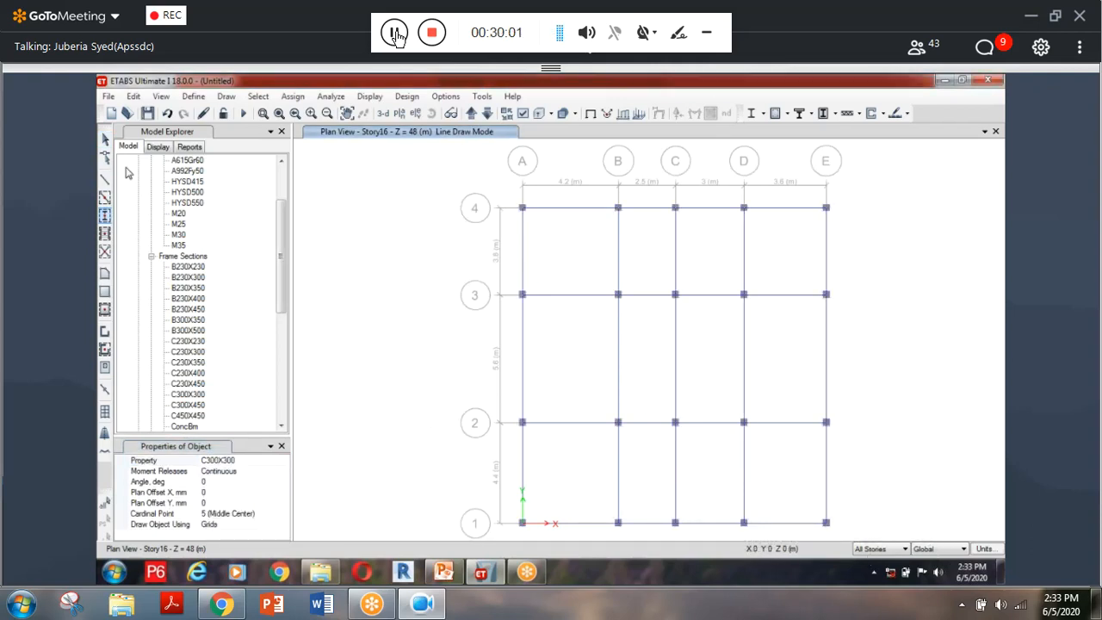
Quick-draw Slab120 floor panels over all grid bays of the plan, applied to All Stories.
{"action": "left_click", "coordinate": [105, 310]}
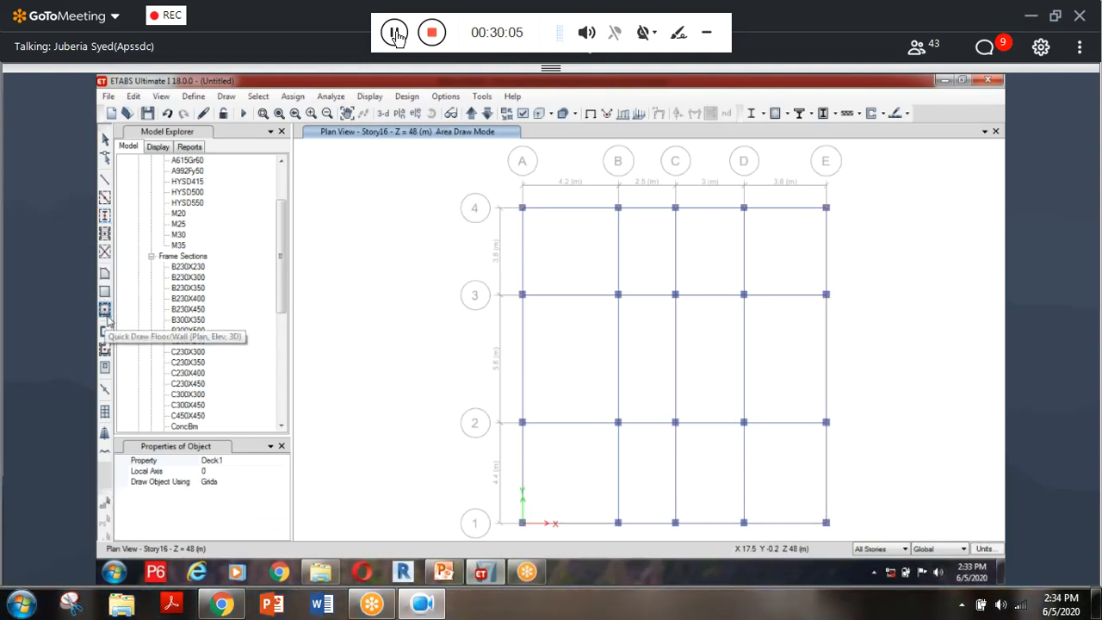
{"action": "left_click", "coordinate": [283, 461]}
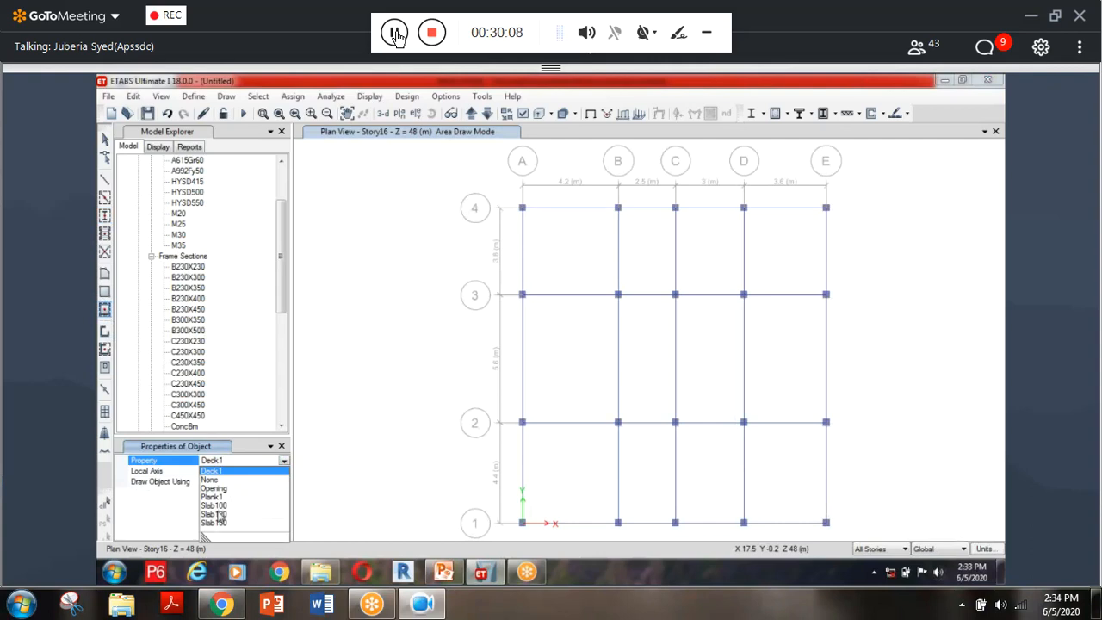
{"action": "left_click", "coordinate": [223, 515]}
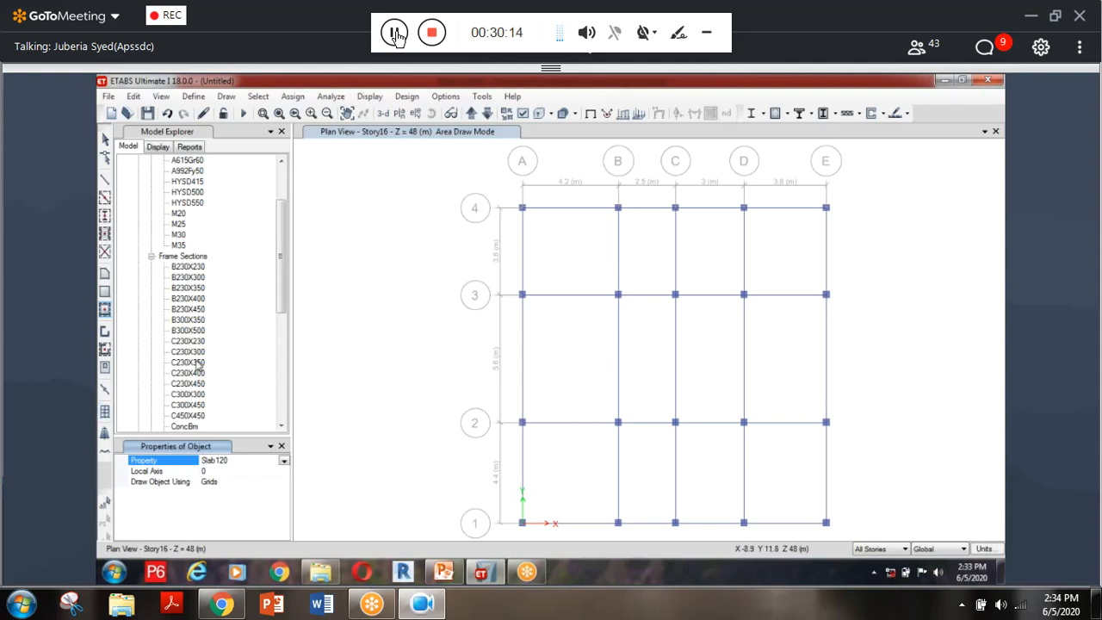
{"action": "mouse_move", "coordinate": [463, 180]}
{"action": "left_mouse_down"}
{"action": "mouse_move", "coordinate": [504, 248]}
{"action": "mouse_move", "coordinate": [679, 434]}
{"action": "mouse_move", "coordinate": [852, 541]}
{"action": "left_mouse_up"}
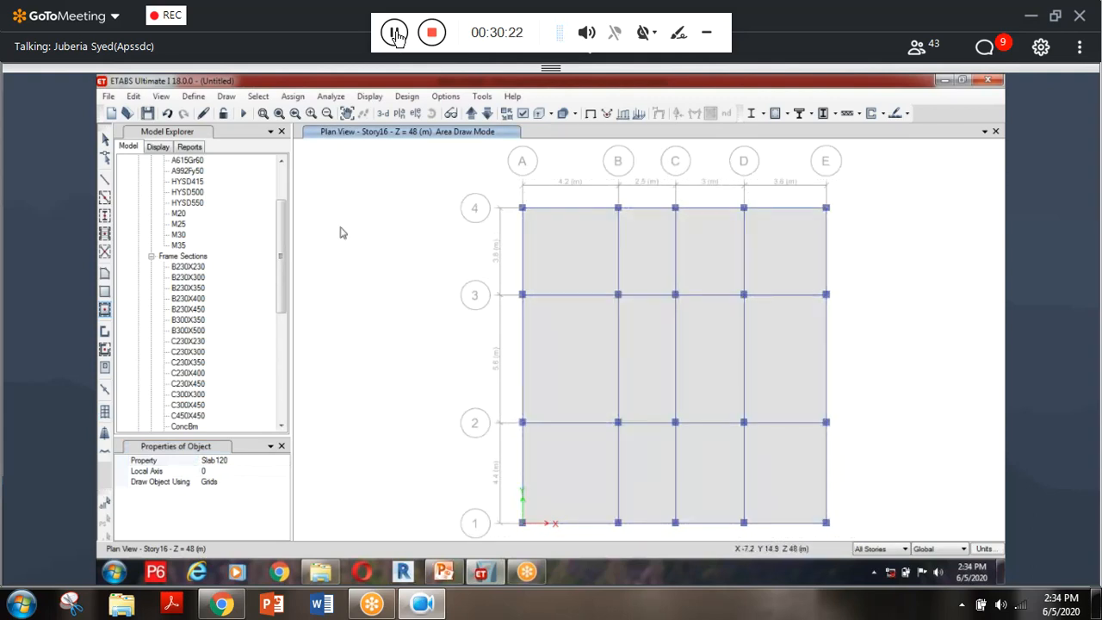
{"action": "key", "text": "Escape"}
Inspect the columns and slabs in the 3-D view, looking closely at the base of the tower.
{"action": "left_click", "coordinate": [383, 113]}
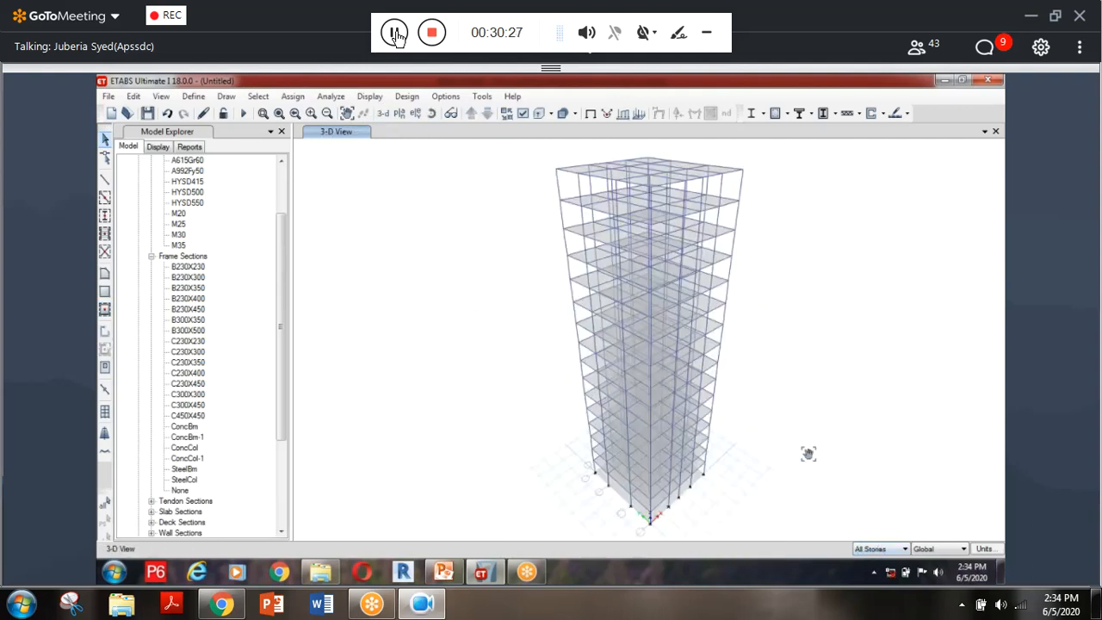
{"action": "scroll", "coordinate": [714, 438], "scroll_direction": "up", "scroll_amount": 3}
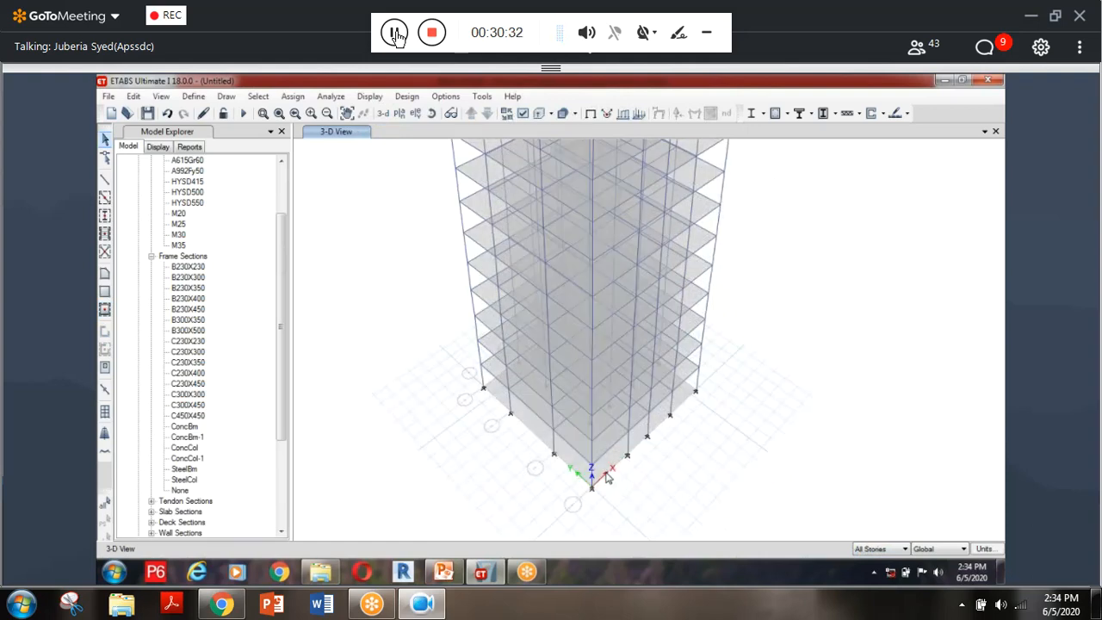
{"action": "left_click", "coordinate": [383, 112]}
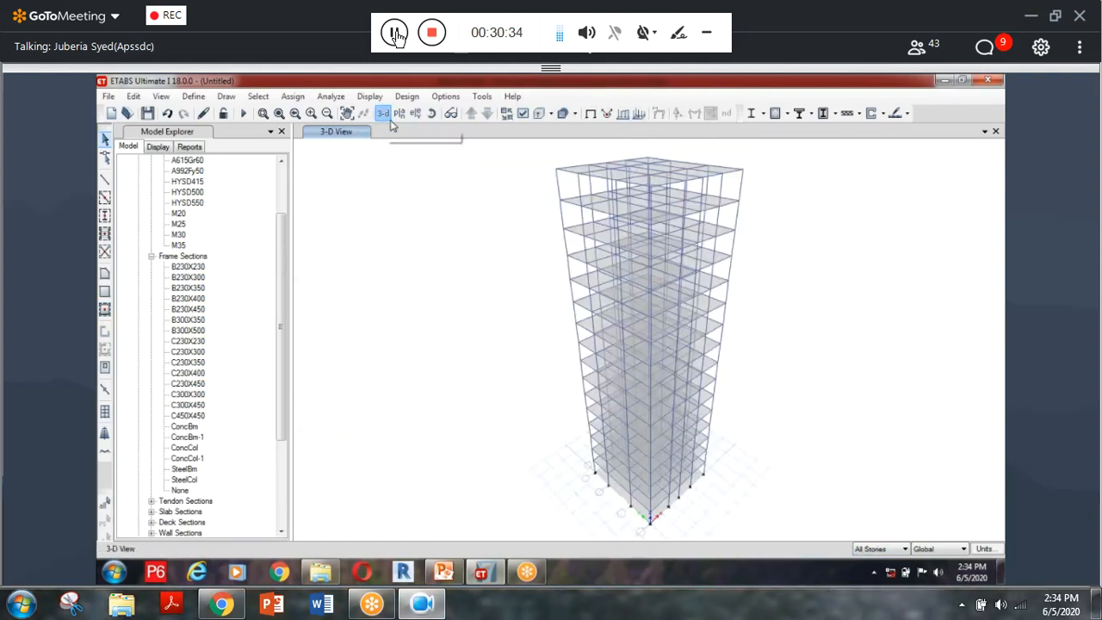
Show the Story1 plan, switch to the Base plan, and restrict operations to One Story.
{"action": "left_click", "coordinate": [398, 113]}
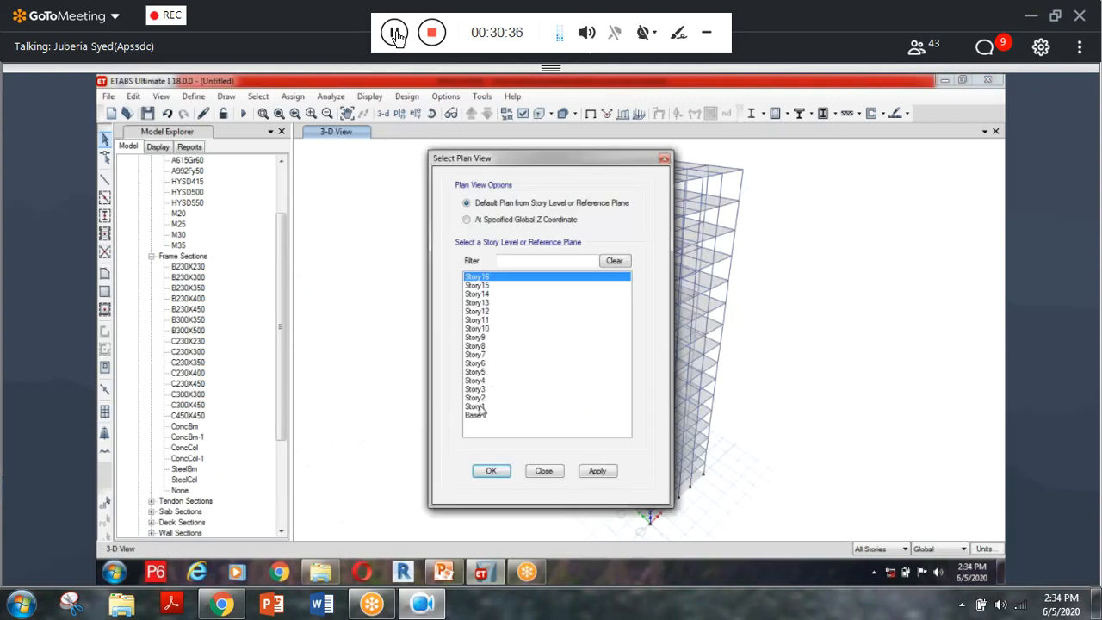
{"action": "left_click", "coordinate": [478, 406]}
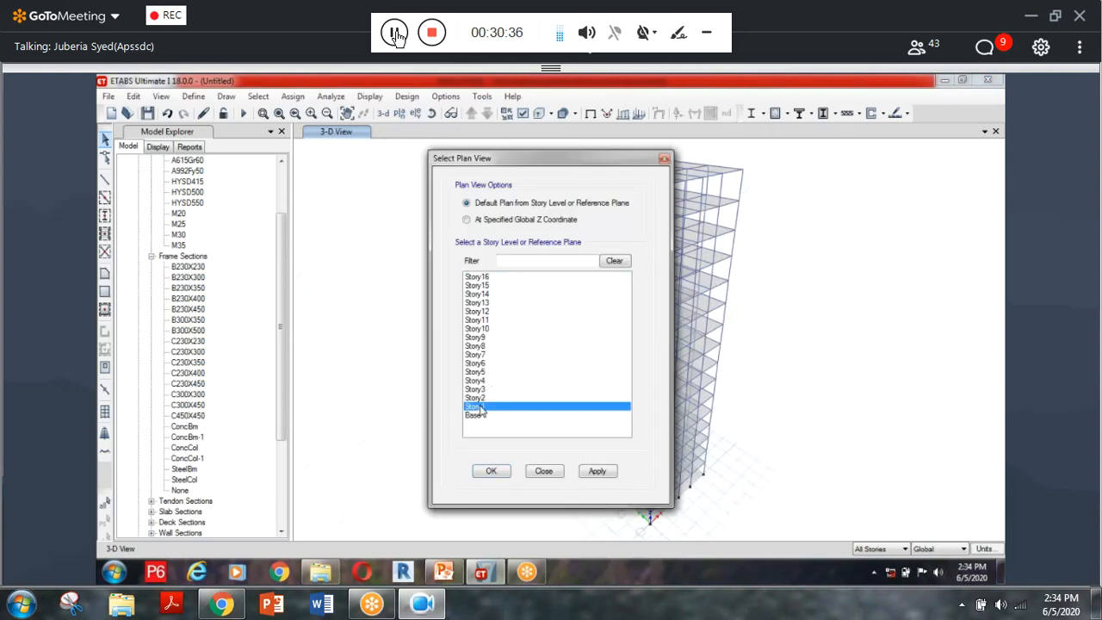
{"action": "left_click", "coordinate": [597, 472]}
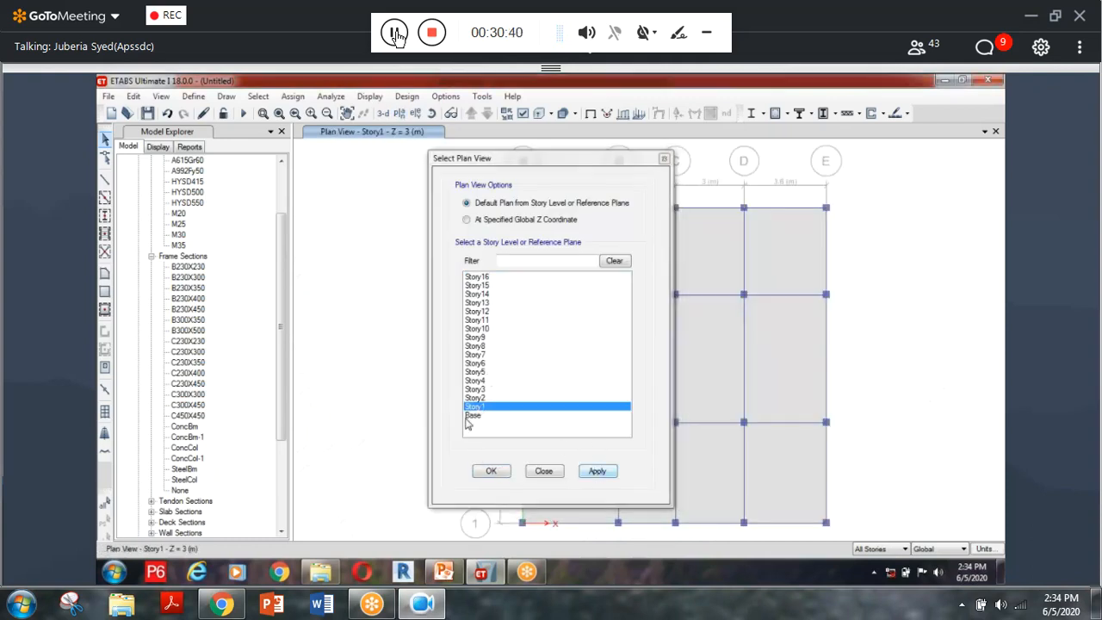
{"action": "key", "text": "Down"}
{"action": "left_click", "coordinate": [592, 473]}
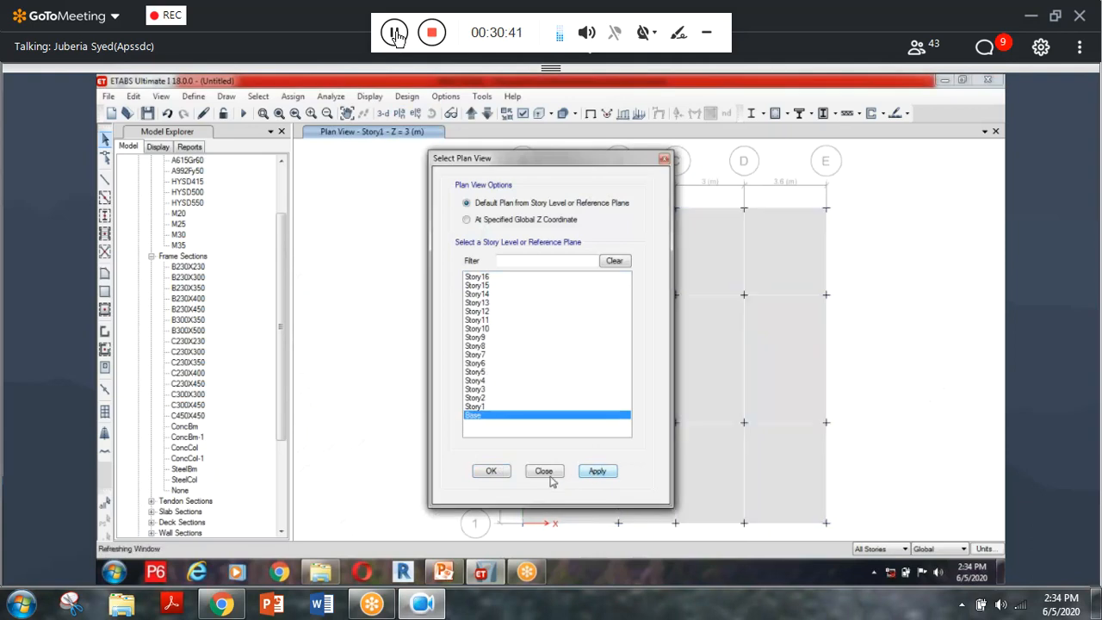
{"action": "left_click", "coordinate": [494, 475]}
{"action": "left_click", "coordinate": [861, 549]}
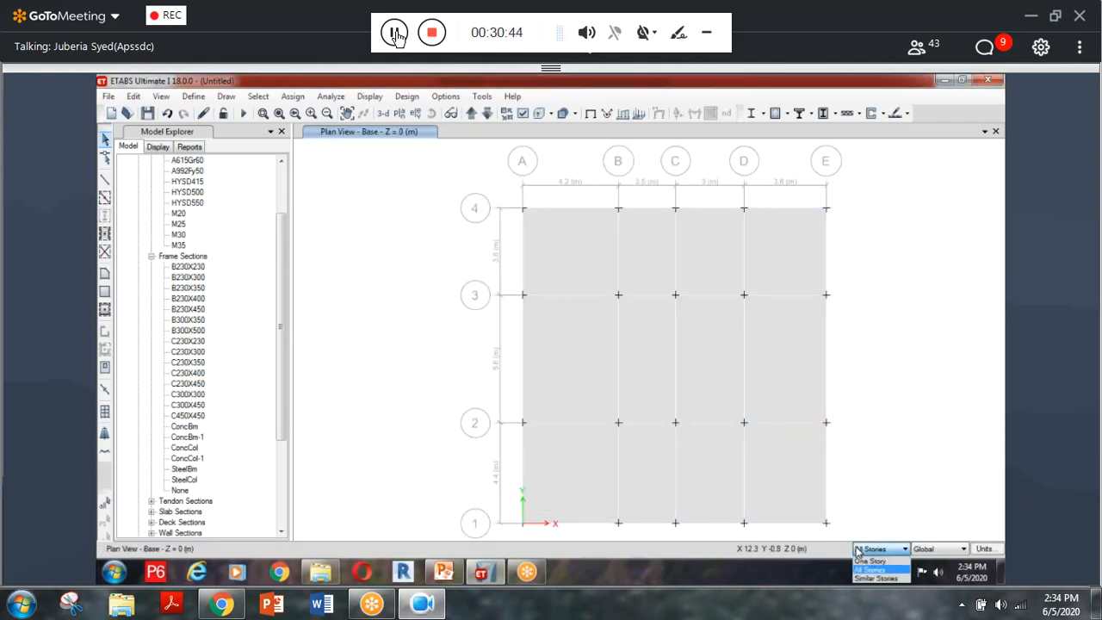
{"action": "left_click", "coordinate": [867, 561]}
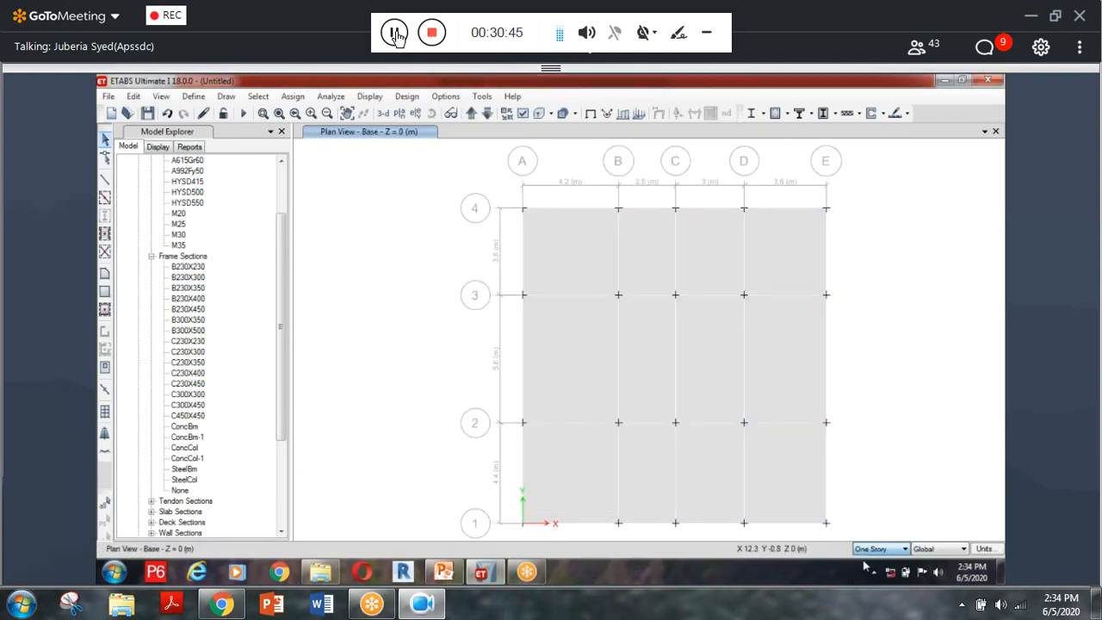
Select all the slab panels on the Base plan and delete them.
{"action": "left_click", "coordinate": [786, 472]}
{"action": "left_click", "coordinate": [719, 477]}
{"action": "left_click", "coordinate": [664, 467]}
{"action": "left_click", "coordinate": [597, 467]}
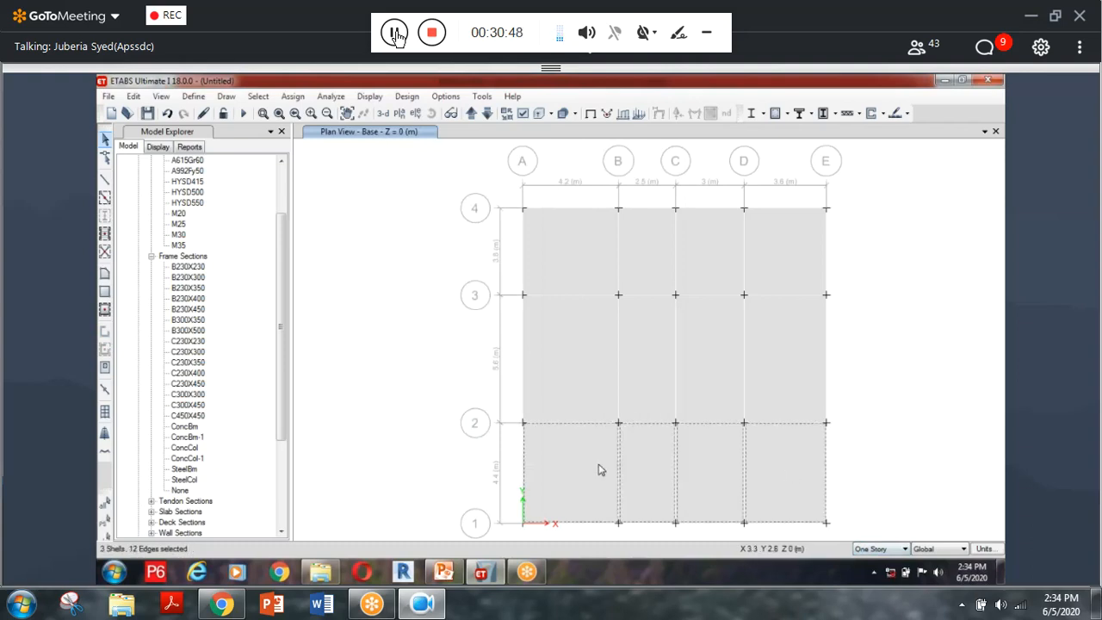
{"action": "left_click", "coordinate": [616, 368]}
{"action": "left_click", "coordinate": [654, 366]}
{"action": "left_click", "coordinate": [708, 361]}
{"action": "left_click", "coordinate": [775, 336]}
{"action": "left_click", "coordinate": [769, 244]}
{"action": "left_click", "coordinate": [693, 249]}
{"action": "left_click", "coordinate": [649, 246]}
{"action": "left_click", "coordinate": [560, 249]}
{"action": "key", "text": "Delete"}
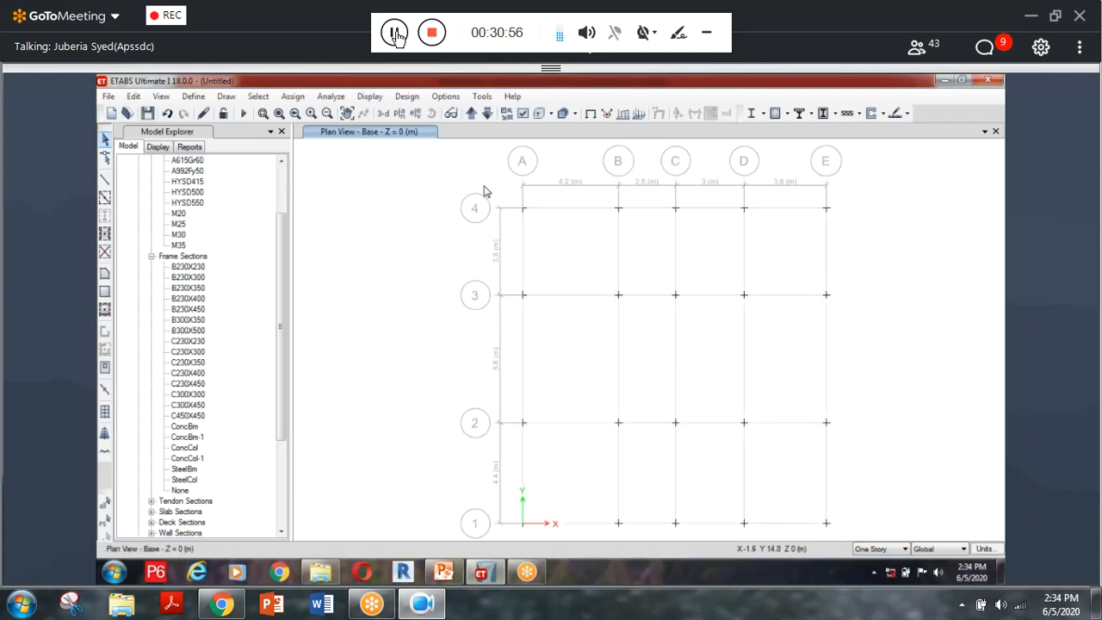
Select all column base joints on the Base plan and assign them fixed restraints in all translations and rotations.
{"action": "left_click_drag", "start_coordinate": [484, 186], "coordinate": [891, 537]}
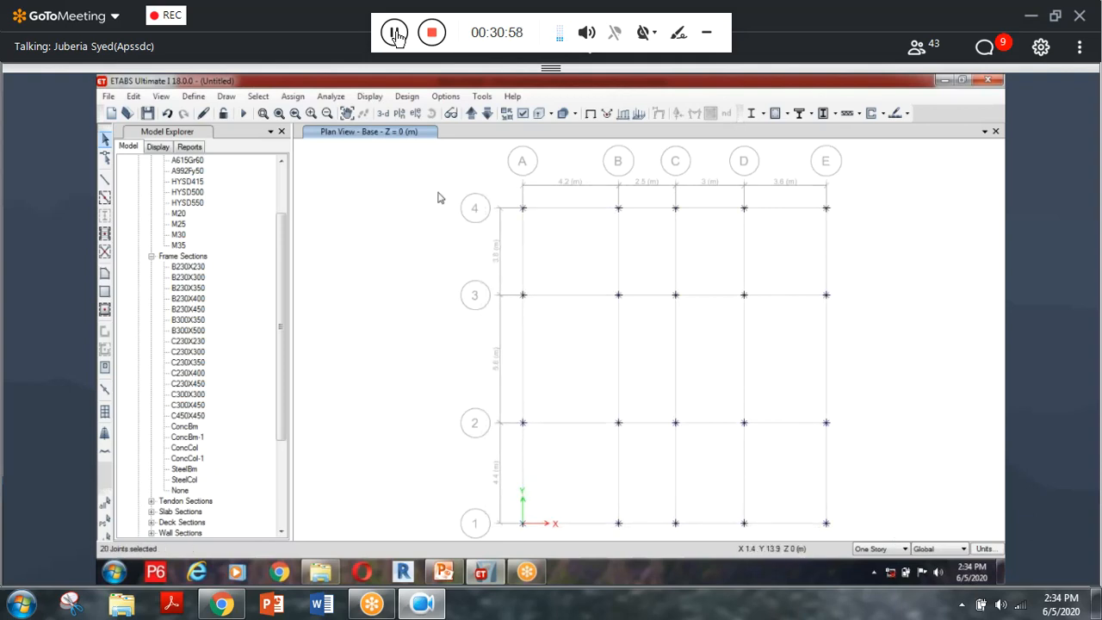
{"action": "left_click", "coordinate": [320, 98]}
{"action": "left_click", "coordinate": [301, 109]}
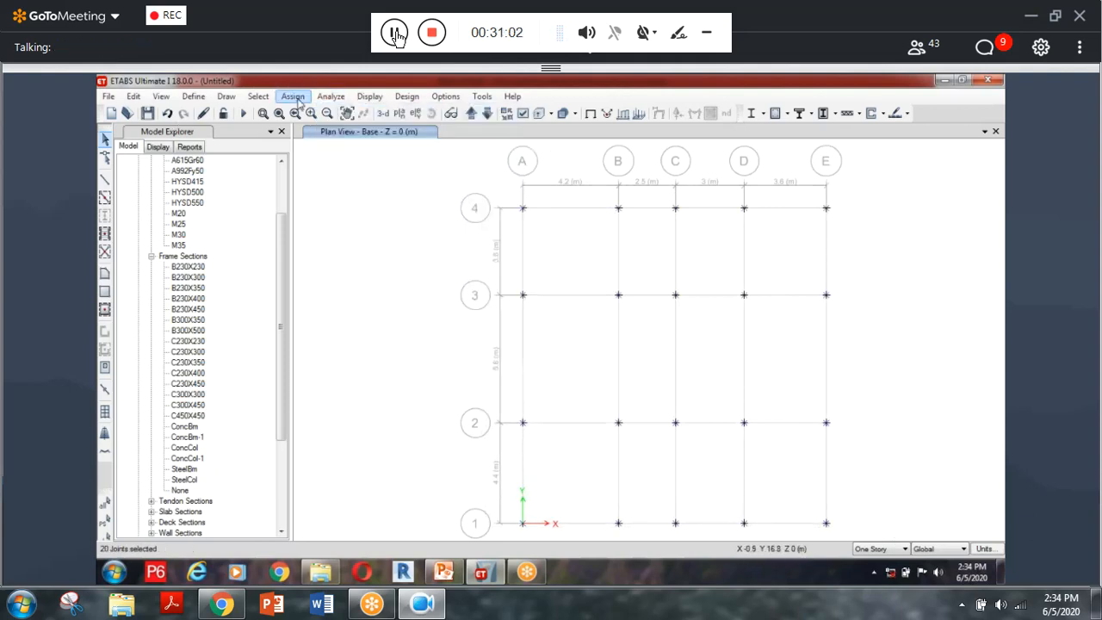
{"action": "left_click", "coordinate": [293, 96]}
{"action": "mouse_move", "coordinate": [310, 111]}
{"action": "left_click", "coordinate": [524, 111]}
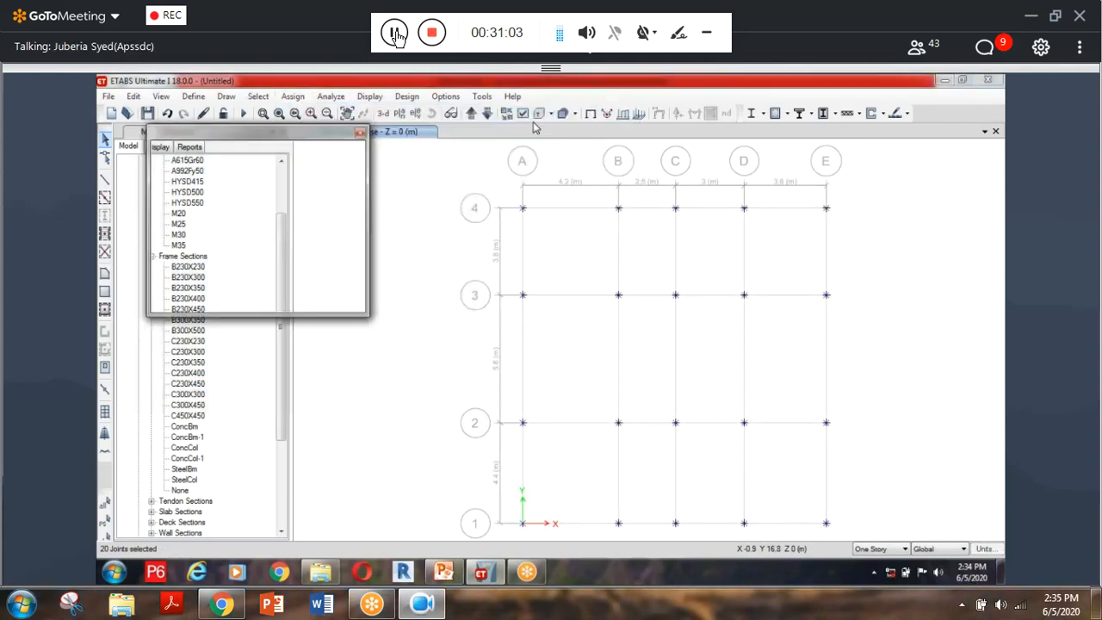
{"action": "left_click", "coordinate": [504, 358]}
{"action": "left_click", "coordinate": [605, 393]}
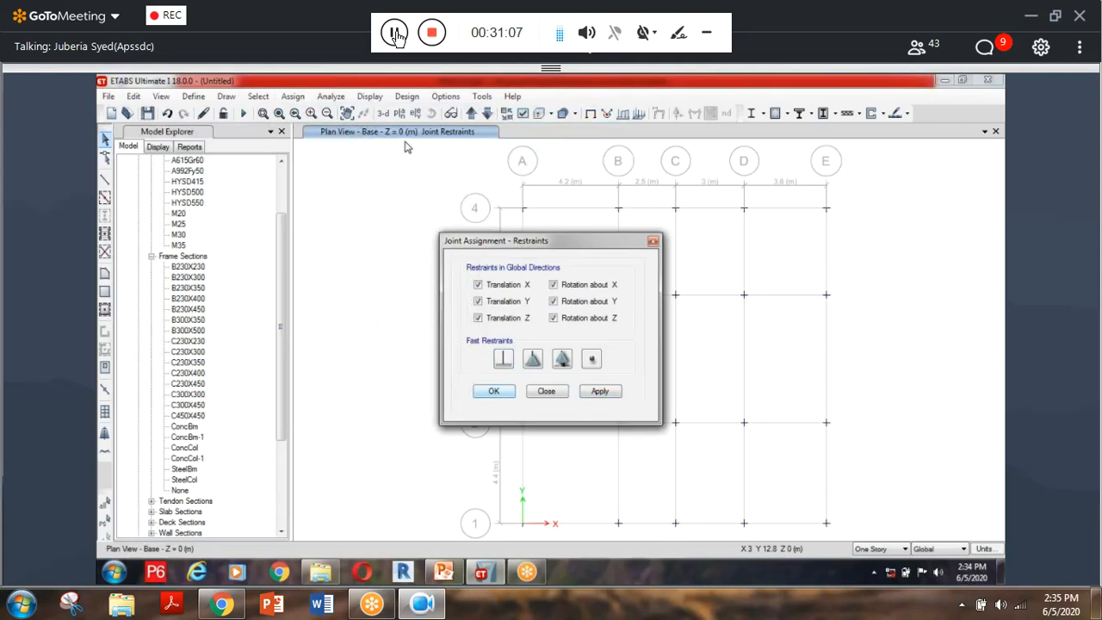
{"action": "key", "text": "Escape"}
Check the base of the tower and its supports in the 3-D view.
{"action": "left_click", "coordinate": [383, 113]}
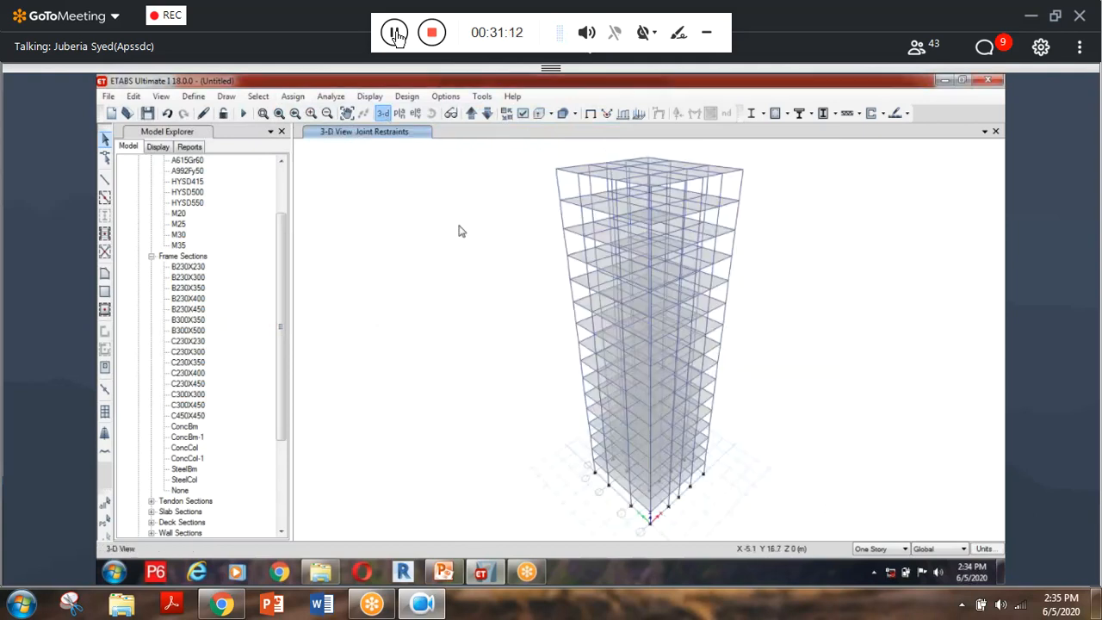
{"action": "scroll", "coordinate": [650, 523], "scroll_direction": "up", "scroll_amount": 2}
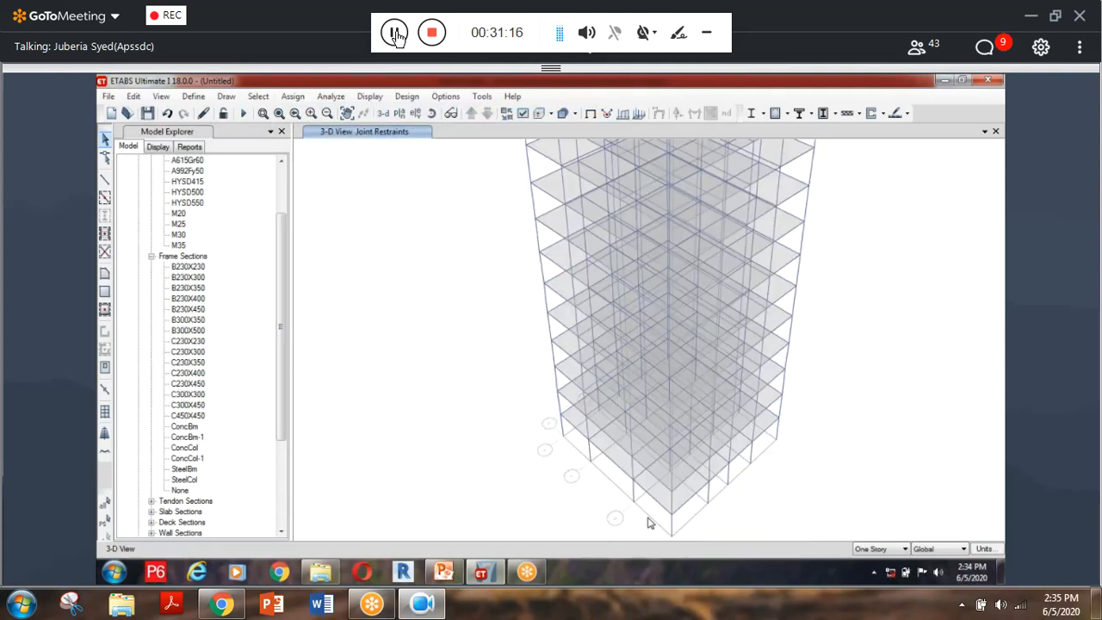
{"action": "scroll", "coordinate": [597, 442], "scroll_direction": "up", "scroll_amount": 1}
{"action": "scroll", "coordinate": [590, 337], "scroll_direction": "down", "scroll_amount": 3}
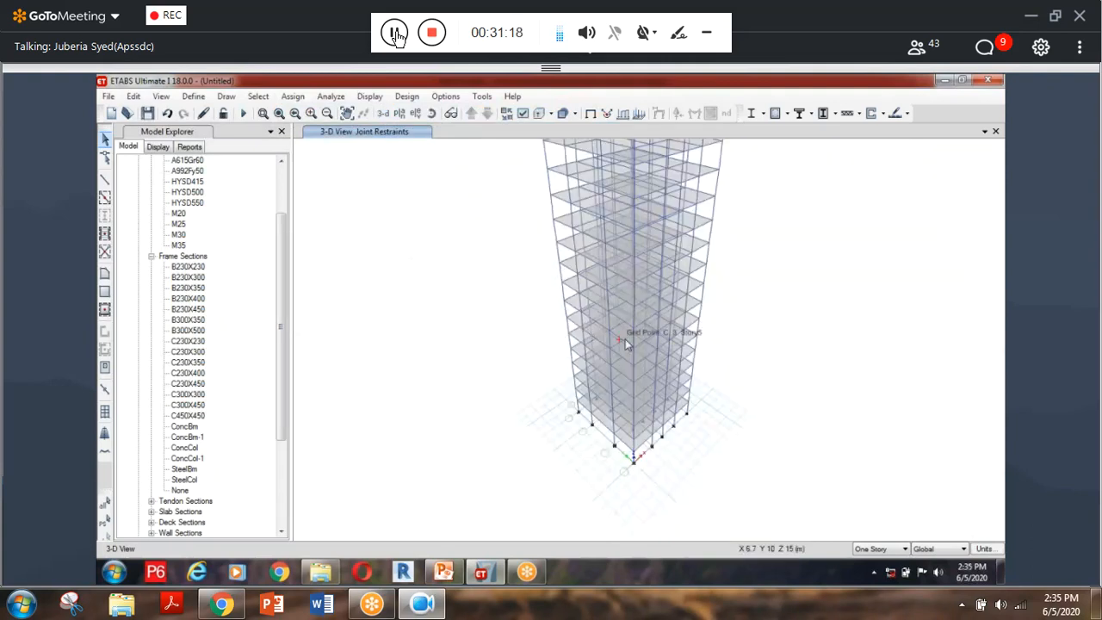
{"action": "middle_click_drag", "start_coordinate": [635, 312], "coordinate": [631, 345]}
{"action": "scroll", "coordinate": [631, 371], "scroll_direction": "down", "scroll_amount": 3}
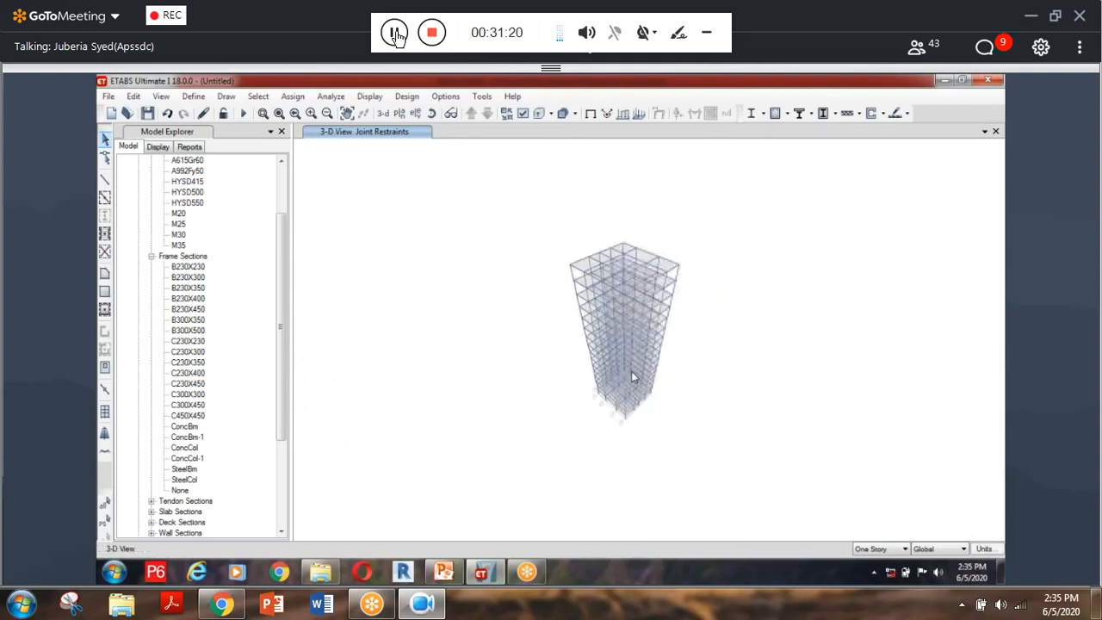
Select all Beams in the model by object type.
{"action": "left_click", "coordinate": [258, 95]}
{"action": "mouse_move", "coordinate": [271, 116]}
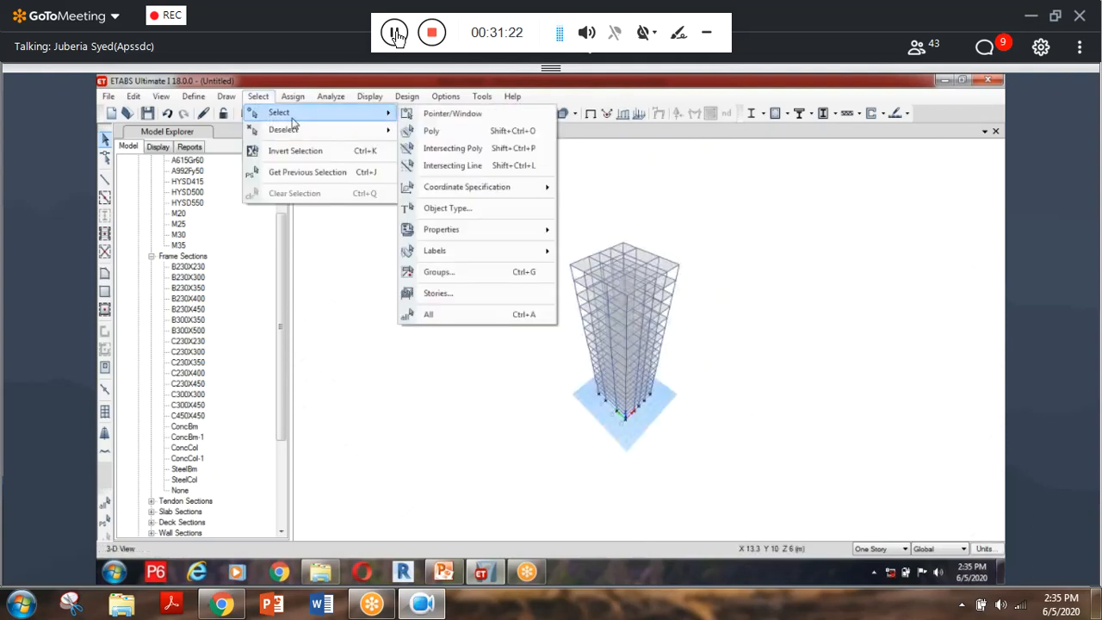
{"action": "left_click", "coordinate": [447, 208]}
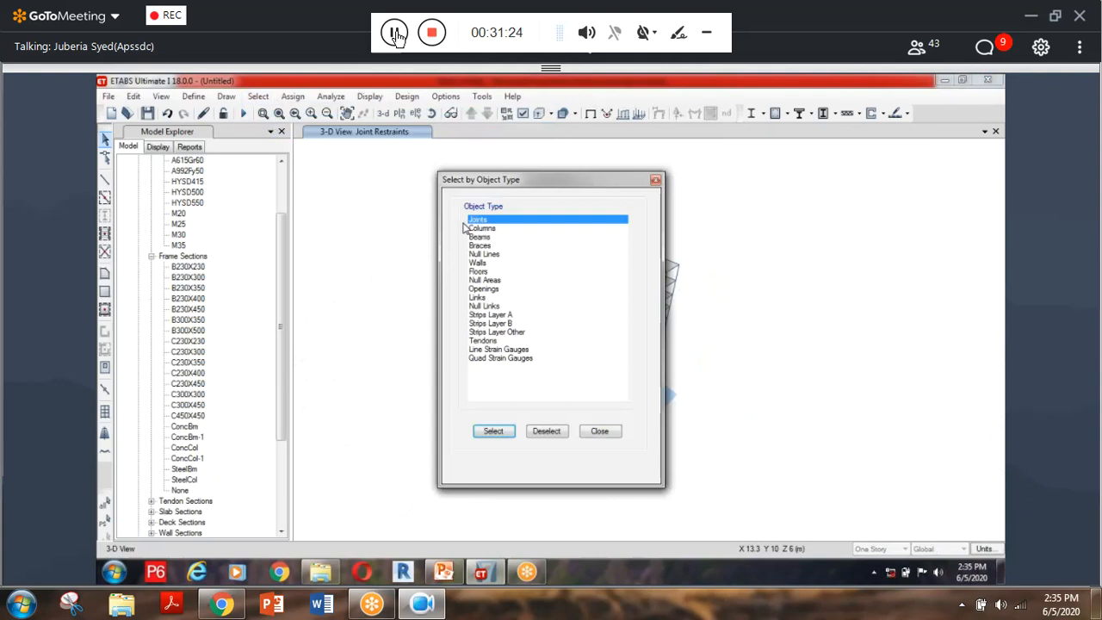
{"action": "left_click", "coordinate": [480, 237]}
{"action": "left_click", "coordinate": [494, 433]}
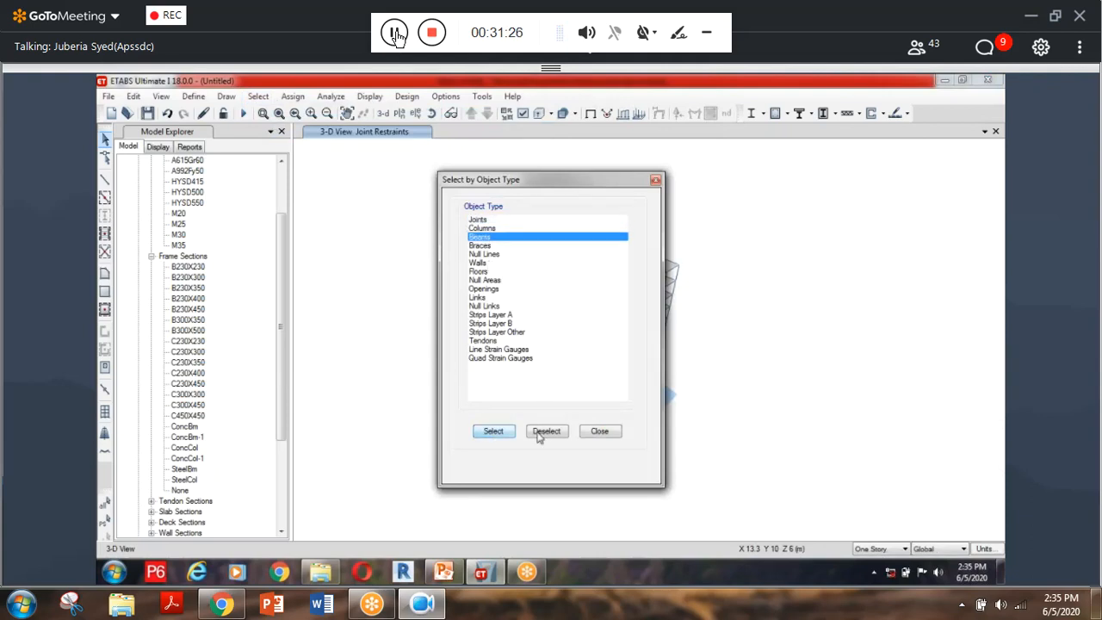
{"action": "left_click", "coordinate": [599, 431]}
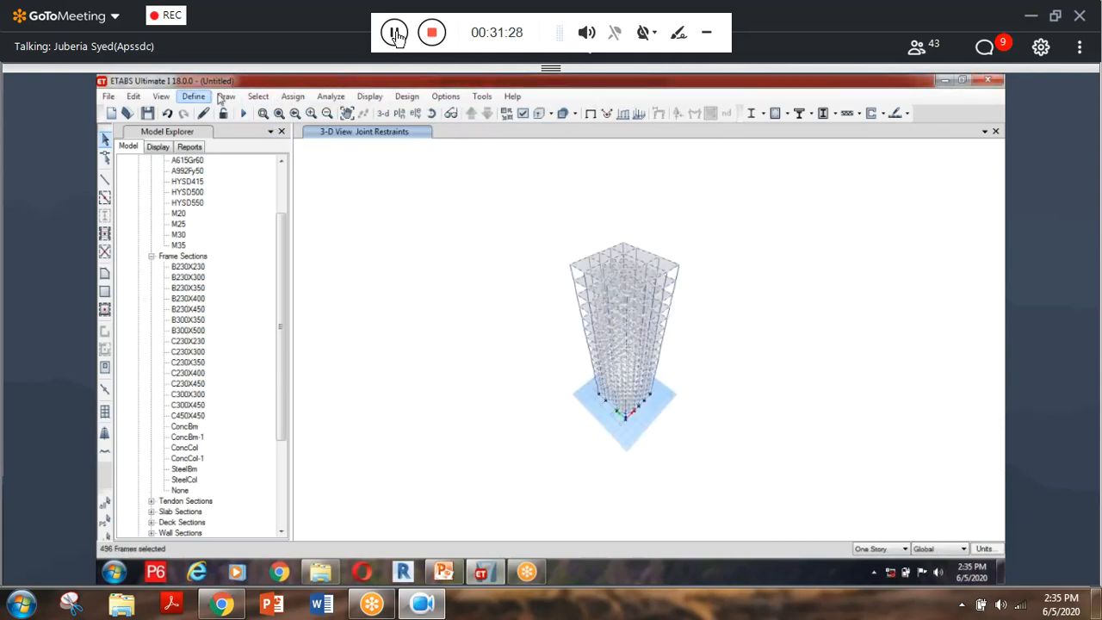
Open the distributed frame load assignment for the selected beams.
{"action": "left_click", "coordinate": [294, 98]}
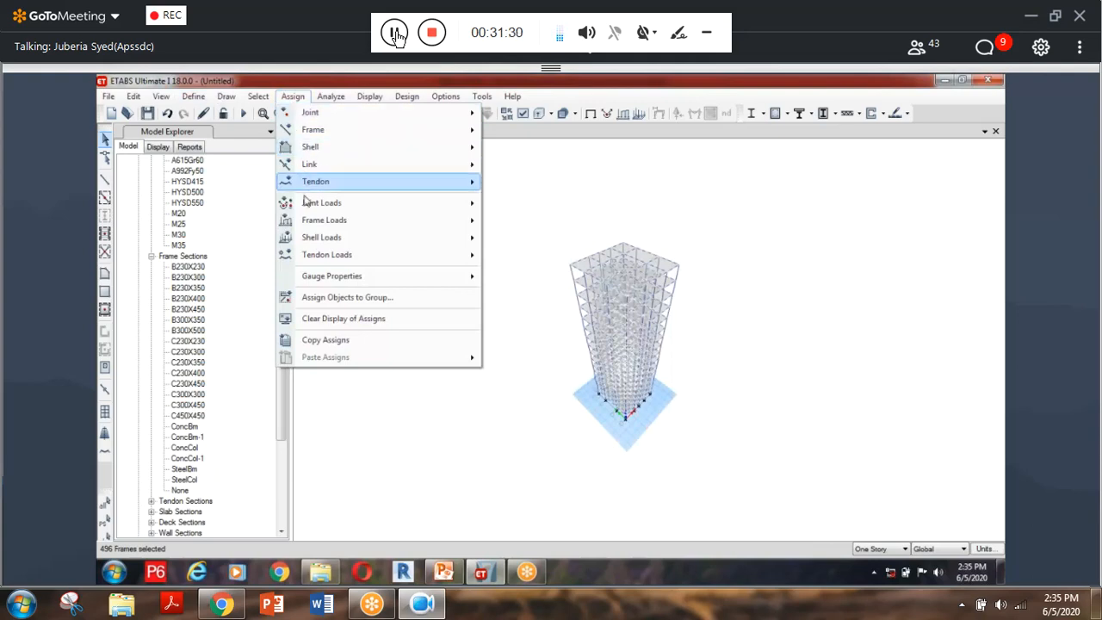
{"action": "mouse_move", "coordinate": [344, 243]}
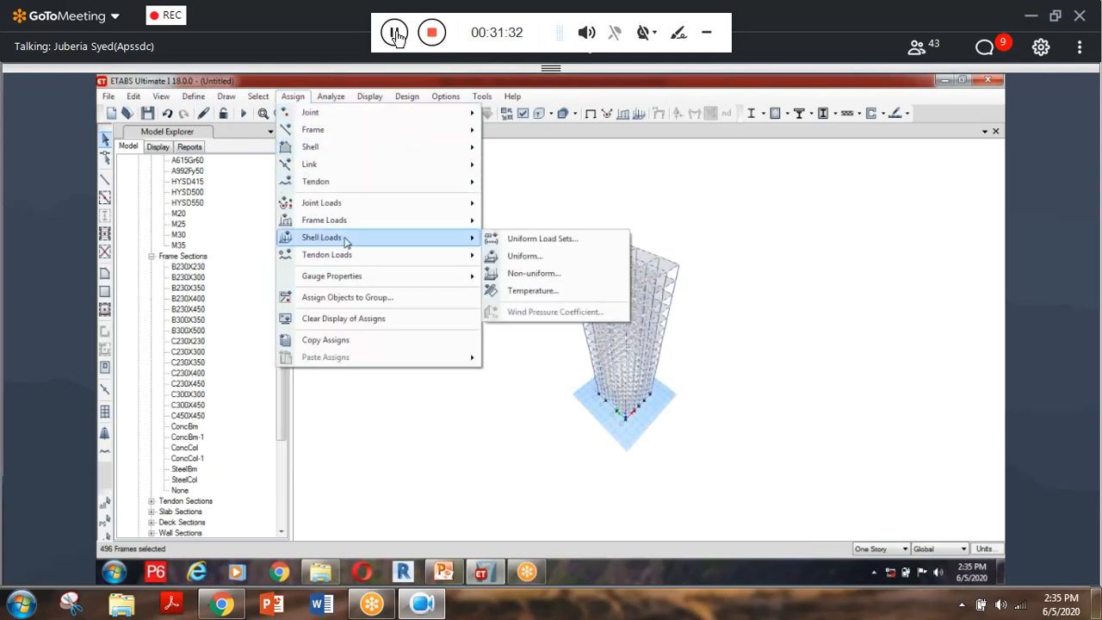
{"action": "mouse_move", "coordinate": [404, 222]}
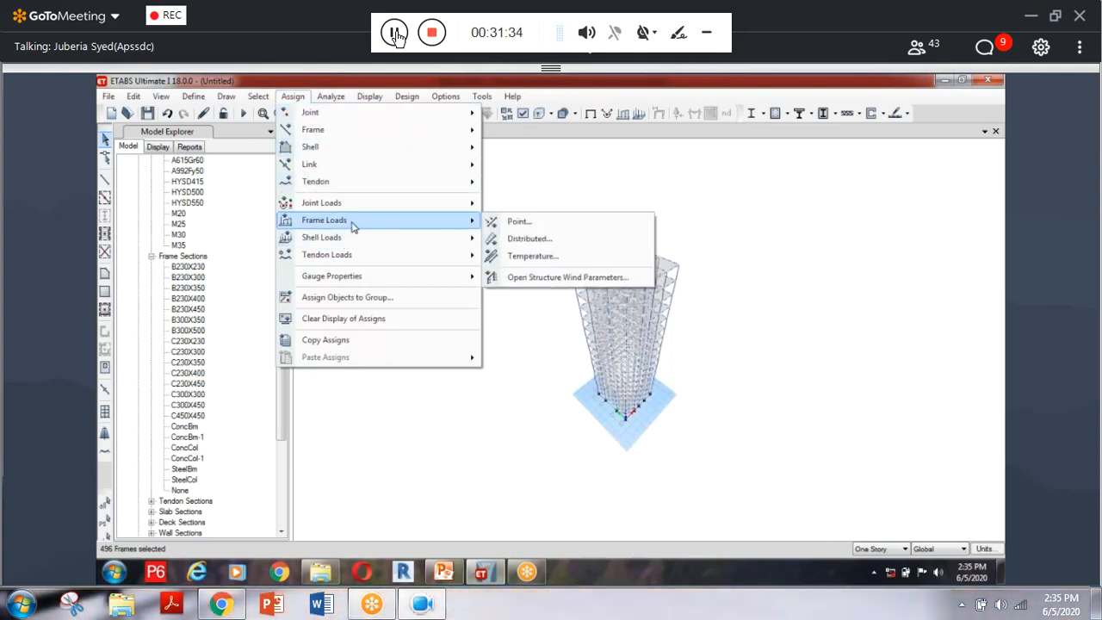
{"action": "left_click", "coordinate": [538, 241]}
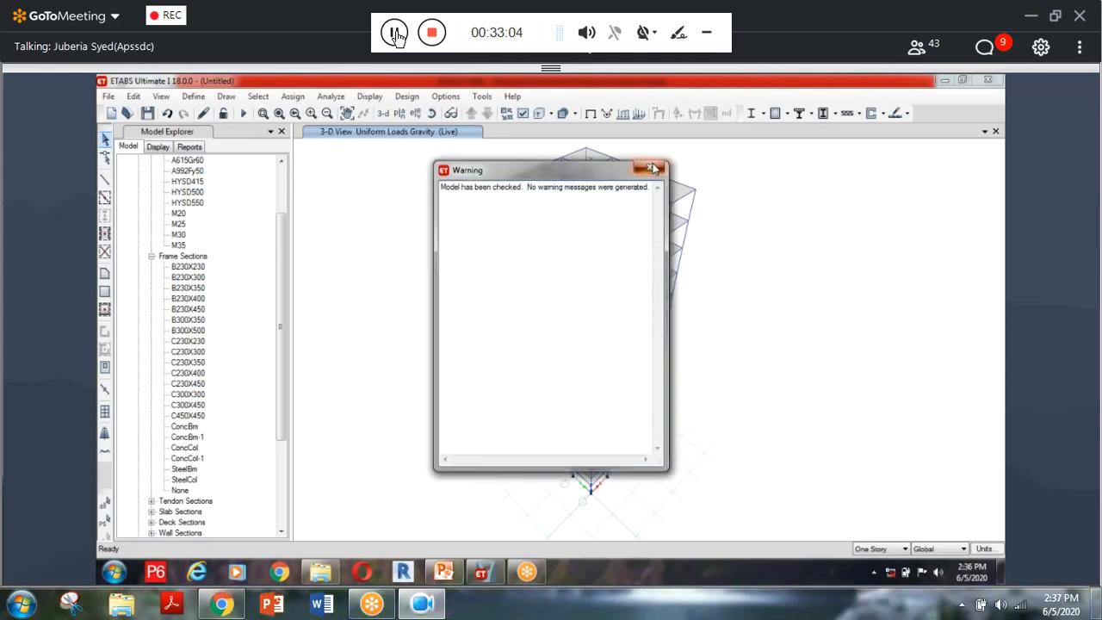
Close the model check report and run the analysis, saving the model as dss in the ETABS ONLINE SESSION folder.
{"action": "left_click", "coordinate": [651, 167]}
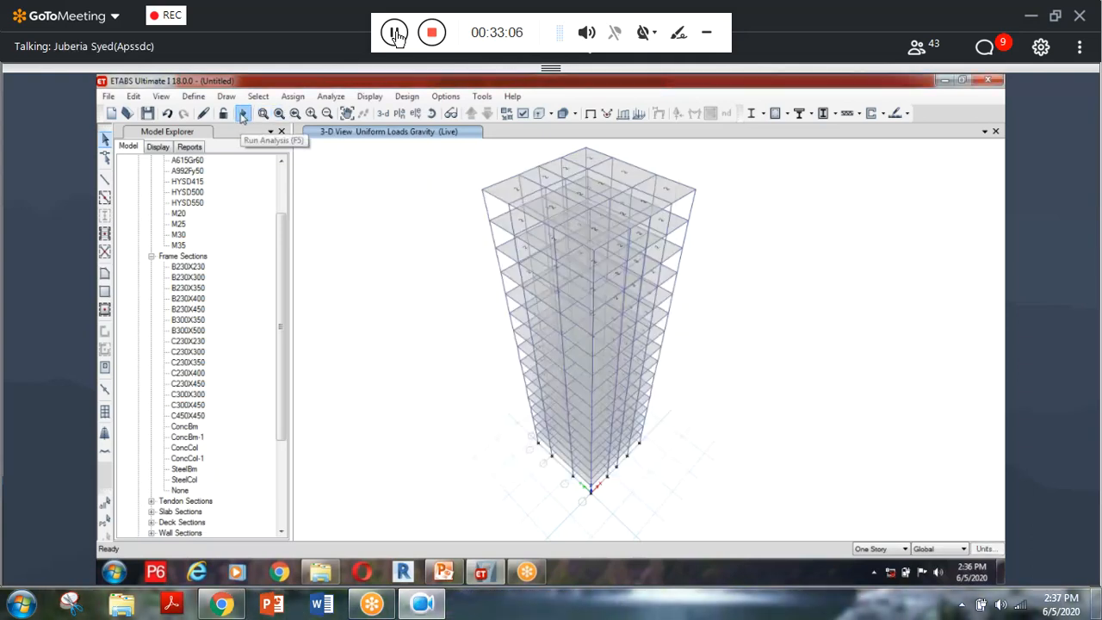
{"action": "left_click", "coordinate": [242, 115]}
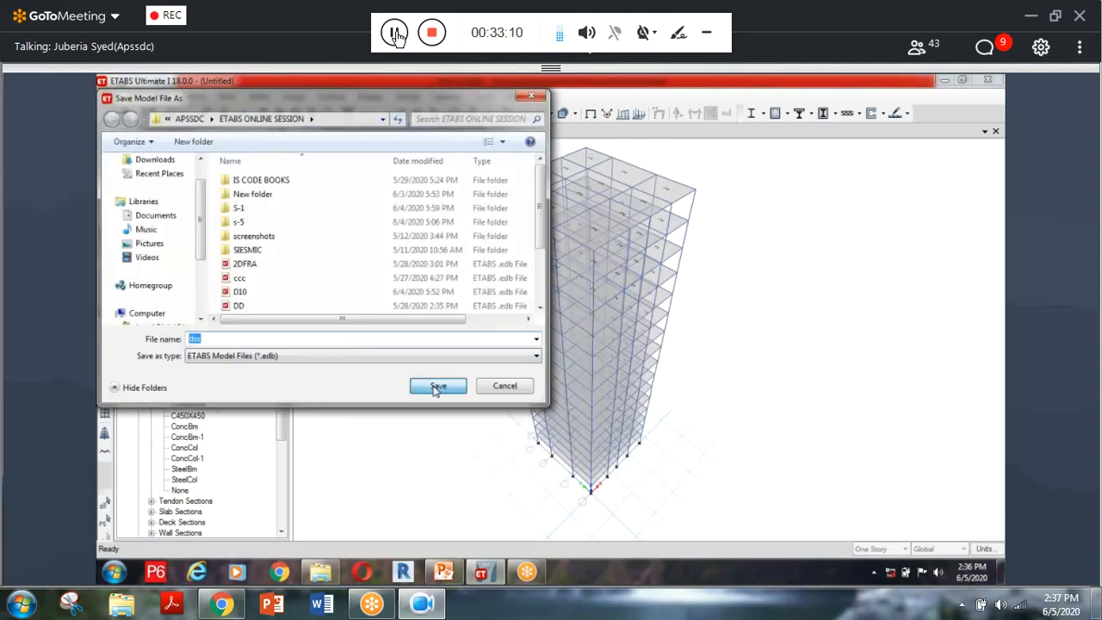
{"action": "left_click", "coordinate": [437, 386]}
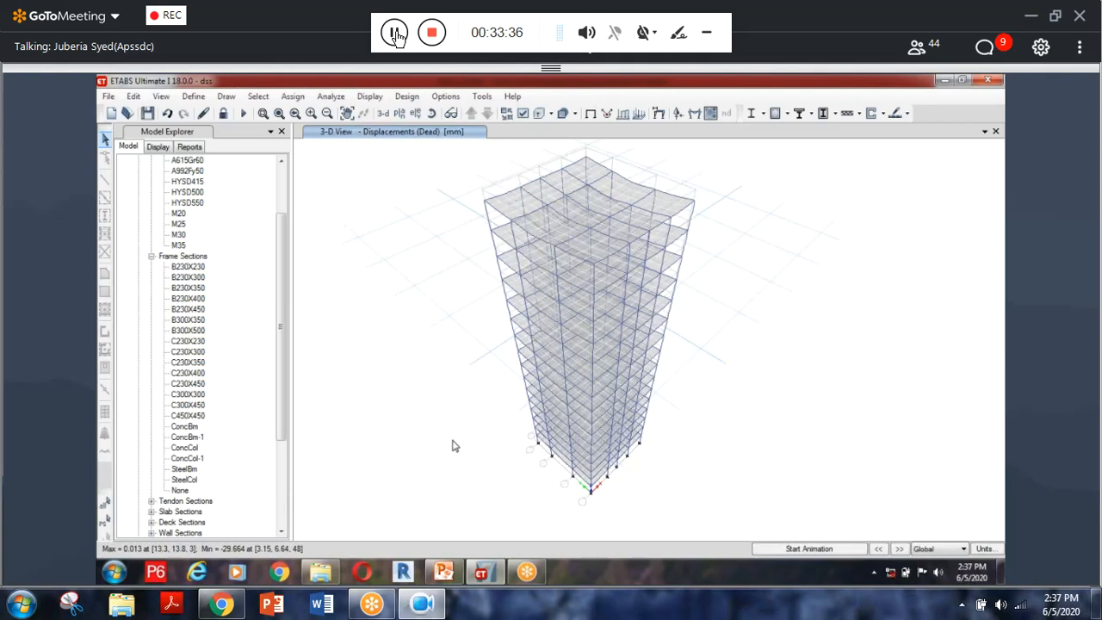
{"action": "middle_click_drag", "start_coordinate": [455, 445], "coordinate": [471, 412], "text": "shift"}
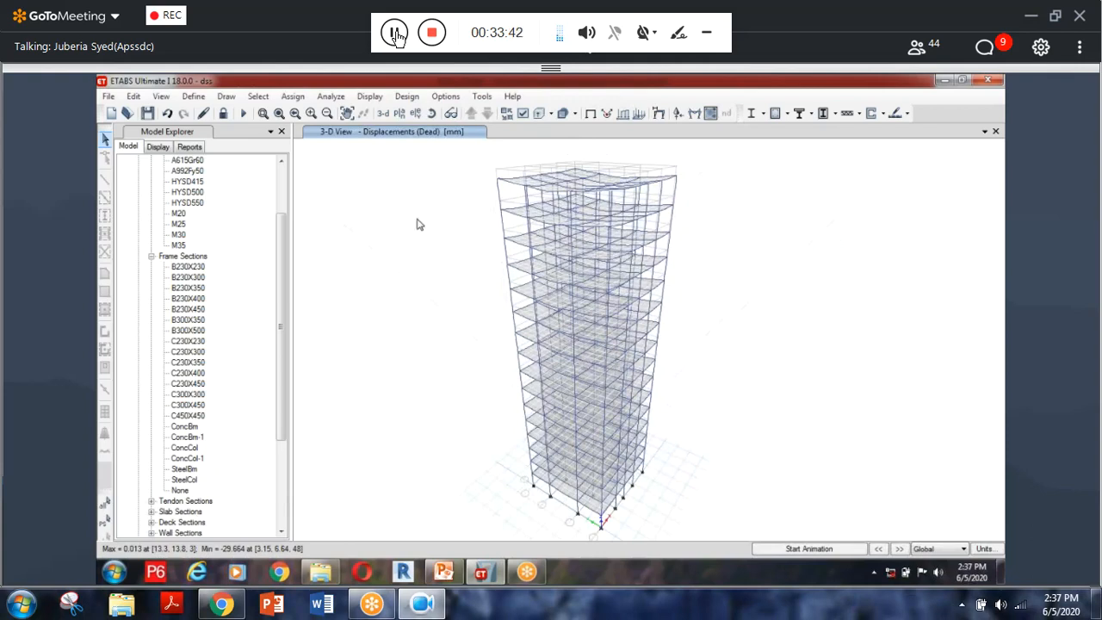
Accept the IS 456:2000 concrete frame design preferences and start the concrete frame design check.
{"action": "left_click", "coordinate": [406, 96]}
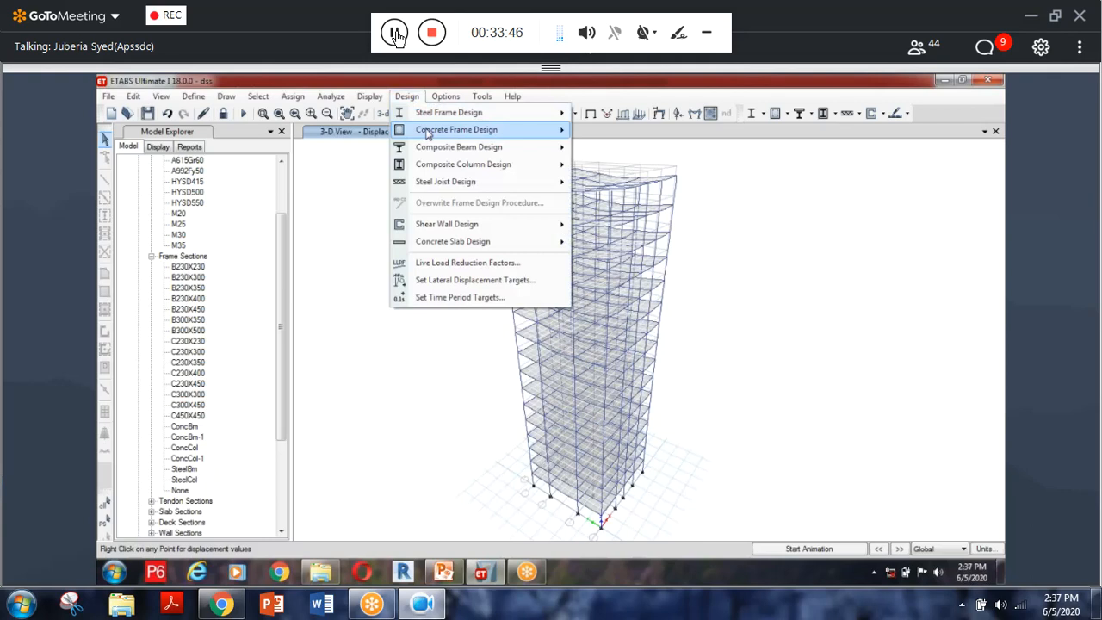
{"action": "left_click", "coordinate": [597, 139]}
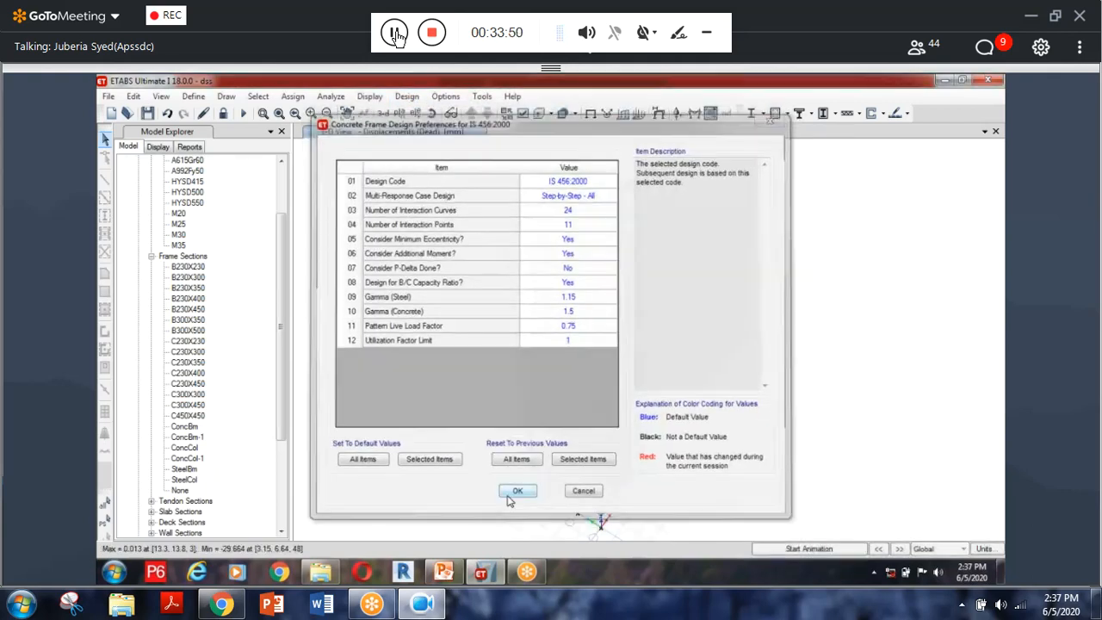
{"action": "left_click", "coordinate": [517, 488]}
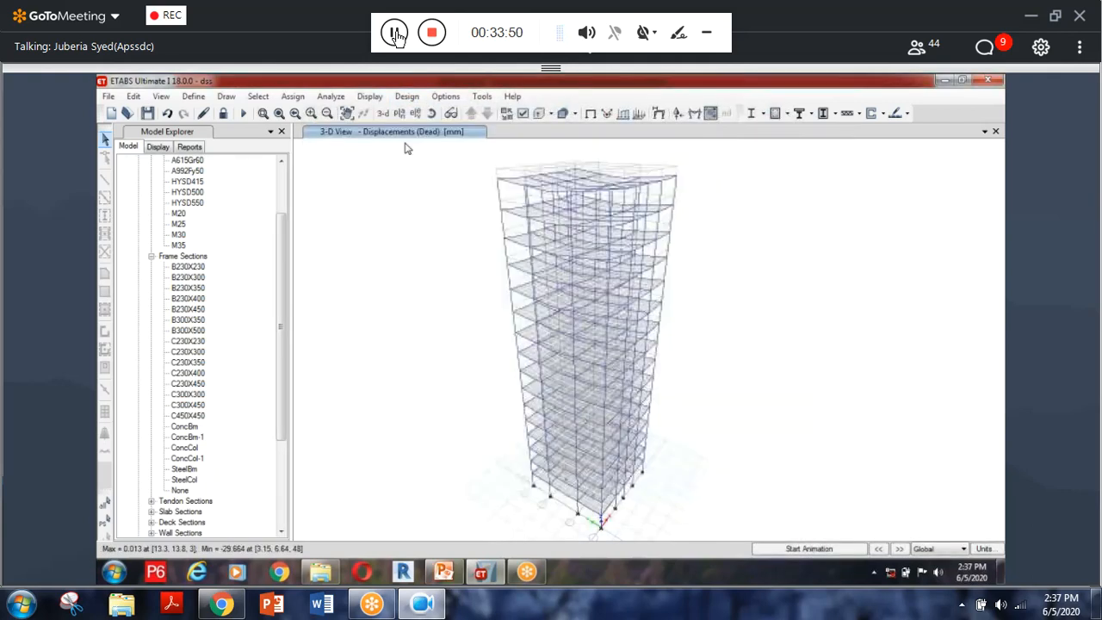
{"action": "left_click", "coordinate": [407, 95]}
{"action": "mouse_move", "coordinate": [481, 129]}
{"action": "left_click", "coordinate": [677, 247]}
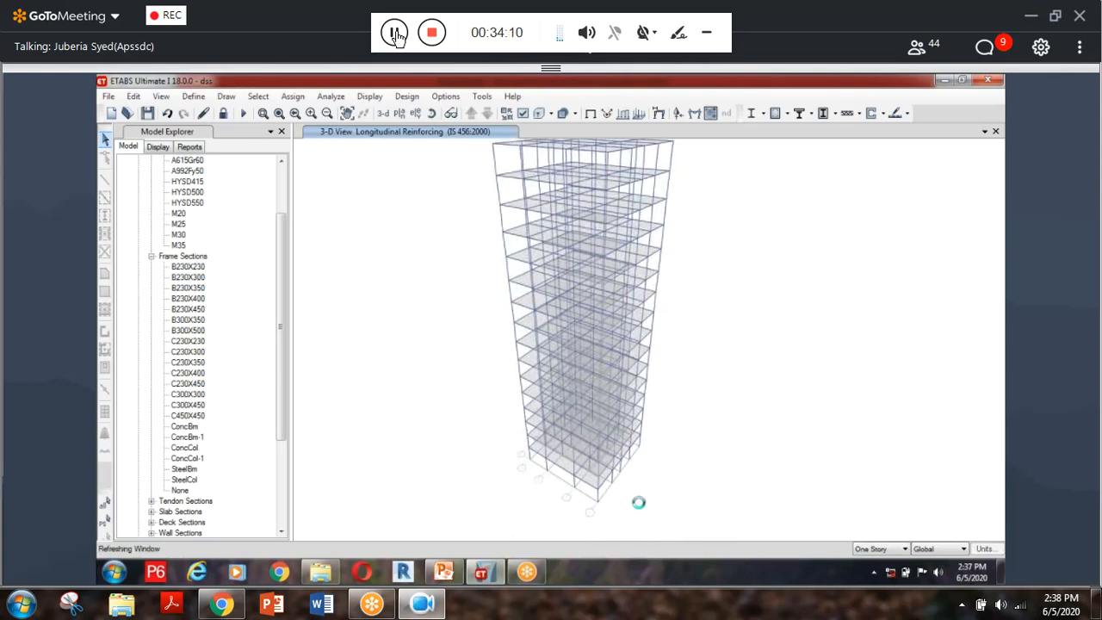
Examine the concrete design information and detailed summary of the C300X300 column C17 at Story2.
{"action": "scroll", "coordinate": [633, 398], "scroll_direction": "up", "scroll_amount": 3}
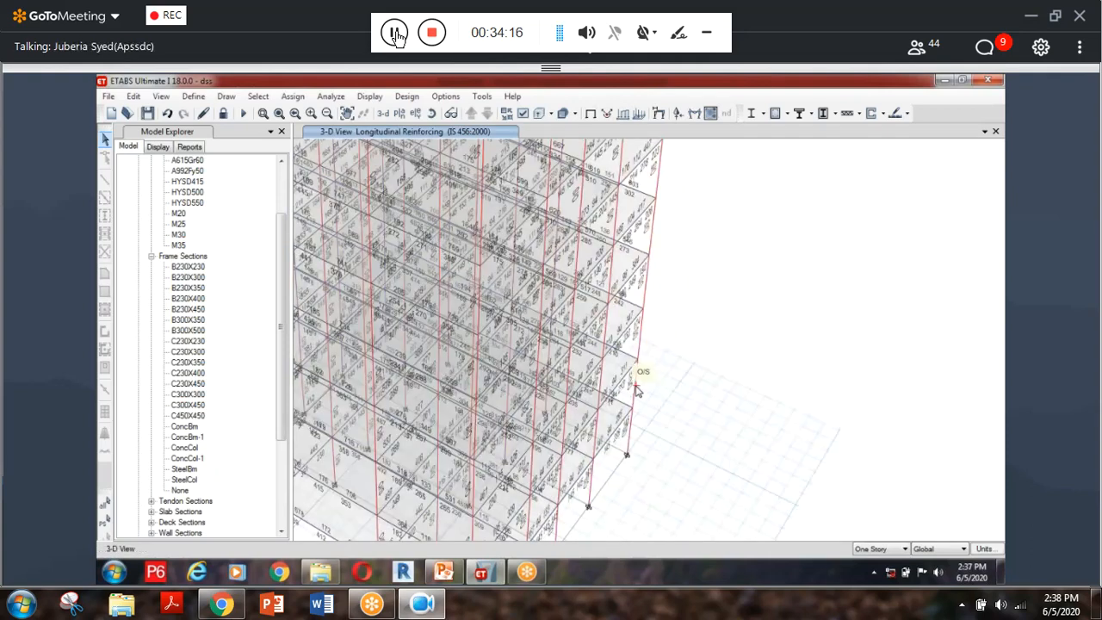
{"action": "right_click", "coordinate": [637, 390]}
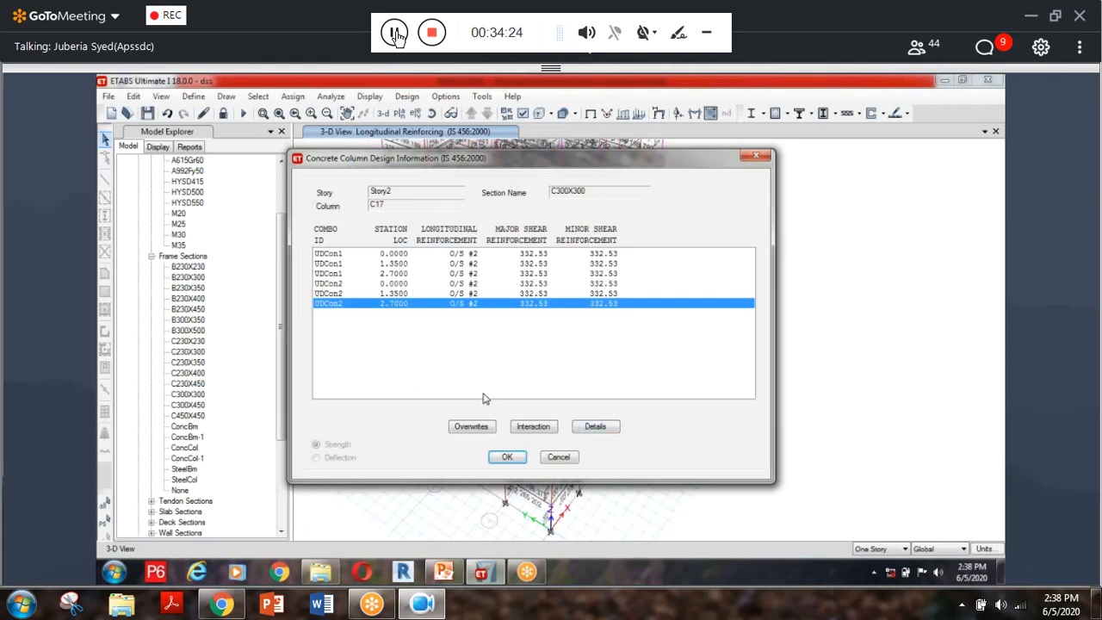
{"action": "left_click", "coordinate": [596, 427]}
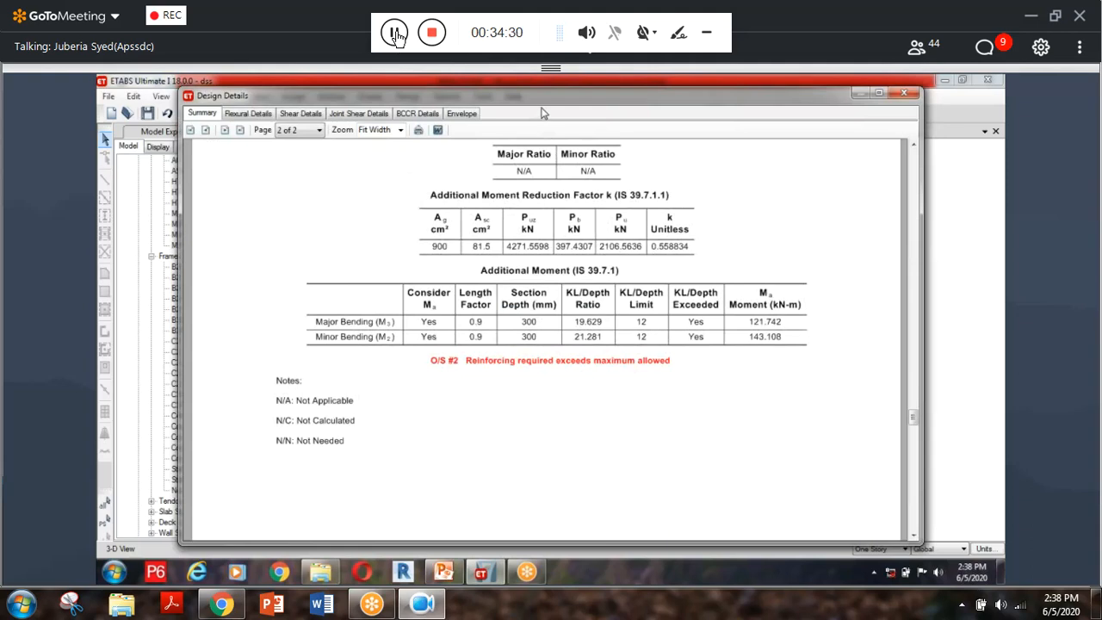
{"action": "left_click_drag", "start_coordinate": [544, 103], "coordinate": [365, 173]}
{"action": "left_click", "coordinate": [731, 165]}
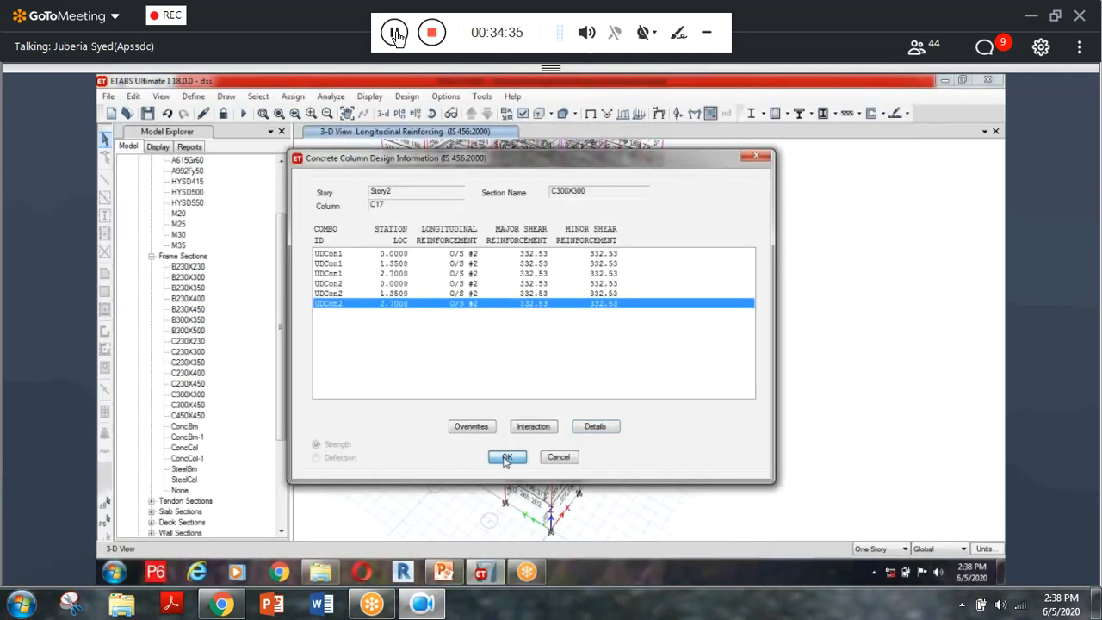
{"action": "left_click", "coordinate": [507, 457]}
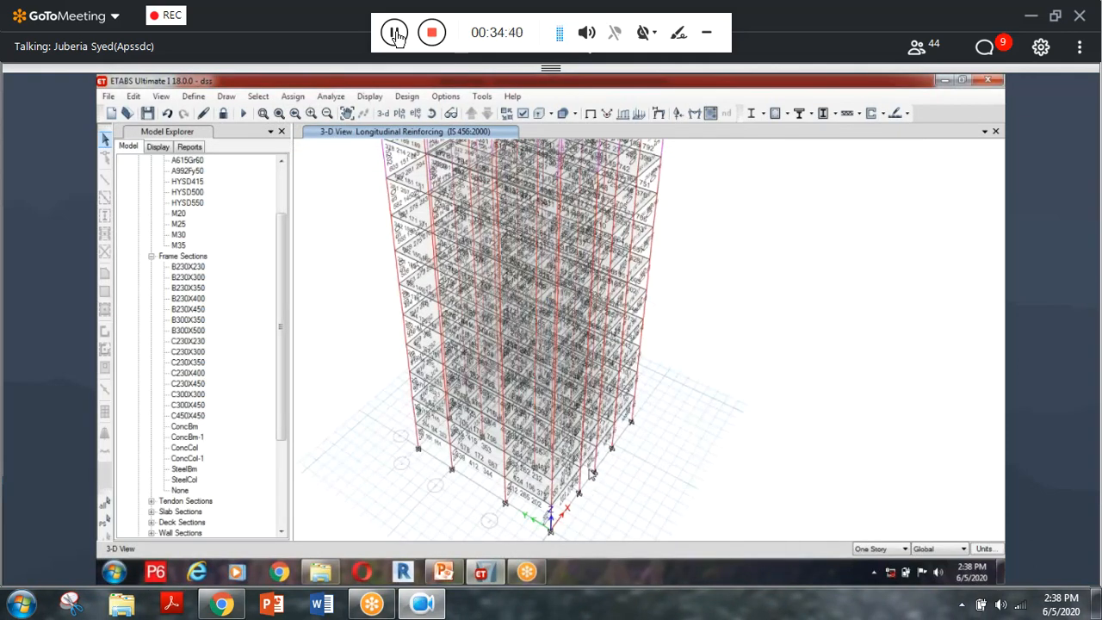
{"action": "key", "text": "F4"}
{"action": "scroll", "coordinate": [586, 465], "scroll_direction": "down", "scroll_amount": 2}
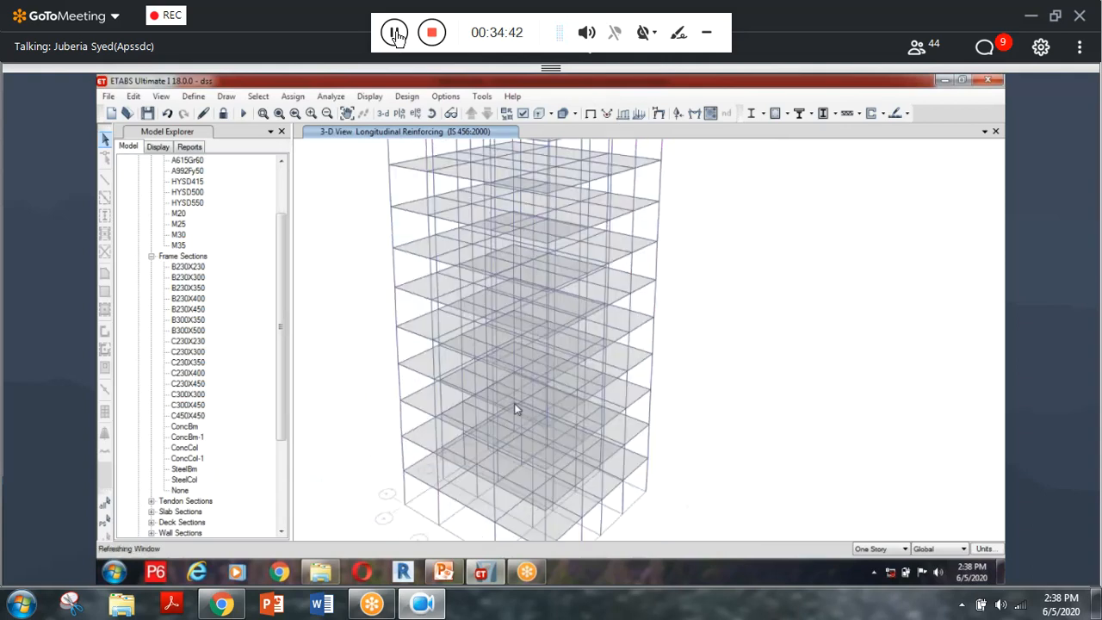
Verify whether all concrete frame members pass the design check and select the ones that fail.
{"action": "left_click", "coordinate": [407, 96]}
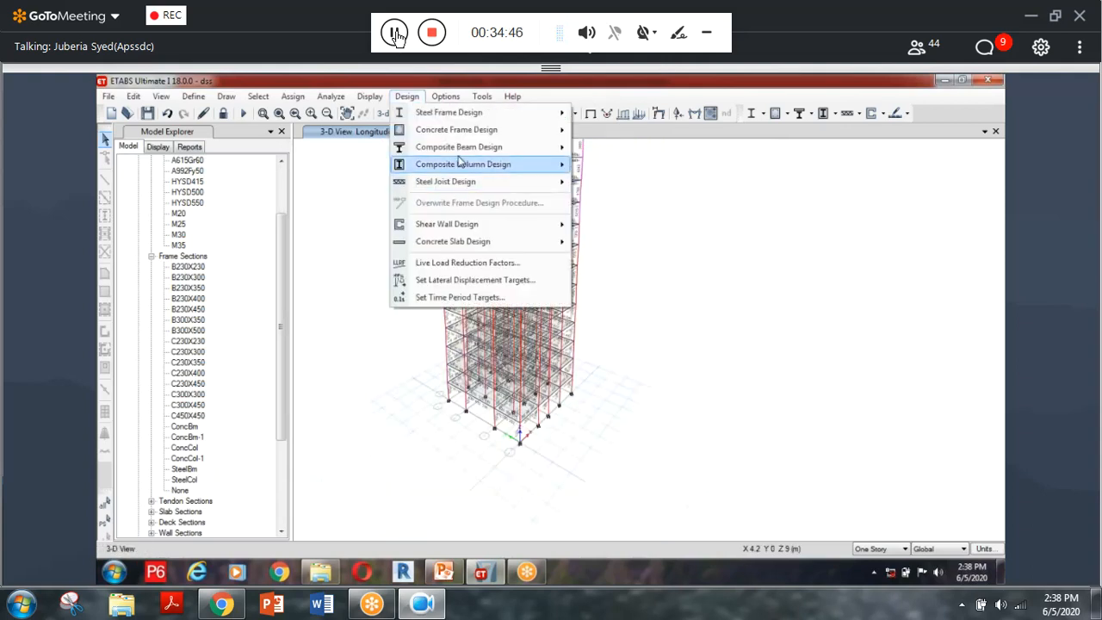
{"action": "mouse_move", "coordinate": [465, 138]}
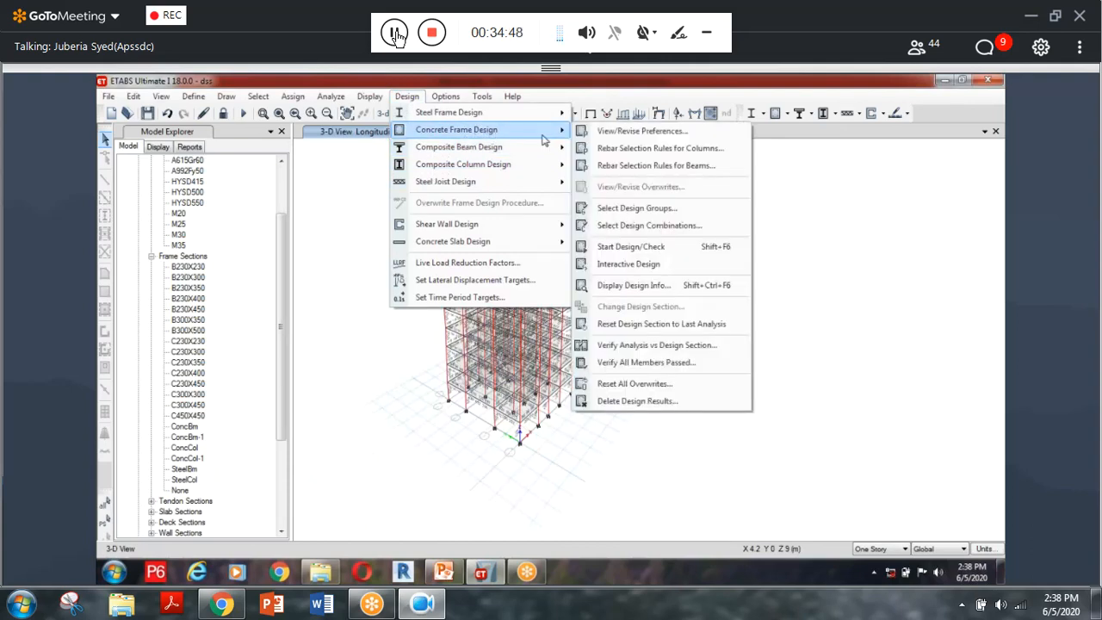
{"action": "left_click", "coordinate": [668, 363]}
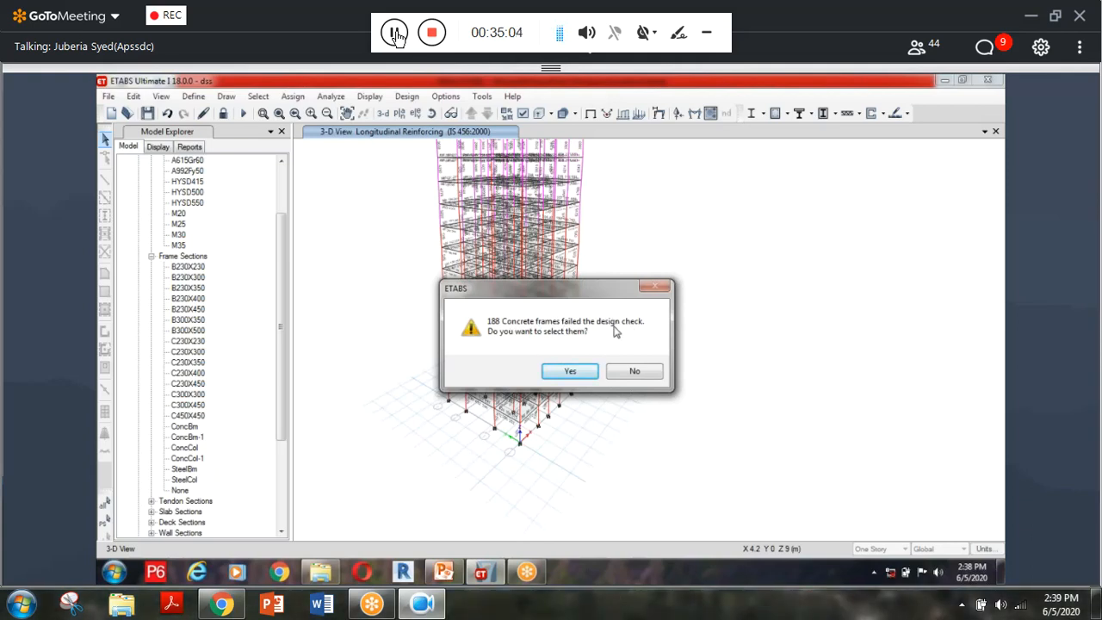
{"action": "left_click", "coordinate": [572, 377]}
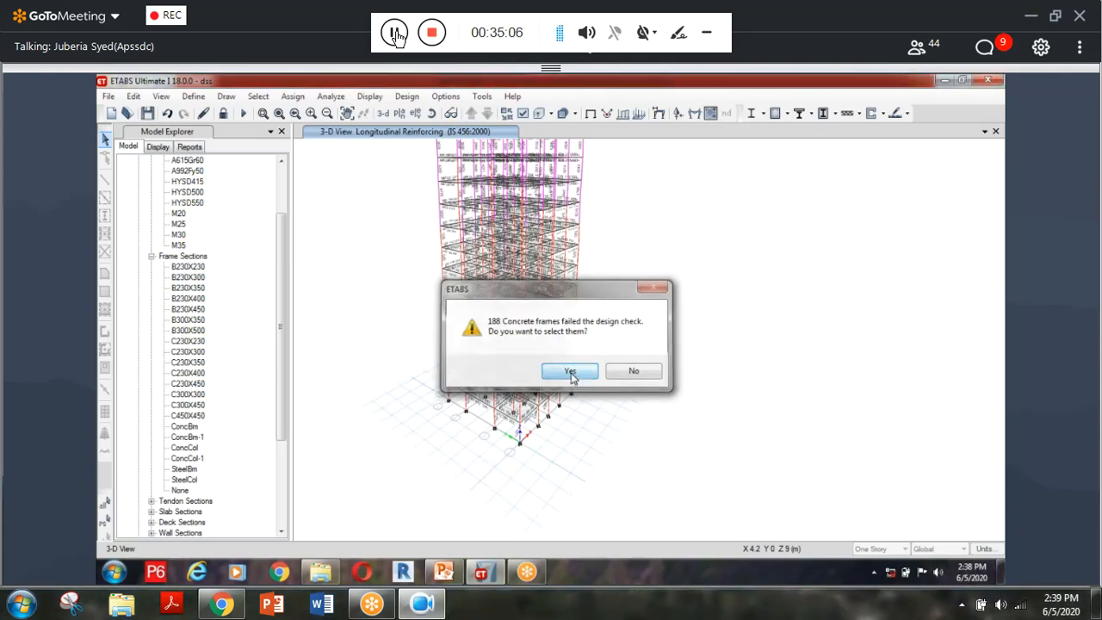
Show only the selected frames and inspect their distribution over the tower in the 3-D view.
{"action": "right_click", "coordinate": [356, 247]}
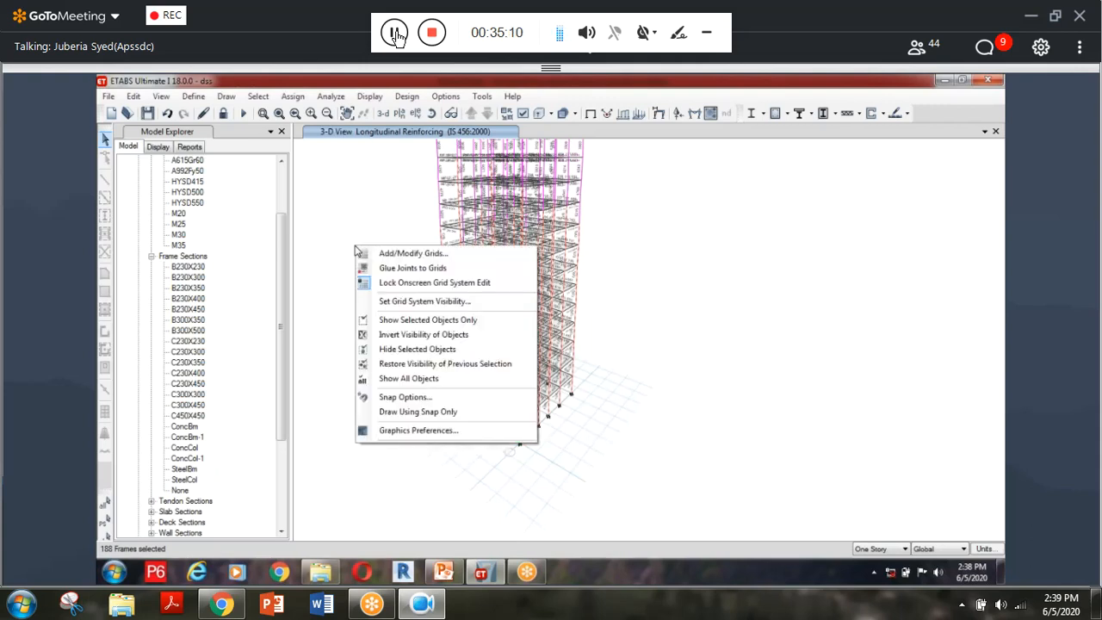
{"action": "left_click", "coordinate": [401, 320]}
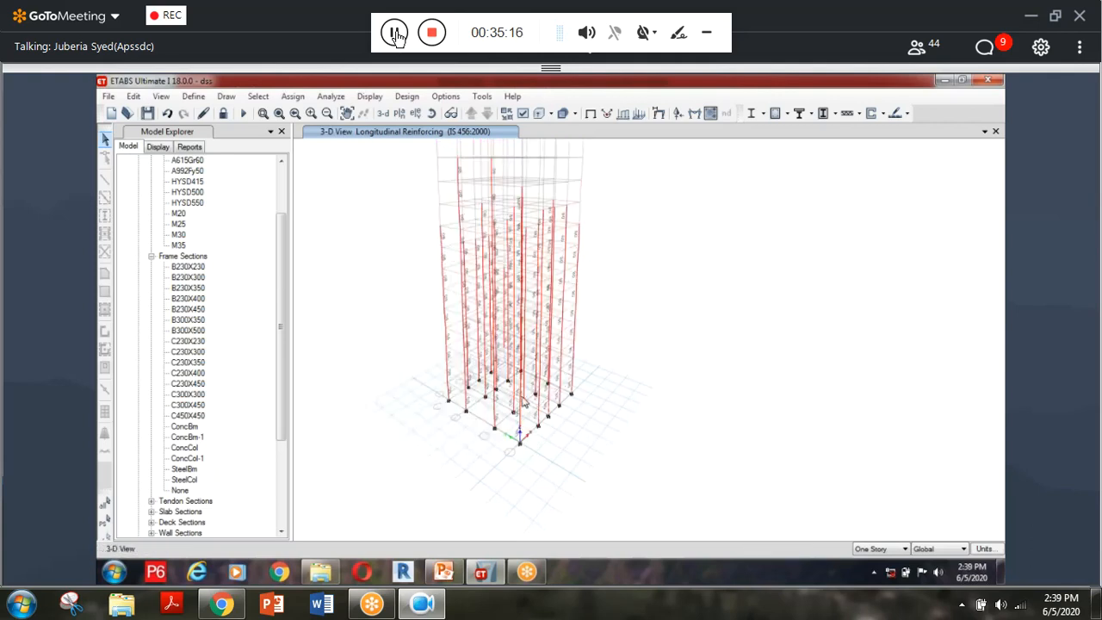
{"action": "mouse_move", "coordinate": [523, 403]}
{"action": "middle_mouse_down", "text": "shift"}
{"action": "mouse_move", "coordinate": [616, 436]}
{"action": "mouse_move", "coordinate": [645, 433]}
{"action": "mouse_move", "coordinate": [650, 464]}
{"action": "mouse_move", "coordinate": [605, 467]}
{"action": "mouse_move", "coordinate": [674, 430]}
{"action": "mouse_move", "coordinate": [658, 438]}
{"action": "mouse_move", "coordinate": [646, 408]}
{"action": "mouse_move", "coordinate": [552, 471]}
{"action": "mouse_move", "coordinate": [494, 476]}
{"action": "mouse_move", "coordinate": [499, 450]}
{"action": "mouse_move", "coordinate": [584, 486]}
{"action": "middle_mouse_up", "text": "shift"}
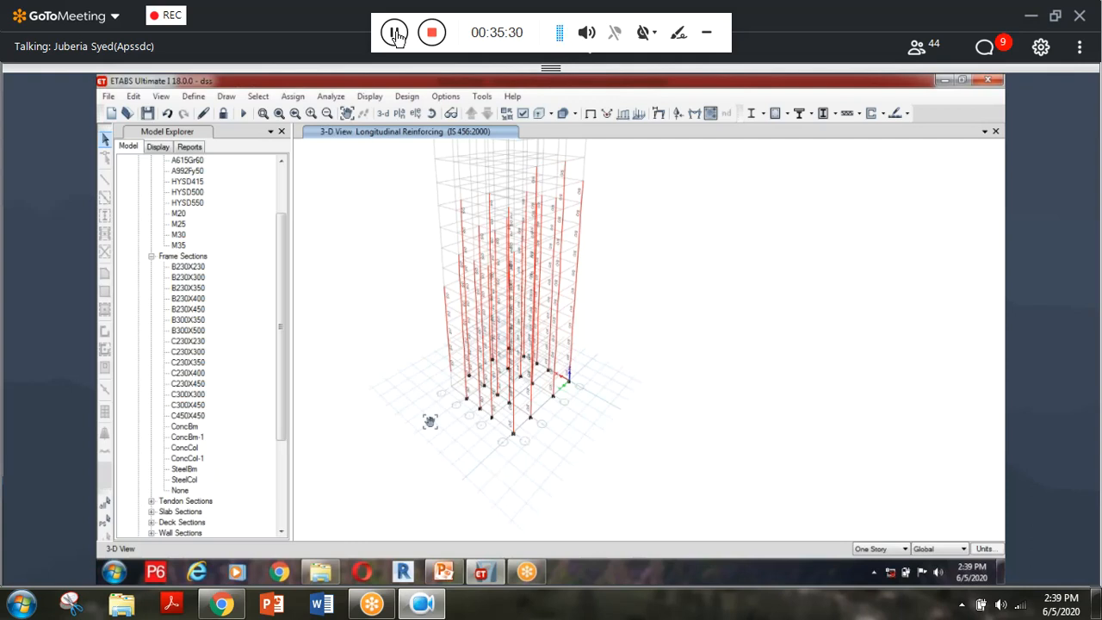
{"action": "middle_click_drag", "start_coordinate": [429, 421], "coordinate": [560, 370], "text": "shift"}
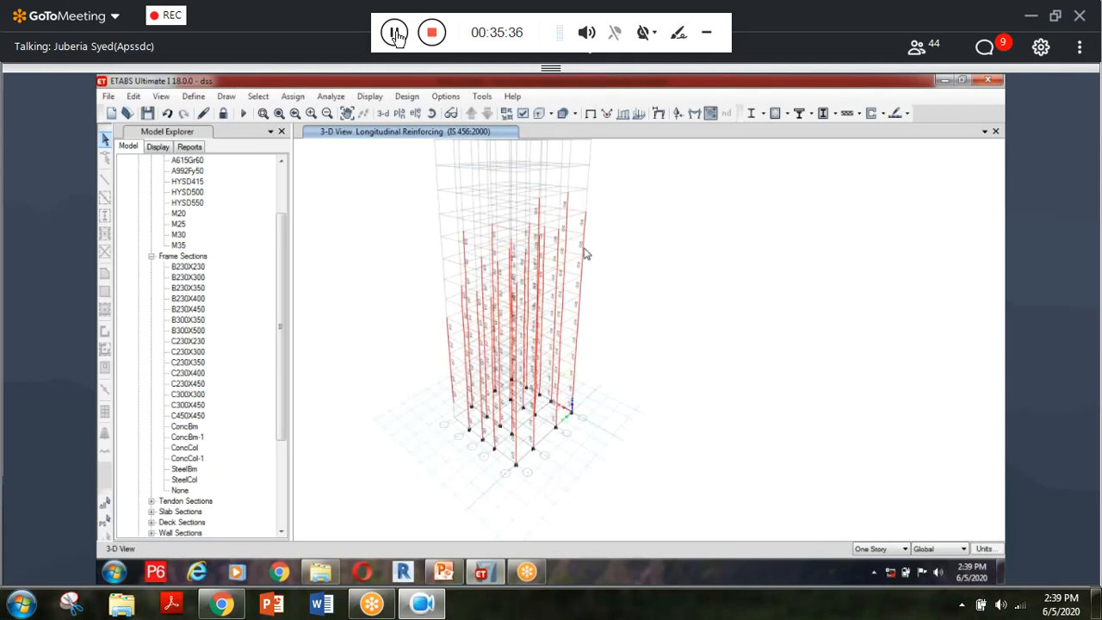
Examine the concrete design information of column C1 at Story10.
{"action": "right_click", "coordinate": [583, 245]}
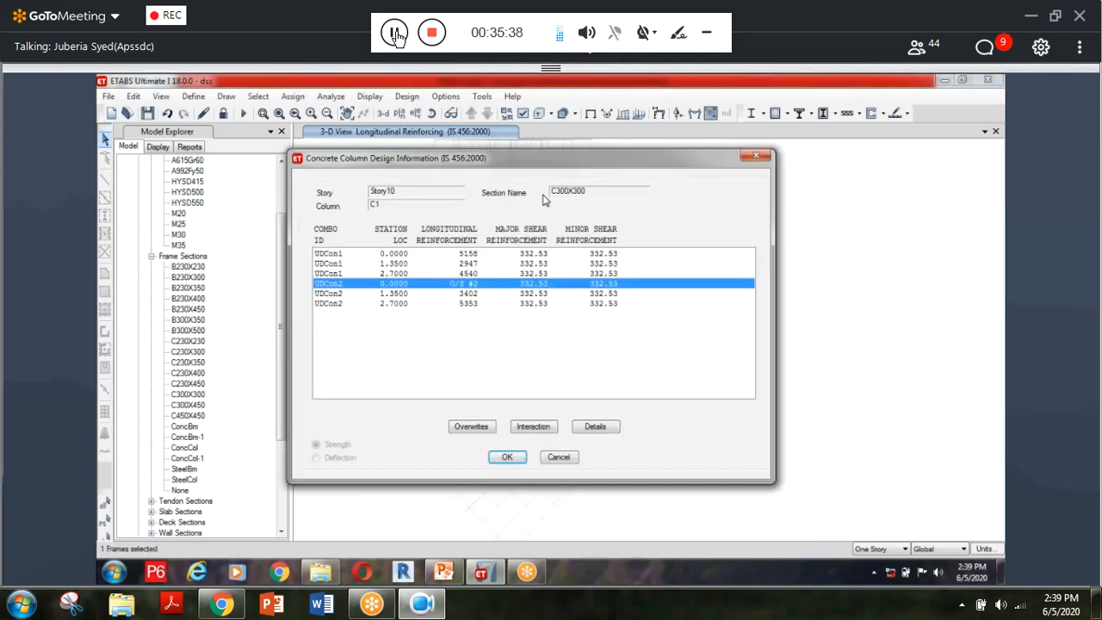
{"action": "left_click", "coordinate": [506, 458]}
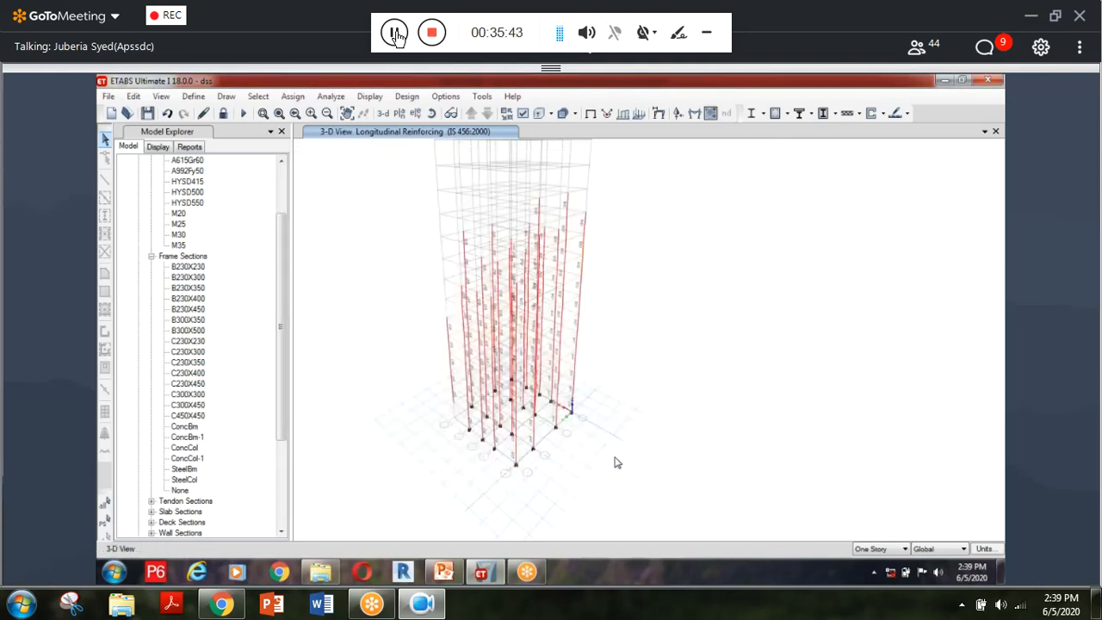
{"action": "middle_click_drag", "start_coordinate": [604, 456], "coordinate": [561, 464], "text": "shift"}
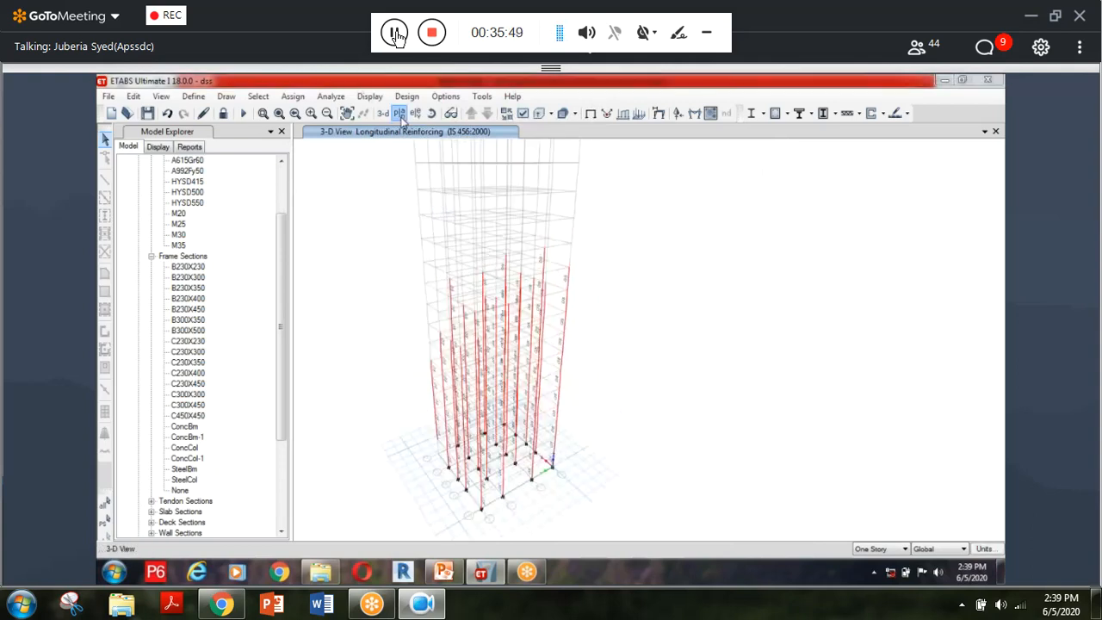
Open the Story16 plan view and go down story by story to Story12, checking each level for failing columns.
{"action": "left_click", "coordinate": [399, 114]}
{"action": "left_click", "coordinate": [599, 475]}
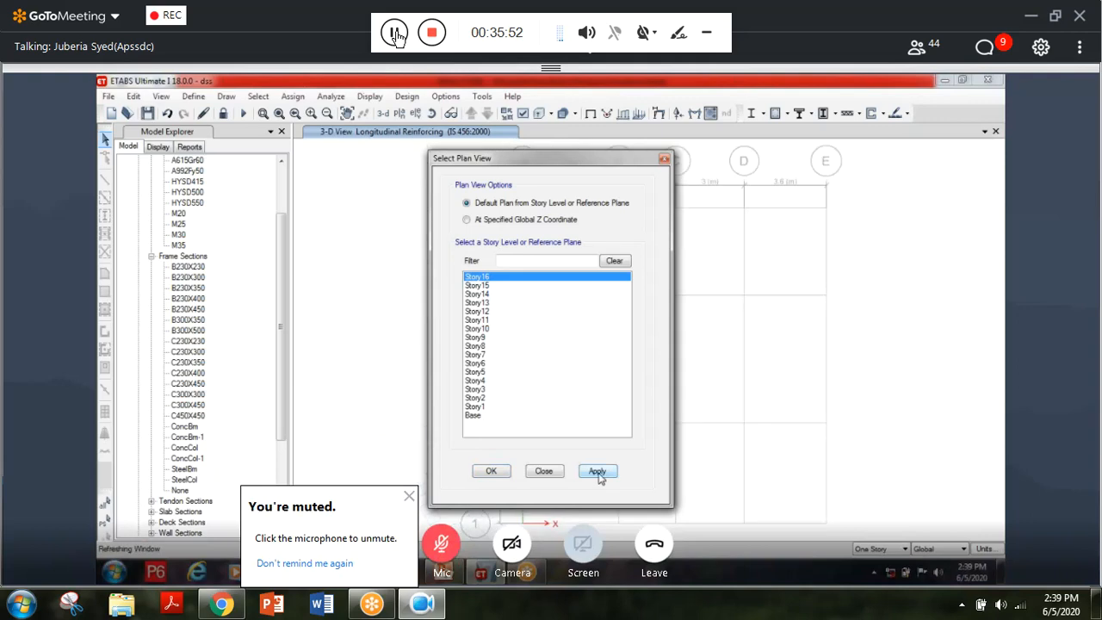
{"action": "left_click", "coordinate": [491, 471]}
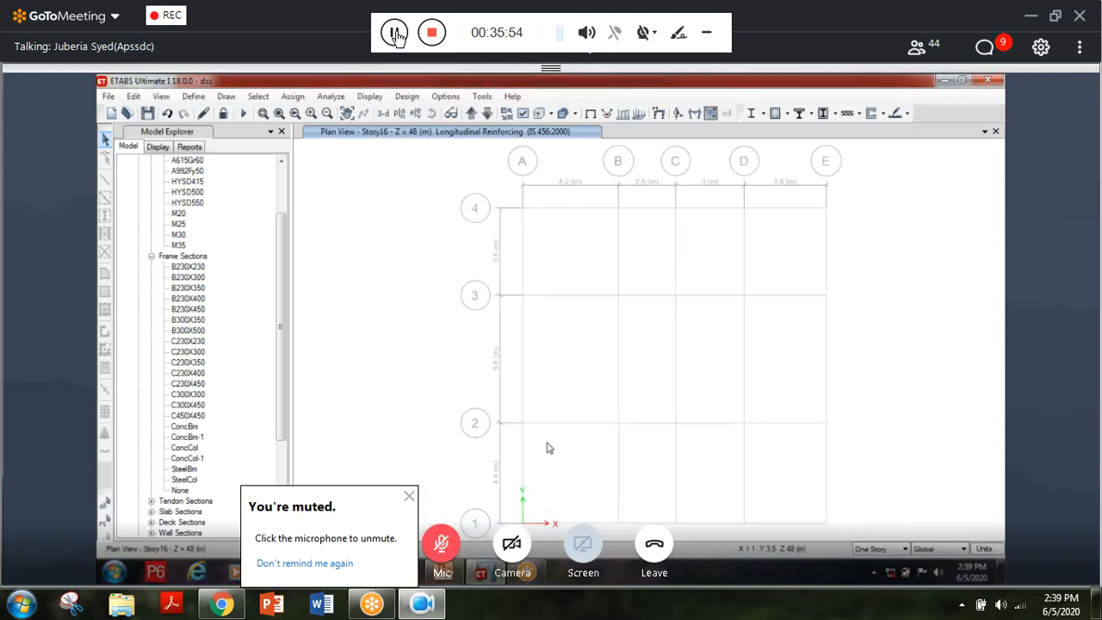
{"action": "middle_click_drag", "start_coordinate": [549, 448], "coordinate": [455, 419]}
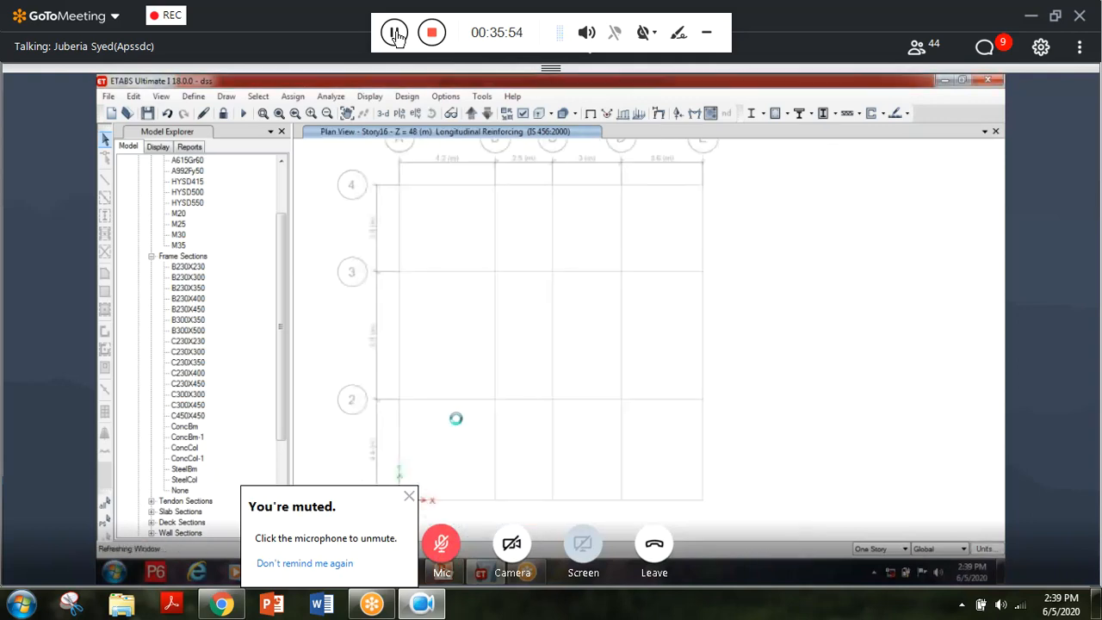
{"action": "left_click", "coordinate": [486, 114]}
{"action": "left_click", "coordinate": [486, 115]}
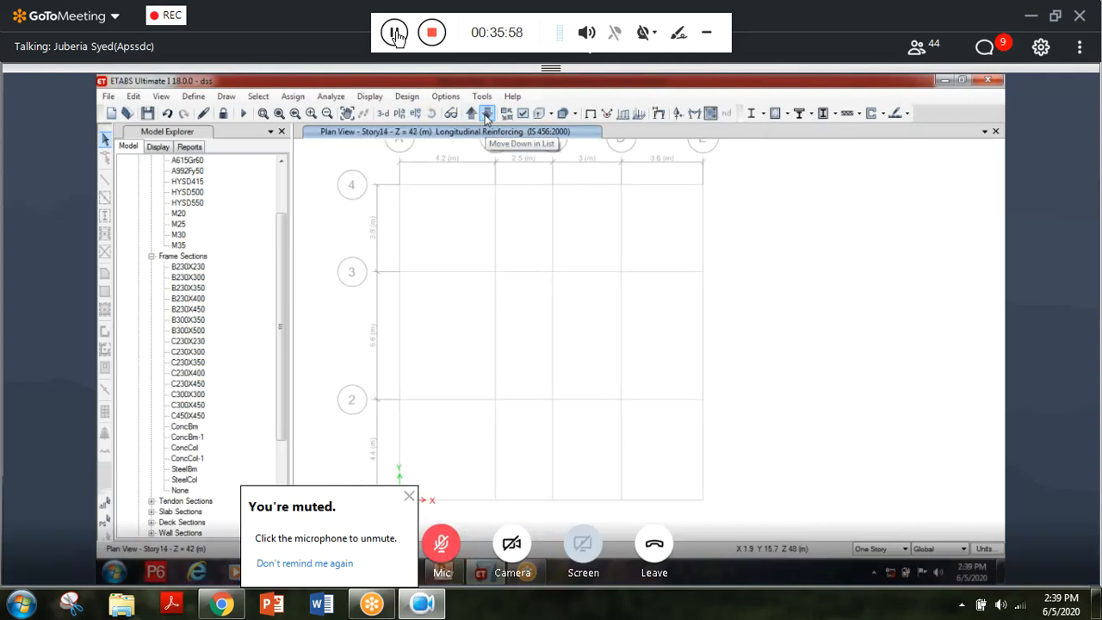
{"action": "left_click", "coordinate": [486, 114]}
{"action": "left_click", "coordinate": [487, 114]}
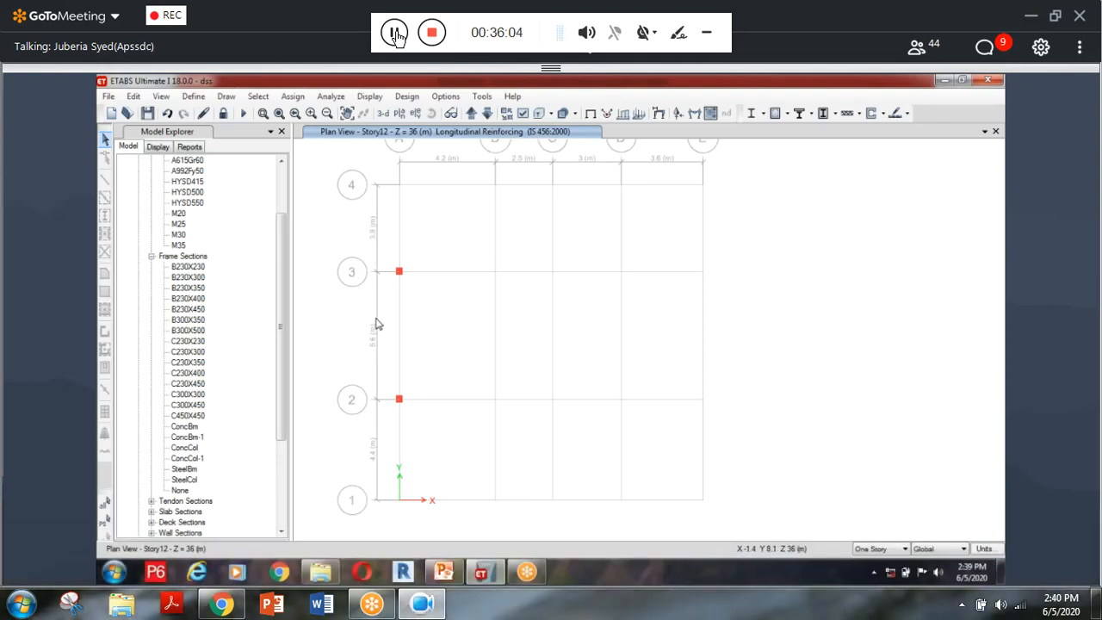
Go through the plan views from Story12 down to the base and examine the failing columns on each level.
{"action": "left_click", "coordinate": [486, 114]}
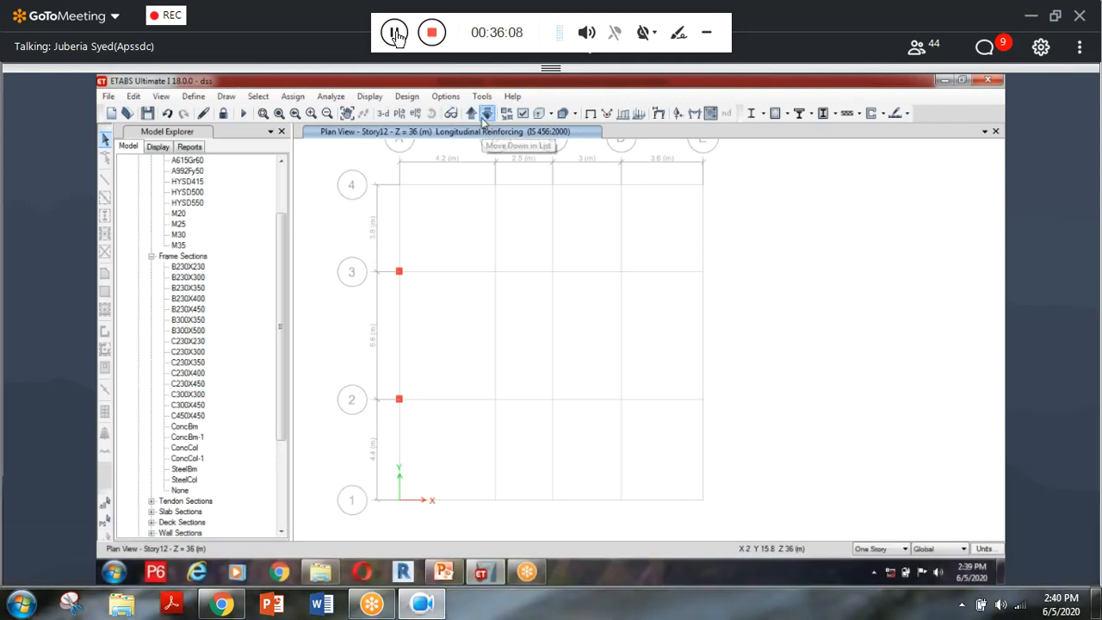
{"action": "left_click", "coordinate": [485, 114]}
{"action": "left_click", "coordinate": [486, 114]}
{"action": "left_click", "coordinate": [485, 114]}
{"action": "left_click", "coordinate": [484, 114]}
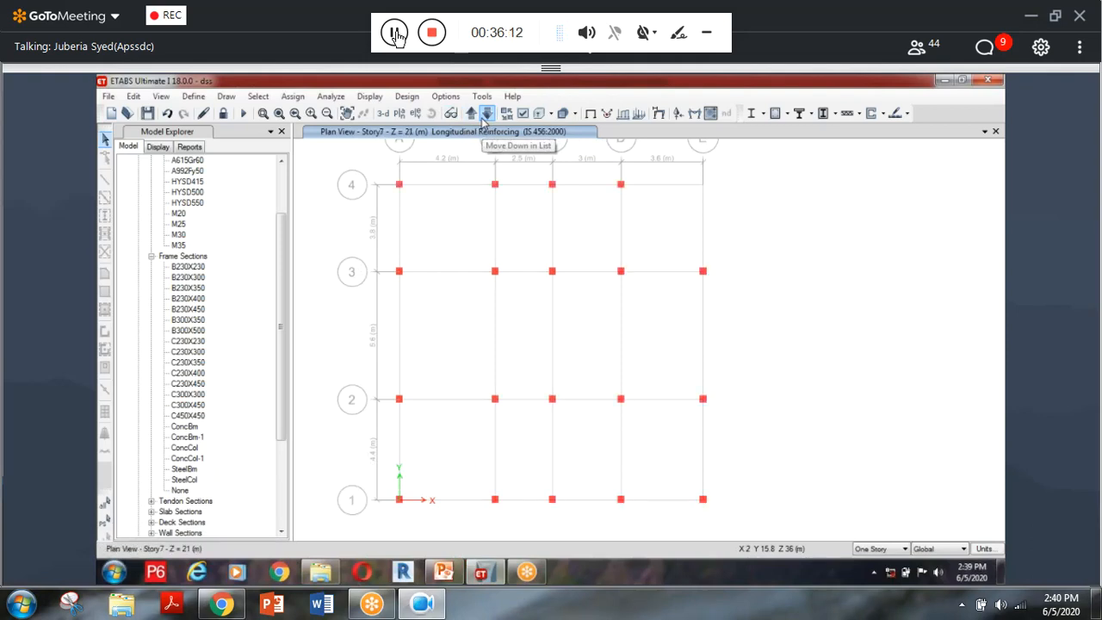
{"action": "left_click", "coordinate": [485, 113]}
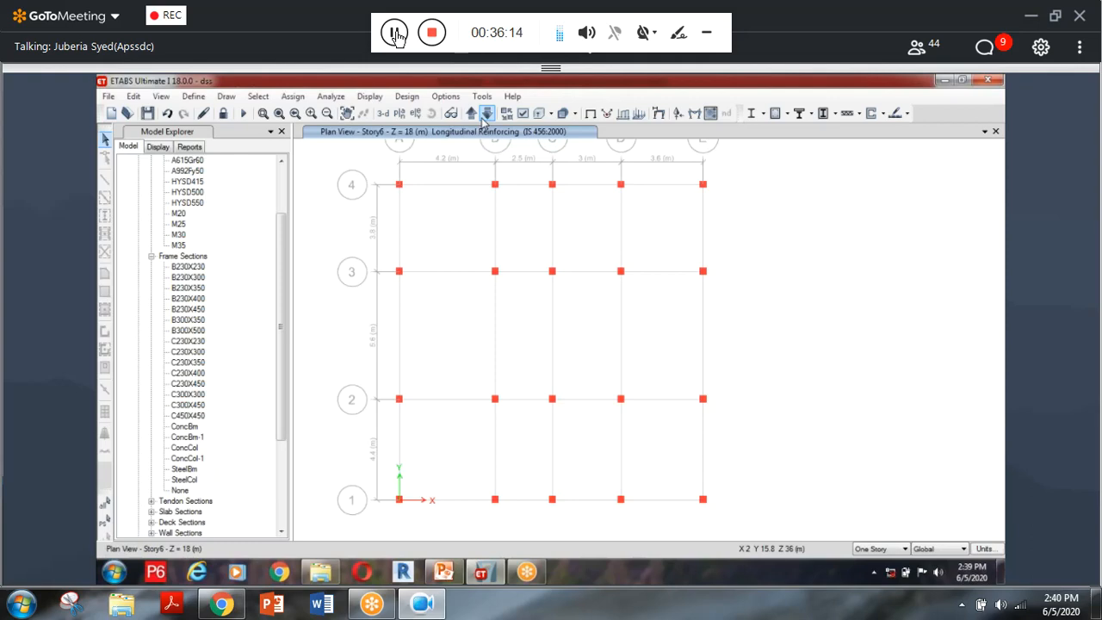
{"action": "left_click", "coordinate": [485, 114]}
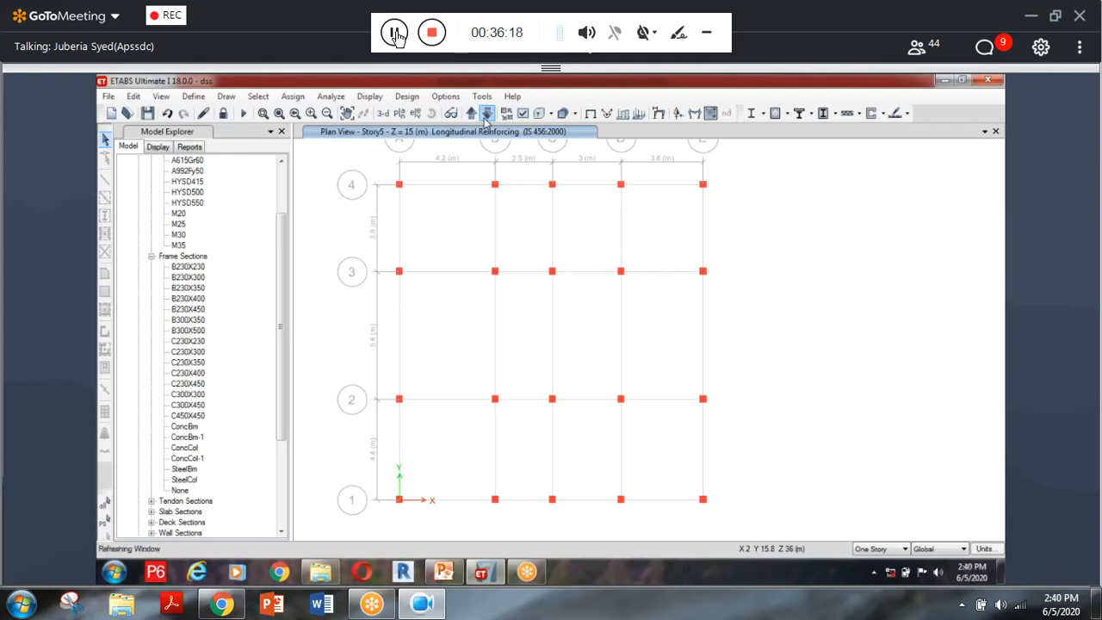
{"action": "left_click", "coordinate": [485, 118]}
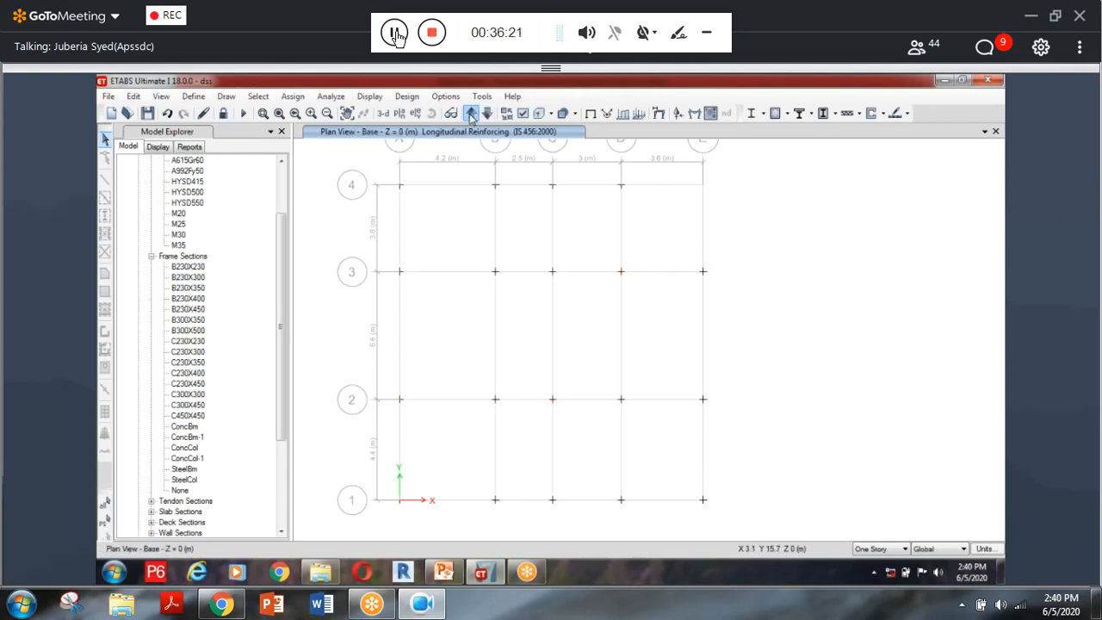
Go back up through the plan views from the base to find the highest story with failing columns, ending on Story12.
{"action": "left_click", "coordinate": [471, 115]}
{"action": "left_click", "coordinate": [470, 114]}
{"action": "left_click", "coordinate": [471, 115]}
{"action": "left_click", "coordinate": [471, 115]}
{"action": "left_click", "coordinate": [471, 115]}
{"action": "left_click", "coordinate": [471, 115]}
{"action": "left_click", "coordinate": [470, 116]}
{"action": "left_click", "coordinate": [471, 115]}
{"action": "left_click", "coordinate": [470, 116]}
{"action": "left_click", "coordinate": [471, 115]}
{"action": "left_click", "coordinate": [471, 115]}
{"action": "left_click", "coordinate": [471, 116]}
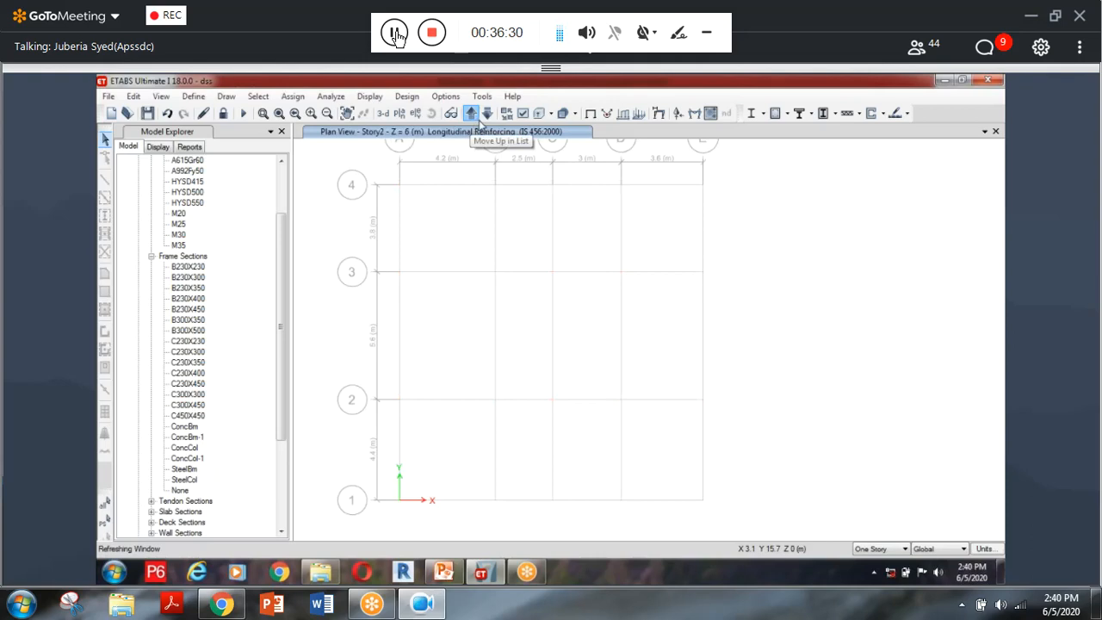
{"action": "left_click", "coordinate": [486, 114]}
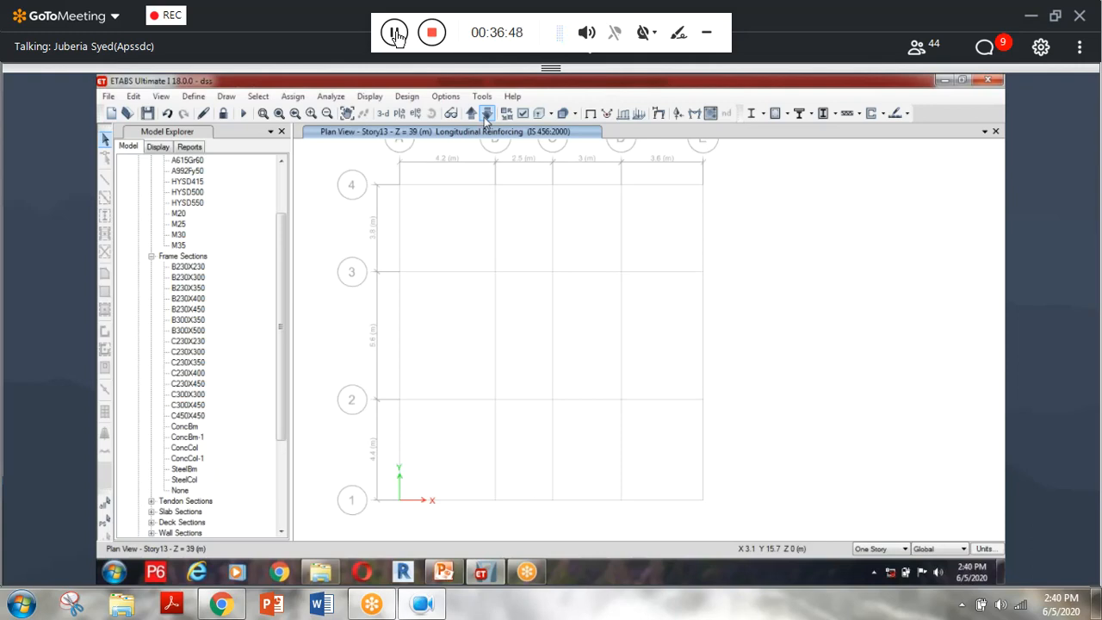
{"action": "left_click", "coordinate": [486, 114]}
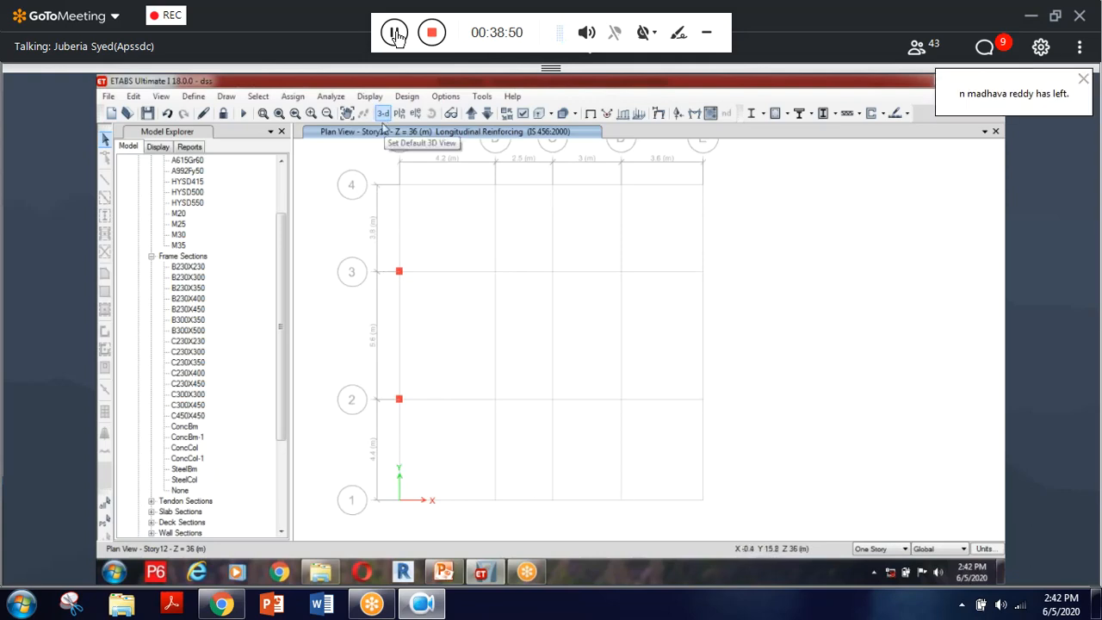
Show all objects again and unlock the model, deleting the analysis results.
{"action": "right_click", "coordinate": [463, 179]}
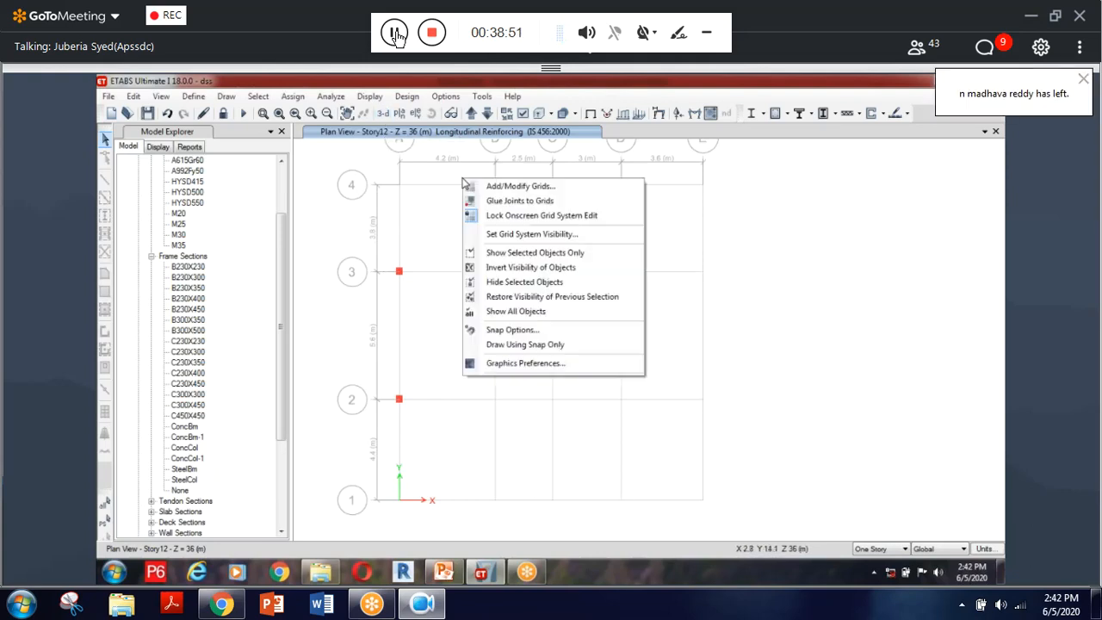
{"action": "left_click", "coordinate": [514, 311]}
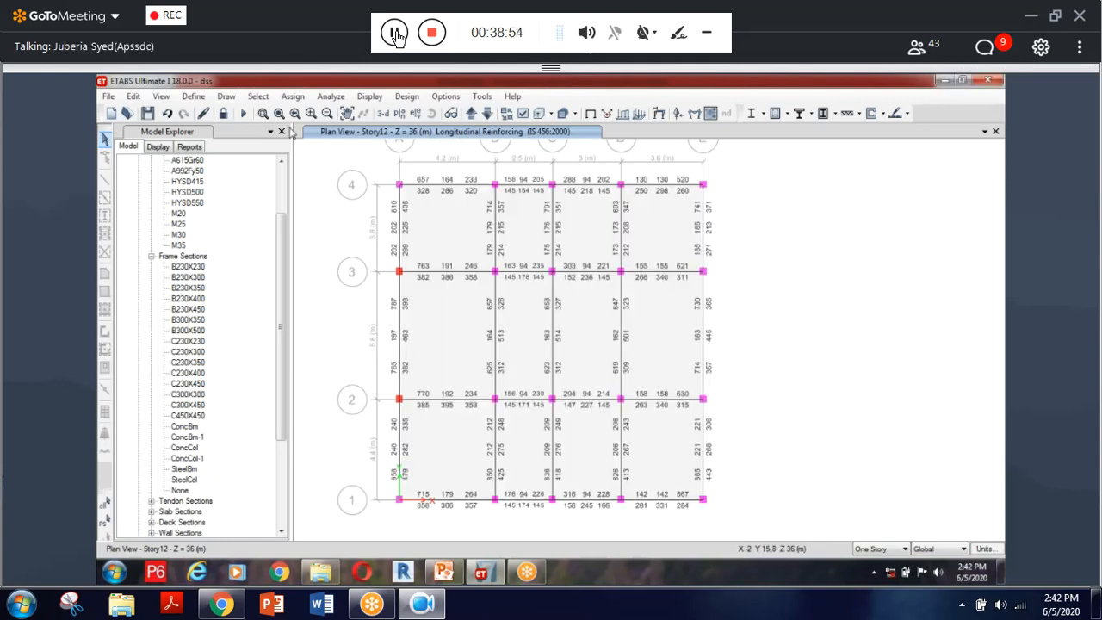
{"action": "left_click", "coordinate": [224, 114]}
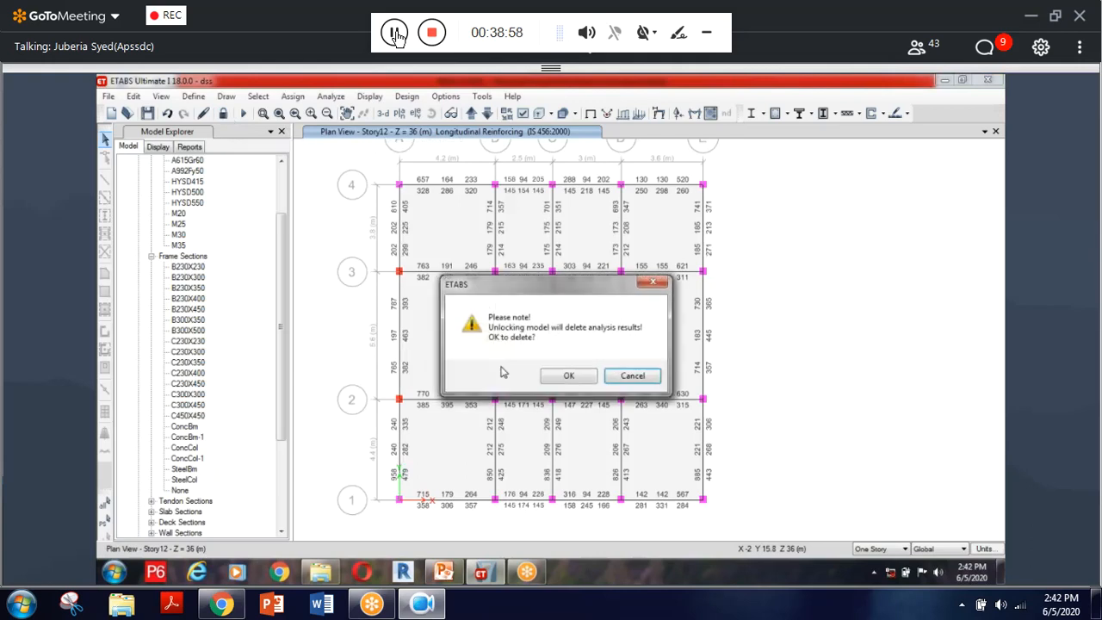
{"action": "left_click", "coordinate": [569, 376]}
Display the whole model in the default 3-D view and examine the frames of the lower stories.
{"action": "left_click", "coordinate": [371, 113]}
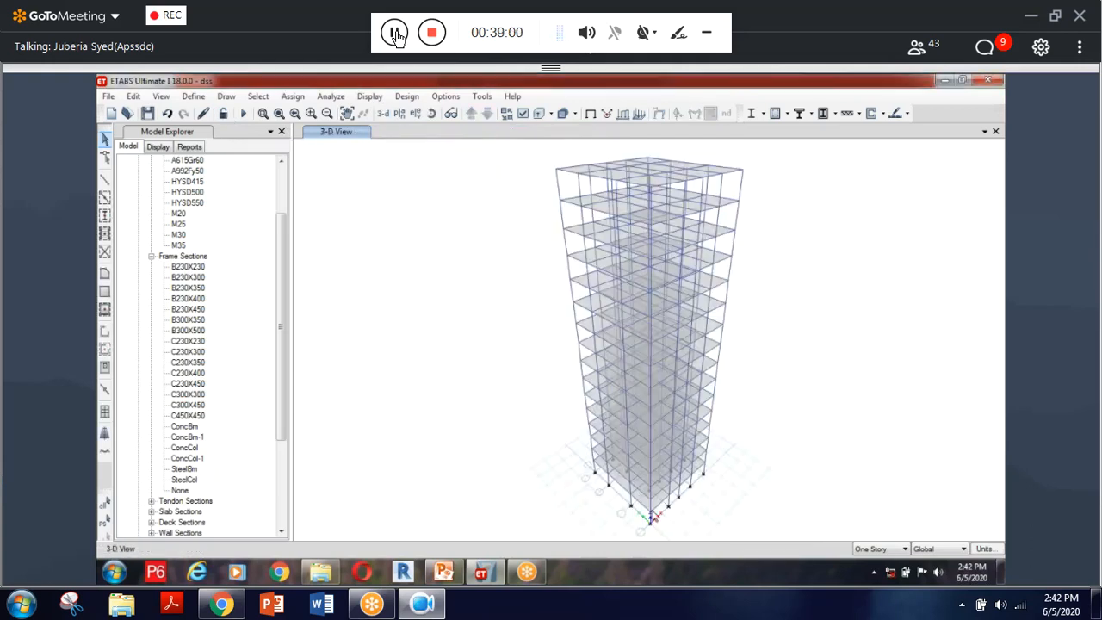
{"action": "scroll", "coordinate": [654, 517], "scroll_direction": "up", "scroll_amount": 2}
{"action": "scroll", "coordinate": [654, 516], "scroll_direction": "up", "scroll_amount": 2}
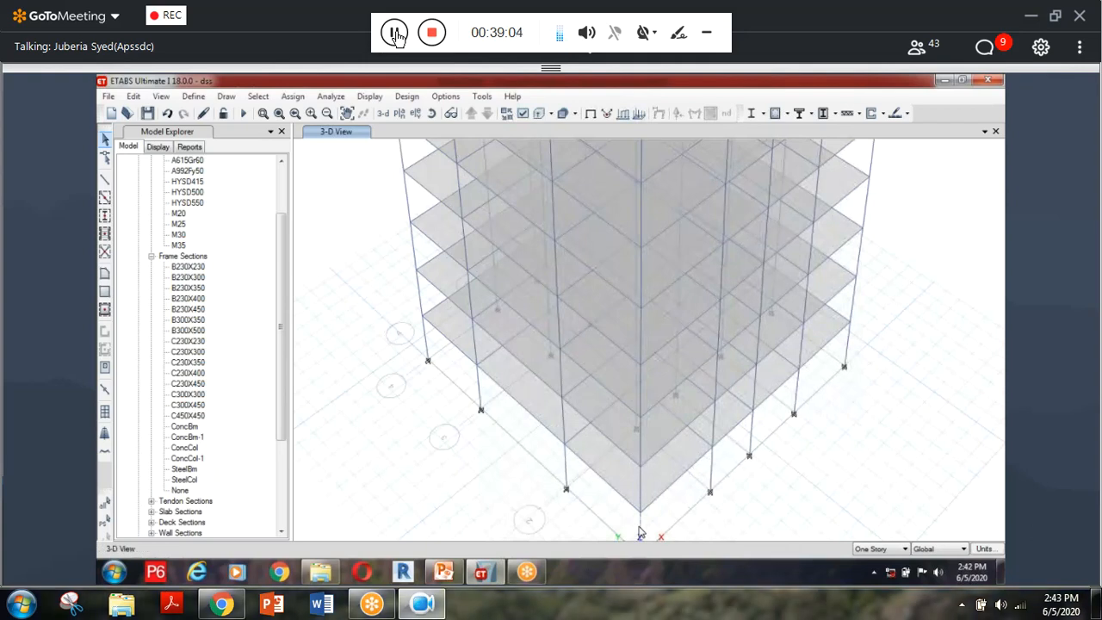
{"action": "right_click", "coordinate": [556, 237]}
{"action": "left_click", "coordinate": [529, 514]}
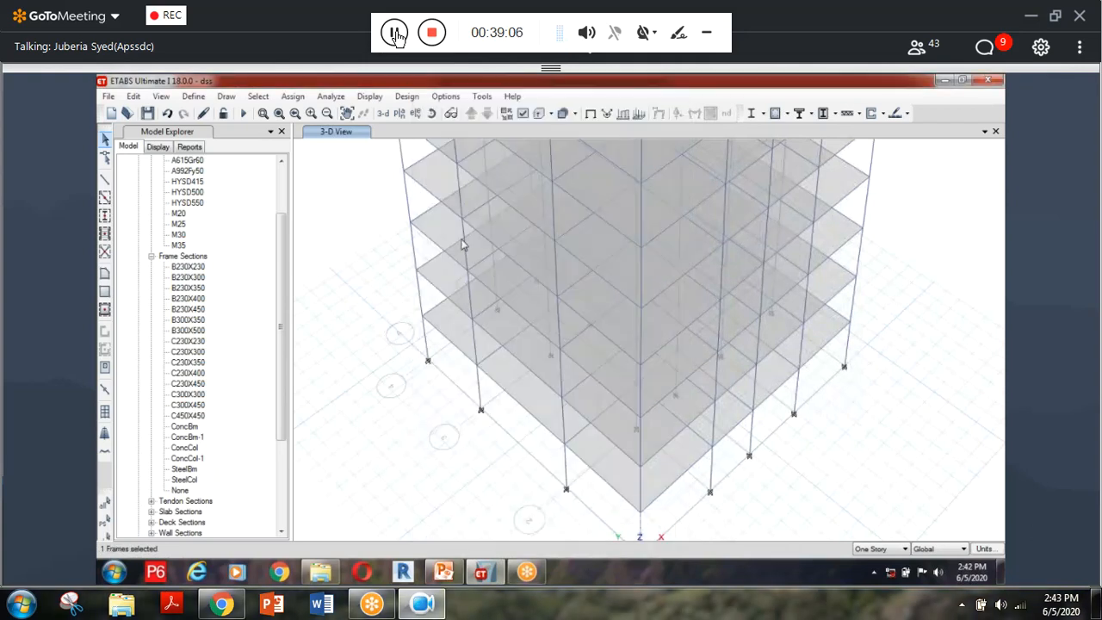
Open the story data for editing and make Story1 a master story.
{"action": "left_click", "coordinate": [134, 97]}
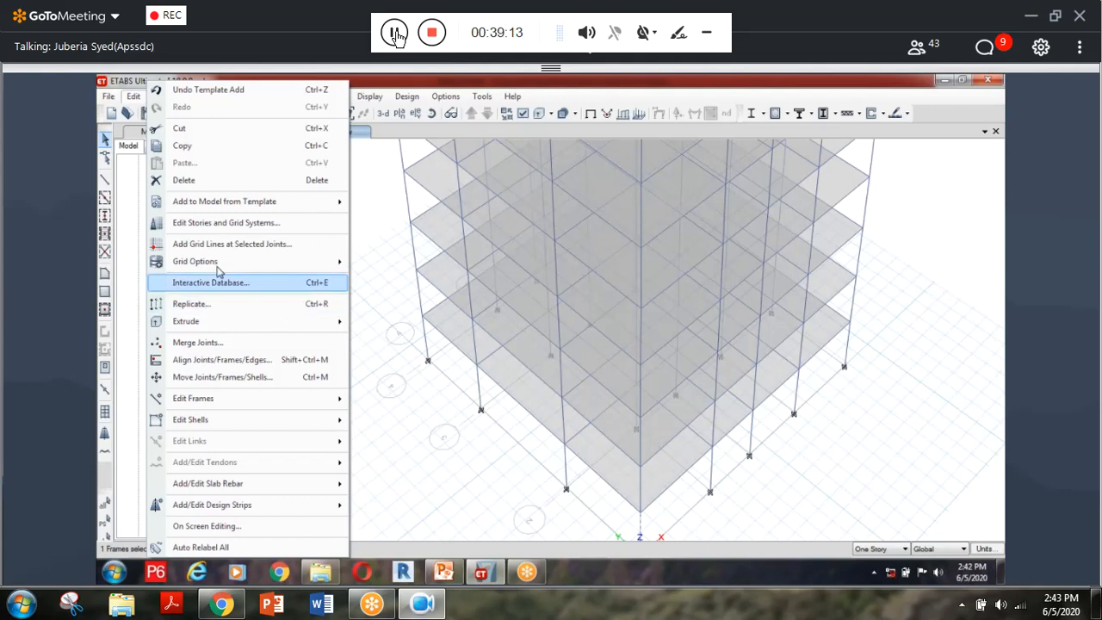
{"action": "left_click", "coordinate": [215, 229]}
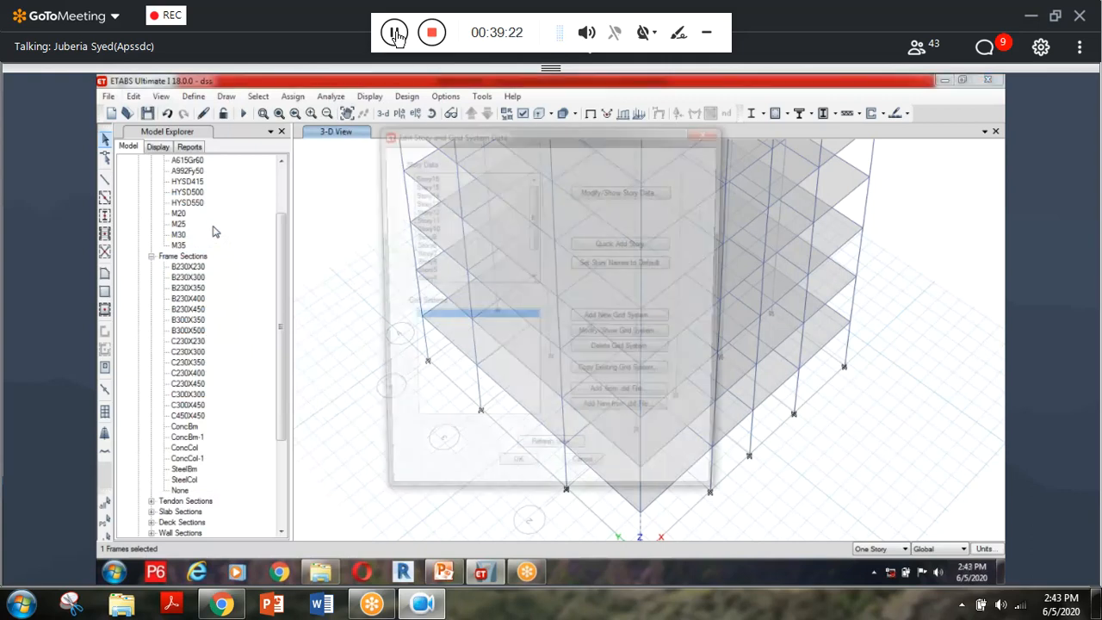
{"action": "left_click", "coordinate": [624, 191]}
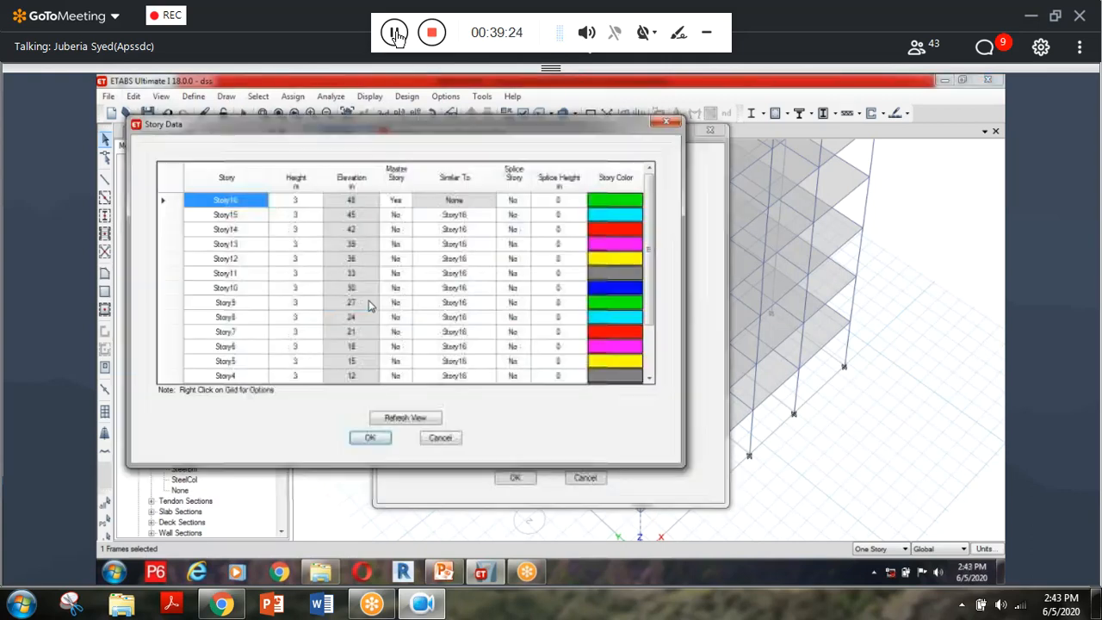
{"action": "scroll", "coordinate": [370, 306], "scroll_direction": "down", "scroll_amount": 2}
{"action": "left_click", "coordinate": [395, 361]}
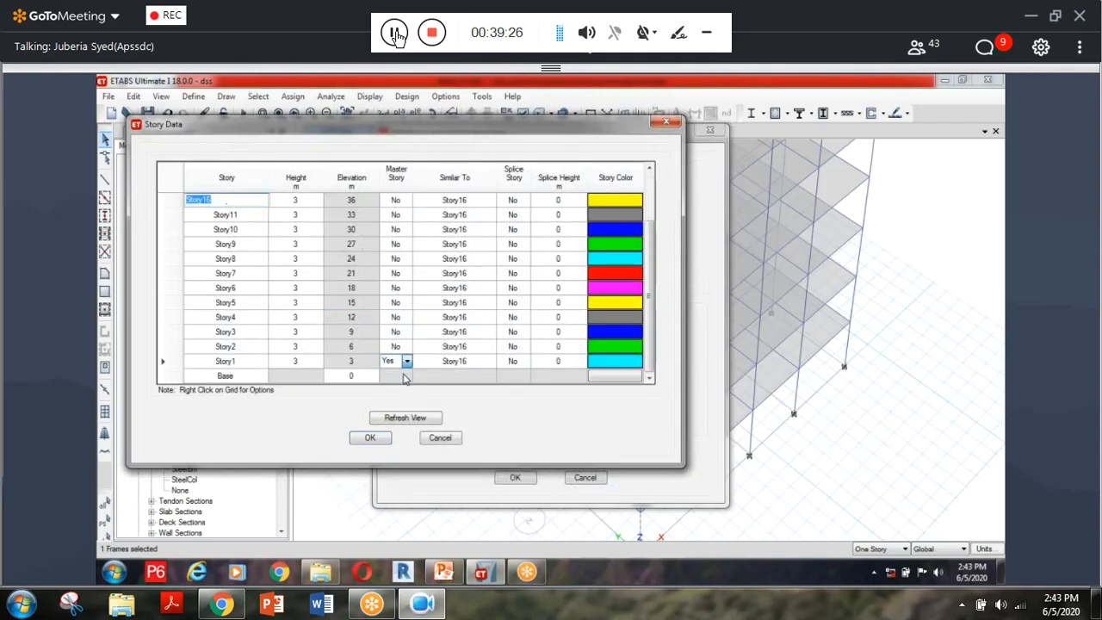
Set Story2 through Story6 as similar to Story1 in the story data.
{"action": "left_click", "coordinate": [468, 346]}
{"action": "left_click", "coordinate": [491, 346]}
{"action": "left_click", "coordinate": [480, 365]}
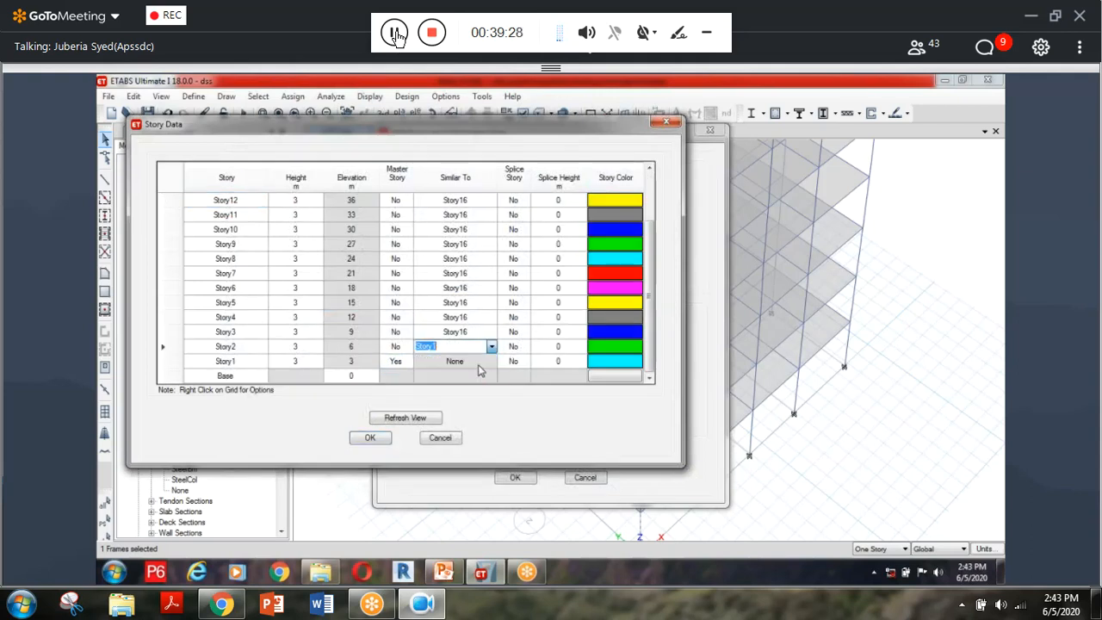
{"action": "left_click", "coordinate": [489, 332]}
{"action": "left_click", "coordinate": [490, 334]}
{"action": "left_click", "coordinate": [476, 350]}
{"action": "left_click", "coordinate": [476, 321]}
{"action": "left_click", "coordinate": [491, 317]}
{"action": "left_click", "coordinate": [476, 335]}
{"action": "left_click", "coordinate": [473, 302]}
{"action": "left_click", "coordinate": [490, 302]}
{"action": "left_click", "coordinate": [467, 319]}
{"action": "left_click", "coordinate": [472, 288]}
{"action": "left_click", "coordinate": [490, 288]}
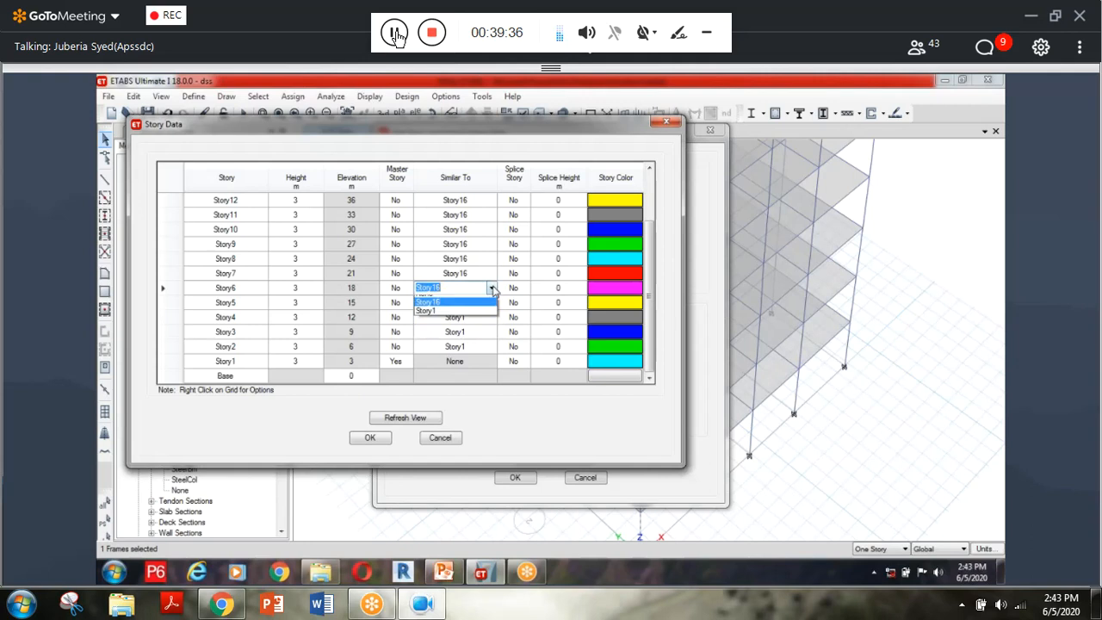
Set Similar To as Story1 for Story6, Story7, Story8 and Story9 in the story data.
{"action": "left_click", "coordinate": [468, 319]}
{"action": "left_click", "coordinate": [473, 273]}
{"action": "left_click", "coordinate": [490, 273]}
{"action": "left_click", "coordinate": [467, 302]}
{"action": "left_click", "coordinate": [476, 258]}
{"action": "left_click", "coordinate": [490, 258]}
{"action": "left_click", "coordinate": [482, 288]}
{"action": "left_click", "coordinate": [475, 245]}
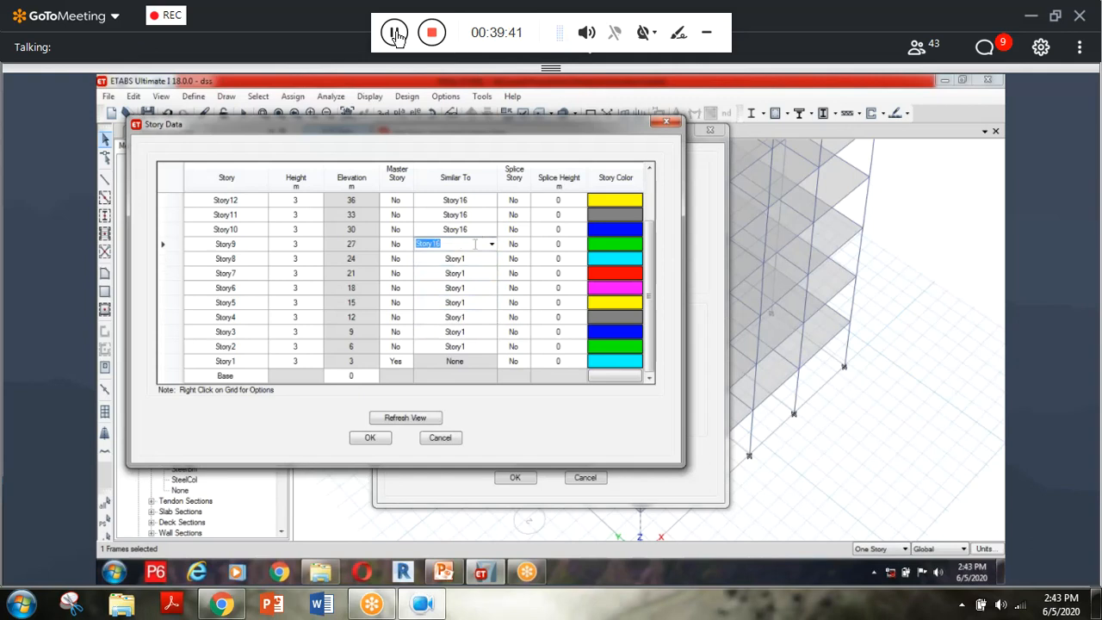
{"action": "left_click", "coordinate": [491, 244]}
{"action": "left_click", "coordinate": [474, 256]}
Set Similar To as Story1 for Story10, Story11 and Story12, then refresh the view and accept the story and grid data.
{"action": "left_click", "coordinate": [476, 229]}
{"action": "left_click", "coordinate": [490, 229]}
{"action": "left_click", "coordinate": [476, 250]}
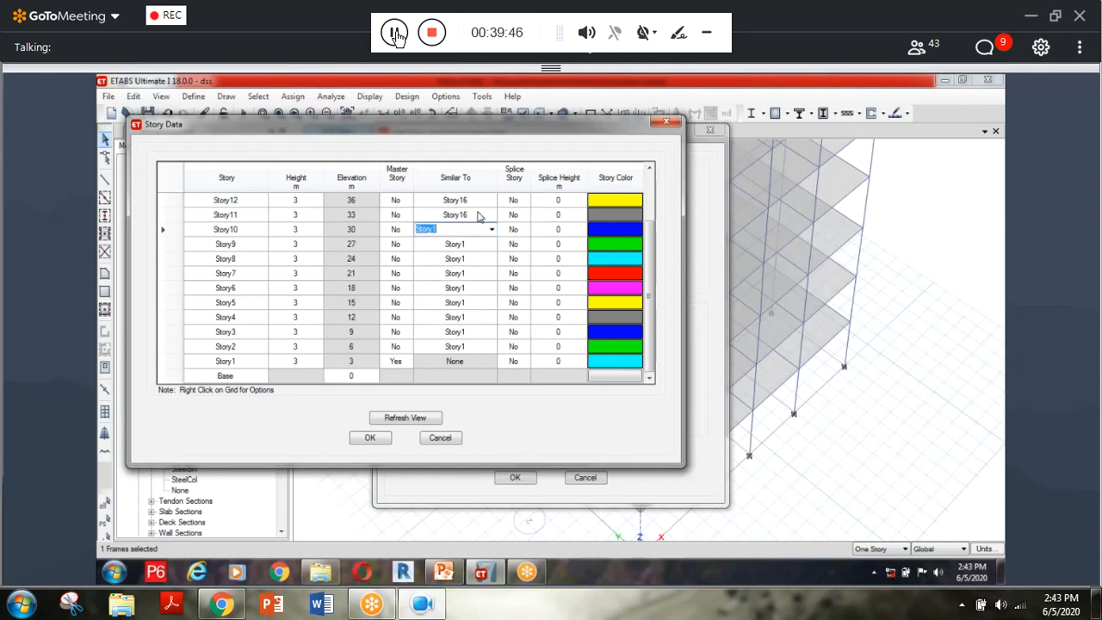
{"action": "left_click", "coordinate": [476, 214]}
{"action": "left_click", "coordinate": [491, 214]}
{"action": "left_click", "coordinate": [476, 235]}
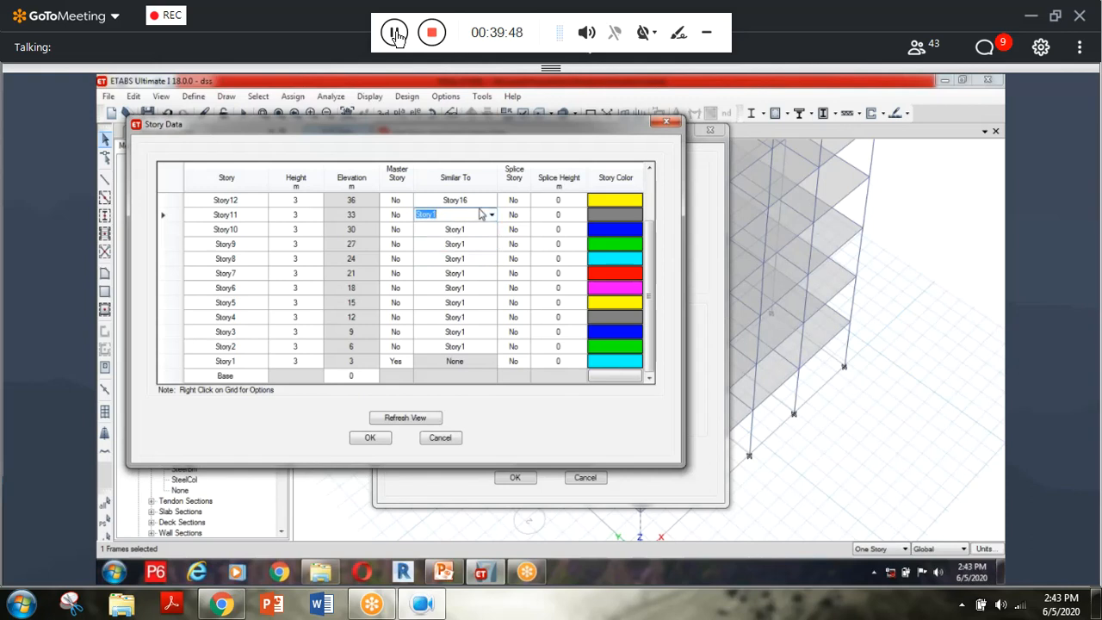
{"action": "left_click", "coordinate": [476, 199]}
{"action": "left_click", "coordinate": [490, 200]}
{"action": "left_click", "coordinate": [465, 220]}
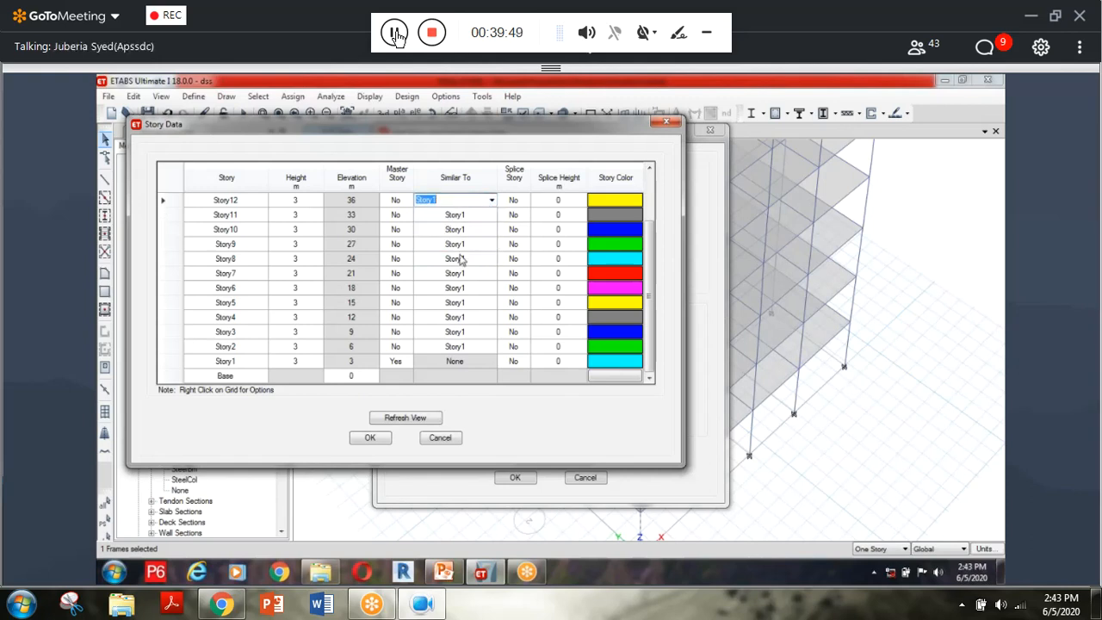
{"action": "left_click", "coordinate": [396, 418]}
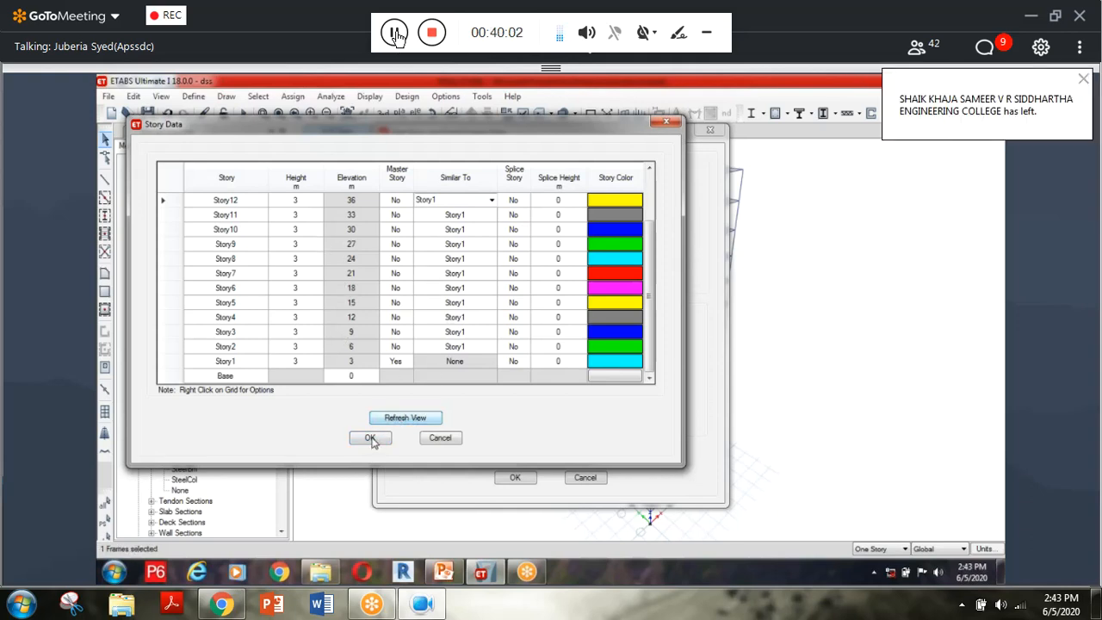
{"action": "left_click", "coordinate": [371, 438]}
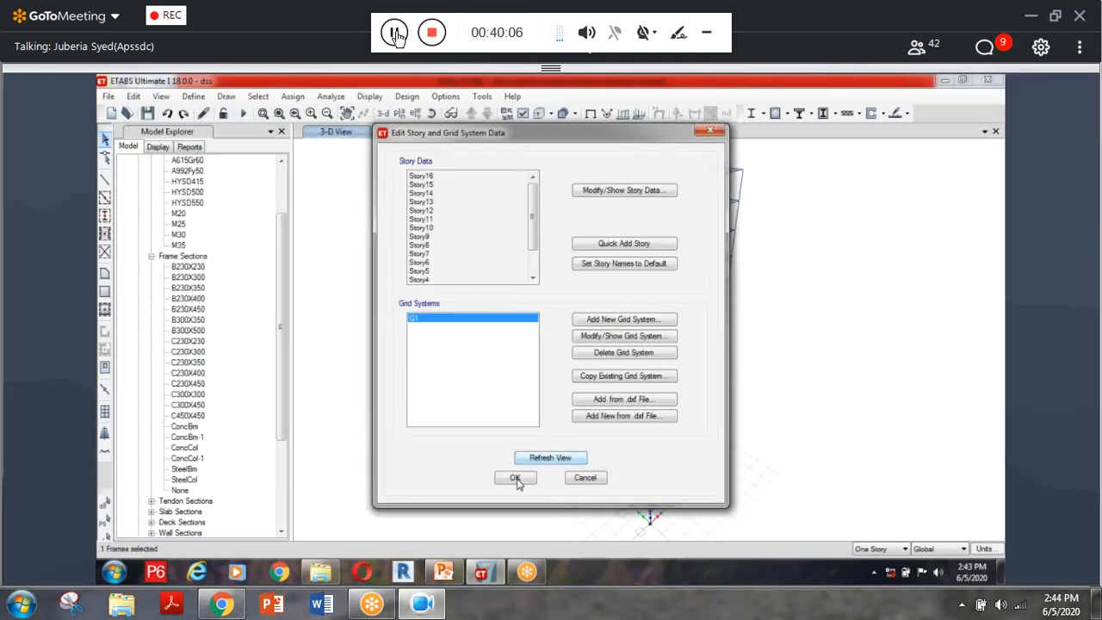
{"action": "left_click", "coordinate": [515, 479]}
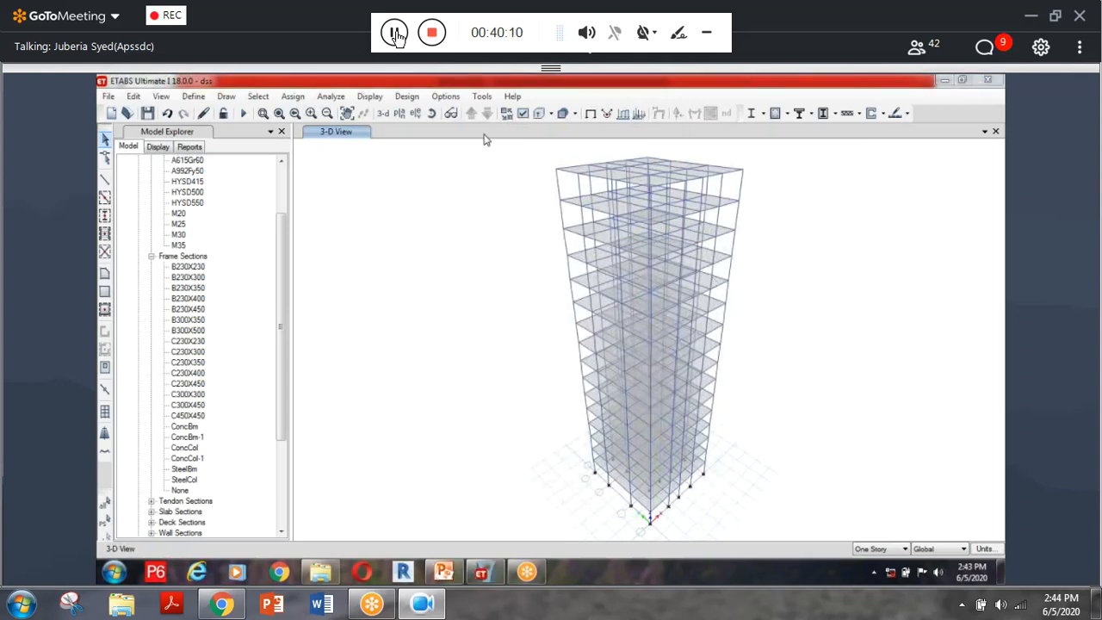
Show the Story1 plan view and set the story scope to Similar Stories.
{"action": "left_click", "coordinate": [399, 116]}
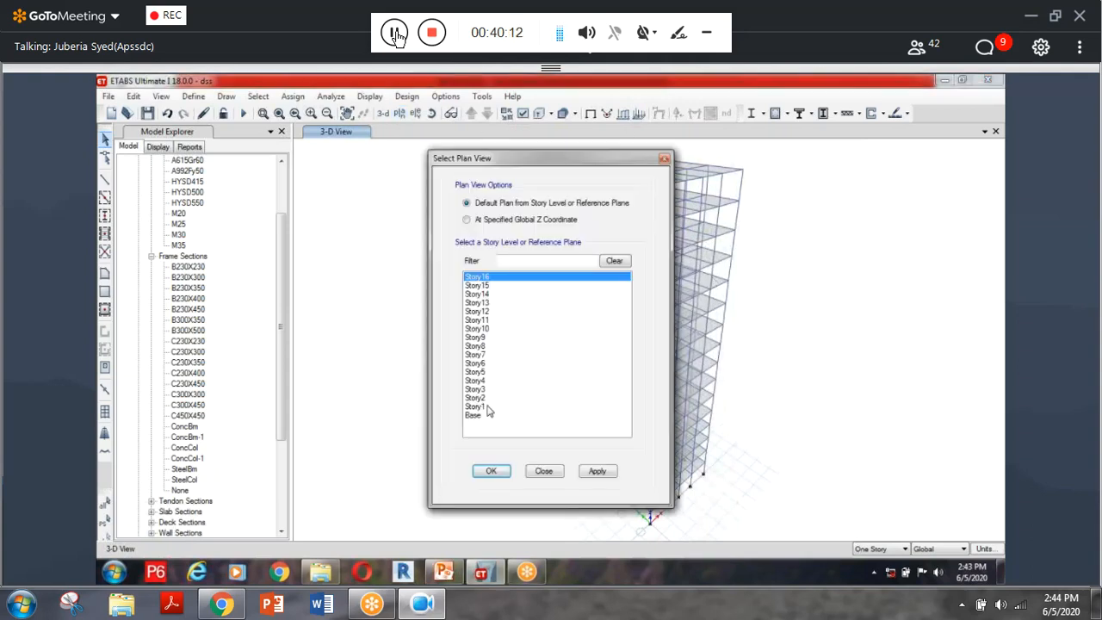
{"action": "left_click", "coordinate": [486, 406]}
{"action": "left_click", "coordinate": [494, 474]}
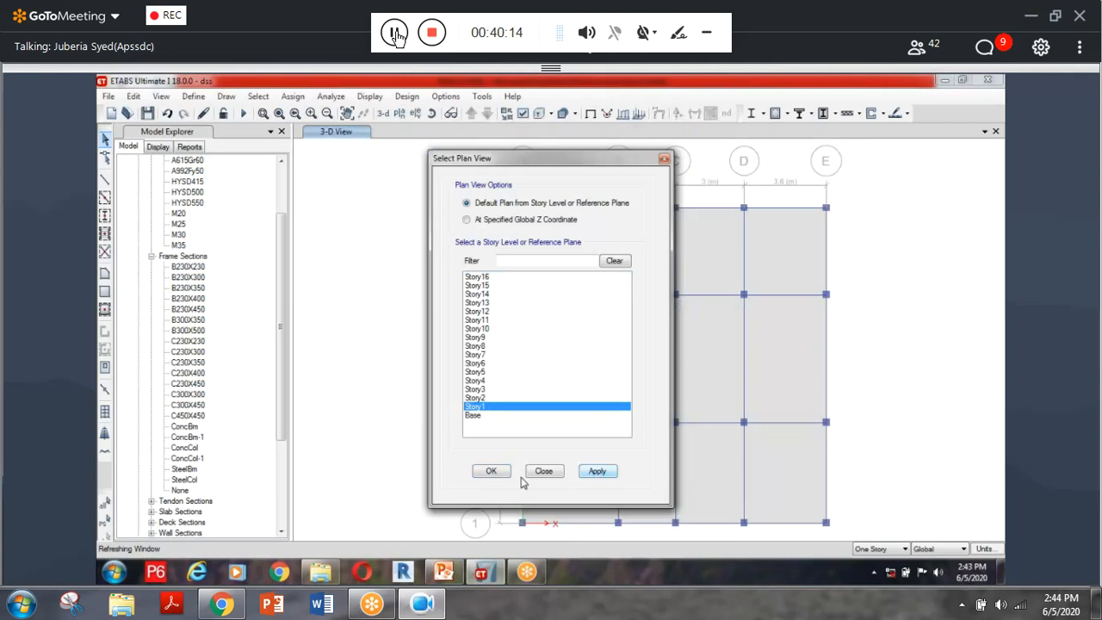
{"action": "left_click", "coordinate": [887, 548]}
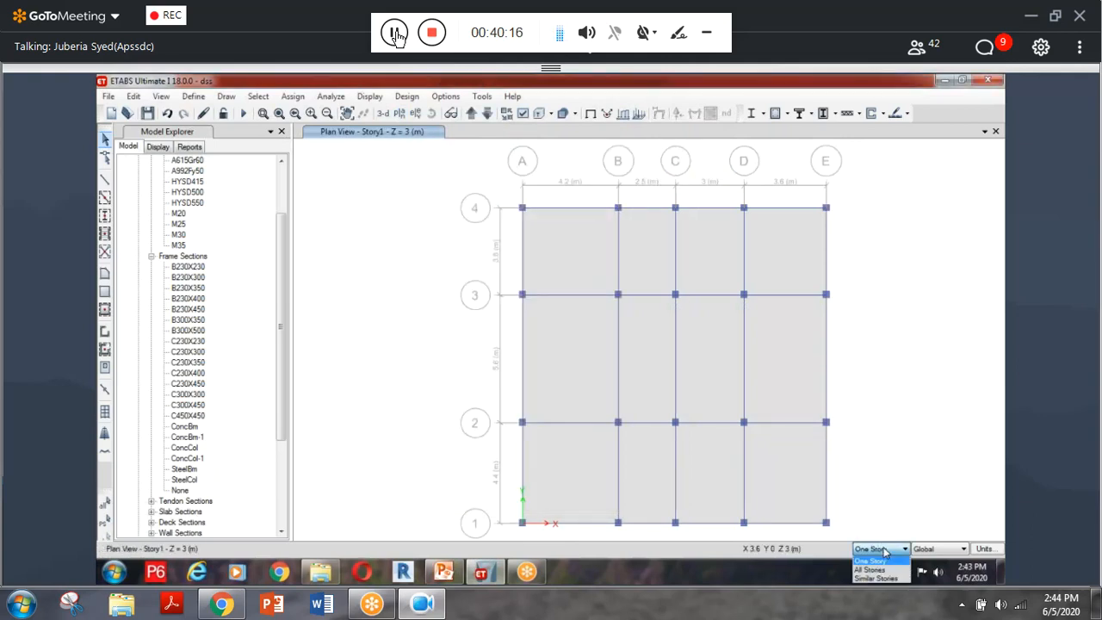
{"action": "left_click", "coordinate": [881, 576]}
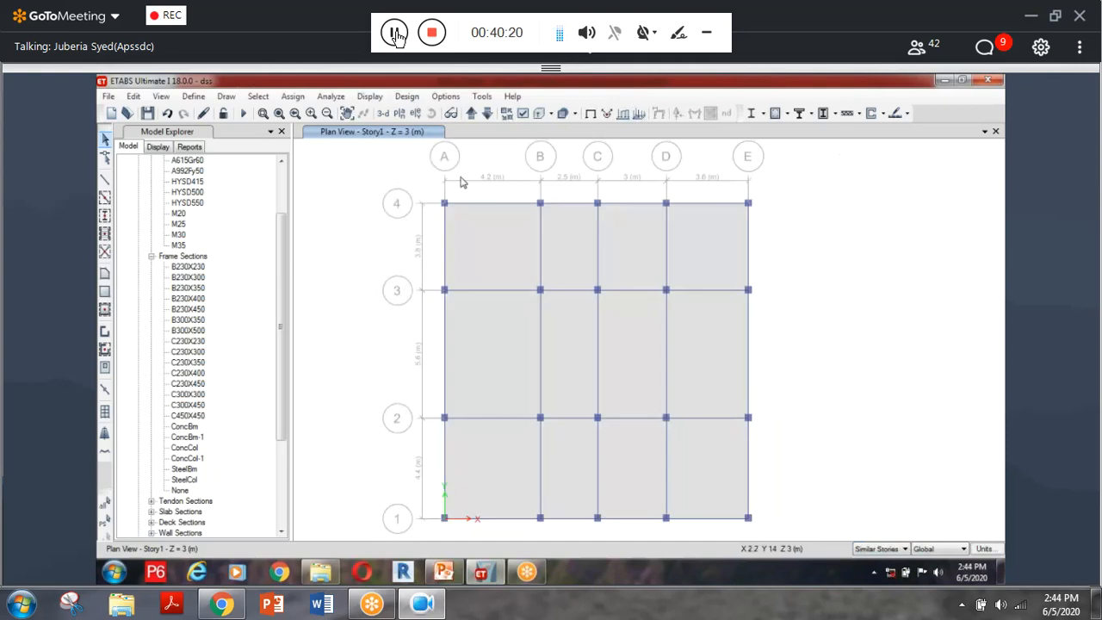
Select everything on the Story1 plan, then deselect joints and the object types from beams through tendons, keeping the columns selected.
{"action": "left_click_drag", "start_coordinate": [352, 178], "coordinate": [807, 533]}
{"action": "left_click_drag", "start_coordinate": [808, 533], "coordinate": [804, 530]}
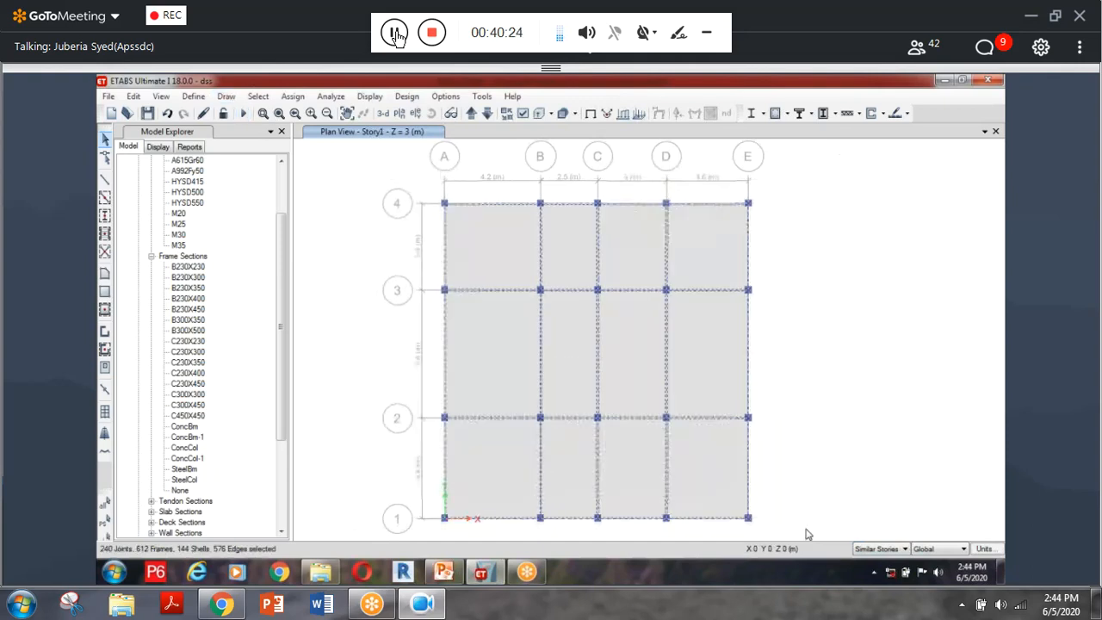
{"action": "left_click", "coordinate": [258, 96]}
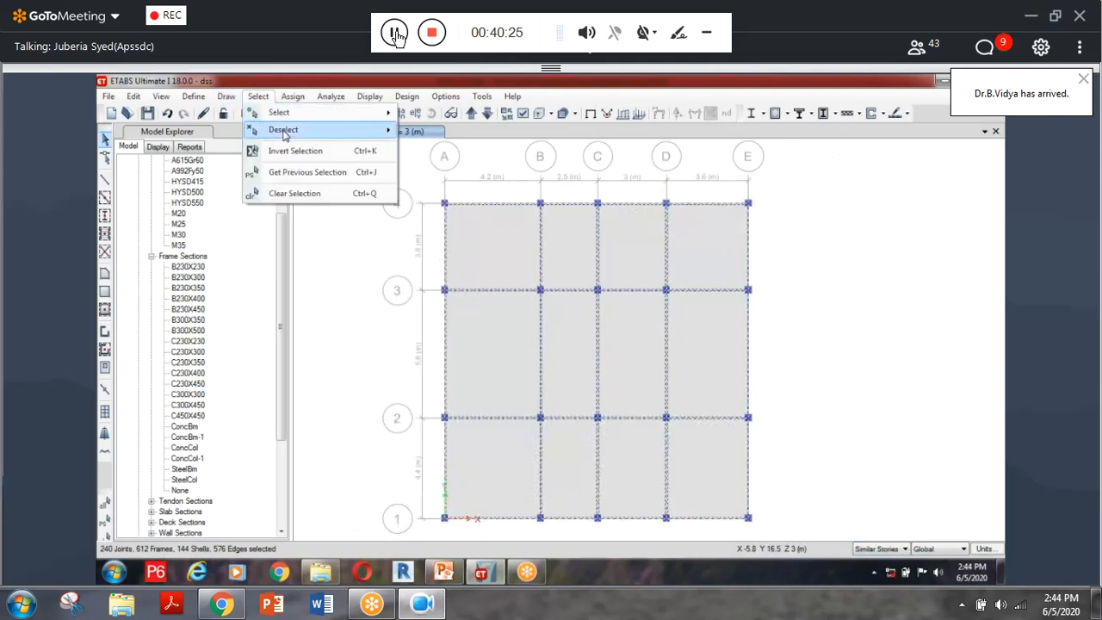
{"action": "mouse_move", "coordinate": [285, 135]}
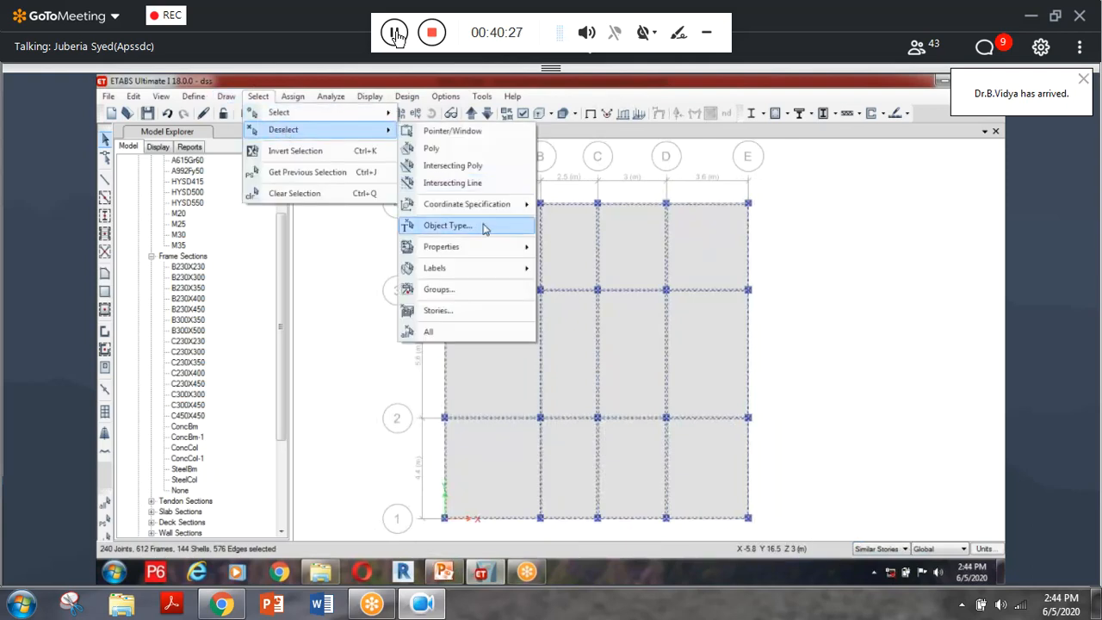
{"action": "left_click", "coordinate": [485, 227]}
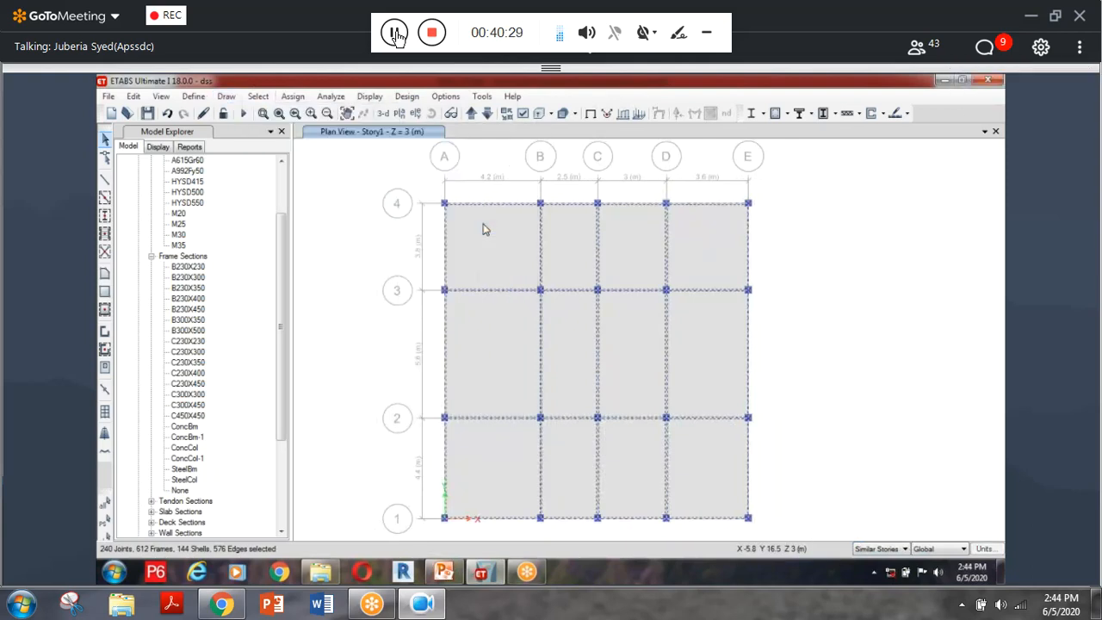
{"action": "left_click", "coordinate": [548, 432]}
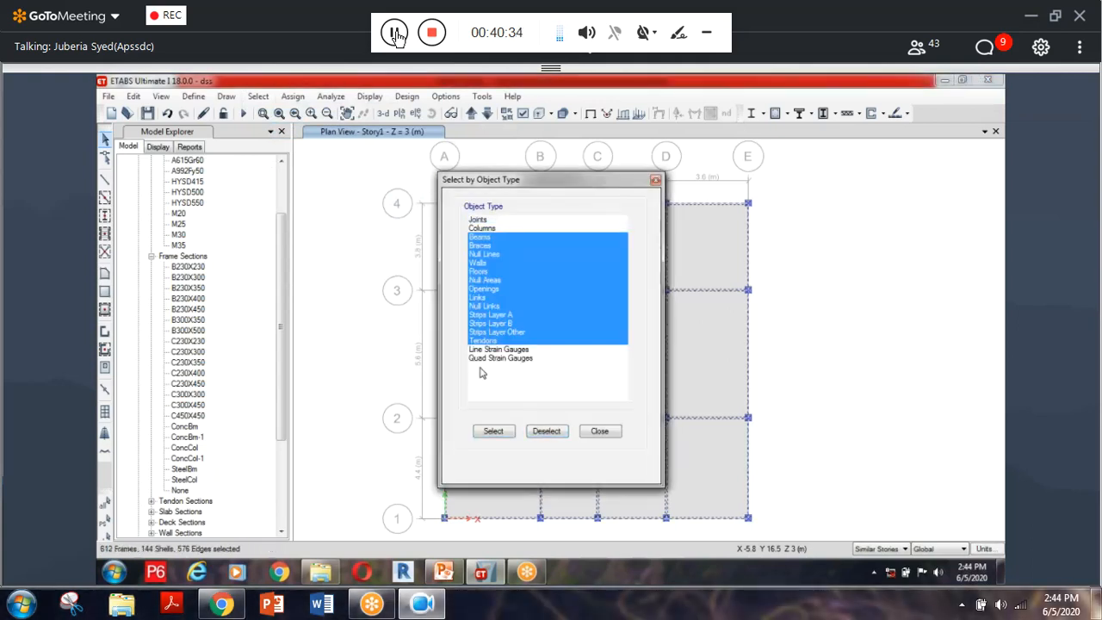
{"action": "left_click", "coordinate": [548, 432]}
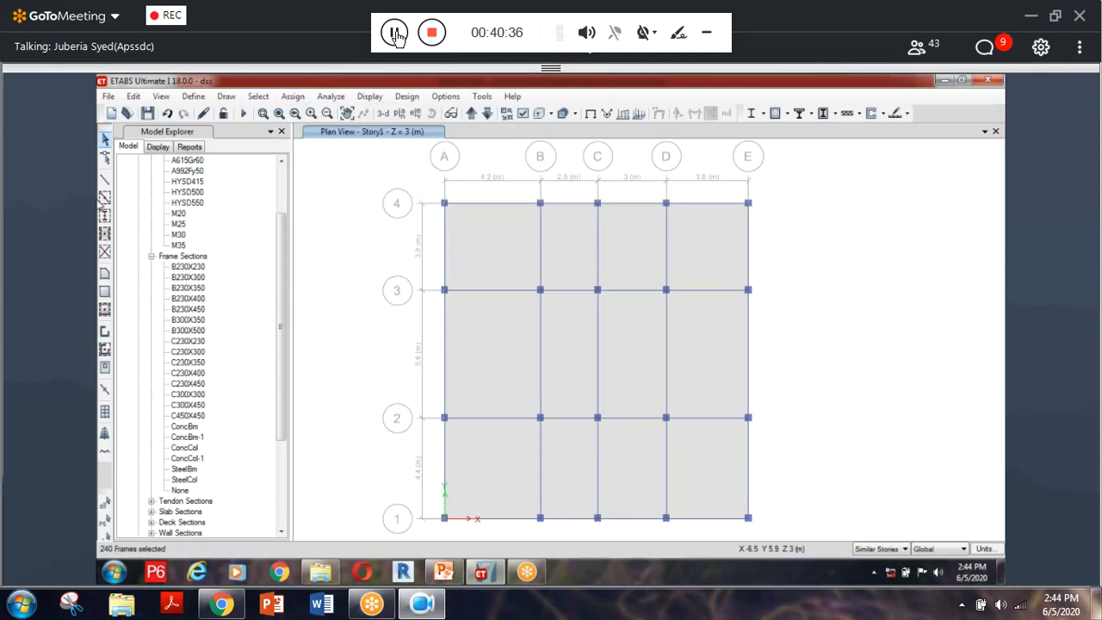
Assign the C450X450 frame section to the selected columns in the 3-D view.
{"action": "left_click", "coordinate": [382, 113]}
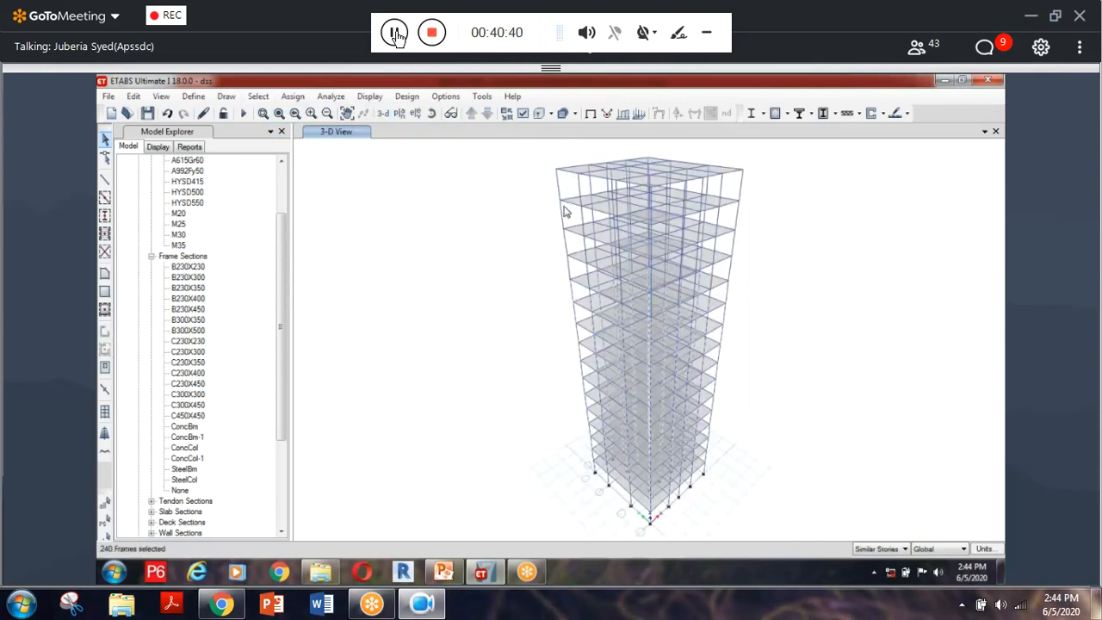
{"action": "left_click", "coordinate": [292, 96]}
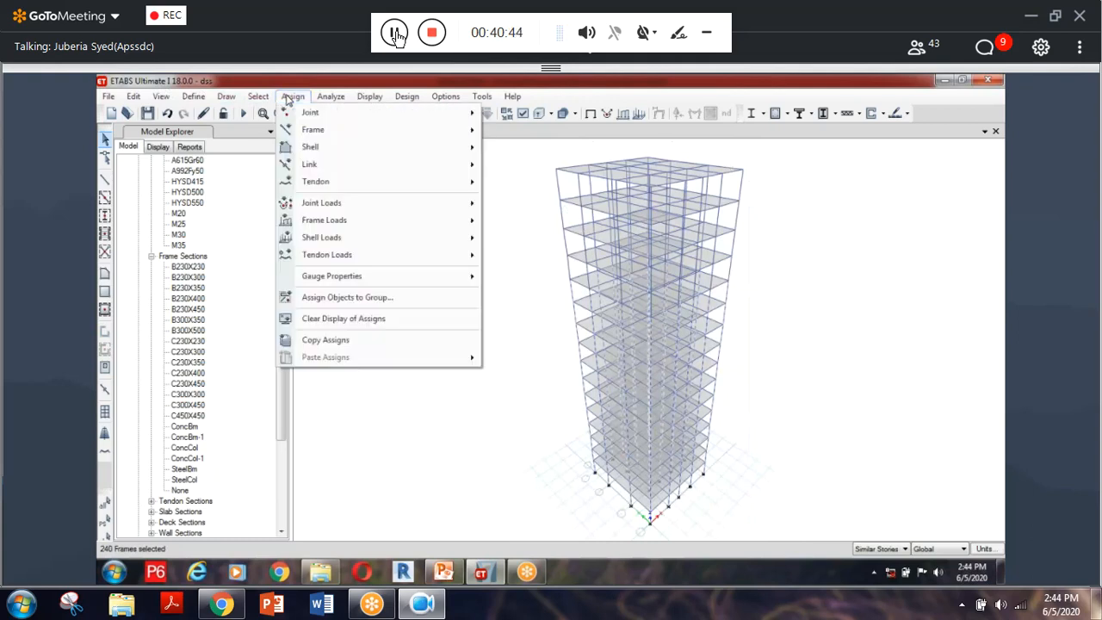
{"action": "mouse_move", "coordinate": [333, 130]}
{"action": "left_click", "coordinate": [551, 133]}
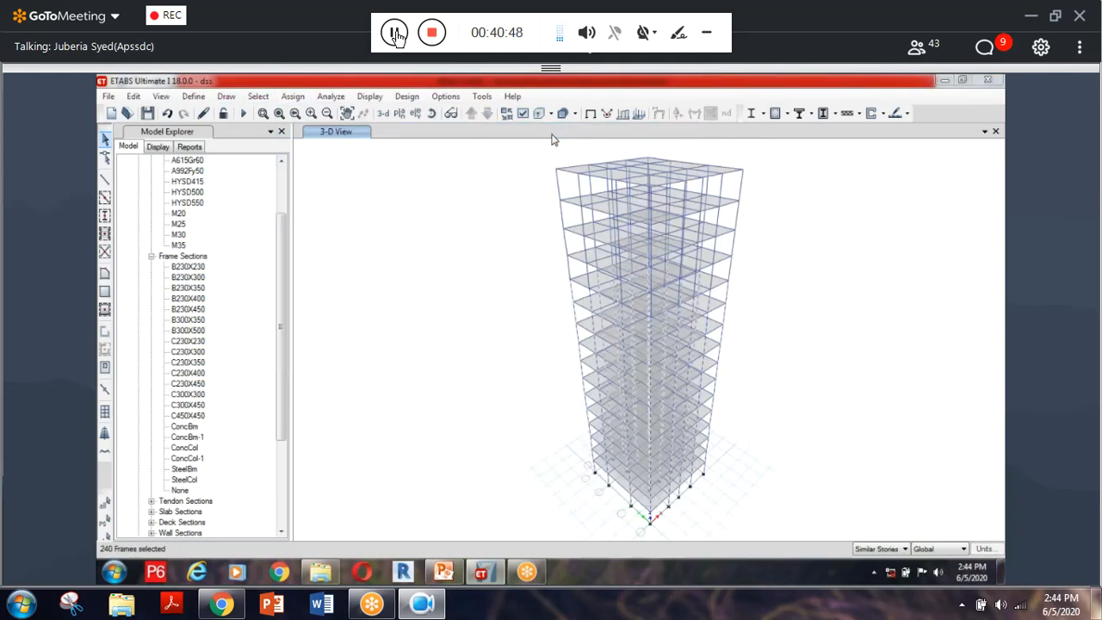
{"action": "left_click_drag", "start_coordinate": [545, 163], "coordinate": [491, 126]}
{"action": "left_click", "coordinate": [493, 331]}
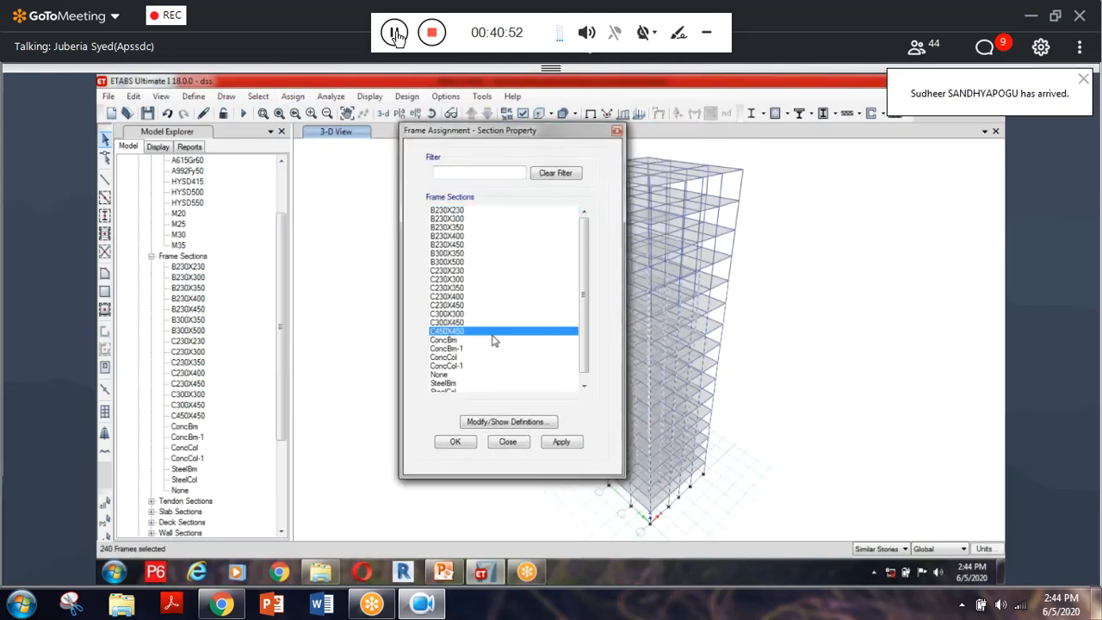
{"action": "left_click", "coordinate": [562, 442]}
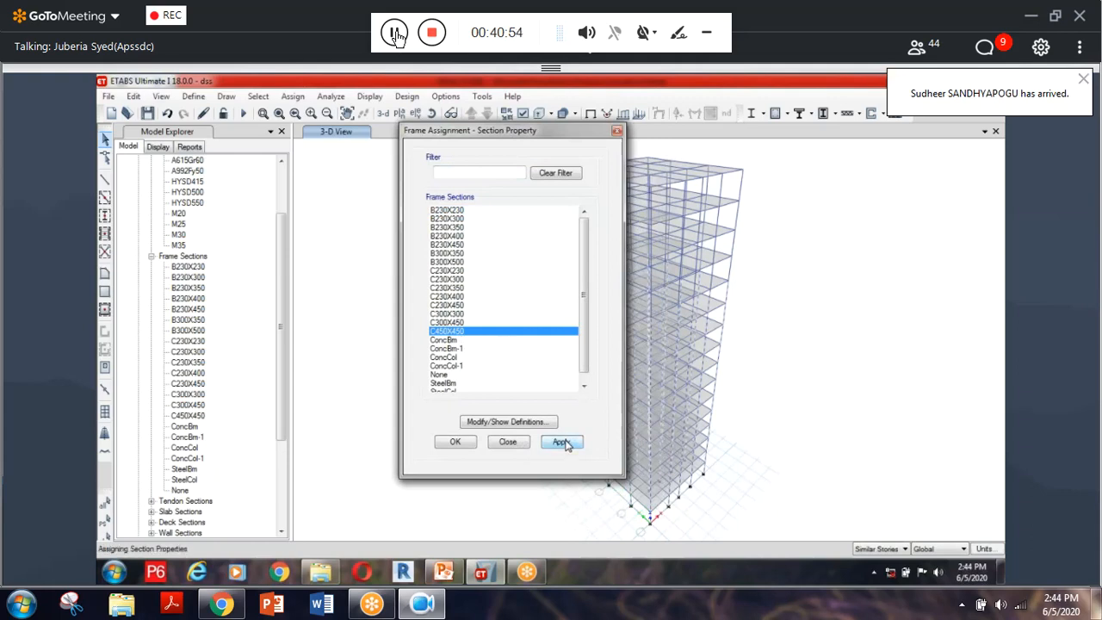
{"action": "left_click", "coordinate": [455, 443]}
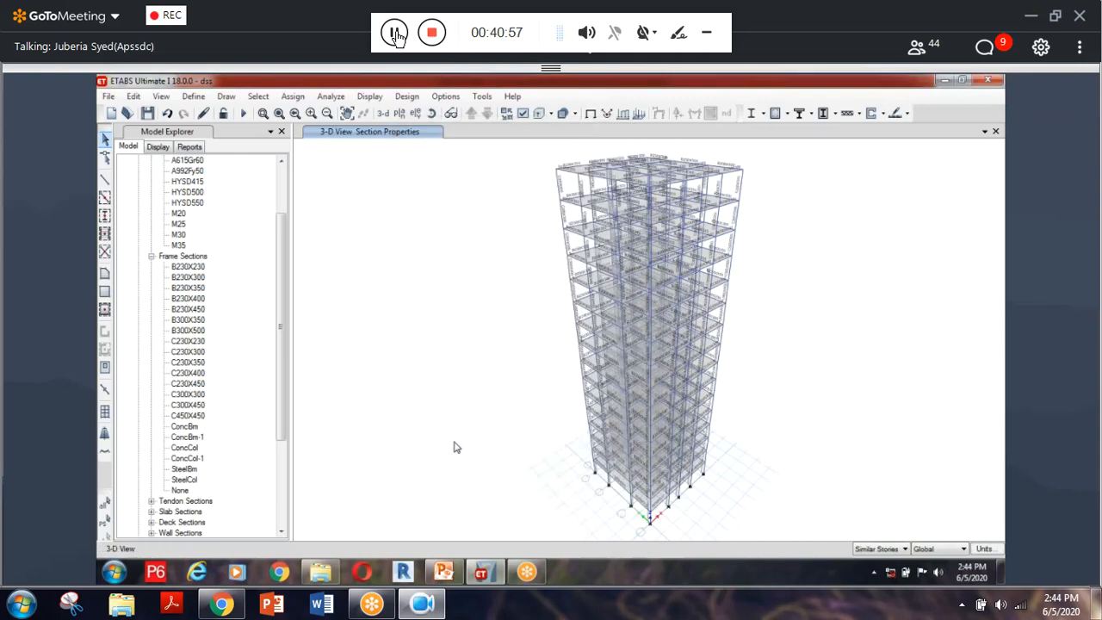
Run the structural analysis and start the concrete frame design check.
{"action": "scroll", "coordinate": [778, 344], "scroll_direction": "up", "scroll_amount": 3}
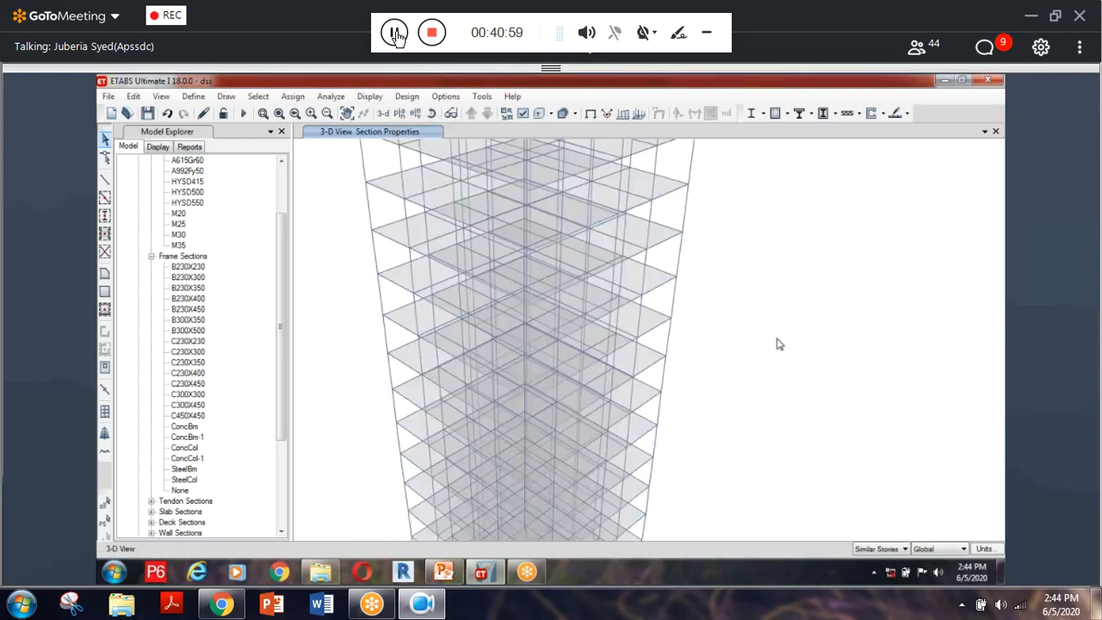
{"action": "scroll", "coordinate": [663, 504], "scroll_direction": "down", "scroll_amount": 3}
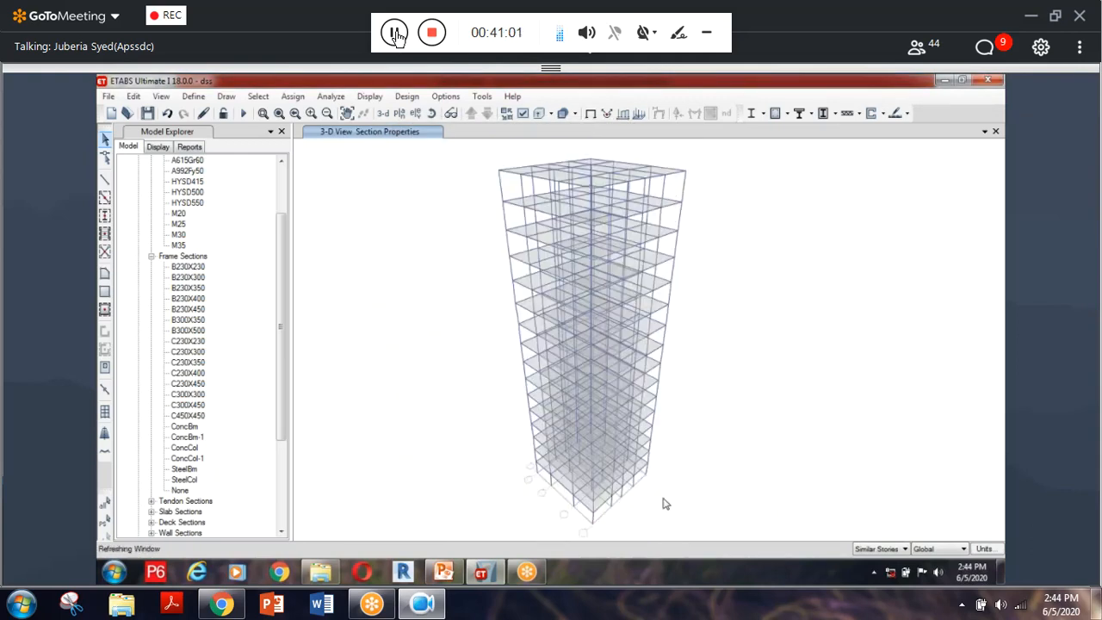
{"action": "scroll", "coordinate": [664, 502], "scroll_direction": "up", "scroll_amount": 2}
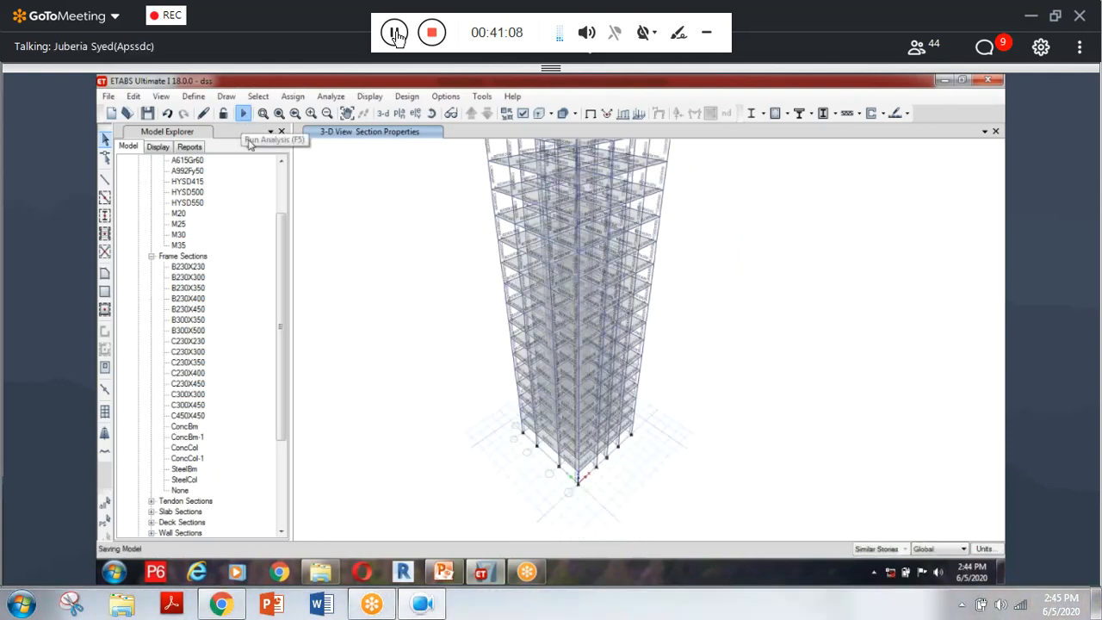
{"action": "left_click", "coordinate": [243, 115]}
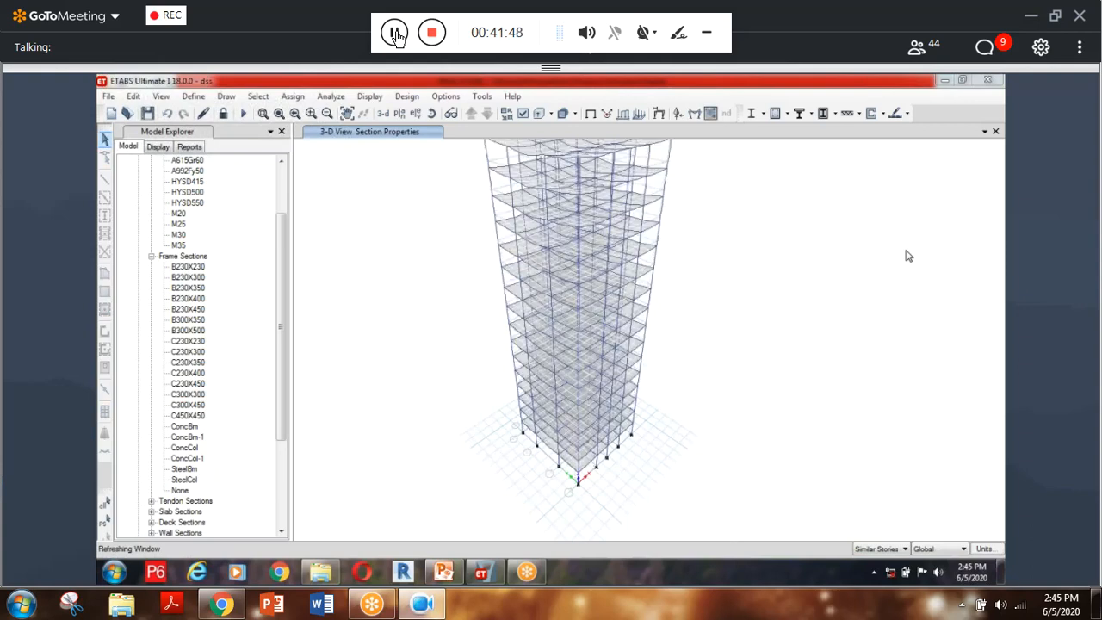
{"action": "left_click", "coordinate": [407, 96]}
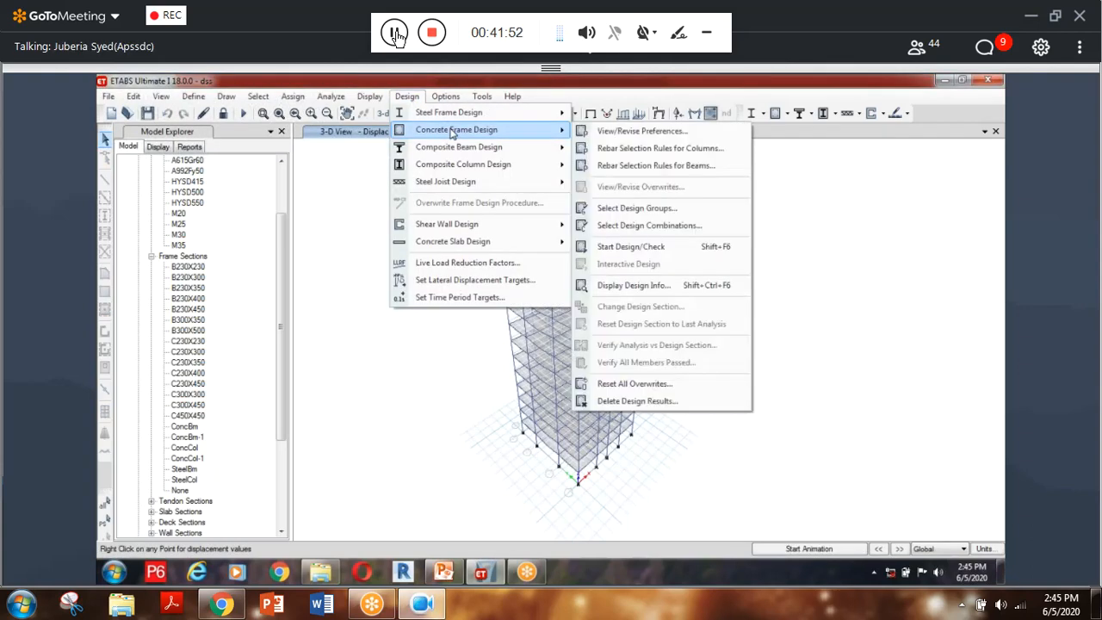
{"action": "left_click", "coordinate": [697, 249]}
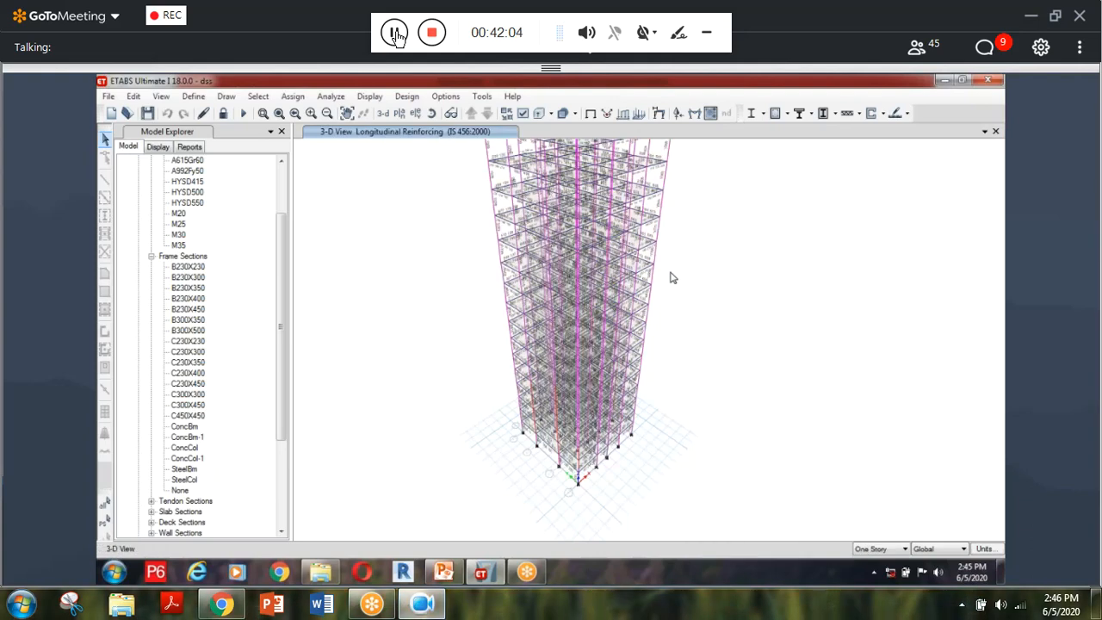
Verify whether all concrete members pass the design check and select the frames that fail it.
{"action": "scroll", "coordinate": [568, 465], "scroll_direction": "up", "scroll_amount": 2}
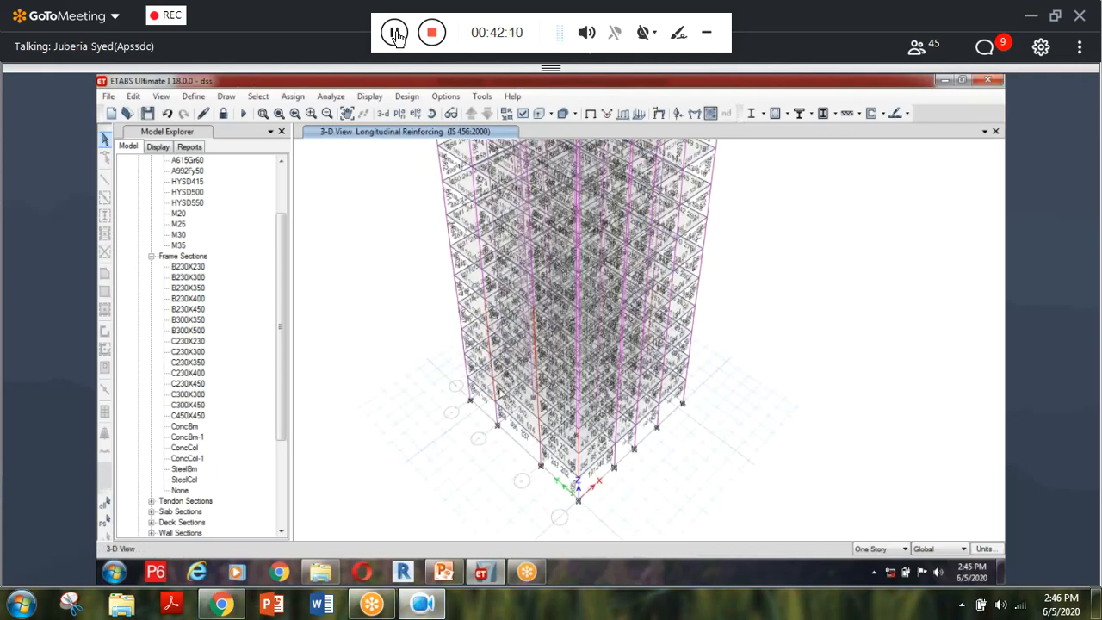
{"action": "left_click", "coordinate": [406, 95]}
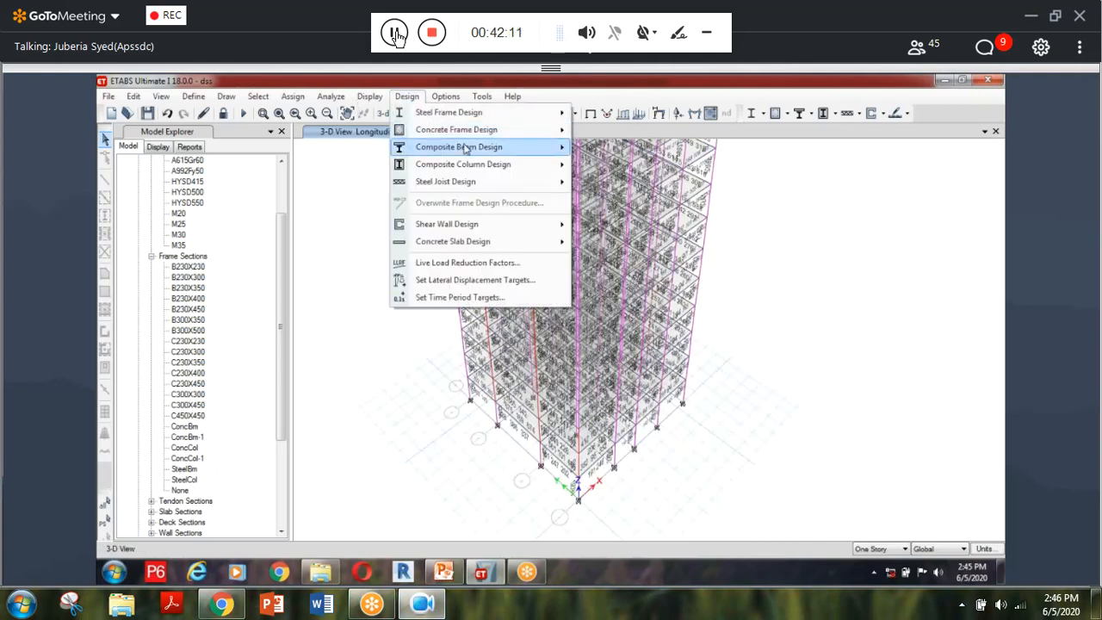
{"action": "mouse_move", "coordinate": [479, 131]}
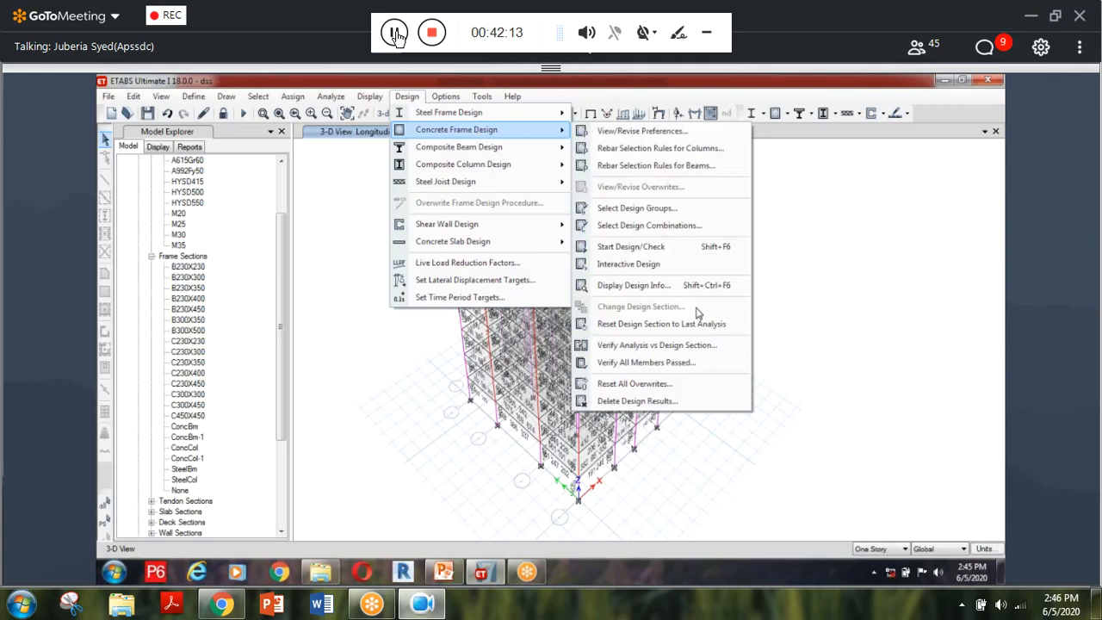
{"action": "left_click", "coordinate": [575, 359]}
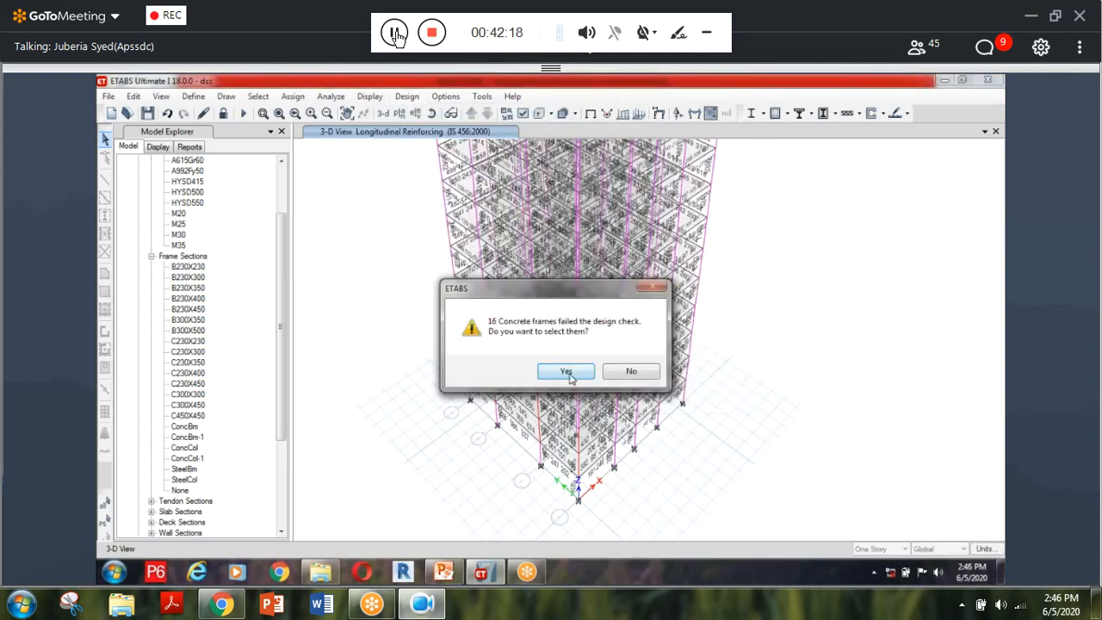
{"action": "left_click", "coordinate": [567, 374]}
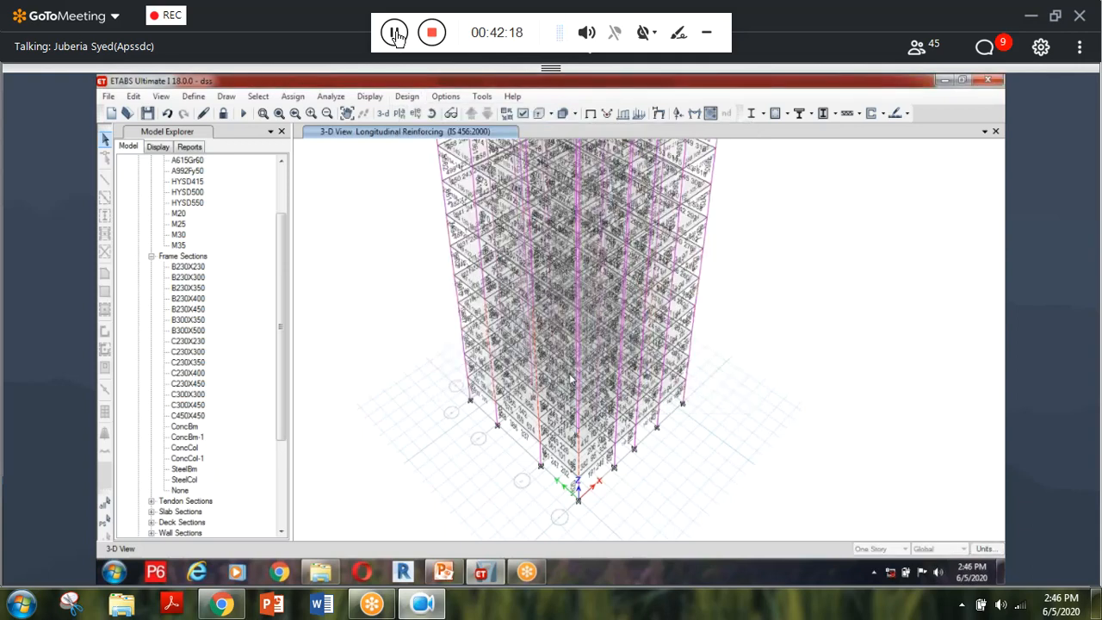
Isolate the selected failing frames in the 3-D view so that only they are displayed.
{"action": "right_click", "coordinate": [384, 339]}
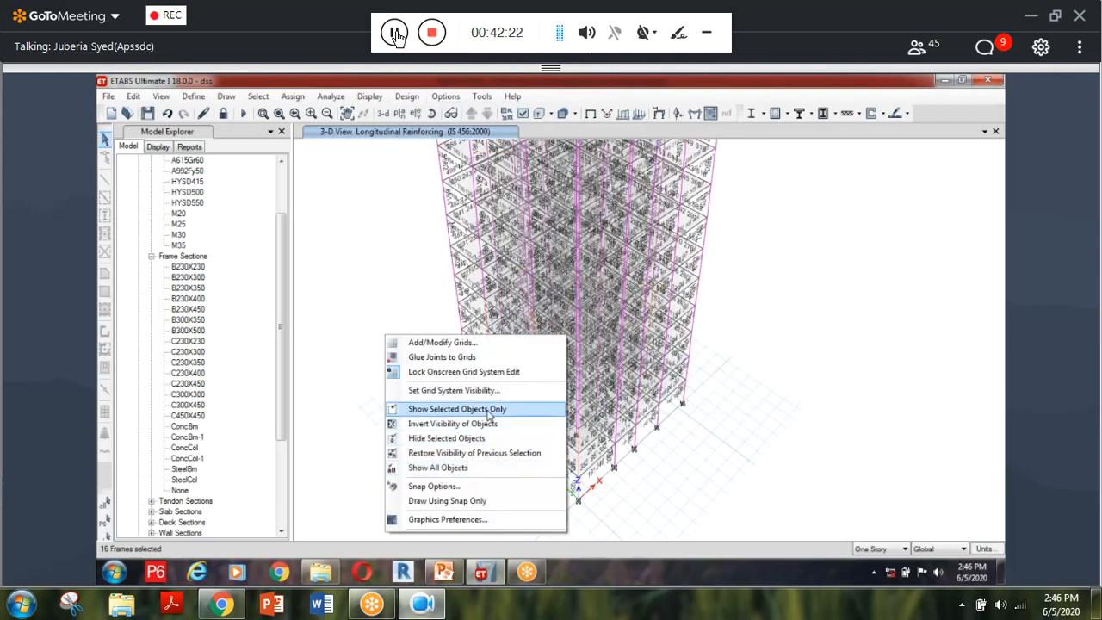
{"action": "left_click", "coordinate": [487, 411]}
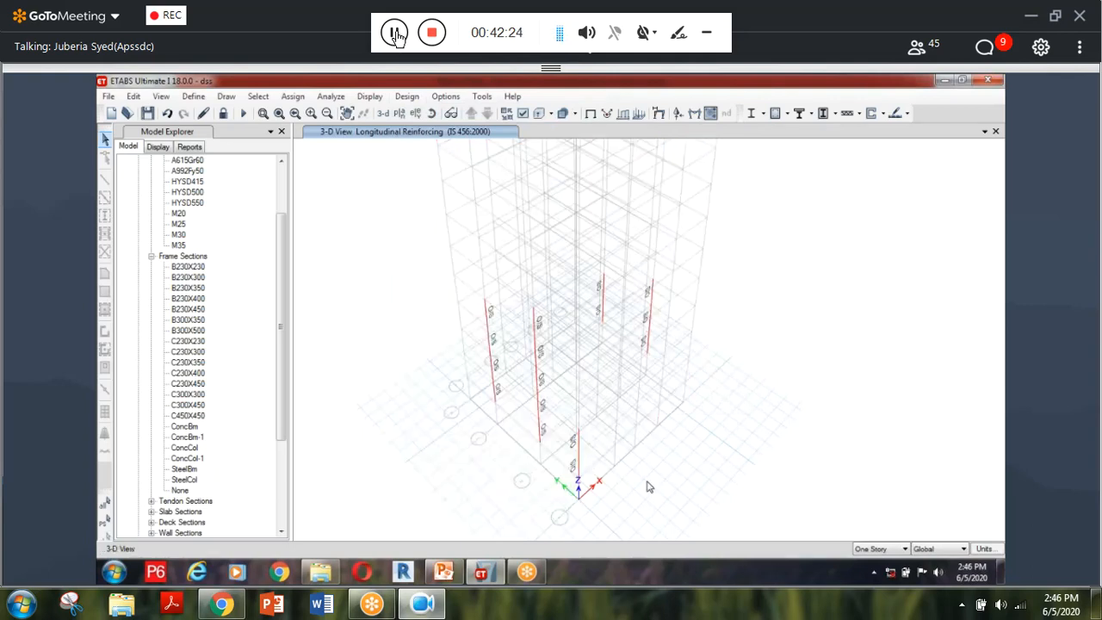
{"action": "middle_click_drag", "start_coordinate": [650, 487], "coordinate": [622, 393], "text": "shift"}
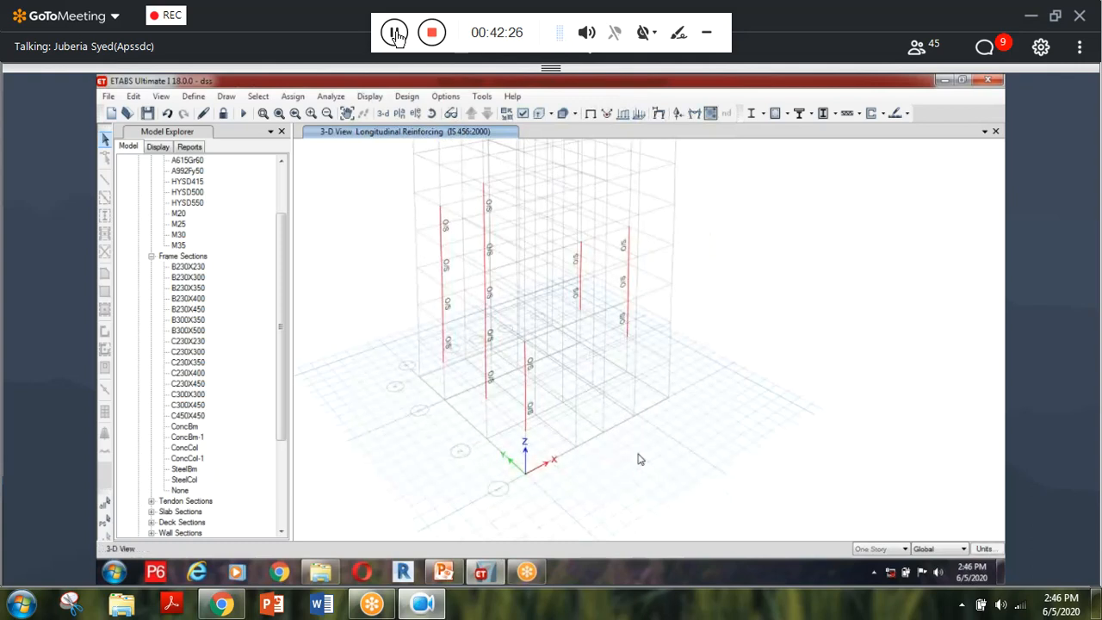
{"action": "middle_click_drag", "start_coordinate": [640, 457], "coordinate": [623, 429], "text": "shift"}
{"action": "scroll", "coordinate": [557, 457], "scroll_direction": "down", "scroll_amount": 3}
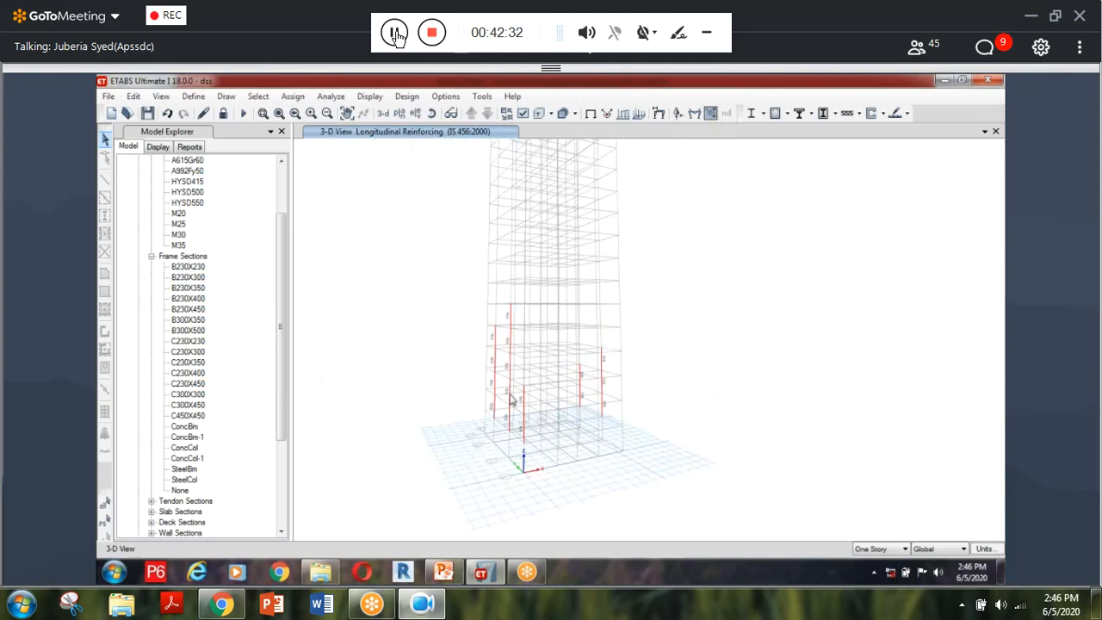
Check the concrete column design information of the Story4 column C18, then close it.
{"action": "left_click", "coordinate": [602, 372]}
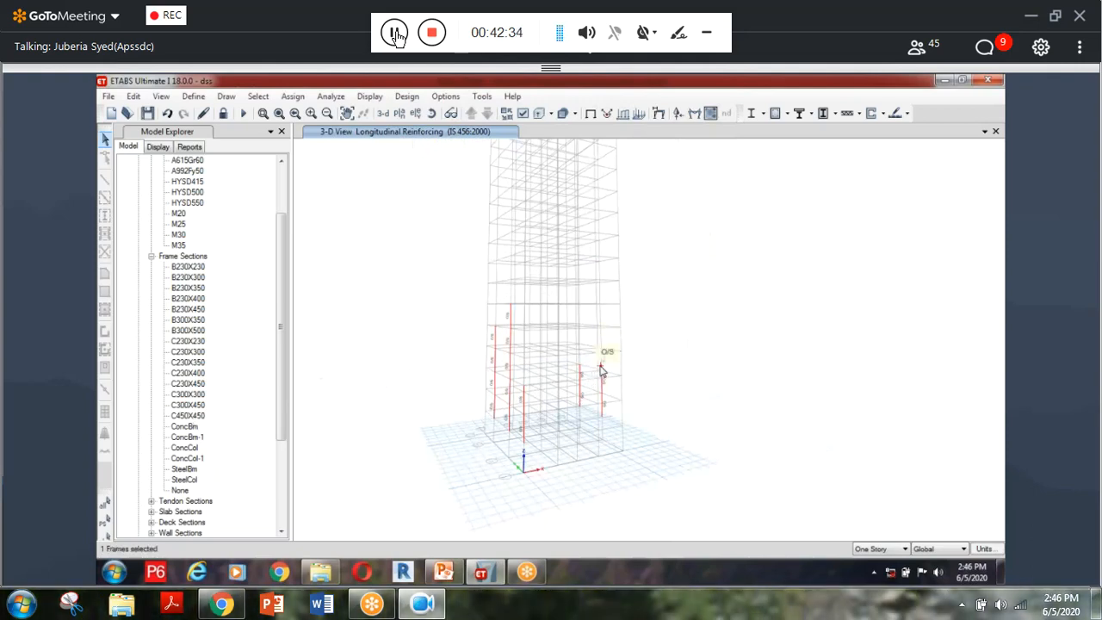
{"action": "right_click", "coordinate": [602, 371]}
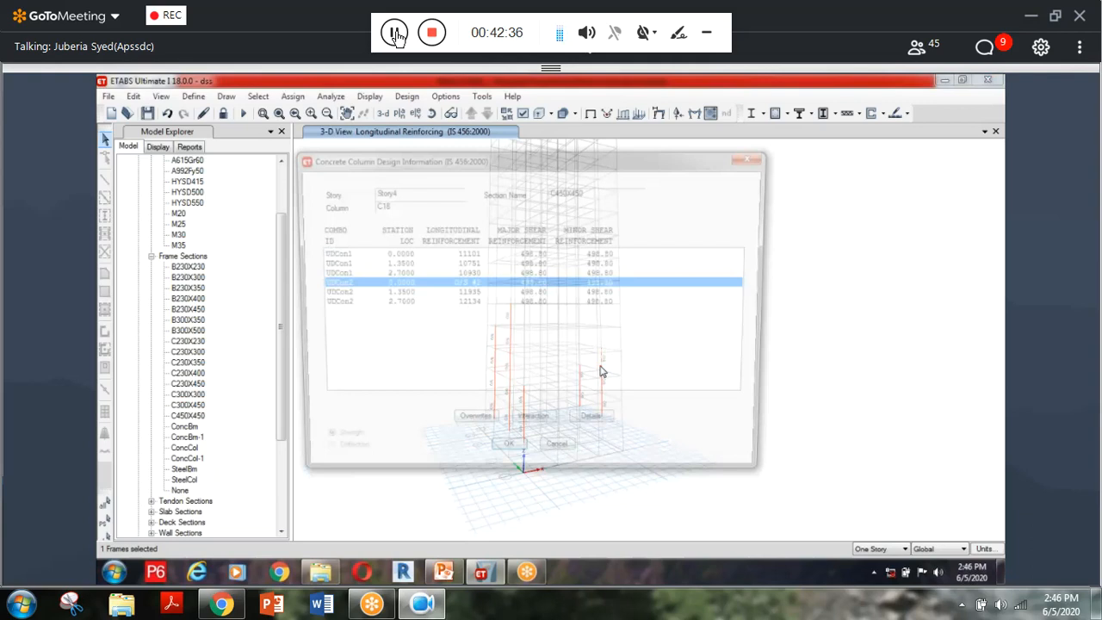
{"action": "left_click", "coordinate": [507, 457]}
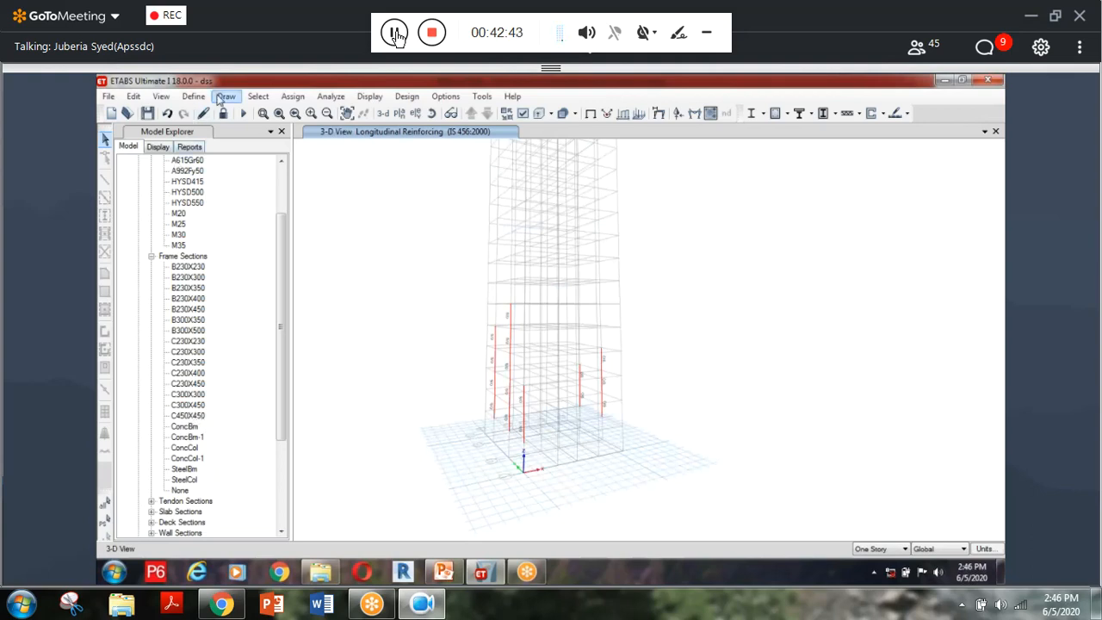
Unlock the model and open the Story6 plan view.
{"action": "left_click", "coordinate": [223, 114]}
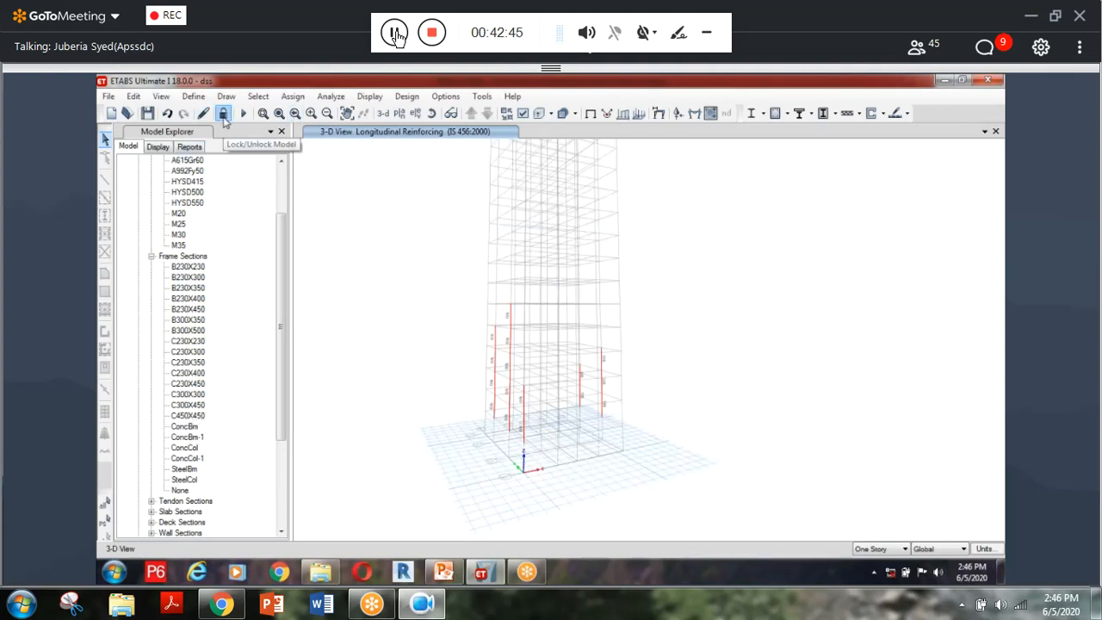
{"action": "left_click", "coordinate": [566, 380]}
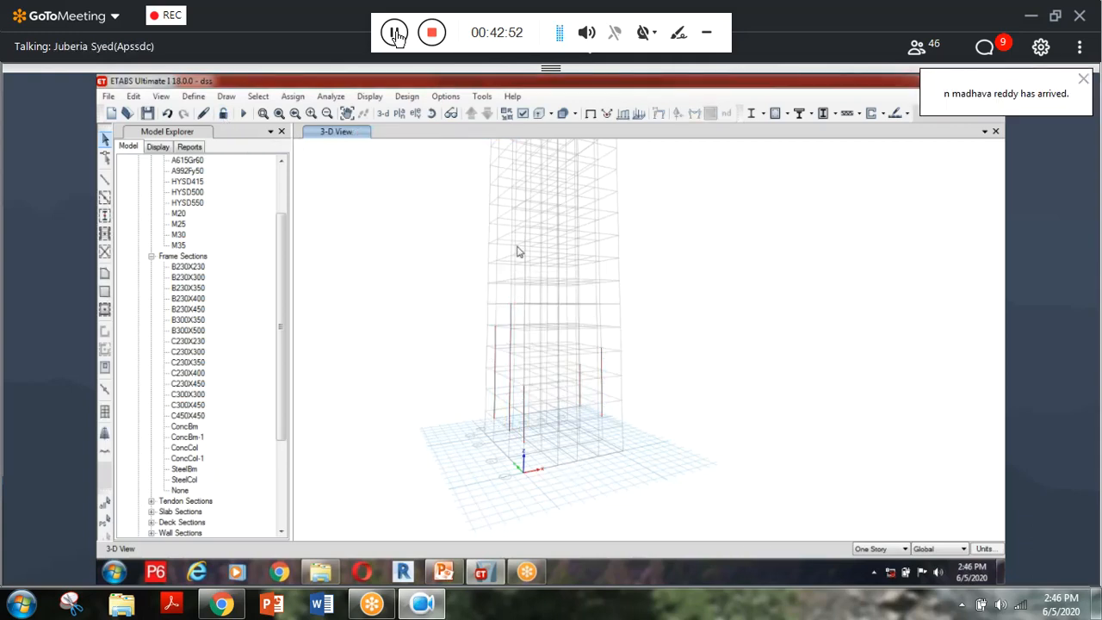
{"action": "left_click", "coordinate": [400, 114]}
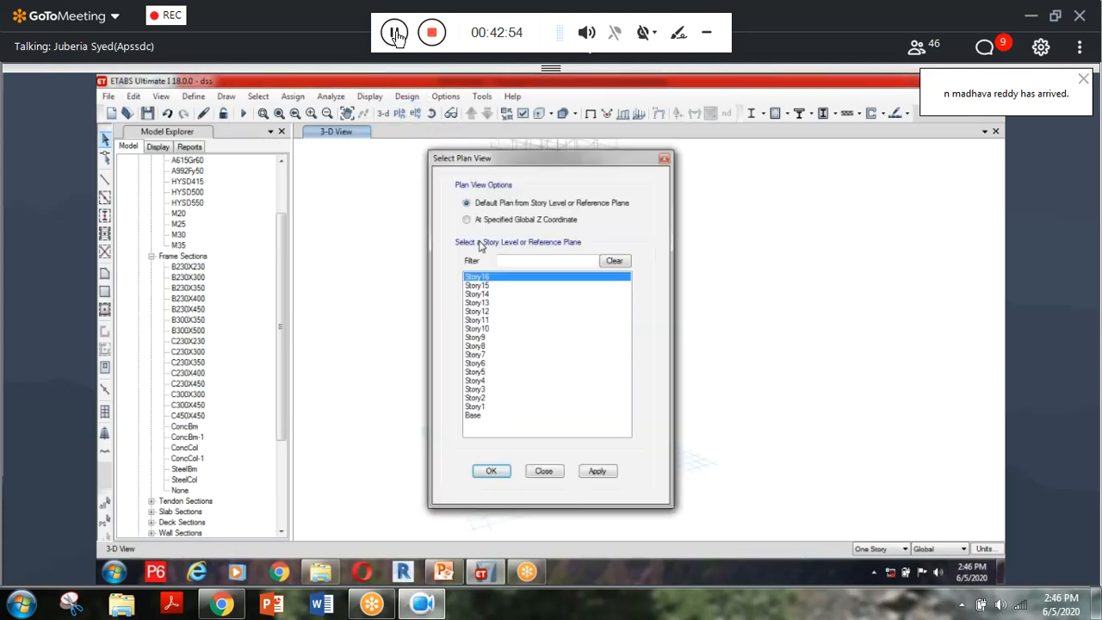
{"action": "left_click", "coordinate": [490, 471]}
{"action": "left_click", "coordinate": [401, 113]}
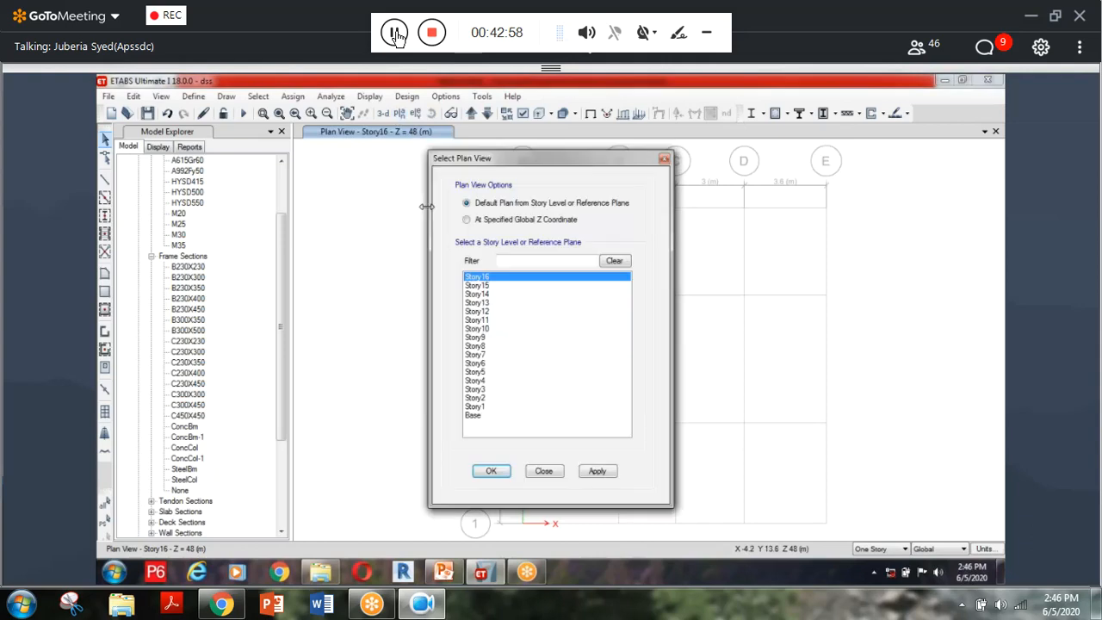
{"action": "left_click", "coordinate": [476, 362]}
{"action": "left_click", "coordinate": [597, 471]}
{"action": "left_click", "coordinate": [543, 471]}
{"action": "middle_click_drag", "start_coordinate": [639, 414], "coordinate": [572, 389]}
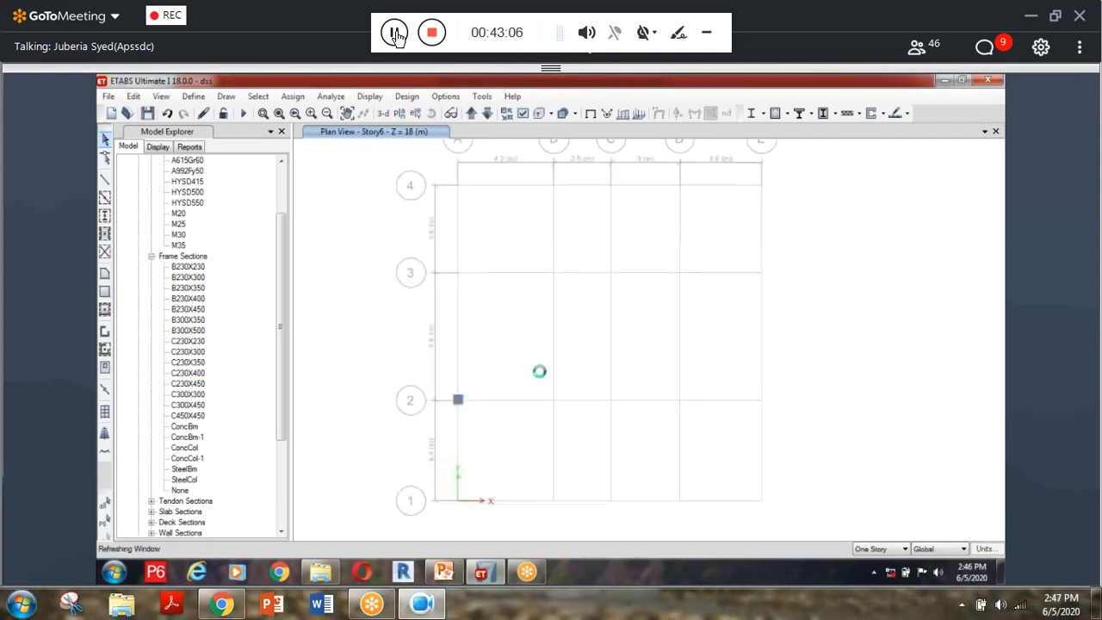
{"action": "scroll", "coordinate": [533, 383], "scroll_direction": "down", "scroll_amount": 2}
Go to the Story2 plan and select the displayed columns along grid lines A and E.
{"action": "left_click", "coordinate": [488, 114]}
{"action": "left_click", "coordinate": [488, 114]}
{"action": "left_click", "coordinate": [488, 113]}
{"action": "left_click", "coordinate": [488, 114]}
{"action": "left_click", "coordinate": [488, 114]}
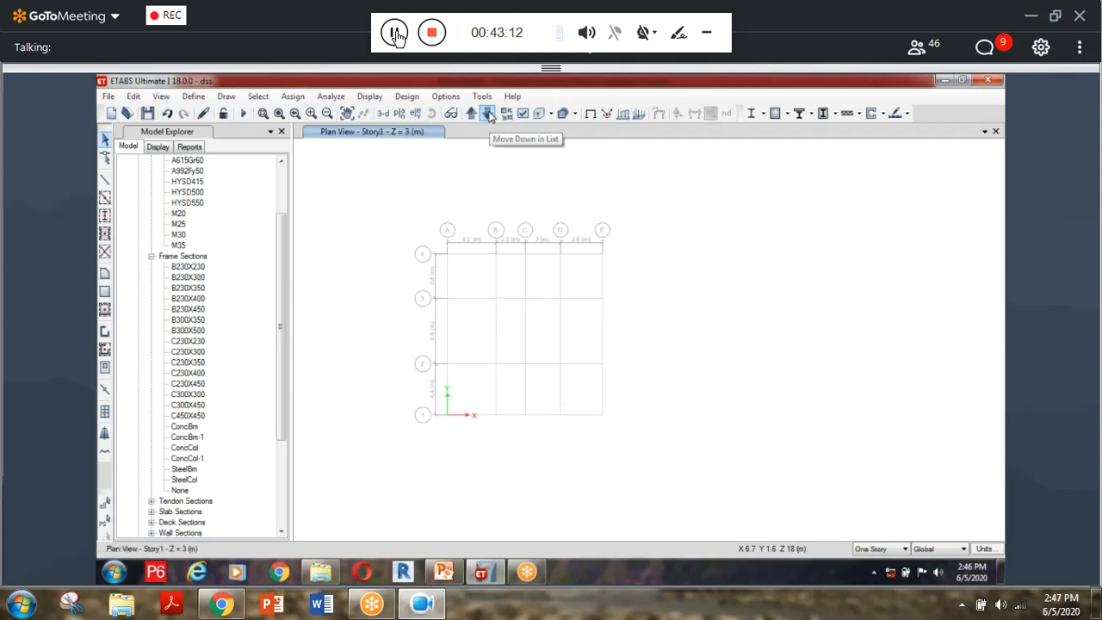
{"action": "left_click", "coordinate": [471, 115]}
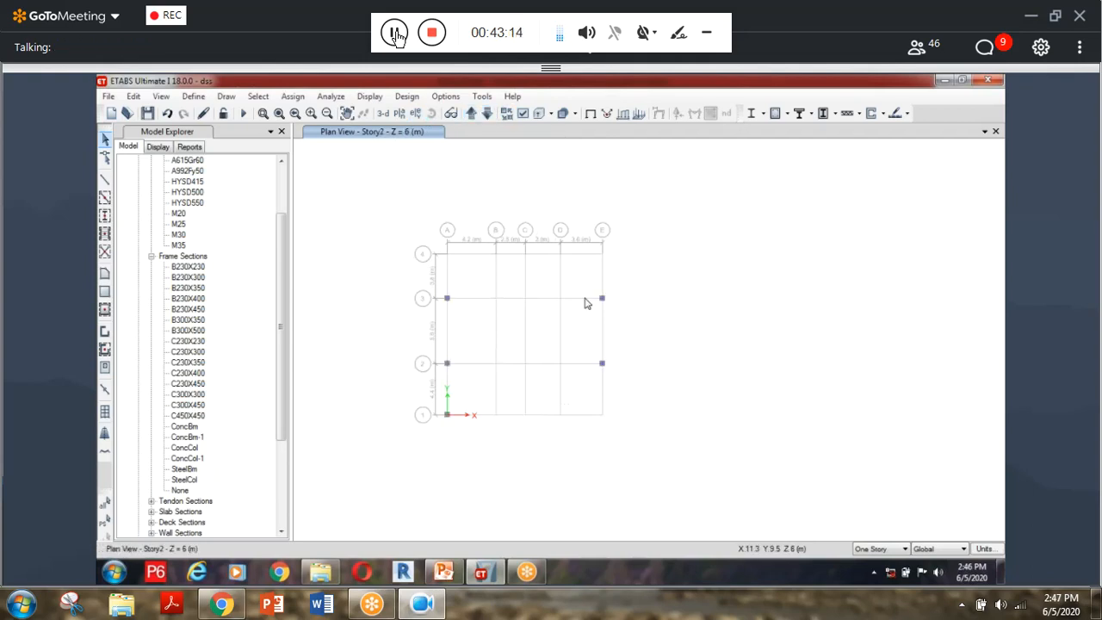
{"action": "left_click_drag", "start_coordinate": [393, 263], "coordinate": [468, 434]}
{"action": "left_click_drag", "start_coordinate": [577, 284], "coordinate": [632, 417]}
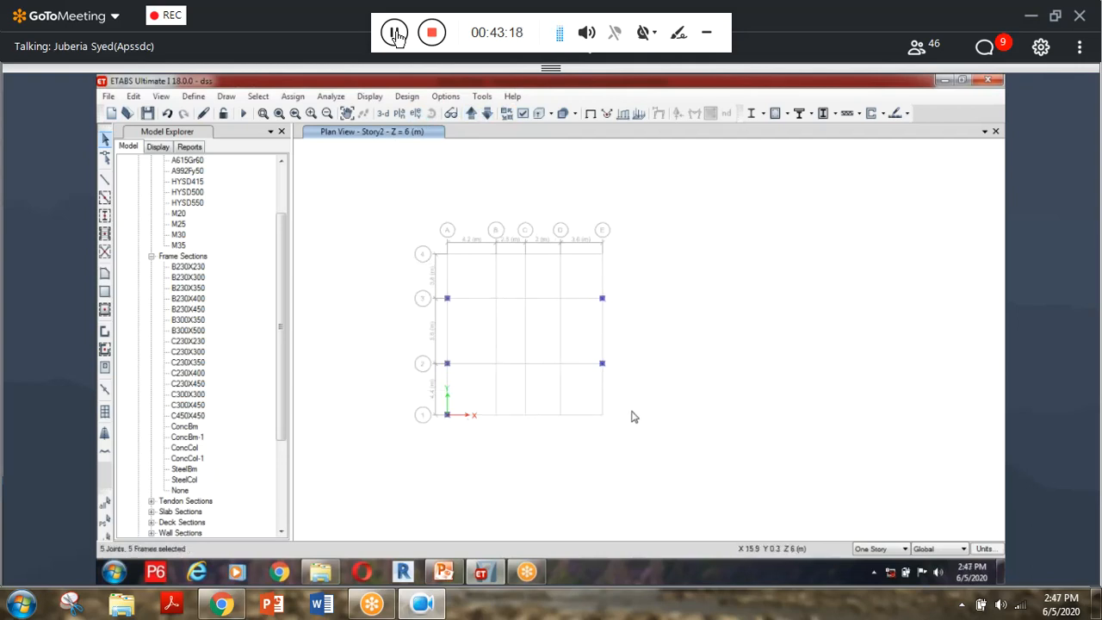
Define a column section c450x500 as a copy of C450X450 with a depth of 500 mm.
{"action": "left_click", "coordinate": [195, 96]}
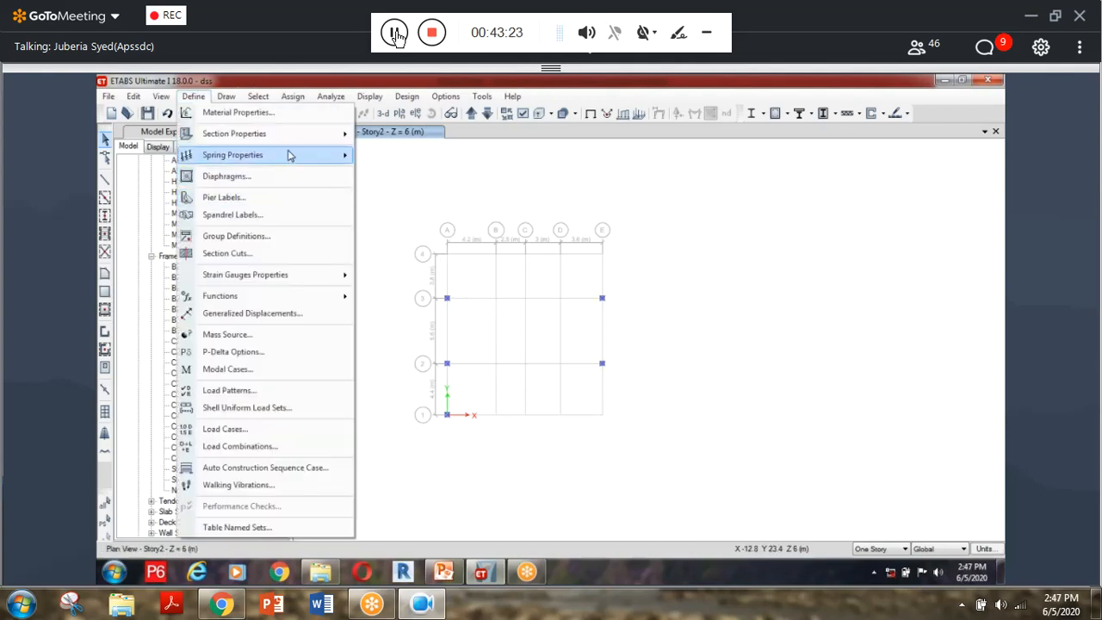
{"action": "mouse_move", "coordinate": [301, 138]}
{"action": "left_click", "coordinate": [440, 140]}
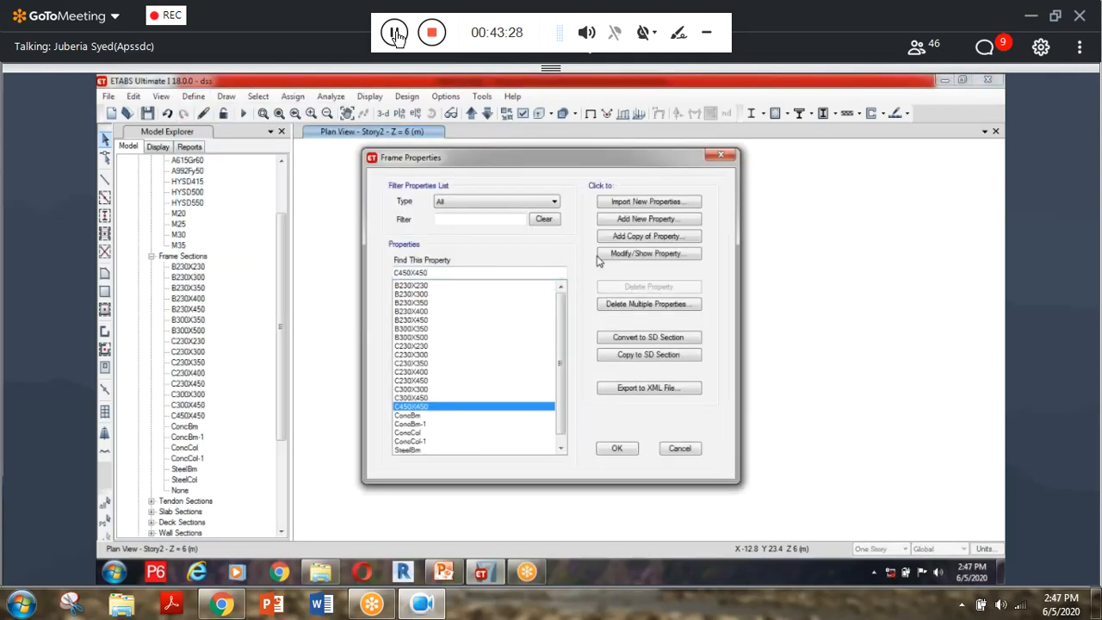
{"action": "left_click", "coordinate": [648, 237]}
{"action": "type", "text": "c"}
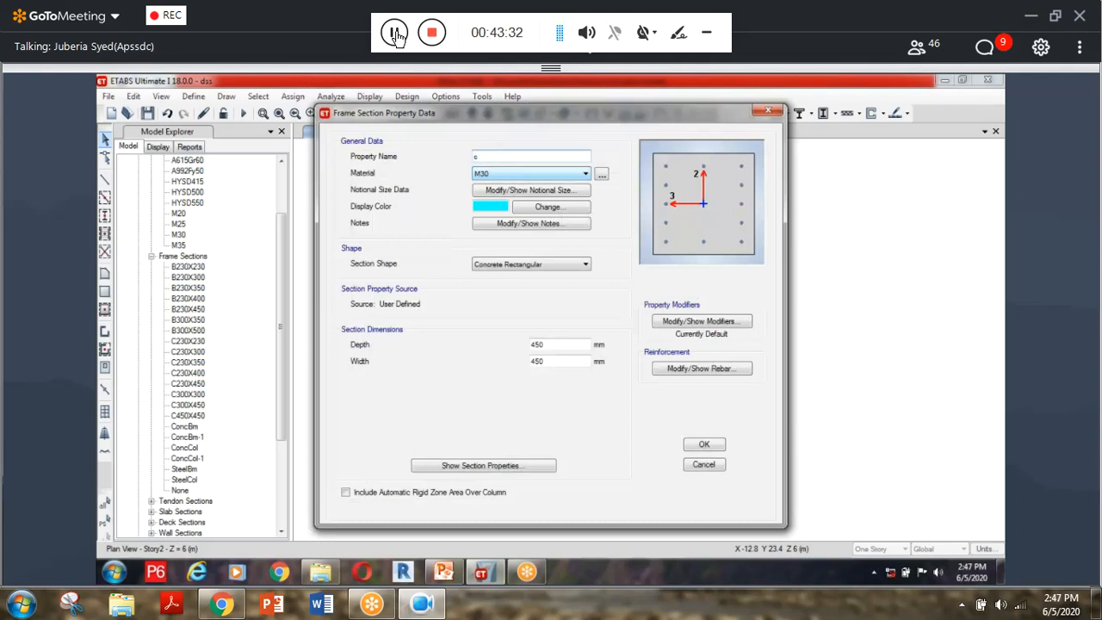
{"action": "type", "text": "450x500"}
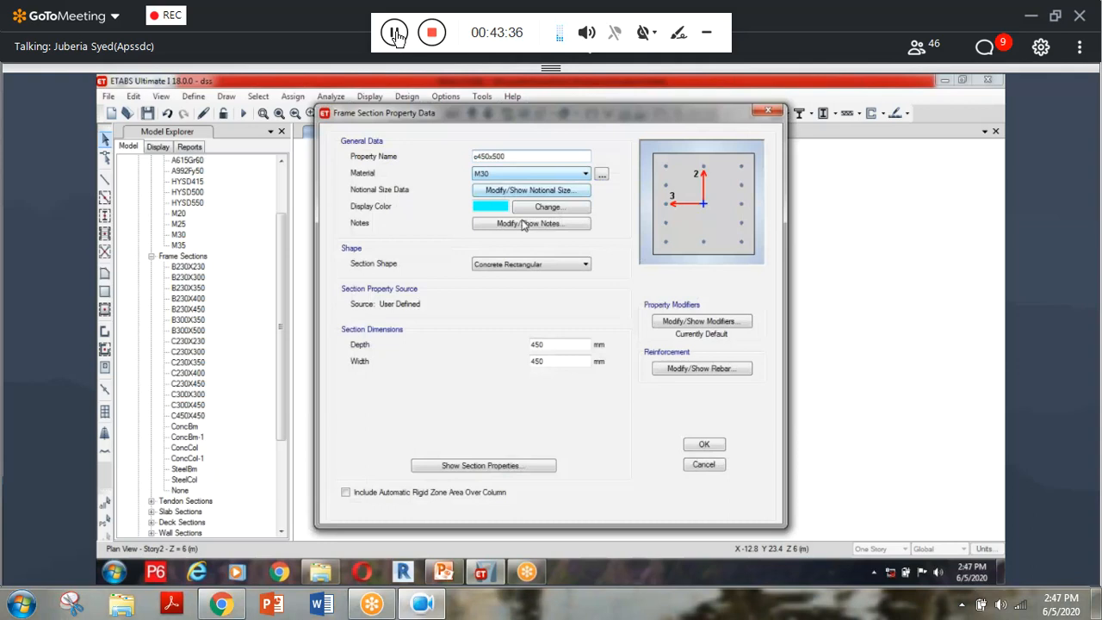
{"action": "left_click_drag", "start_coordinate": [551, 345], "coordinate": [516, 356]}
{"action": "type", "text": "500"}
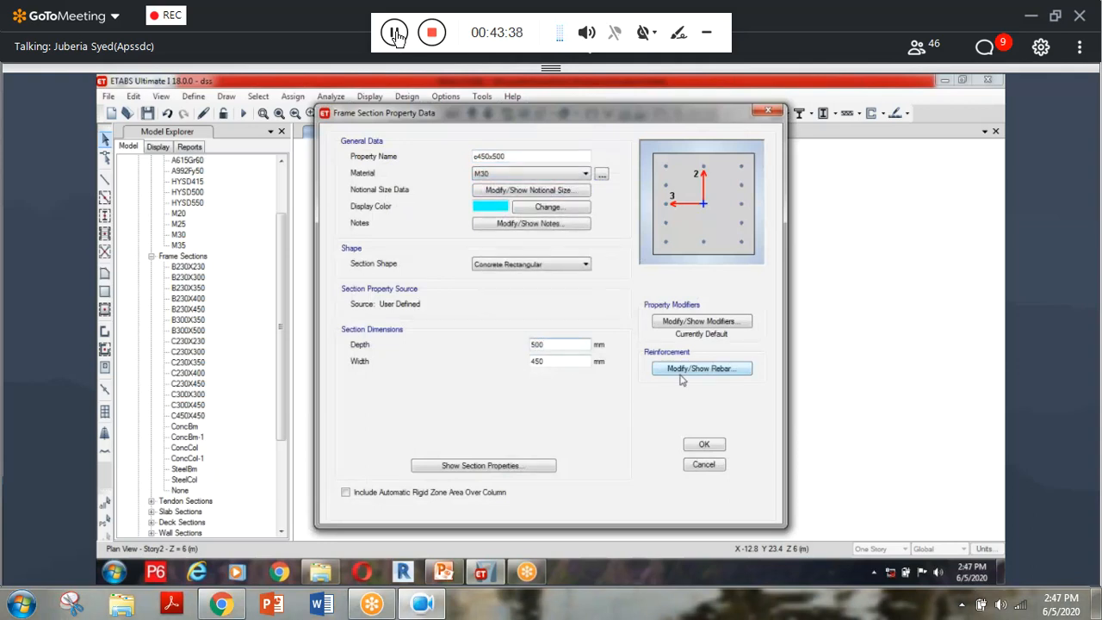
{"action": "left_click", "coordinate": [704, 444]}
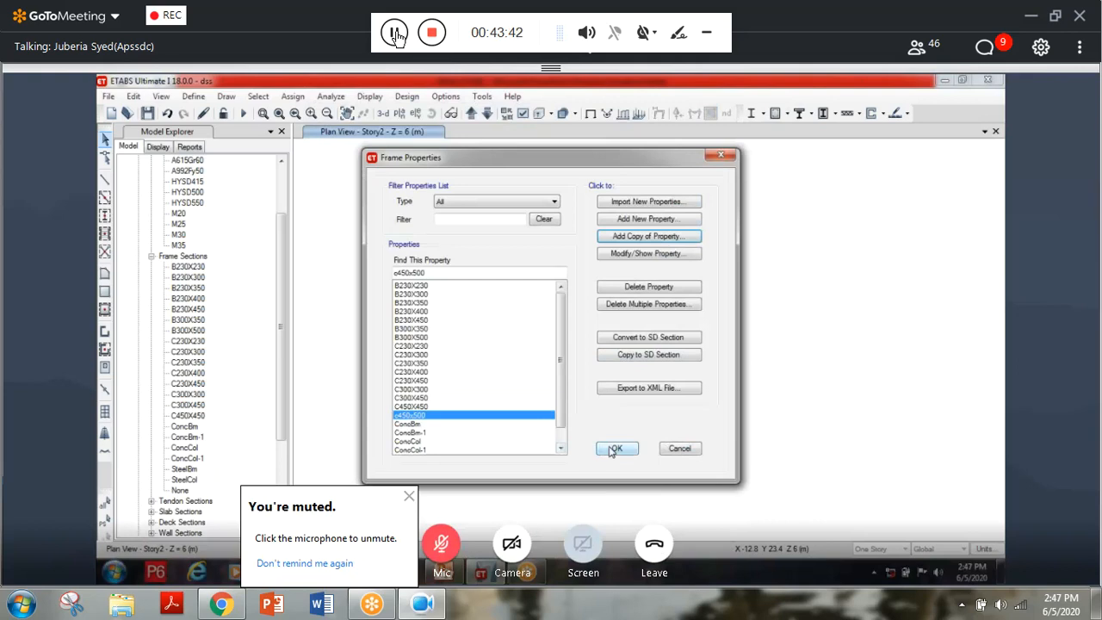
{"action": "left_click", "coordinate": [614, 447]}
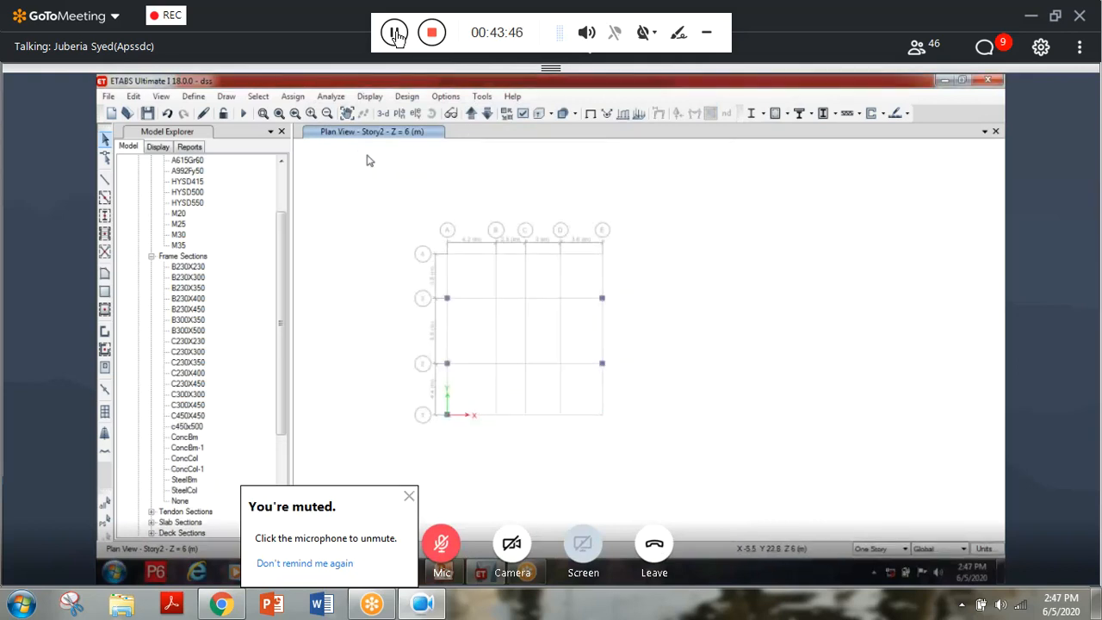
Examine the failing column locations on the plans from Story2 up to Story6 and back to Story4.
{"action": "left_click", "coordinate": [471, 114]}
{"action": "left_click", "coordinate": [471, 115]}
{"action": "left_click", "coordinate": [472, 115]}
{"action": "left_click", "coordinate": [472, 116]}
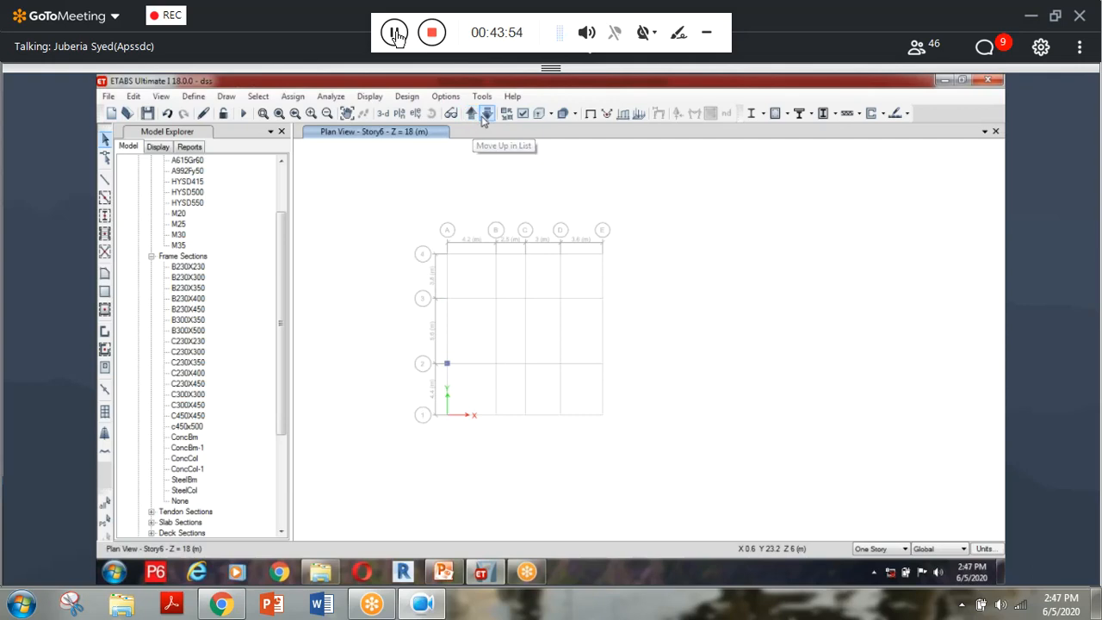
{"action": "left_click", "coordinate": [486, 114]}
{"action": "left_click", "coordinate": [486, 114]}
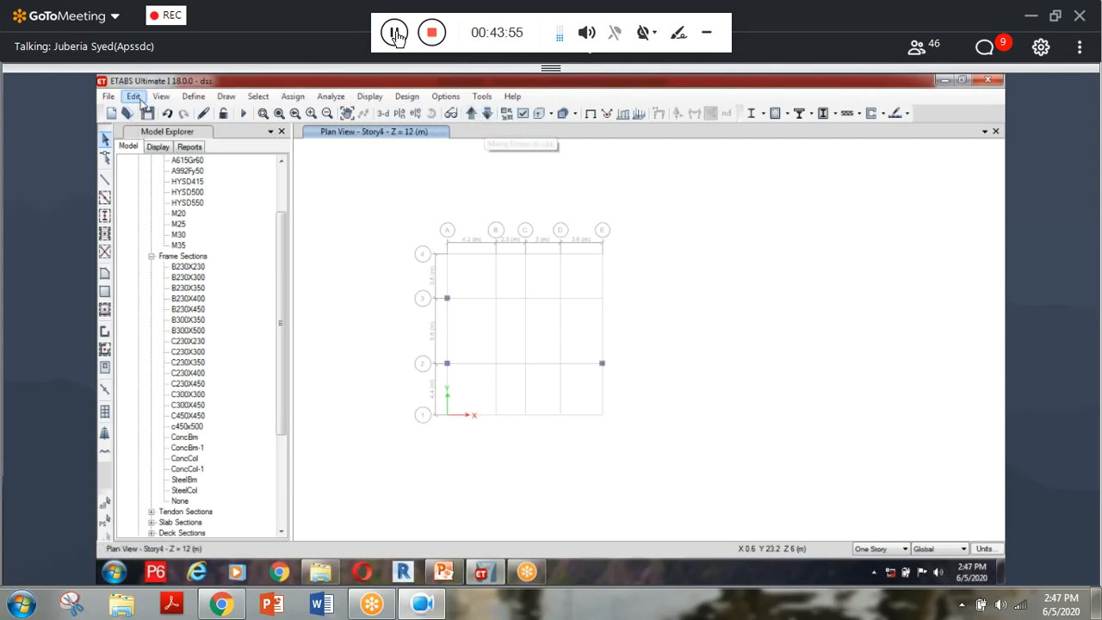
Open the story data table and review which master story each story is similar to.
{"action": "left_click", "coordinate": [134, 97]}
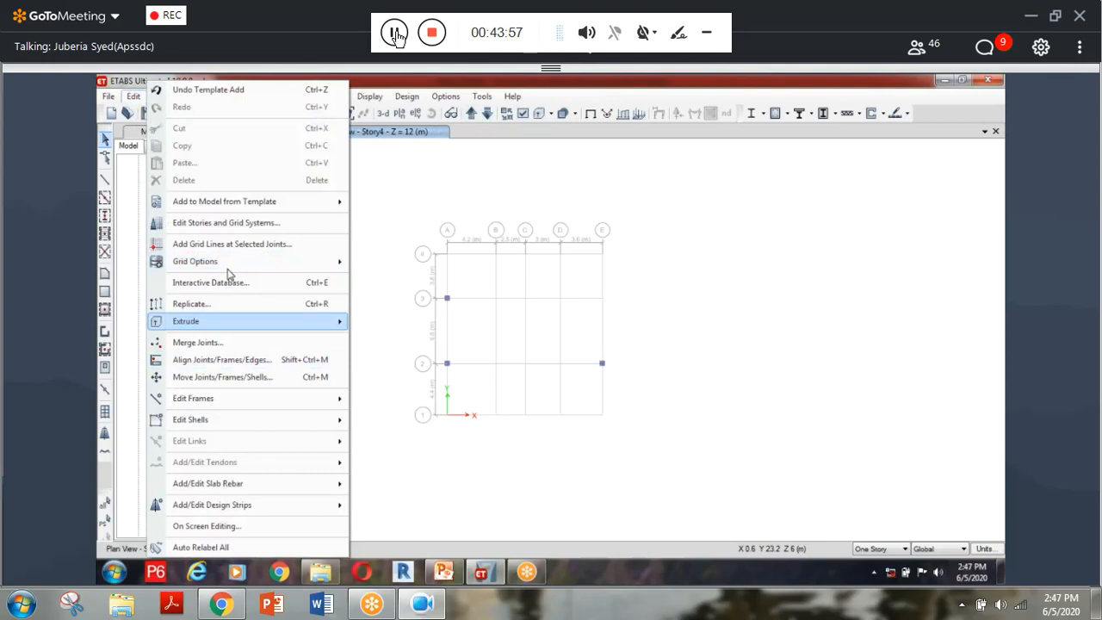
{"action": "left_click", "coordinate": [253, 223]}
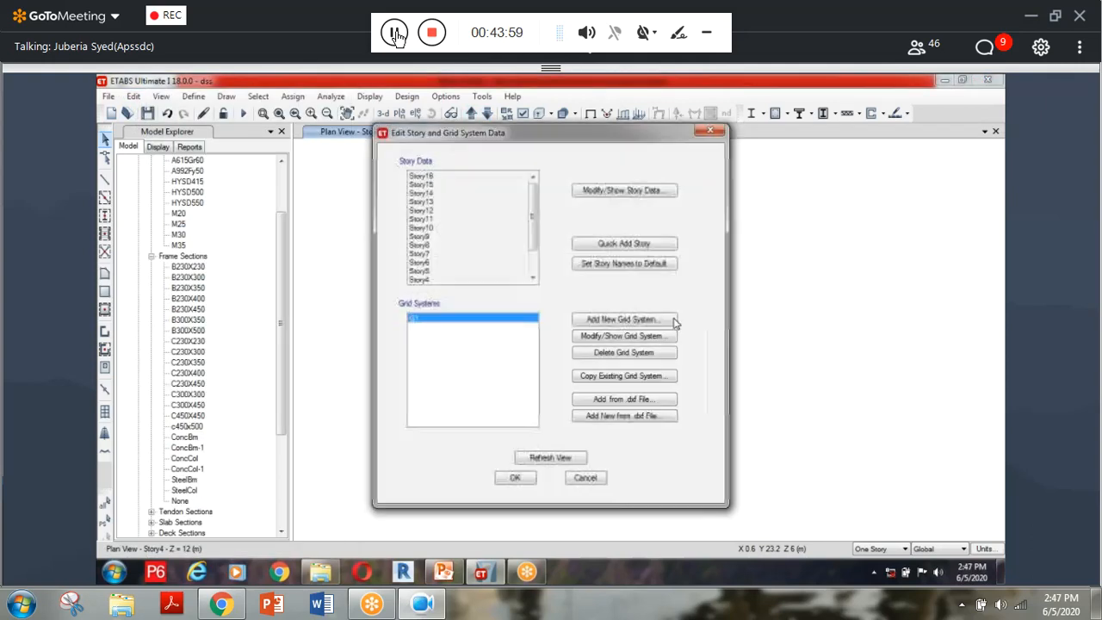
{"action": "left_click", "coordinate": [624, 190]}
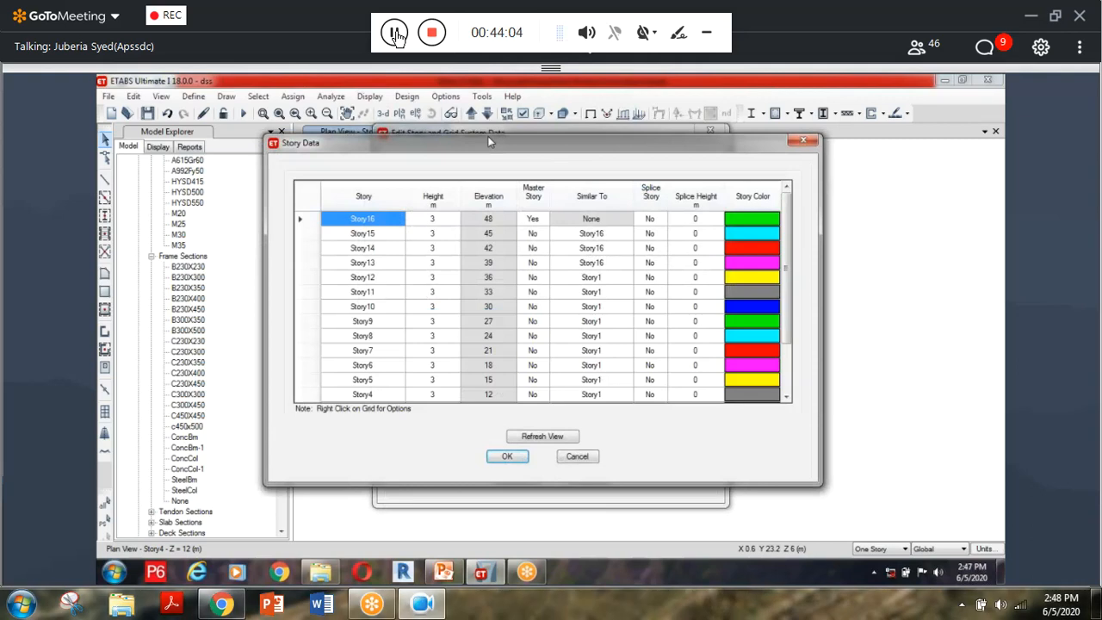
{"action": "left_click_drag", "start_coordinate": [697, 247], "coordinate": [697, 292]}
{"action": "left_click", "coordinate": [302, 340]}
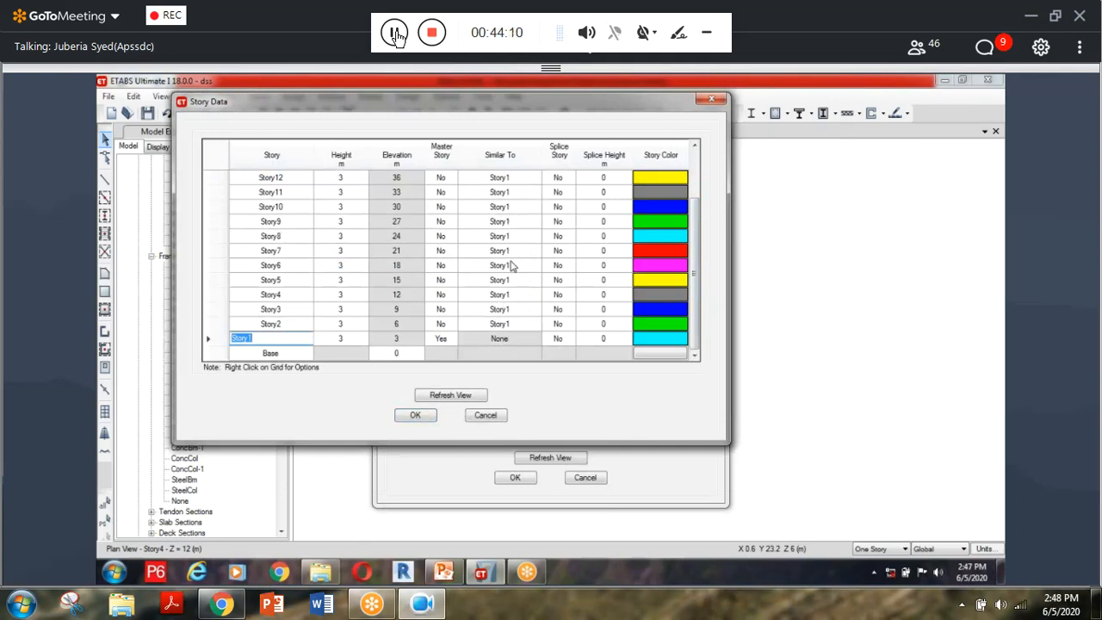
{"action": "left_click", "coordinate": [519, 325]}
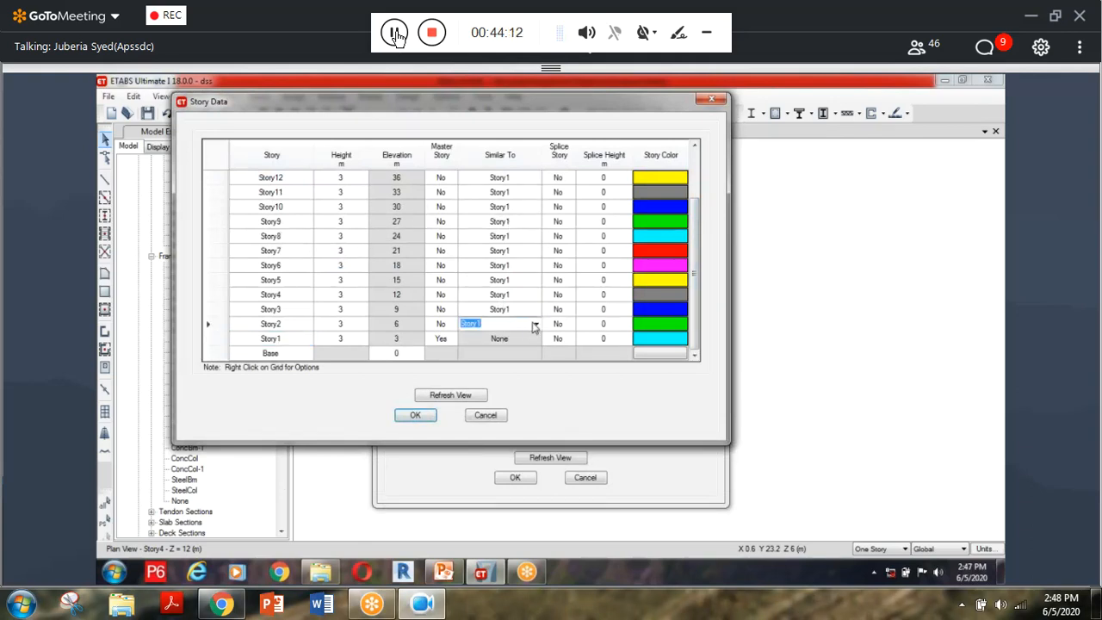
{"action": "left_click_drag", "start_coordinate": [695, 245], "coordinate": [696, 210]}
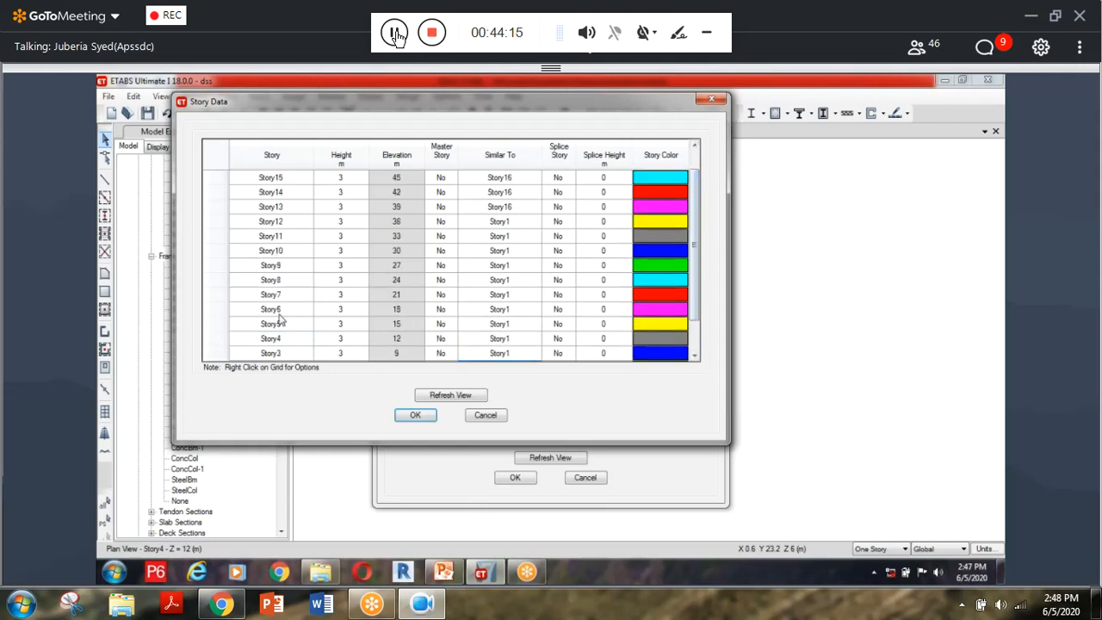
Make Story7, Story8 and Story9 similar to Story16 in the story data.
{"action": "left_click", "coordinate": [501, 293]}
{"action": "left_click", "coordinate": [536, 295]}
{"action": "left_click", "coordinate": [517, 310]}
{"action": "left_click", "coordinate": [499, 280]}
{"action": "left_click", "coordinate": [536, 280]}
{"action": "left_click", "coordinate": [501, 295]}
{"action": "left_click", "coordinate": [513, 266]}
{"action": "left_click", "coordinate": [535, 265]}
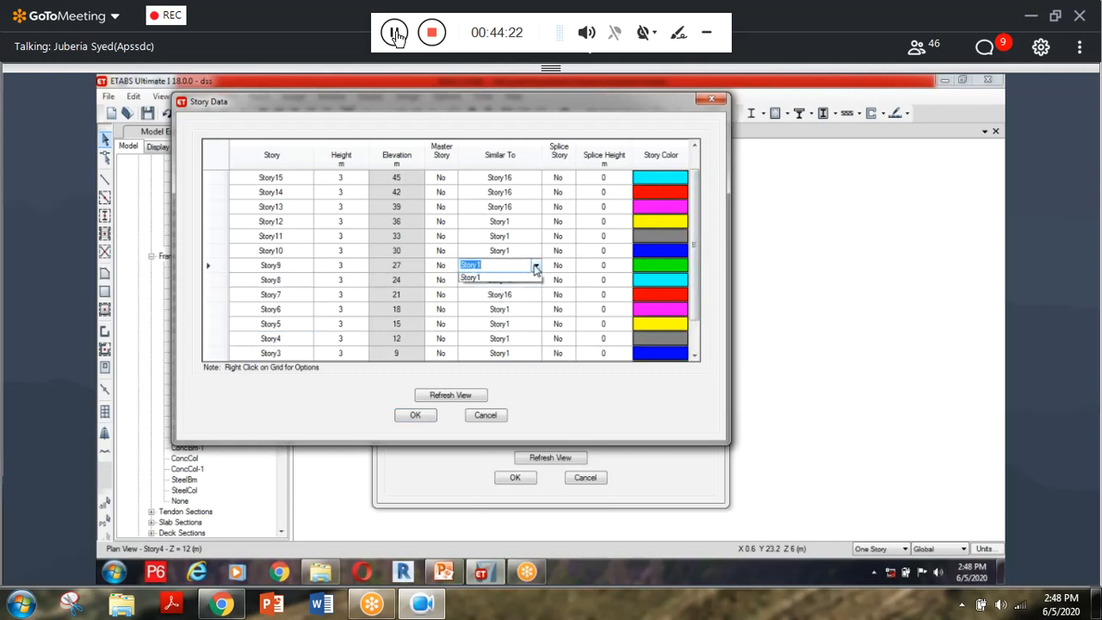
{"action": "left_click", "coordinate": [517, 285]}
Make Story10, Story11 and Story12 similar to Story16 in the story data.
{"action": "left_click", "coordinate": [531, 251]}
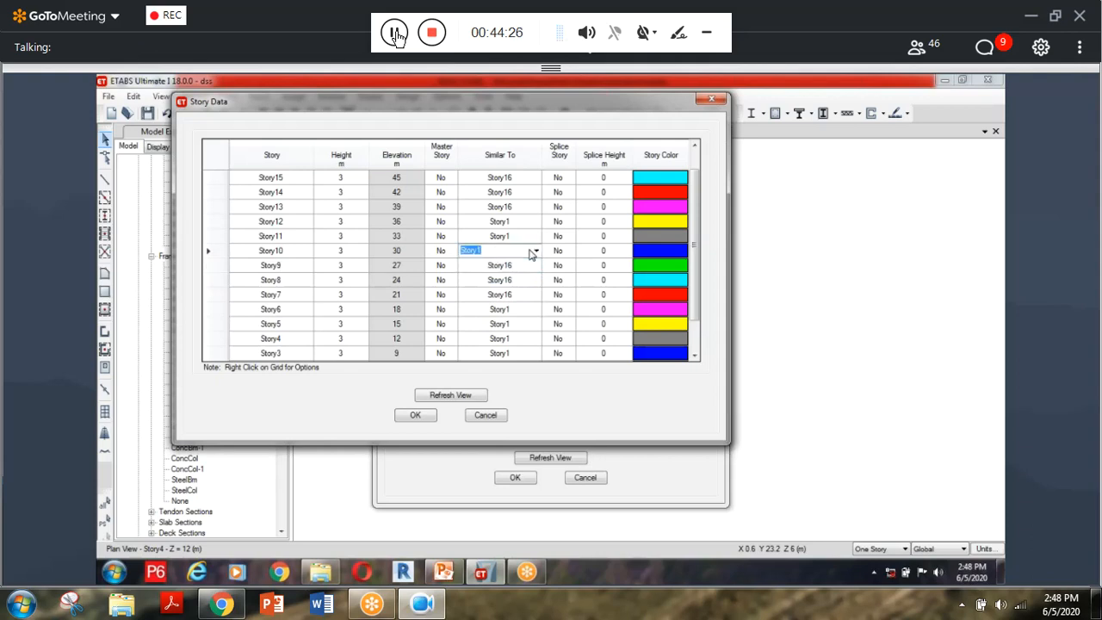
{"action": "left_click", "coordinate": [533, 238]}
{"action": "left_click", "coordinate": [535, 236]}
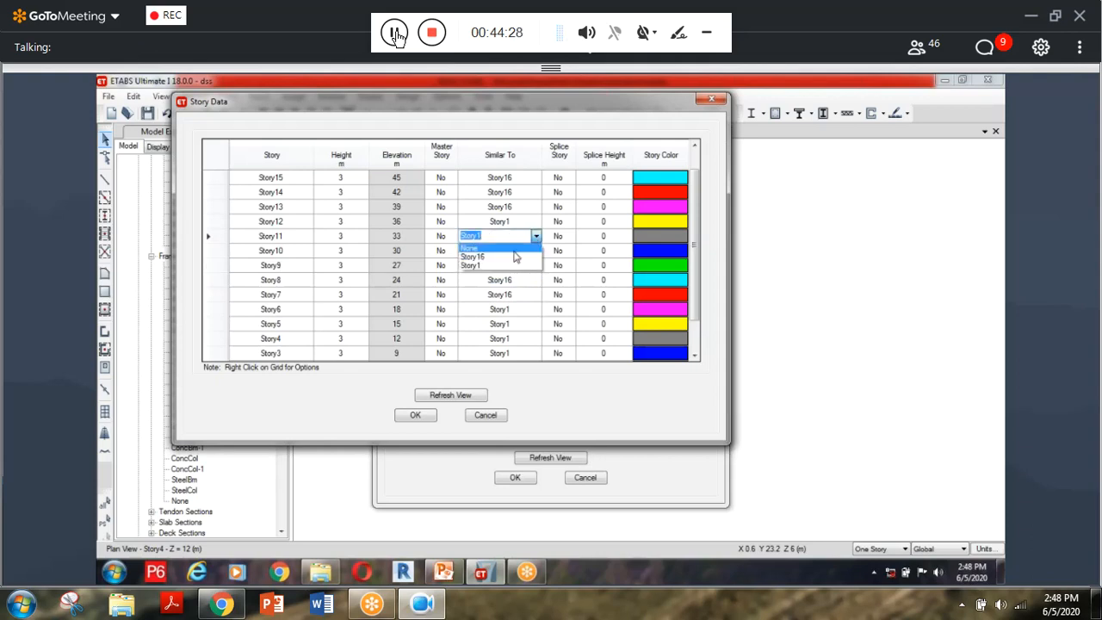
{"action": "left_click", "coordinate": [515, 258]}
{"action": "left_click", "coordinate": [531, 222]}
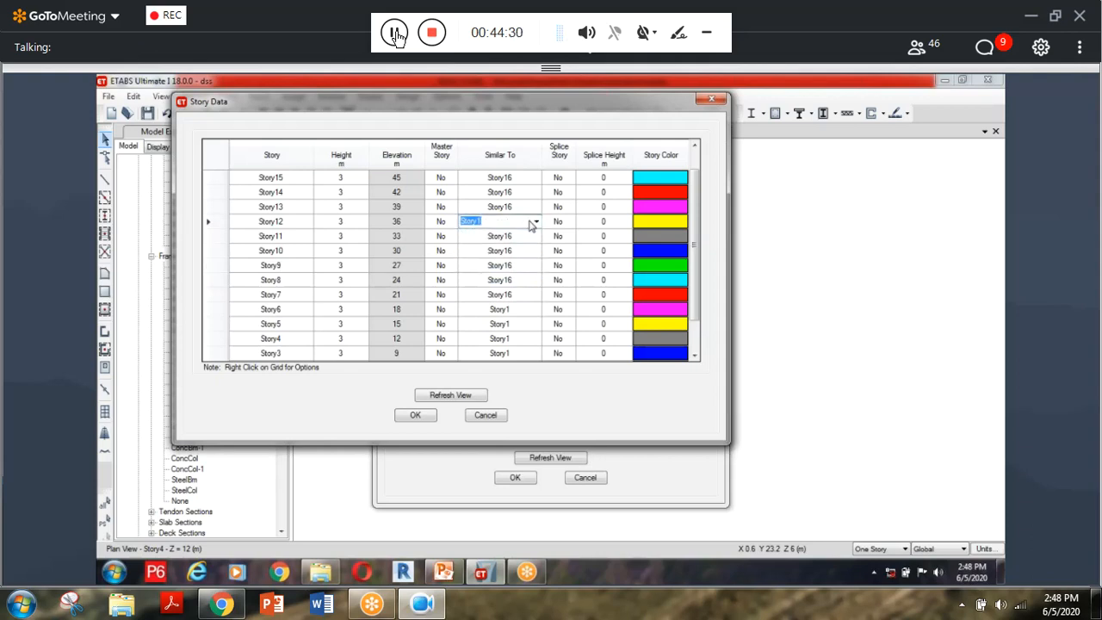
{"action": "left_click", "coordinate": [534, 222]}
{"action": "left_click", "coordinate": [521, 243]}
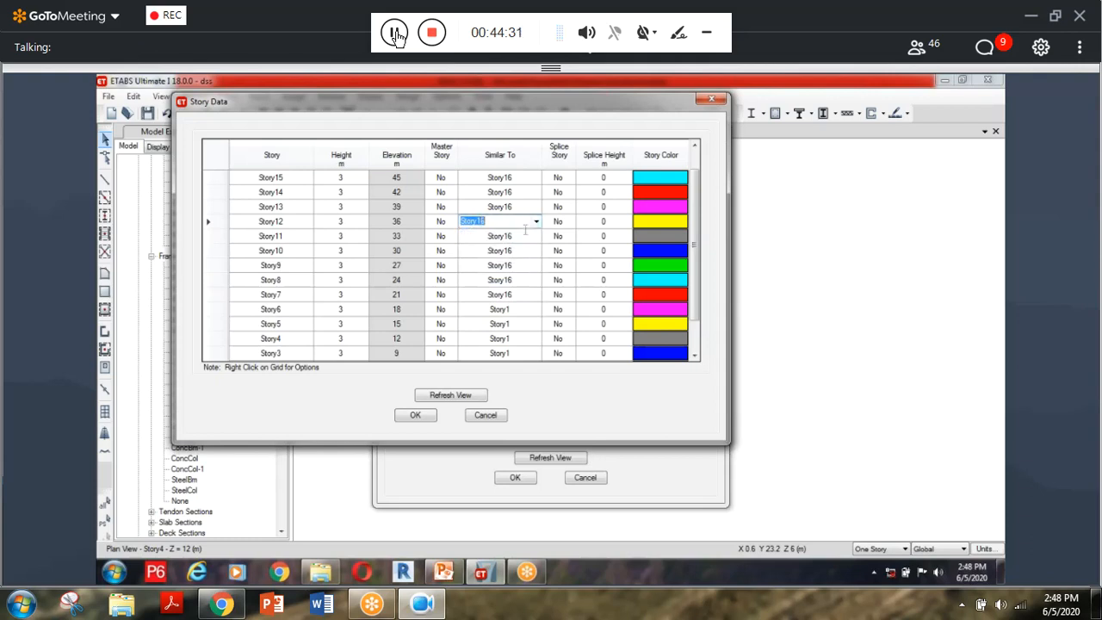
Refresh the view with the revised master story assignments and apply the updated story data.
{"action": "left_click", "coordinate": [540, 308]}
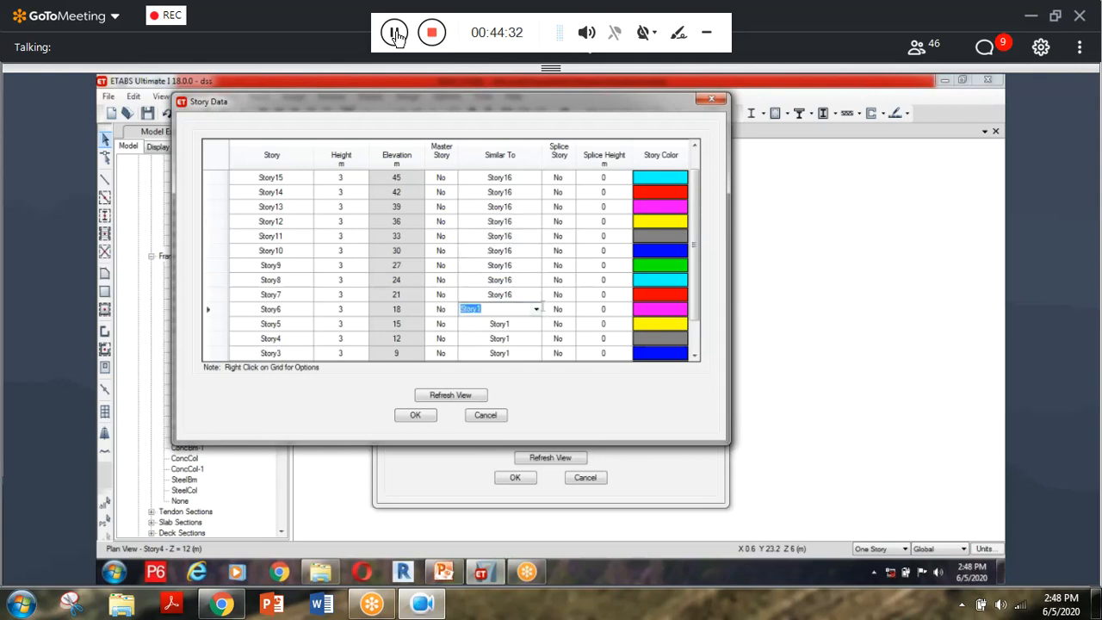
{"action": "left_click", "coordinate": [451, 394]}
{"action": "left_click", "coordinate": [446, 397]}
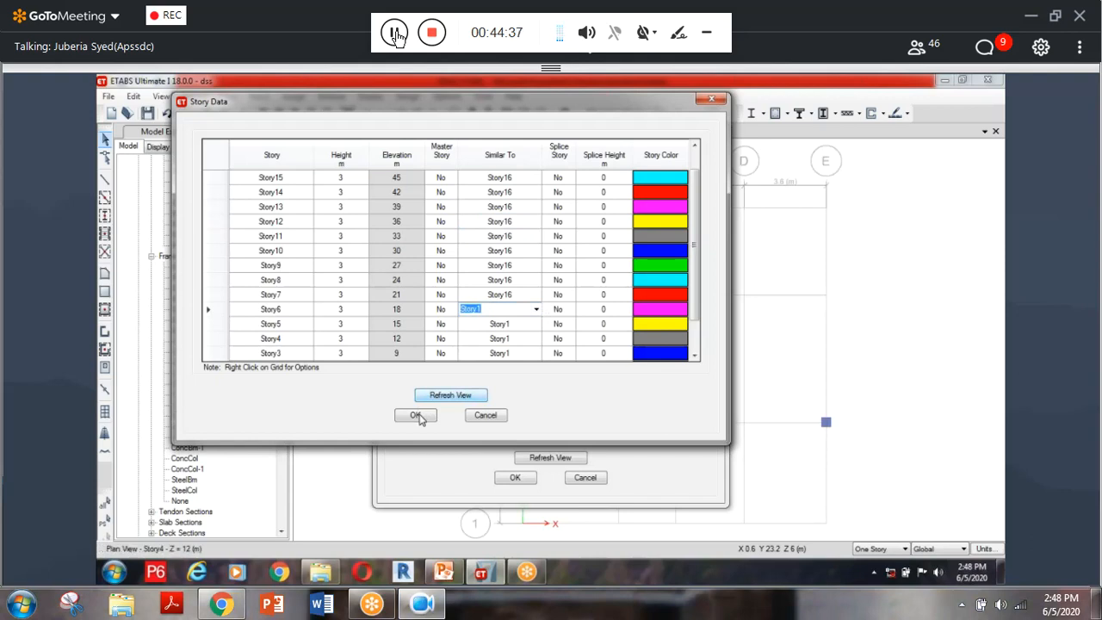
{"action": "left_click", "coordinate": [416, 415]}
{"action": "left_click", "coordinate": [515, 477]}
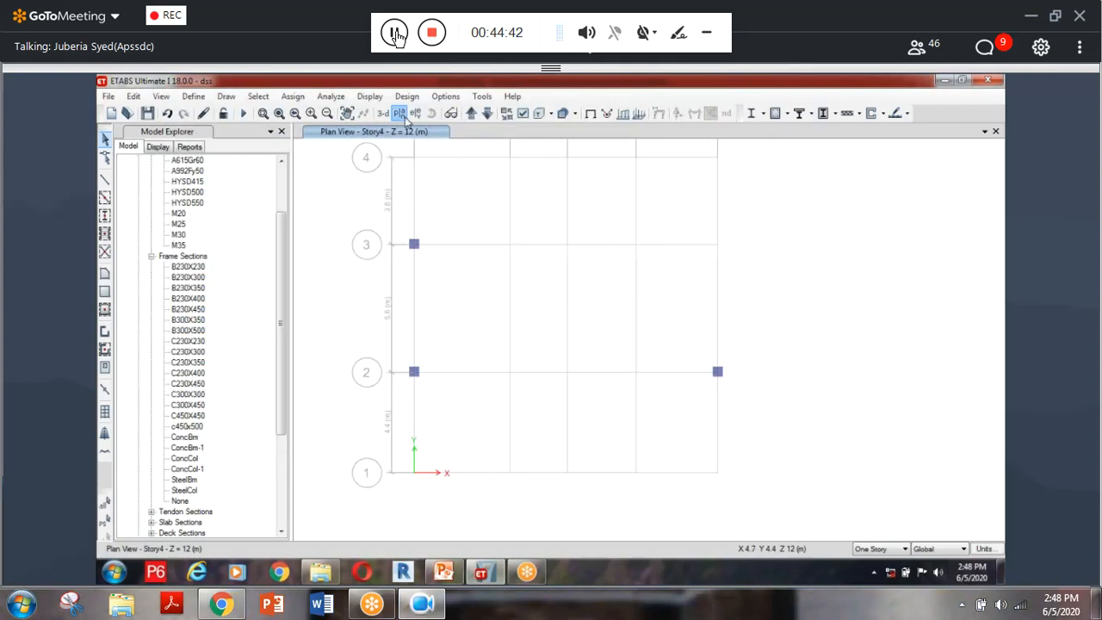
Display the Story1 plan view and set drawing and selection to apply to Similar Stories.
{"action": "left_click", "coordinate": [404, 116]}
{"action": "left_click", "coordinate": [478, 405]}
{"action": "left_click", "coordinate": [596, 474]}
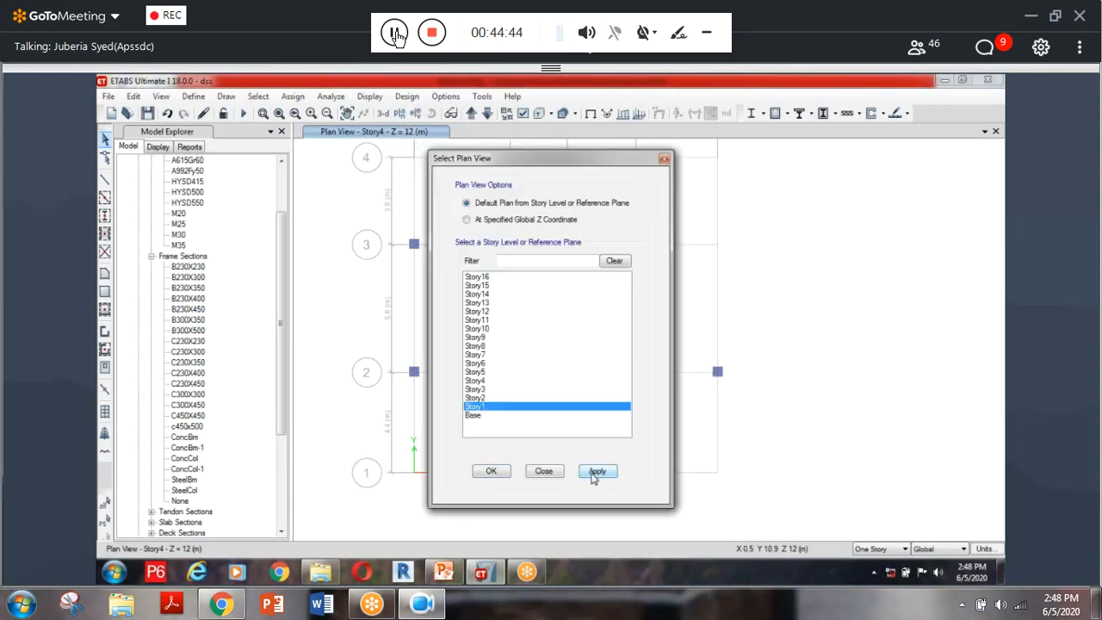
{"action": "left_click", "coordinate": [503, 476]}
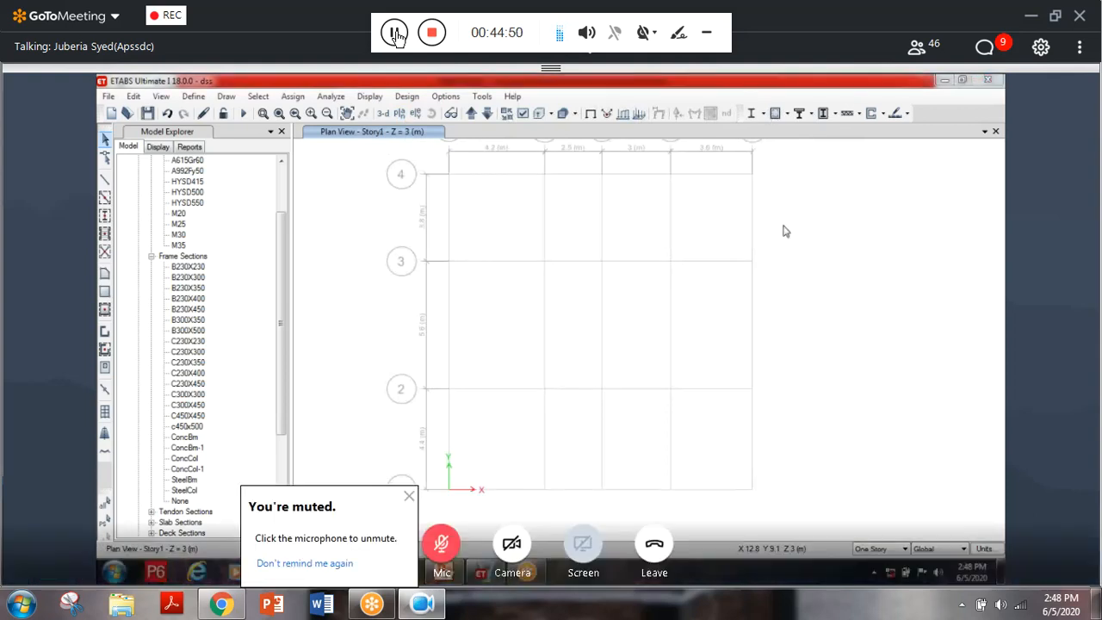
{"action": "left_click", "coordinate": [876, 549]}
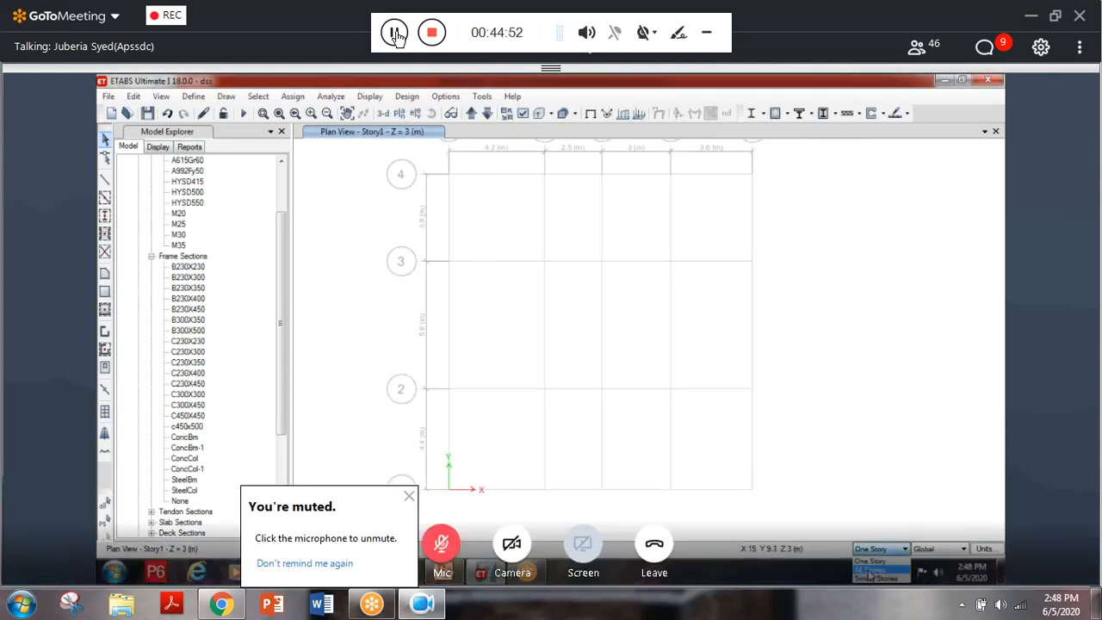
{"action": "left_click", "coordinate": [871, 578]}
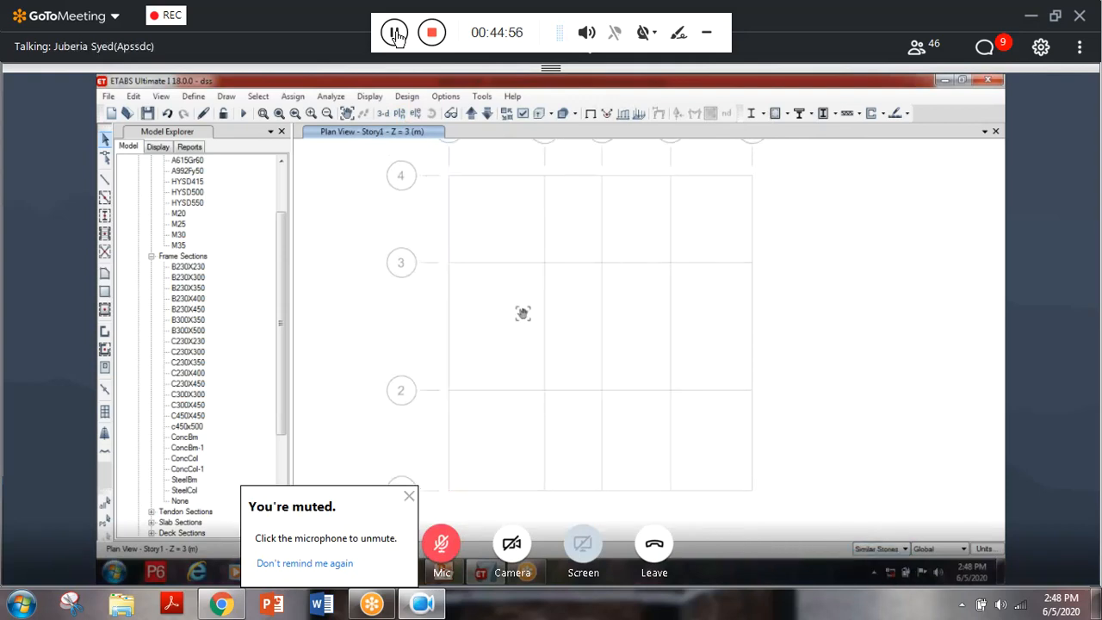
{"action": "middle_click_drag", "start_coordinate": [522, 313], "coordinate": [516, 323]}
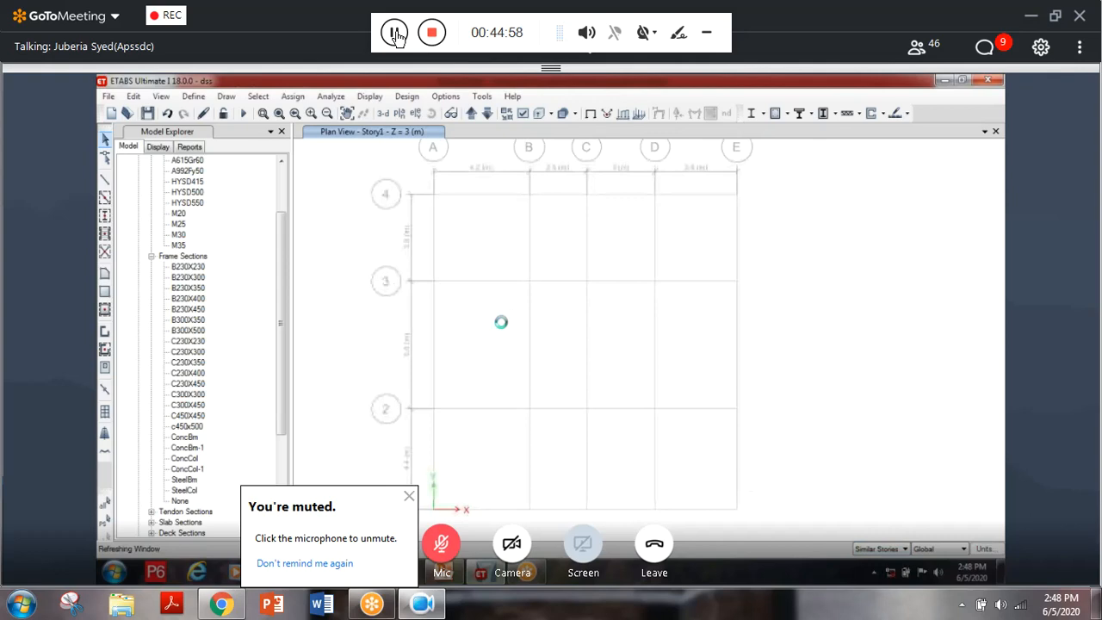
Locate the failing columns on the Story1 and Story2 plans and show all objects of the model again.
{"action": "left_click", "coordinate": [471, 113]}
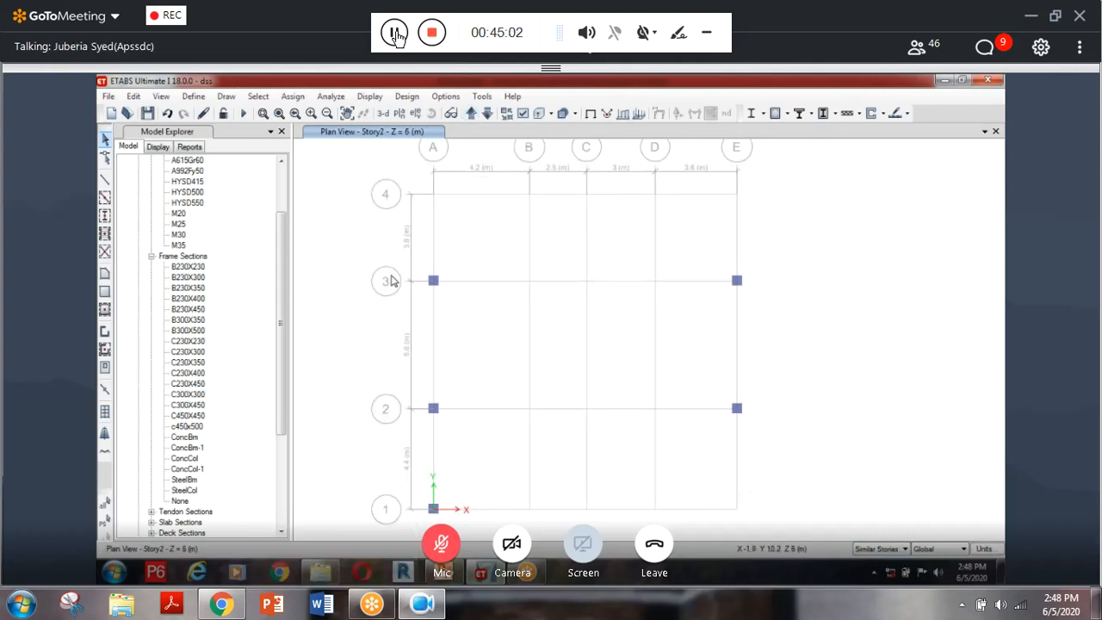
{"action": "left_click", "coordinate": [485, 114]}
{"action": "left_click", "coordinate": [470, 115]}
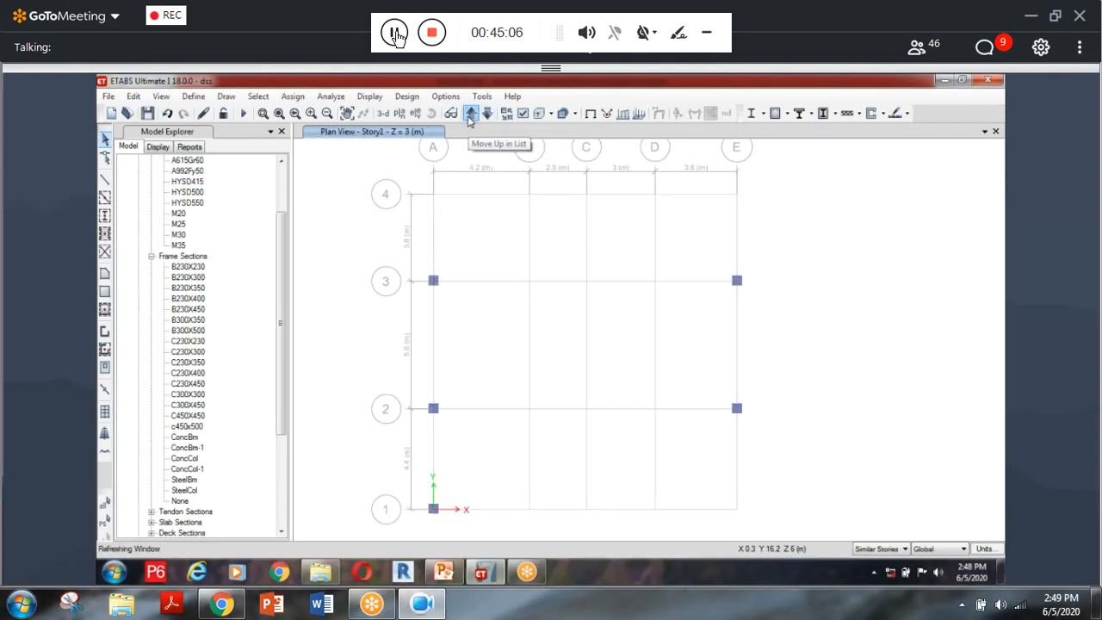
{"action": "left_click", "coordinate": [485, 114]}
{"action": "right_click", "coordinate": [600, 261]}
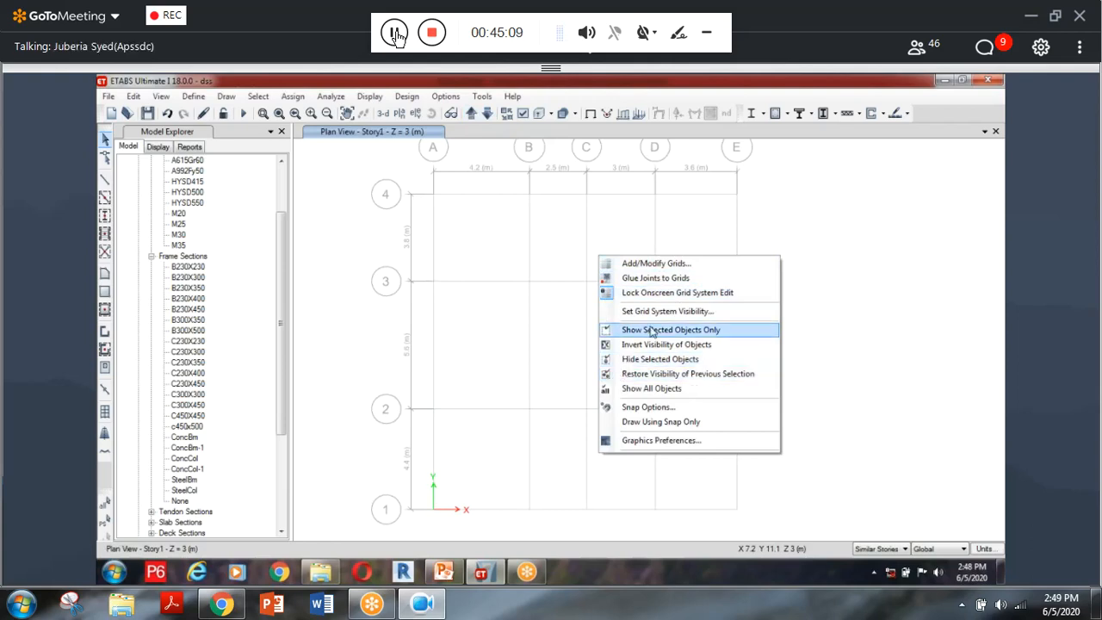
{"action": "left_click", "coordinate": [677, 389]}
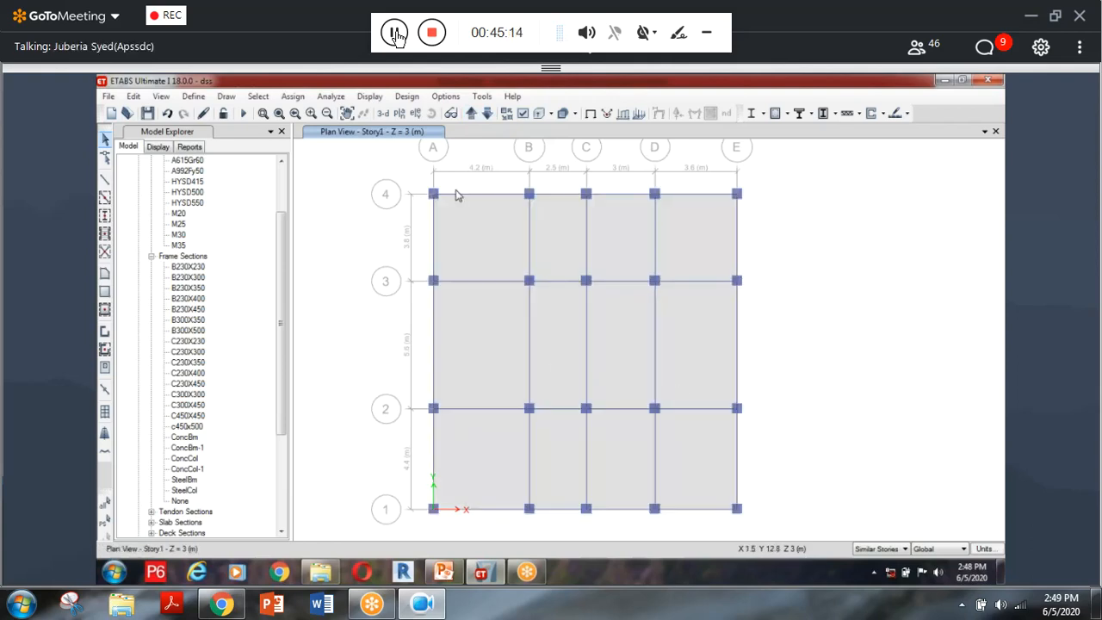
{"action": "left_click", "coordinate": [487, 113]}
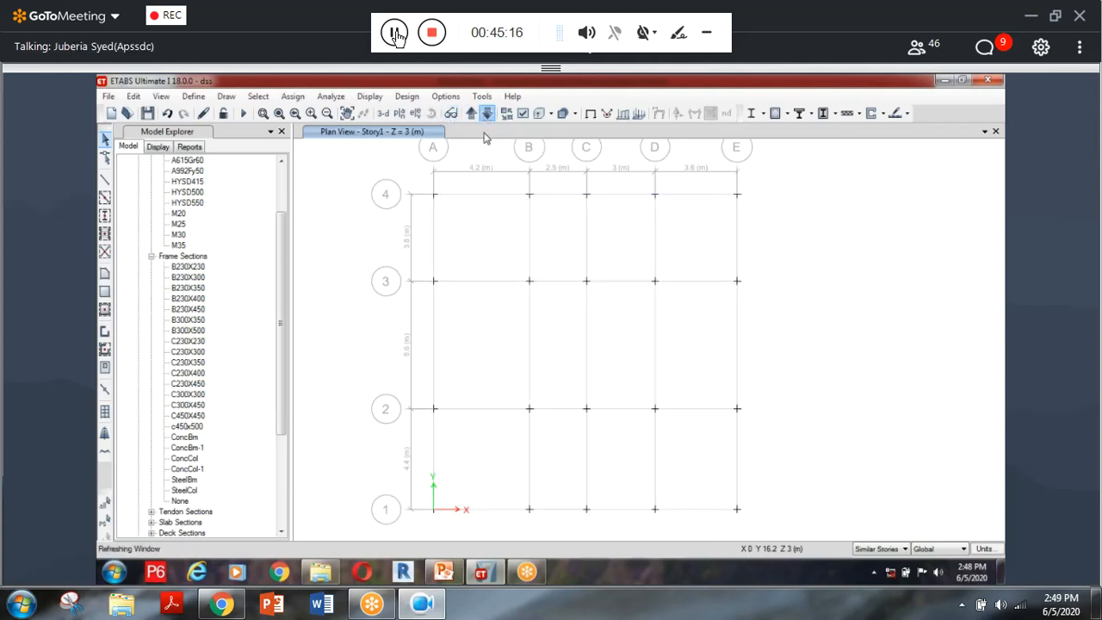
{"action": "left_click", "coordinate": [470, 113]}
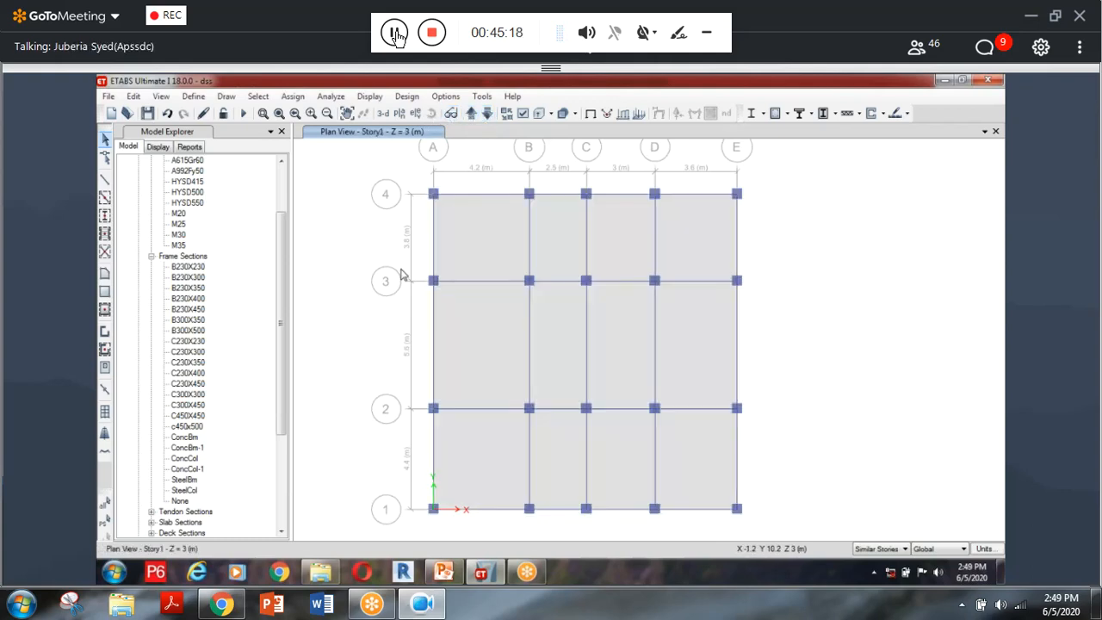
Select the columns at A1, A2, A3, E2 and E3 on the Story1 plan and deselect joints, beams and all other non-column object types.
{"action": "left_click_drag", "start_coordinate": [403, 275], "coordinate": [450, 537]}
{"action": "left_click_drag", "start_coordinate": [709, 248], "coordinate": [796, 430]}
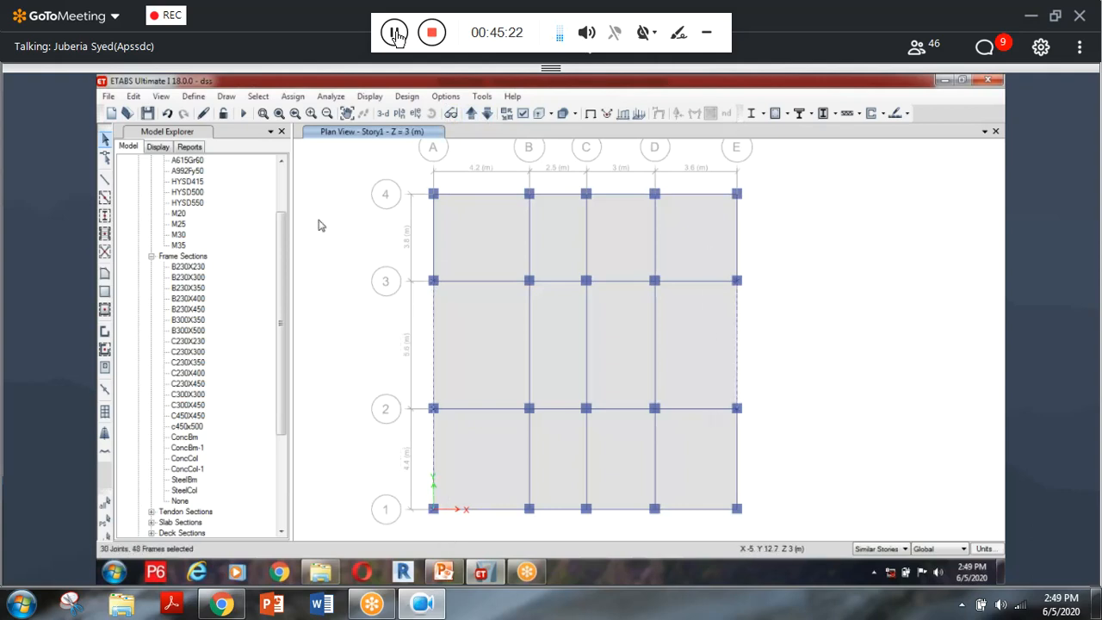
{"action": "left_click", "coordinate": [260, 100]}
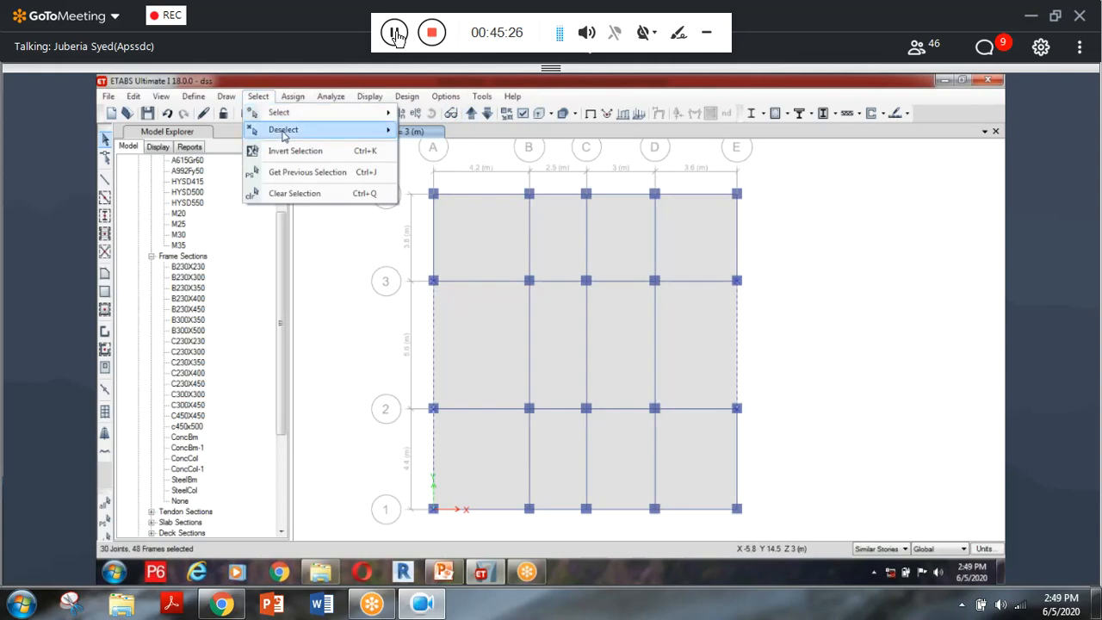
{"action": "mouse_move", "coordinate": [284, 129]}
{"action": "left_click", "coordinate": [468, 227]}
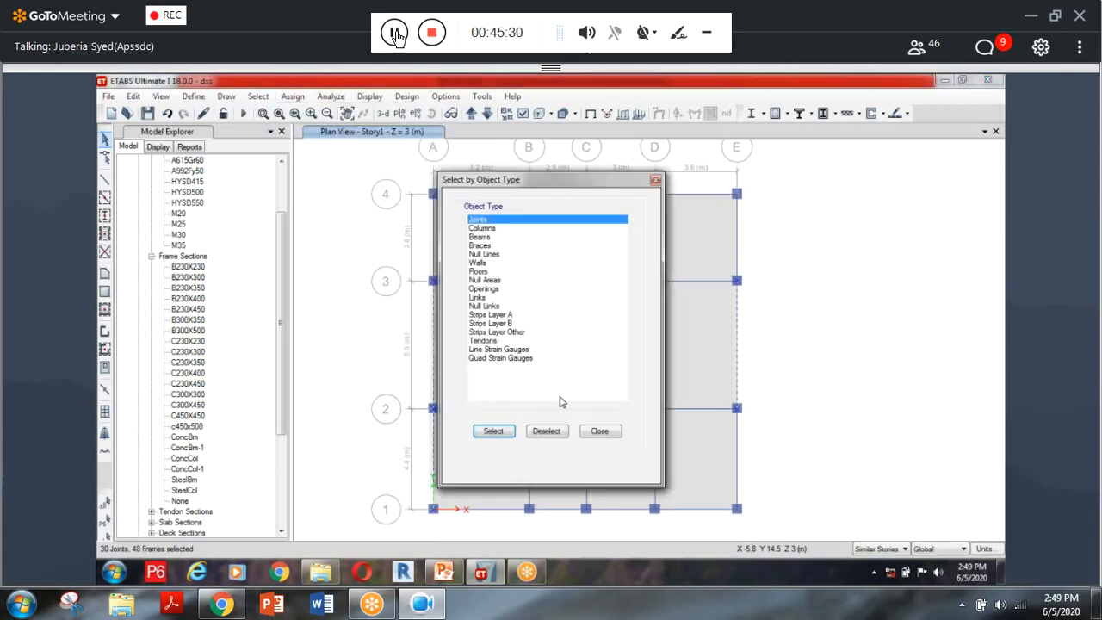
{"action": "left_click", "coordinate": [547, 431]}
{"action": "left_click_drag", "start_coordinate": [483, 237], "coordinate": [501, 358]}
{"action": "left_click", "coordinate": [546, 430]}
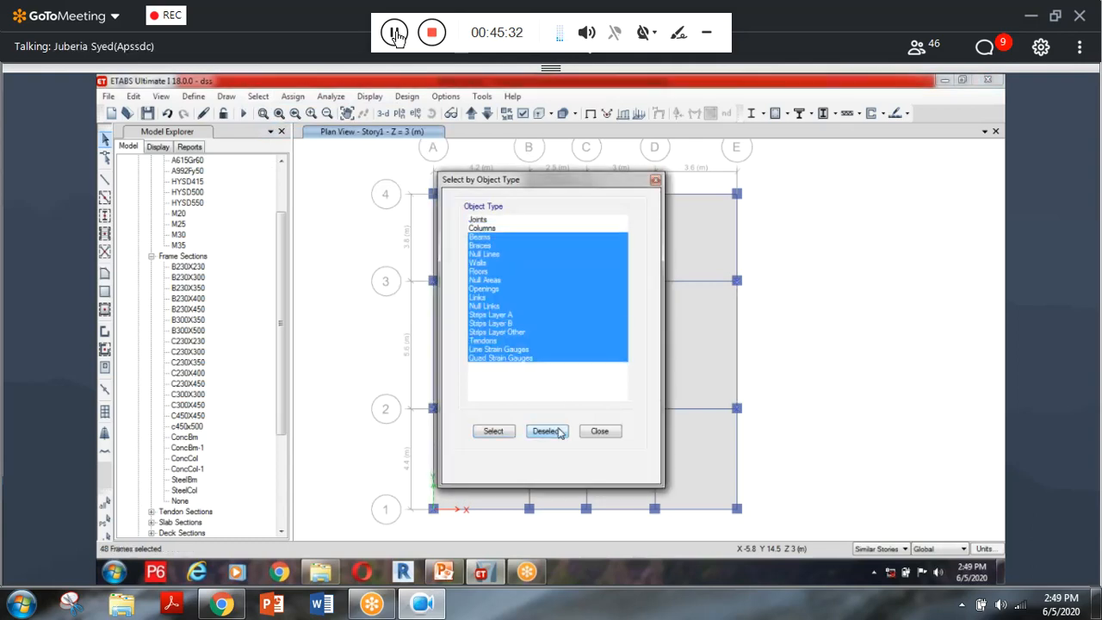
{"action": "left_click", "coordinate": [599, 430]}
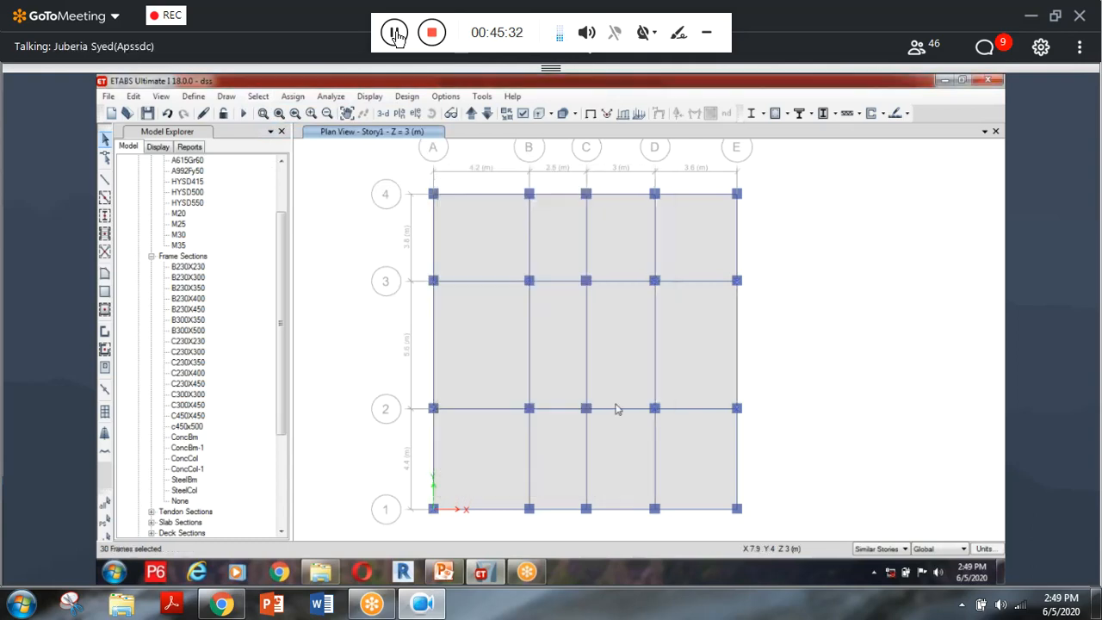
Assign the c450x500 frame section to the selected columns and check the section labels on the lower columns in 3D.
{"action": "left_click", "coordinate": [384, 115]}
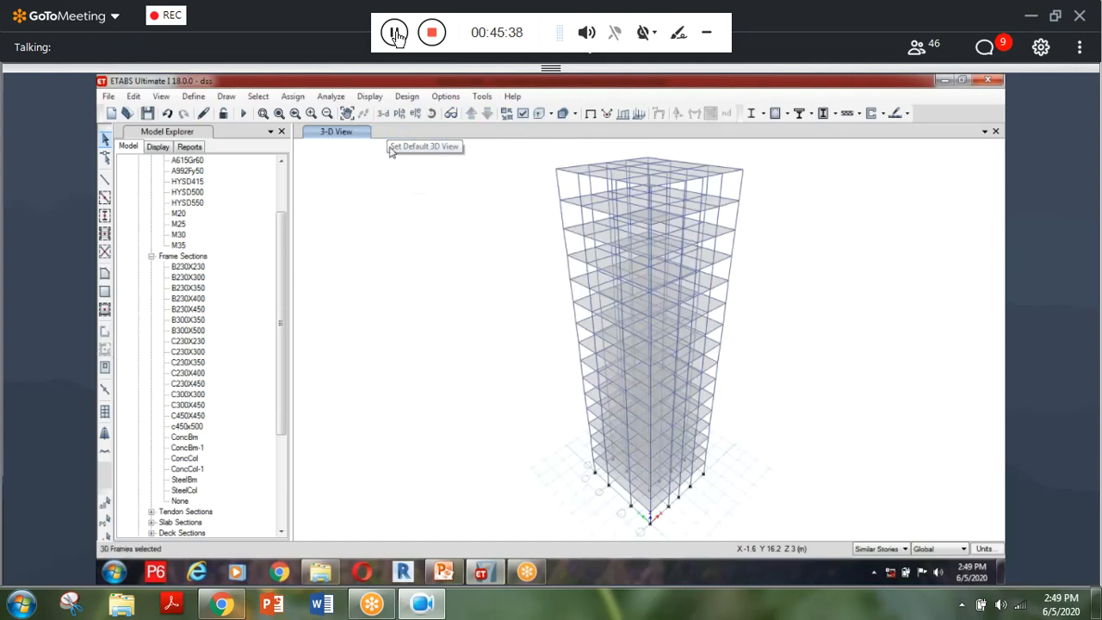
{"action": "left_click", "coordinate": [293, 96]}
{"action": "mouse_move", "coordinate": [327, 130]}
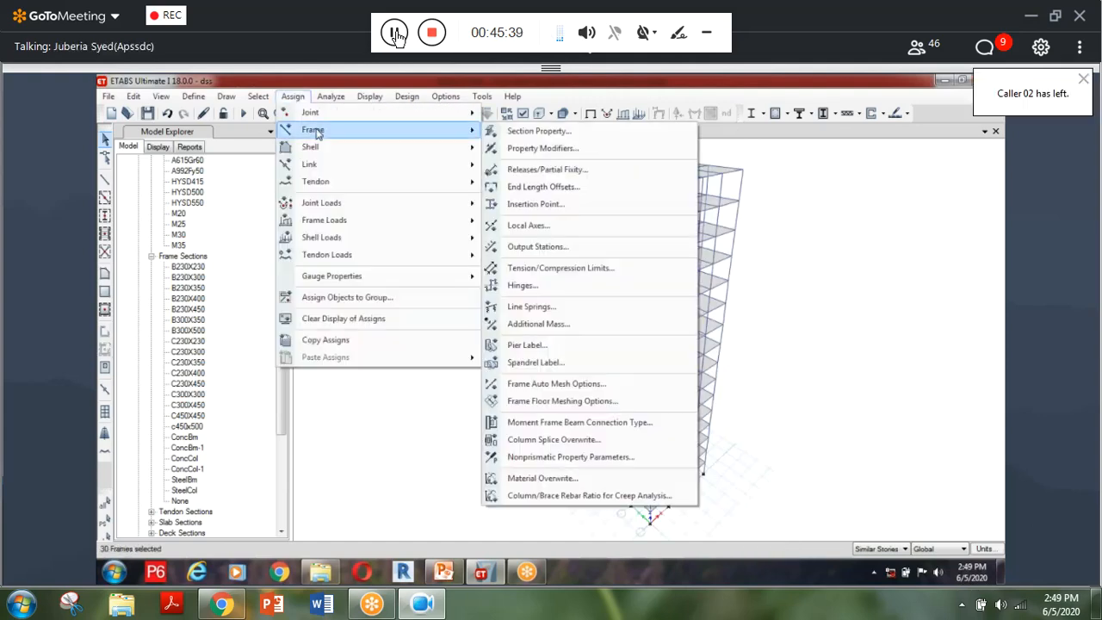
{"action": "left_click", "coordinate": [528, 131]}
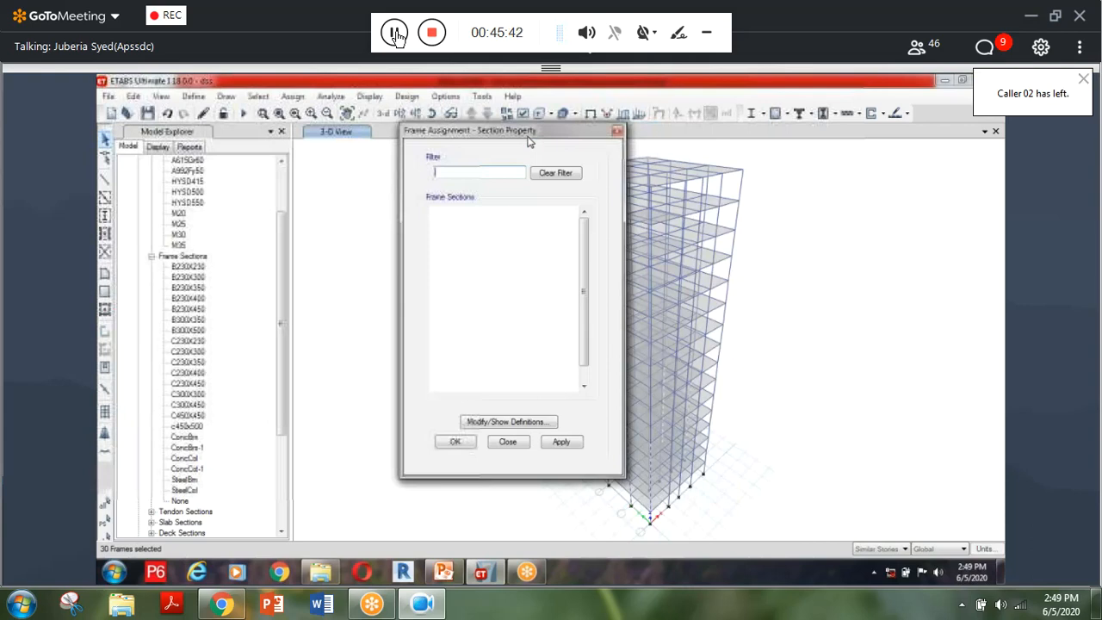
{"action": "left_click", "coordinate": [448, 340]}
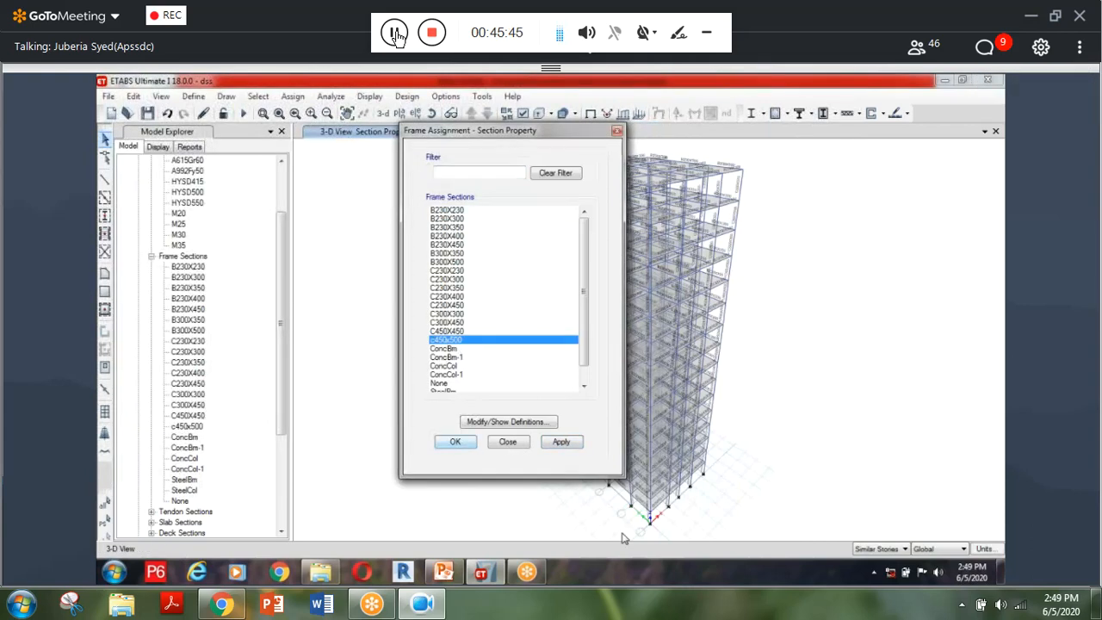
{"action": "scroll", "coordinate": [636, 526], "scroll_direction": "up", "scroll_amount": 5}
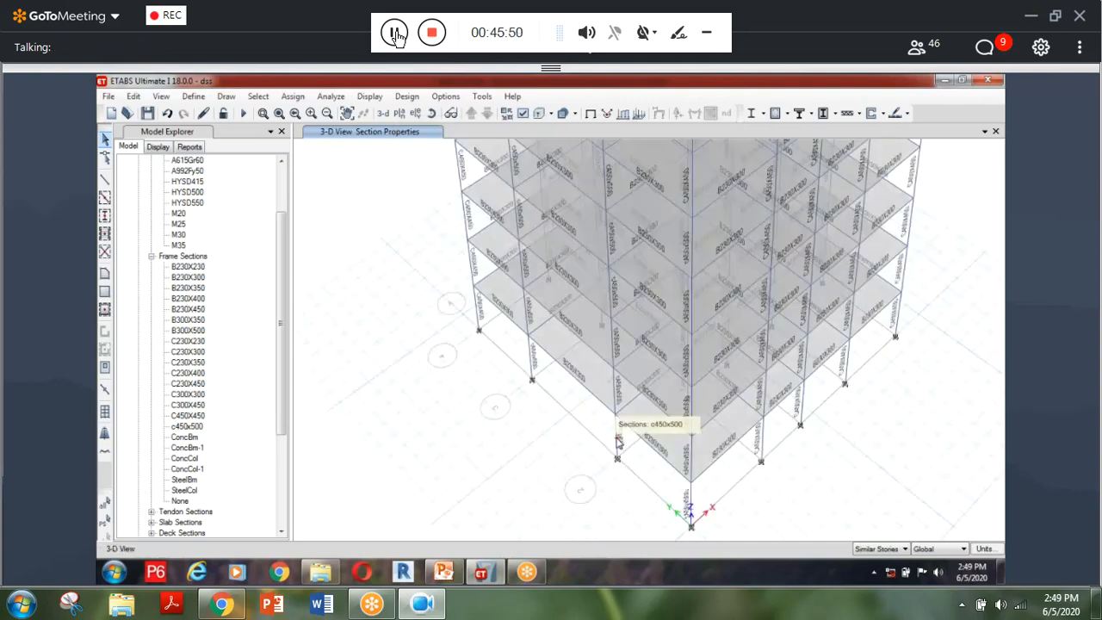
{"action": "middle_click_drag", "start_coordinate": [714, 509], "coordinate": [709, 473]}
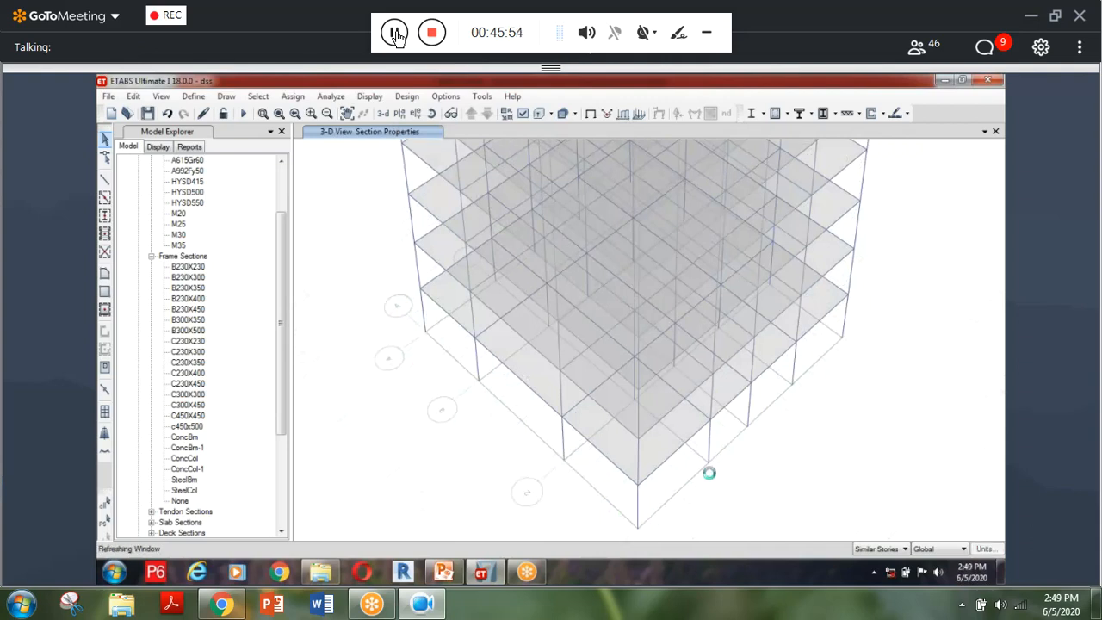
{"action": "scroll", "coordinate": [708, 473], "scroll_direction": "up", "scroll_amount": 2}
{"action": "scroll", "coordinate": [714, 452], "scroll_direction": "down", "scroll_amount": 4}
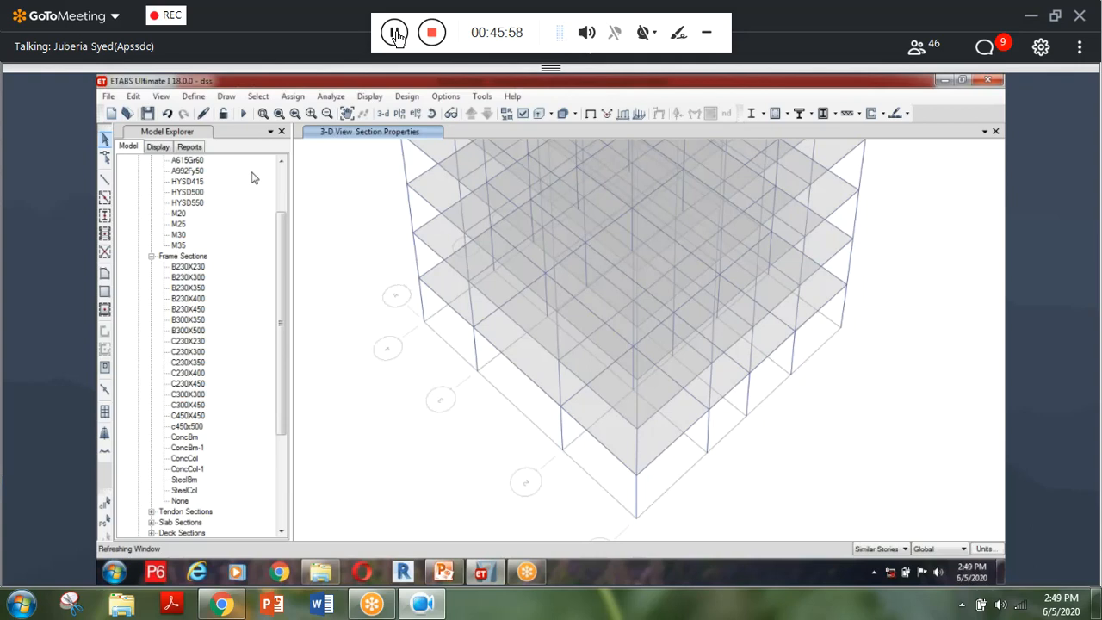
Run the analysis and verify whether all concrete frame members pass the design check, selecting the failed frames.
{"action": "left_click", "coordinate": [244, 114]}
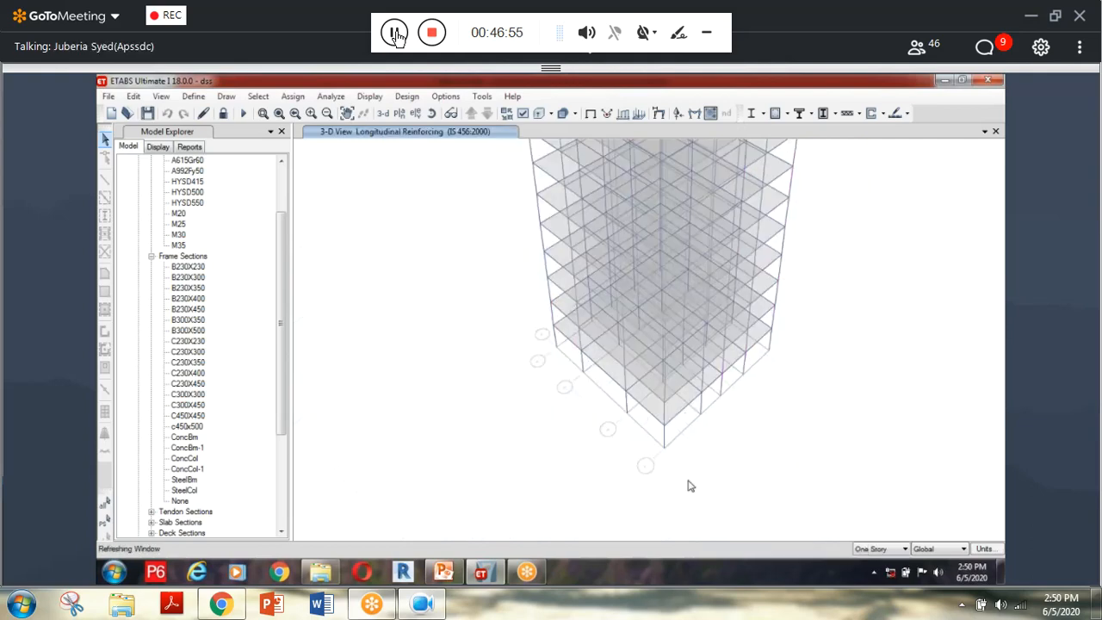
{"action": "mouse_move", "coordinate": [690, 486]}
{"action": "middle_mouse_down", "text": "shift"}
{"action": "mouse_move", "coordinate": [696, 465]}
{"action": "mouse_move", "coordinate": [679, 473]}
{"action": "middle_mouse_up", "text": "shift"}
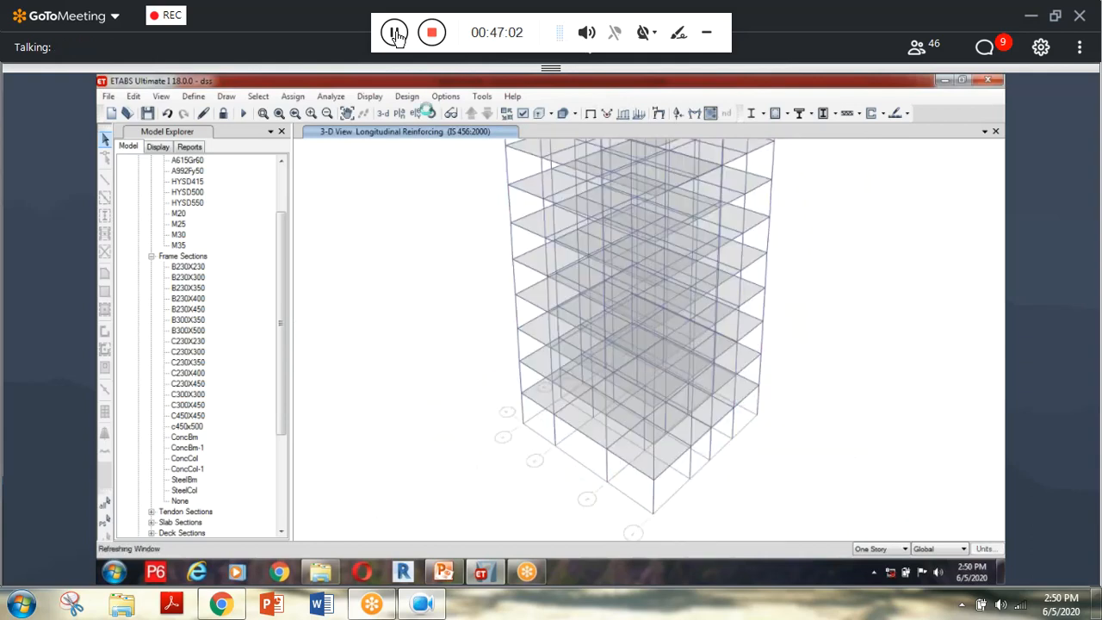
{"action": "left_click", "coordinate": [410, 97]}
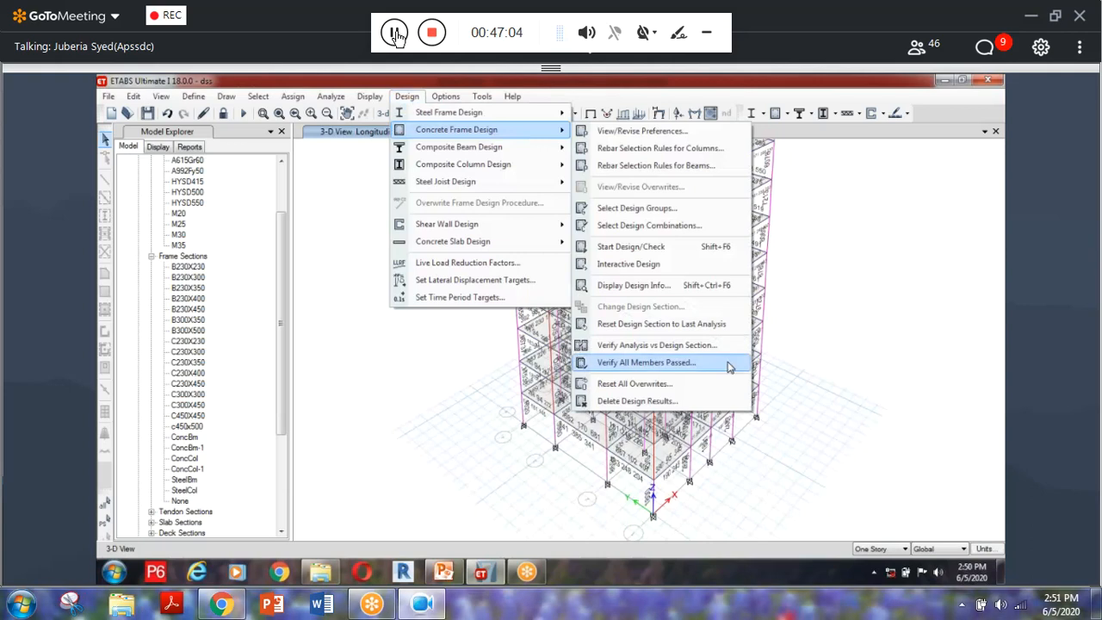
{"action": "left_click", "coordinate": [728, 366]}
{"action": "key", "text": "Return"}
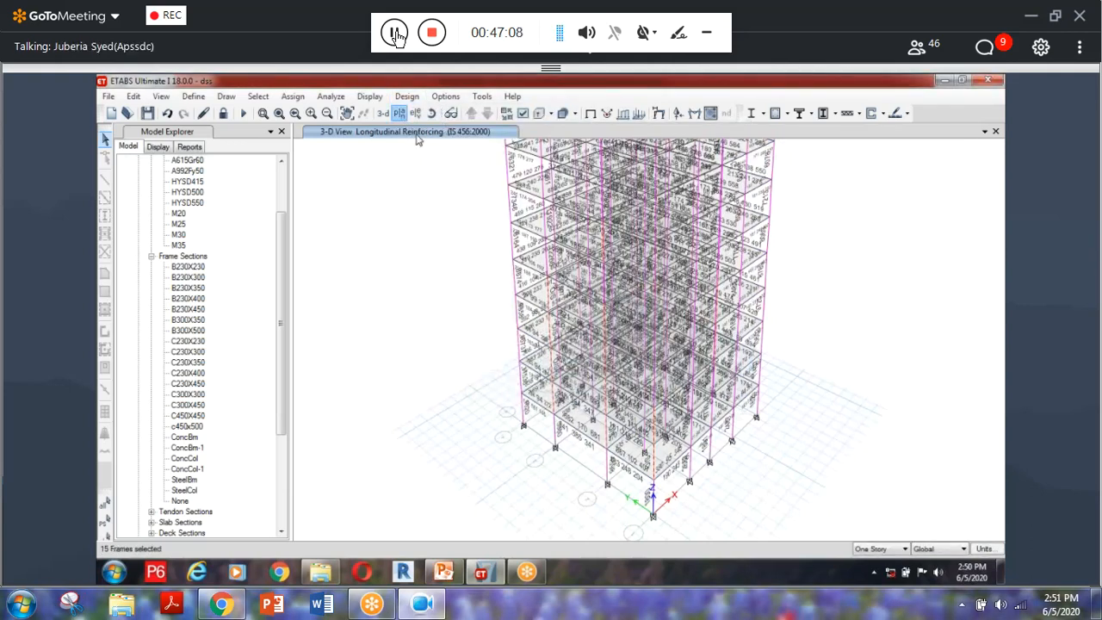
Show the Story16 plan and verify whether all concrete frame members pass the design check, selecting the failed frames.
{"action": "left_click", "coordinate": [398, 113]}
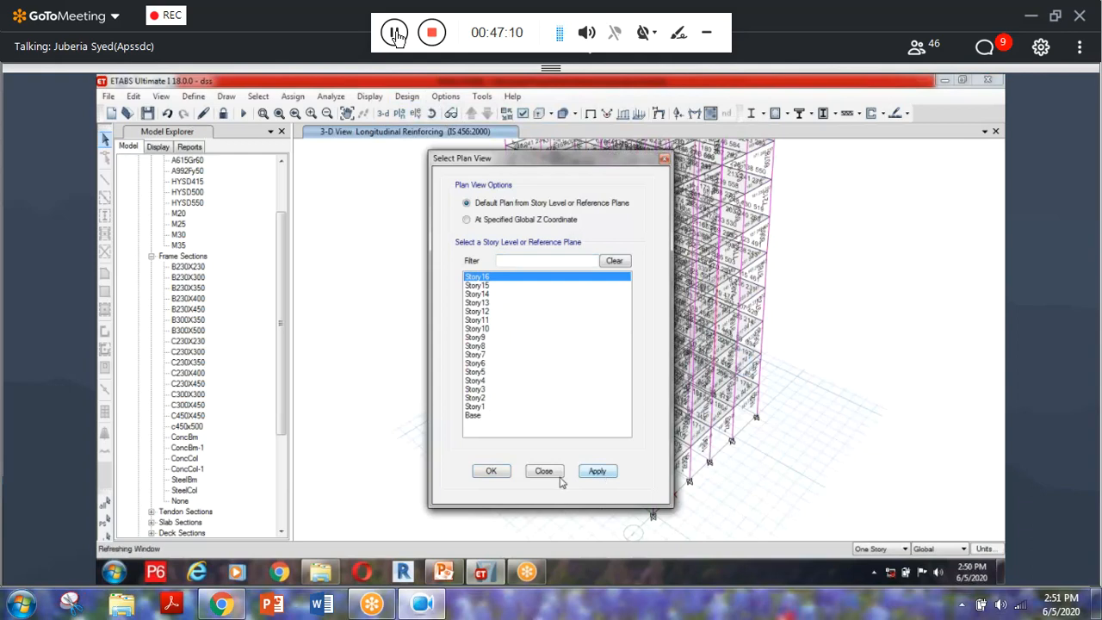
{"action": "left_click", "coordinate": [490, 472]}
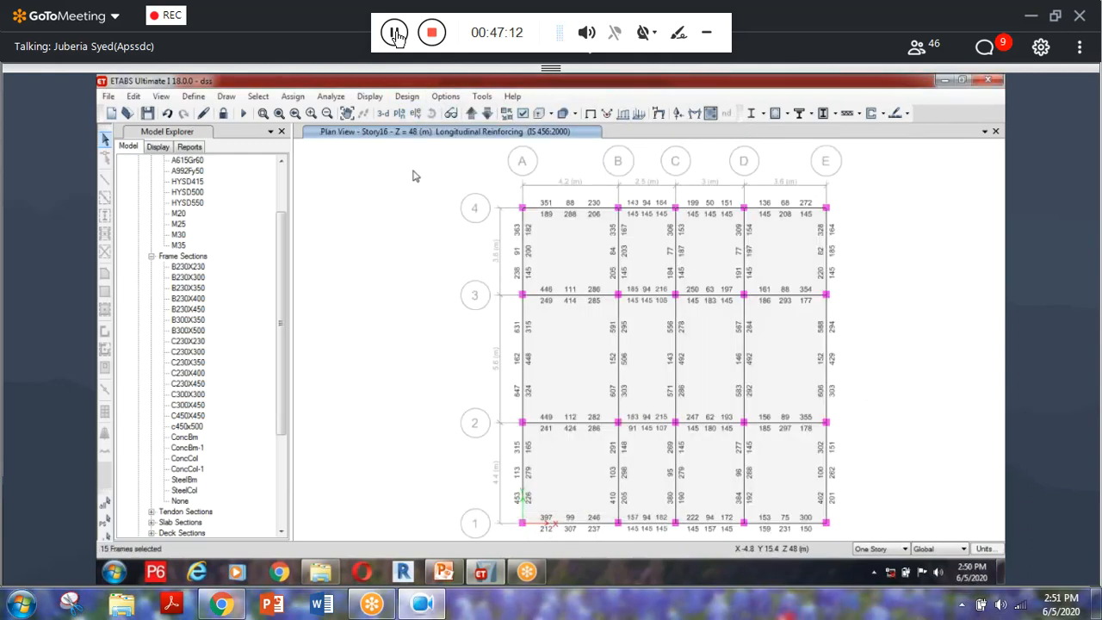
{"action": "left_click", "coordinate": [416, 101]}
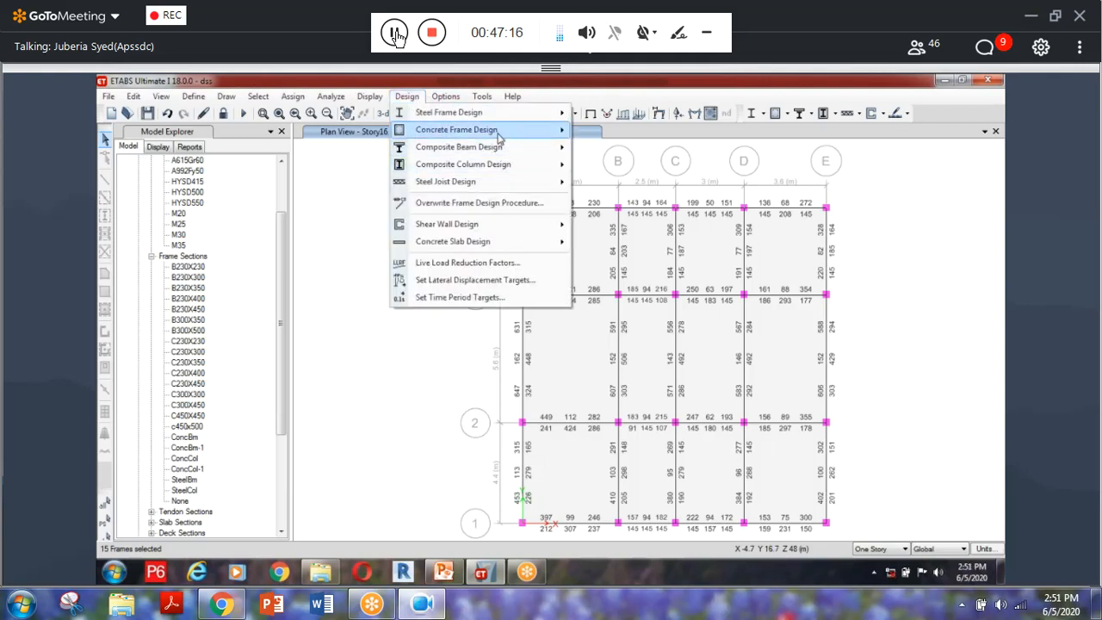
{"action": "mouse_move", "coordinate": [499, 130]}
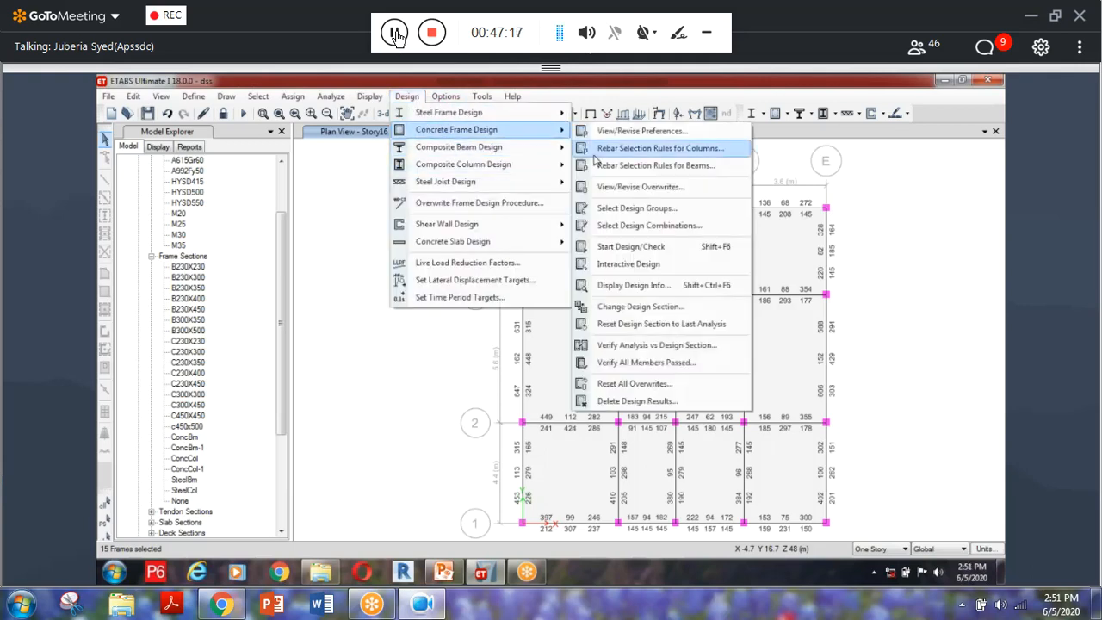
{"action": "left_click", "coordinate": [676, 363]}
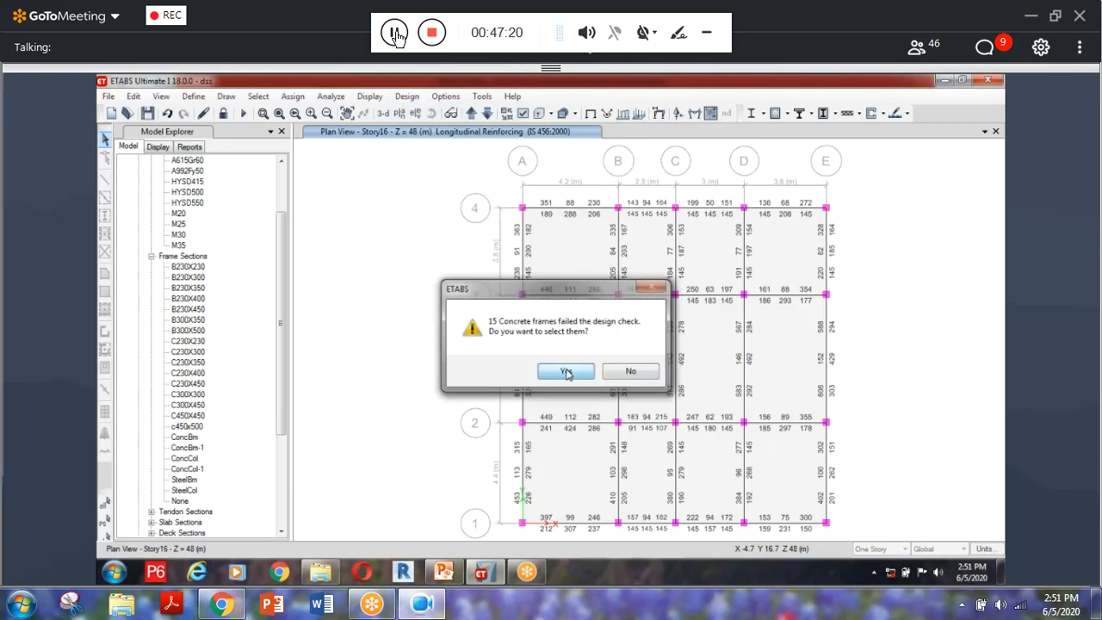
{"action": "left_click", "coordinate": [566, 373]}
Show only the selected failed frames and display them in the 3D view.
{"action": "right_click", "coordinate": [421, 241]}
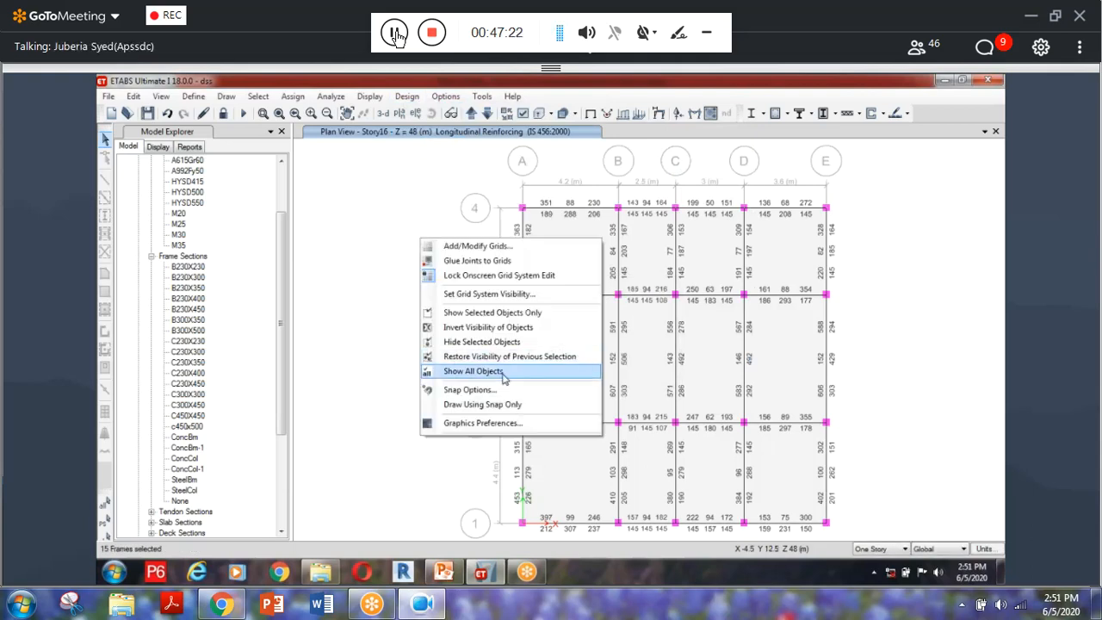
{"action": "left_click", "coordinate": [503, 374]}
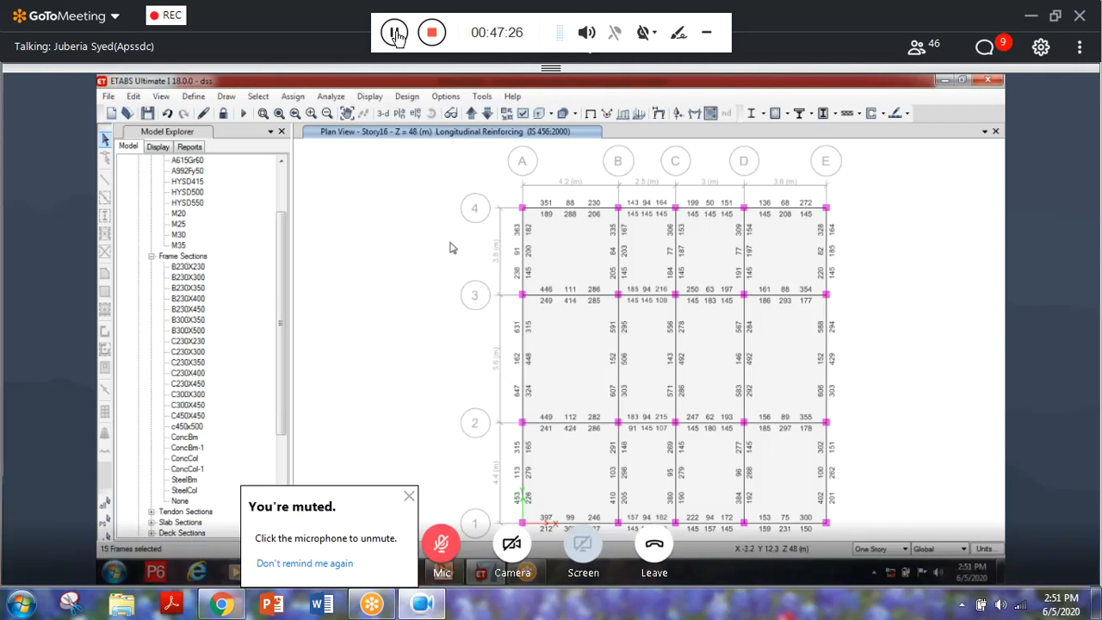
{"action": "right_click", "coordinate": [450, 247]}
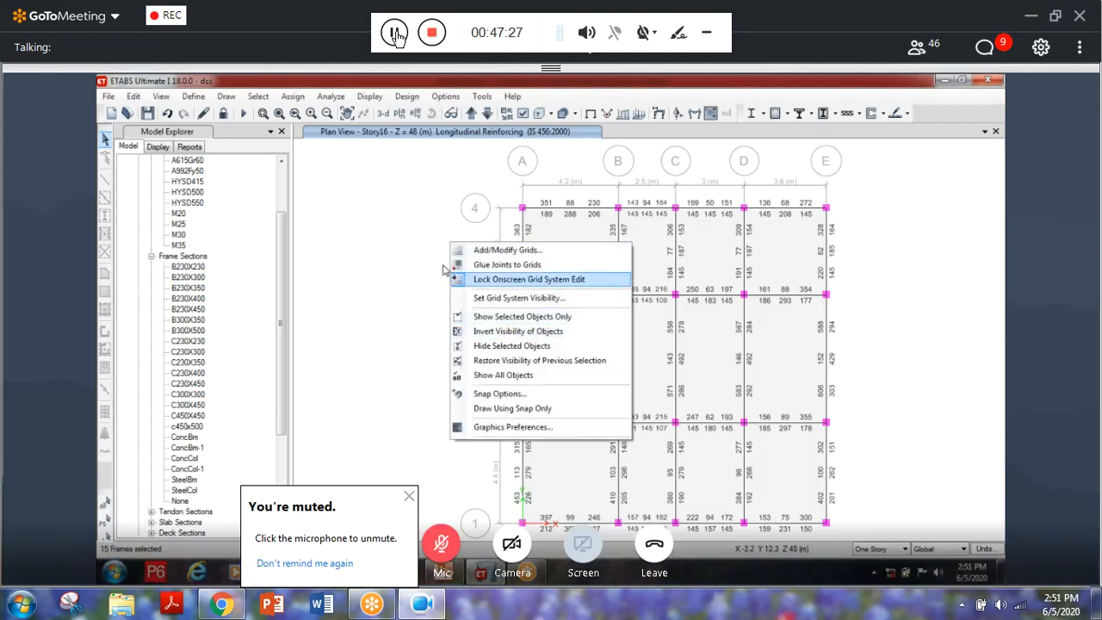
{"action": "left_click", "coordinate": [488, 316]}
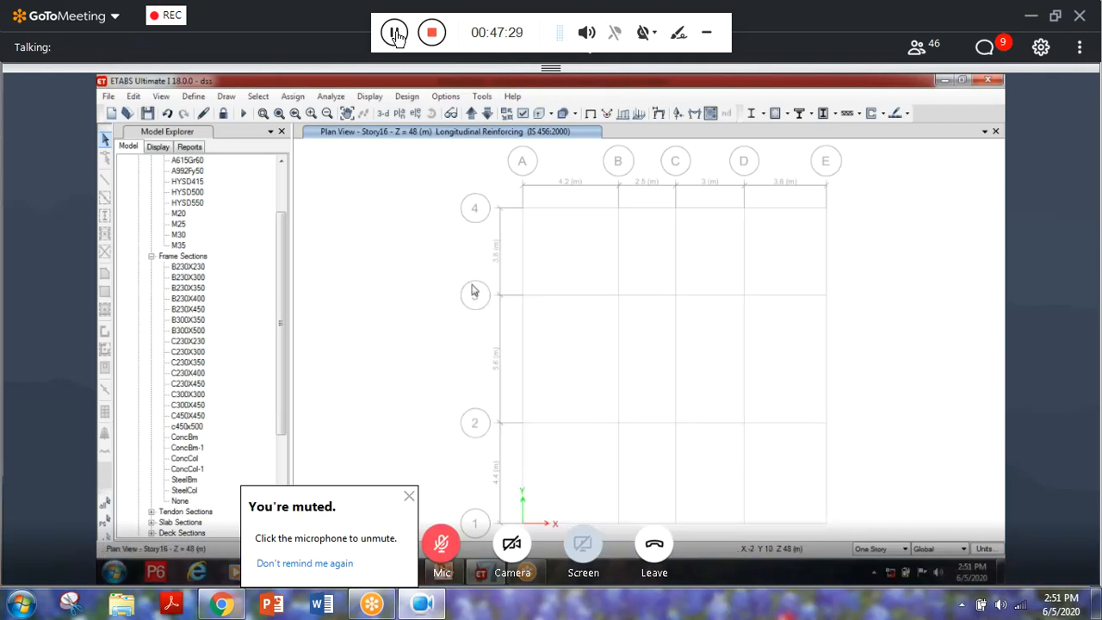
{"action": "left_click", "coordinate": [383, 113]}
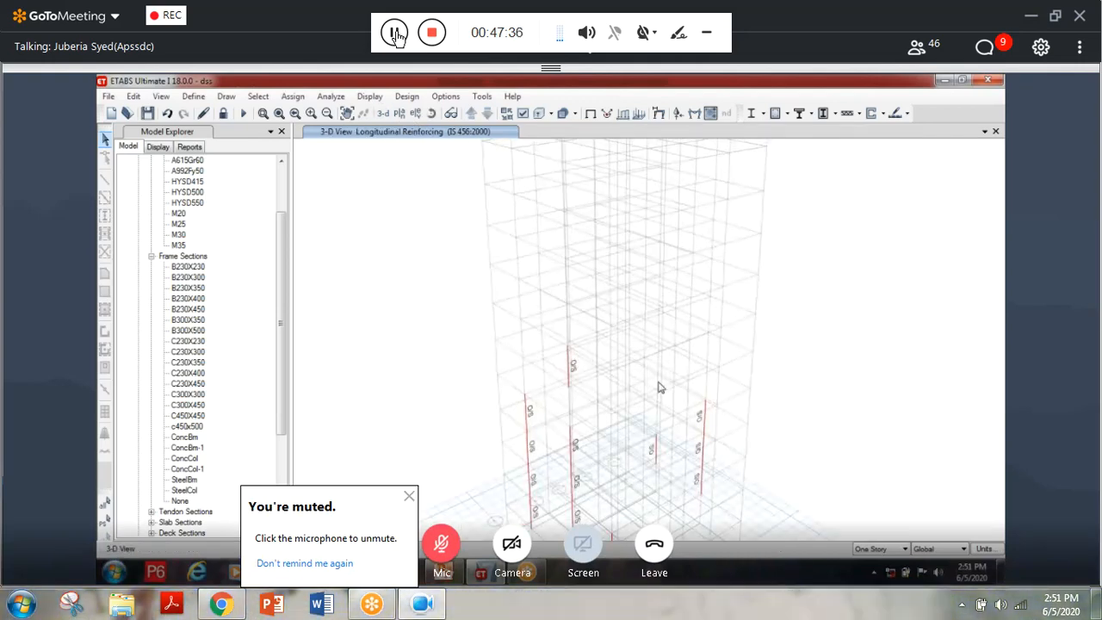
{"action": "middle_click_drag", "start_coordinate": [637, 395], "coordinate": [601, 317]}
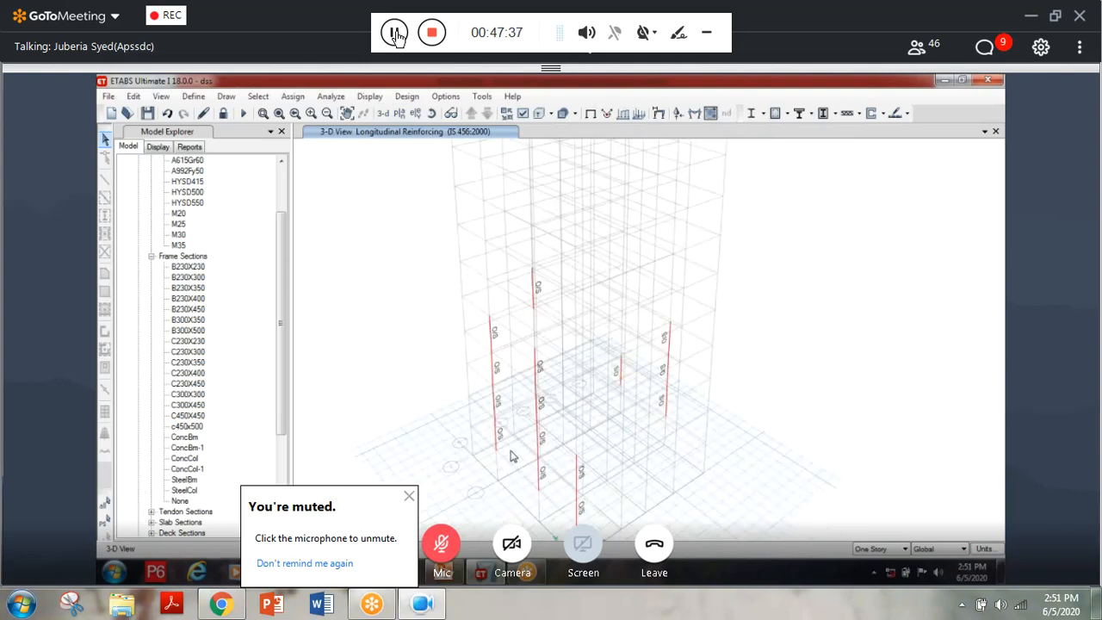
Examine the design information and design overwrites of the failing Story2 column C19, keeping c450x500 as its design section.
{"action": "right_click", "coordinate": [620, 372]}
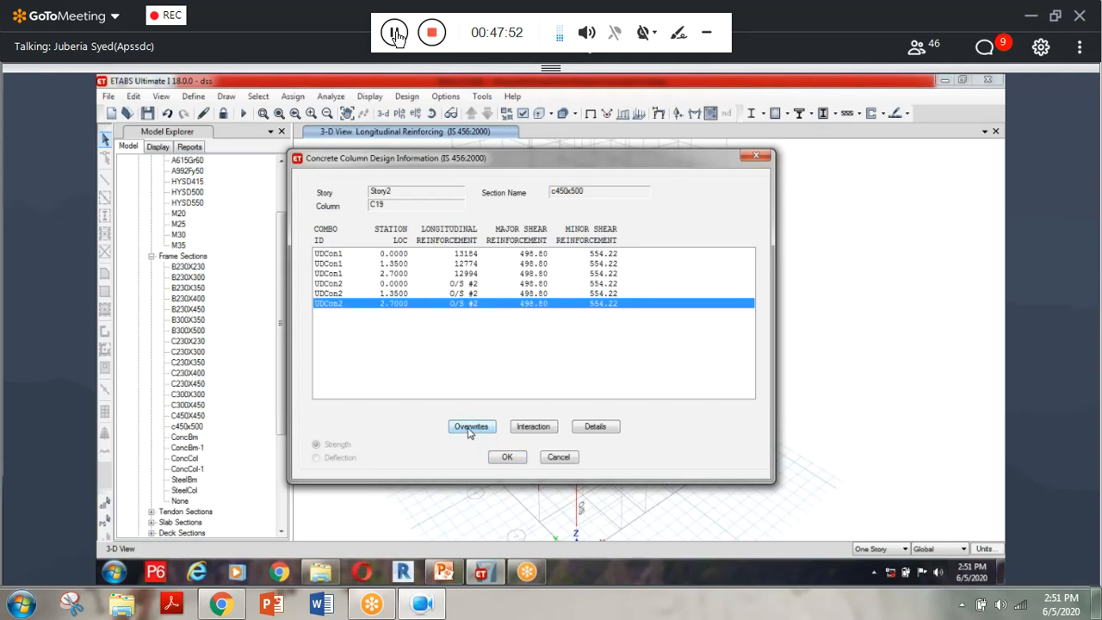
{"action": "left_click", "coordinate": [469, 432]}
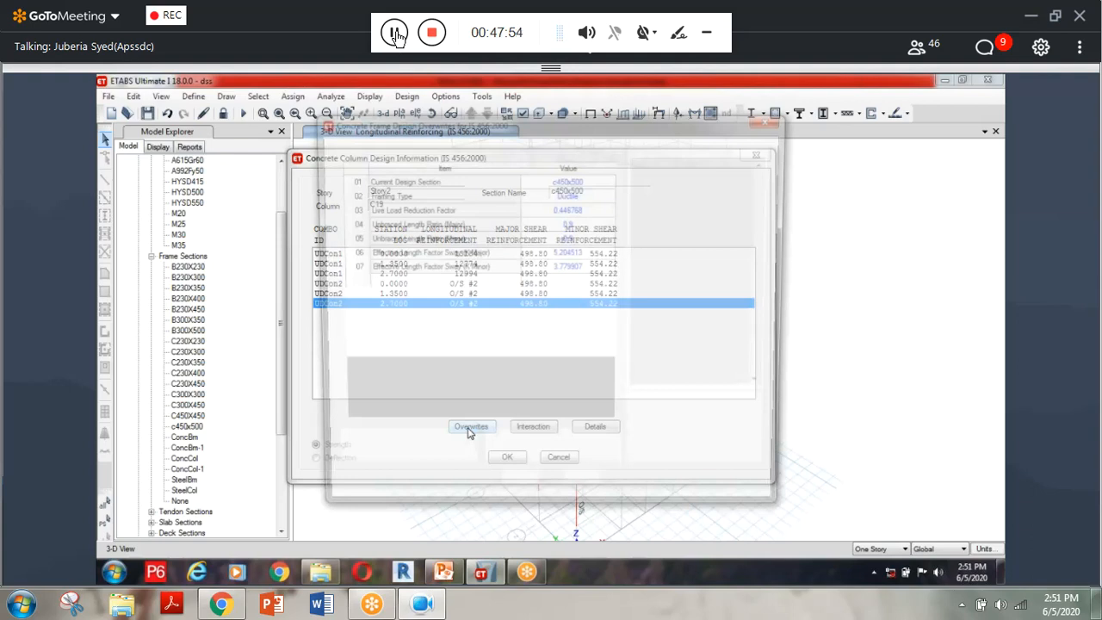
{"action": "left_click", "coordinate": [578, 180]}
{"action": "left_click", "coordinate": [578, 335]}
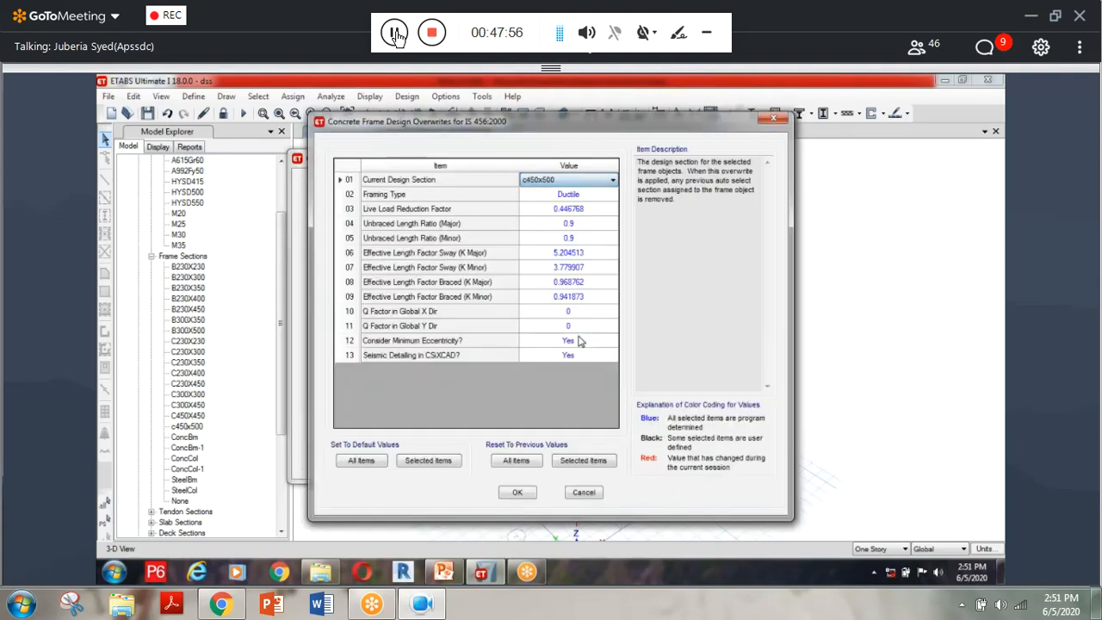
{"action": "left_click", "coordinate": [517, 492]}
{"action": "left_click", "coordinate": [507, 457]}
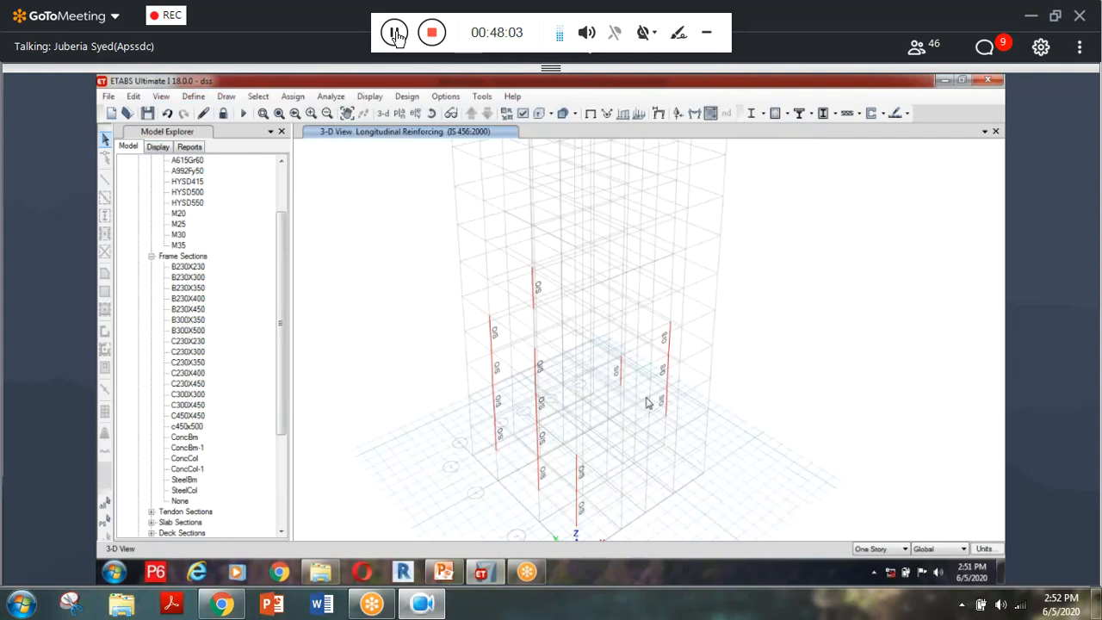
Overwrite the design section of the failing Story2 column C19 with ConcCol to check its reinforcement results.
{"action": "right_click", "coordinate": [620, 373]}
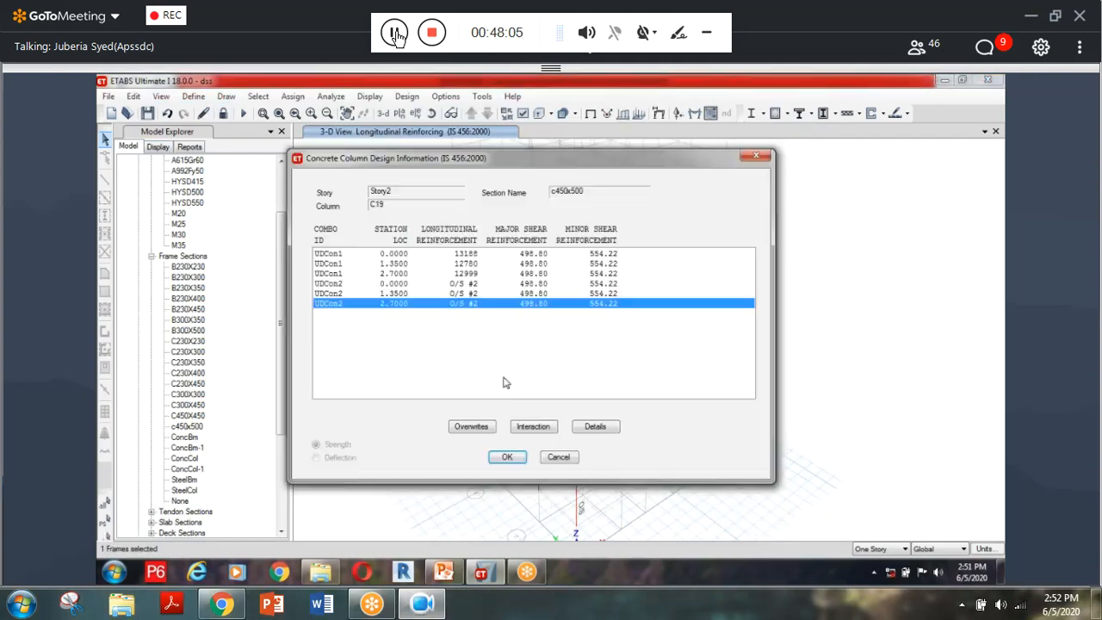
{"action": "left_click", "coordinate": [471, 426]}
{"action": "left_click", "coordinate": [568, 179]}
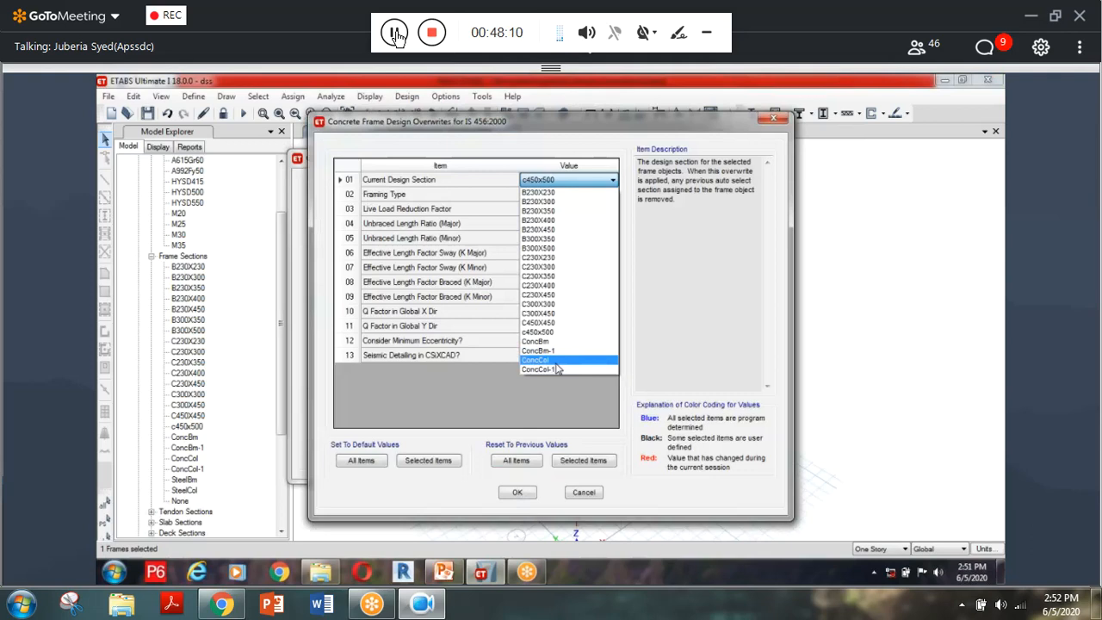
{"action": "left_click", "coordinate": [555, 363]}
{"action": "left_click", "coordinate": [515, 493]}
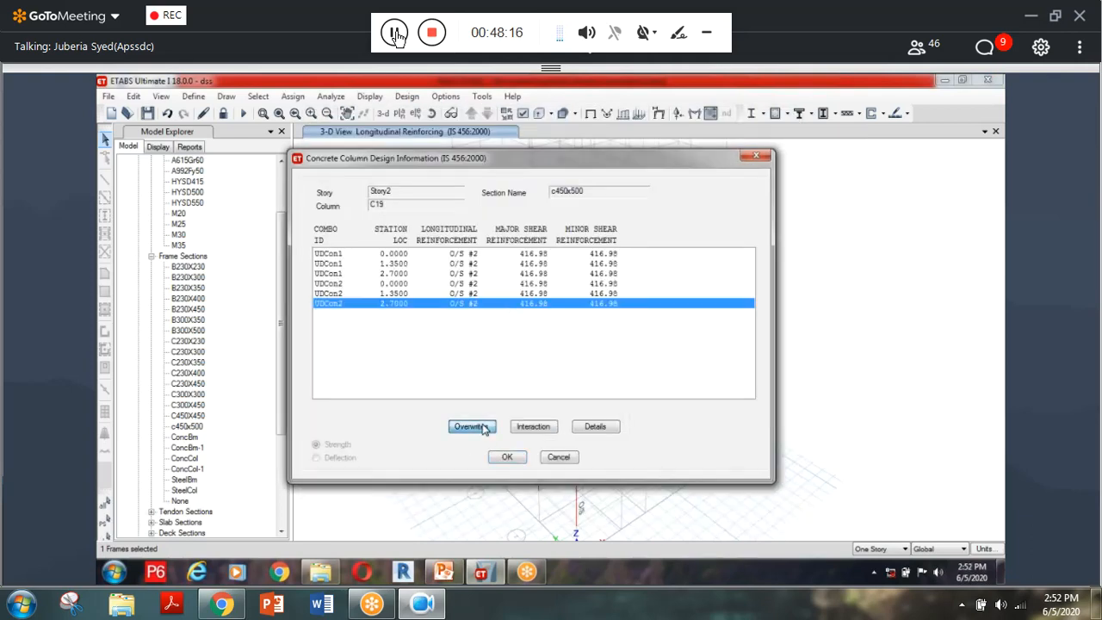
Set the design section overwrite of the Story2 column C19 to ConcCol-1 and close its design information.
{"action": "left_click", "coordinate": [470, 426]}
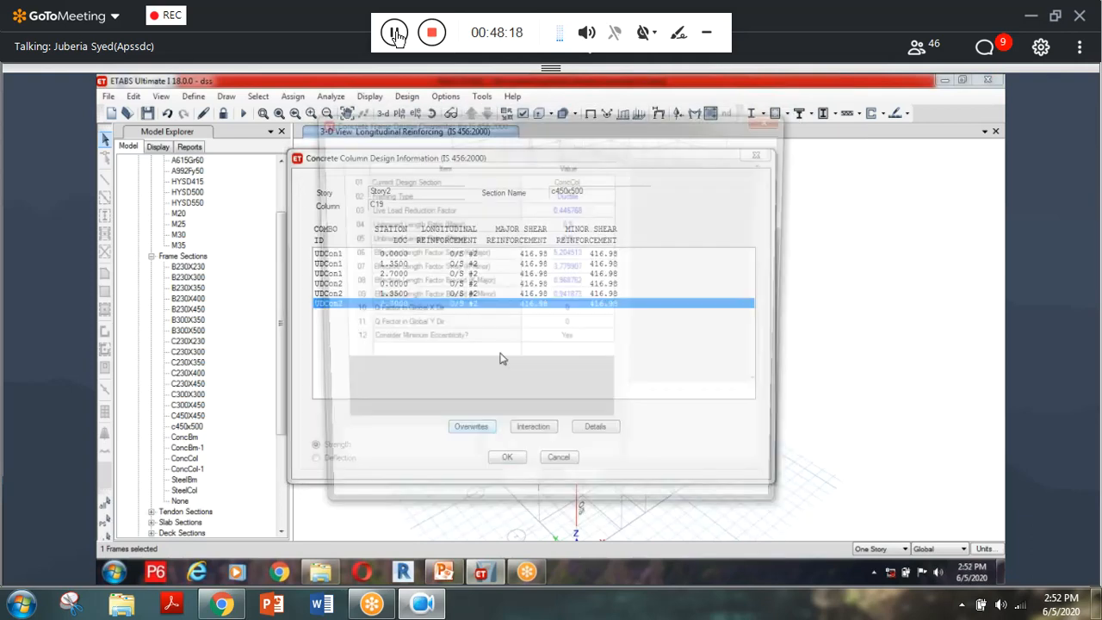
{"action": "left_click", "coordinate": [556, 369]}
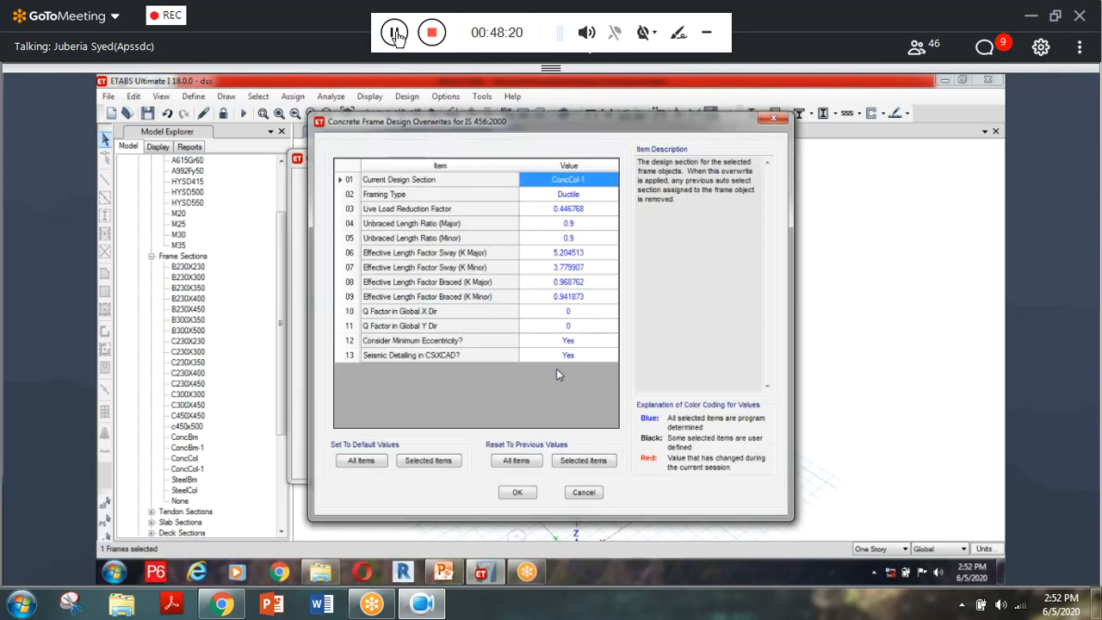
{"action": "left_click", "coordinate": [515, 493]}
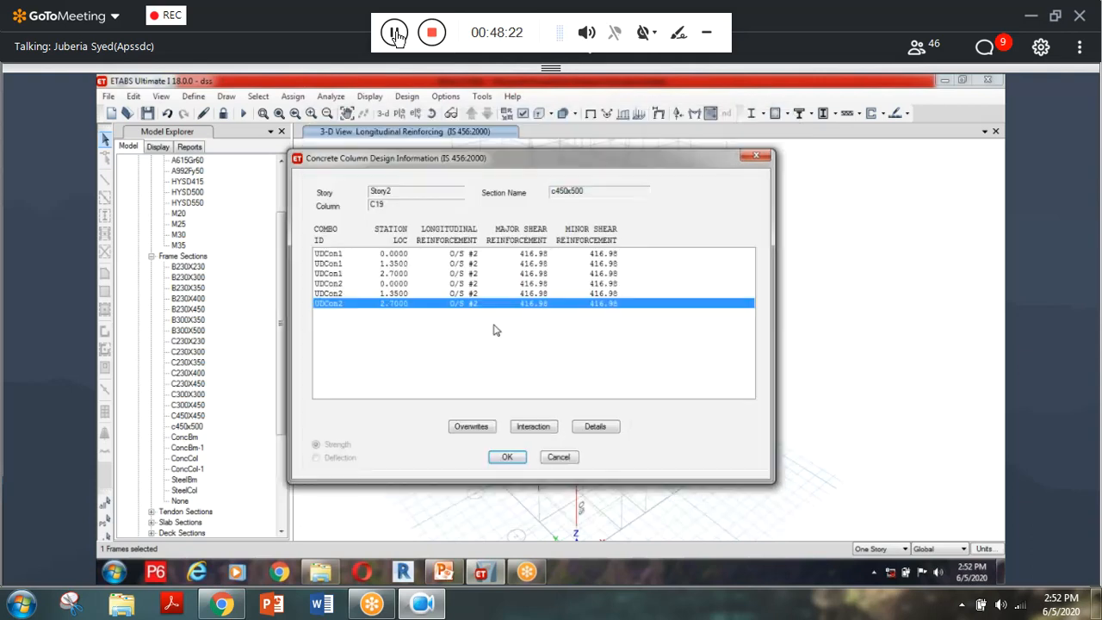
{"action": "left_click", "coordinate": [507, 457]}
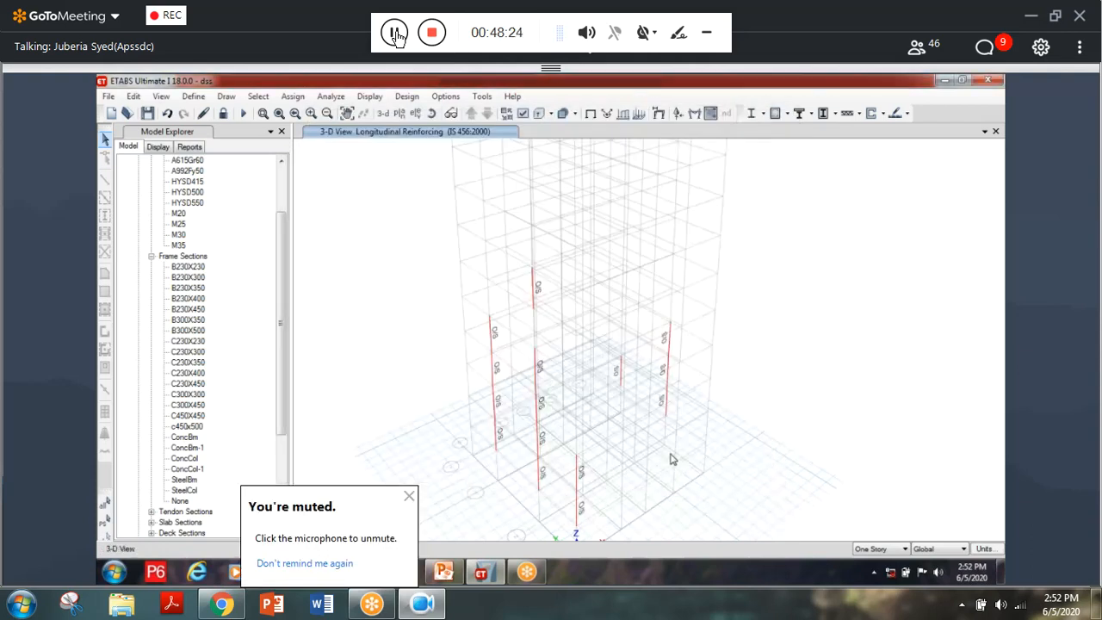
Examine the design information and available design sections of the failing Story3 column C1, leaving its section at c450x500.
{"action": "middle_click_drag", "start_coordinate": [677, 461], "coordinate": [671, 416]}
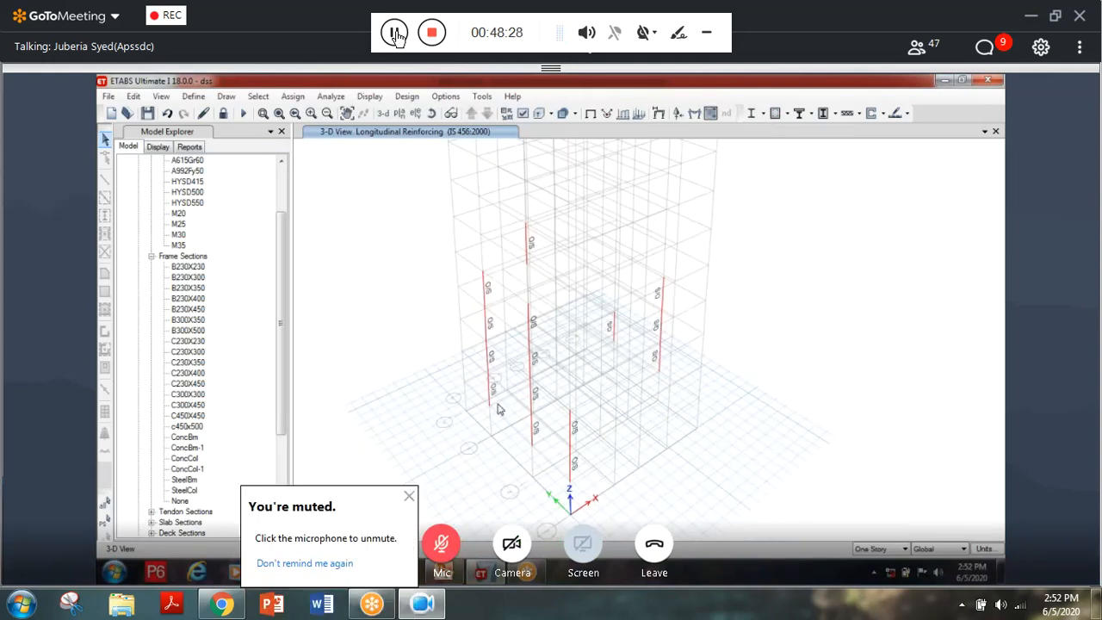
{"action": "right_click", "coordinate": [568, 437]}
{"action": "left_click", "coordinate": [476, 418]}
{"action": "left_click", "coordinate": [587, 181]}
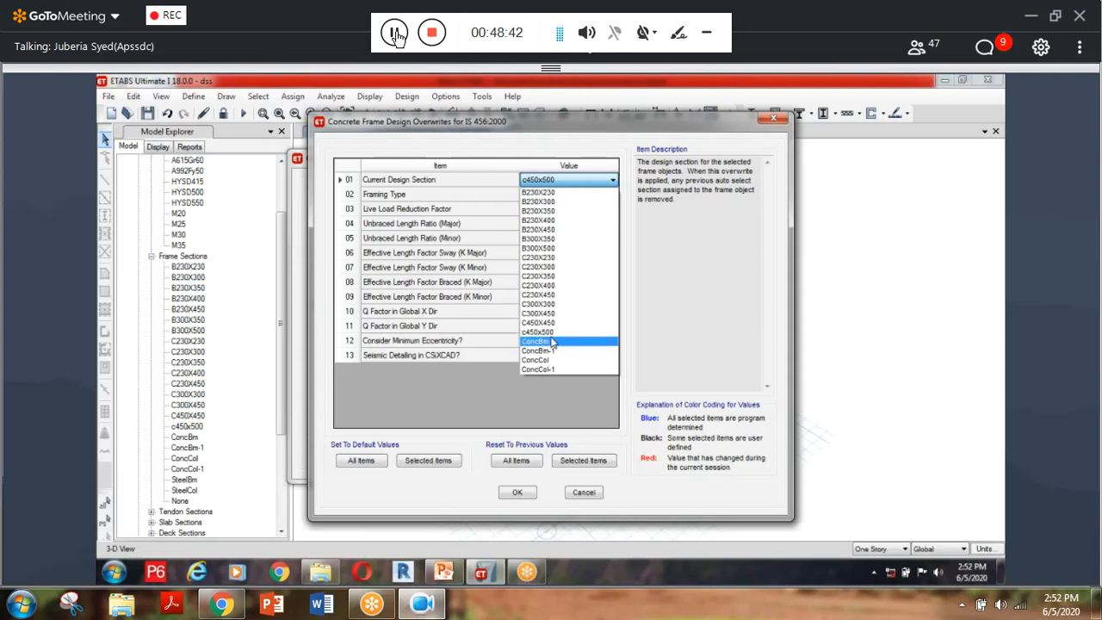
{"action": "left_click", "coordinate": [515, 496]}
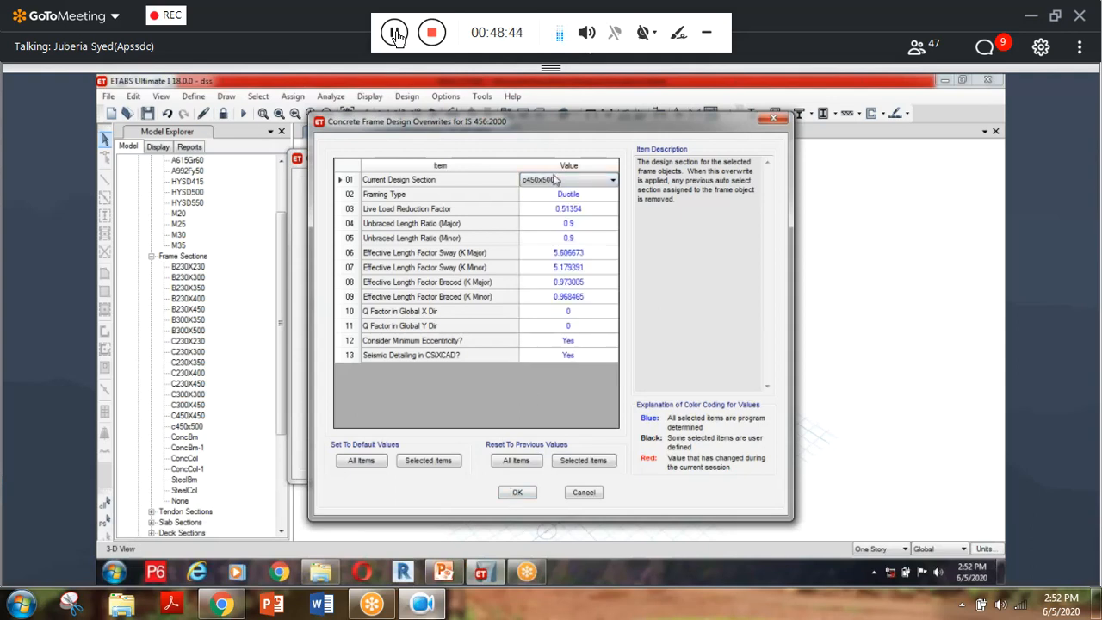
{"action": "left_click", "coordinate": [518, 492]}
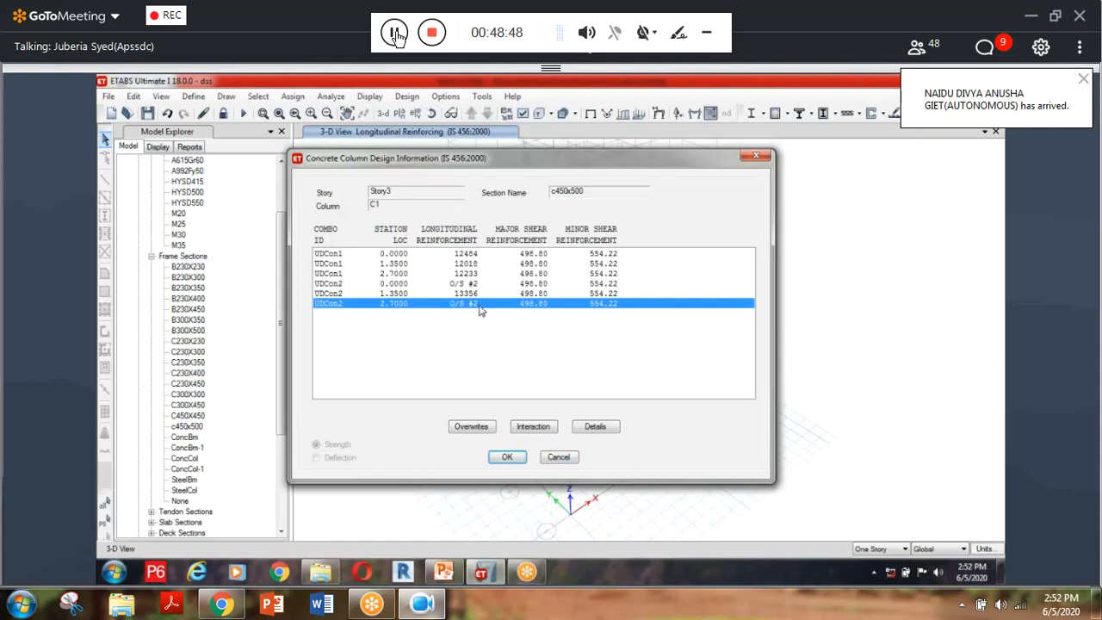
{"action": "left_click", "coordinate": [509, 456]}
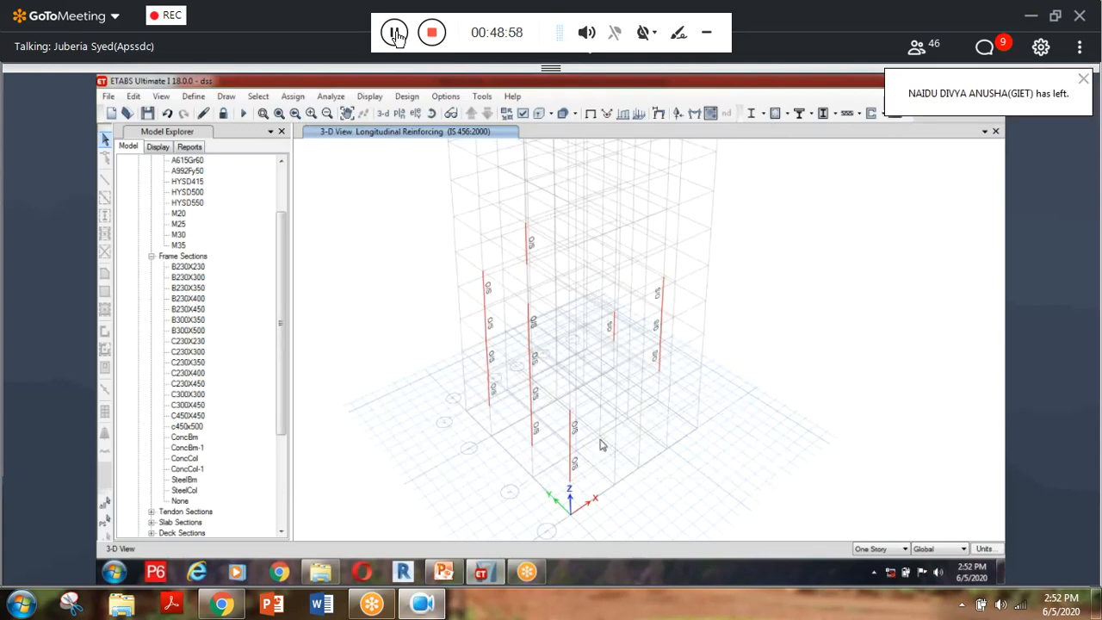
Unlock the model, deleting the analysis results, and copy the c450x500 frame section with its width set to 500 mm.
{"action": "left_click", "coordinate": [223, 115]}
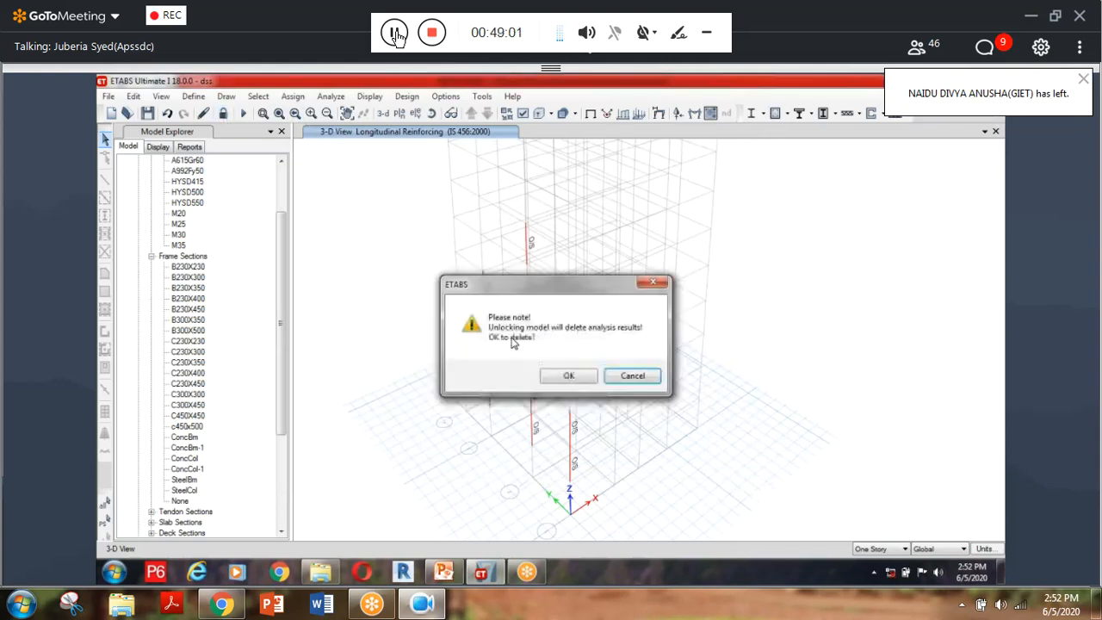
{"action": "left_click", "coordinate": [566, 376]}
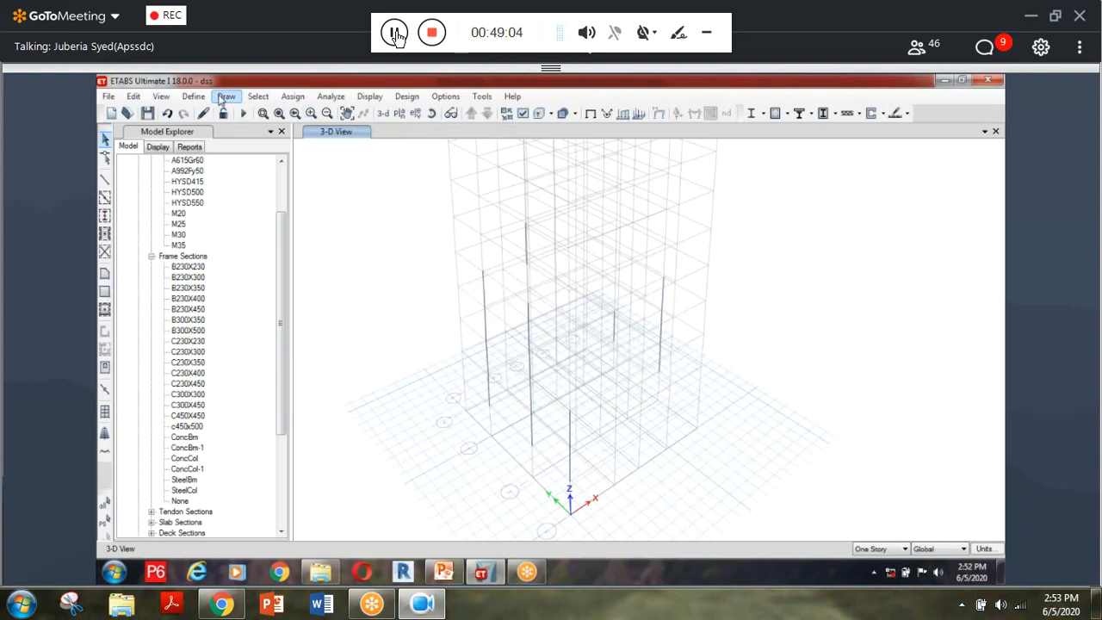
{"action": "left_click", "coordinate": [194, 97]}
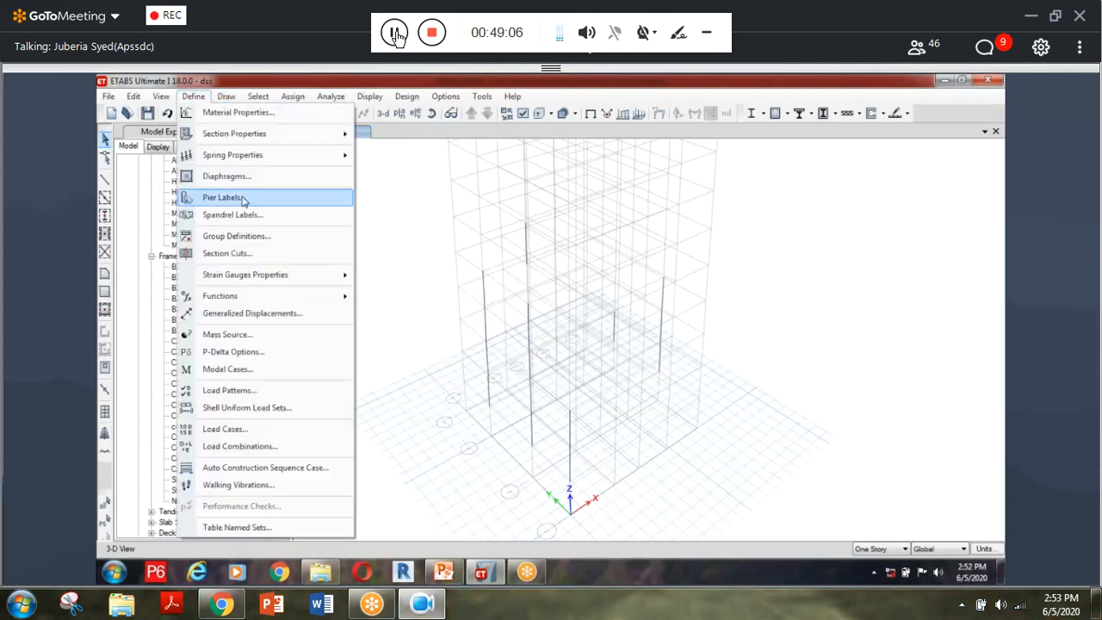
{"action": "mouse_move", "coordinate": [258, 134]}
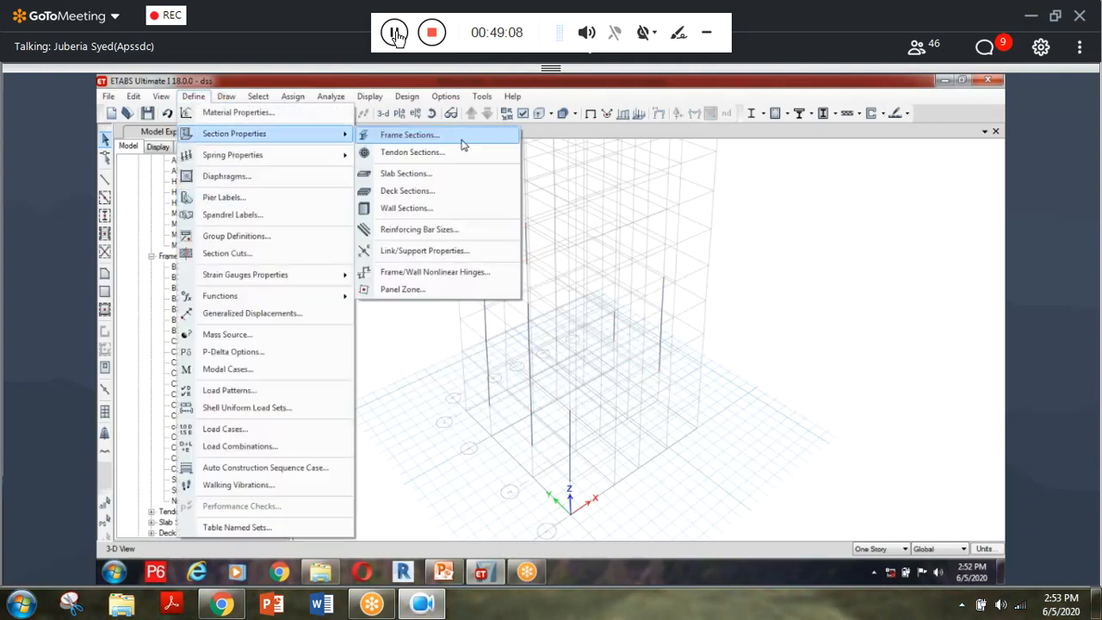
{"action": "left_click", "coordinate": [463, 140]}
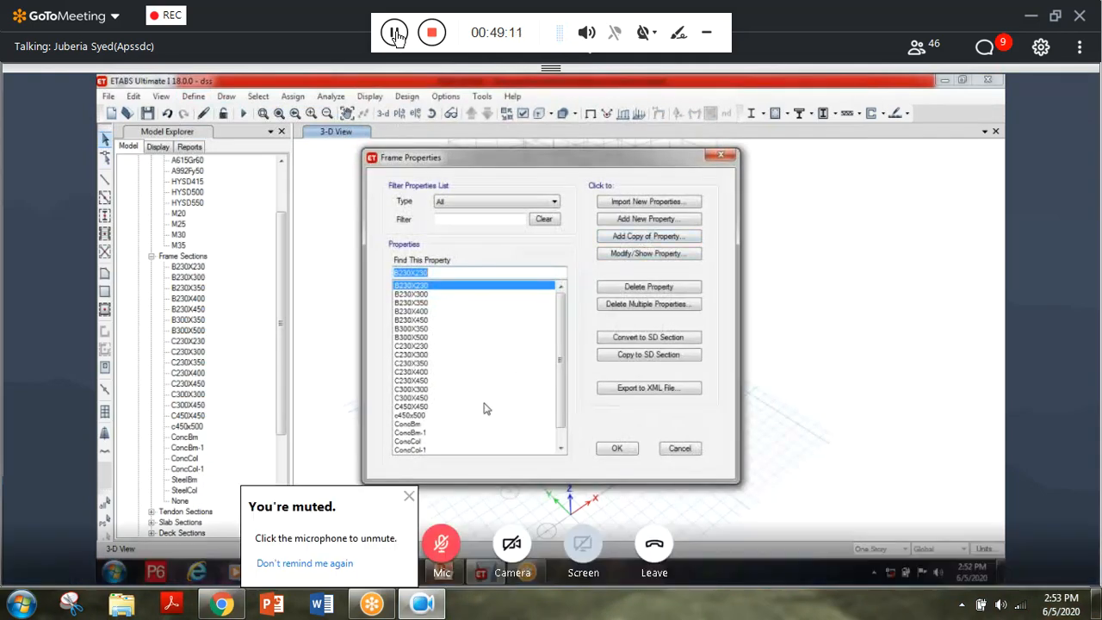
{"action": "left_click", "coordinate": [447, 417]}
{"action": "left_click", "coordinate": [632, 237]}
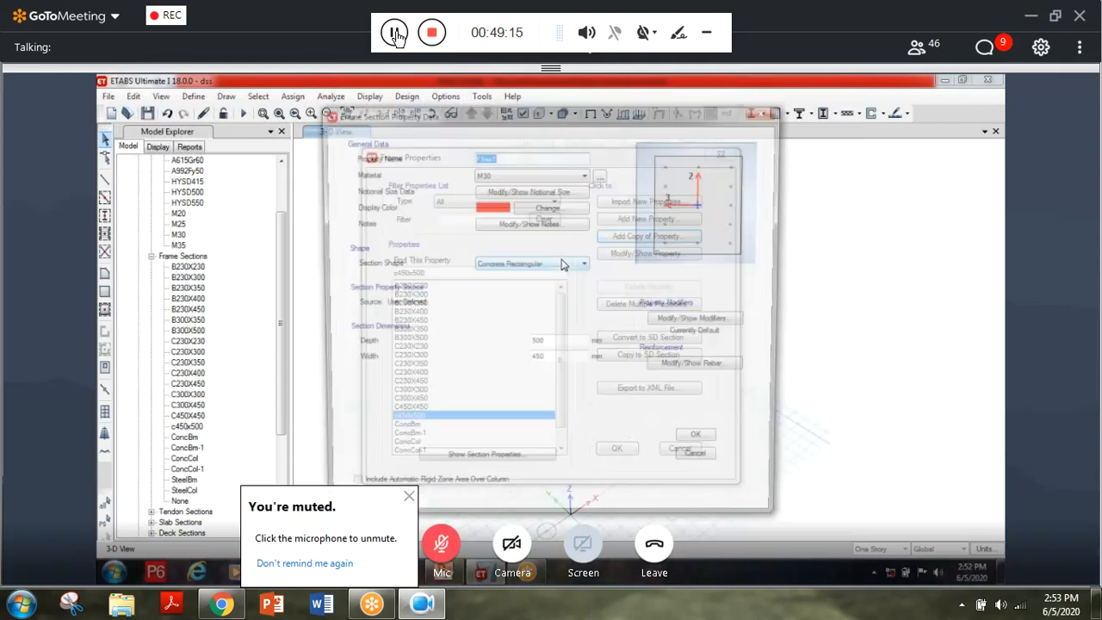
{"action": "double_click", "coordinate": [537, 362]}
{"action": "type", "text": "500"}
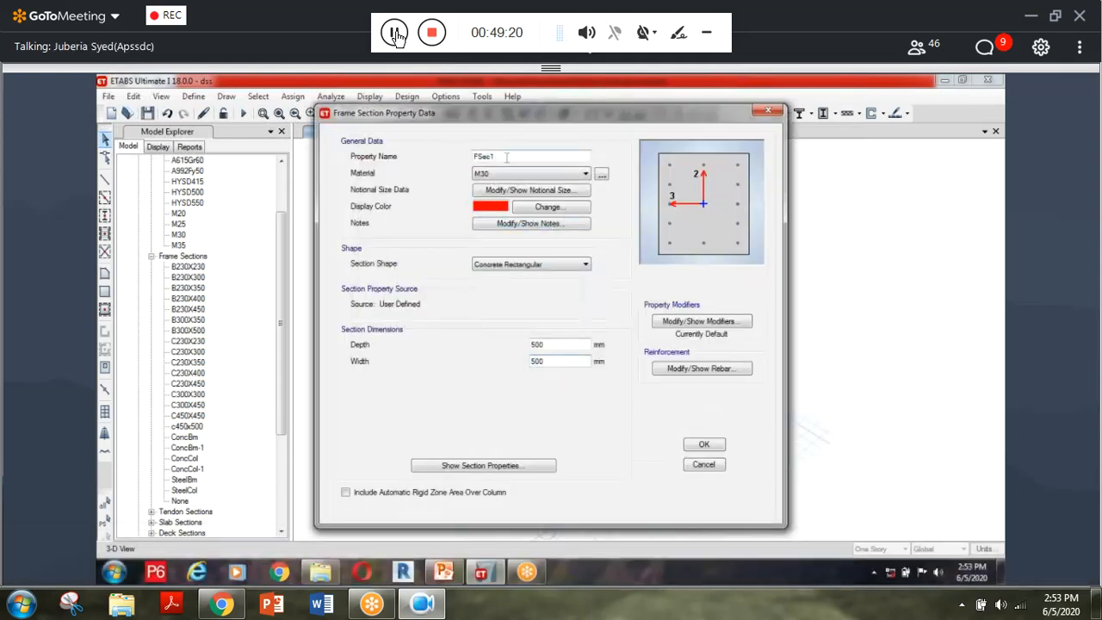
Name the copied column section c500x500 and save it.
{"action": "double_click", "coordinate": [480, 157]}
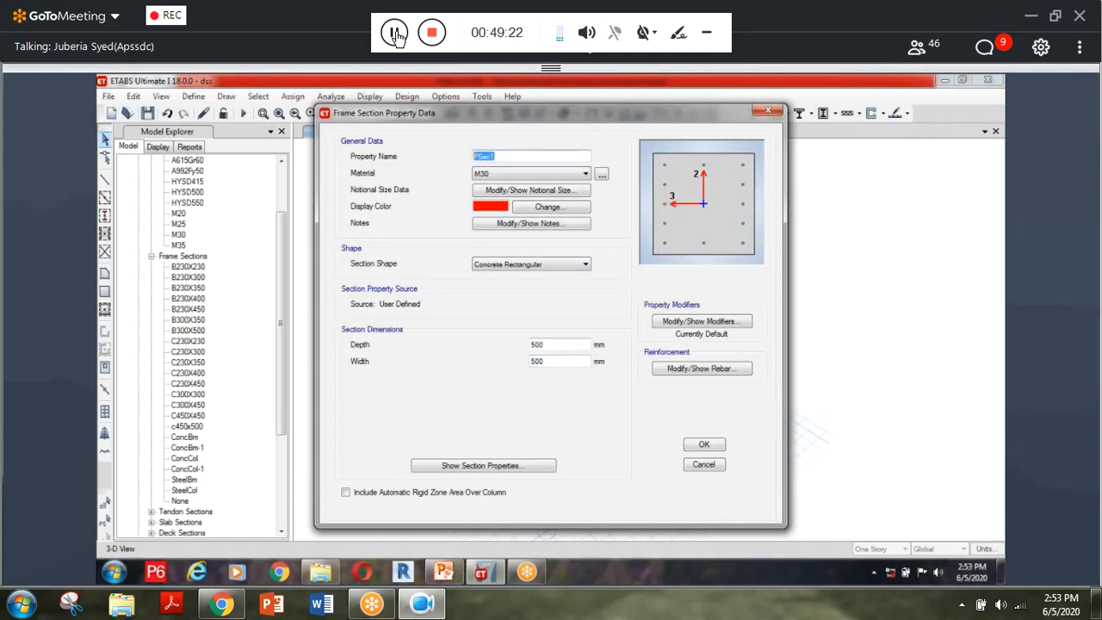
{"action": "type", "text": "4"}
{"action": "key", "text": "BackSpace"}
{"action": "key", "text": "BackSpace"}
{"action": "key", "text": "BackSpace"}
{"action": "type", "text": "500"}
{"action": "type", "text": "x50"}
{"action": "type", "text": "c"}
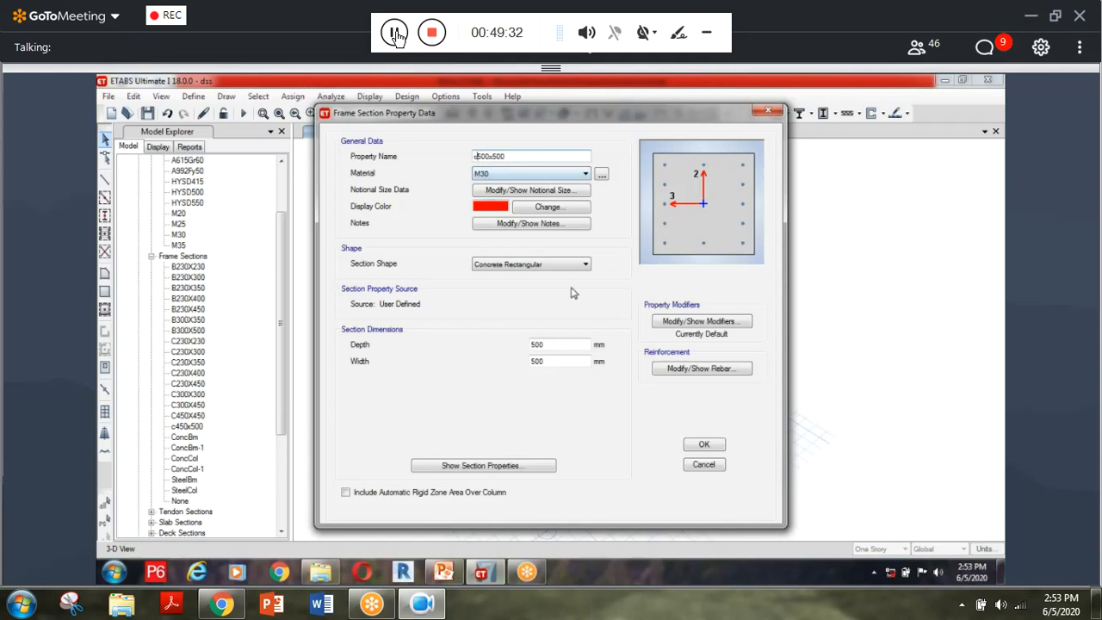
{"action": "left_click", "coordinate": [704, 444]}
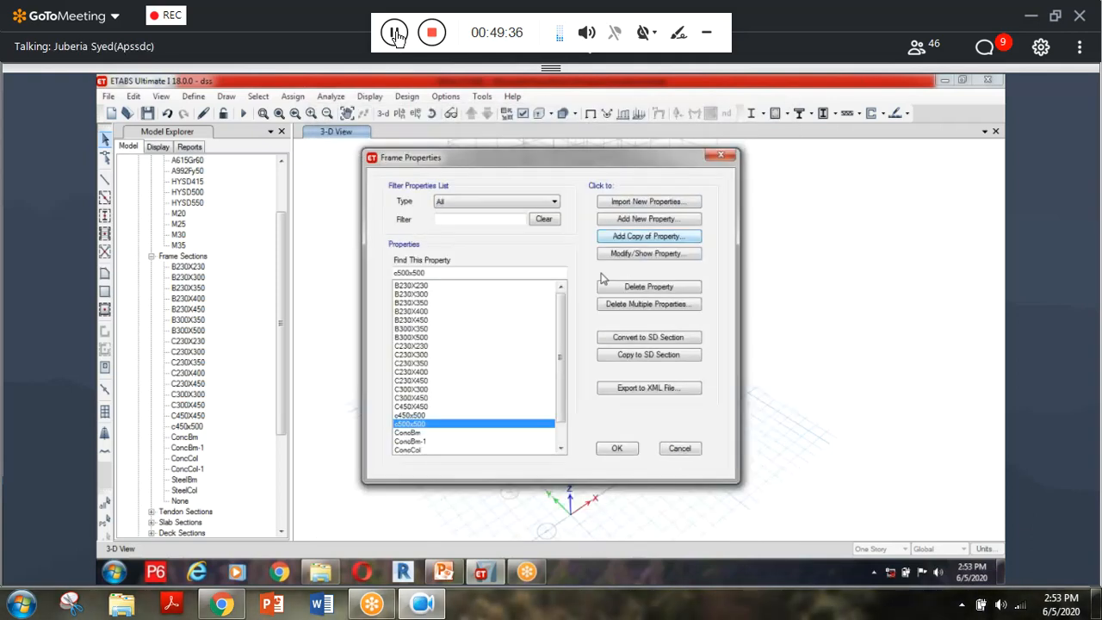
Copy c500x500 as a new section named c500x600 with a depth of 600 mm, and accept the frame properties.
{"action": "double_click", "coordinate": [542, 344]}
{"action": "type", "text": "600"}
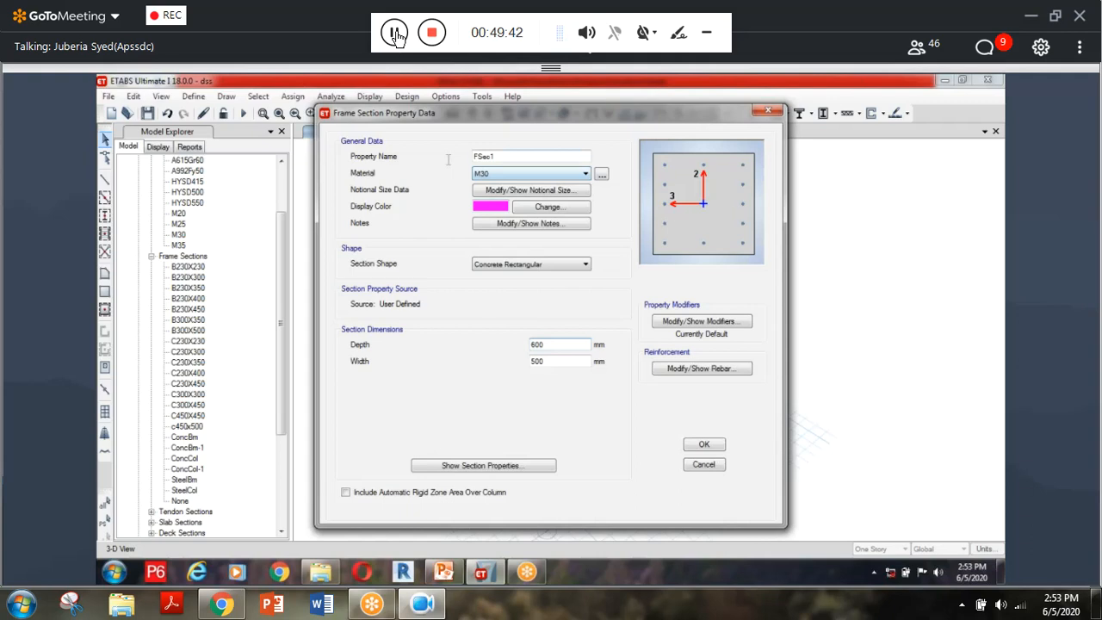
{"action": "left_click_drag", "start_coordinate": [497, 157], "coordinate": [448, 159]}
{"action": "type", "text": "c500x600"}
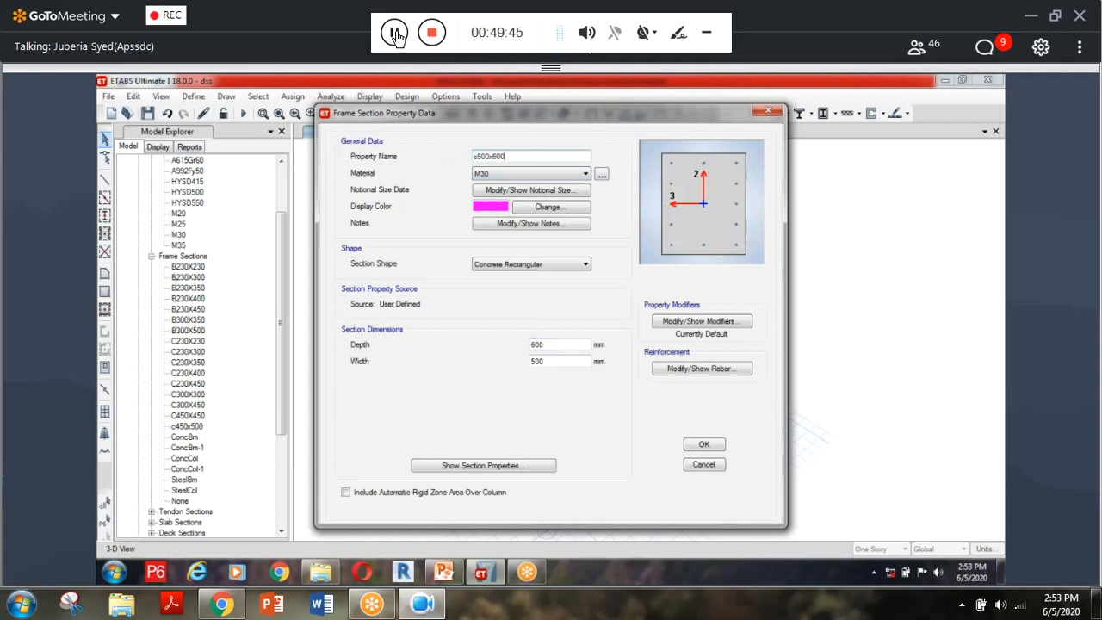
{"action": "left_click", "coordinate": [711, 448]}
{"action": "left_click", "coordinate": [616, 448]}
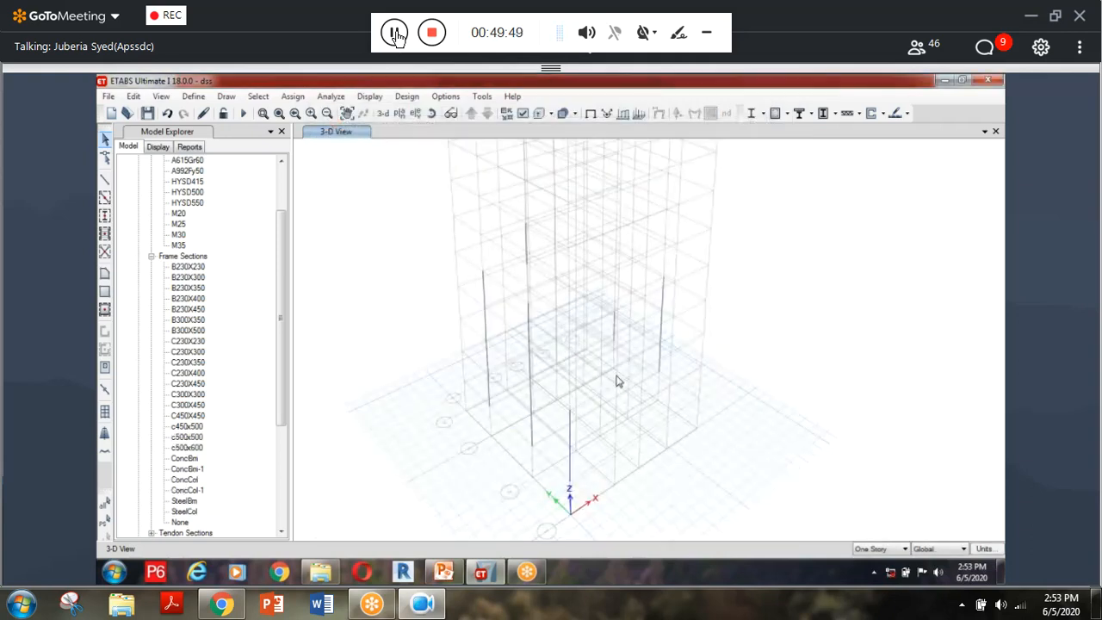
Show all objects in the 3-D view and run the analysis.
{"action": "right_click", "coordinate": [408, 285]}
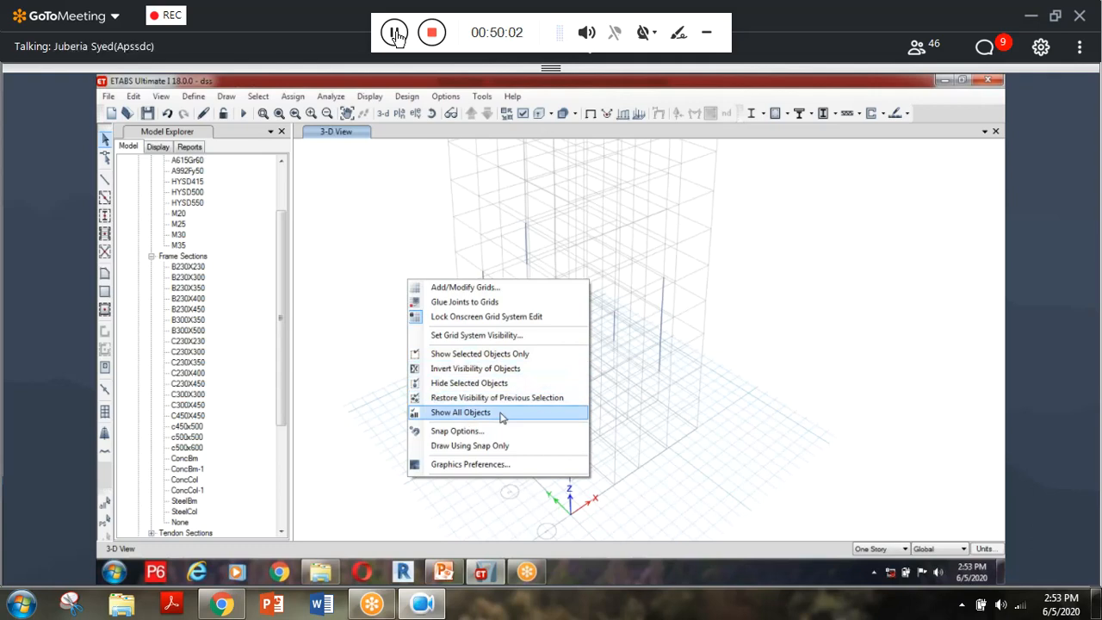
{"action": "left_click", "coordinate": [502, 417]}
{"action": "key", "text": "F5"}
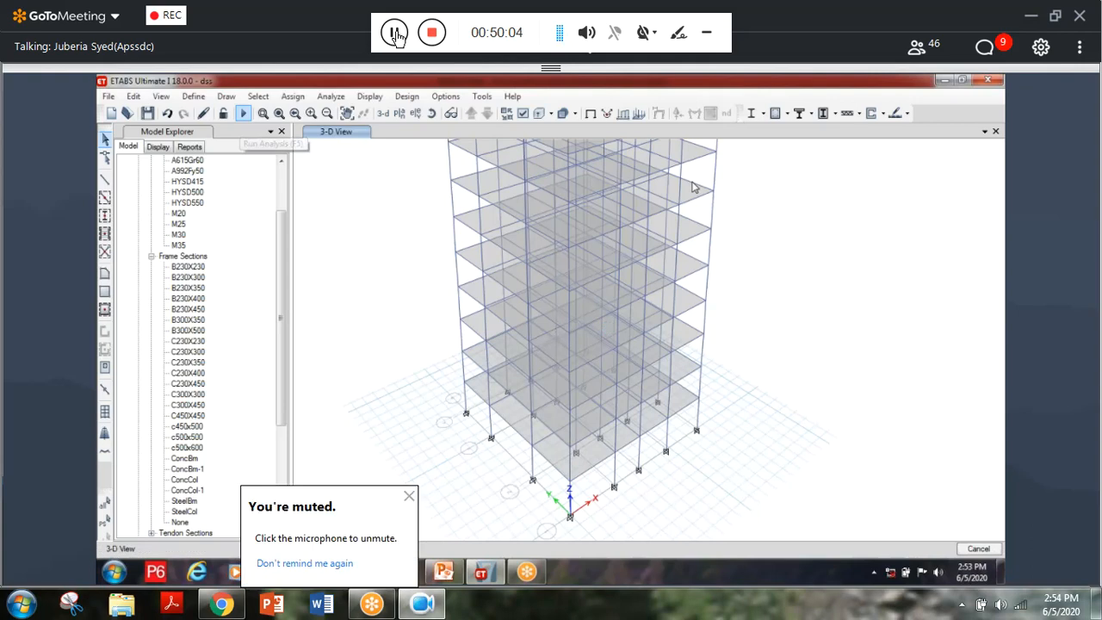
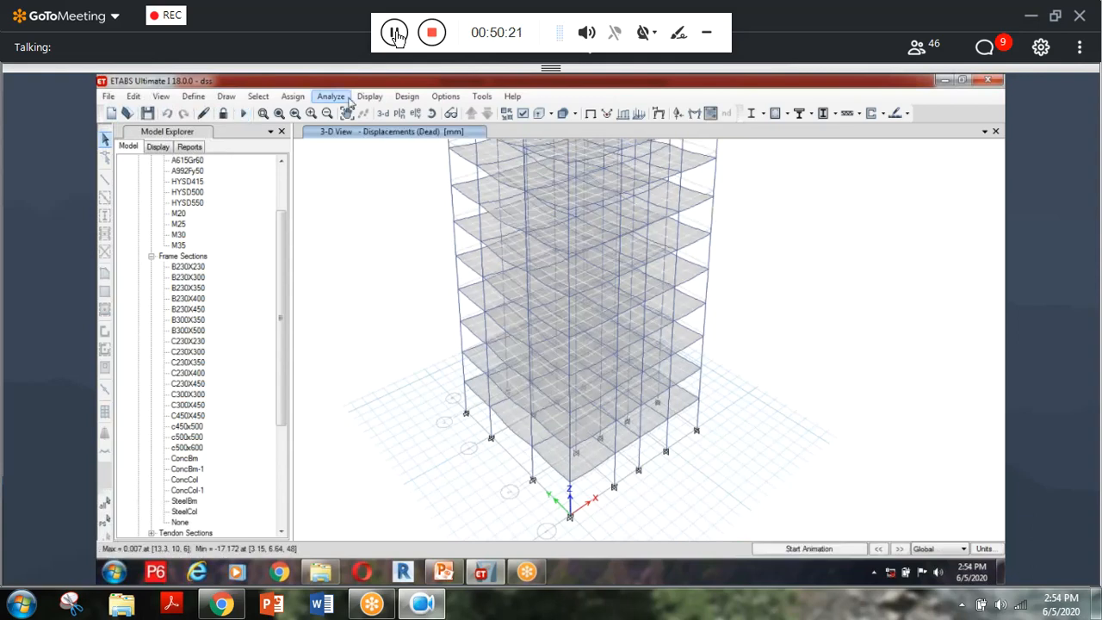
Run the concrete frame design check on the analyzed model.
{"action": "left_click", "coordinate": [405, 96]}
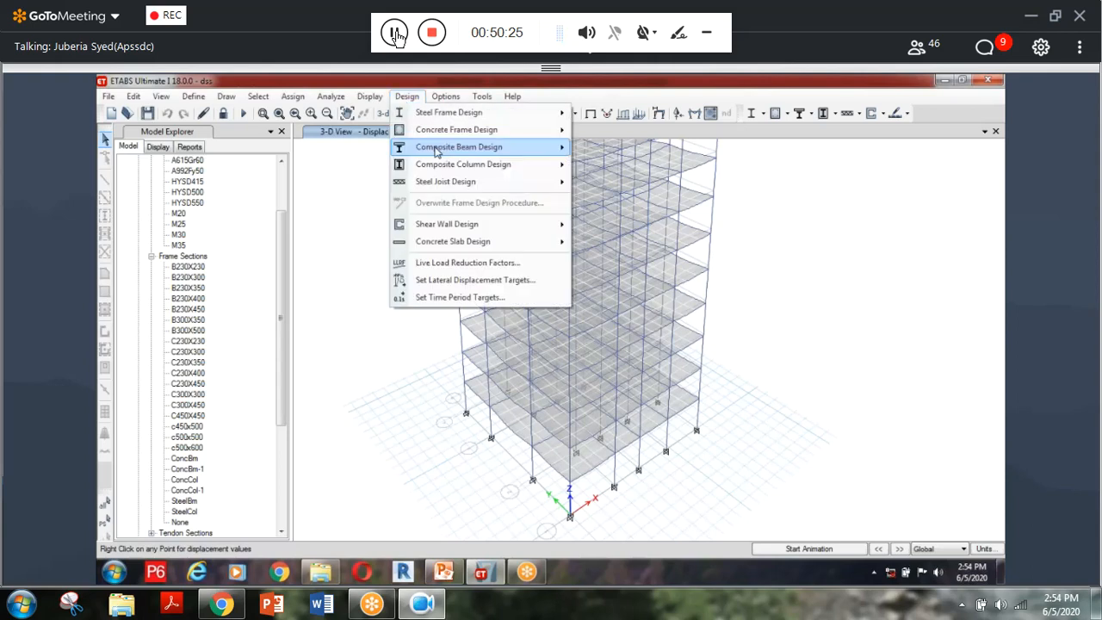
{"action": "mouse_move", "coordinate": [516, 129]}
{"action": "left_click", "coordinate": [680, 252]}
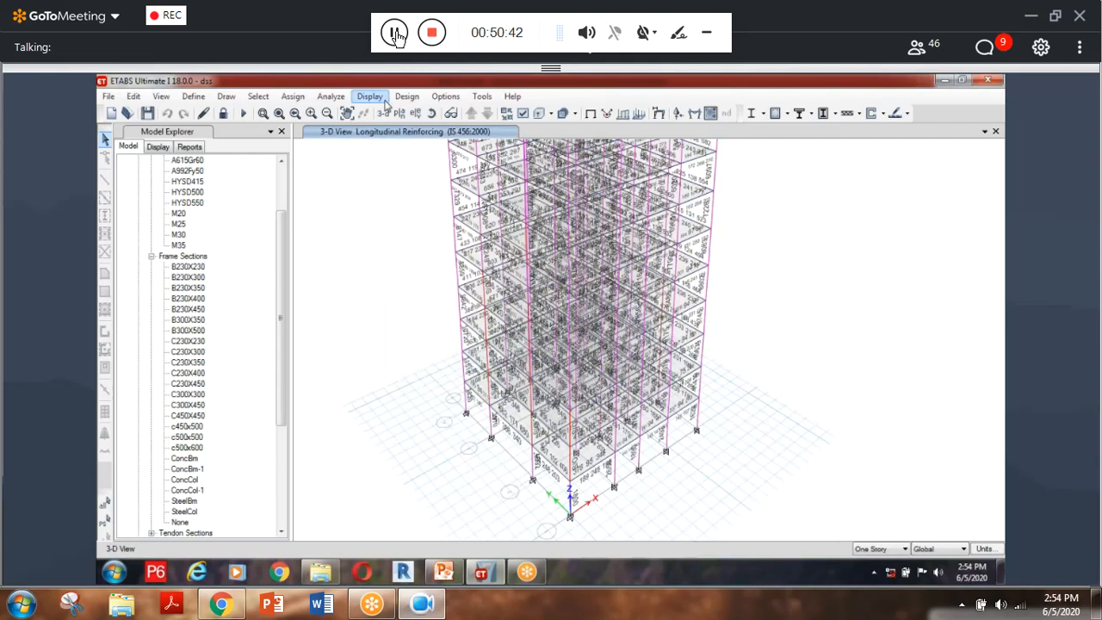
Verify that all concrete members passed, select the frames that failed, and display only those selected frames.
{"action": "left_click", "coordinate": [407, 98]}
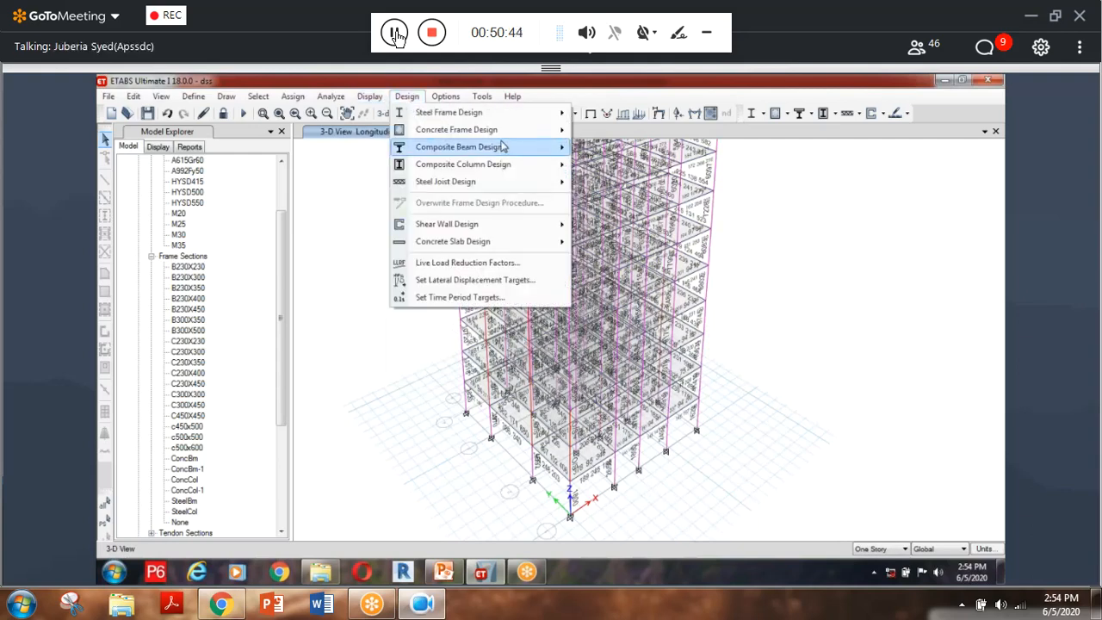
{"action": "mouse_move", "coordinate": [514, 131]}
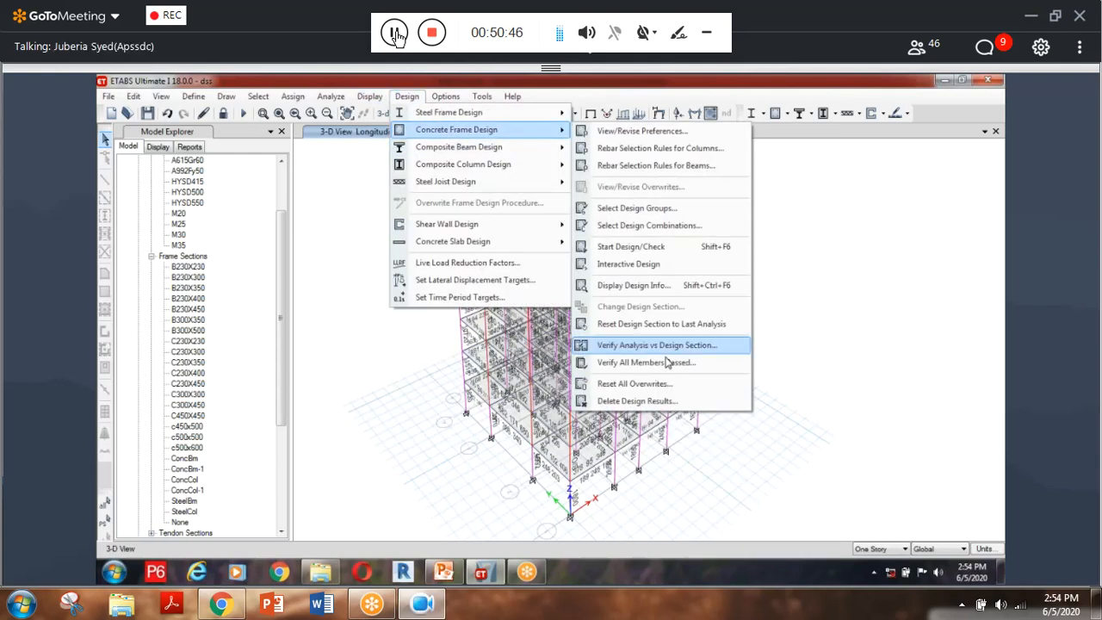
{"action": "left_click", "coordinate": [670, 362]}
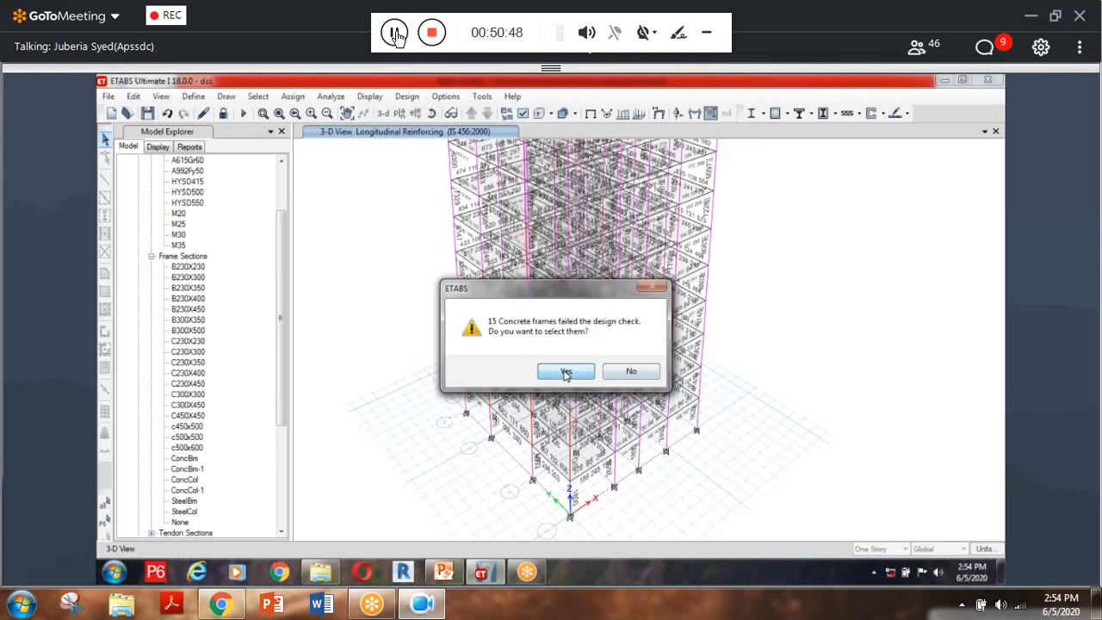
{"action": "left_click", "coordinate": [566, 372]}
{"action": "right_click", "coordinate": [786, 273]}
{"action": "left_click", "coordinate": [856, 350]}
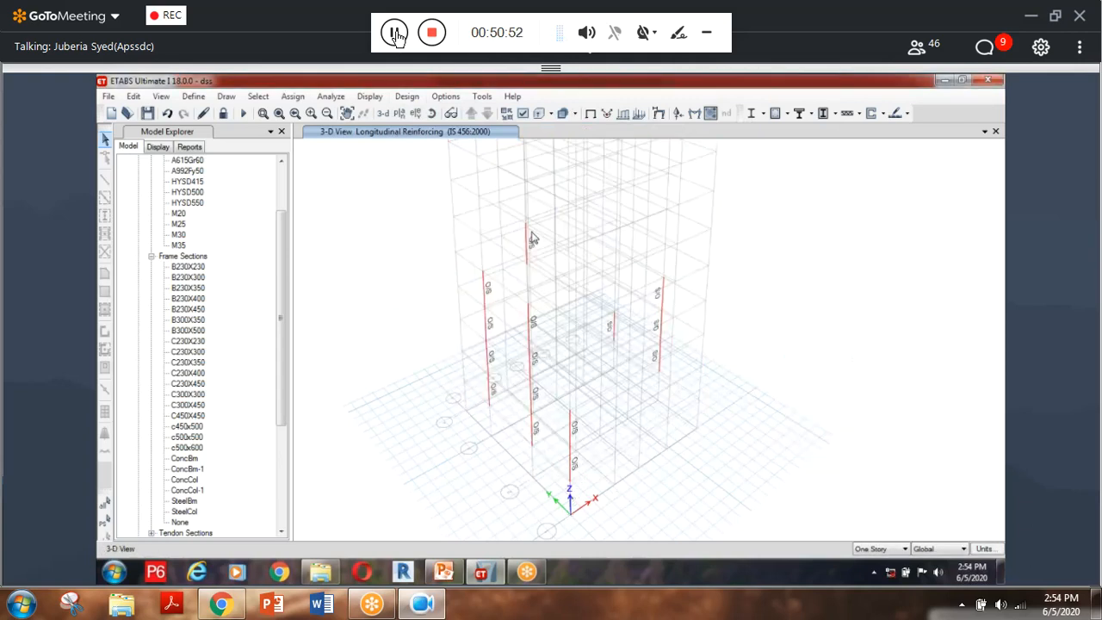
Overwrite the design section of the failing Story7 column C2 with c500x500.
{"action": "scroll", "coordinate": [531, 237], "scroll_direction": "up", "scroll_amount": 2}
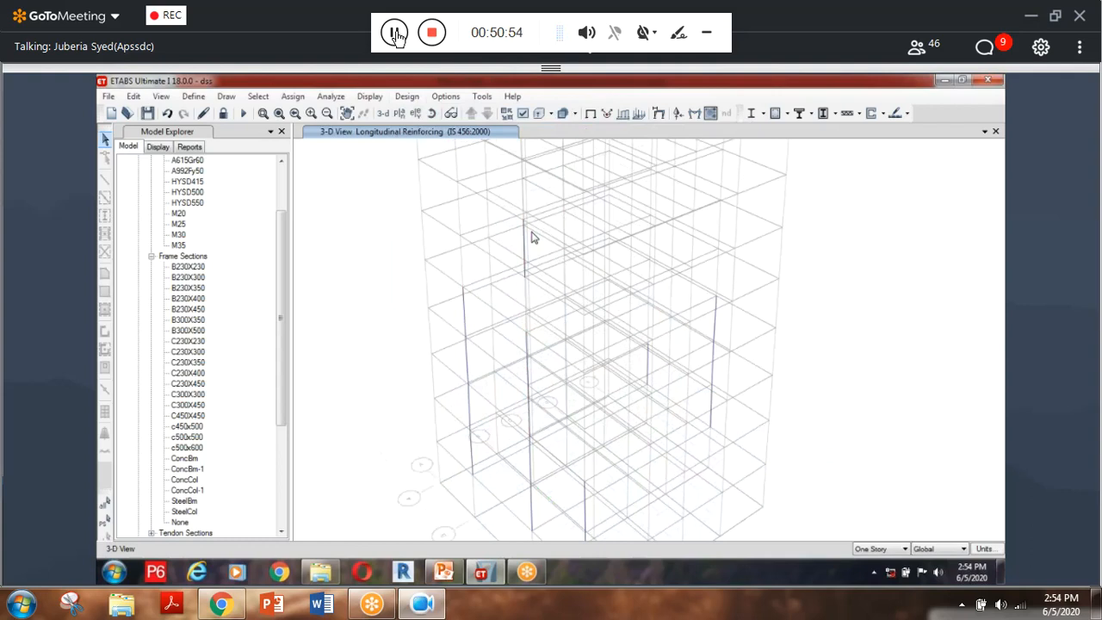
{"action": "scroll", "coordinate": [526, 243], "scroll_direction": "up", "scroll_amount": 1}
{"action": "left_click", "coordinate": [519, 248]}
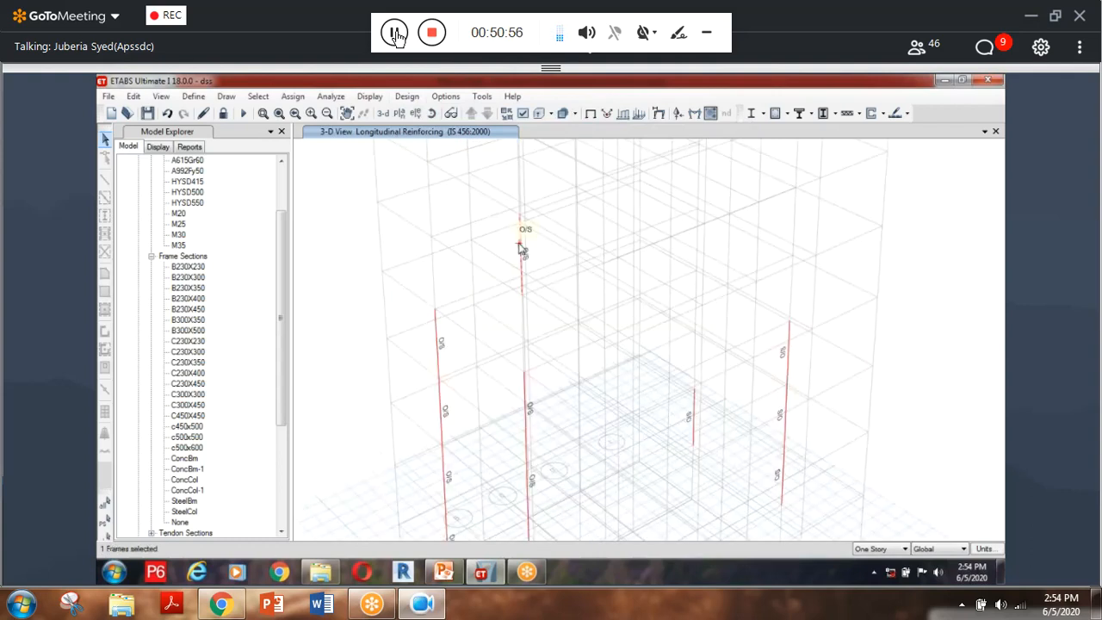
{"action": "right_click", "coordinate": [520, 248]}
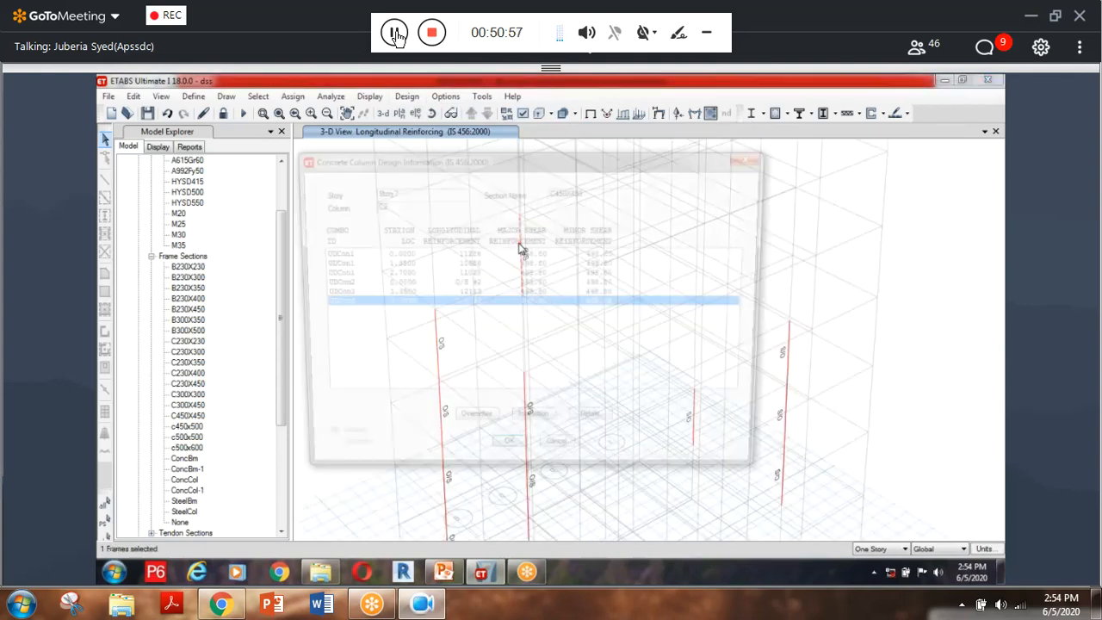
{"action": "left_click", "coordinate": [469, 427]}
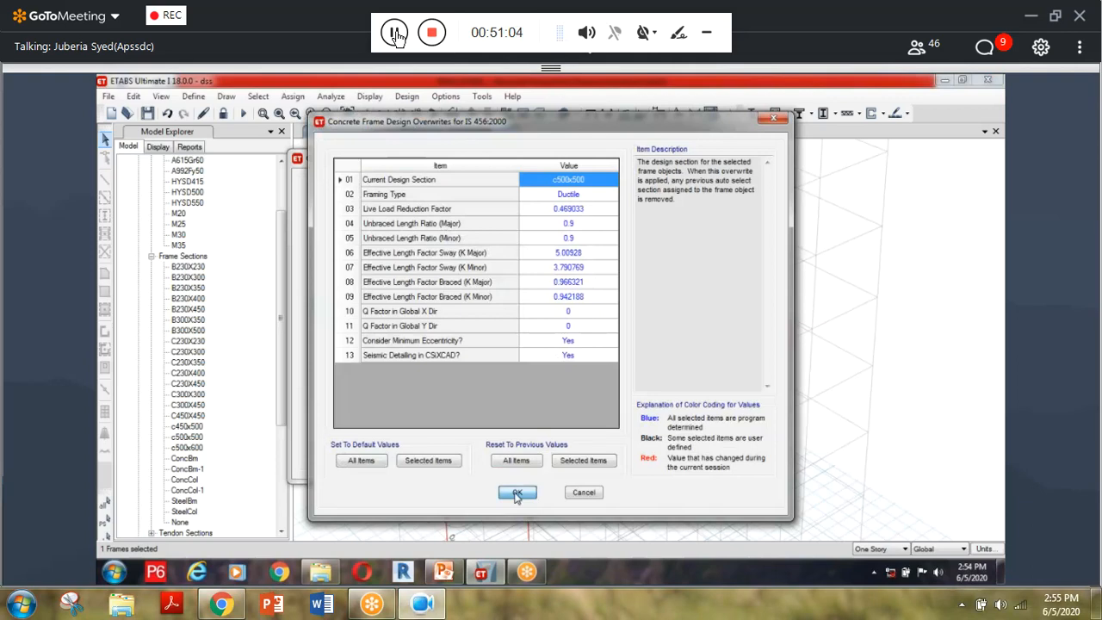
{"action": "left_click", "coordinate": [516, 493]}
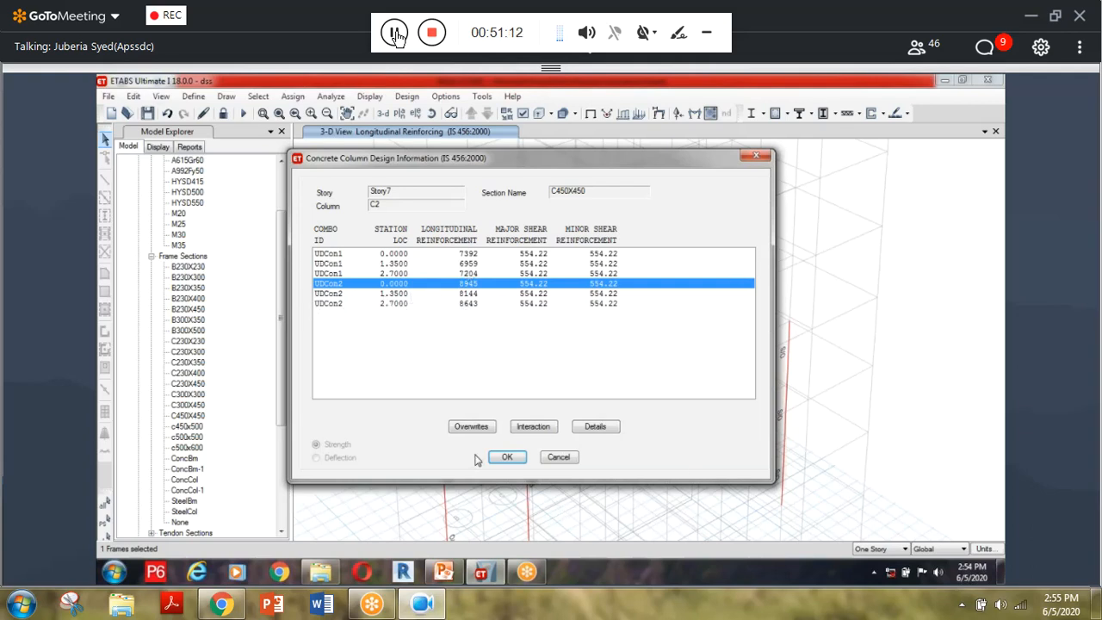
{"action": "left_click", "coordinate": [502, 459]}
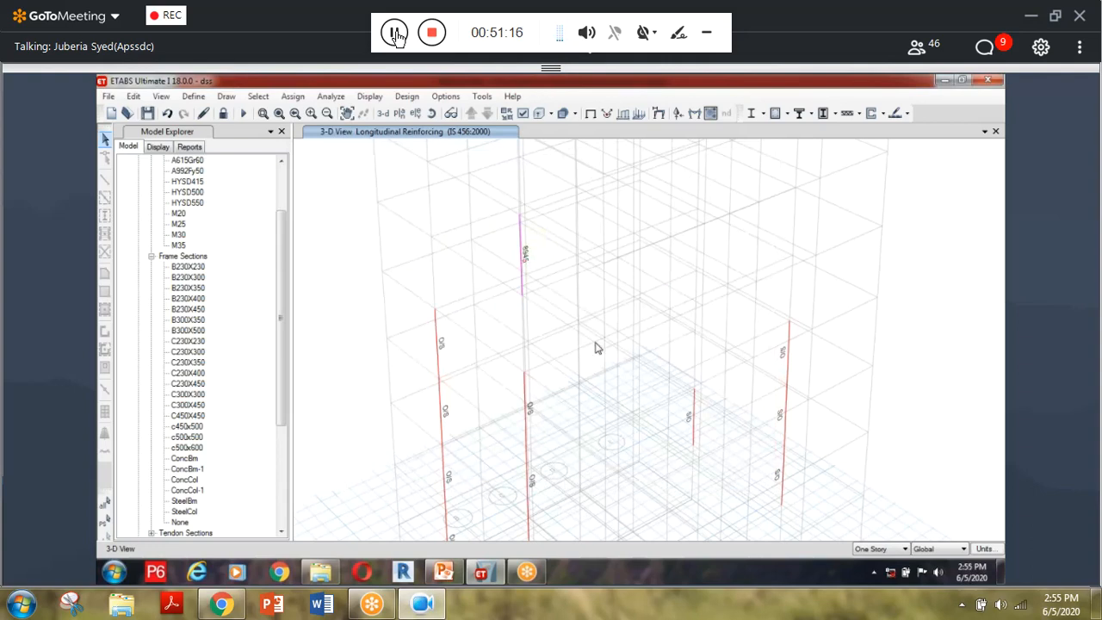
Overwrite the design section of the isolated failing lower-story column that uses ConcCol-1 with c500x500.
{"action": "left_click", "coordinate": [693, 420]}
{"action": "right_click", "coordinate": [693, 420]}
{"action": "left_click", "coordinate": [471, 426]}
{"action": "left_click", "coordinate": [582, 182]}
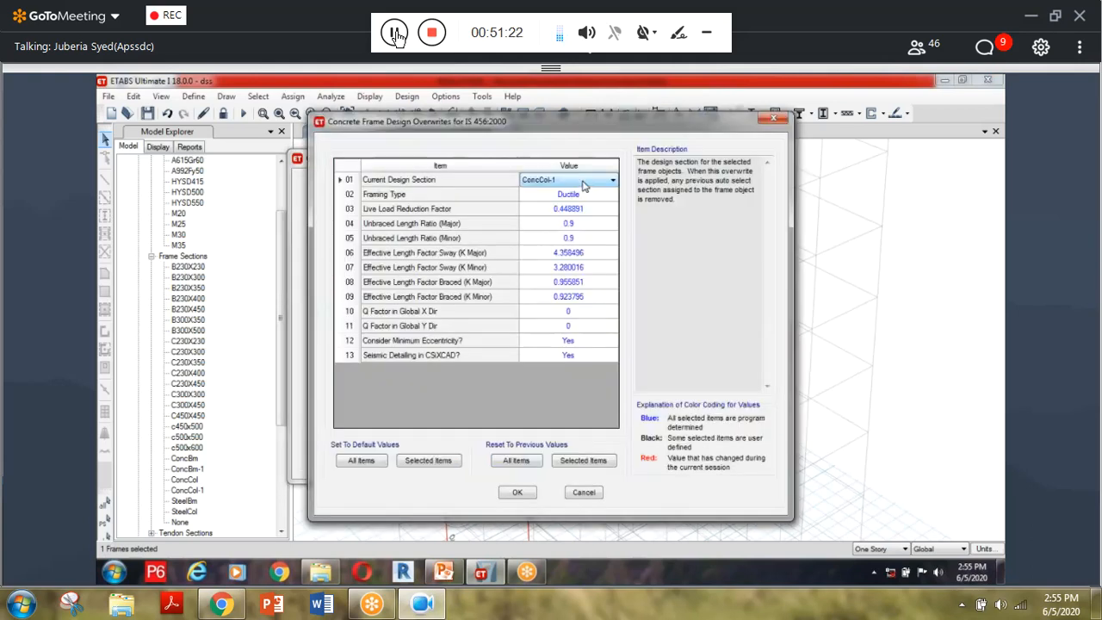
{"action": "left_click", "coordinate": [582, 181]}
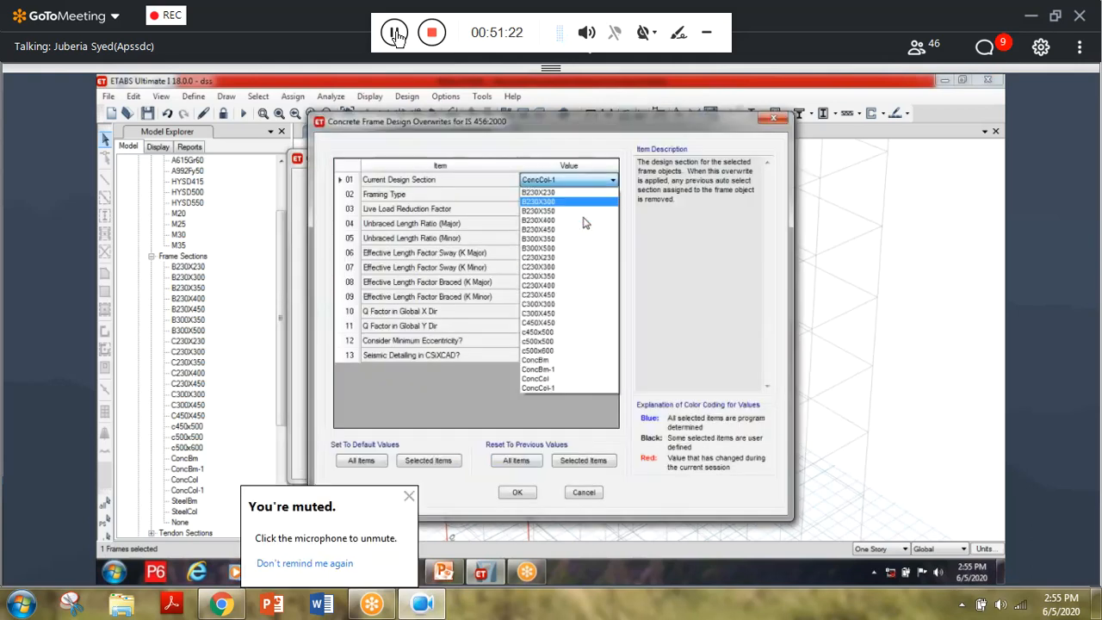
{"action": "left_click", "coordinate": [577, 344]}
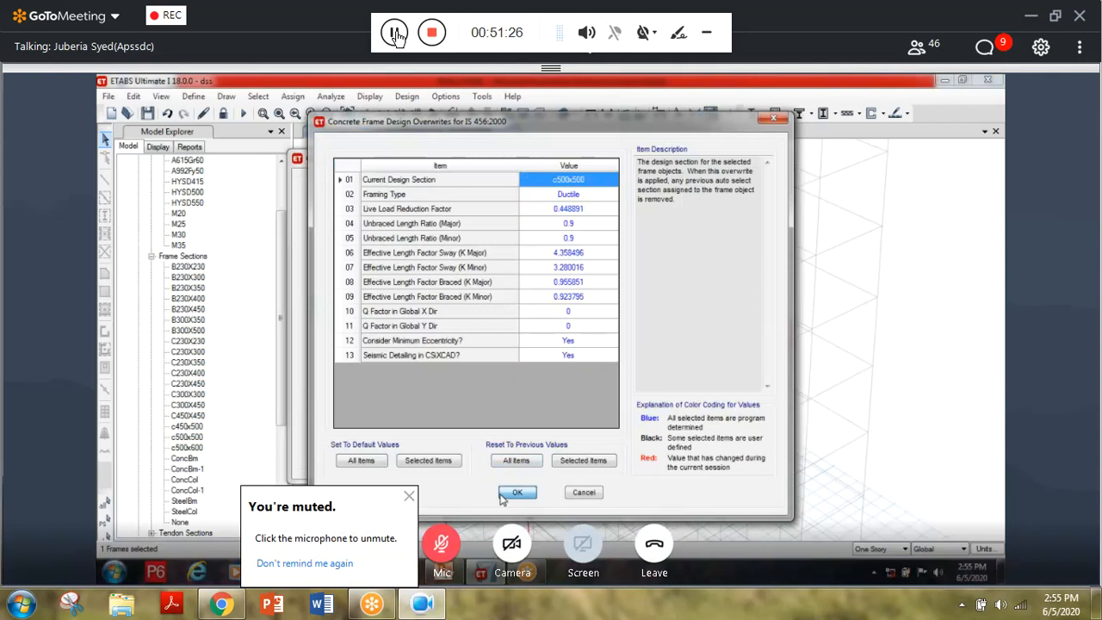
{"action": "left_click", "coordinate": [503, 494]}
{"action": "left_click", "coordinate": [509, 456]}
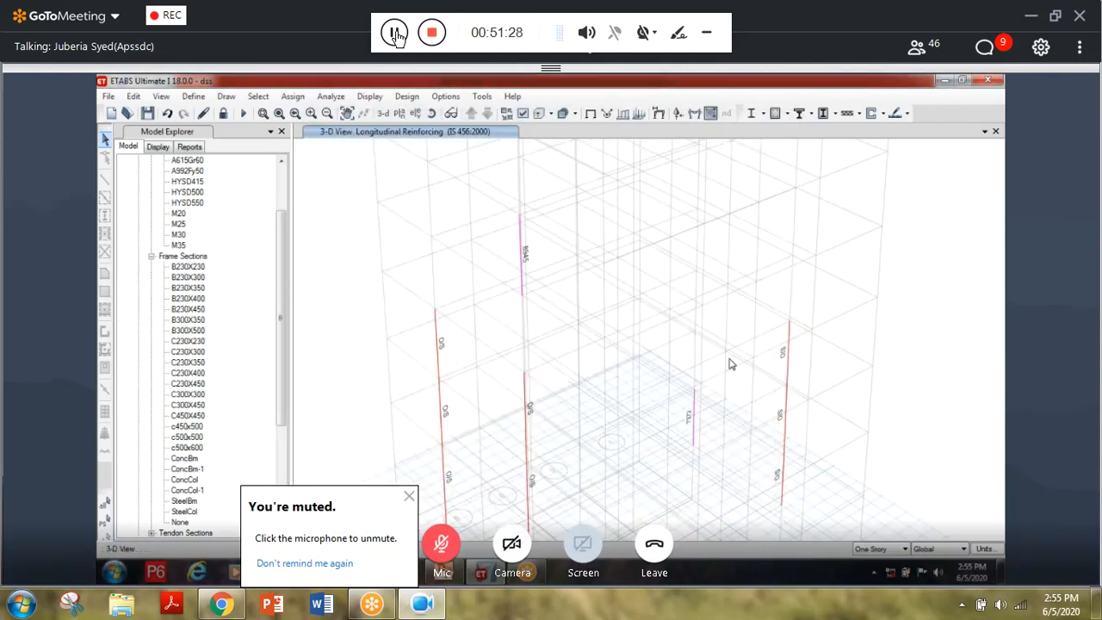
Overwrite the design section of the failing Story4 column C18 with c500x500.
{"action": "left_click", "coordinate": [785, 353]}
{"action": "right_click", "coordinate": [786, 353]}
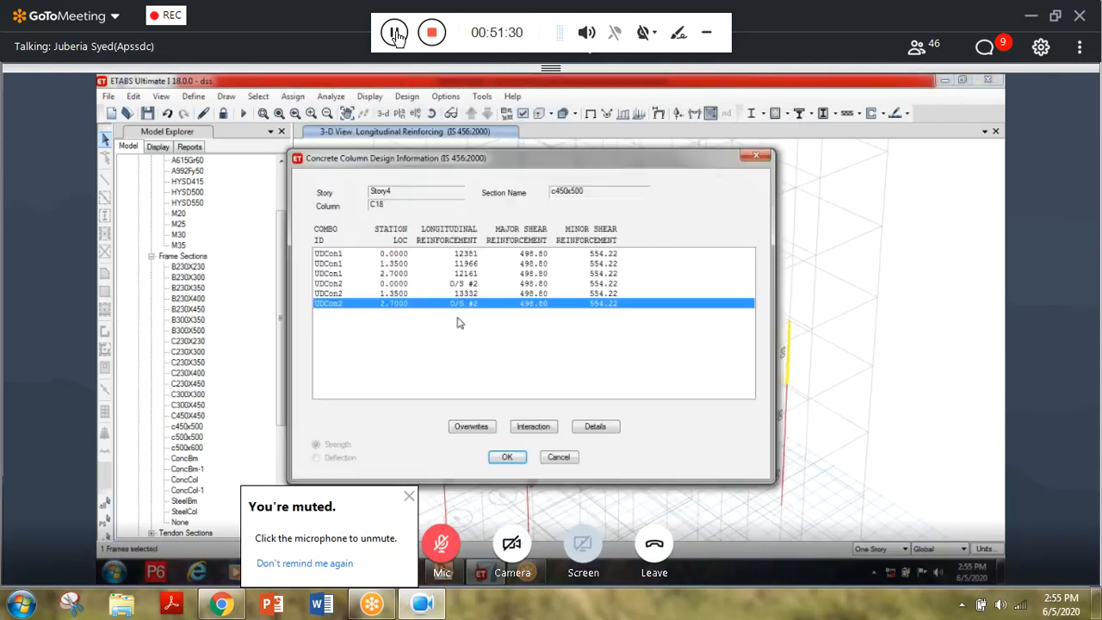
{"action": "left_click", "coordinate": [472, 427]}
{"action": "left_click", "coordinate": [568, 180]}
{"action": "left_click", "coordinate": [569, 357]}
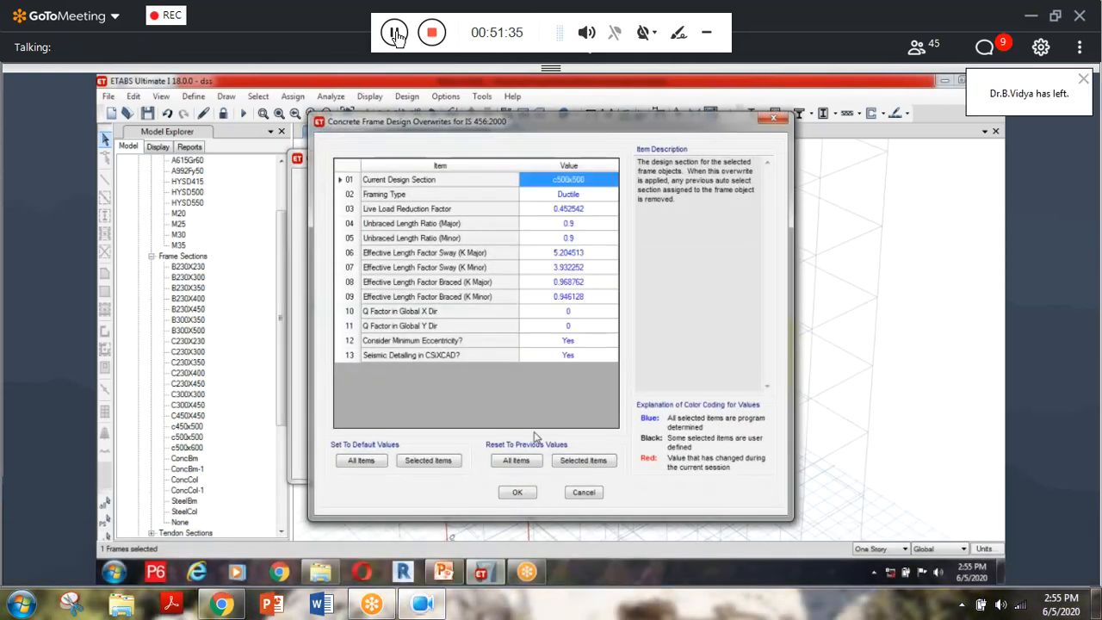
{"action": "left_click", "coordinate": [517, 493]}
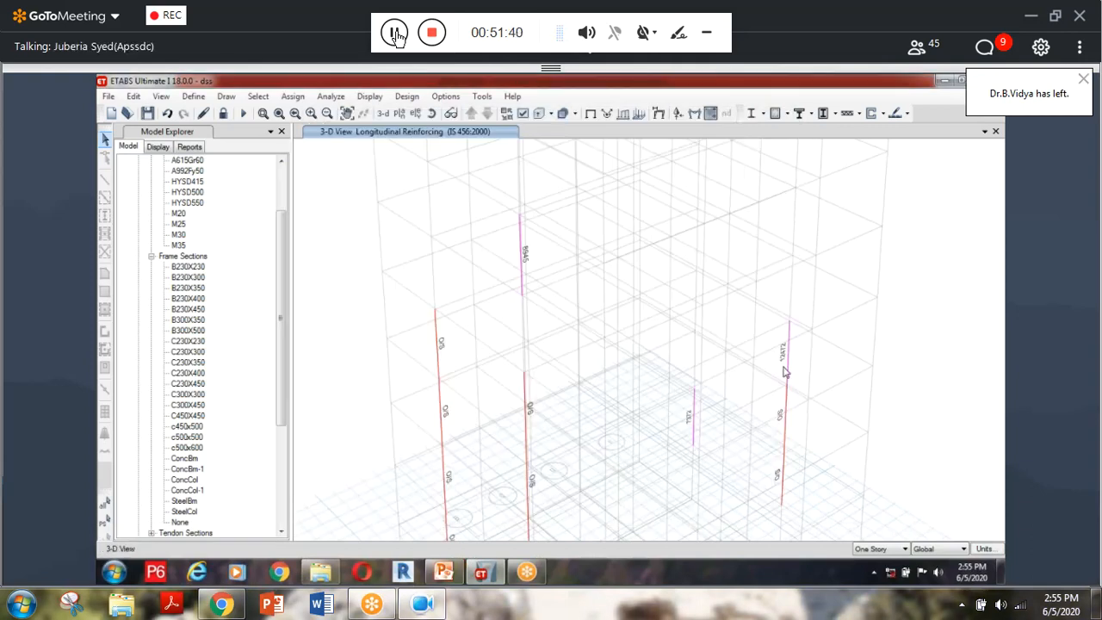
Review the concrete column design information of Story7 column C2, checking its section name and longitudinal reinforcement.
{"action": "scroll", "coordinate": [784, 372], "scroll_direction": "up", "scroll_amount": 3}
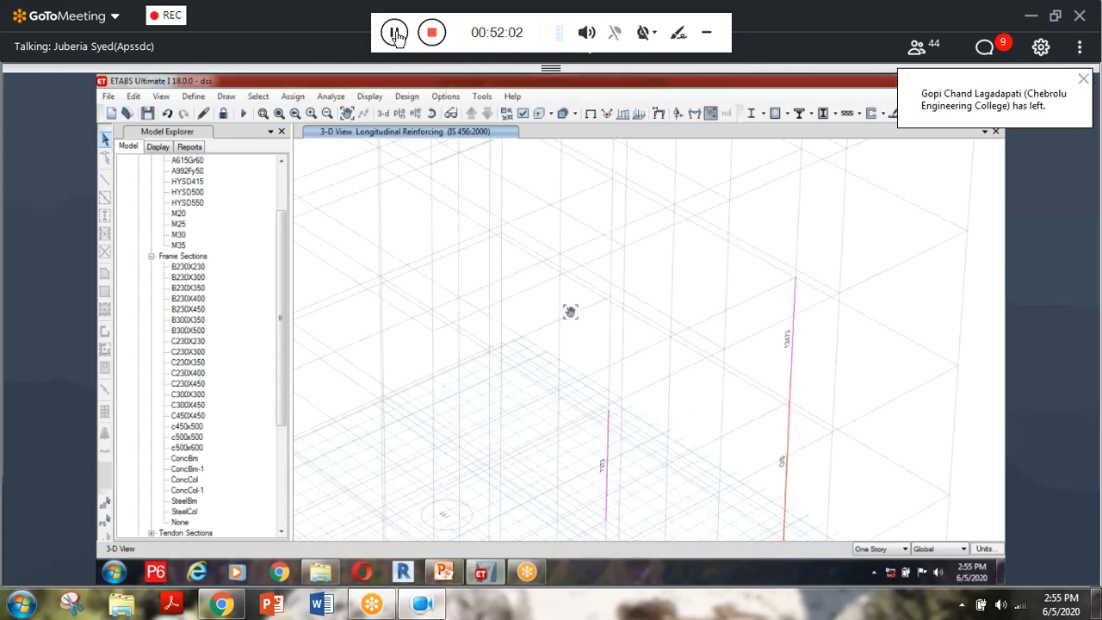
{"action": "middle_click_drag", "start_coordinate": [570, 312], "coordinate": [509, 294]}
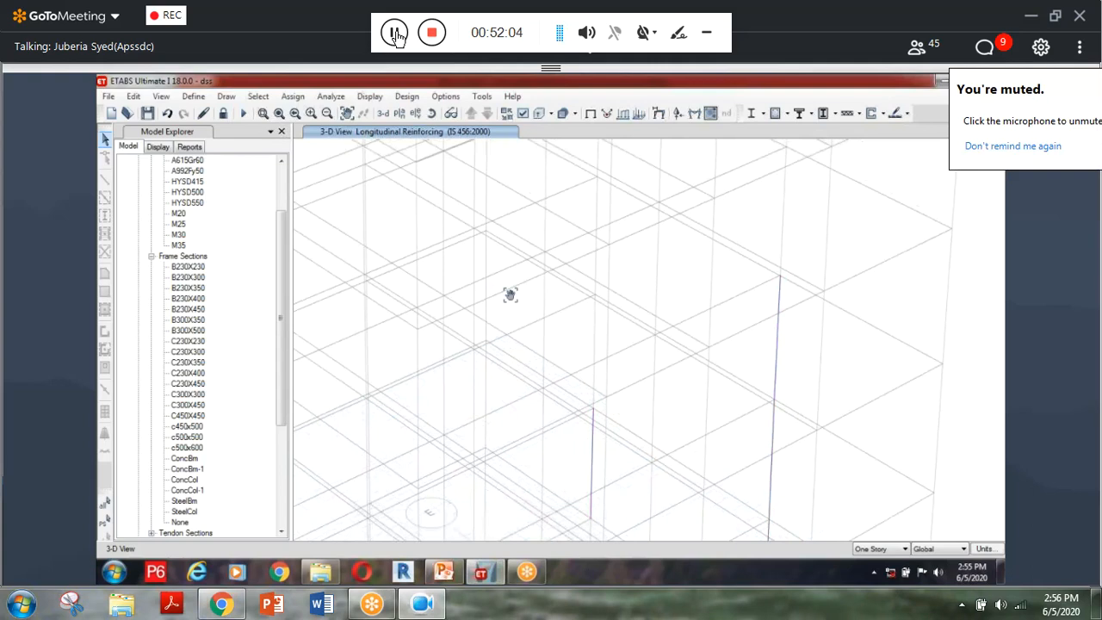
{"action": "scroll", "coordinate": [724, 410], "scroll_direction": "down", "scroll_amount": 3}
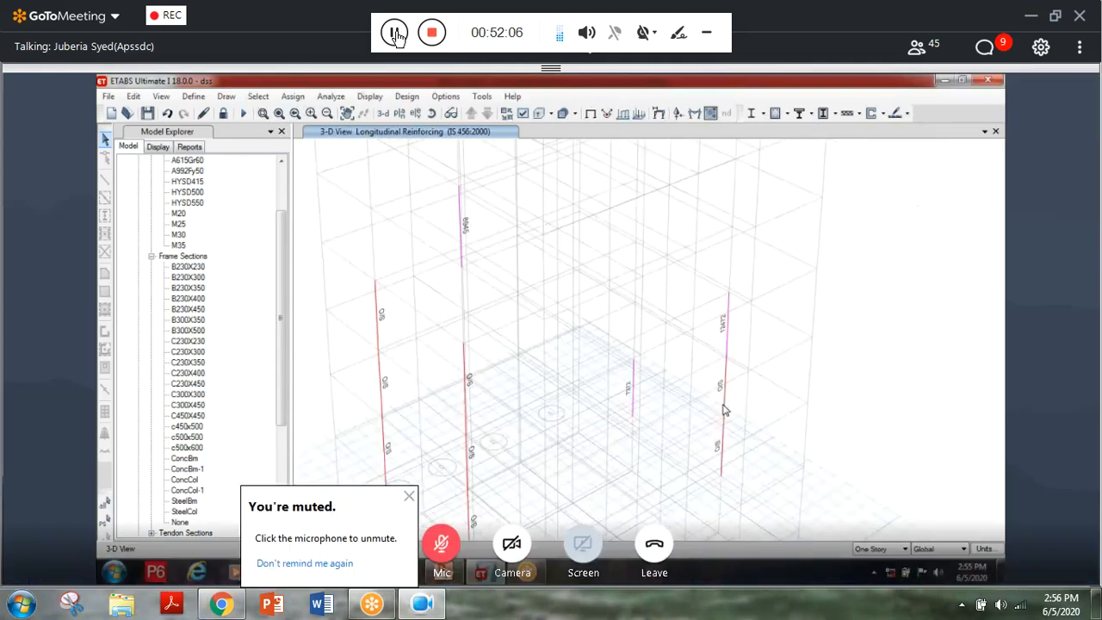
{"action": "scroll", "coordinate": [725, 409], "scroll_direction": "down", "scroll_amount": 2}
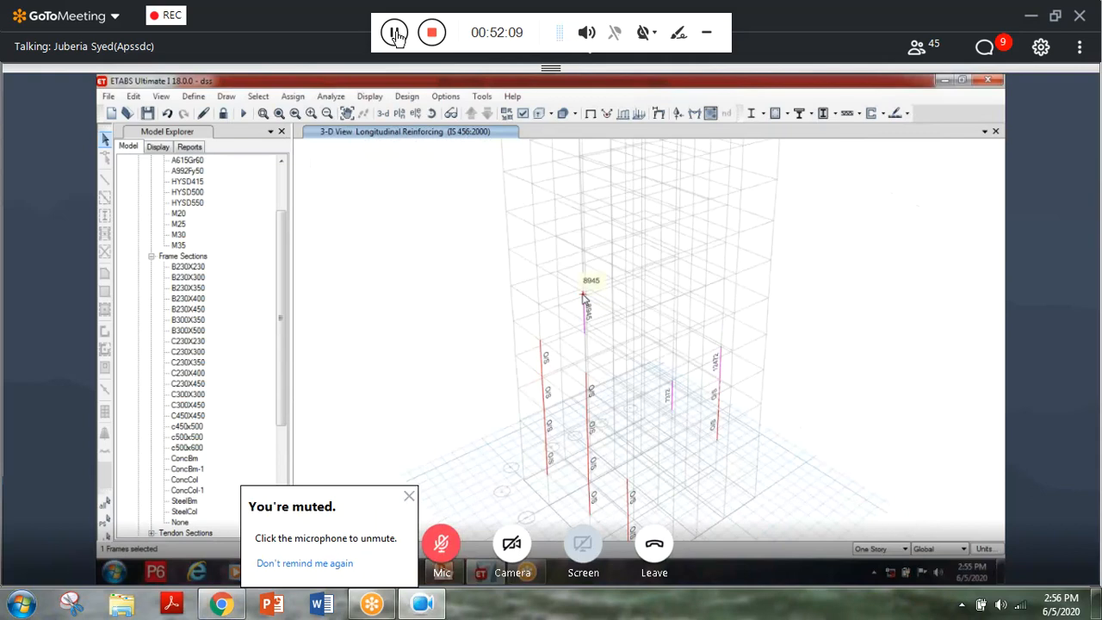
{"action": "middle_click_drag", "start_coordinate": [582, 295], "coordinate": [483, 261]}
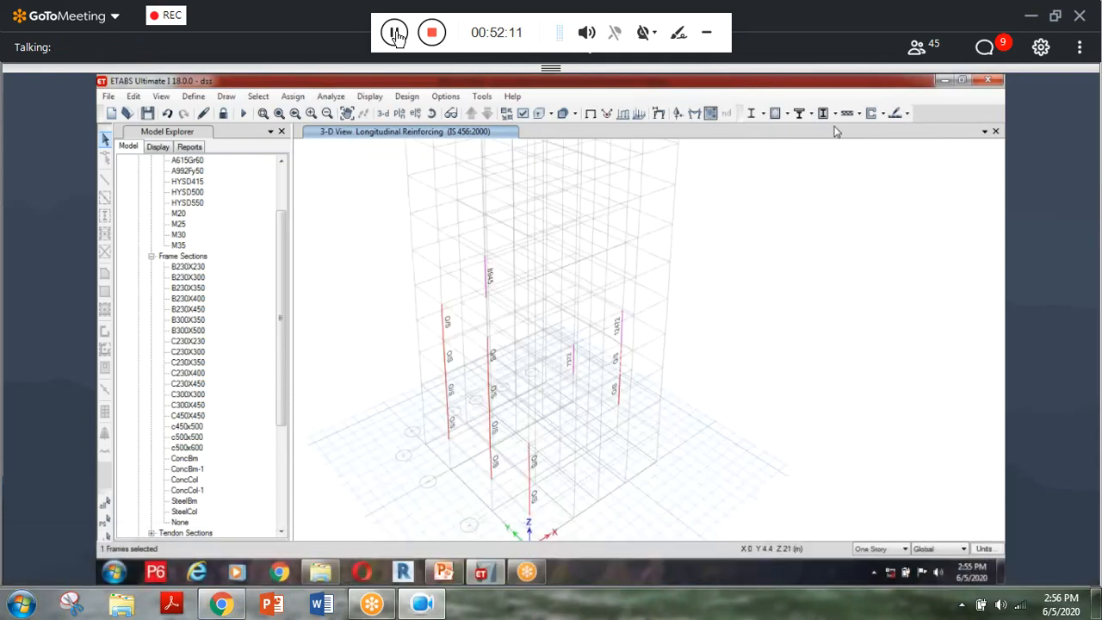
{"action": "left_click", "coordinate": [484, 256]}
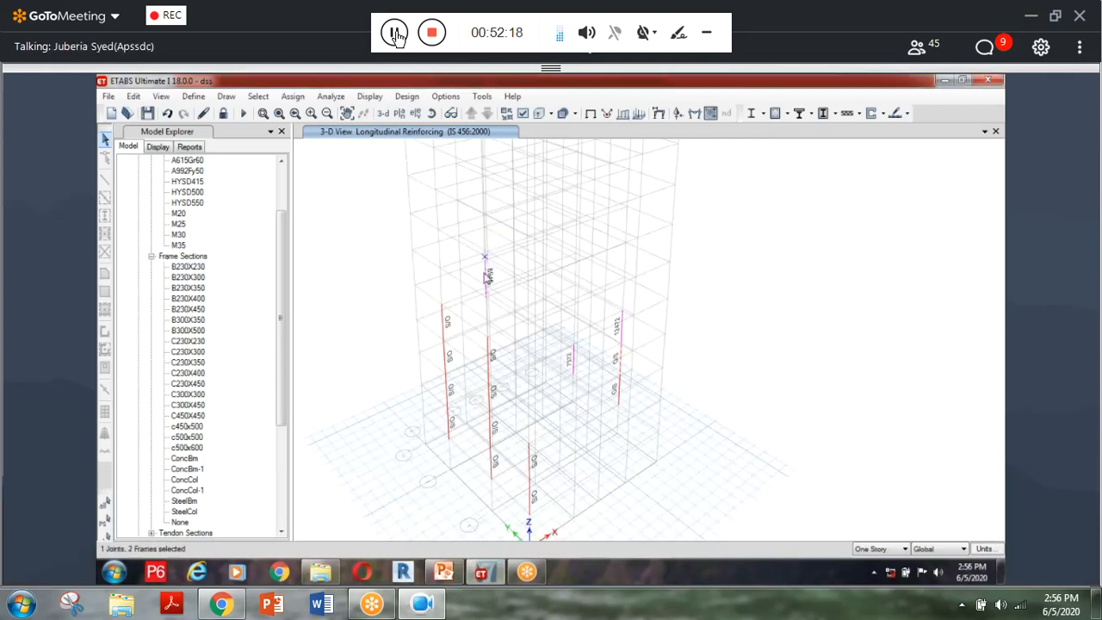
{"action": "right_click", "coordinate": [487, 276]}
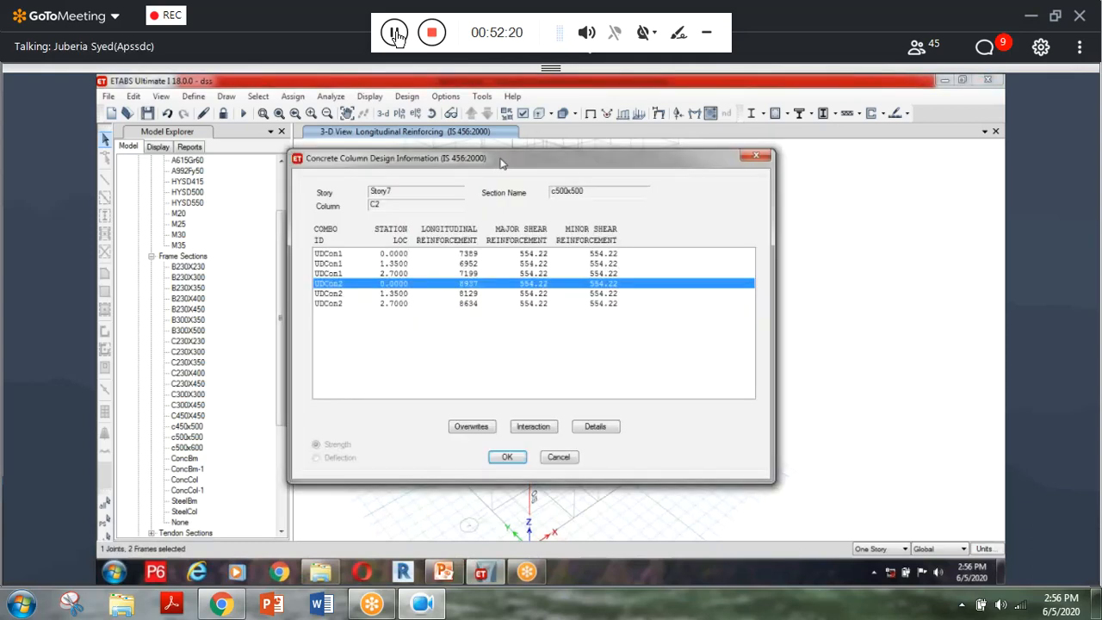
{"action": "left_click_drag", "start_coordinate": [502, 164], "coordinate": [665, 148]}
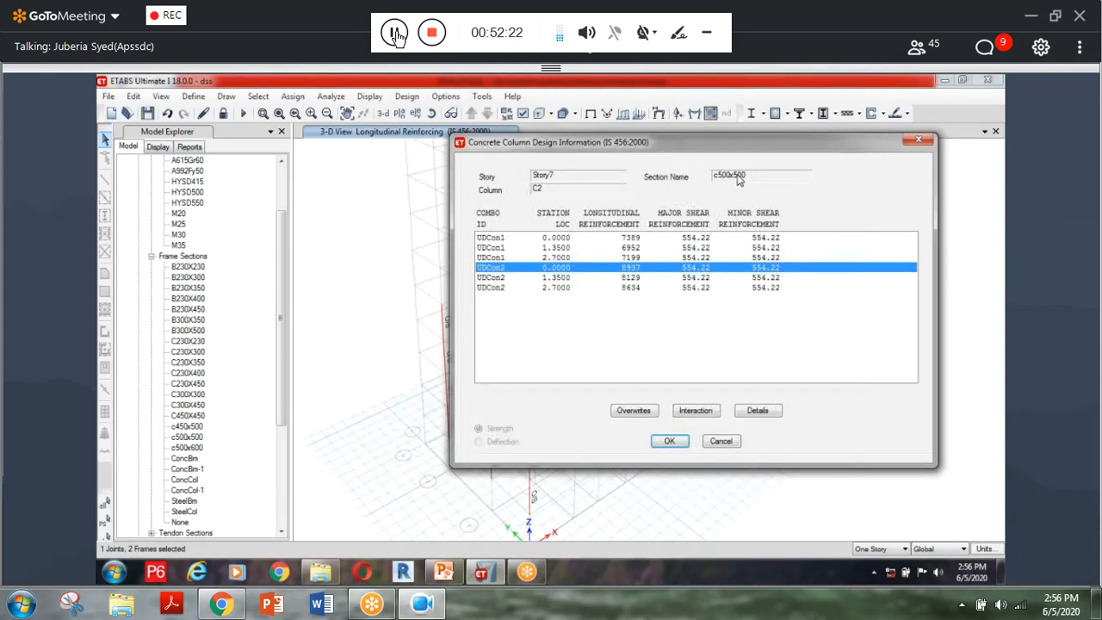
{"action": "left_click_drag", "start_coordinate": [704, 148], "coordinate": [873, 141]}
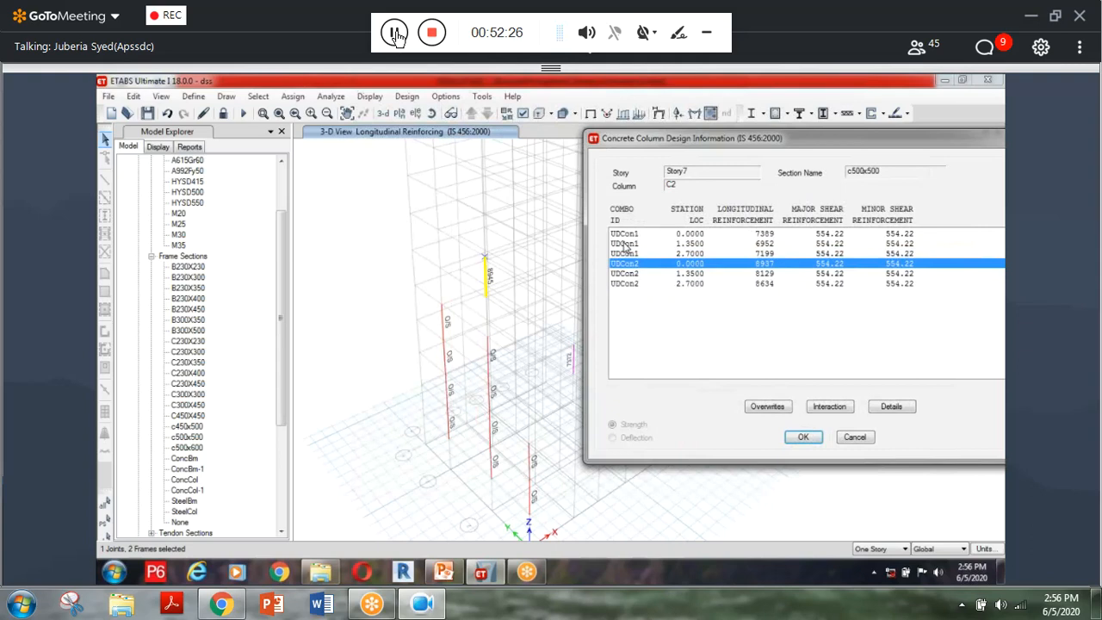
{"action": "left_click", "coordinate": [803, 437]}
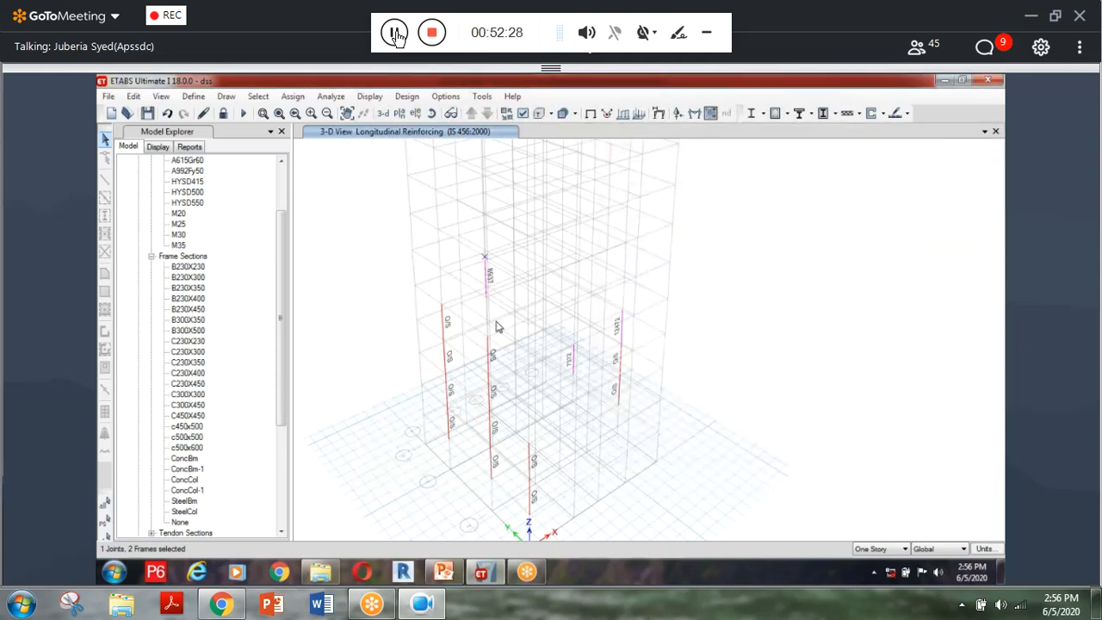
Inspect the design information and design overwrites of Story5 column C2 without changing its section.
{"action": "middle_click_drag", "start_coordinate": [653, 500], "coordinate": [505, 354], "text": "shift"}
{"action": "middle_click_drag", "start_coordinate": [550, 444], "coordinate": [517, 414], "text": "shift"}
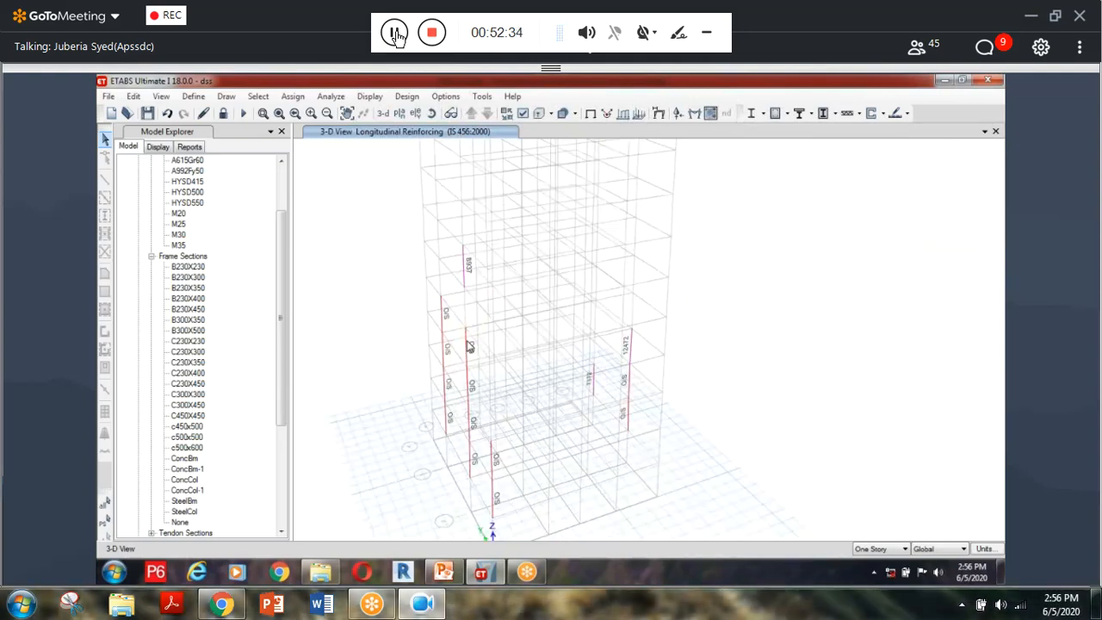
{"action": "right_click", "coordinate": [469, 346]}
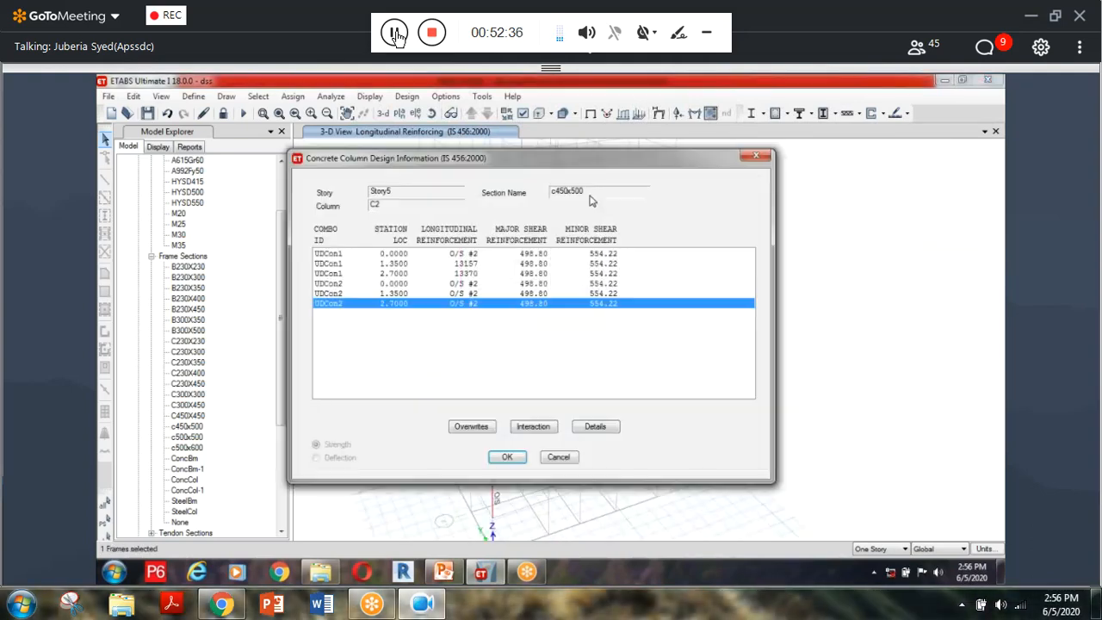
{"action": "left_click", "coordinate": [470, 427]}
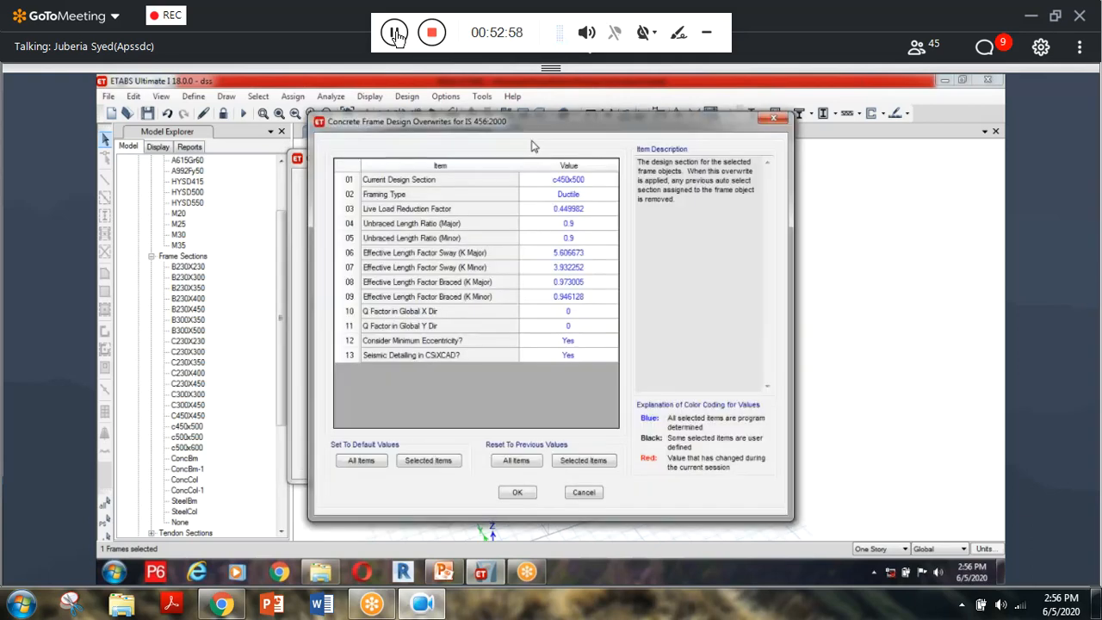
{"action": "left_click", "coordinate": [525, 509]}
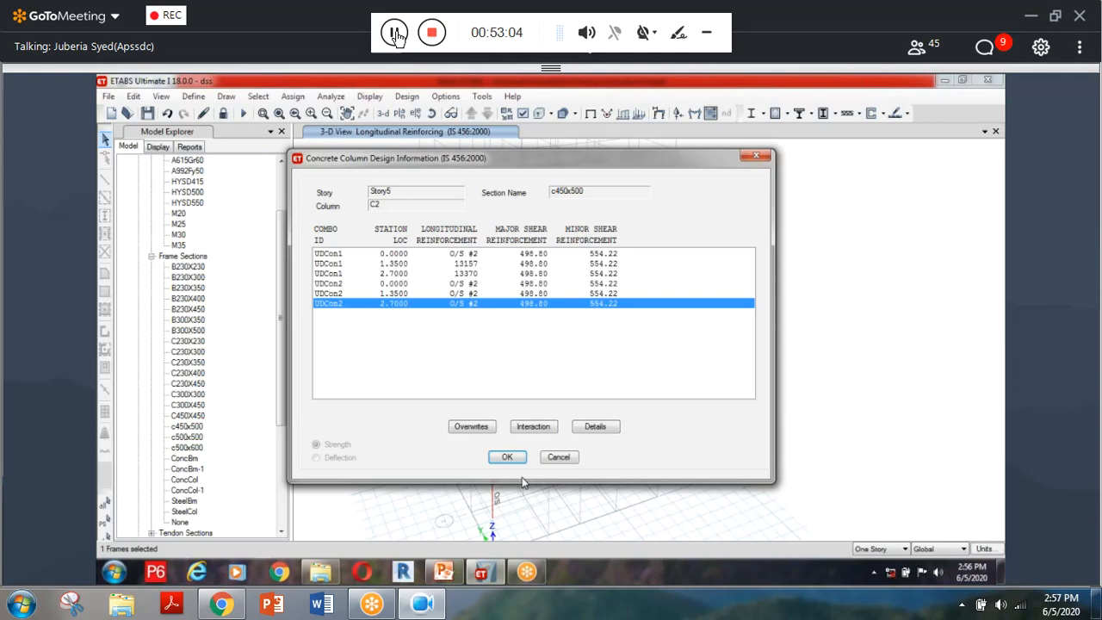
{"action": "left_click", "coordinate": [471, 428]}
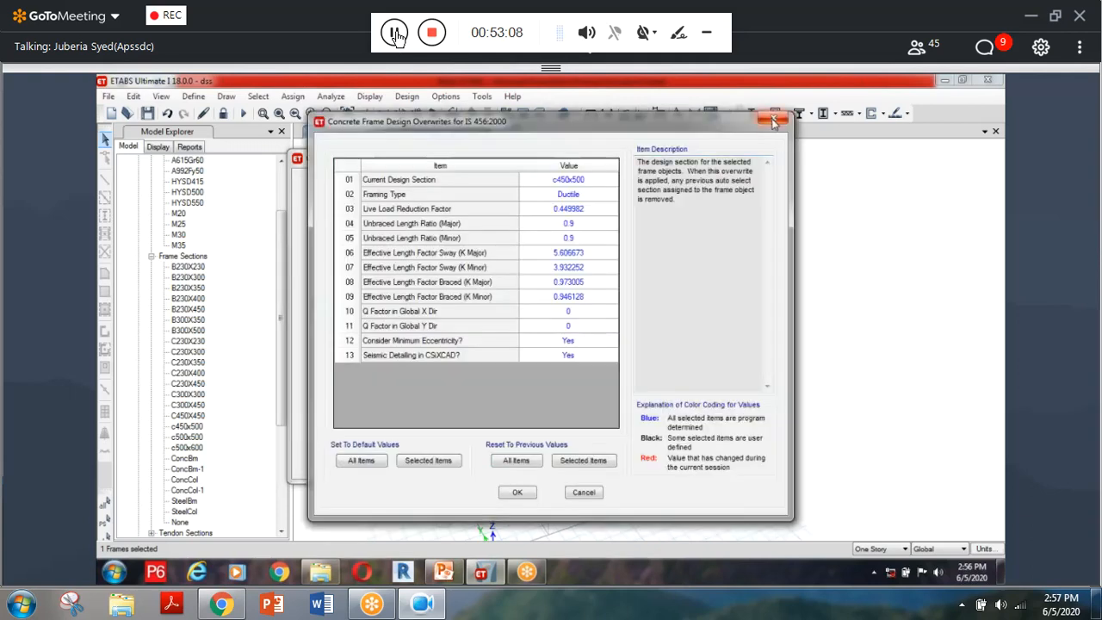
{"action": "left_click", "coordinate": [773, 120]}
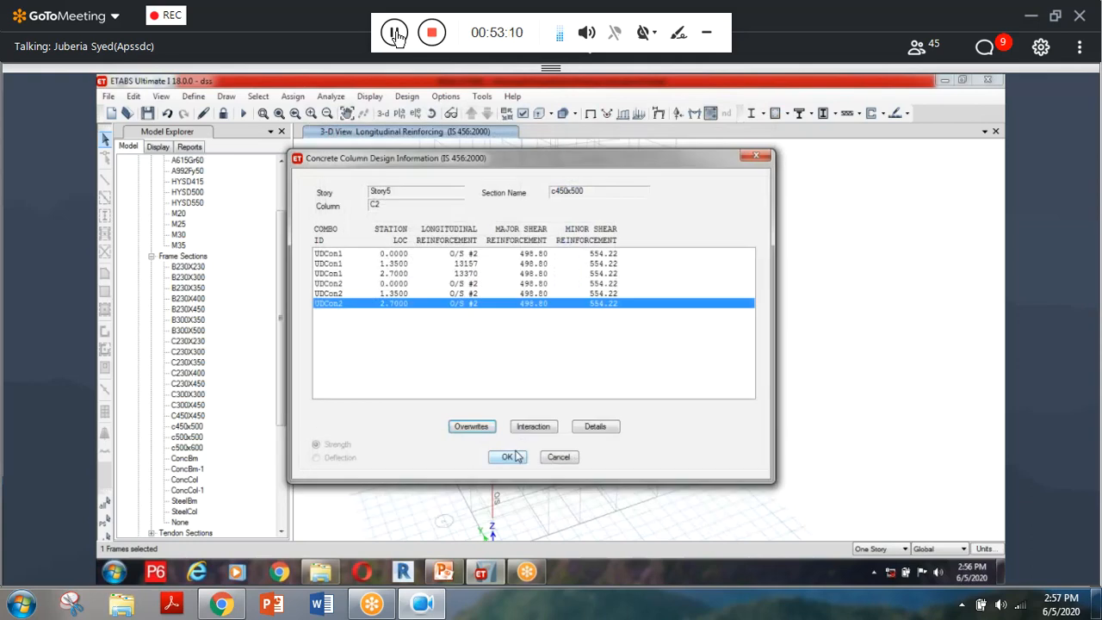
{"action": "left_click", "coordinate": [510, 456]}
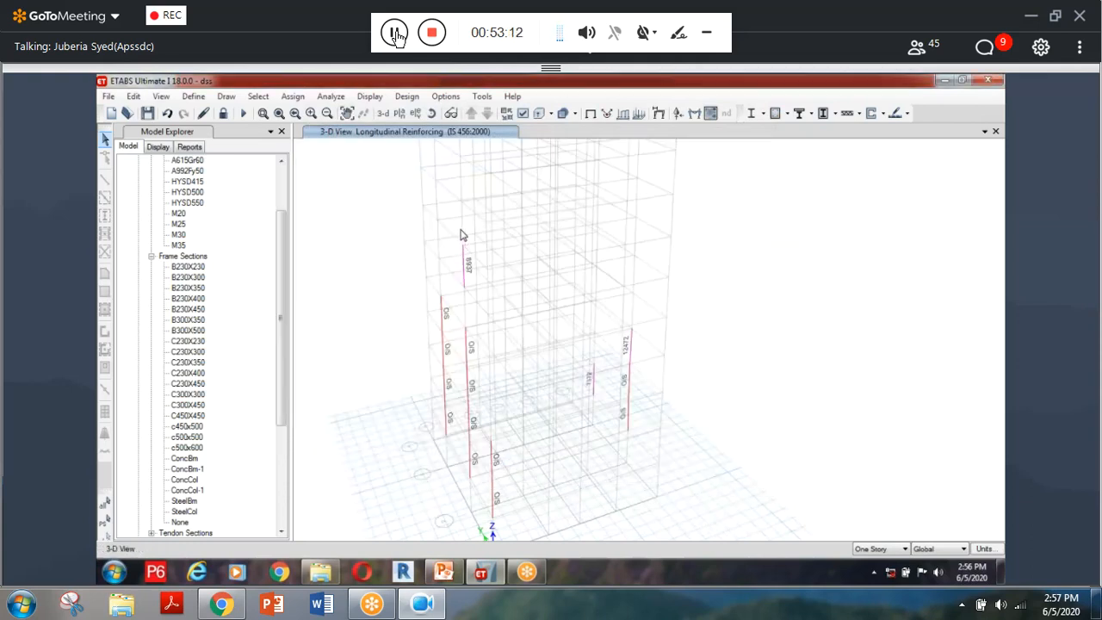
Overwrite the design section of the failing Story3 column C18 with c500x500.
{"action": "mouse_move", "coordinate": [467, 256]}
{"action": "mouse_move", "coordinate": [464, 284]}
{"action": "mouse_move", "coordinate": [468, 345]}
{"action": "left_click", "coordinate": [626, 385]}
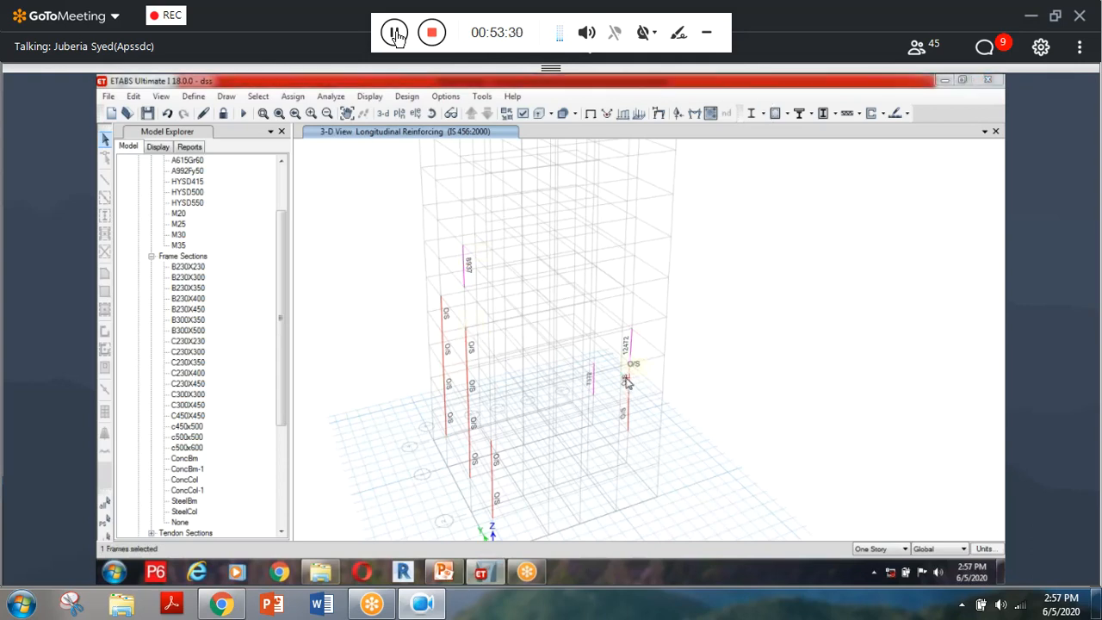
{"action": "right_click", "coordinate": [627, 381]}
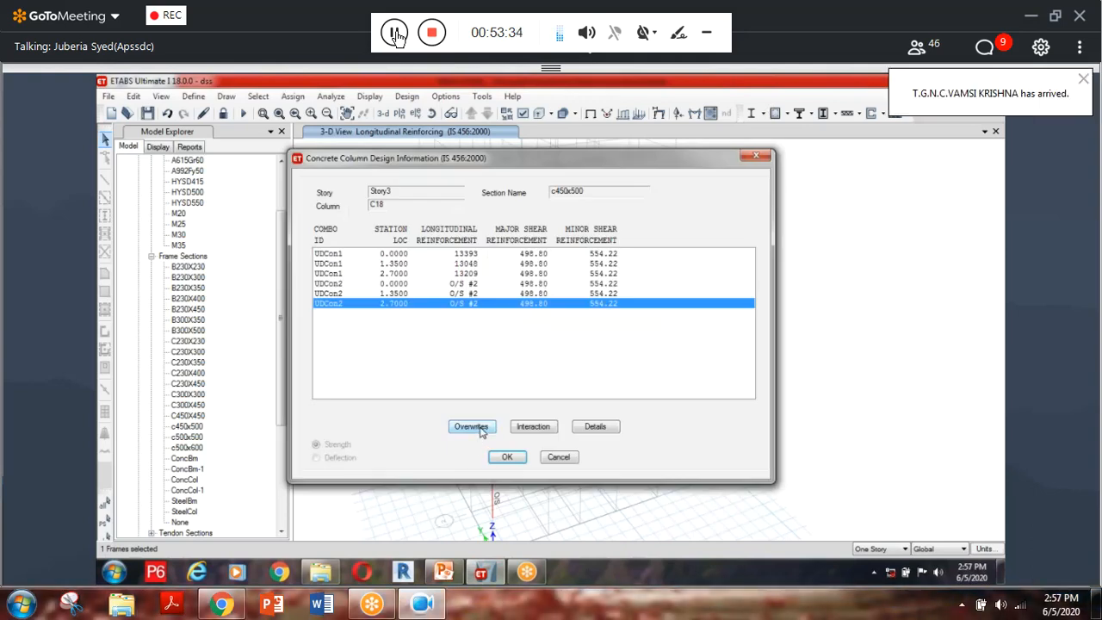
{"action": "left_click", "coordinate": [472, 428]}
{"action": "left_click", "coordinate": [603, 179]}
{"action": "left_click", "coordinate": [612, 179]}
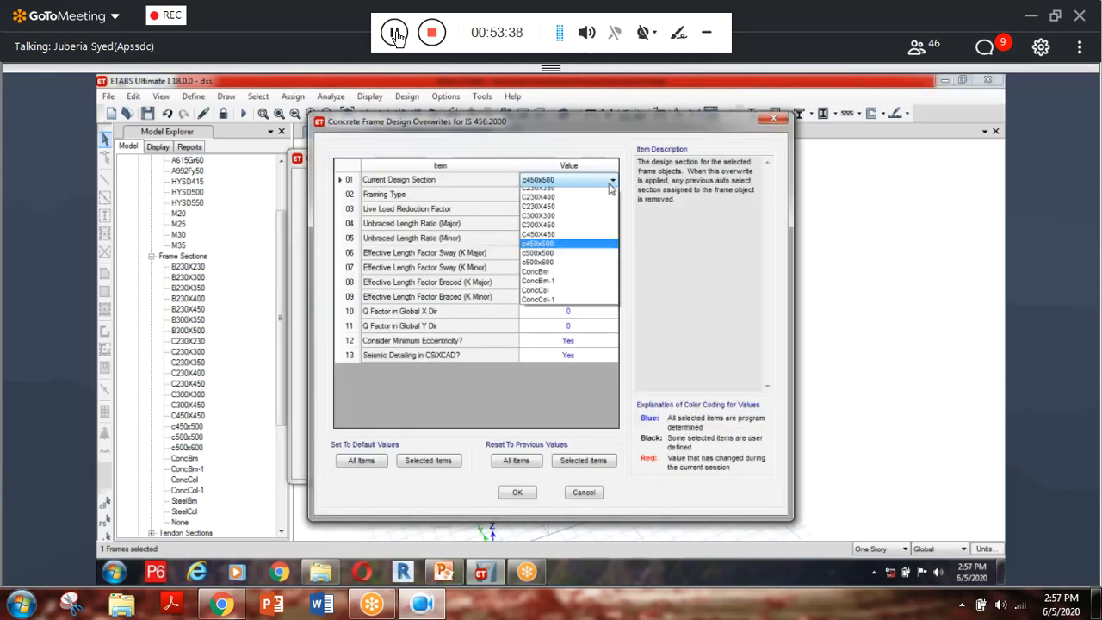
{"action": "left_click", "coordinate": [566, 341]}
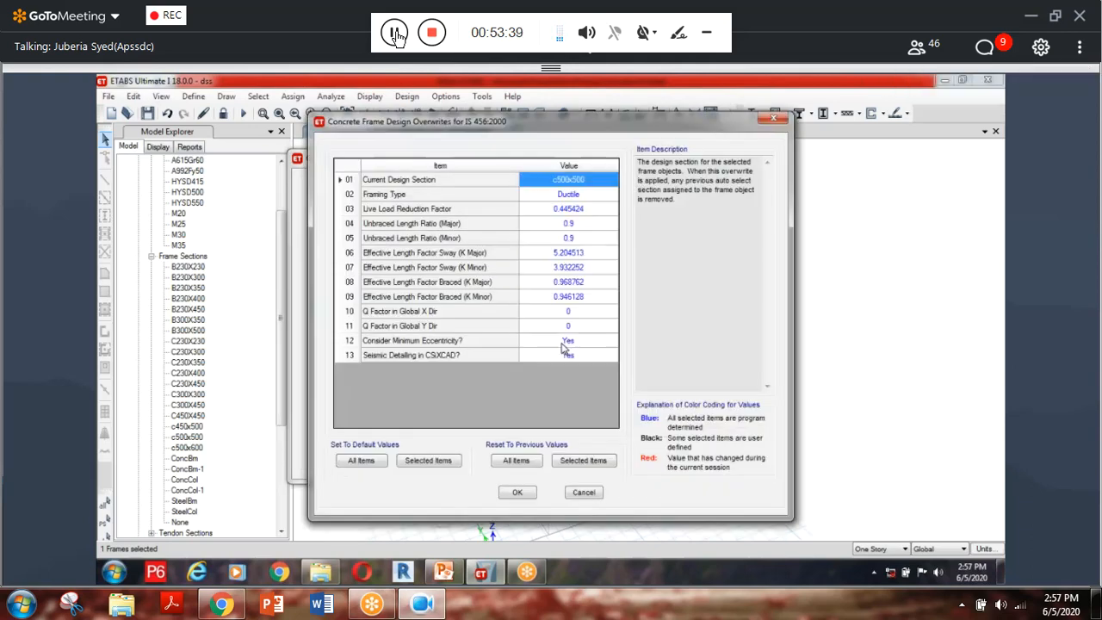
{"action": "left_click", "coordinate": [516, 493]}
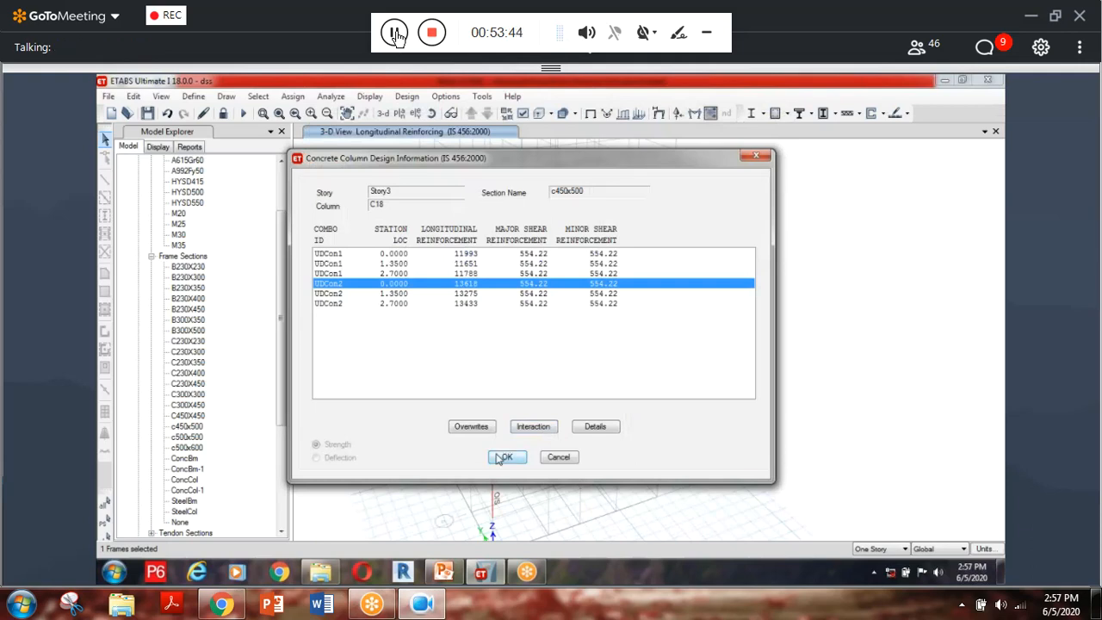
{"action": "left_click", "coordinate": [502, 457]}
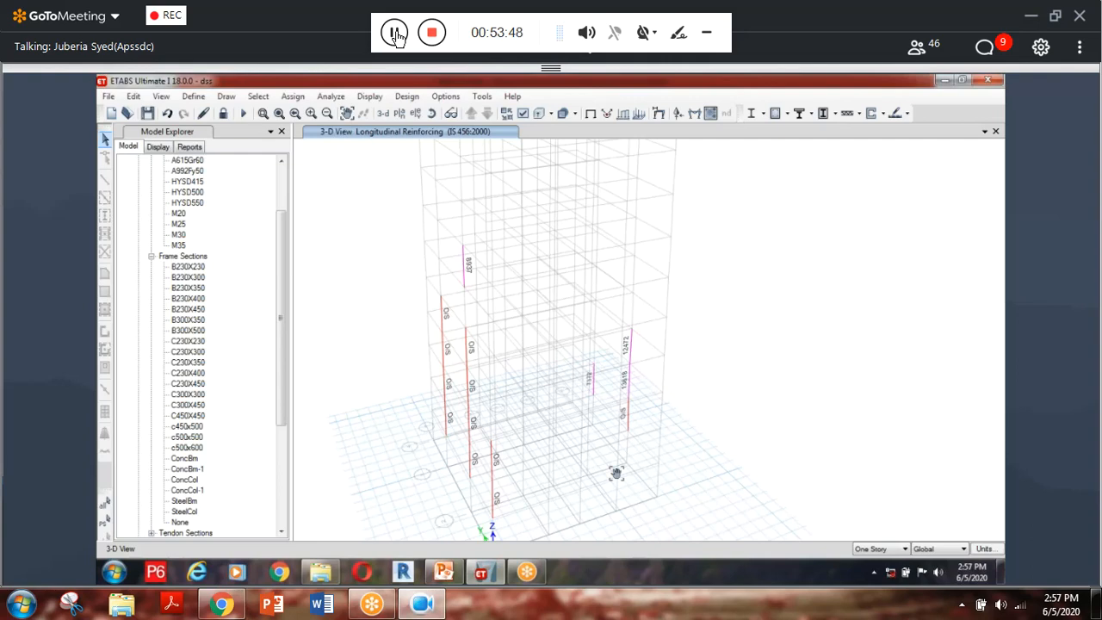
Unlock the model, accepting deletion of the analysis results, and display the Story16 plan view.
{"action": "middle_click_drag", "start_coordinate": [616, 473], "coordinate": [575, 422]}
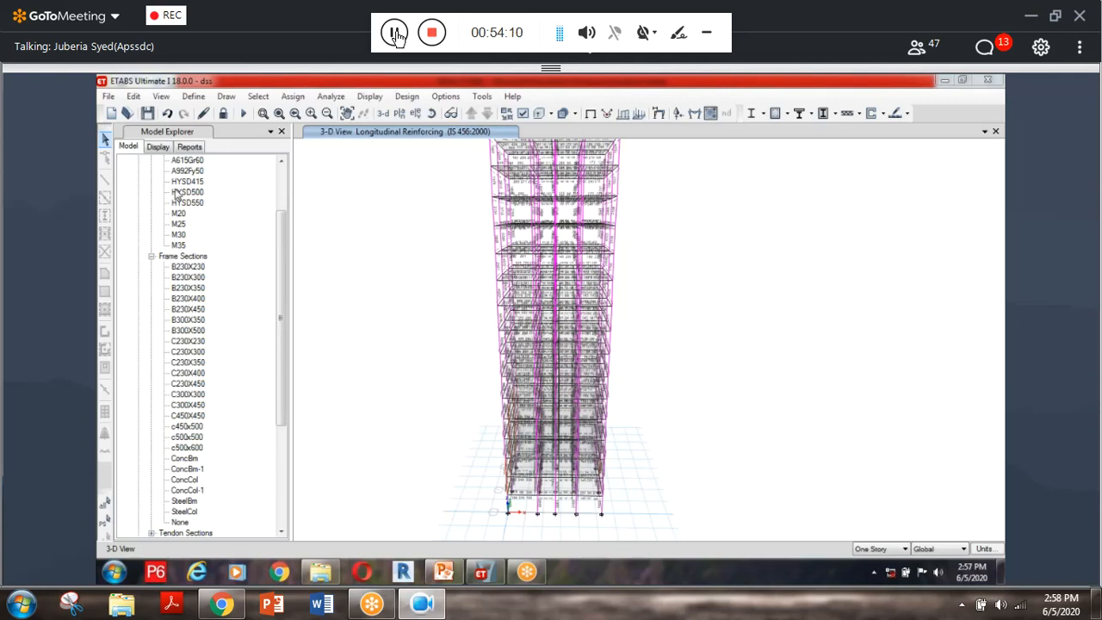
{"action": "left_click", "coordinate": [222, 117]}
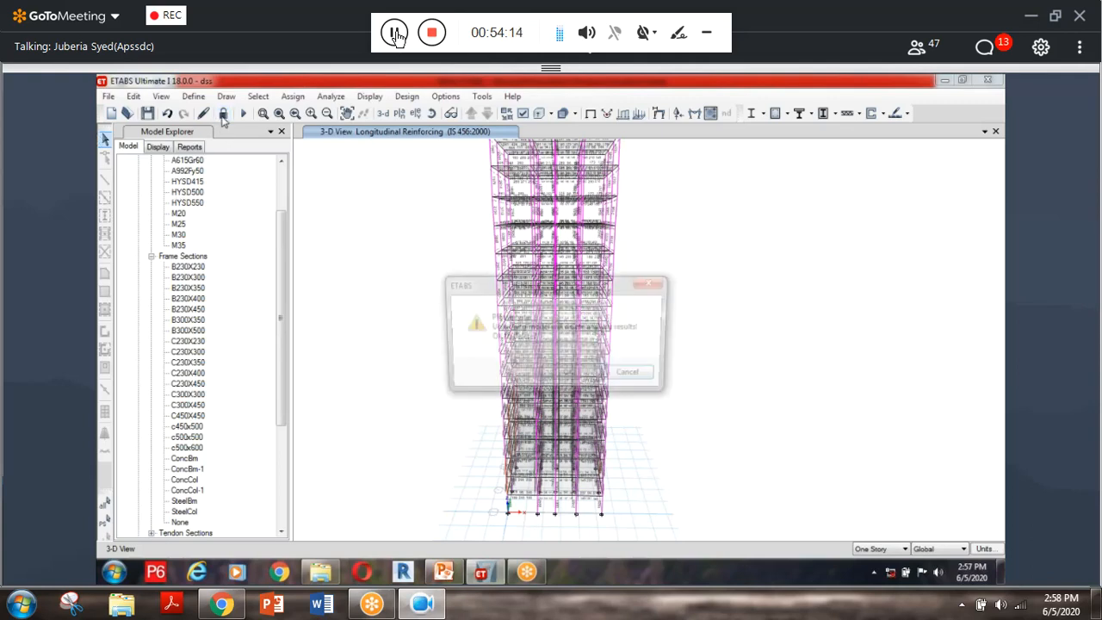
{"action": "left_click", "coordinate": [582, 372]}
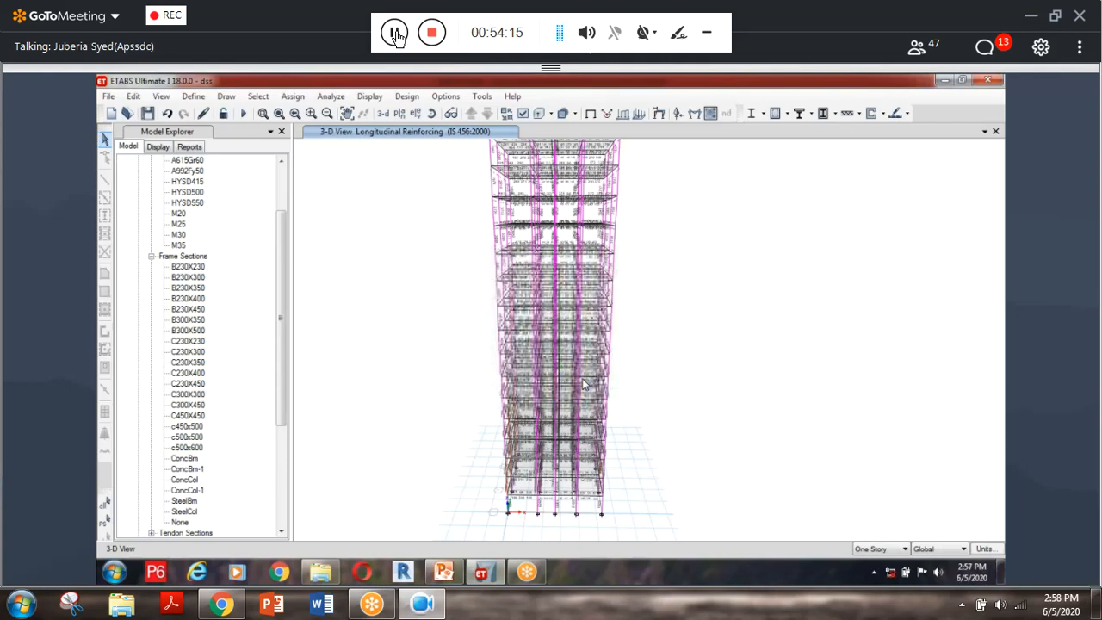
{"action": "left_click", "coordinate": [398, 112]}
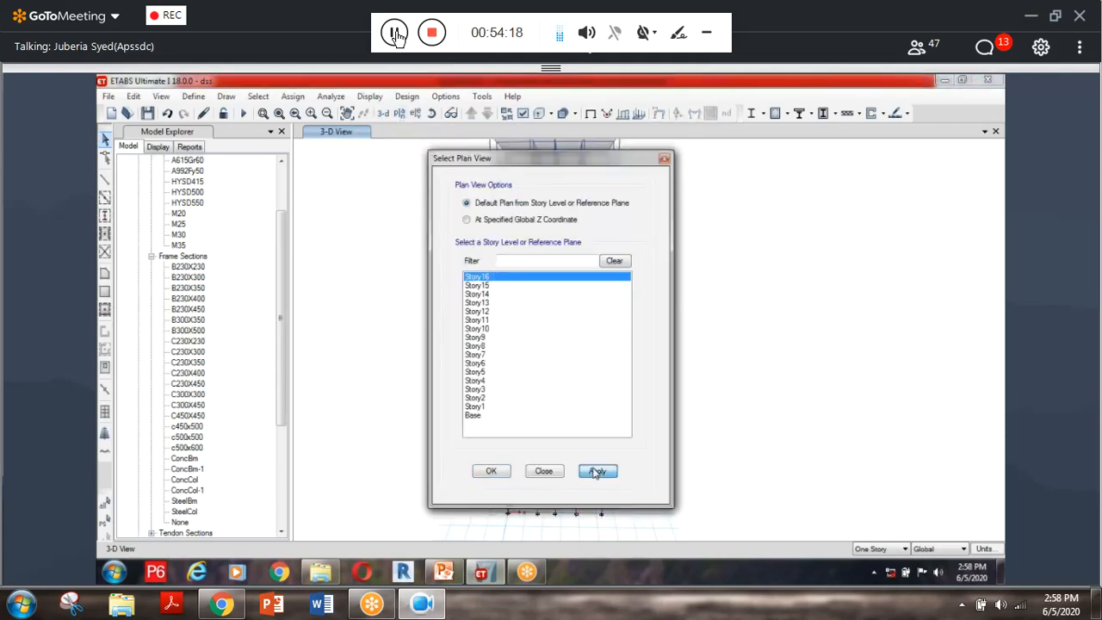
{"action": "left_click", "coordinate": [597, 472]}
{"action": "key", "text": "Escape"}
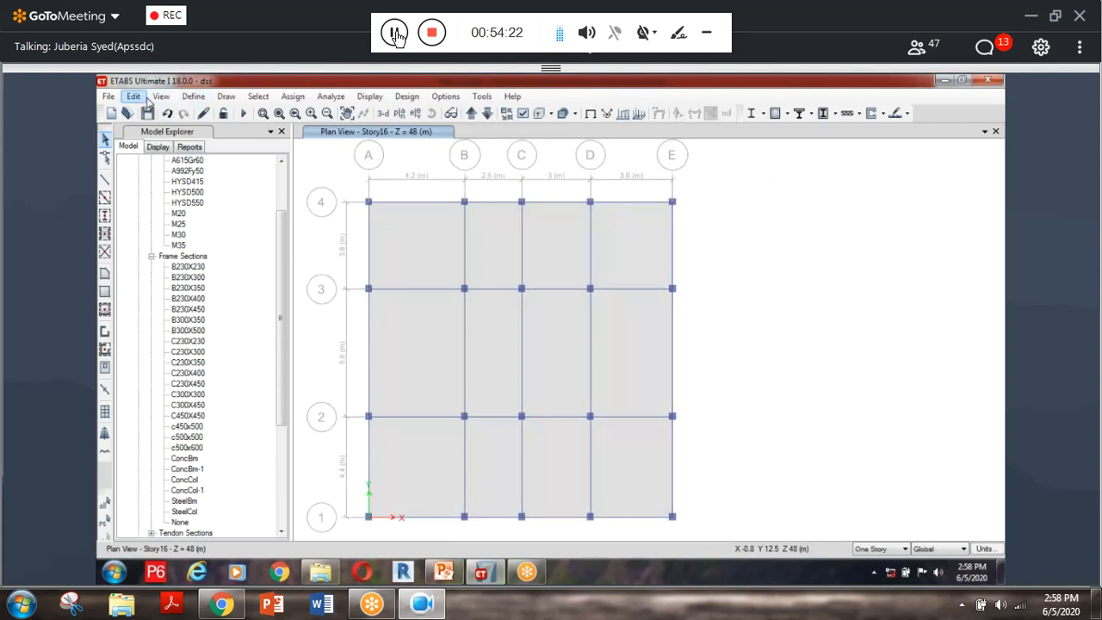
Try to merge the selected joints in the Story16 plan.
{"action": "left_click", "coordinate": [134, 95]}
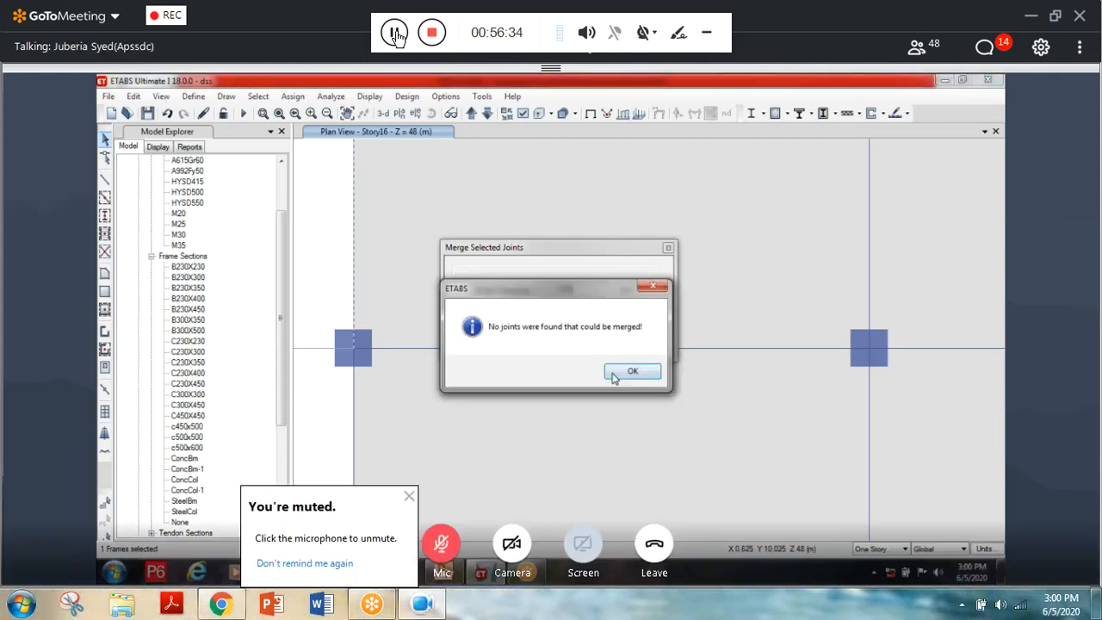
{"action": "left_click", "coordinate": [613, 376]}
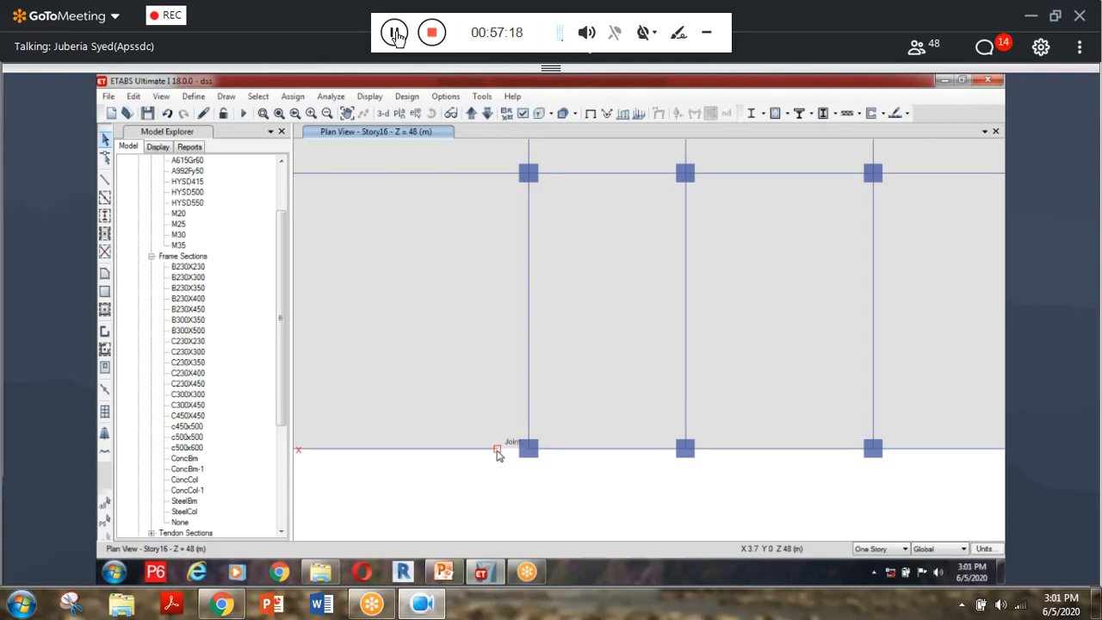
Align the free end joint of the shortened beam on grid line 1 to X-ordinate 3 m.
{"action": "middle_click_drag", "start_coordinate": [496, 454], "coordinate": [550, 442]}
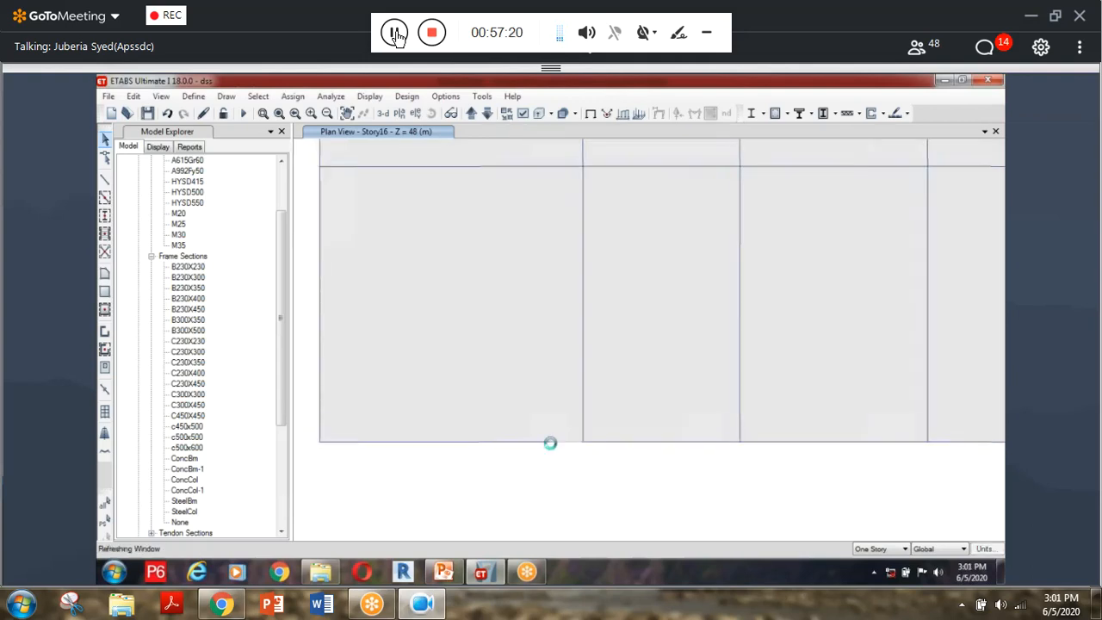
{"action": "left_click", "coordinate": [550, 443]}
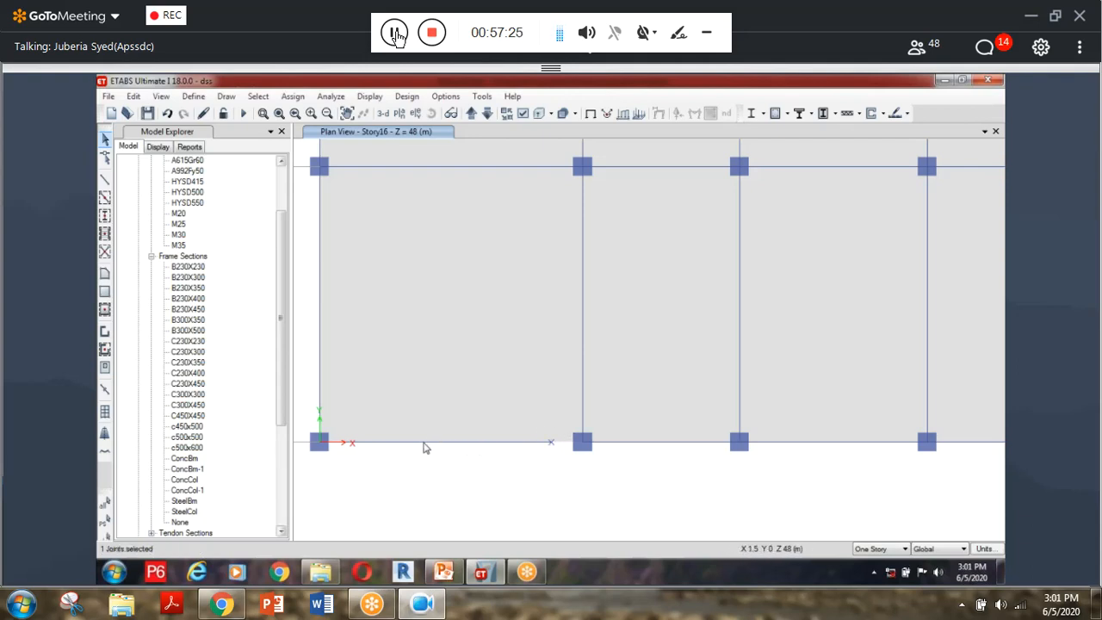
{"action": "left_click", "coordinate": [135, 96]}
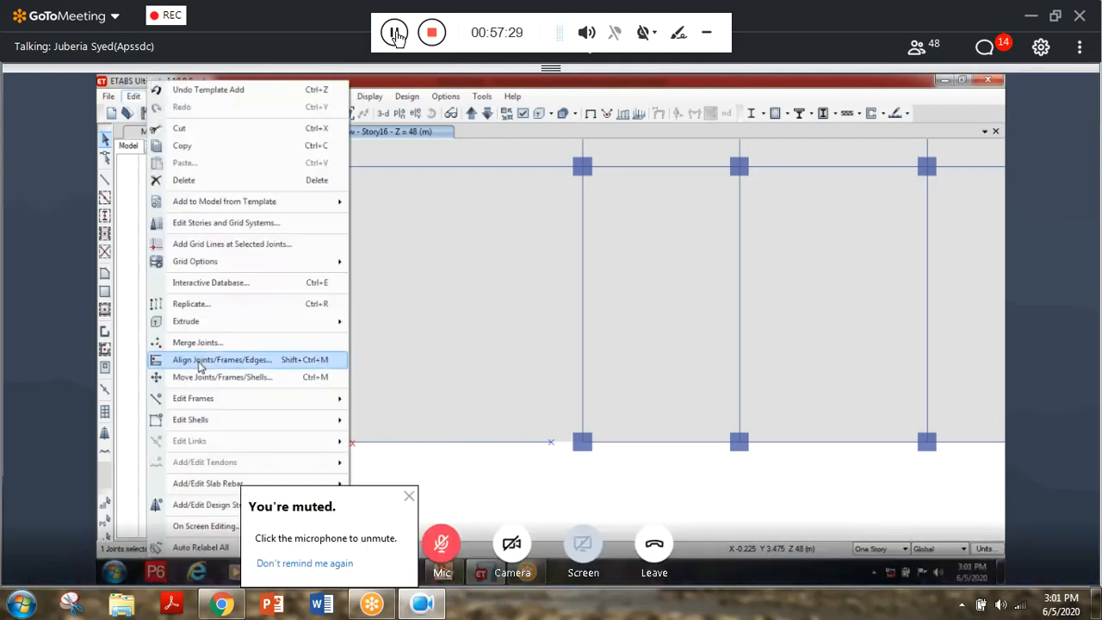
{"action": "left_click", "coordinate": [201, 359]}
{"action": "left_click_drag", "start_coordinate": [580, 181], "coordinate": [599, 152]}
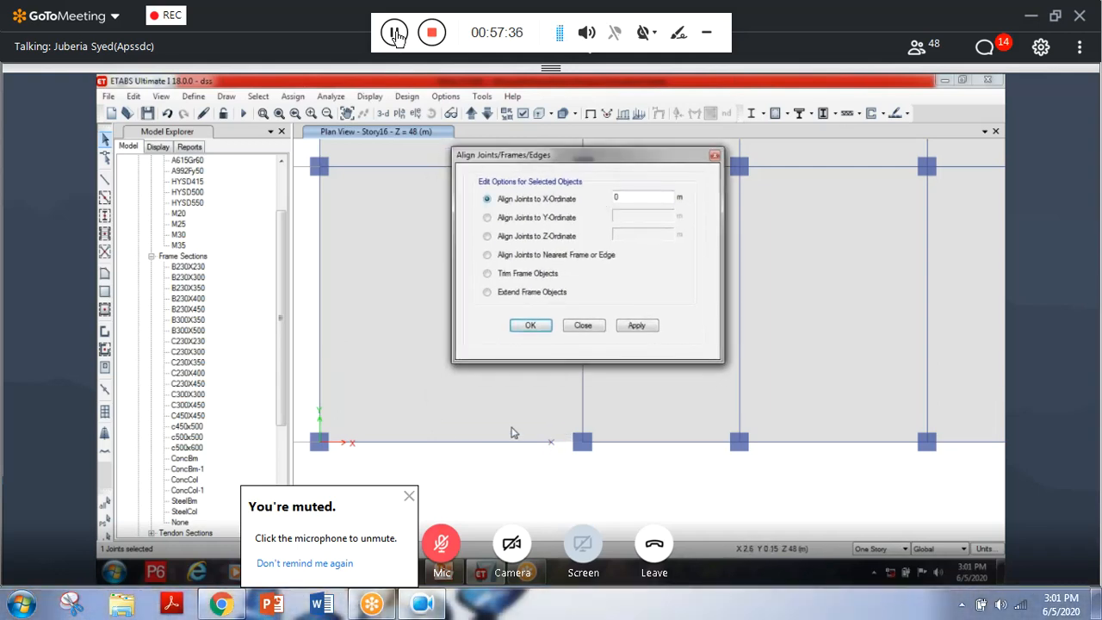
{"action": "left_click_drag", "start_coordinate": [634, 198], "coordinate": [590, 205]}
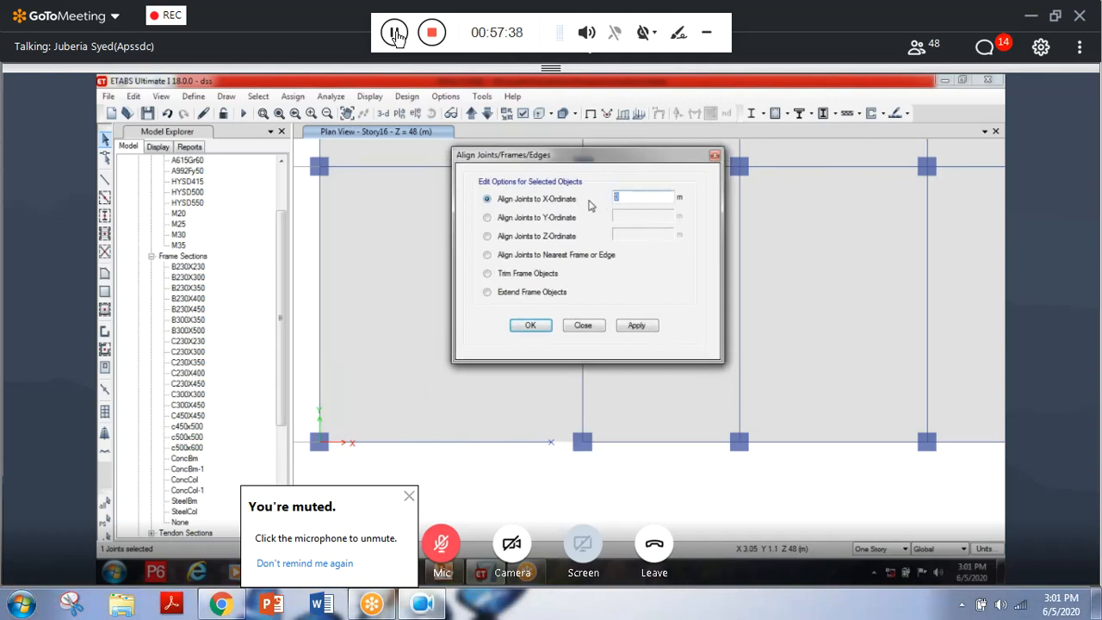
{"action": "type", "text": "3"}
{"action": "left_click", "coordinate": [636, 327]}
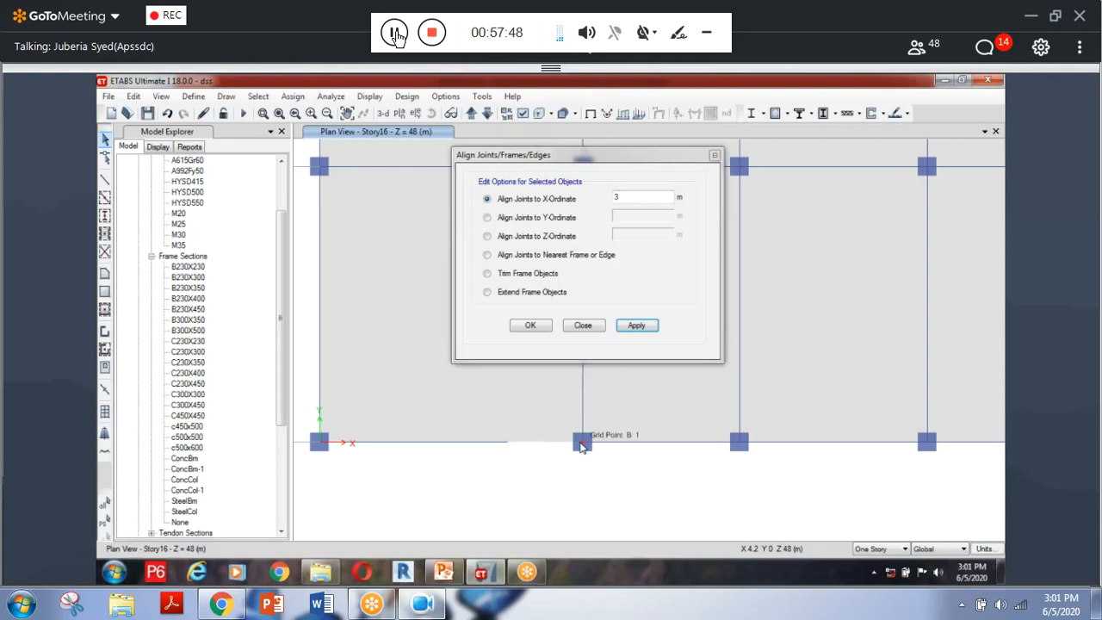
Align the same beam end joint to X-ordinate 4.2 m so it meets the column at B1.
{"action": "left_click", "coordinate": [508, 444]}
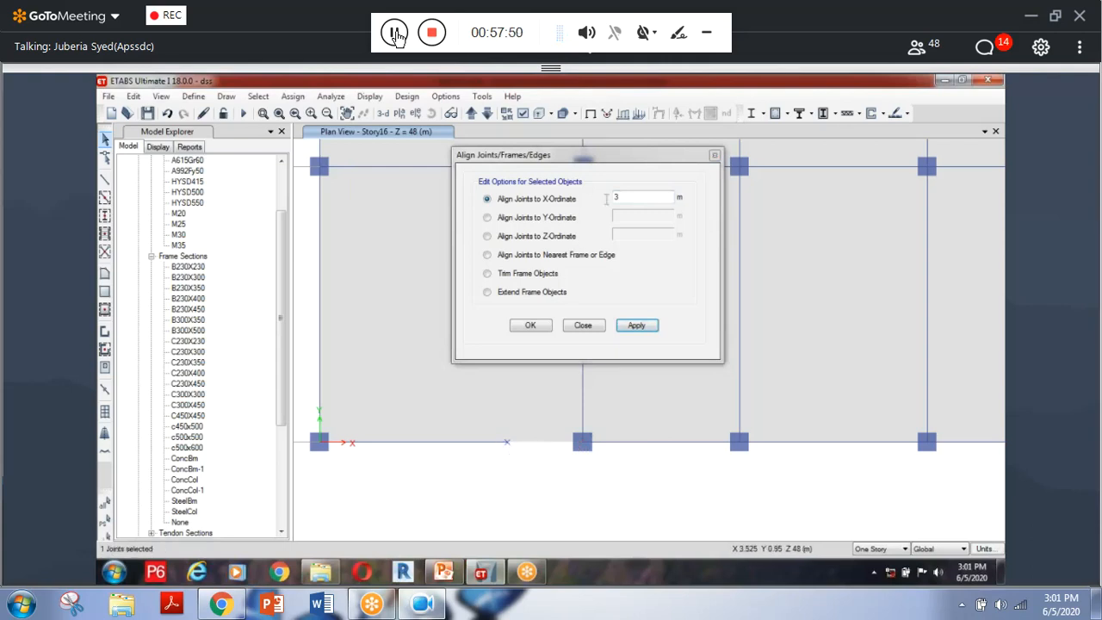
{"action": "left_click", "coordinate": [599, 199]}
{"action": "type", "text": "4.2"}
{"action": "left_click", "coordinate": [638, 326]}
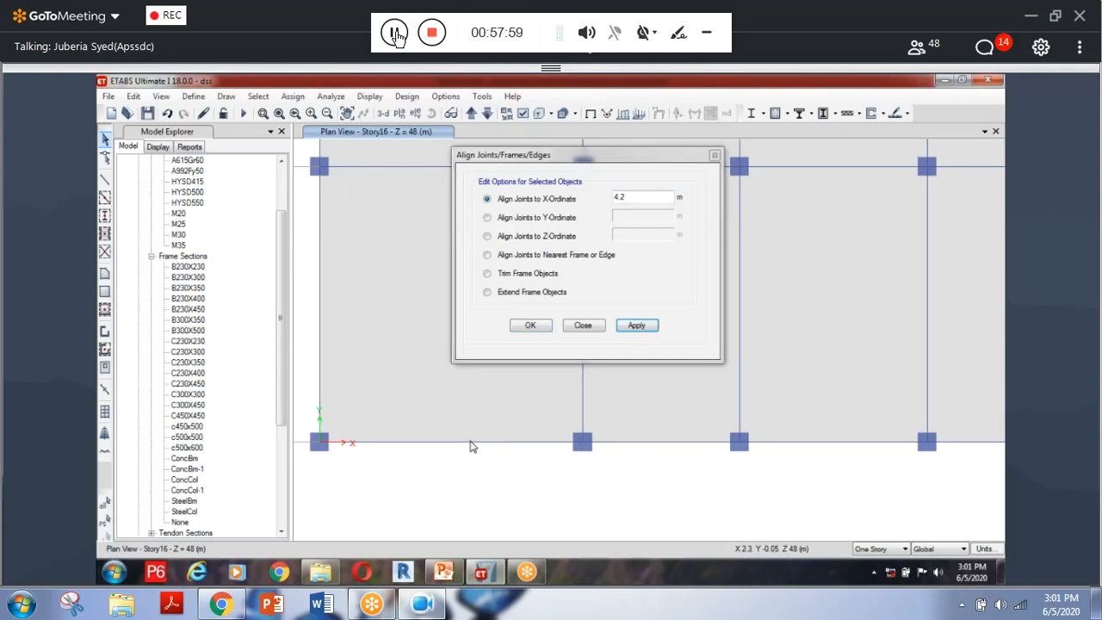
Reshape the grid line 1 beam by pulling its end joint back from the column at B1, leaving a gap.
{"action": "left_click", "coordinate": [491, 443]}
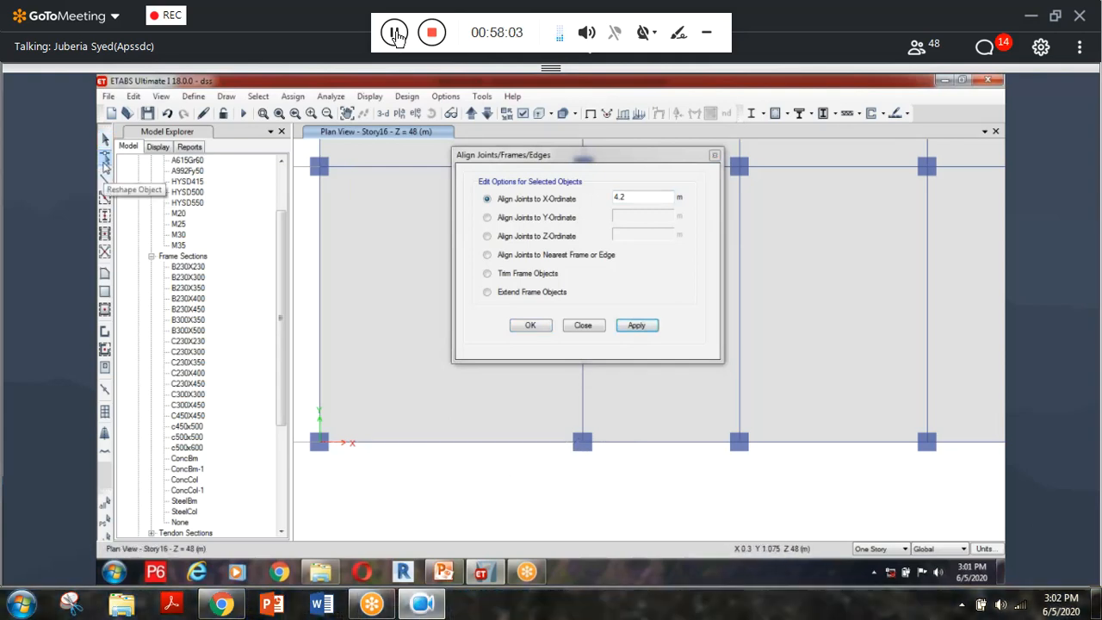
{"action": "left_click", "coordinate": [104, 160]}
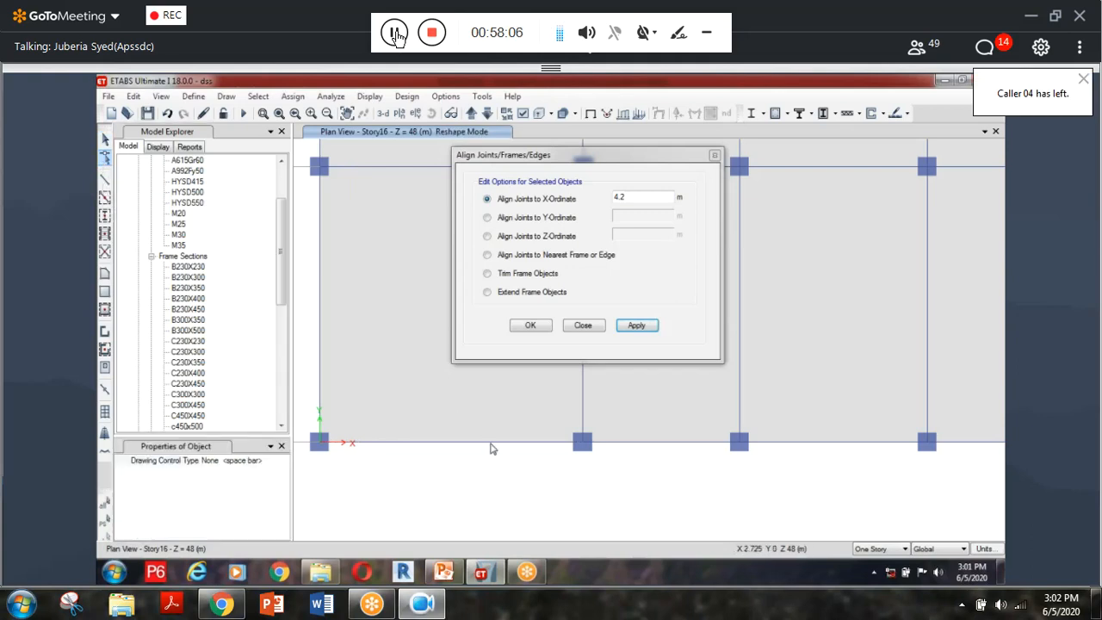
{"action": "left_click_drag", "start_coordinate": [582, 442], "coordinate": [514, 449]}
{"action": "key", "text": "Escape"}
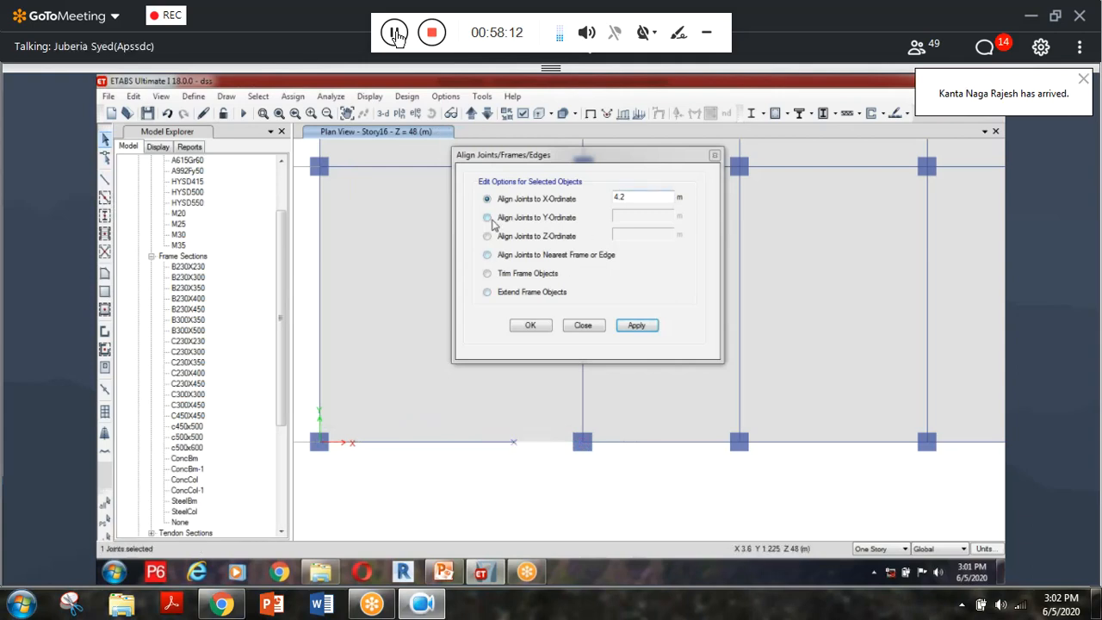
Try aligning the pulled-back joint to Y-ordinate 4.2 m, then undo that alignment.
{"action": "left_click", "coordinate": [487, 218]}
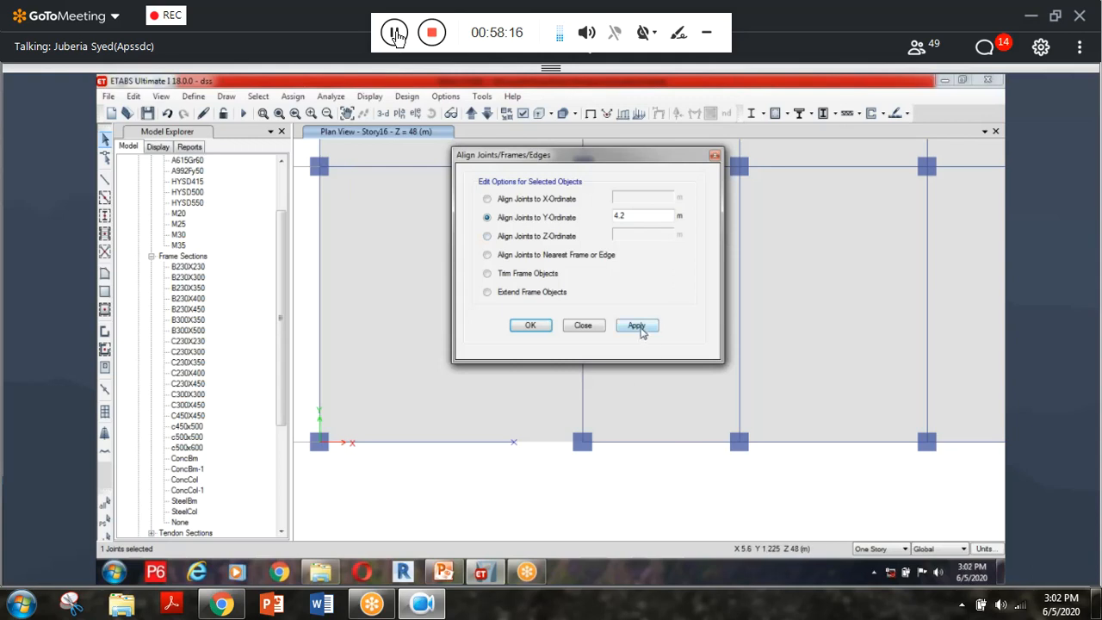
{"action": "left_click", "coordinate": [637, 325]}
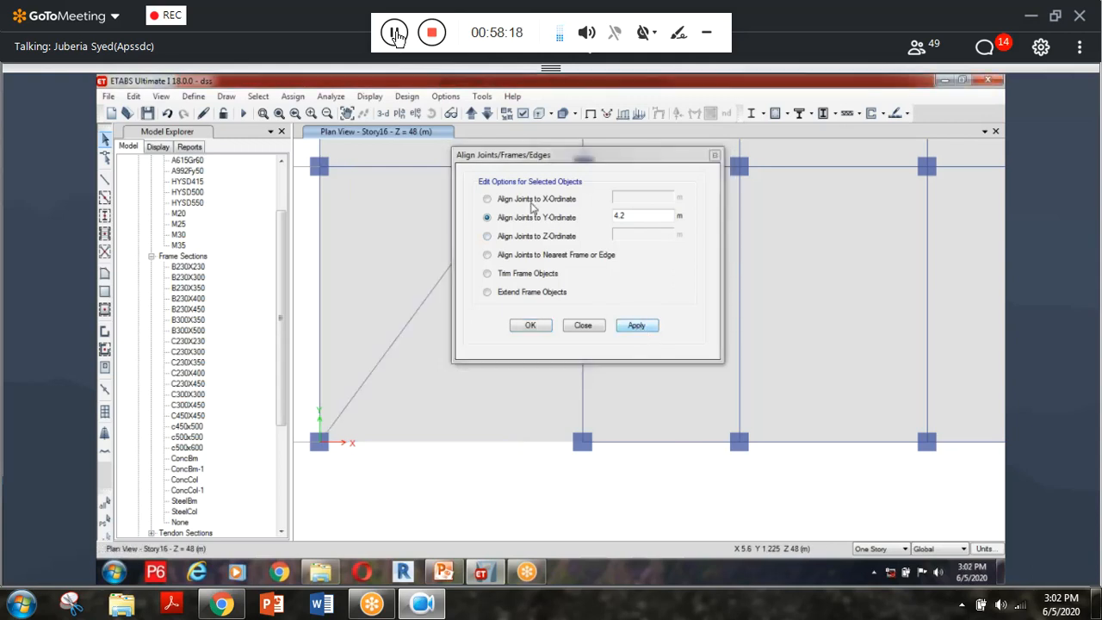
{"action": "left_click_drag", "start_coordinate": [526, 159], "coordinate": [595, 318]}
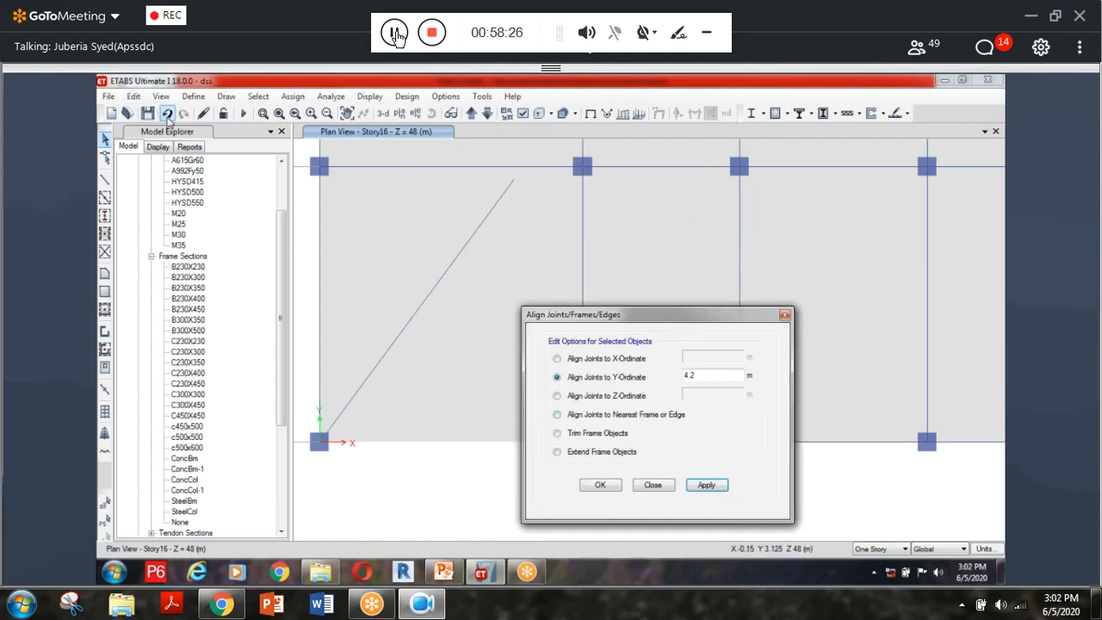
{"action": "left_click", "coordinate": [168, 115]}
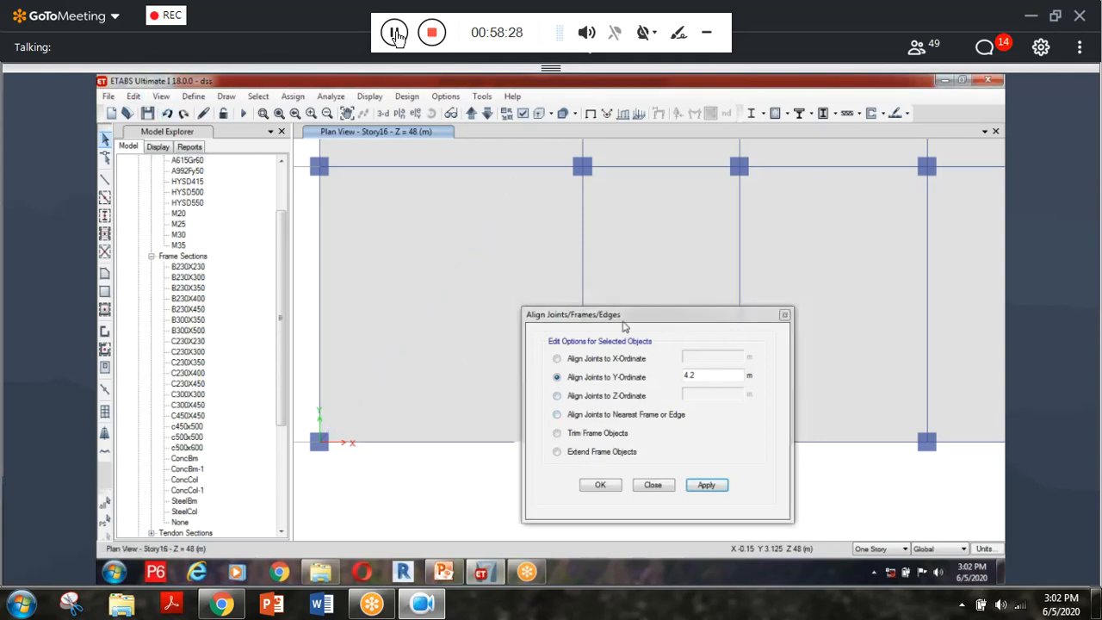
Align the beam's free end joint to the nearest frame, with the shortened beam and the grid line B beam selected.
{"action": "left_click_drag", "start_coordinate": [621, 322], "coordinate": [593, 258]}
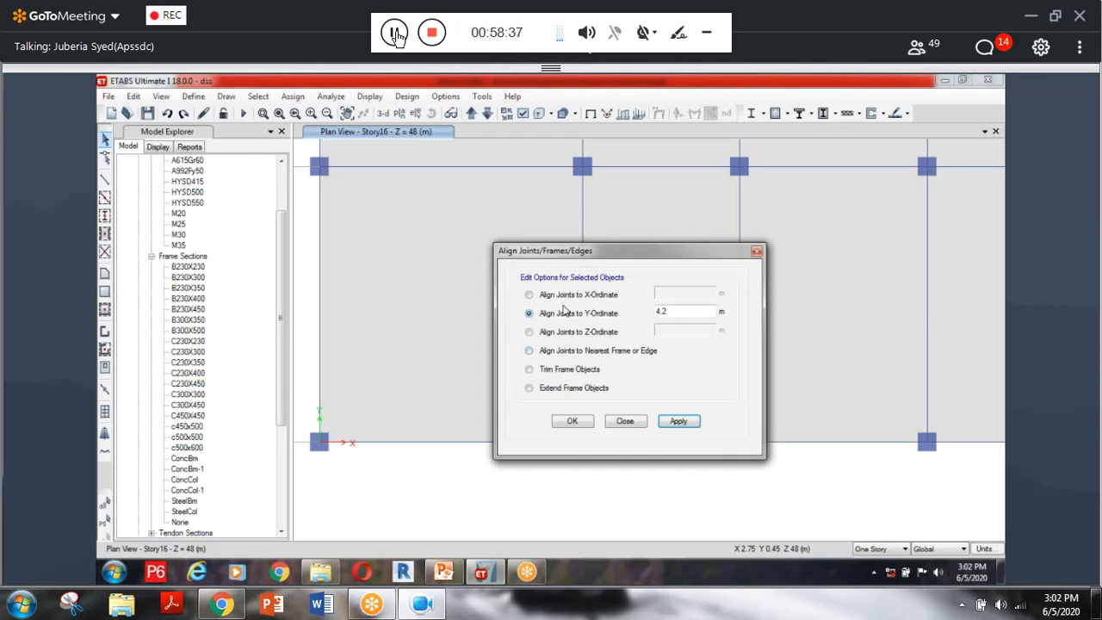
{"action": "left_click_drag", "start_coordinate": [564, 250], "coordinate": [418, 149]}
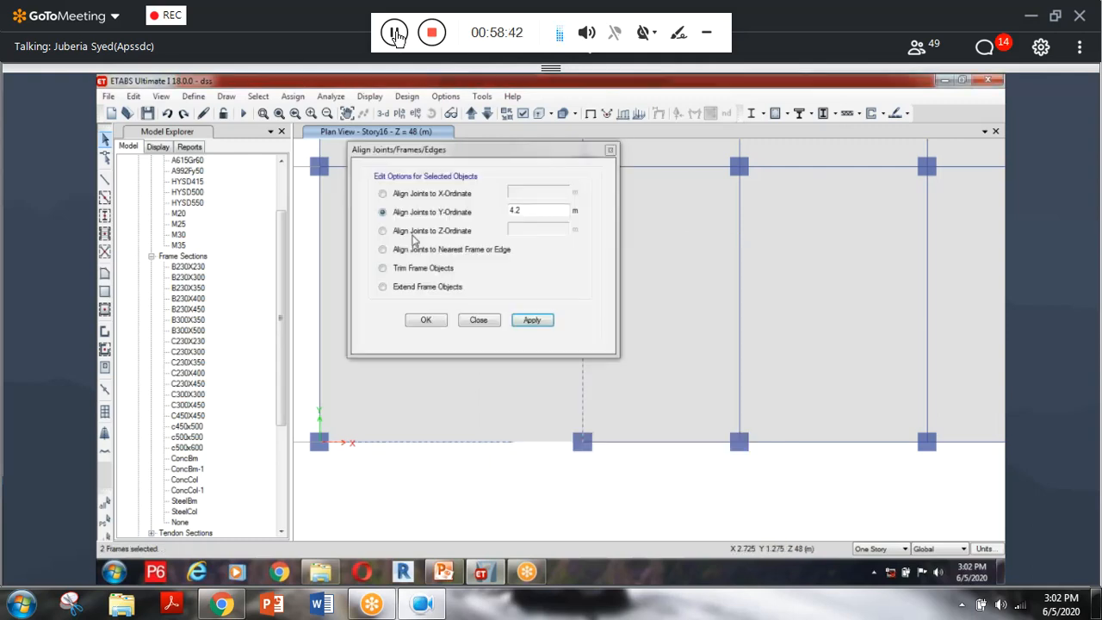
{"action": "left_click", "coordinate": [412, 236]}
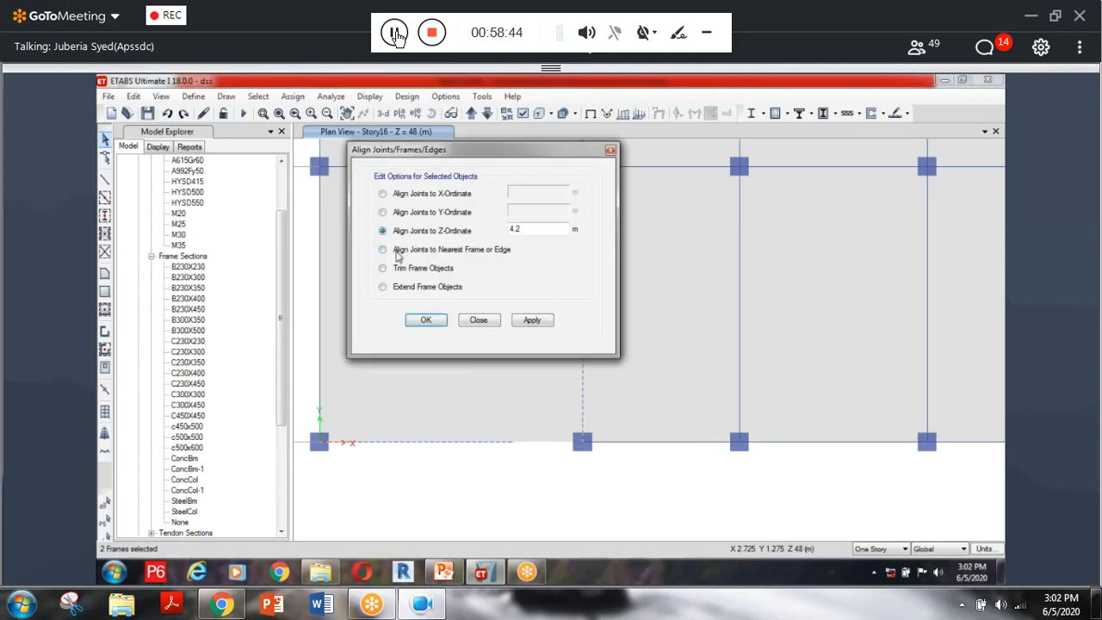
{"action": "left_click", "coordinate": [398, 252]}
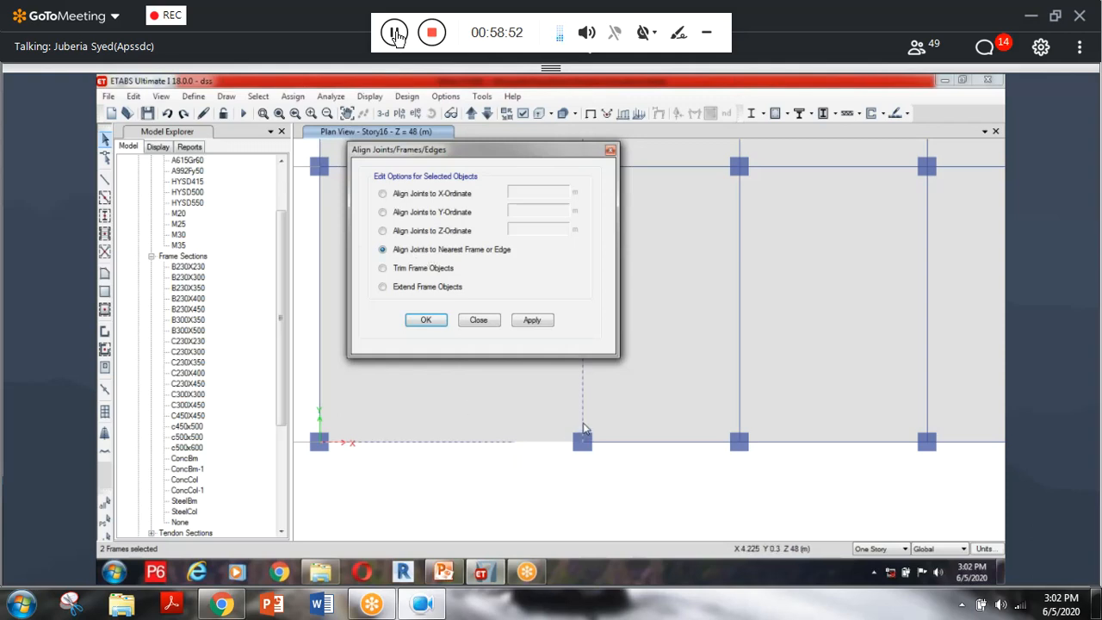
{"action": "left_click", "coordinate": [512, 441]}
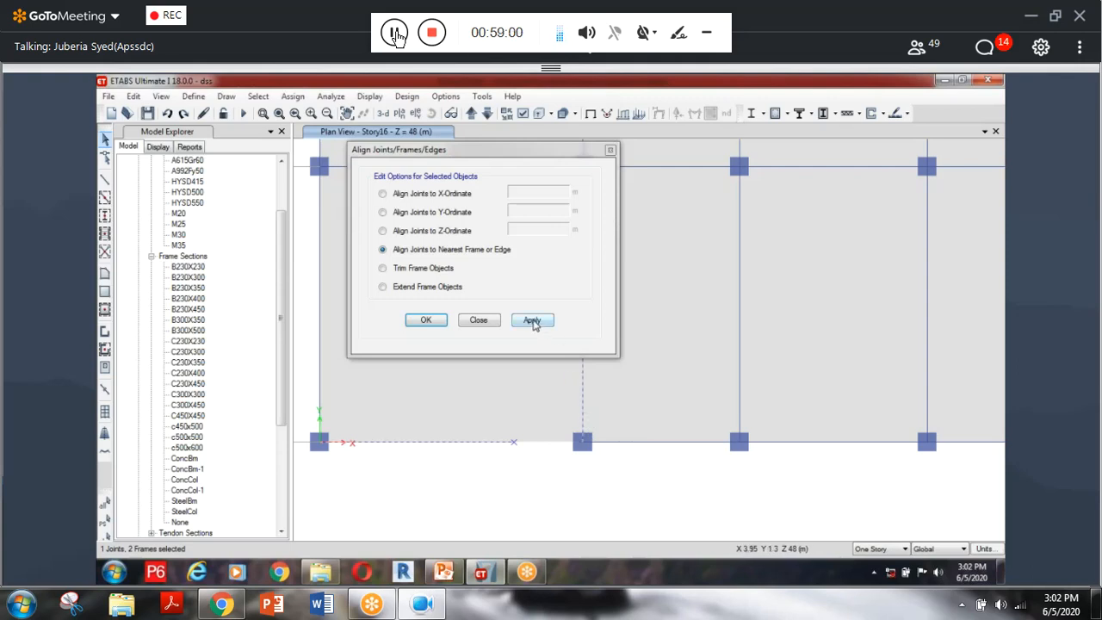
{"action": "left_click", "coordinate": [532, 320]}
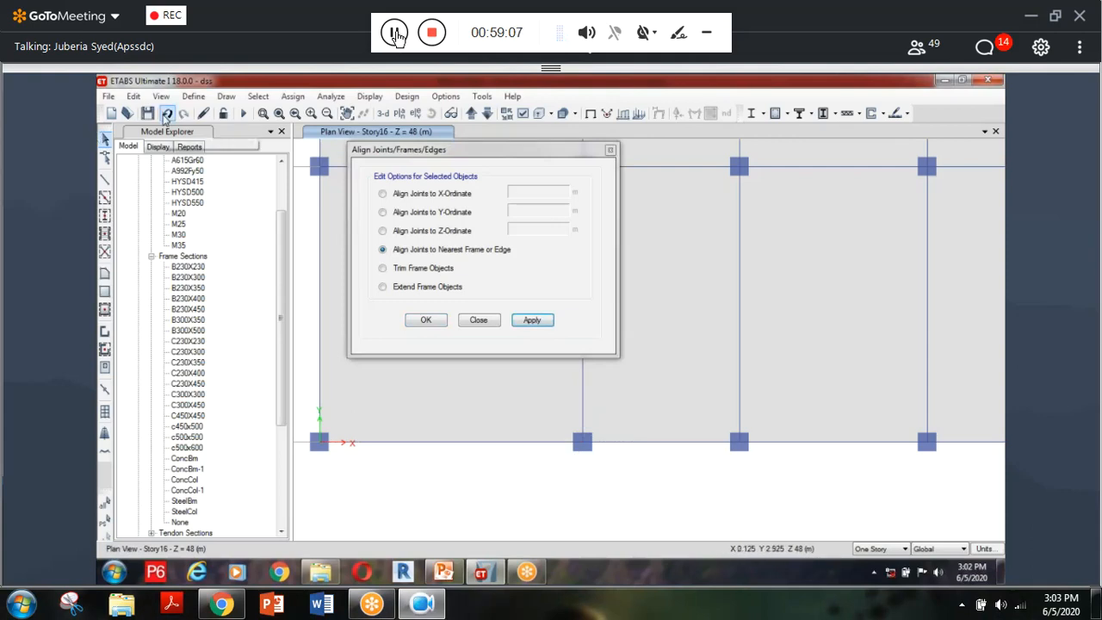
Draw a straight ConcCol frame about 1.8 m long, crossing the first grid line 1 beam perpendicularly near its middle.
{"action": "left_click", "coordinate": [104, 178]}
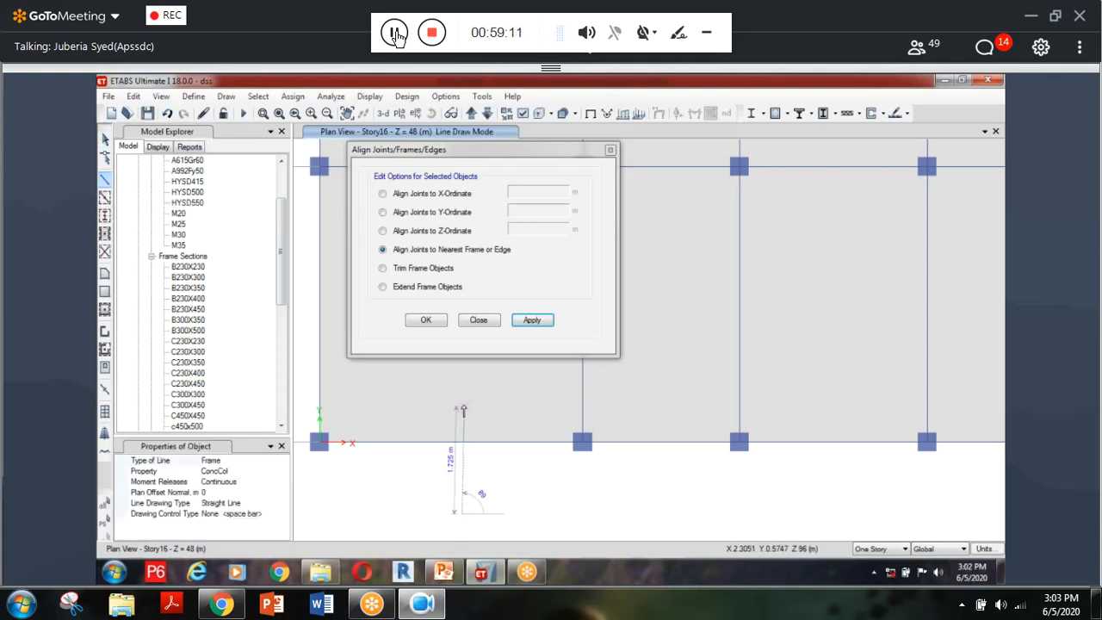
{"action": "left_click", "coordinate": [463, 408]}
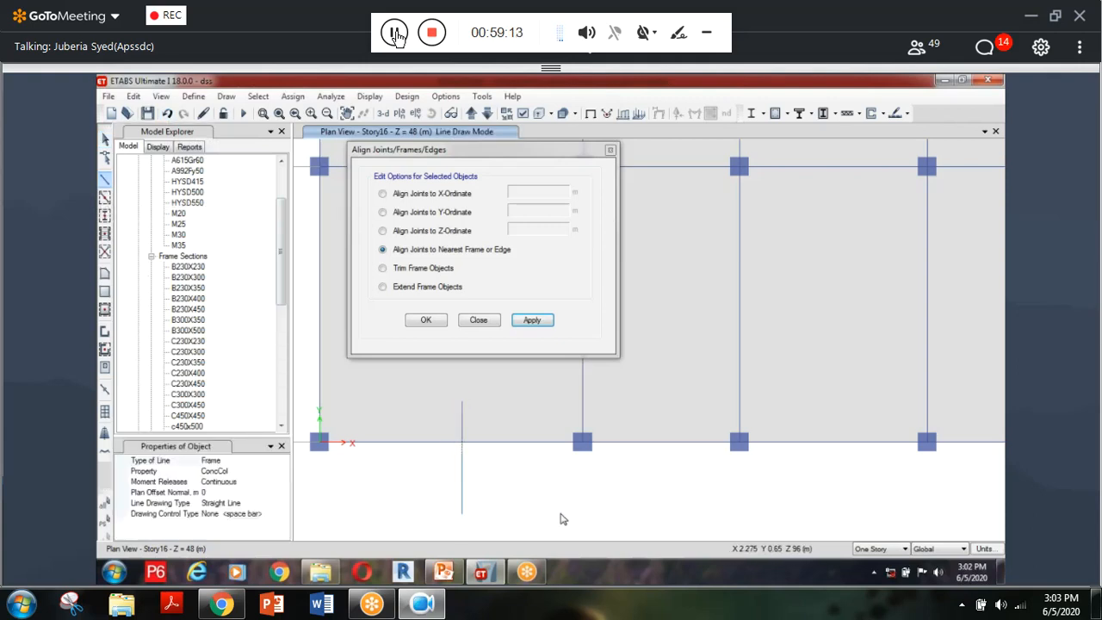
{"action": "key", "text": "Escape"}
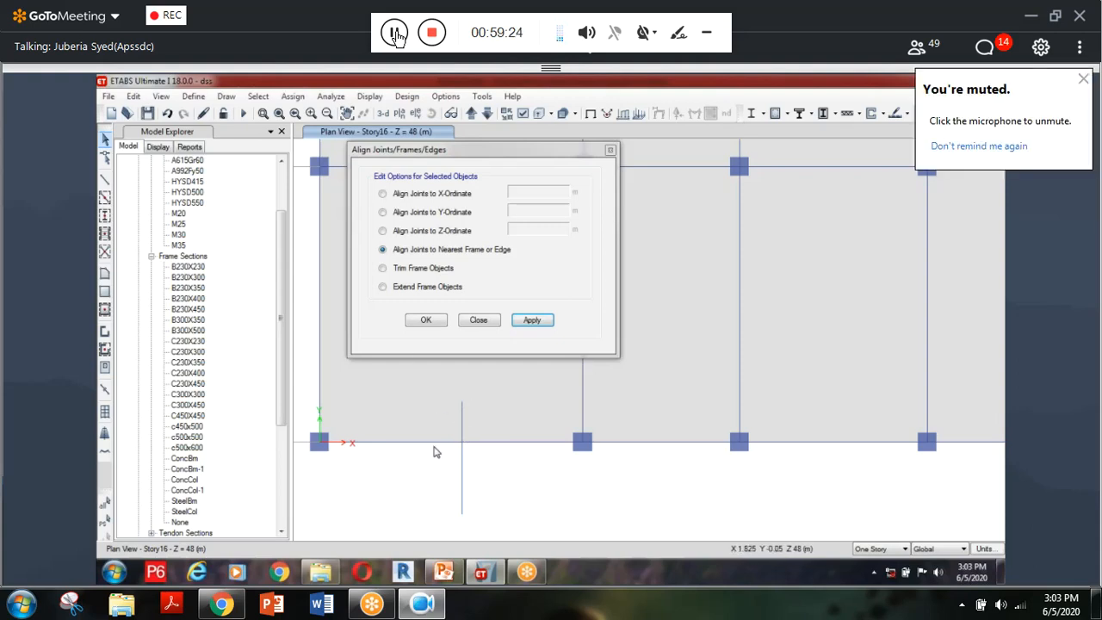
Trim the crossing frame at the grid line 1 beam, using both frames and the crossing frame's inner end joint.
{"action": "left_click", "coordinate": [438, 444]}
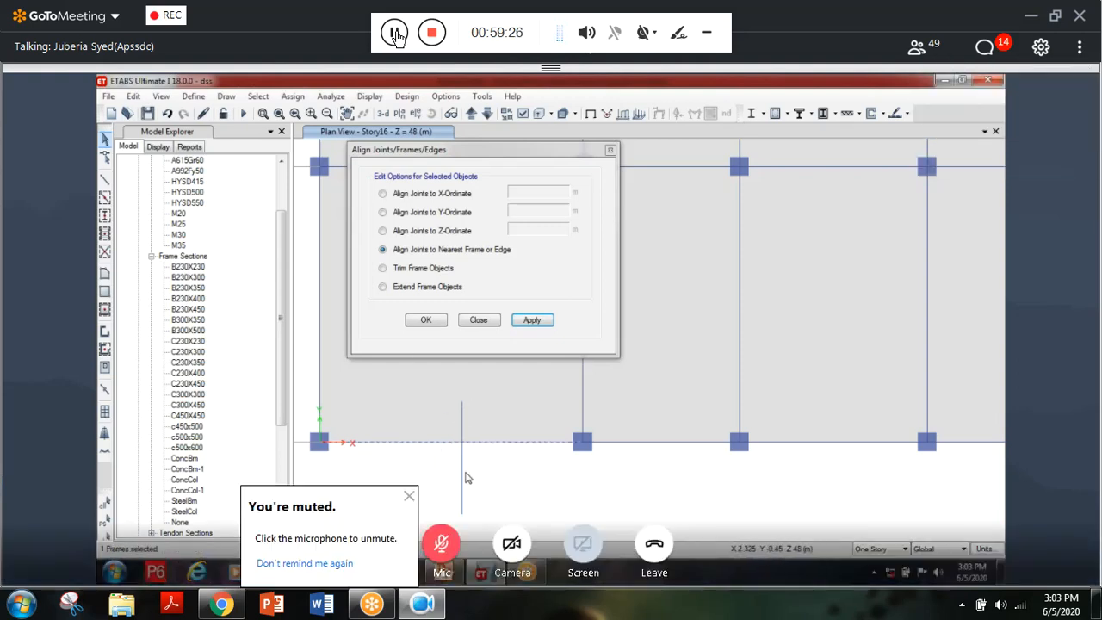
{"action": "left_click", "coordinate": [462, 482]}
{"action": "left_click_drag", "start_coordinate": [447, 393], "coordinate": [480, 421]}
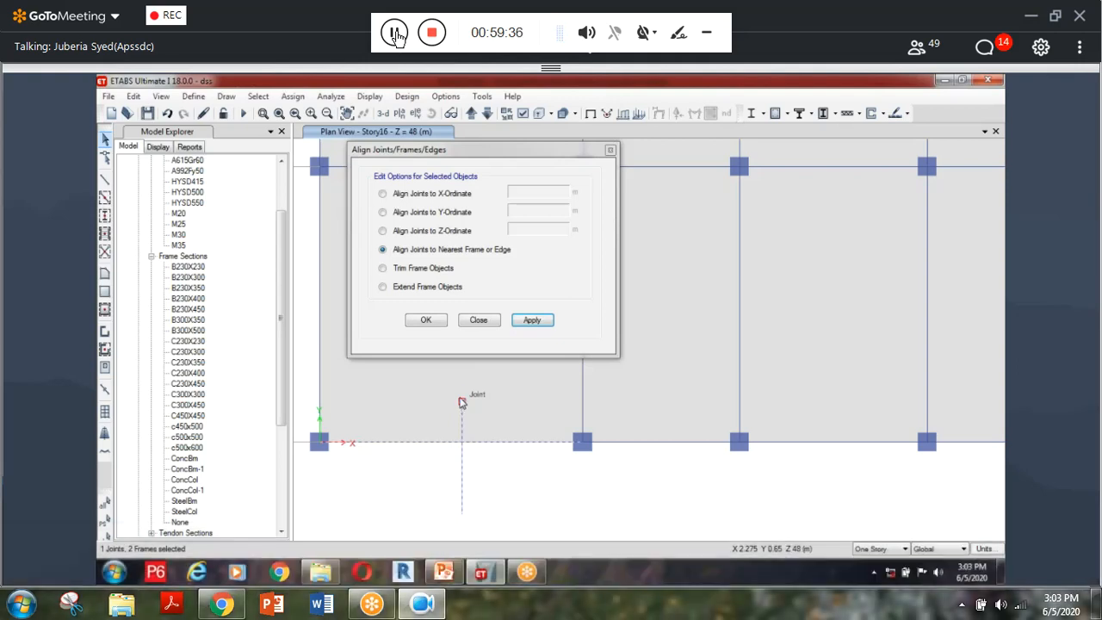
{"action": "left_click", "coordinate": [401, 269]}
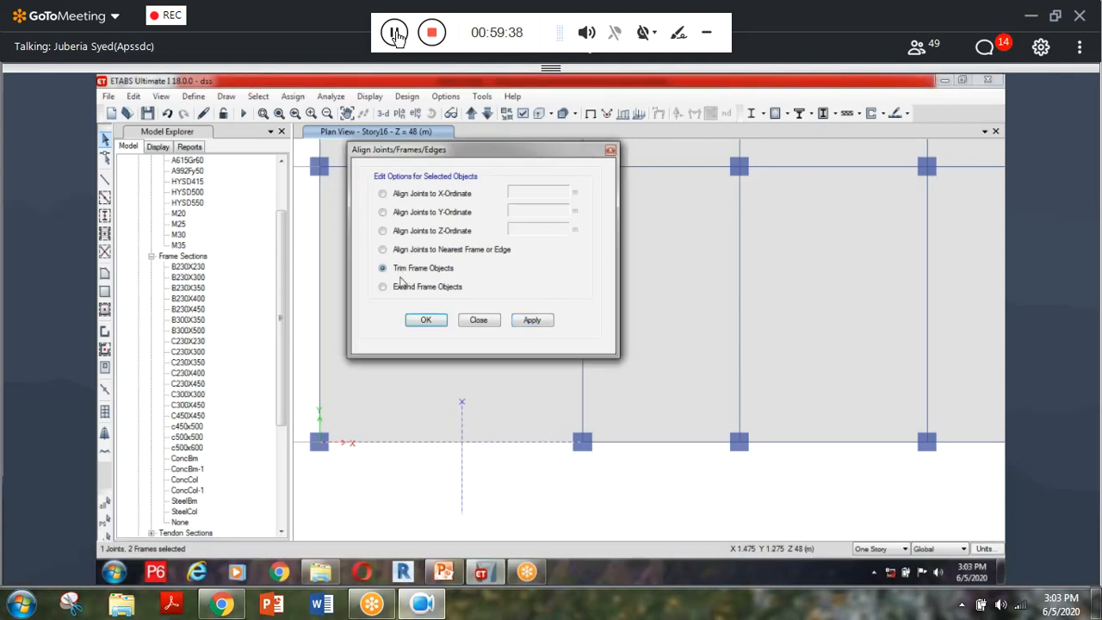
{"action": "left_click", "coordinate": [539, 320]}
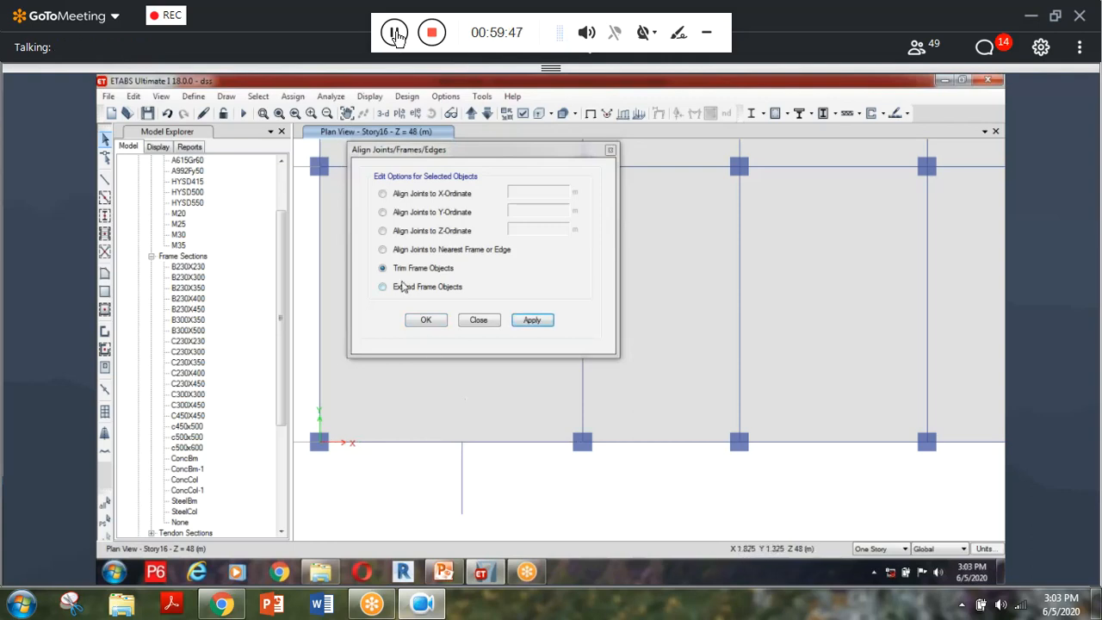
Extend the trimmed frame from its joint on the grid line 1 beam to the beam on grid line 2.
{"action": "left_click", "coordinate": [104, 179]}
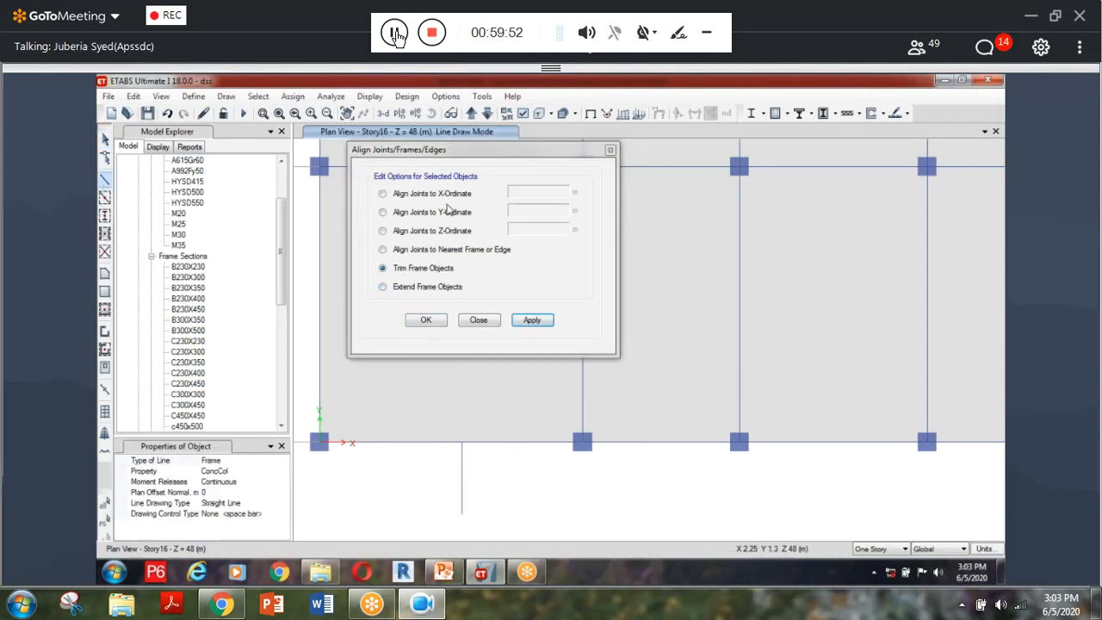
{"action": "key", "text": "Escape"}
{"action": "left_click", "coordinate": [510, 154]}
{"action": "left_click_drag", "start_coordinate": [515, 160], "coordinate": [640, 134]}
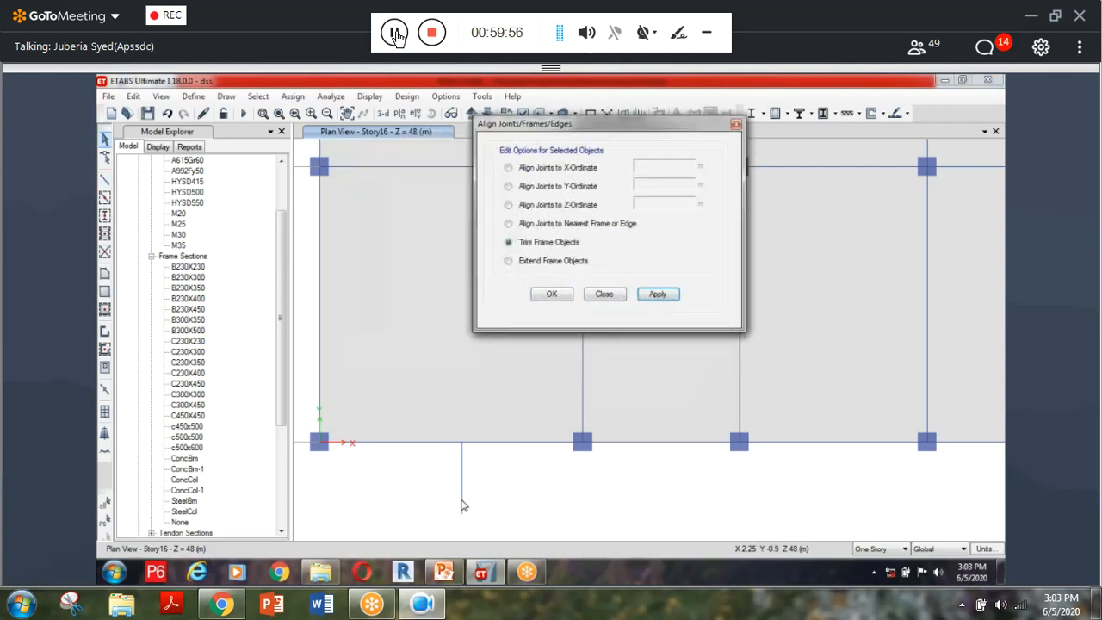
{"action": "left_click", "coordinate": [462, 505]}
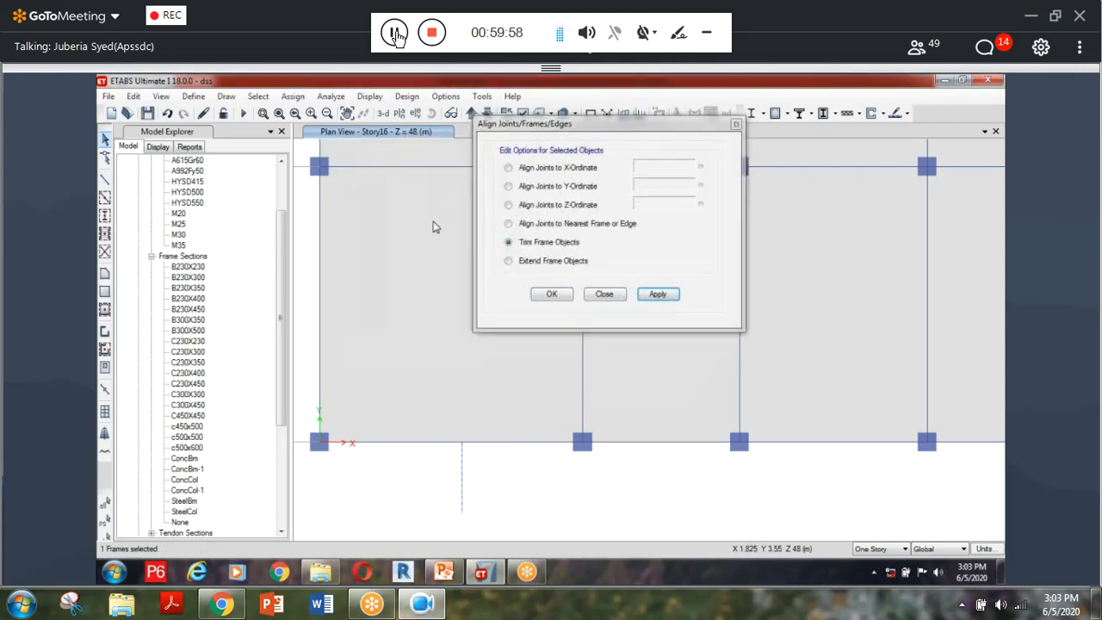
{"action": "middle_click_drag", "start_coordinate": [435, 226], "coordinate": [429, 293]}
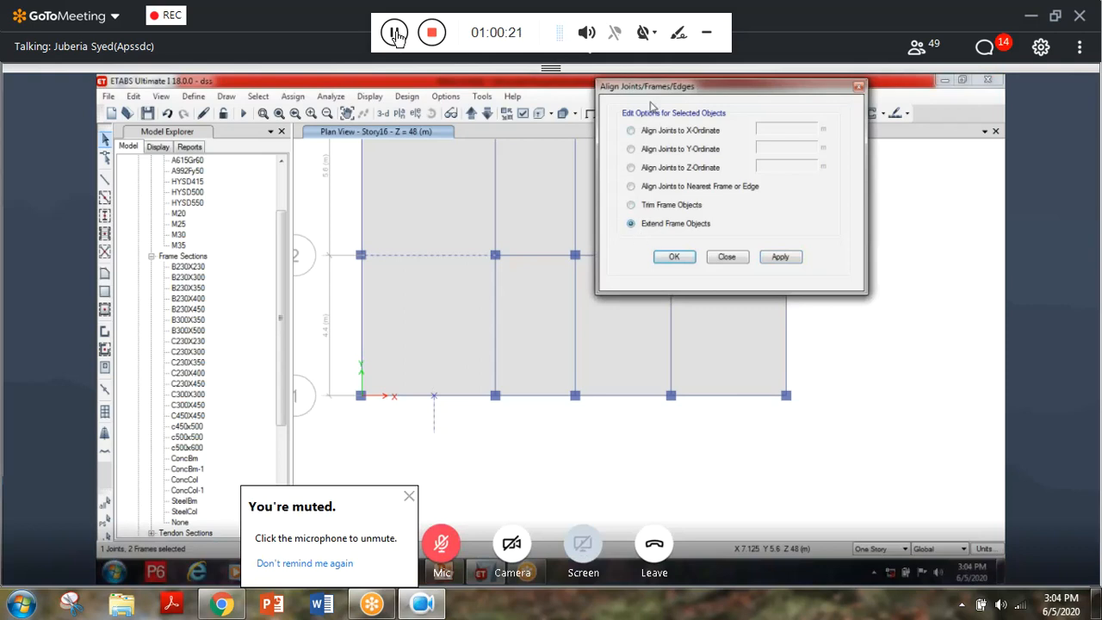
{"action": "left_click_drag", "start_coordinate": [652, 101], "coordinate": [611, 112]}
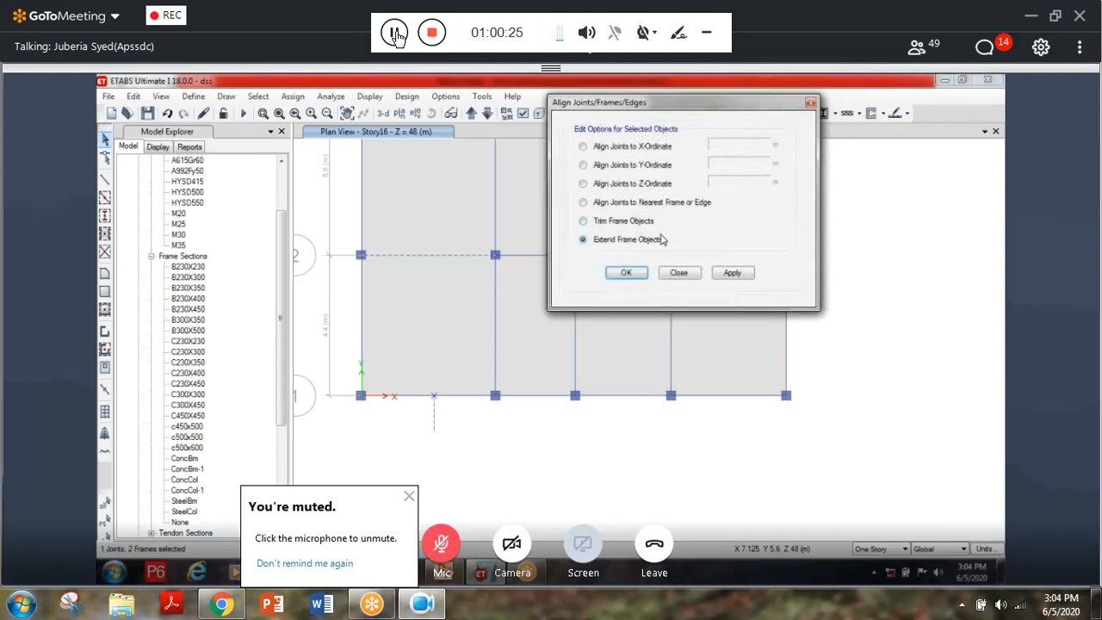
{"action": "left_click", "coordinate": [731, 273]}
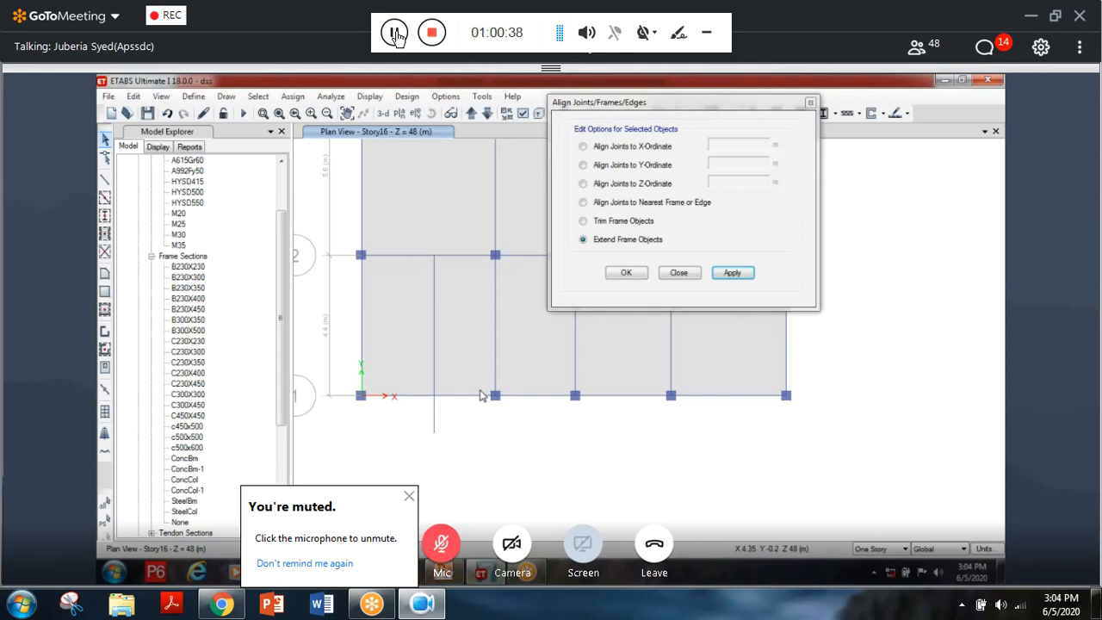
Try to extend the long frame between grid lines 1 and 2, using its overhanging end joint and the grid line 1 beam.
{"action": "left_click", "coordinate": [434, 378]}
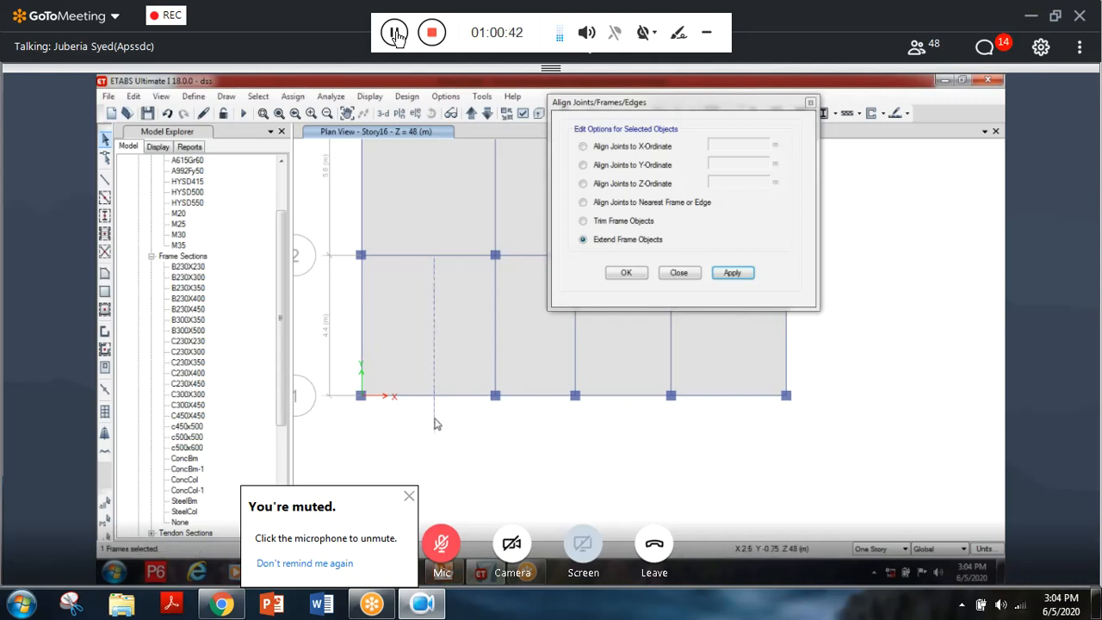
{"action": "left_click", "coordinate": [474, 398]}
{"action": "left_click_drag", "start_coordinate": [405, 422], "coordinate": [470, 470]}
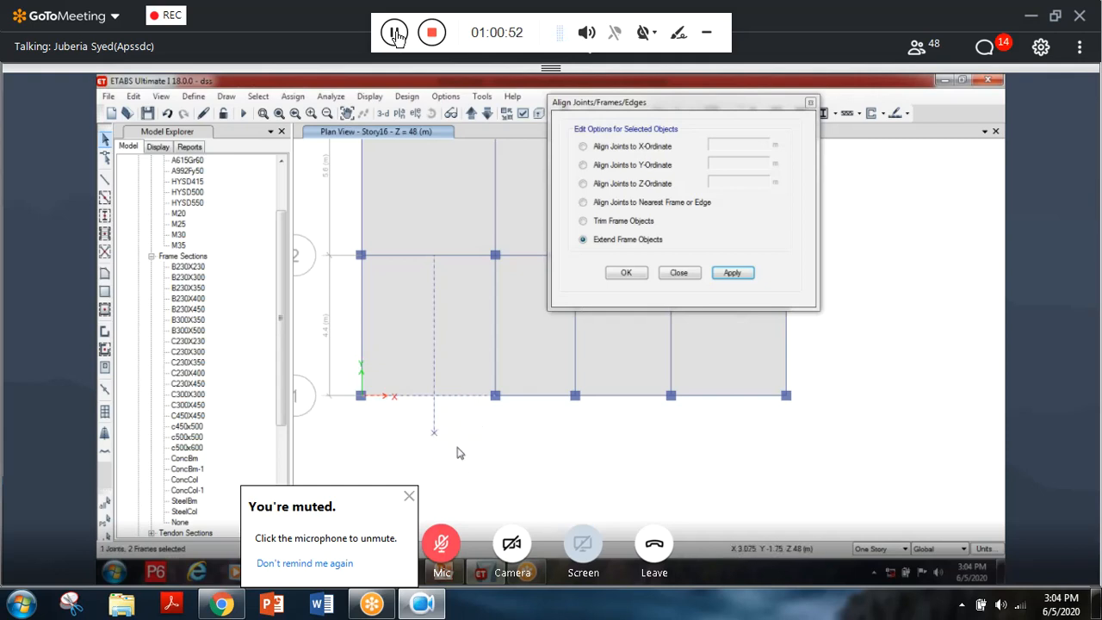
{"action": "left_click", "coordinate": [737, 276]}
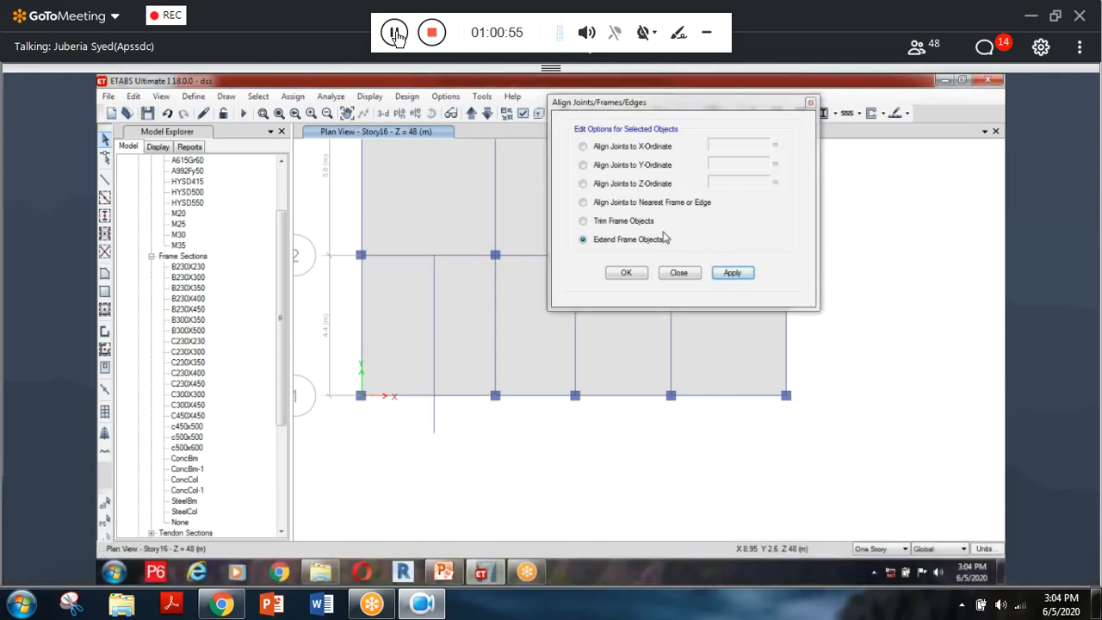
Trim the frame's overhang at the grid line 1 beam, using both frames and the overhanging end joint.
{"action": "left_click", "coordinate": [584, 221]}
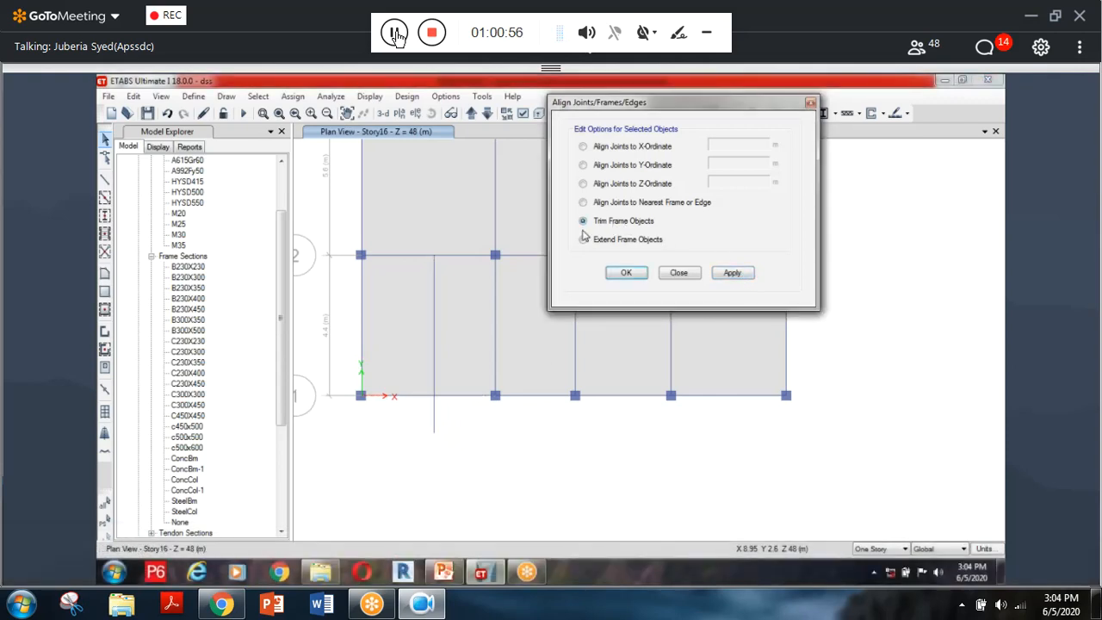
{"action": "left_click", "coordinate": [434, 353]}
{"action": "left_click", "coordinate": [457, 395]}
{"action": "left_click", "coordinate": [434, 431]}
{"action": "left_click", "coordinate": [732, 272]}
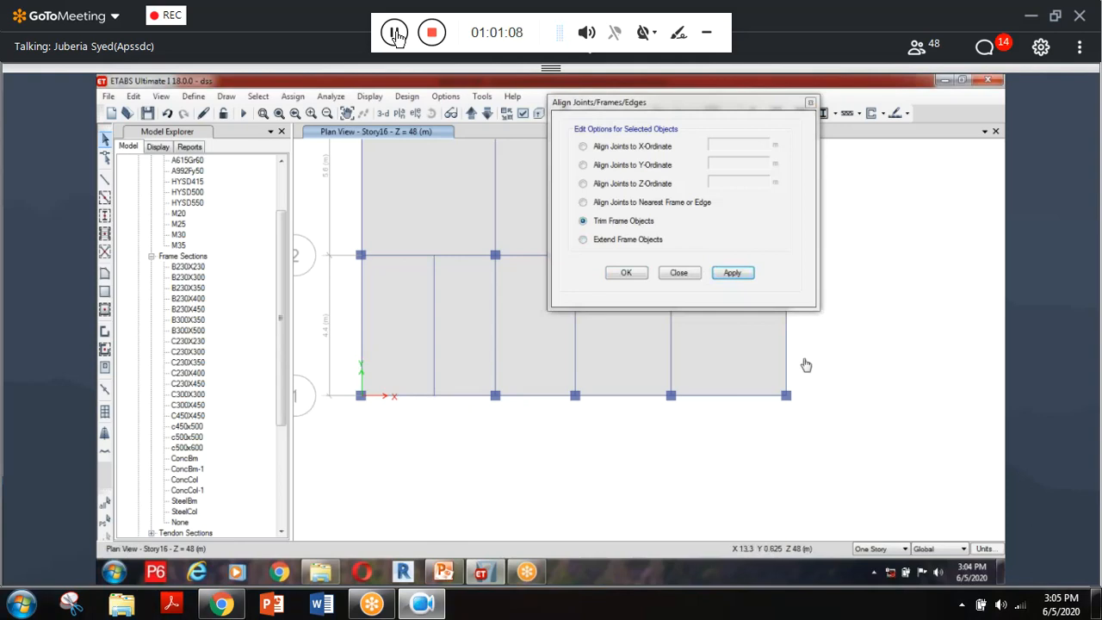
{"action": "left_click", "coordinate": [614, 276]}
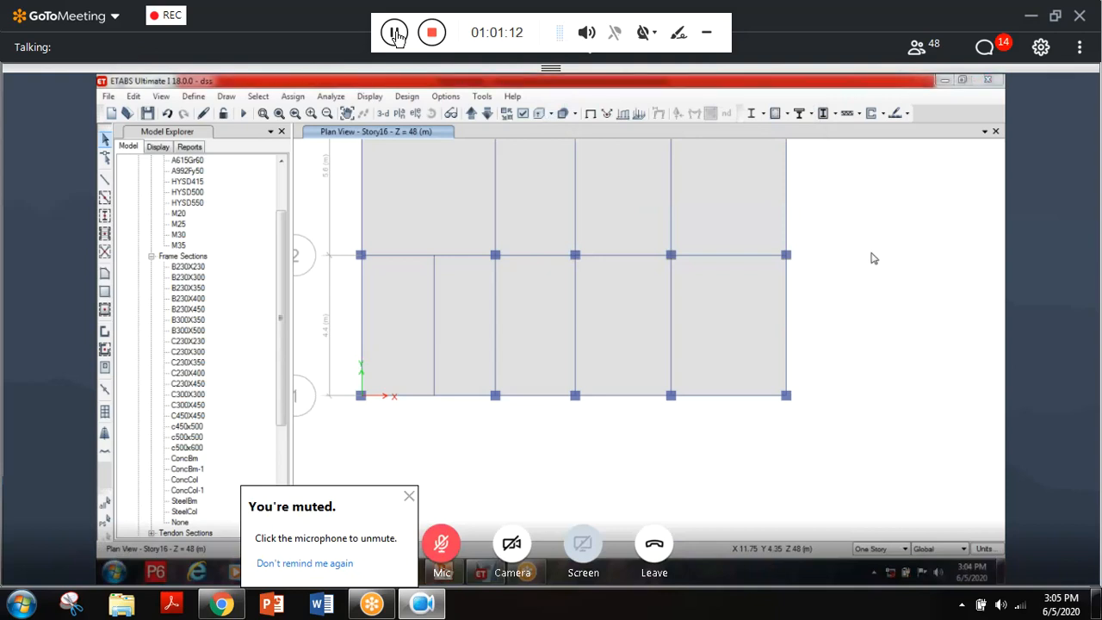
{"action": "left_click", "coordinate": [134, 96]}
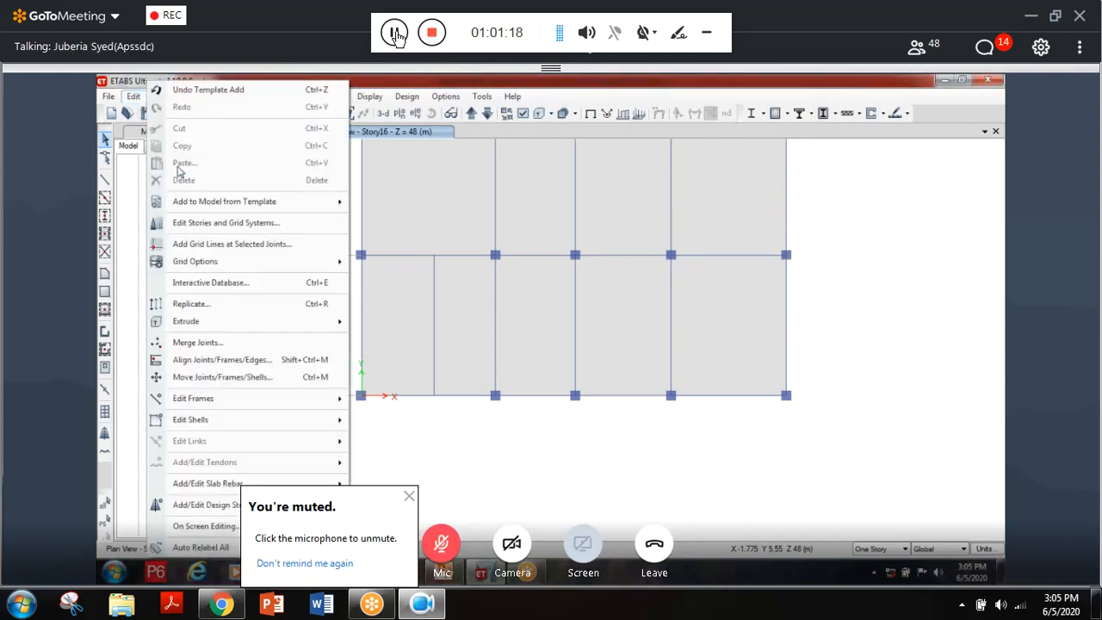
{"action": "left_click", "coordinate": [561, 488]}
{"action": "middle_click_drag", "start_coordinate": [566, 488], "coordinate": [540, 467]}
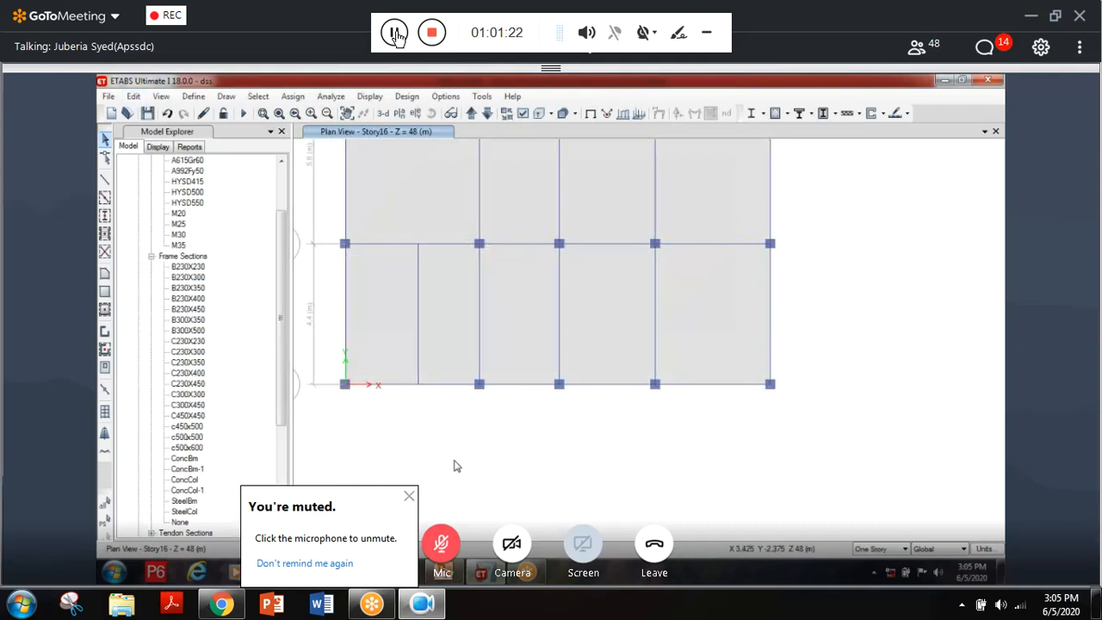
Draw a straight ConcCol frame parallel to the Y axis outside grid line 1, ending at X 4.625, Y -5.4.
{"action": "left_click", "coordinate": [104, 180]}
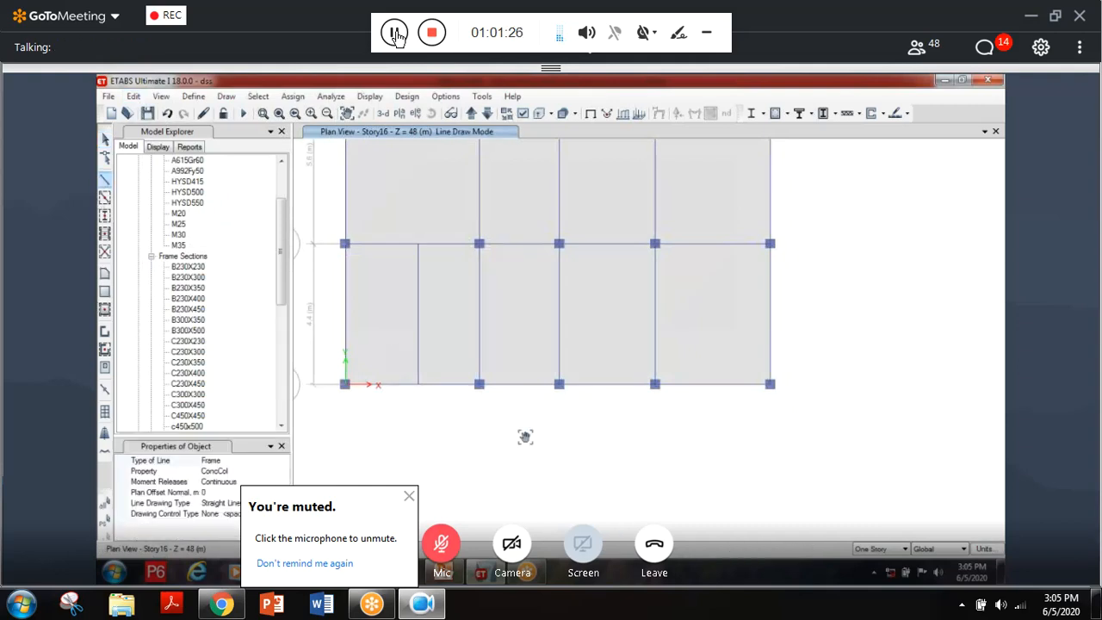
{"action": "middle_click_drag", "start_coordinate": [525, 437], "coordinate": [505, 319]}
{"action": "left_click", "coordinate": [473, 307]}
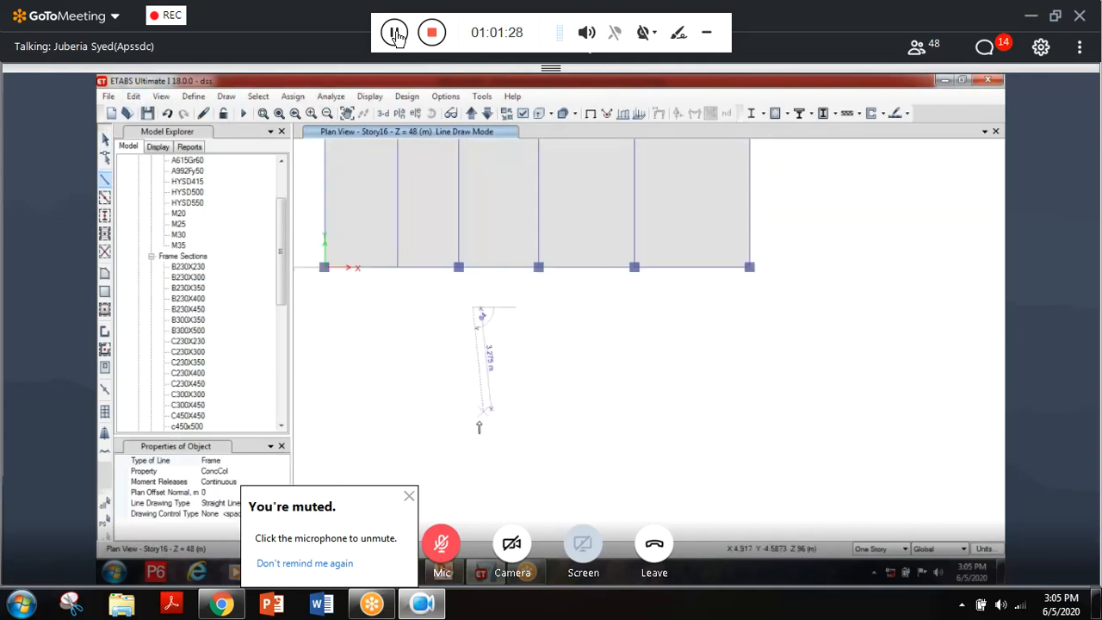
{"action": "double_click", "coordinate": [472, 441]}
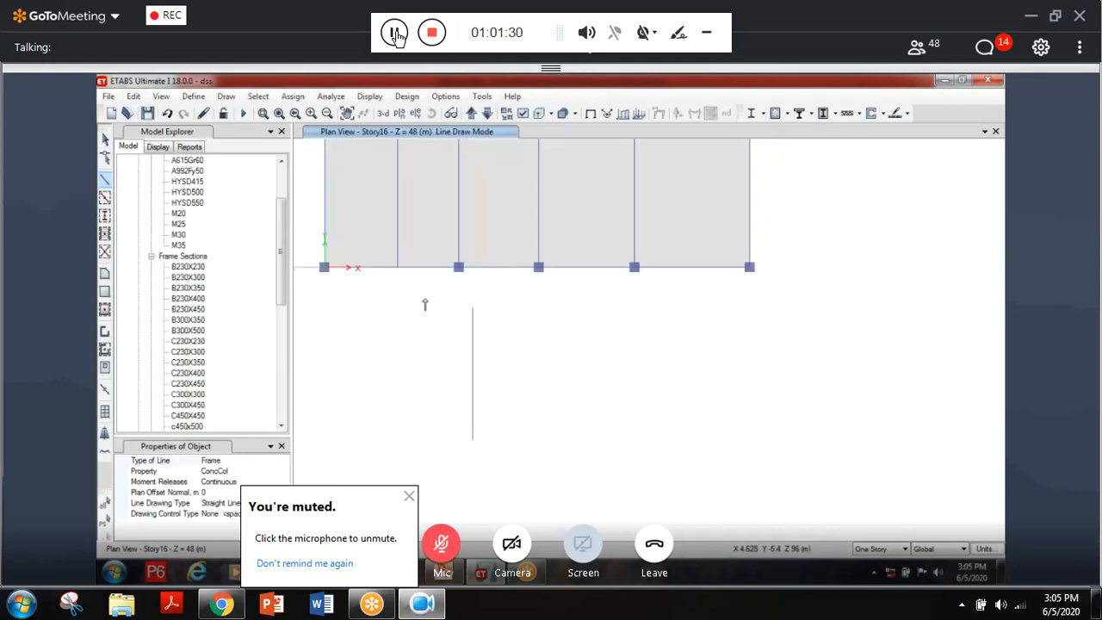
{"action": "key", "text": "Escape"}
Set up a radial extrusion of the new frame to shells, rotating about its outer end joint at X 4.625, Y -5.4.
{"action": "left_click", "coordinate": [472, 413]}
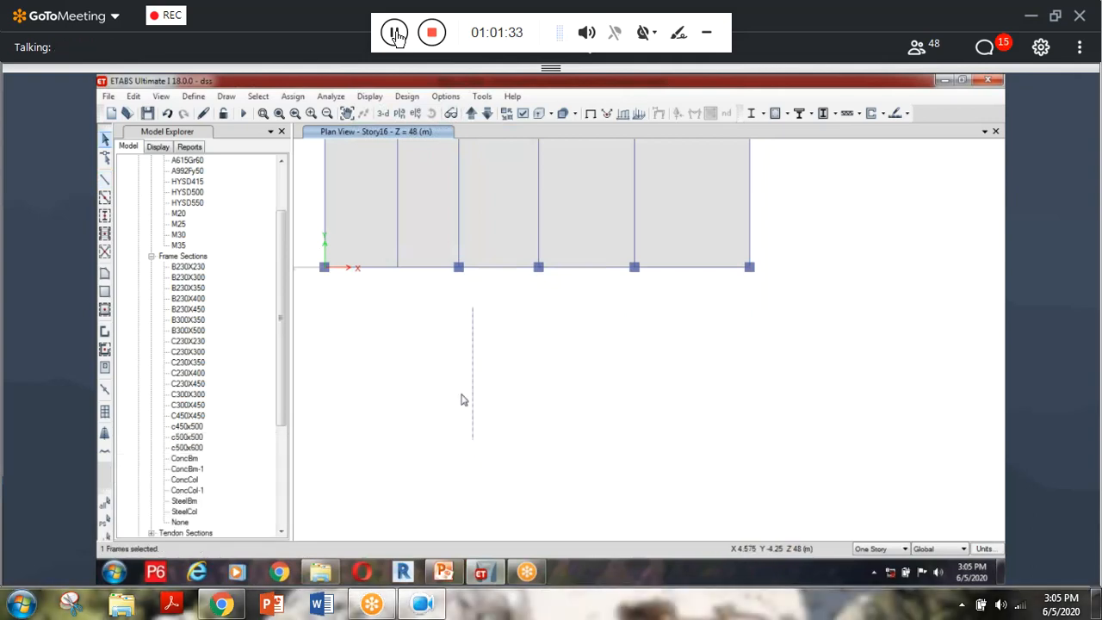
{"action": "left_click", "coordinate": [134, 96]}
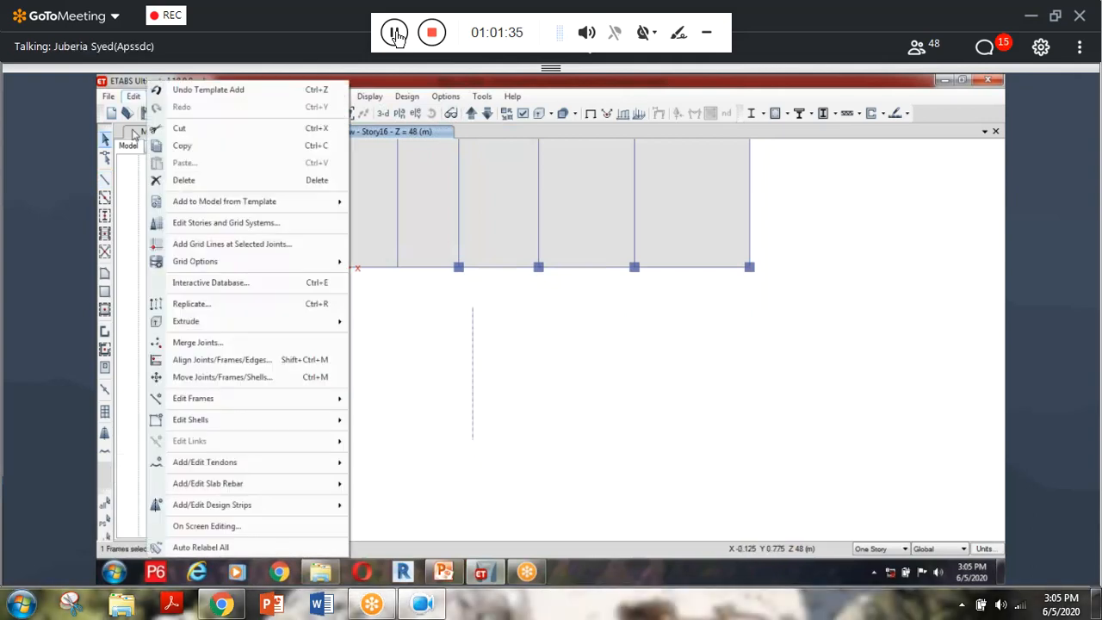
{"action": "mouse_move", "coordinate": [237, 325]}
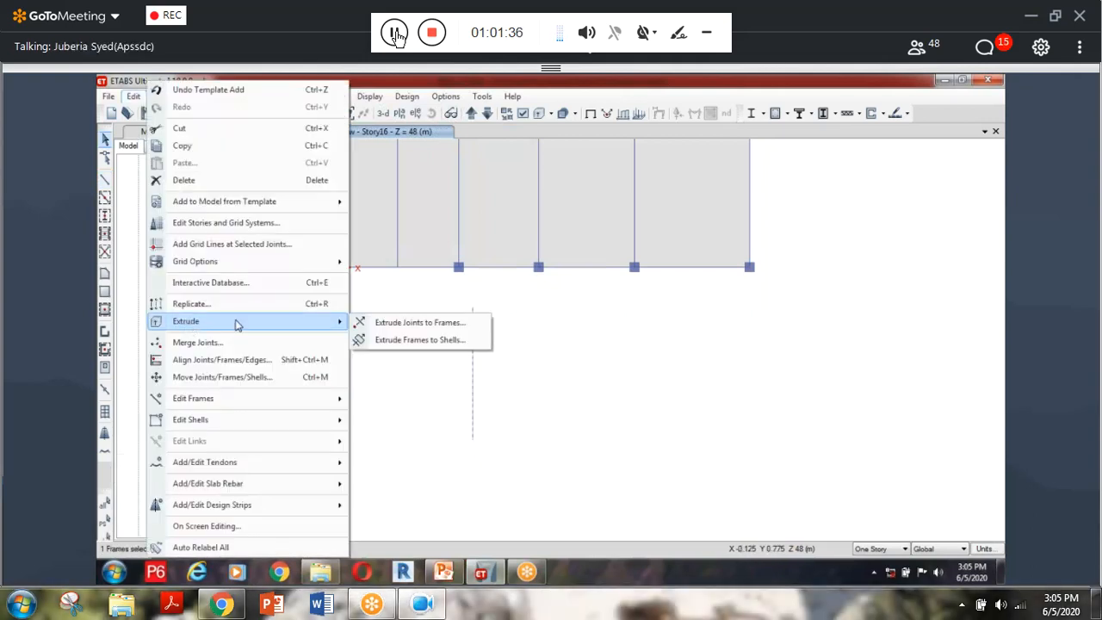
{"action": "left_click", "coordinate": [396, 340]}
{"action": "left_click_drag", "start_coordinate": [510, 199], "coordinate": [200, 169]}
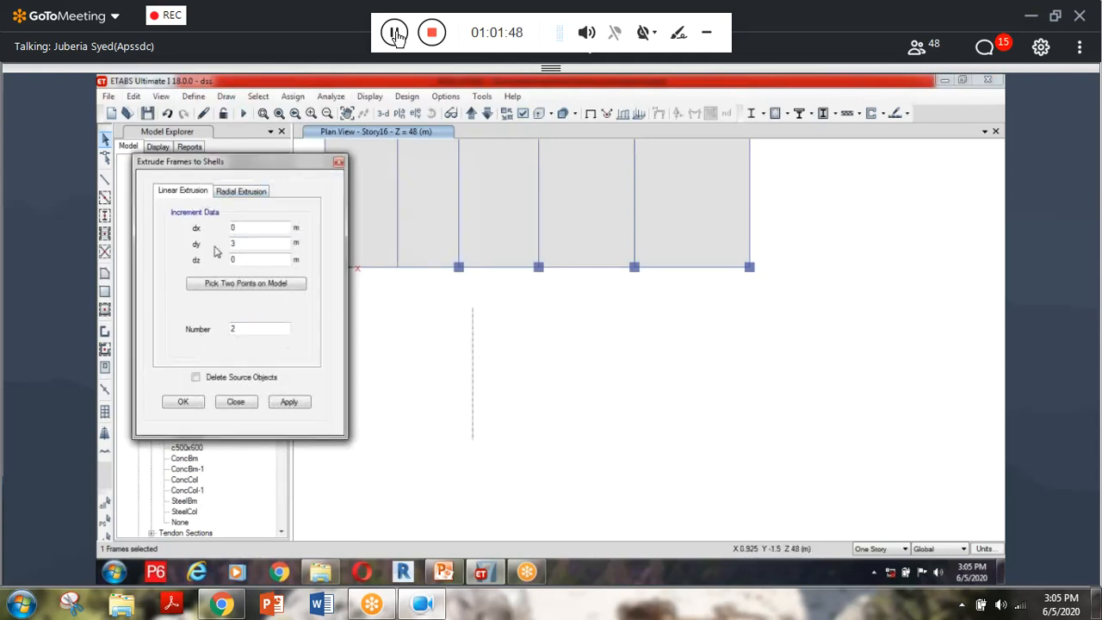
{"action": "left_click", "coordinate": [243, 191]}
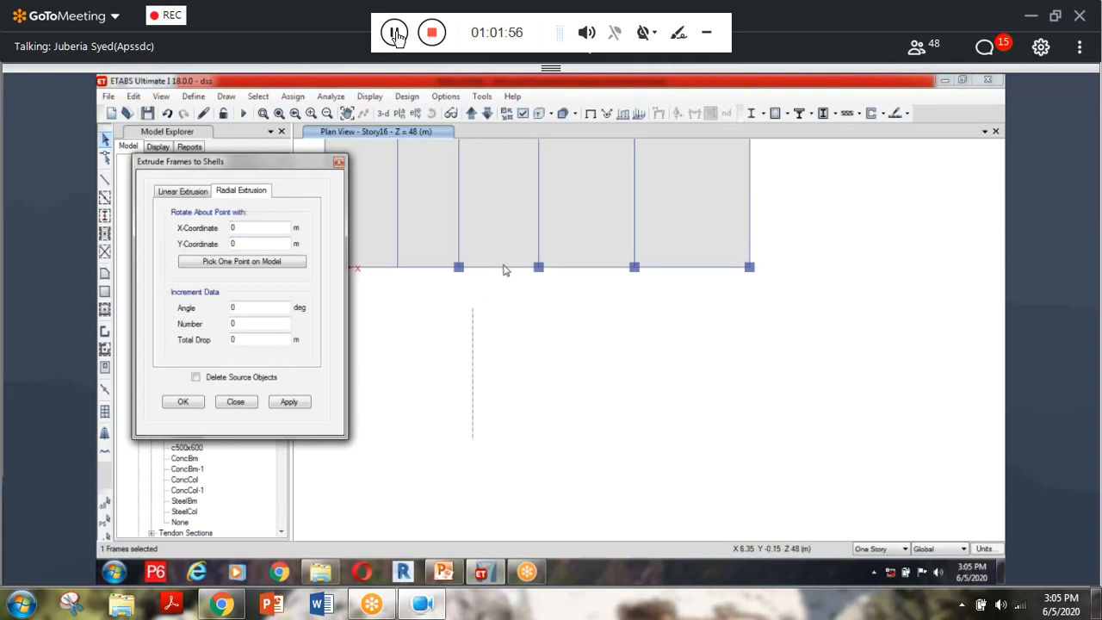
{"action": "left_click", "coordinate": [257, 265]}
{"action": "left_click", "coordinate": [456, 428]}
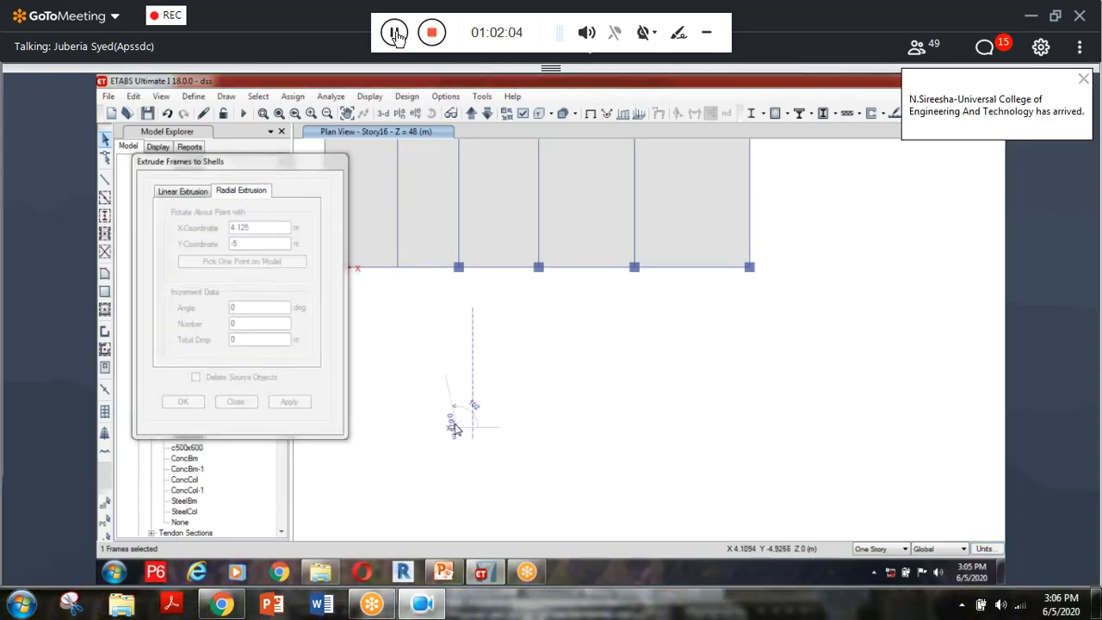
{"action": "left_click", "coordinate": [228, 266]}
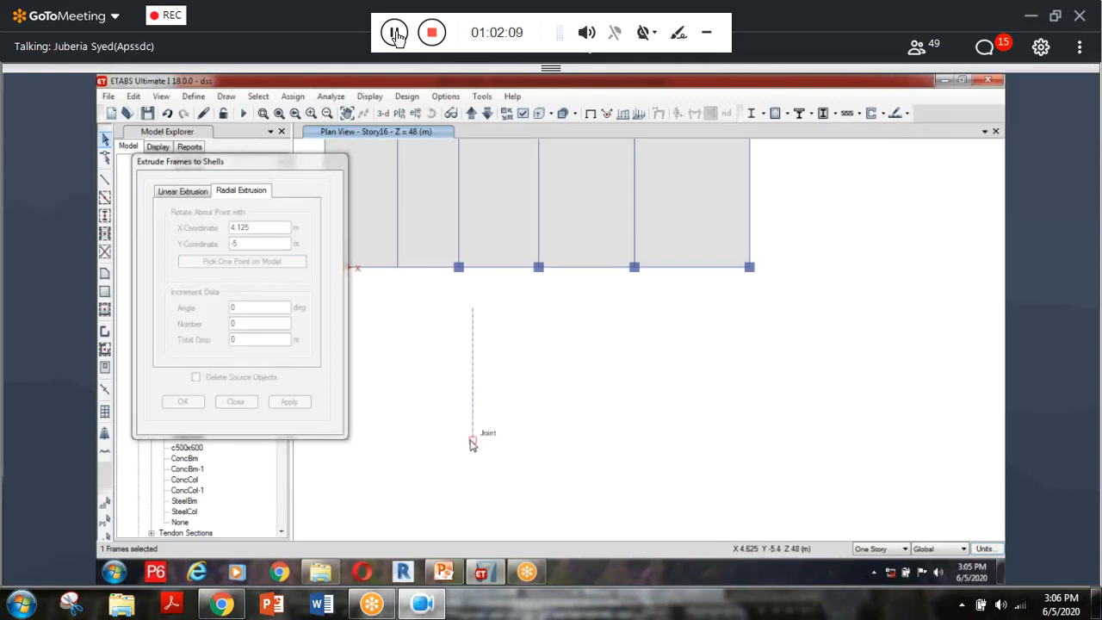
{"action": "left_click", "coordinate": [472, 443]}
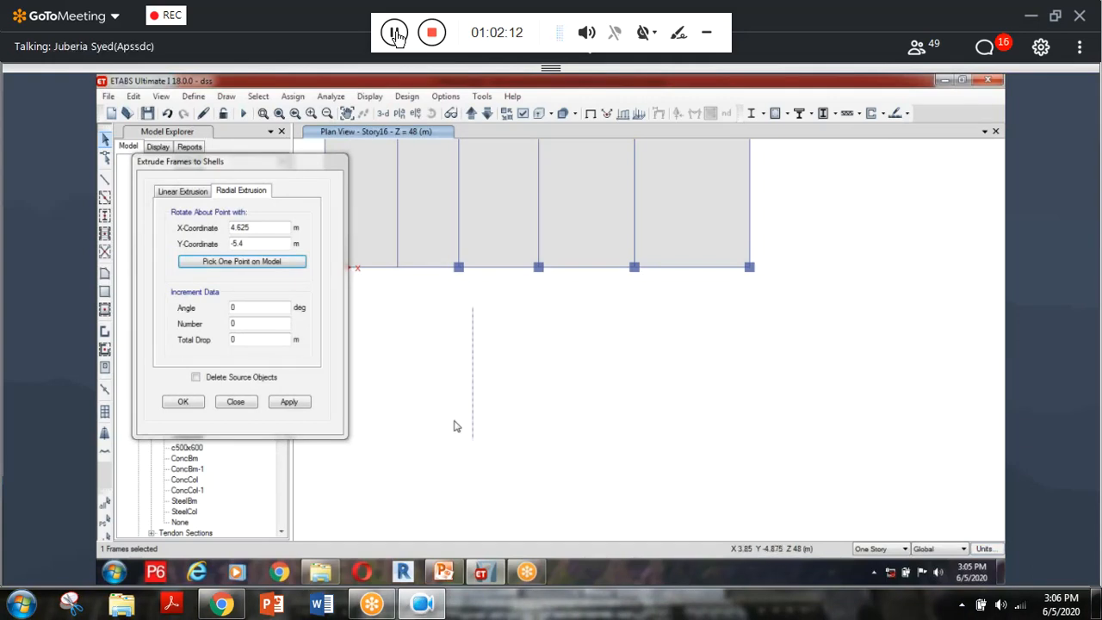
Try to extrude the frame radially into shells with an angle of -45 degrees and a number of 1.
{"action": "left_click", "coordinate": [232, 308]}
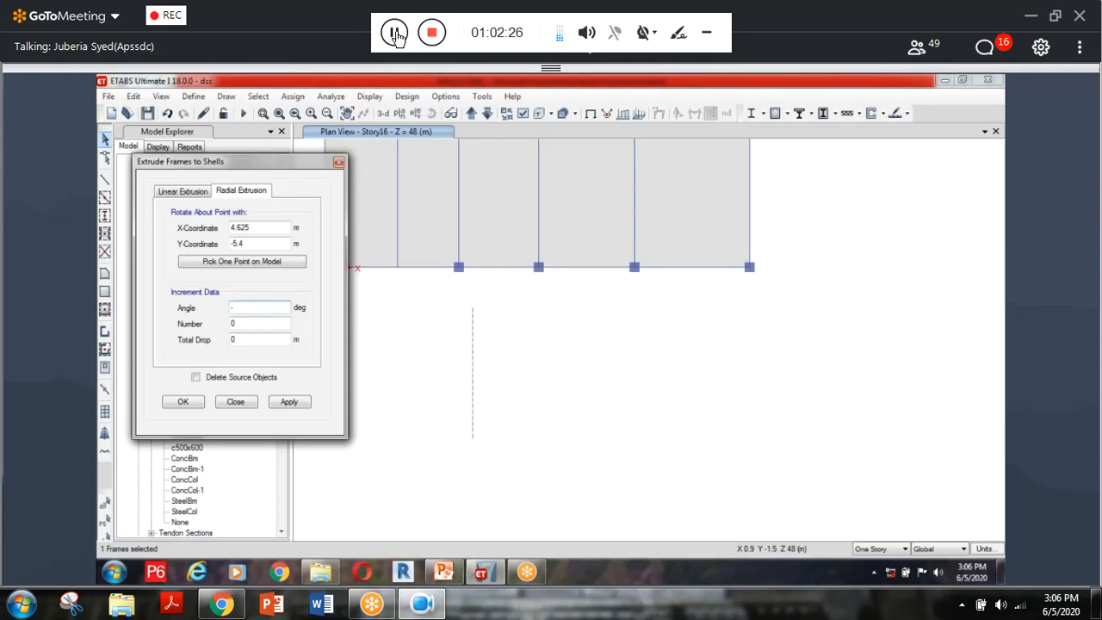
{"action": "double_click", "coordinate": [240, 324]}
{"action": "type", "text": "1"}
{"action": "left_click", "coordinate": [289, 401]}
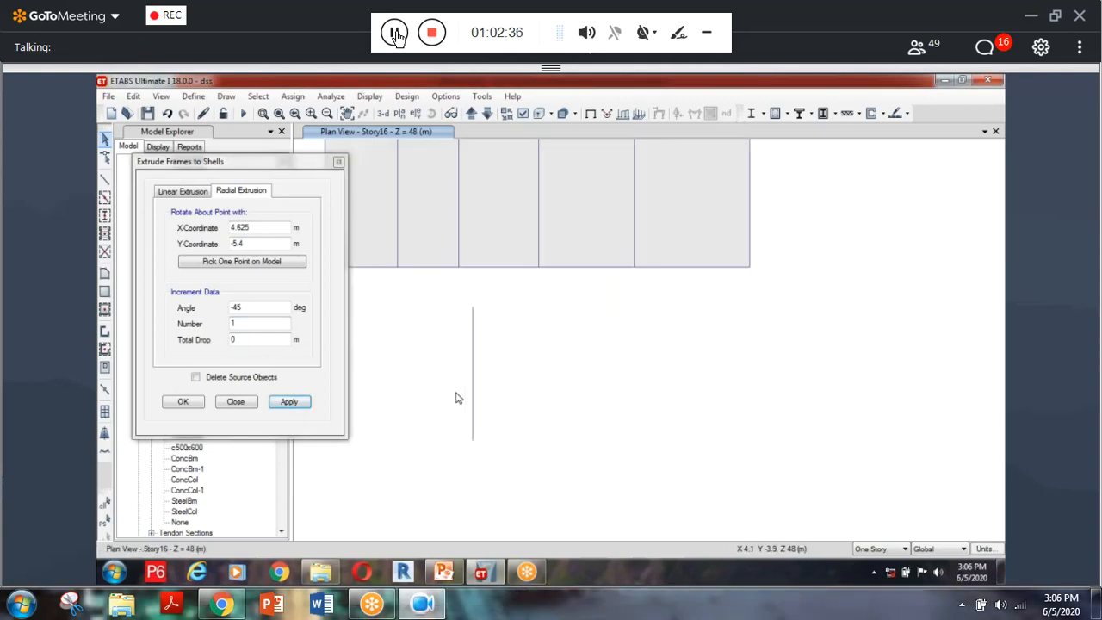
Reselect the frame, examine the model in the 3-D view, and return to the Story16 plan view.
{"action": "left_click", "coordinate": [472, 396]}
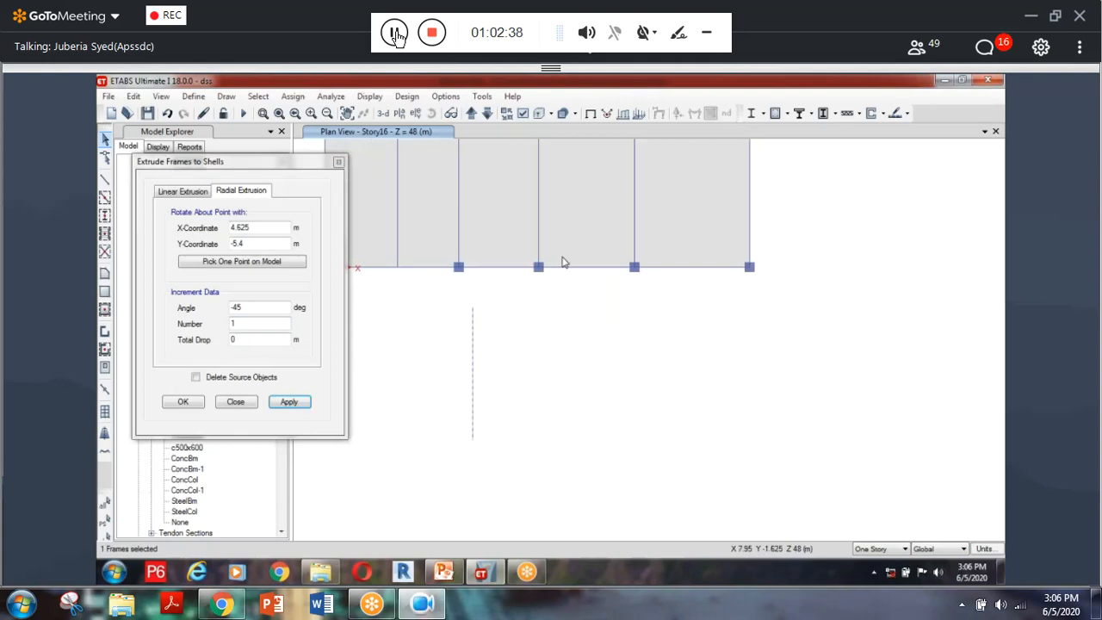
{"action": "left_click", "coordinate": [487, 115]}
{"action": "left_click", "coordinate": [488, 117]}
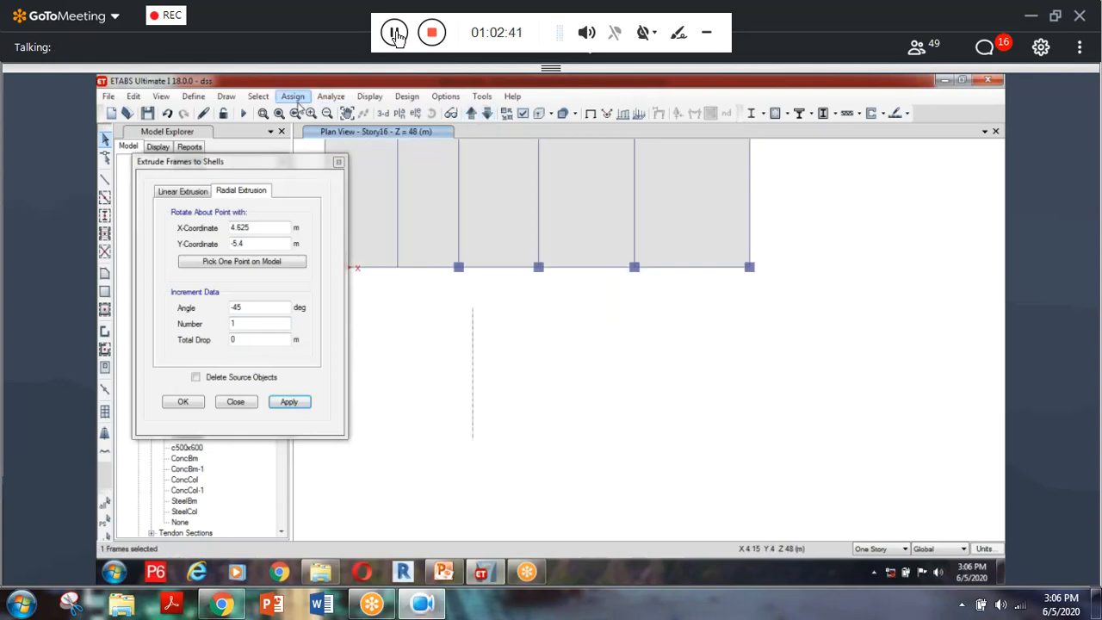
{"action": "left_click", "coordinate": [383, 114]}
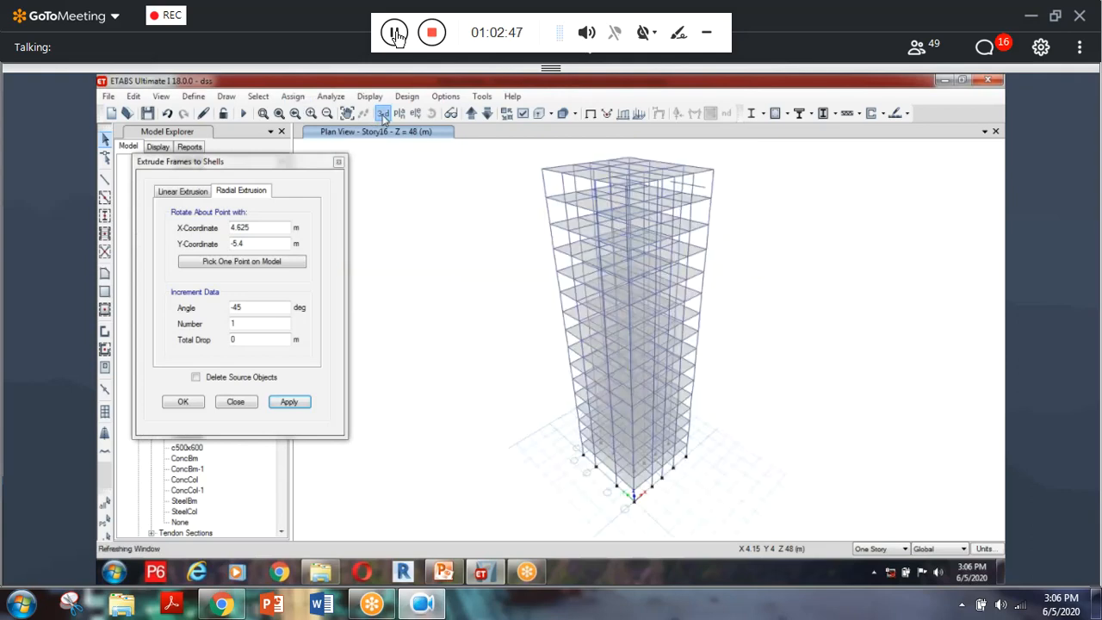
{"action": "middle_click_drag", "start_coordinate": [659, 212], "coordinate": [515, 233]}
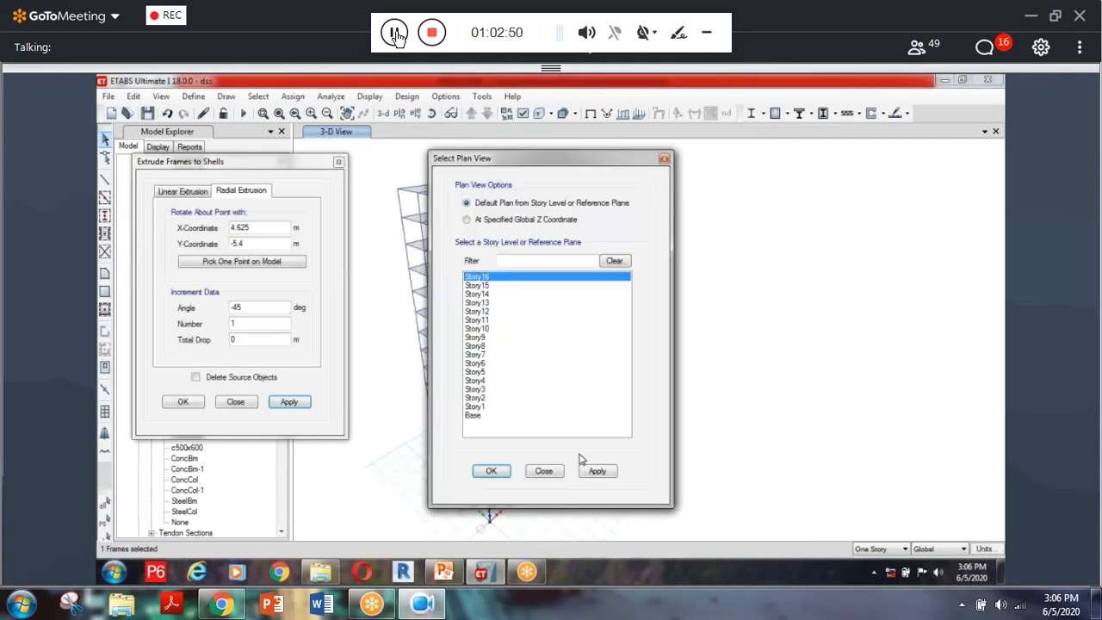
{"action": "left_click", "coordinate": [492, 470]}
{"action": "middle_click_drag", "start_coordinate": [519, 489], "coordinate": [432, 413]}
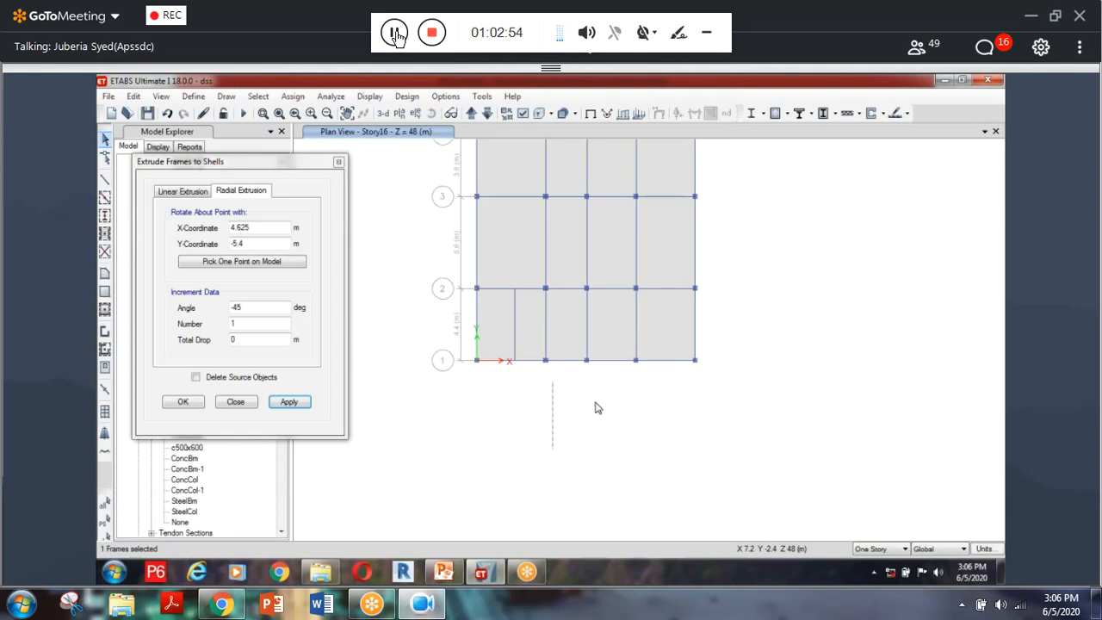
Repeat the radial extrusion about the frame's outer end joint with the angle set to 45 degrees.
{"action": "left_click", "coordinate": [229, 269]}
{"action": "left_click", "coordinate": [229, 269]}
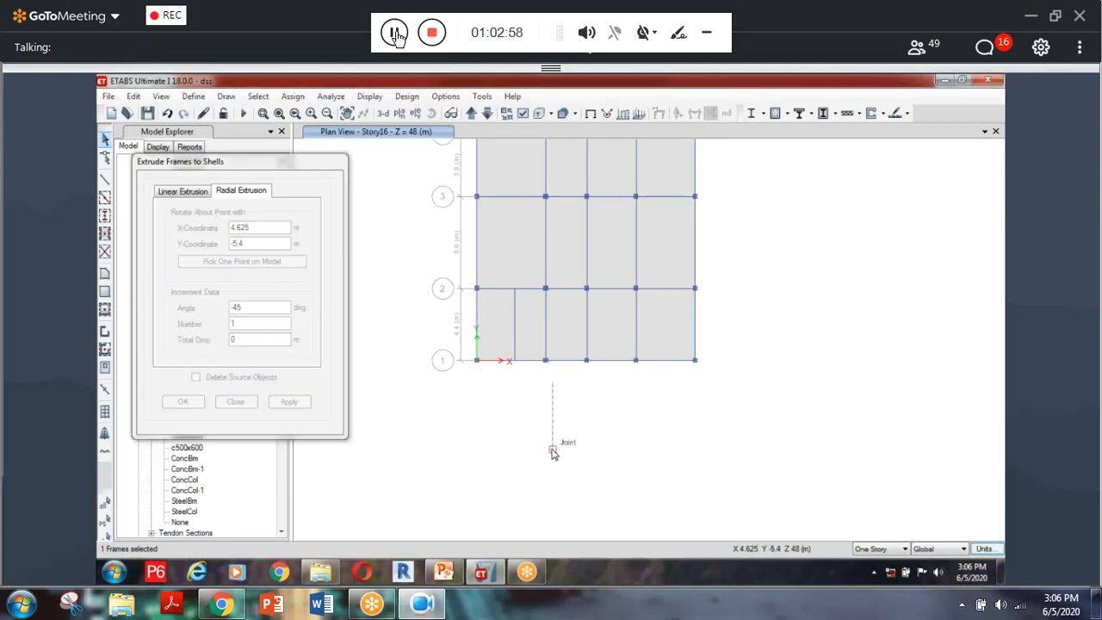
{"action": "left_click", "coordinate": [552, 450]}
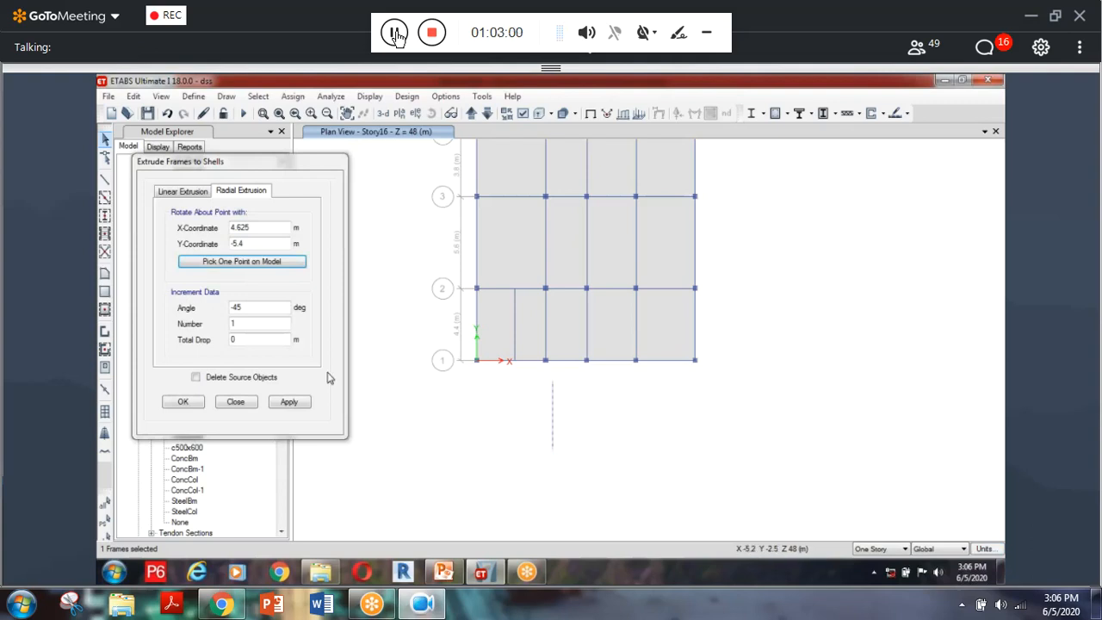
{"action": "left_click_drag", "start_coordinate": [245, 312], "coordinate": [203, 316]}
{"action": "type", "text": "45"}
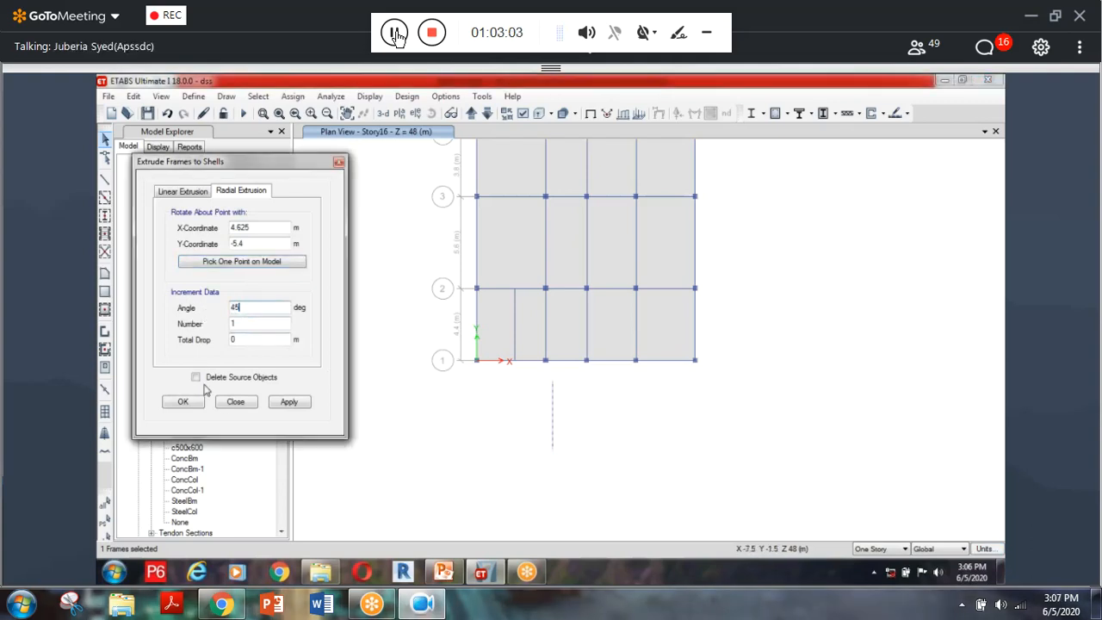
{"action": "left_click", "coordinate": [299, 406]}
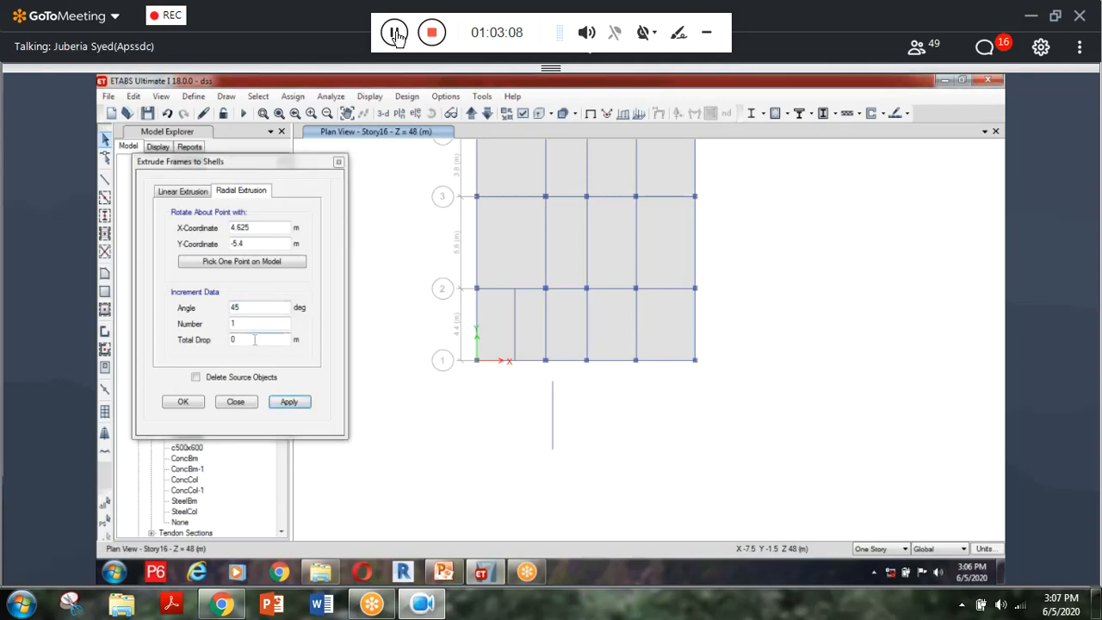
Apply the 45-degree radial extrusion again with the frame and both its end joints selected, repicking the outer end joint as centre.
{"action": "left_click", "coordinate": [553, 407]}
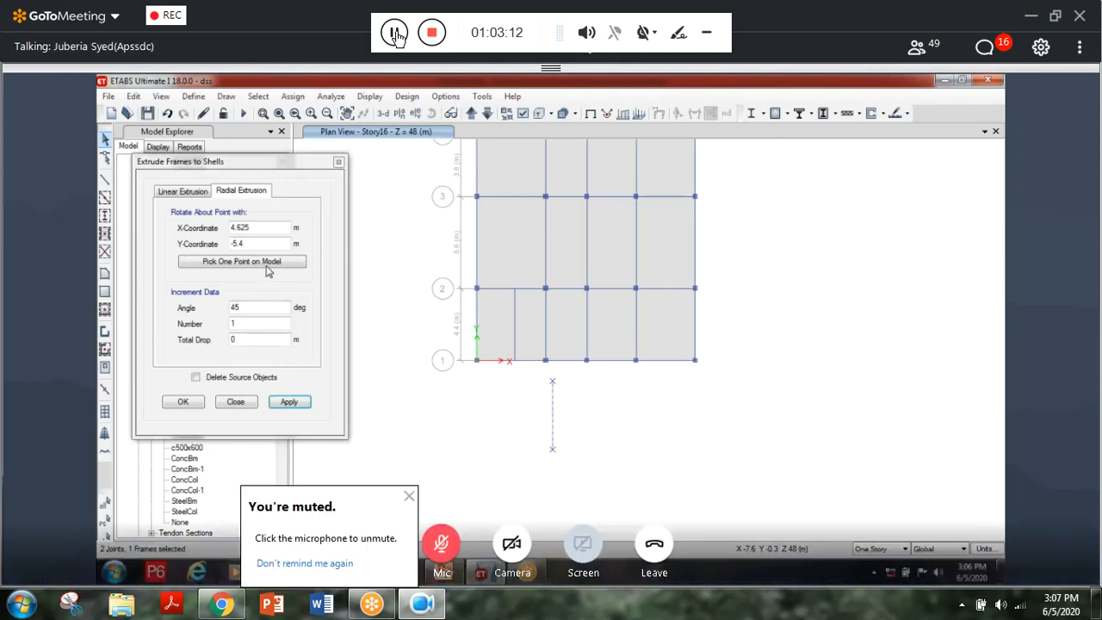
{"action": "left_click", "coordinate": [267, 266]}
{"action": "left_click", "coordinate": [553, 449]}
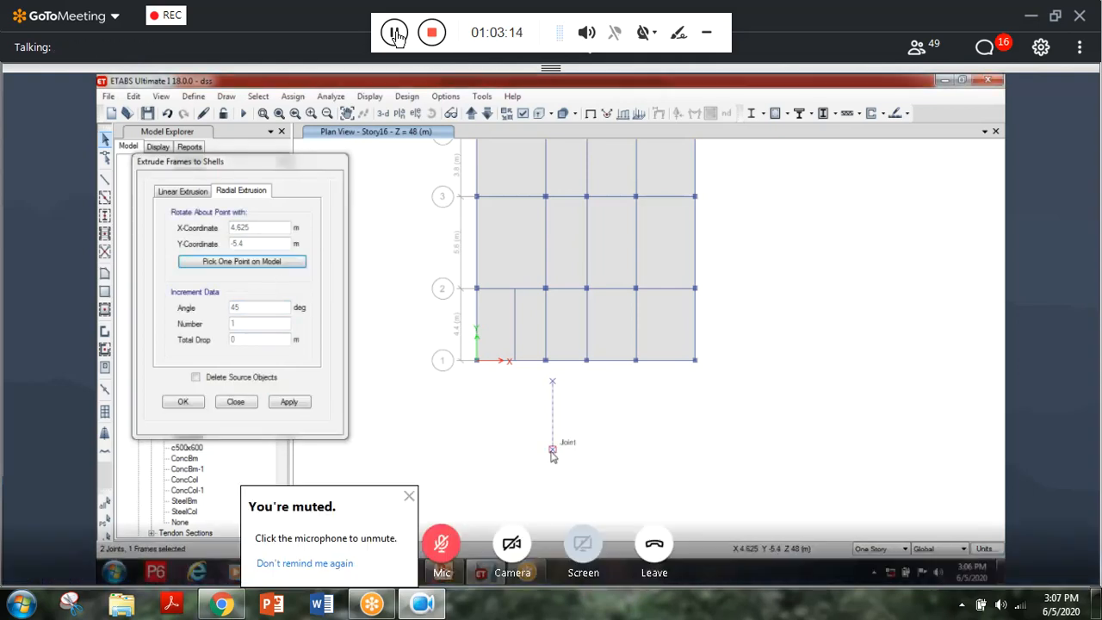
{"action": "left_click", "coordinate": [289, 402]}
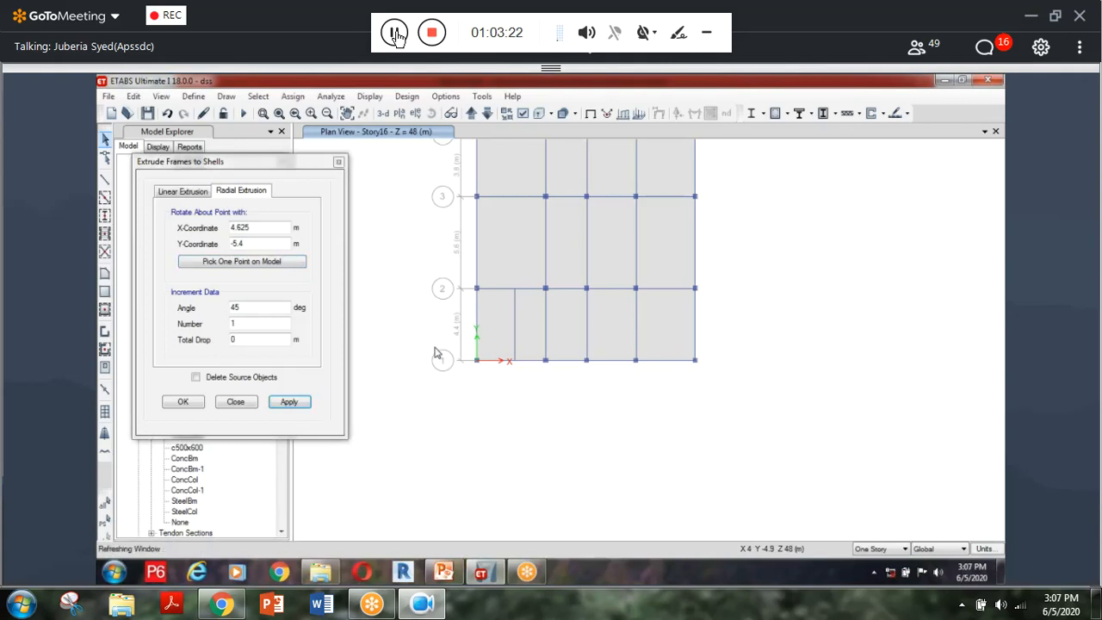
Draw a vertical B230X230 frame about 4.7 m long in the empty area below grid line 1.
{"action": "left_click", "coordinate": [104, 179]}
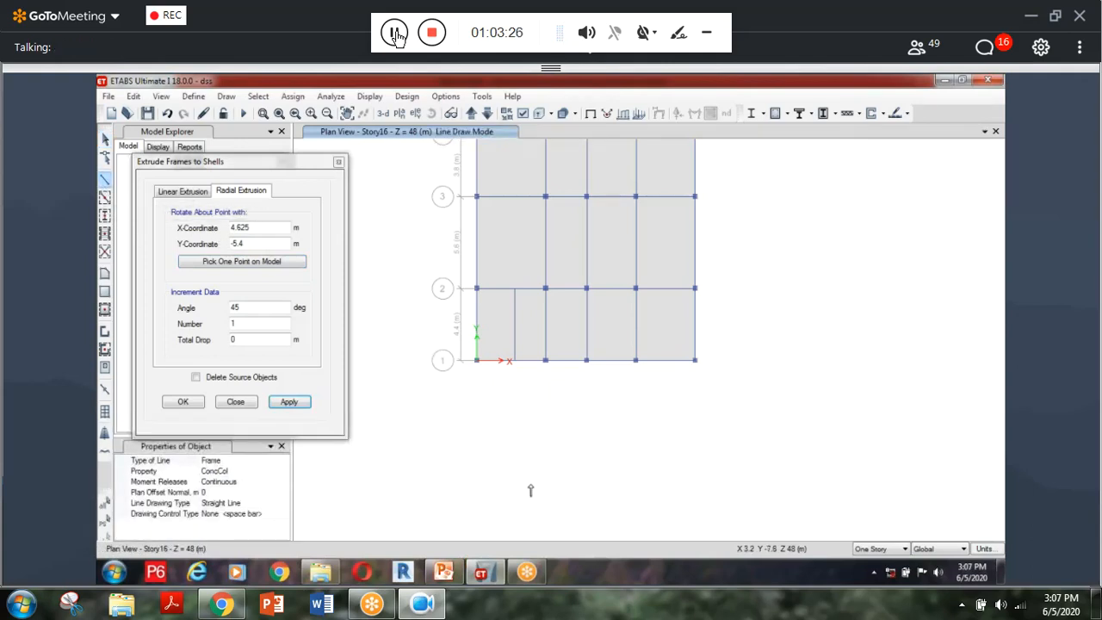
{"action": "left_click", "coordinate": [277, 471]}
{"action": "left_click", "coordinate": [283, 470]}
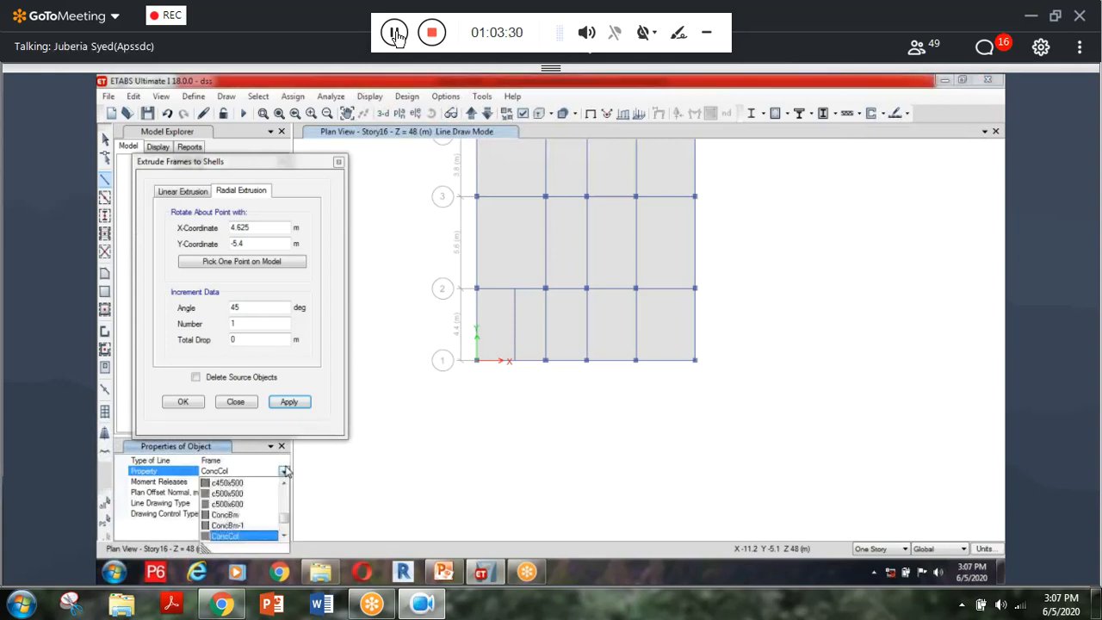
{"action": "scroll", "coordinate": [254, 499], "scroll_direction": "up", "scroll_amount": 6}
{"action": "scroll", "coordinate": [243, 497], "scroll_direction": "up", "scroll_amount": 3}
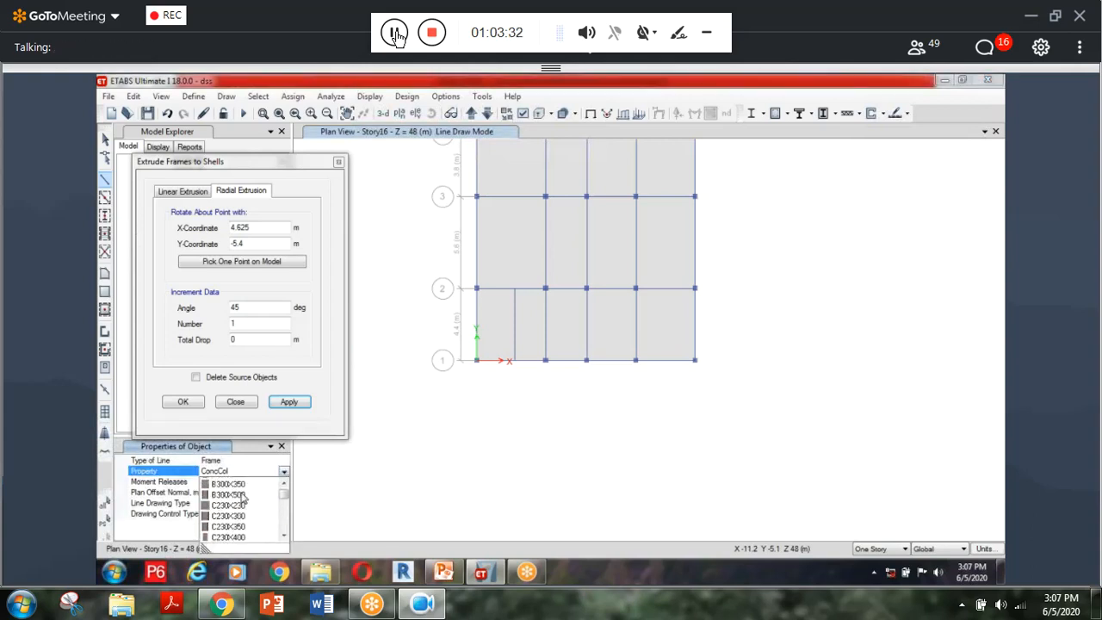
{"action": "left_click", "coordinate": [241, 495]}
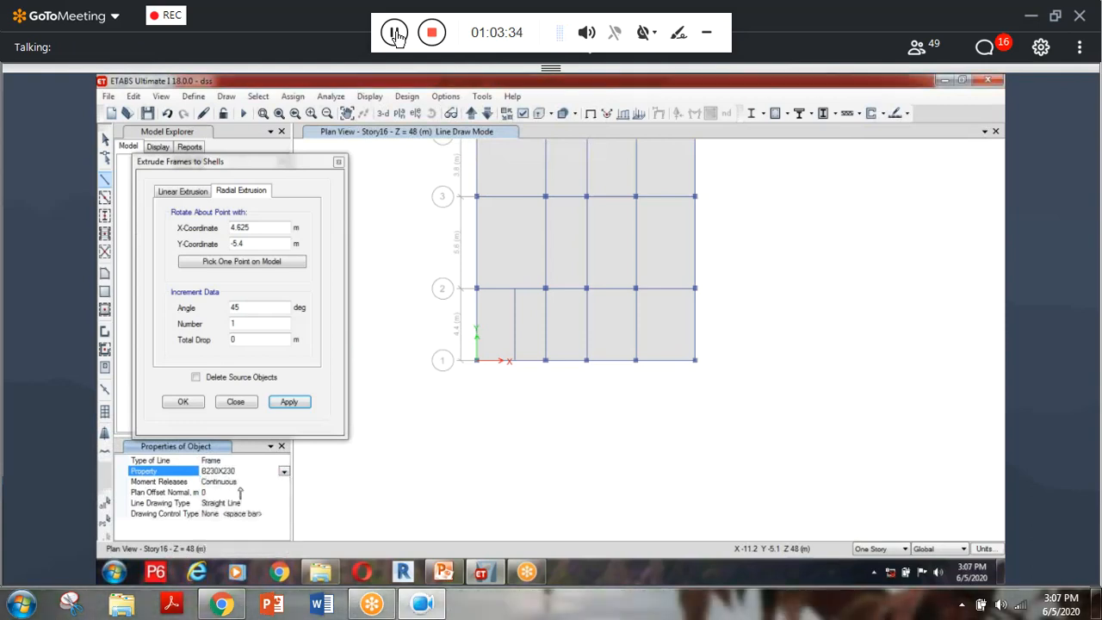
{"action": "left_click", "coordinate": [557, 486]}
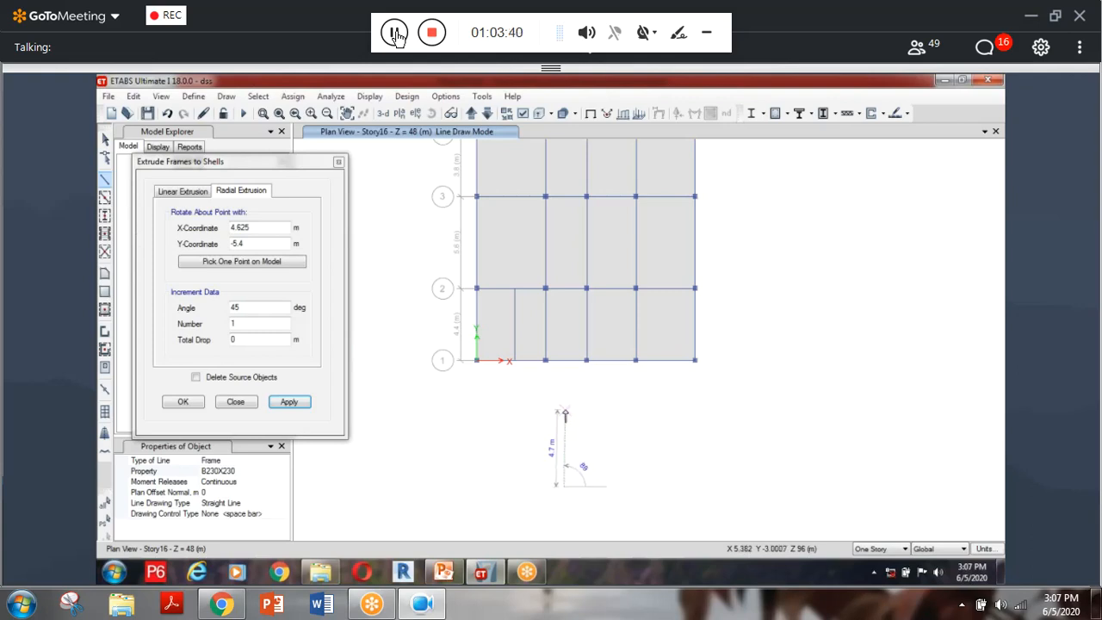
{"action": "left_click", "coordinate": [563, 413]}
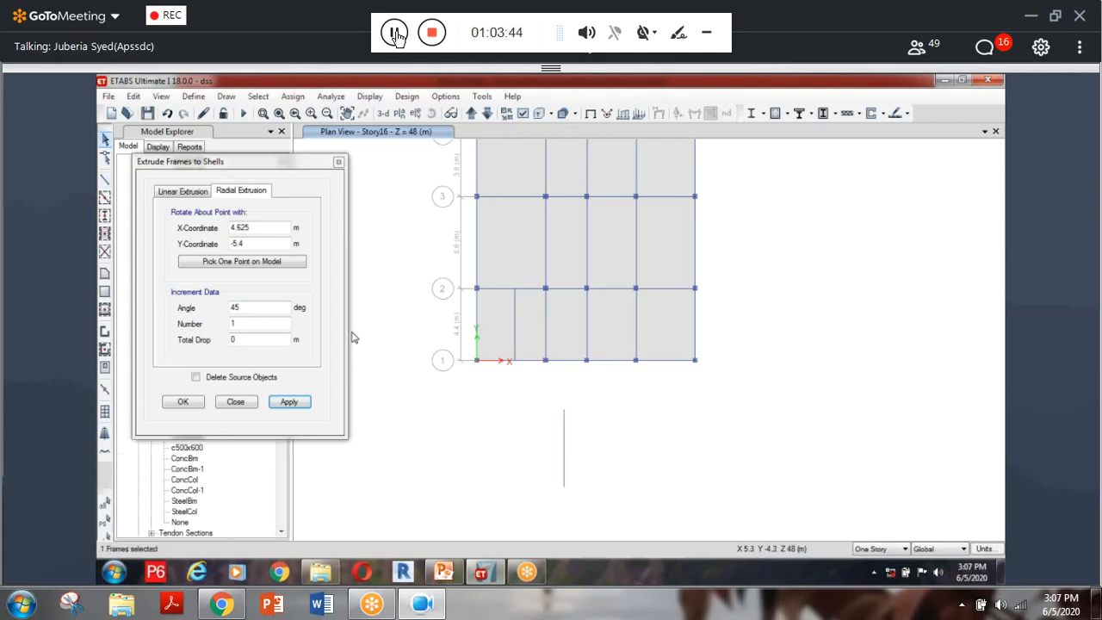
Try to extrude the new frame radially into shells about its lower end, using 45 degrees and a number of 1.
{"action": "left_click", "coordinate": [243, 263]}
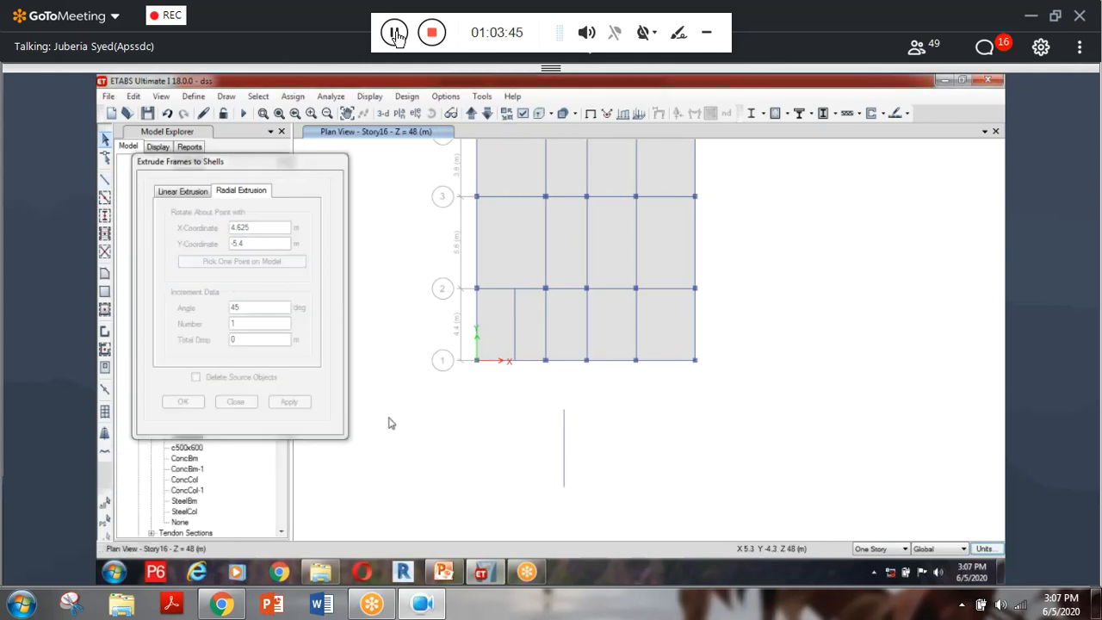
{"action": "left_click", "coordinate": [564, 489]}
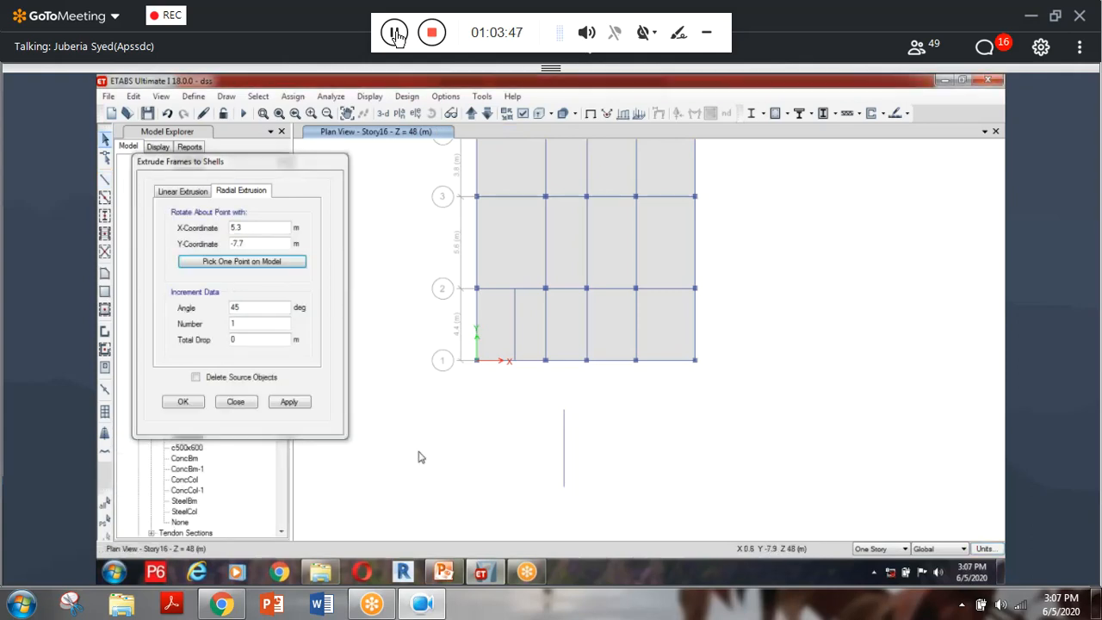
{"action": "left_click", "coordinate": [289, 403]}
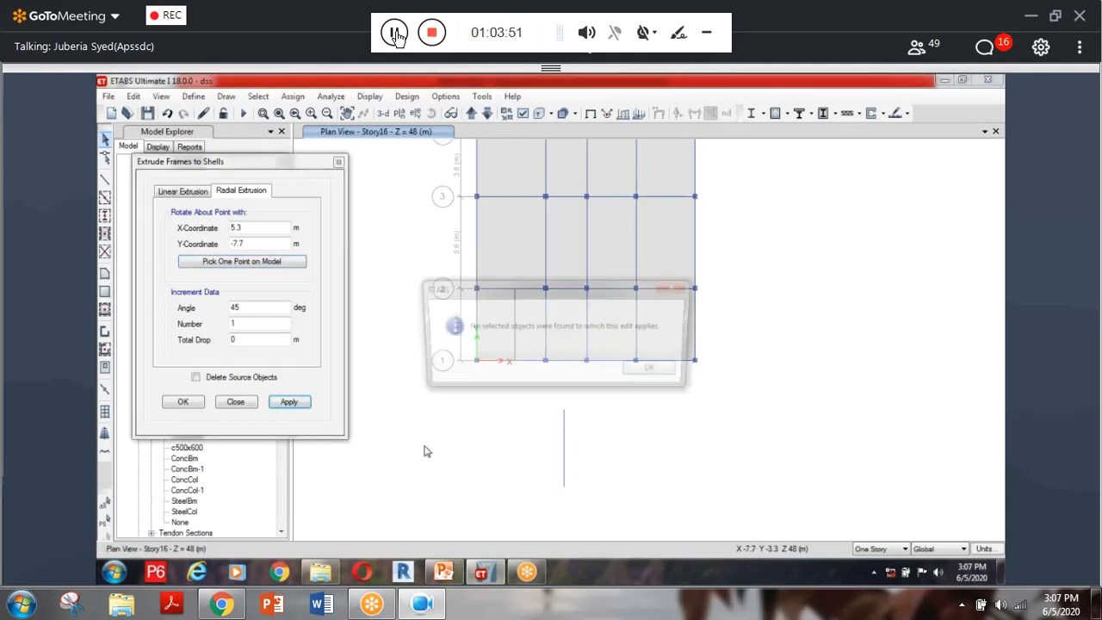
{"action": "key", "text": "Return"}
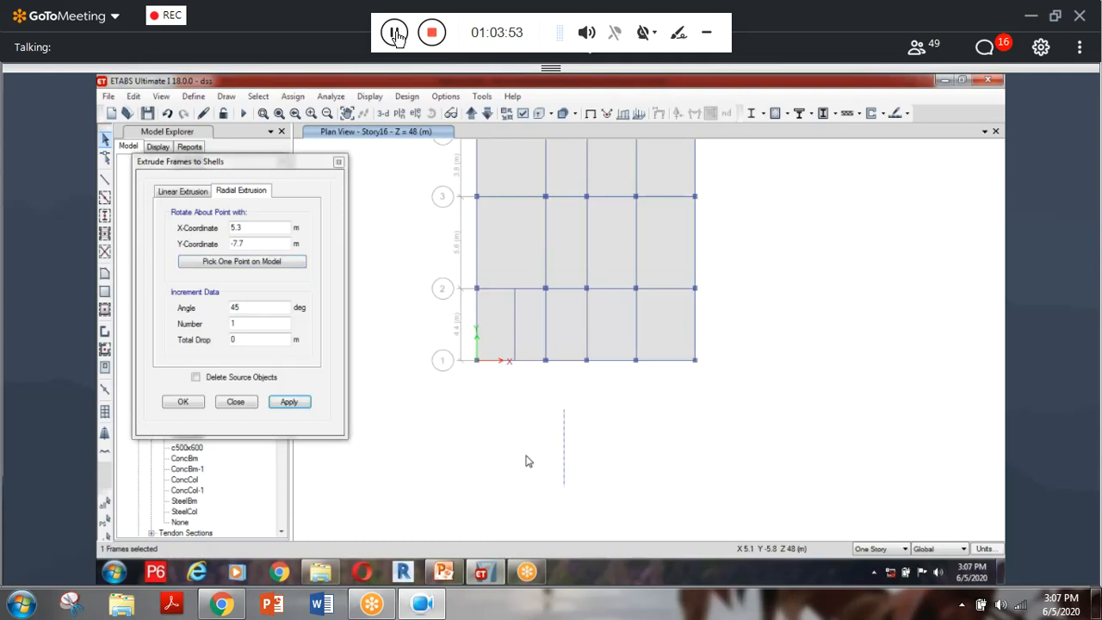
{"action": "left_click", "coordinate": [289, 402]}
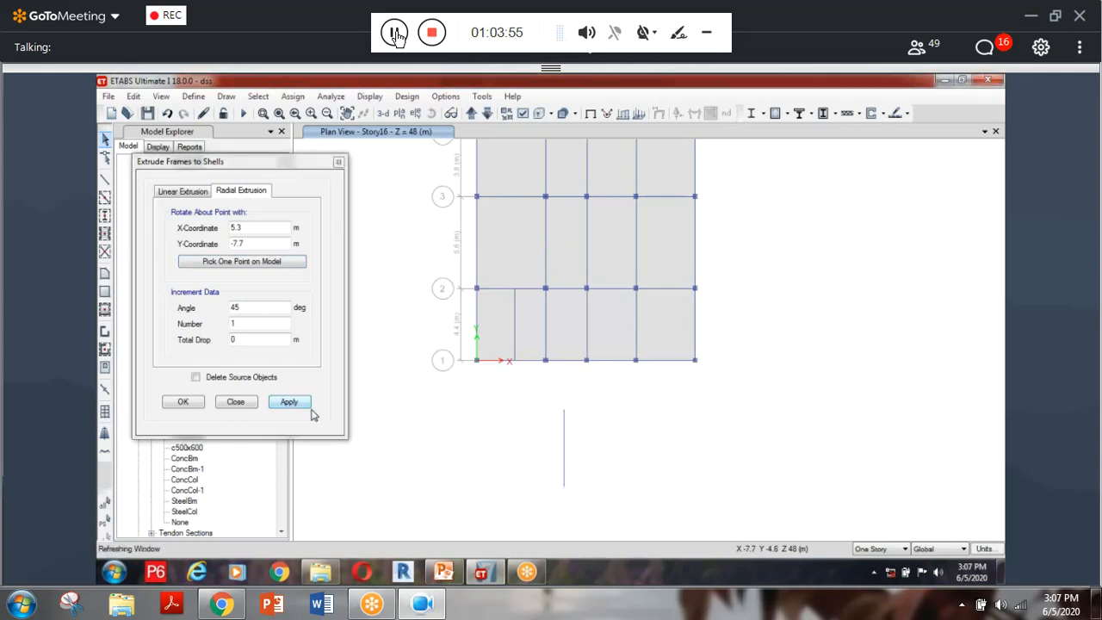
Retry the 45-degree radial extrusion of the reselected frame about its lower end with a total drop of 1 m.
{"action": "middle_click_drag", "start_coordinate": [612, 485], "coordinate": [573, 426]}
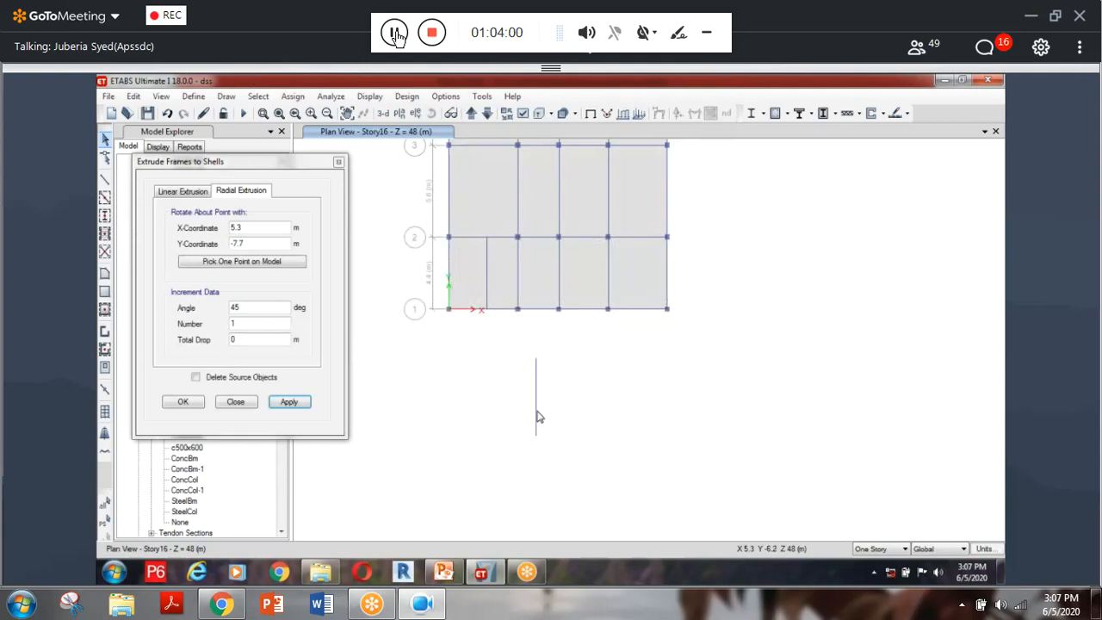
{"action": "left_click", "coordinate": [536, 416]}
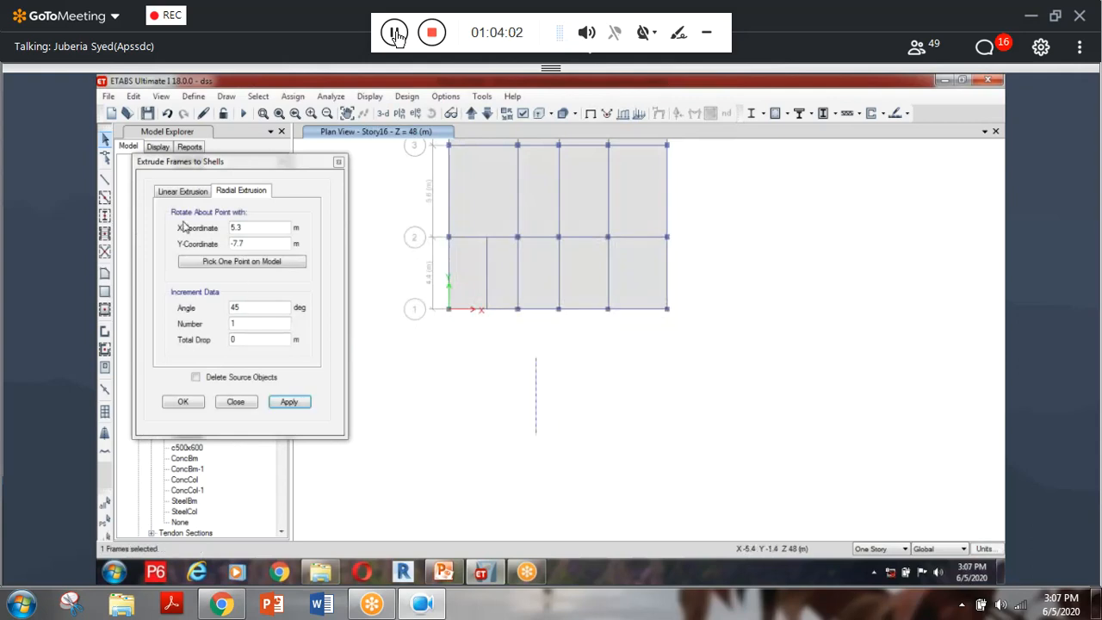
{"action": "left_click", "coordinate": [182, 191]}
{"action": "left_click", "coordinate": [241, 191]}
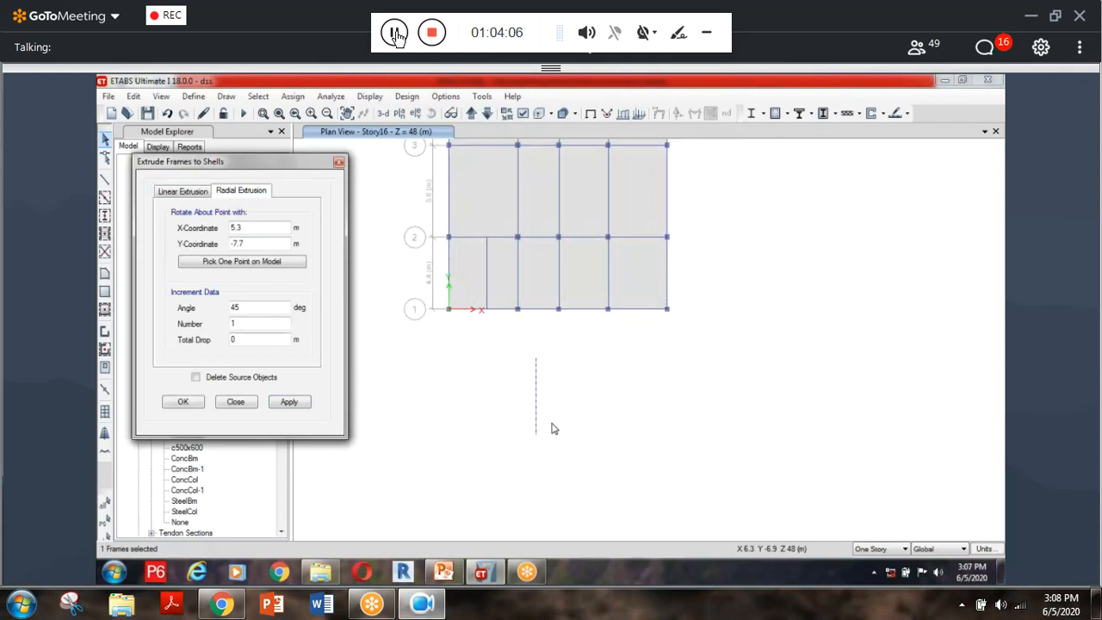
{"action": "left_click", "coordinate": [253, 263]}
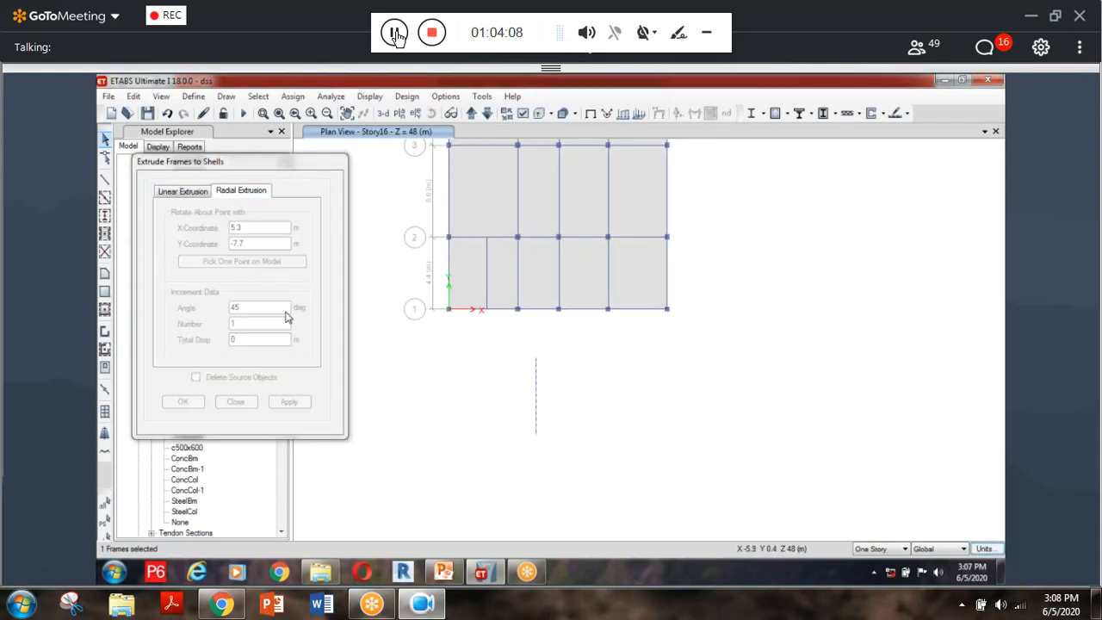
{"action": "left_click", "coordinate": [535, 439]}
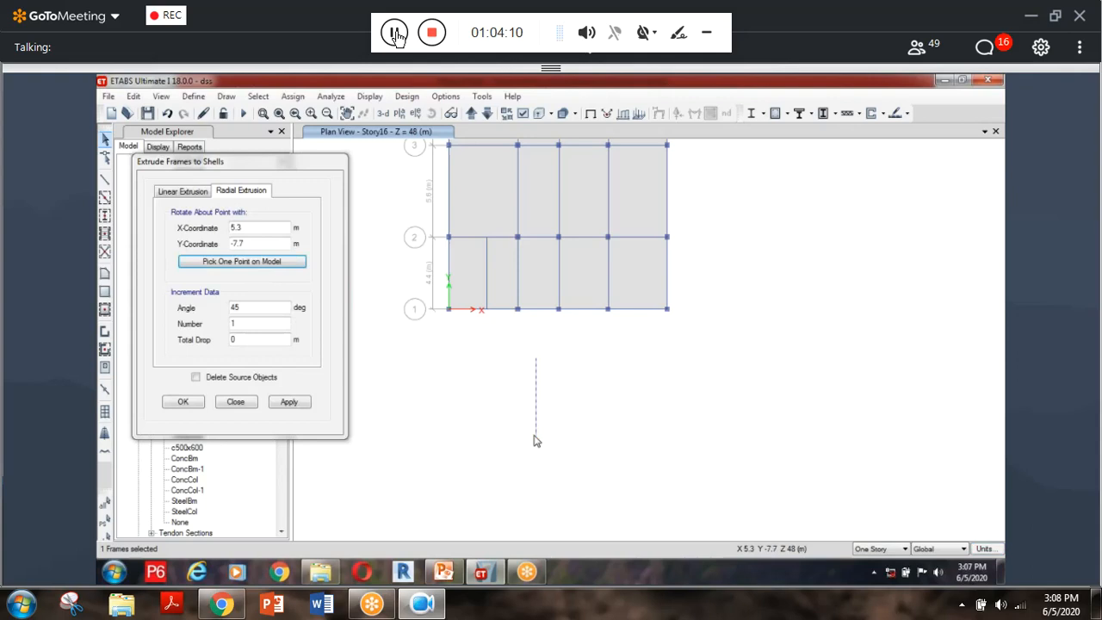
{"action": "double_click", "coordinate": [248, 324]}
{"action": "double_click", "coordinate": [247, 339]}
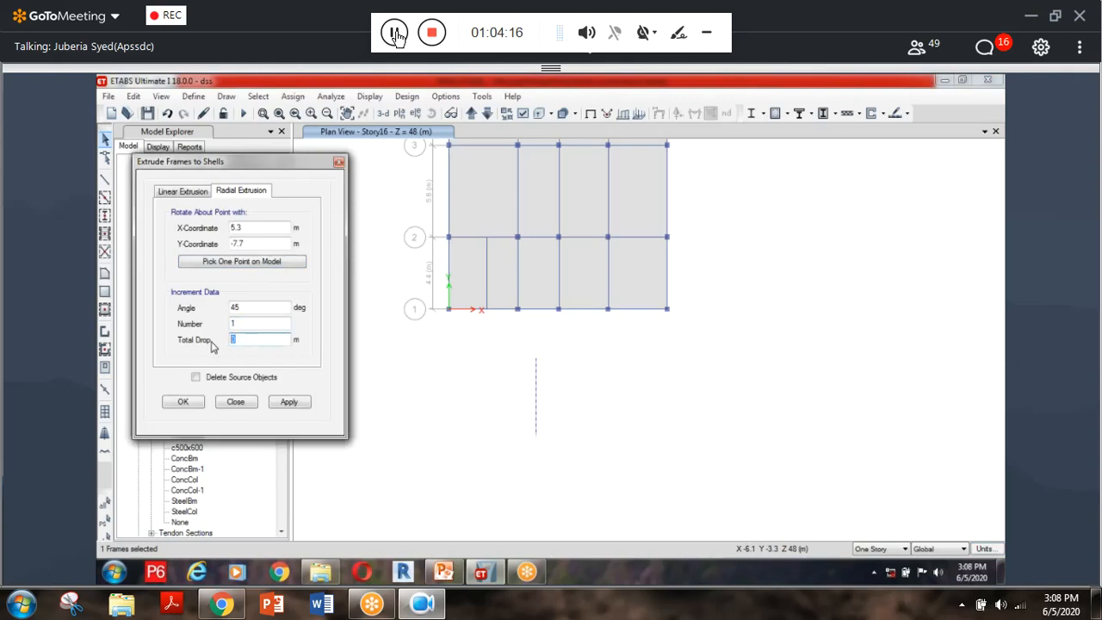
{"action": "left_click", "coordinate": [288, 405]}
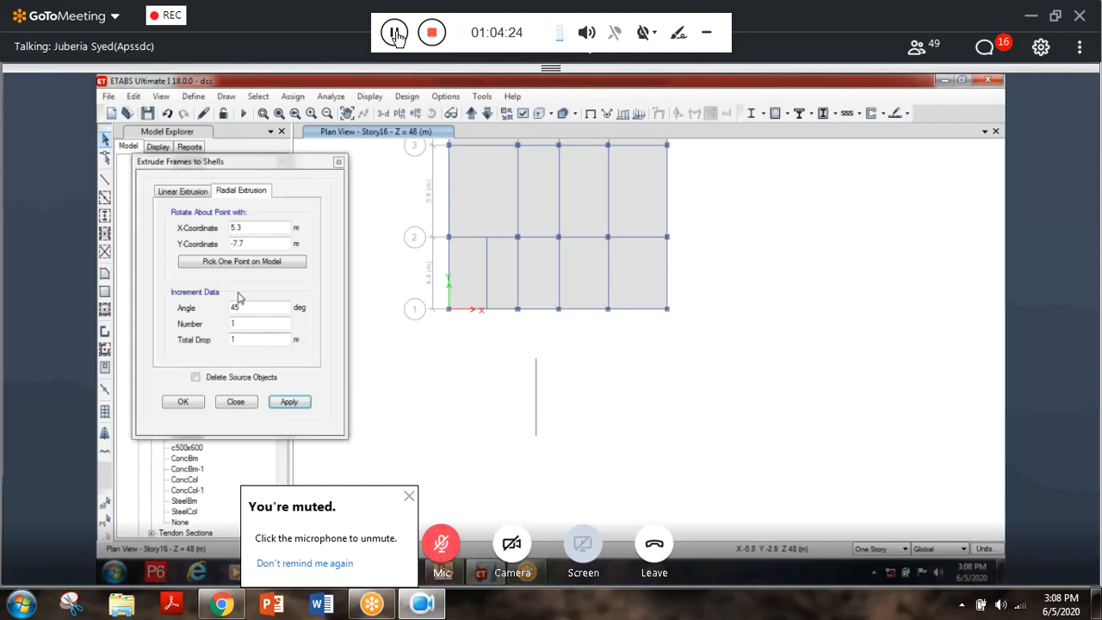
Try the 45-degree radial extrusion with total drop 0 m about a point beside the frame at X 4.4, Y -6.8, and close the extrusion tool.
{"action": "left_click", "coordinate": [220, 343]}
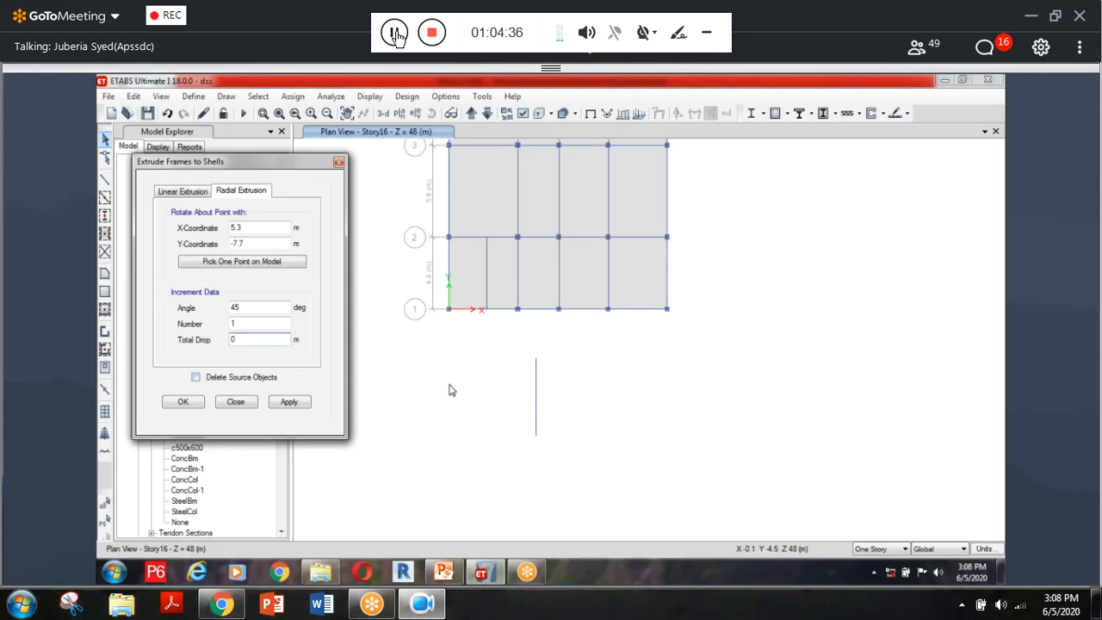
{"action": "middle_click_drag", "start_coordinate": [531, 378], "coordinate": [533, 446]}
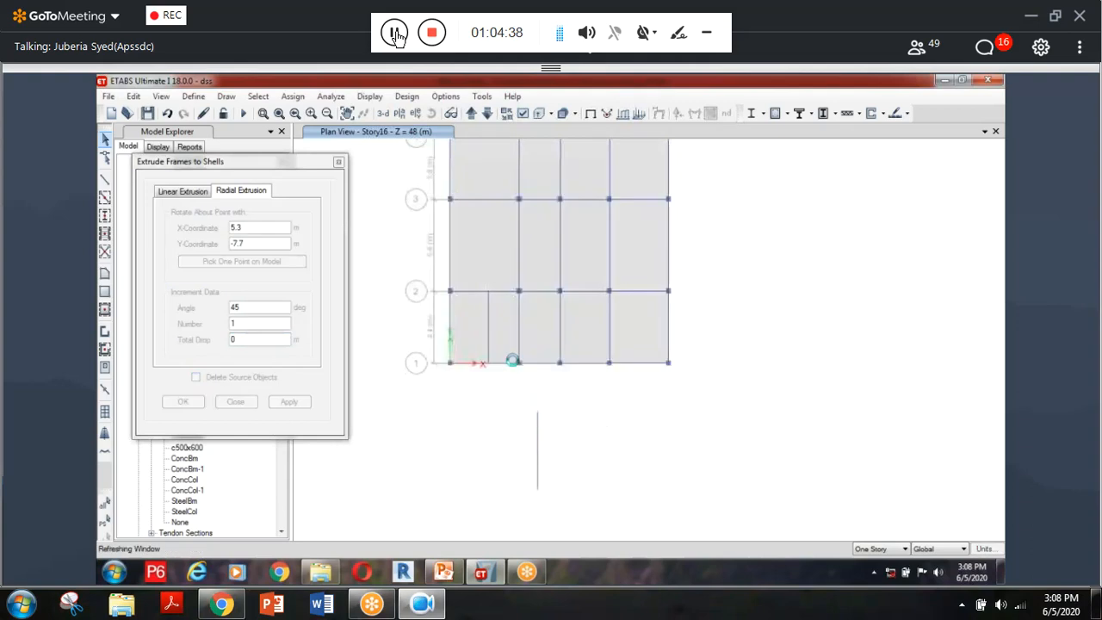
{"action": "left_click", "coordinate": [537, 462]}
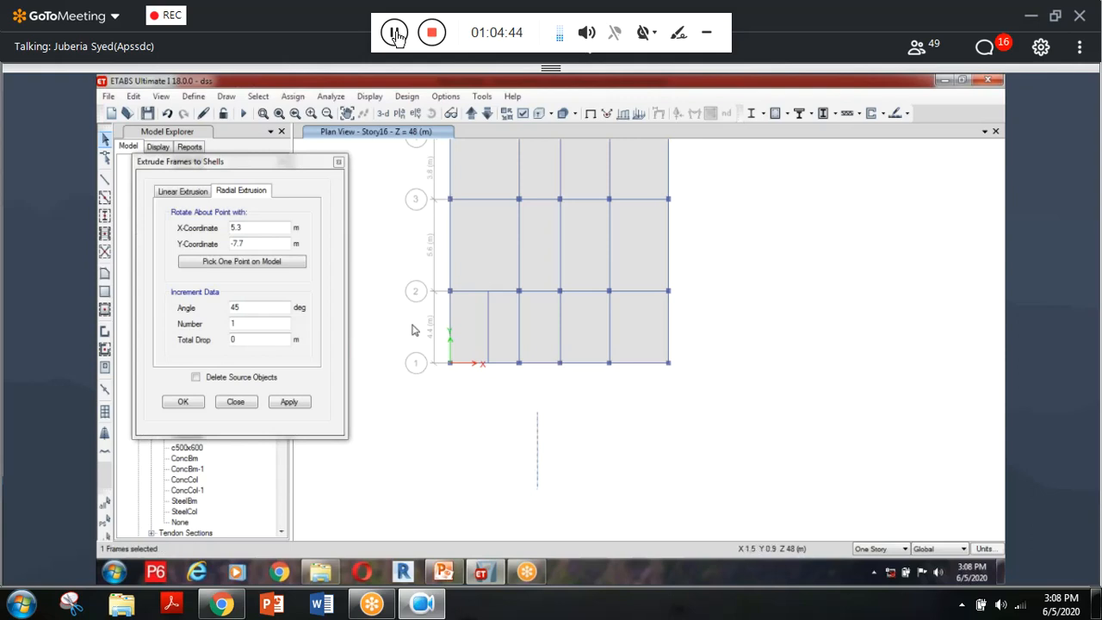
{"action": "left_click", "coordinate": [220, 261]}
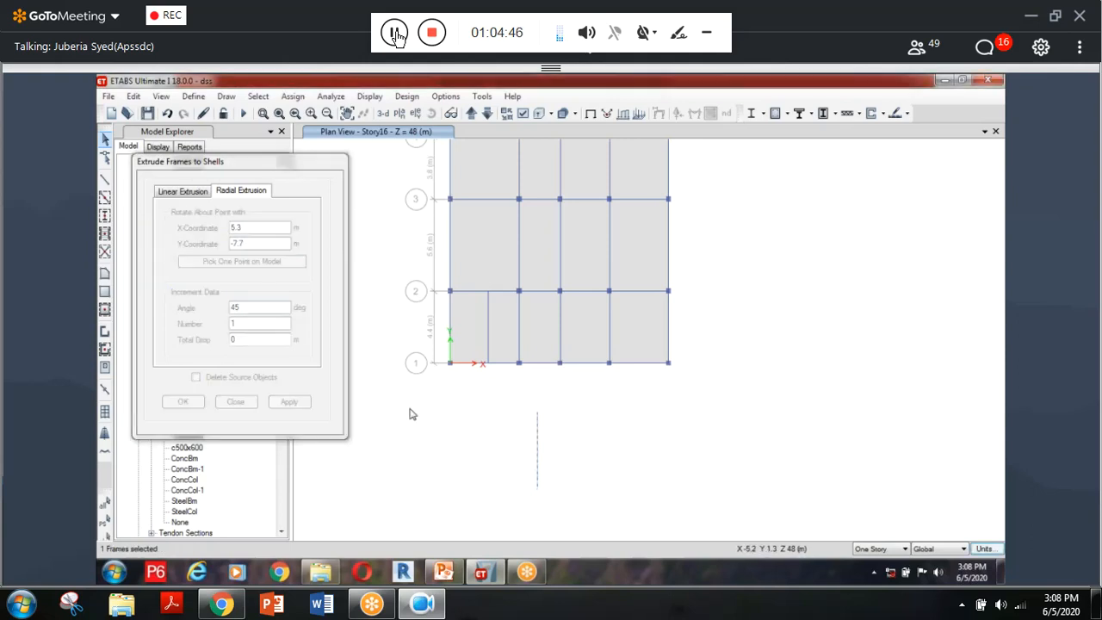
{"action": "left_click", "coordinate": [534, 478]}
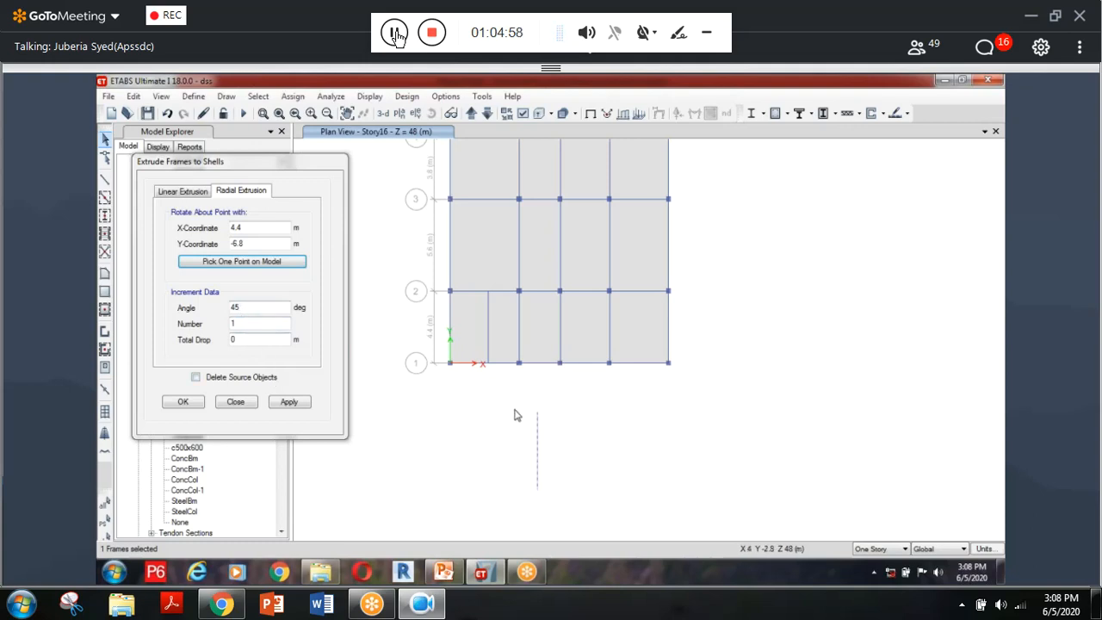
{"action": "left_click", "coordinate": [288, 403]}
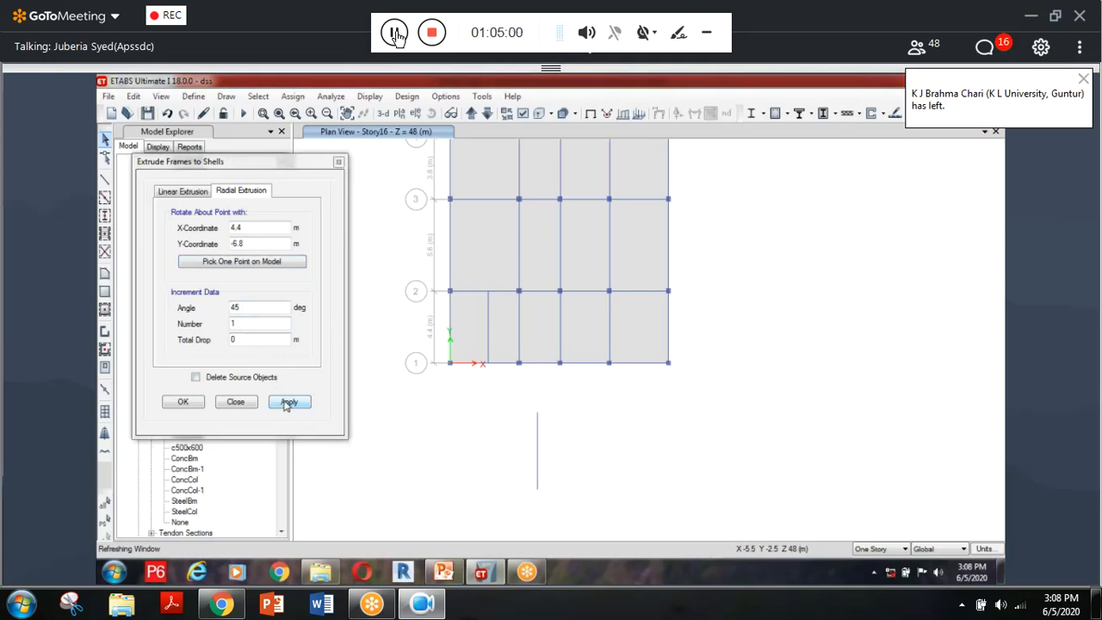
{"action": "left_click", "coordinate": [181, 192]}
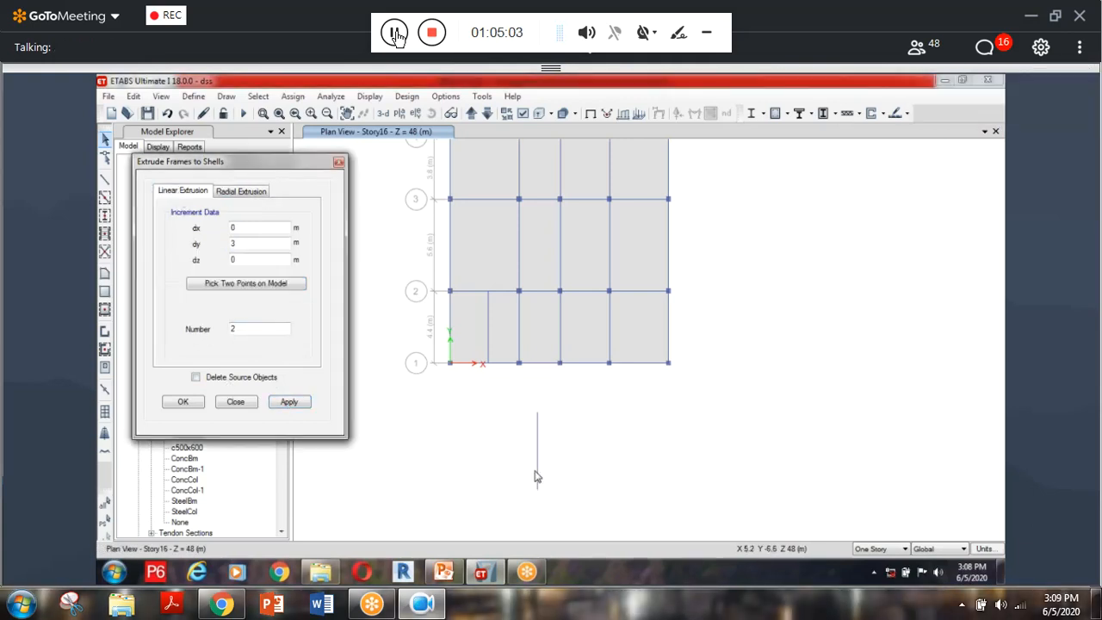
{"action": "left_click", "coordinate": [252, 195]}
{"action": "left_click", "coordinate": [236, 402]}
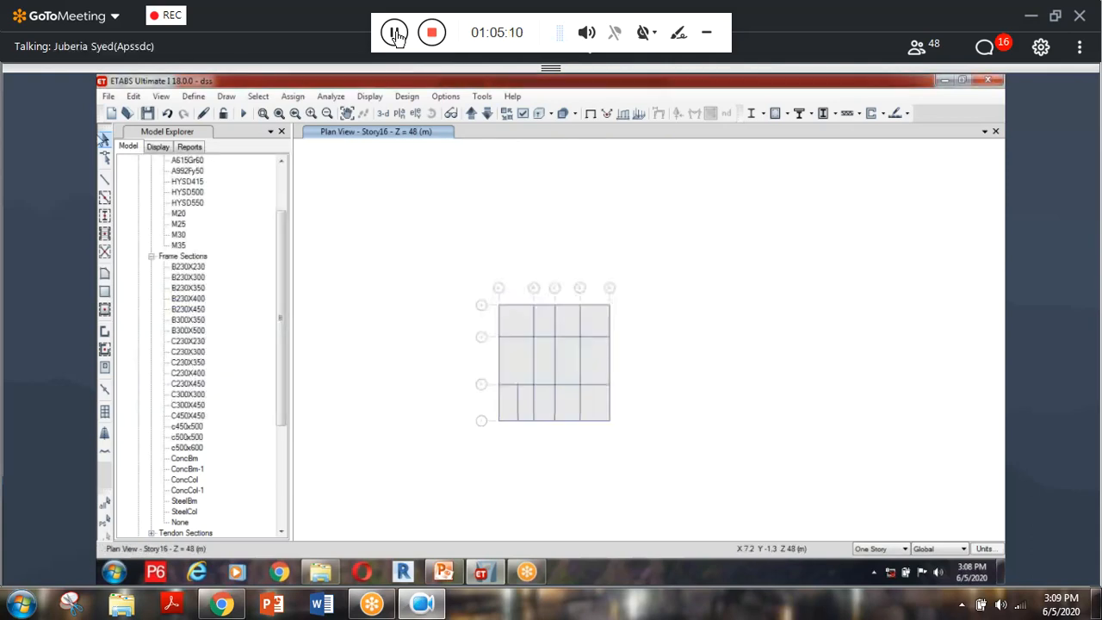
Draw a new vertical B230X230 frame just outside grid line E in the Story16 plan.
{"action": "left_click", "coordinate": [104, 180]}
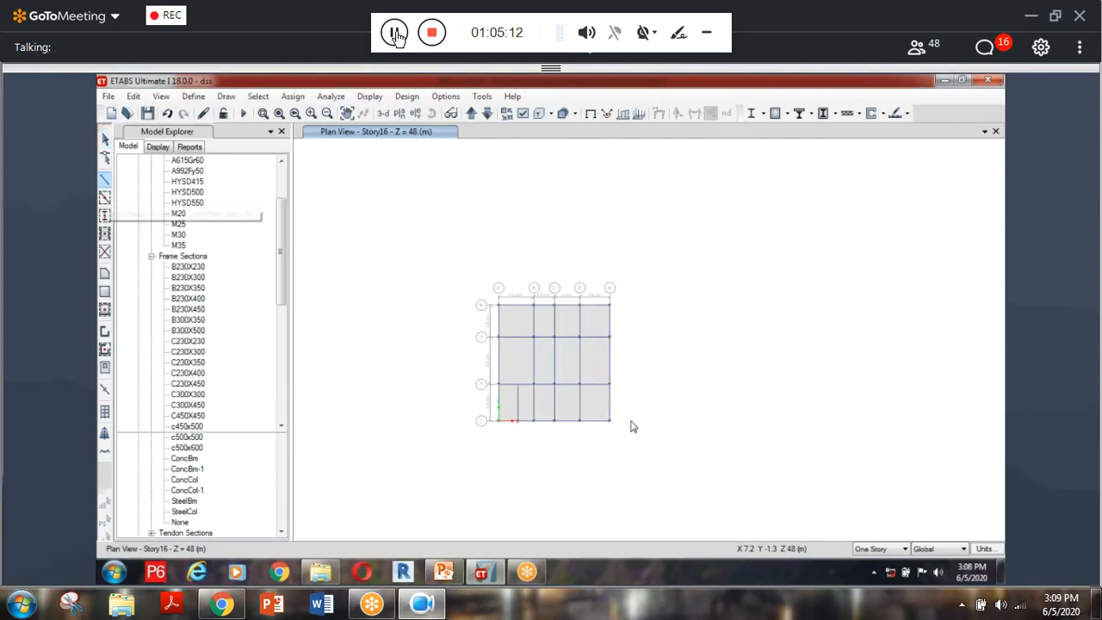
{"action": "middle_click_drag", "start_coordinate": [634, 381], "coordinate": [495, 409]}
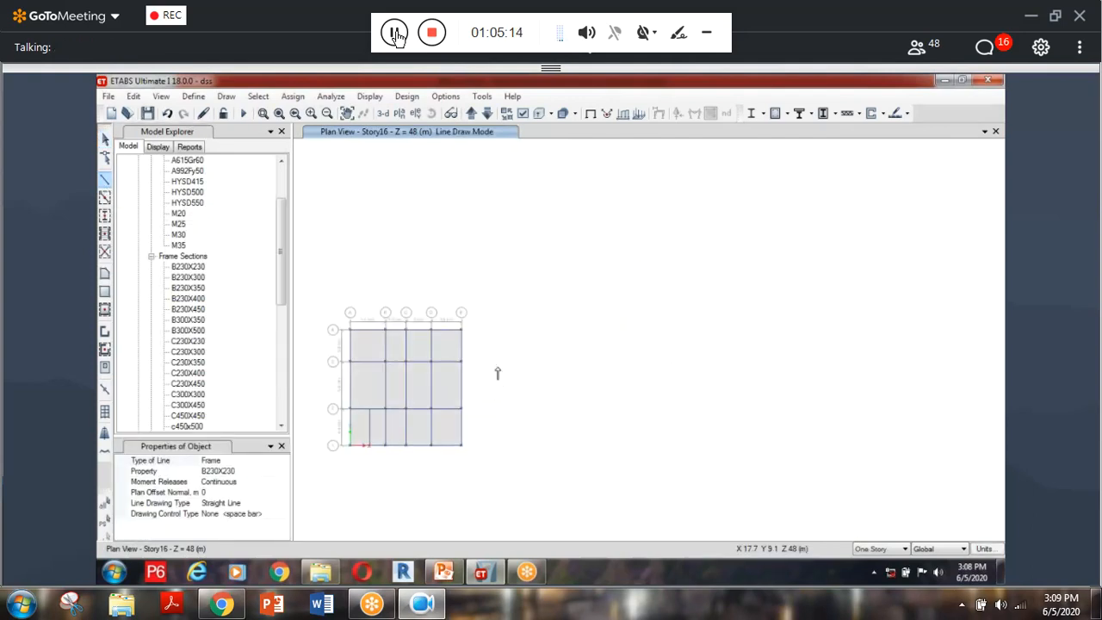
{"action": "left_click", "coordinate": [479, 403]}
{"action": "key", "text": "Escape"}
{"action": "scroll", "coordinate": [479, 375], "scroll_direction": "up", "scroll_amount": 3}
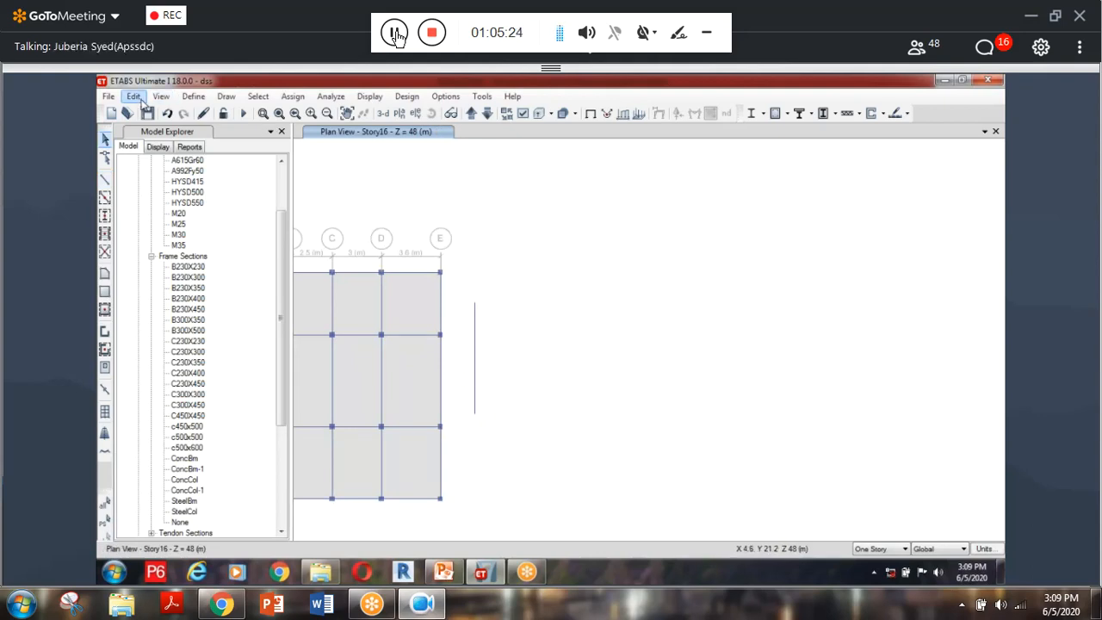
Try to extrude the new frame radially into shells about its lower end at X 15.4, Y 5.2, with 45 degrees, number 1 and no drop.
{"action": "left_click", "coordinate": [135, 96]}
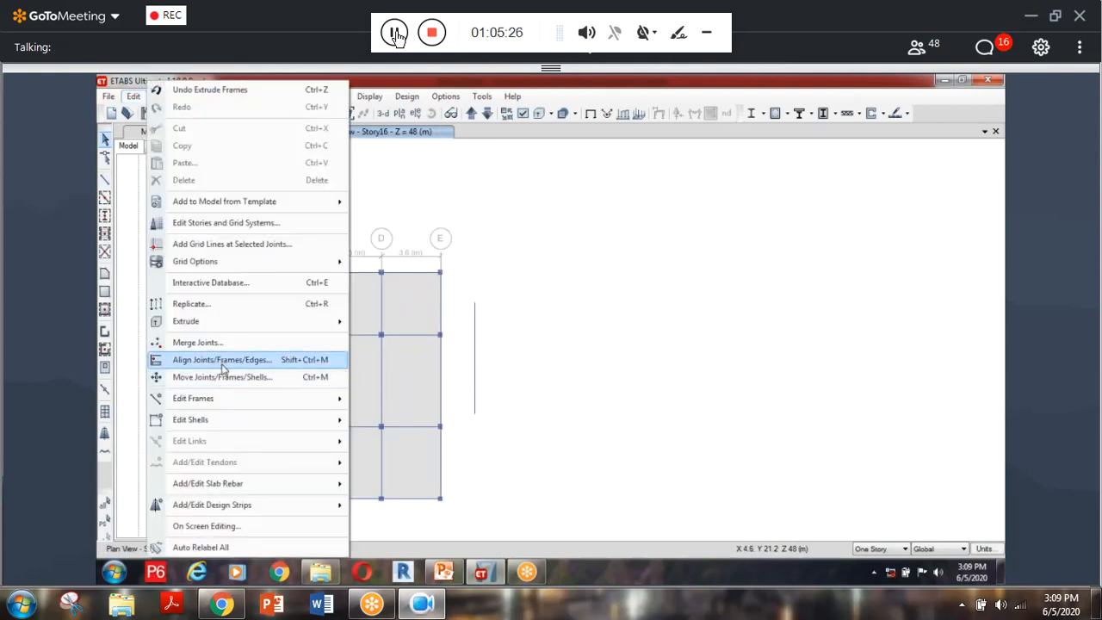
{"action": "mouse_move", "coordinate": [216, 322]}
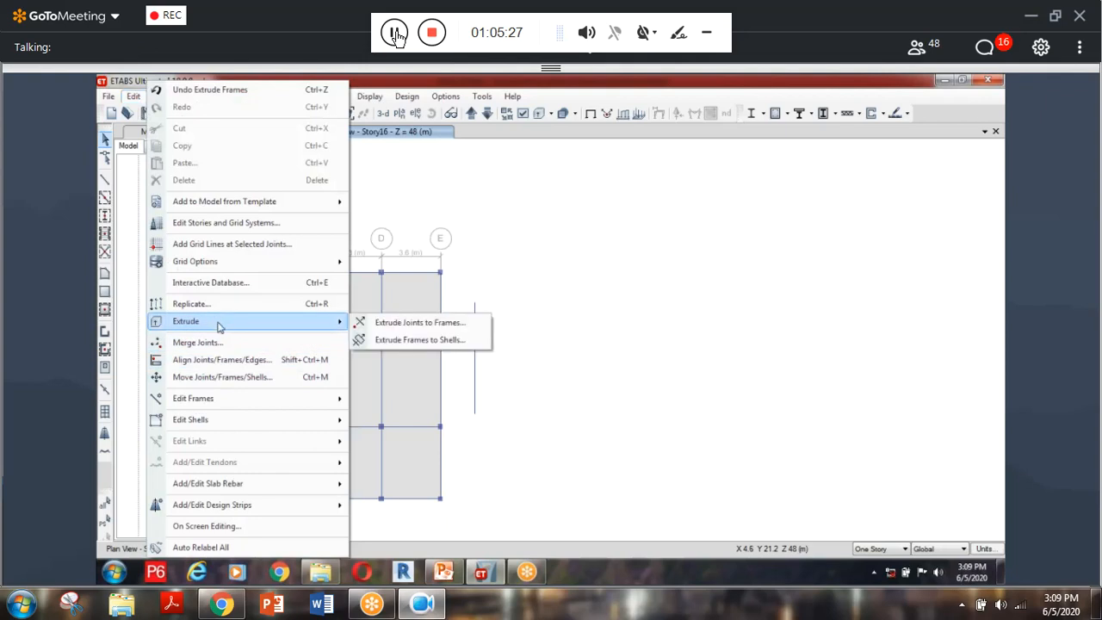
{"action": "left_click", "coordinate": [415, 341]}
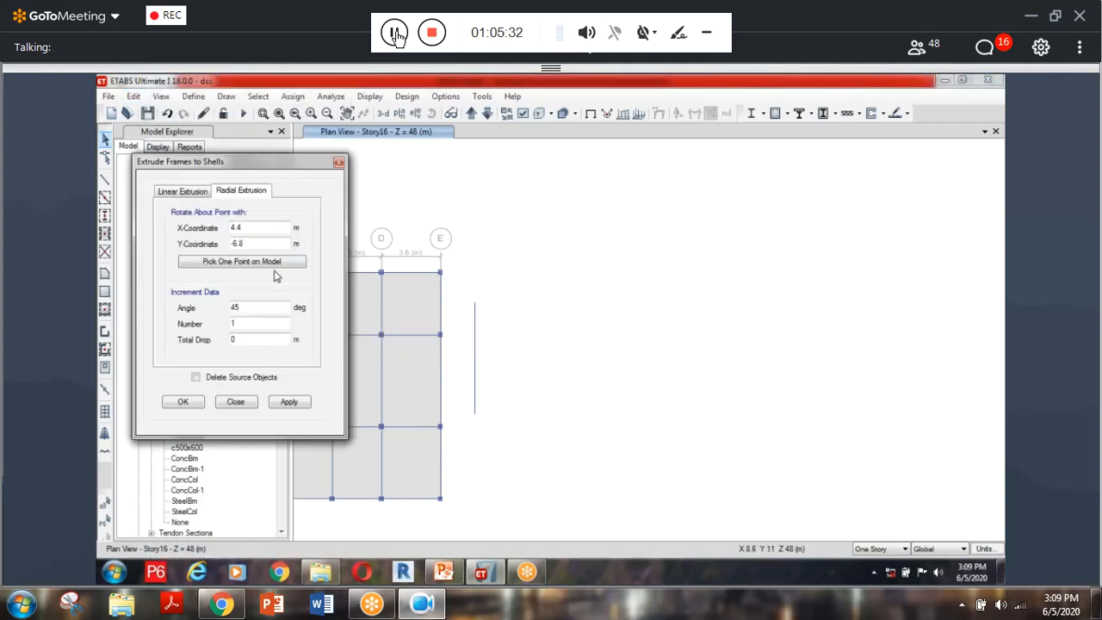
{"action": "left_click", "coordinate": [270, 262]}
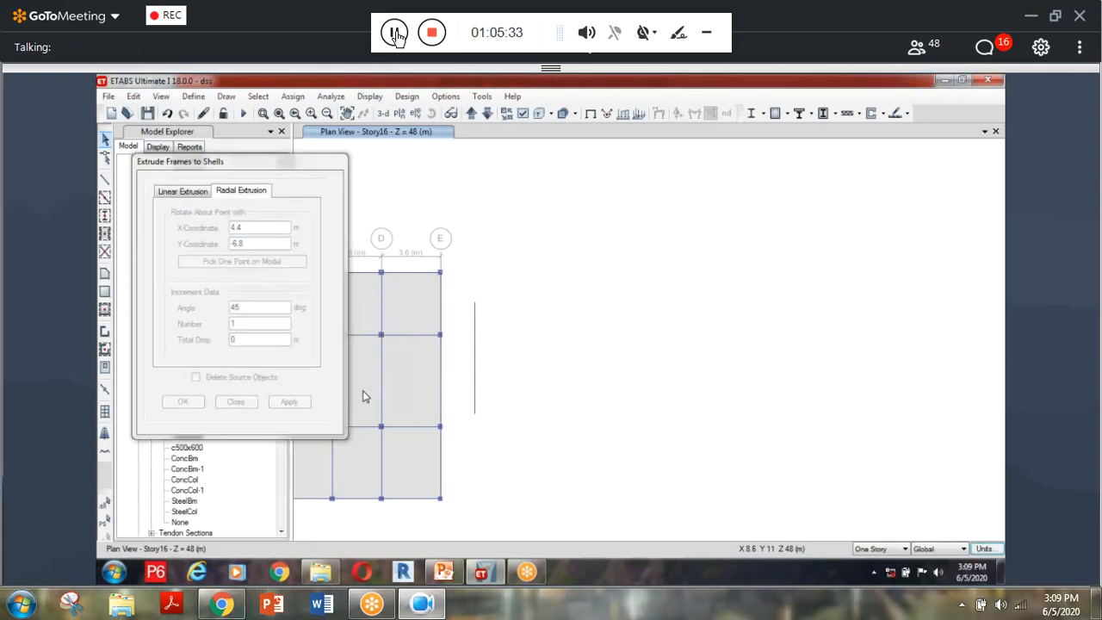
{"action": "left_click", "coordinate": [474, 414]}
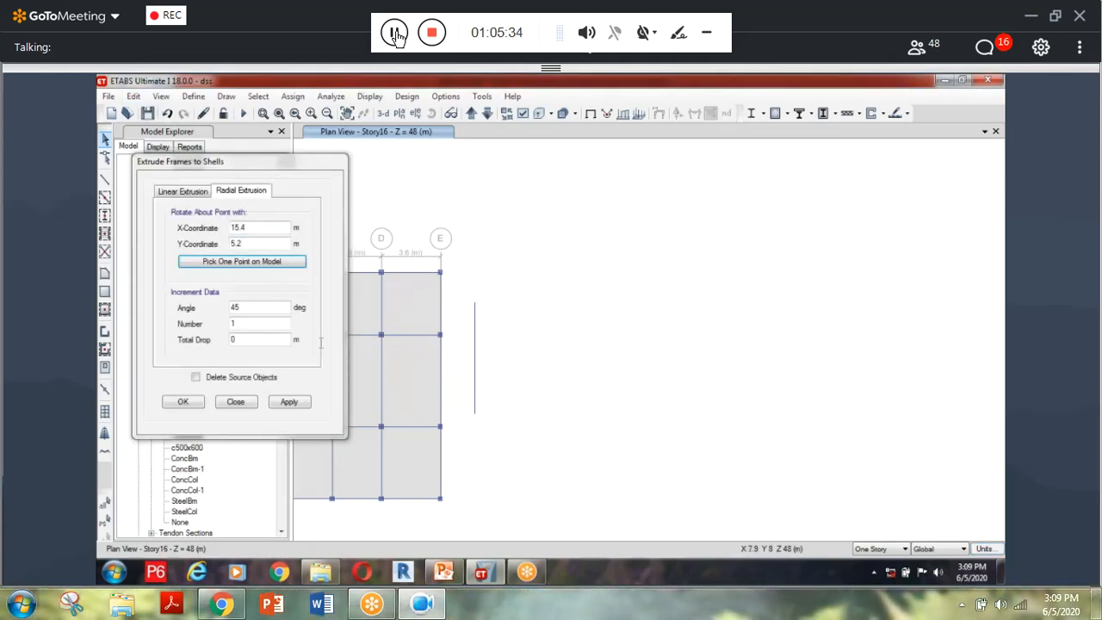
{"action": "left_click", "coordinate": [475, 364]}
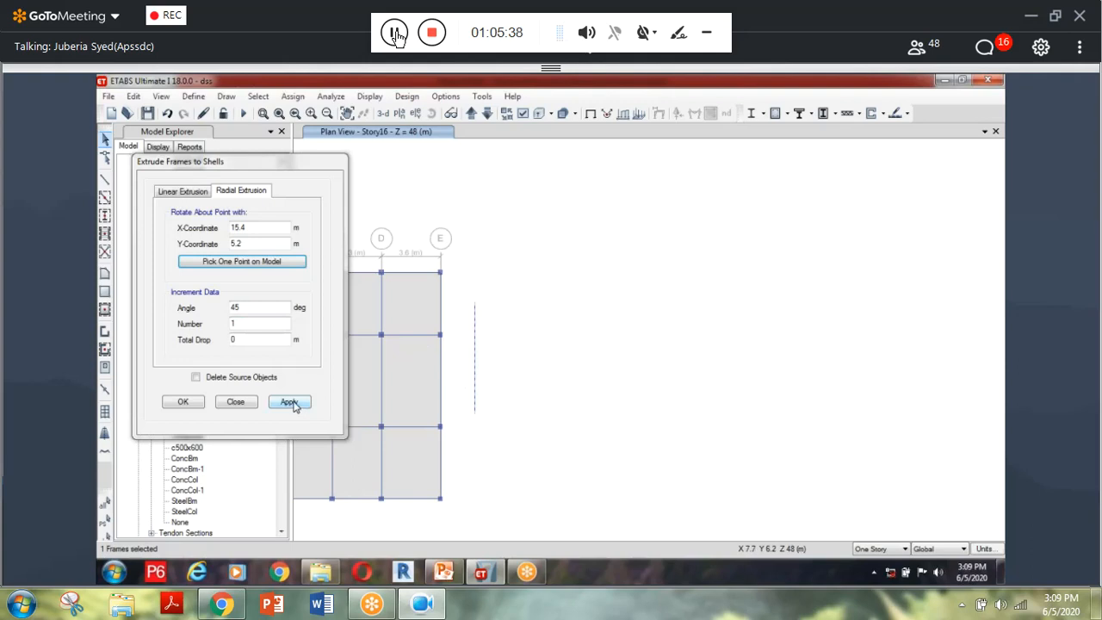
{"action": "left_click", "coordinate": [291, 403]}
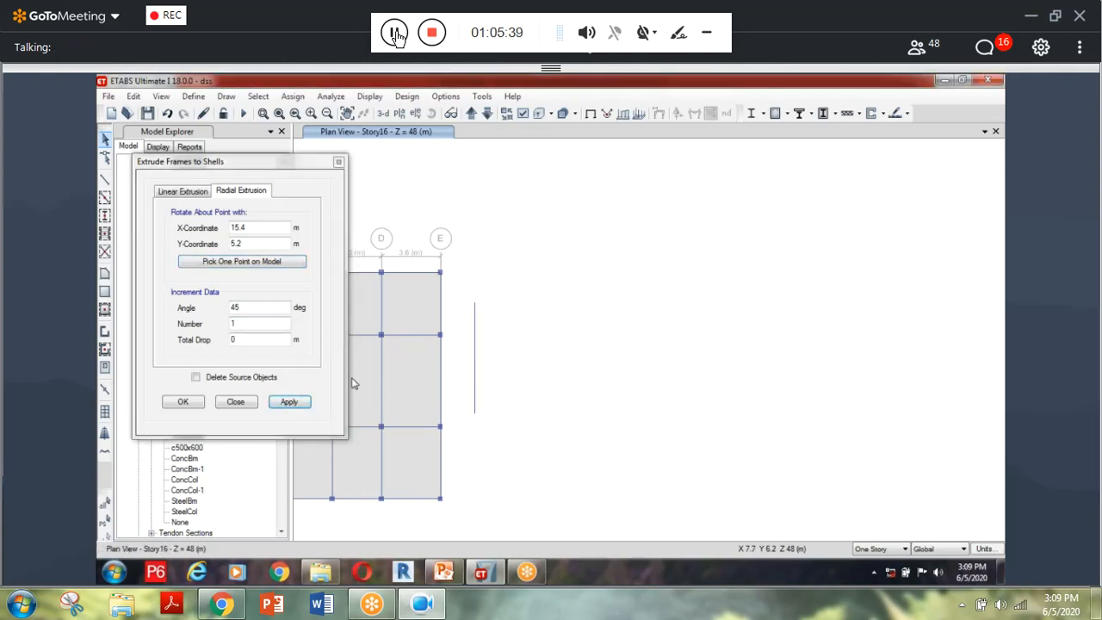
{"action": "scroll", "coordinate": [602, 416], "scroll_direction": "down", "scroll_amount": 3}
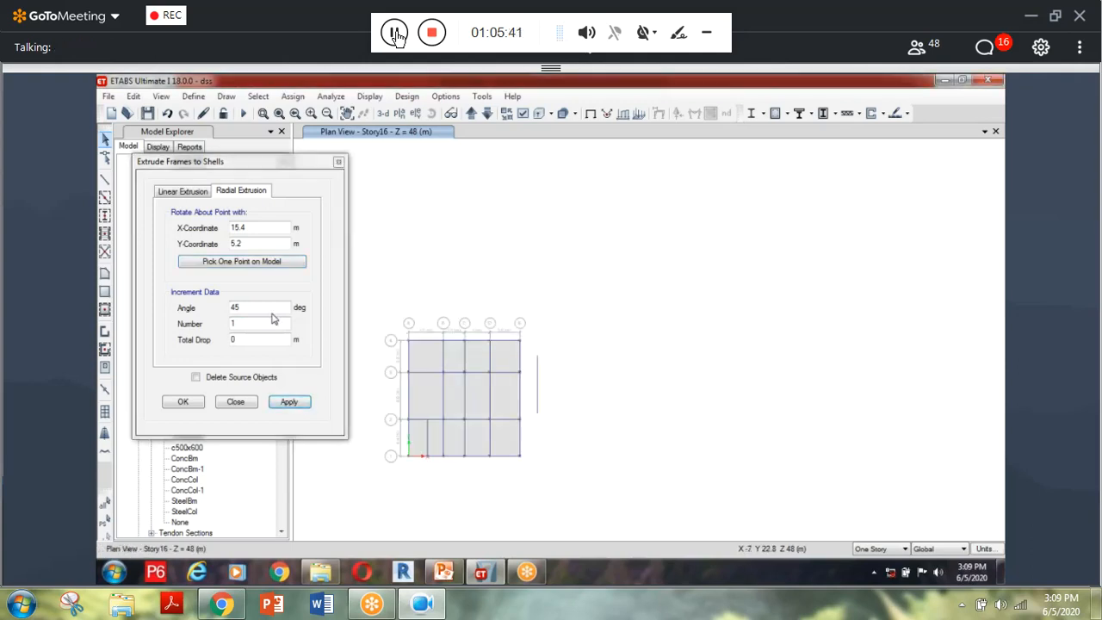
{"action": "left_click", "coordinate": [183, 193]}
{"action": "left_click", "coordinate": [255, 191]}
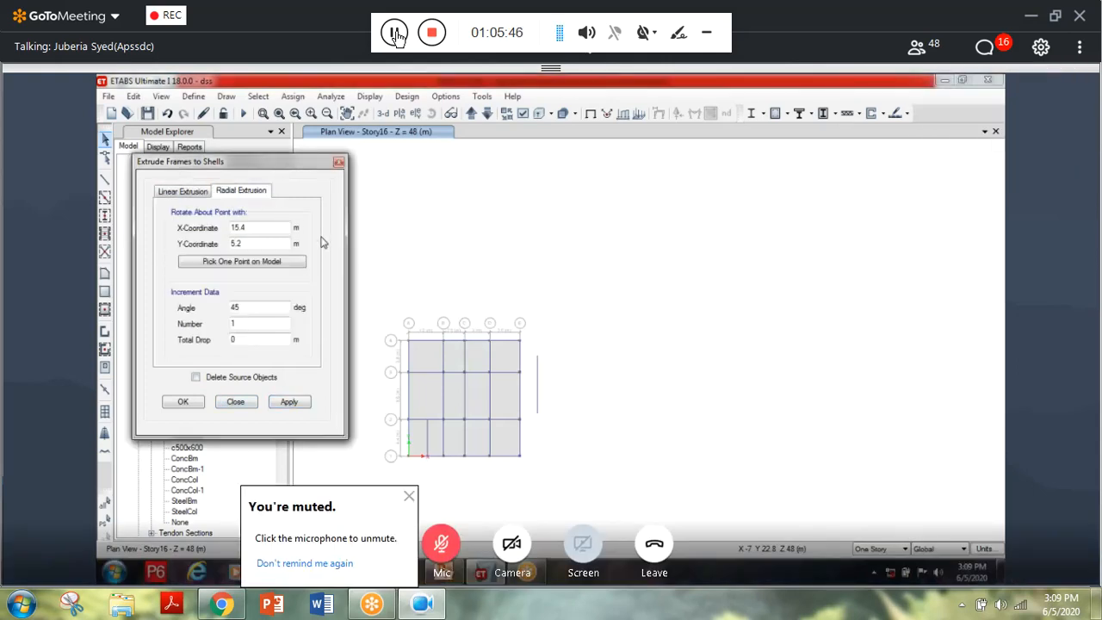
{"action": "left_click", "coordinate": [250, 397]}
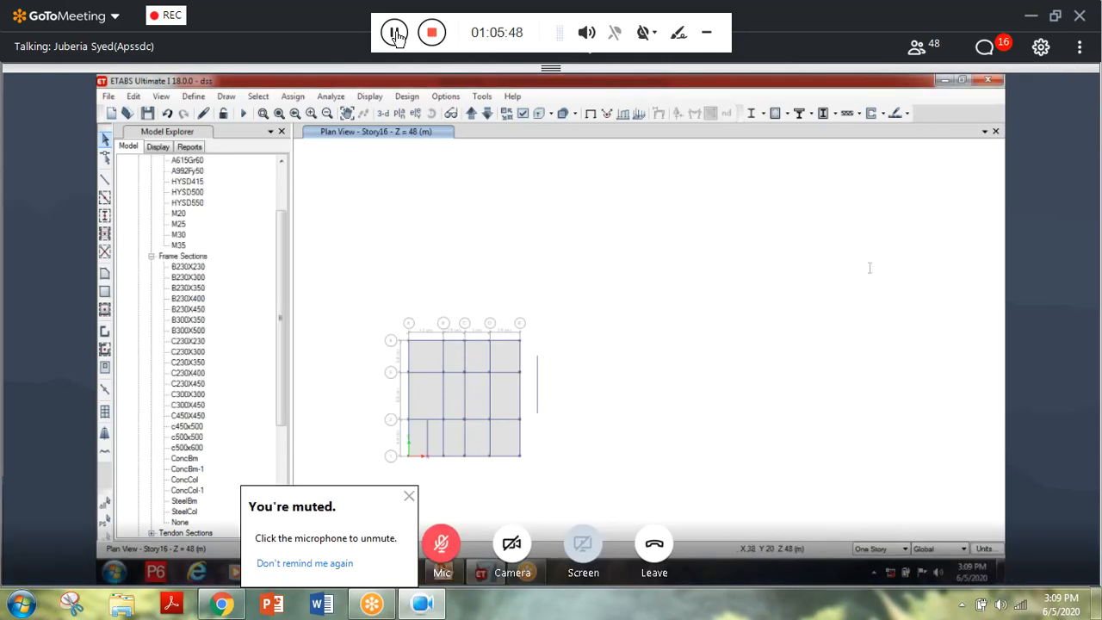
Examine the building's extent in Elevation View A and in the Story16 plan.
{"action": "scroll", "coordinate": [907, 457], "scroll_direction": "down", "scroll_amount": 2}
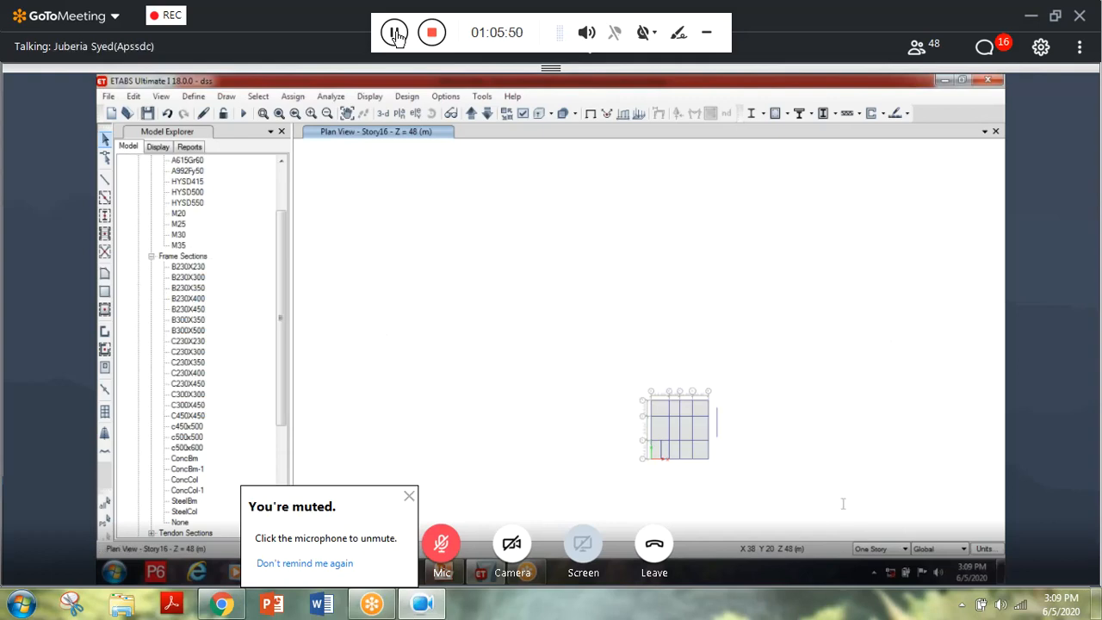
{"action": "middle_click_drag", "start_coordinate": [711, 469], "coordinate": [625, 399]}
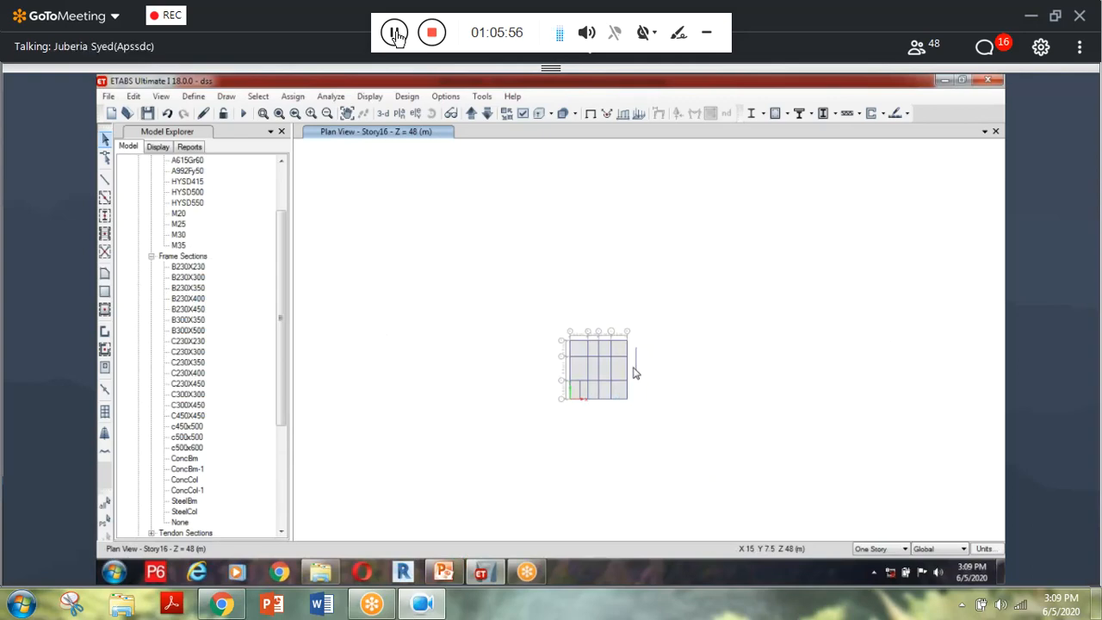
{"action": "scroll", "coordinate": [634, 371], "scroll_direction": "up", "scroll_amount": 2}
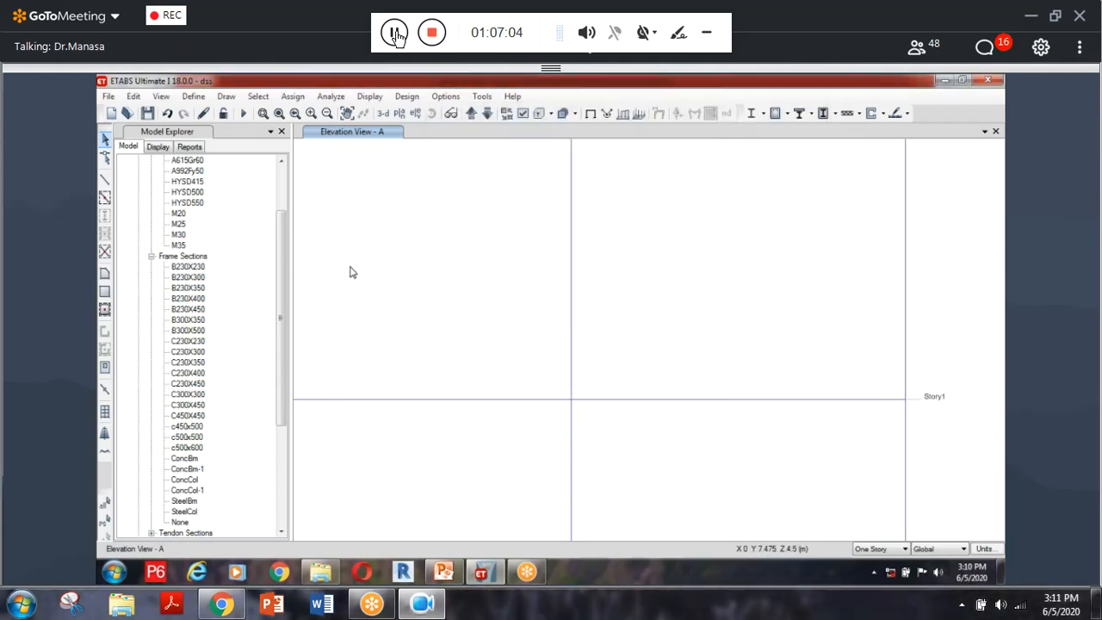
{"action": "scroll", "coordinate": [621, 301], "scroll_direction": "down", "scroll_amount": 2}
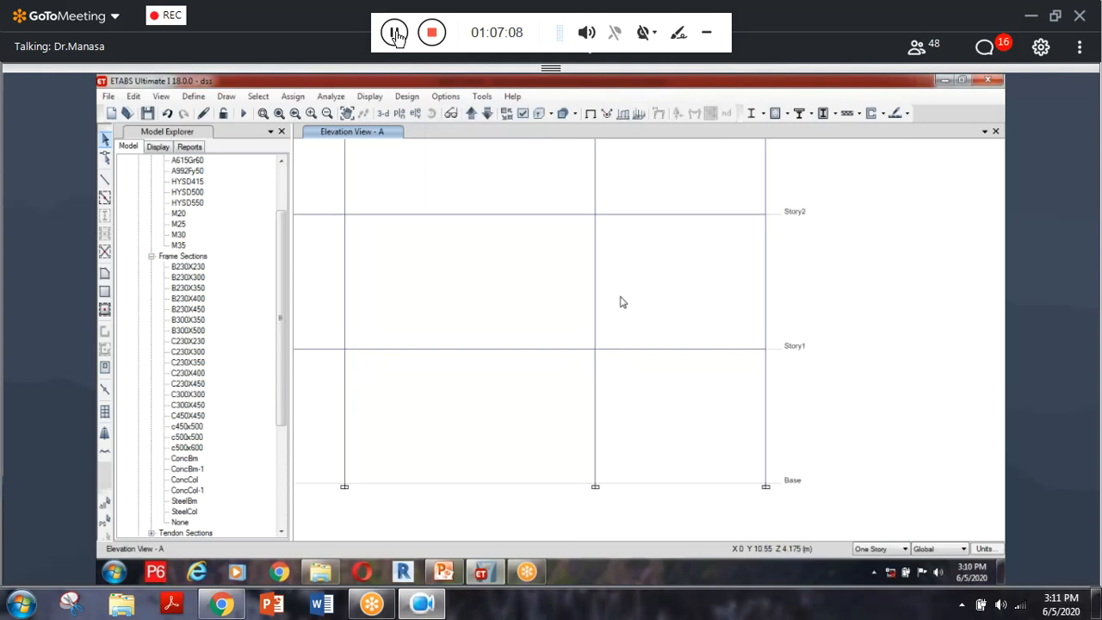
{"action": "scroll", "coordinate": [622, 300], "scroll_direction": "down", "scroll_amount": 1}
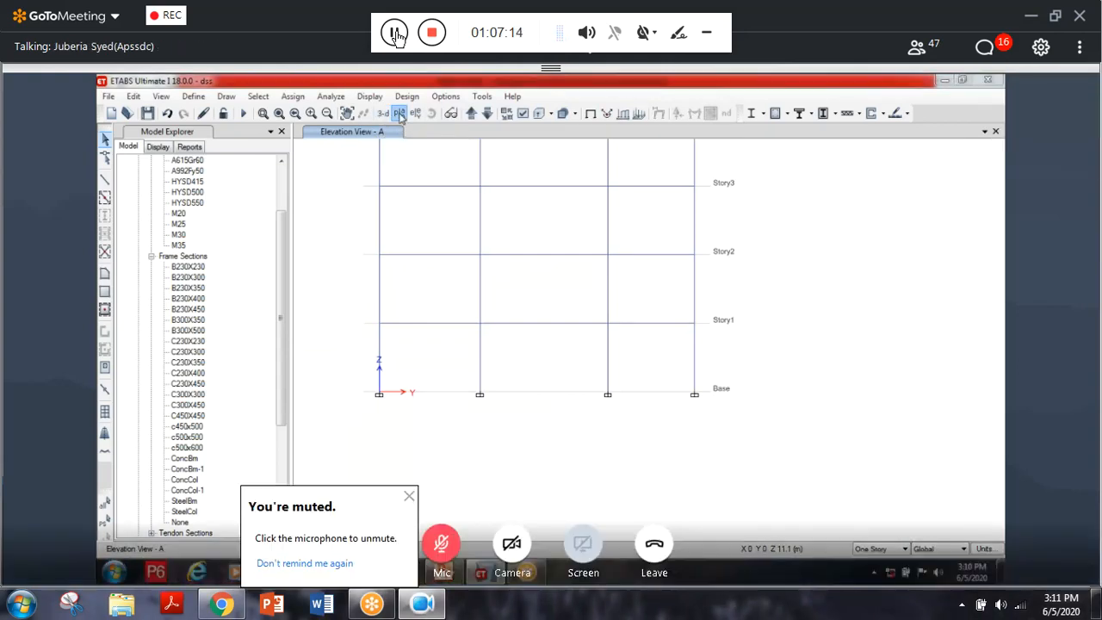
{"action": "left_click", "coordinate": [399, 115]}
{"action": "left_click", "coordinate": [510, 468]}
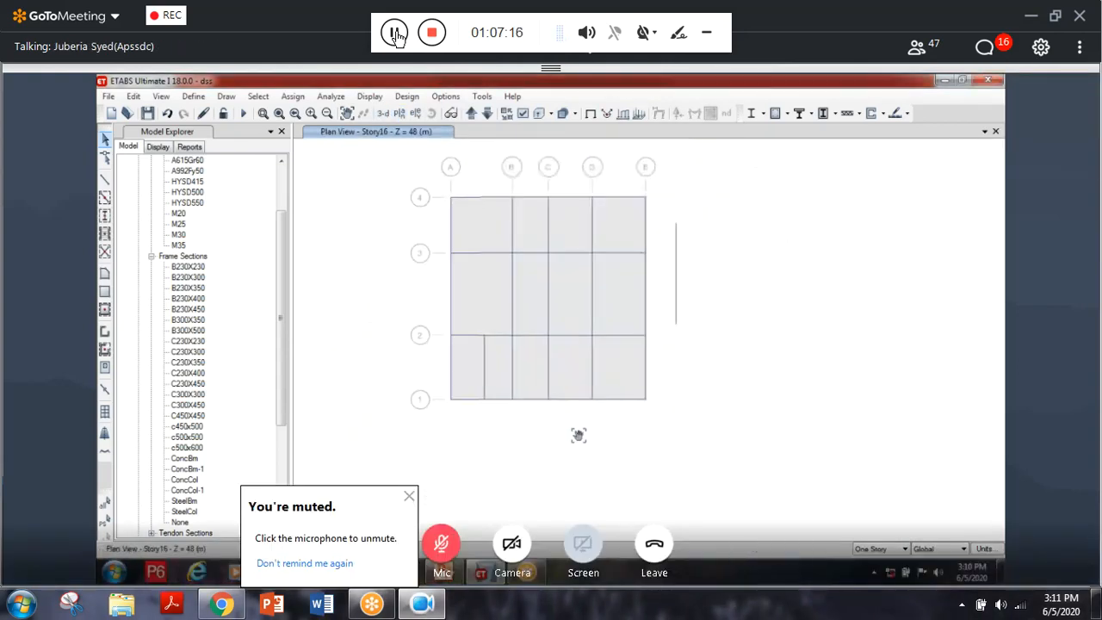
Remove the red extruded shell projecting beside the upper stories in the 3-D view.
{"action": "left_click", "coordinate": [381, 113]}
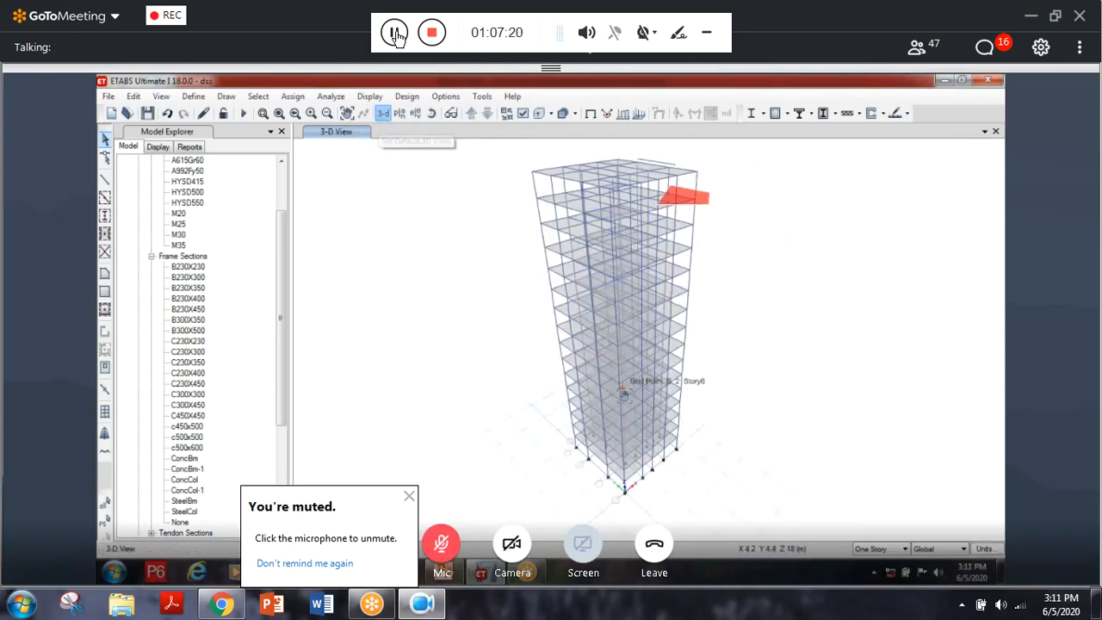
{"action": "scroll", "coordinate": [619, 222], "scroll_direction": "up", "scroll_amount": 5}
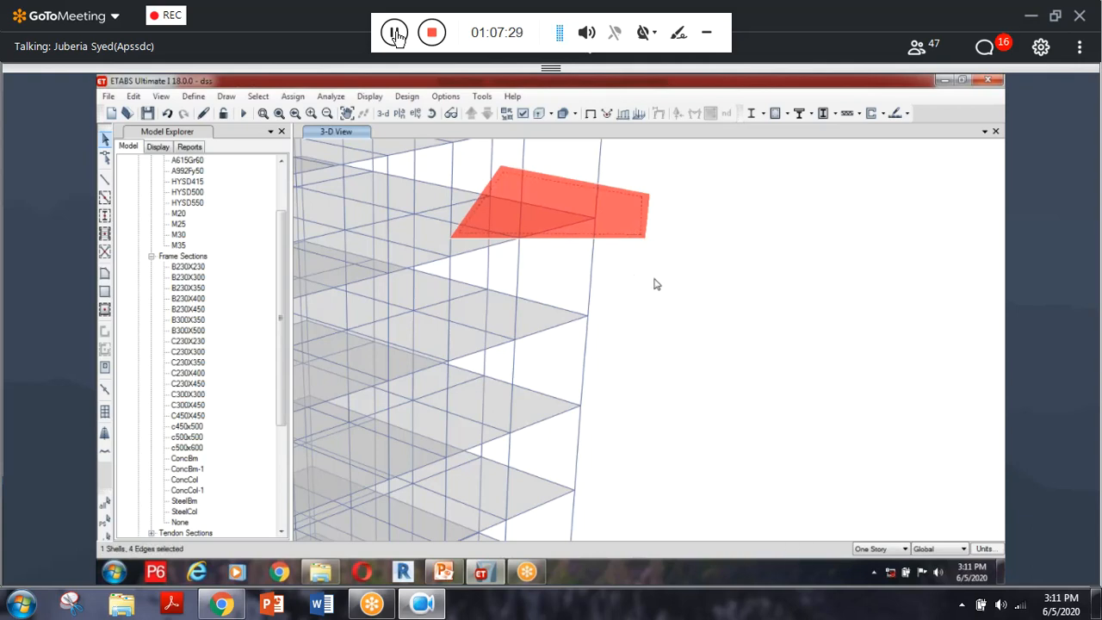
{"action": "middle_click_drag", "start_coordinate": [656, 283], "coordinate": [660, 275], "text": "shift"}
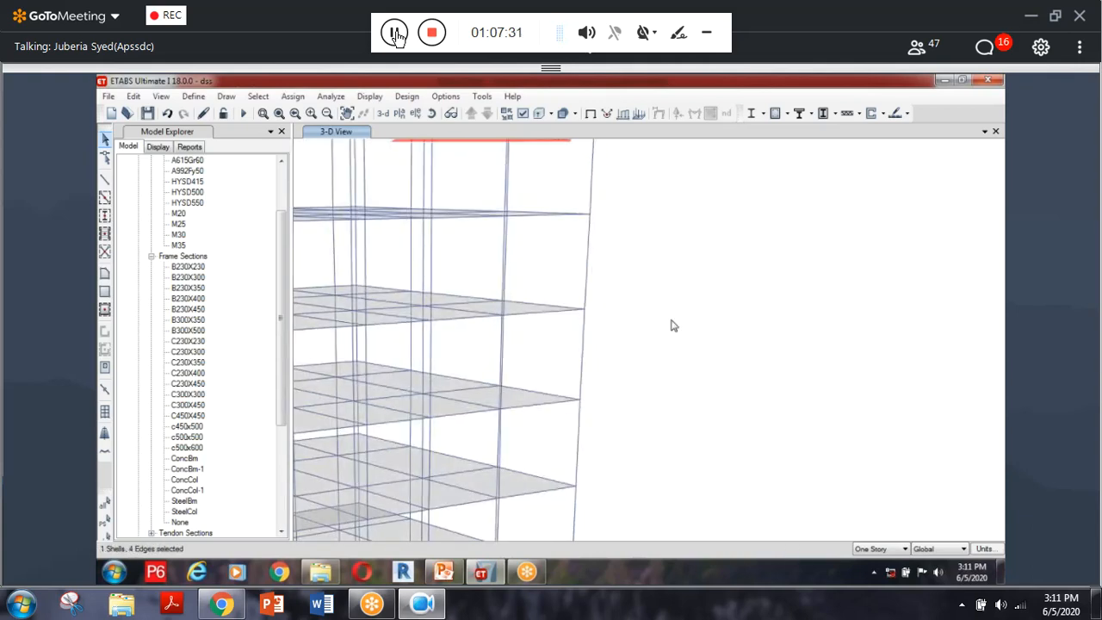
{"action": "middle_click_drag", "start_coordinate": [673, 325], "coordinate": [627, 319], "text": "shift"}
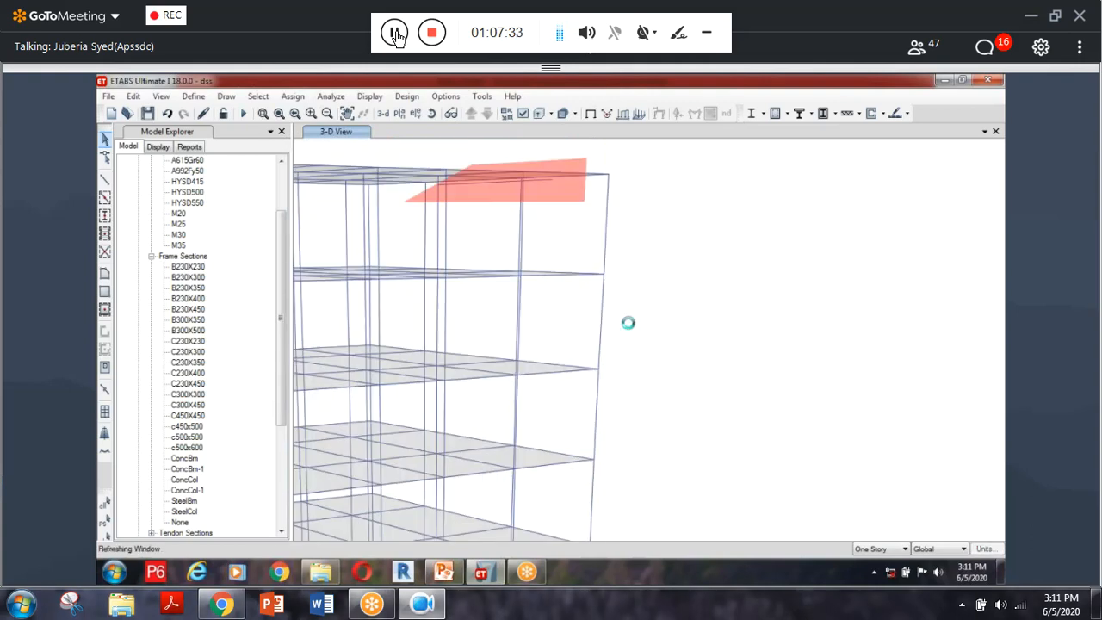
{"action": "left_click", "coordinate": [566, 169]}
{"action": "middle_click_drag", "start_coordinate": [641, 366], "coordinate": [610, 465], "text": "shift"}
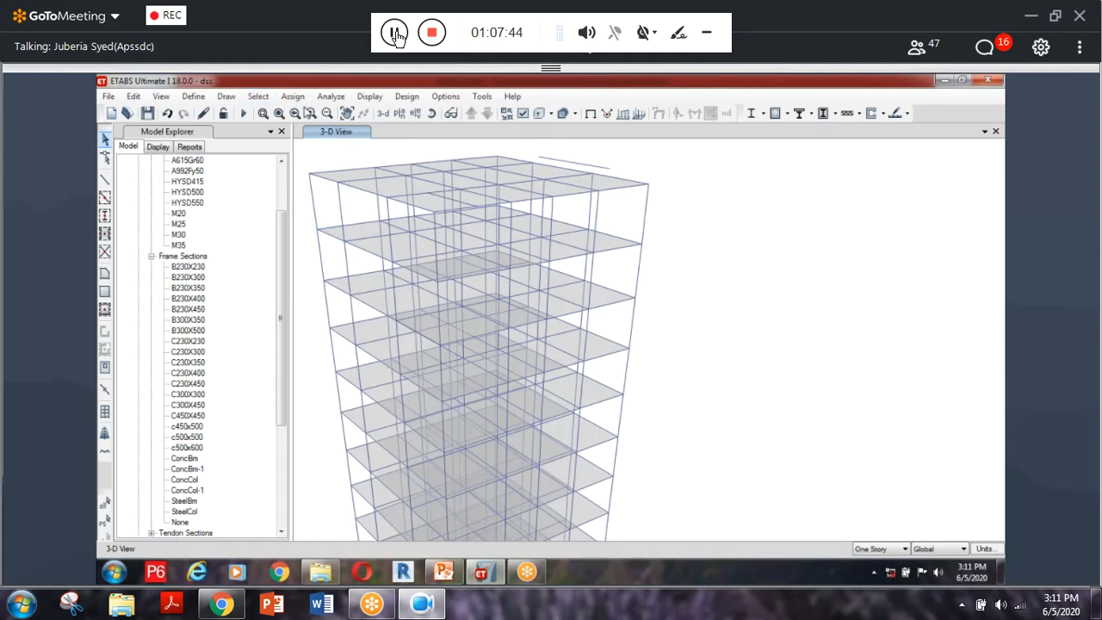
Return to the Story16 plan and select the joint and column at the corner of grids E and 1.
{"action": "left_click", "coordinate": [397, 114]}
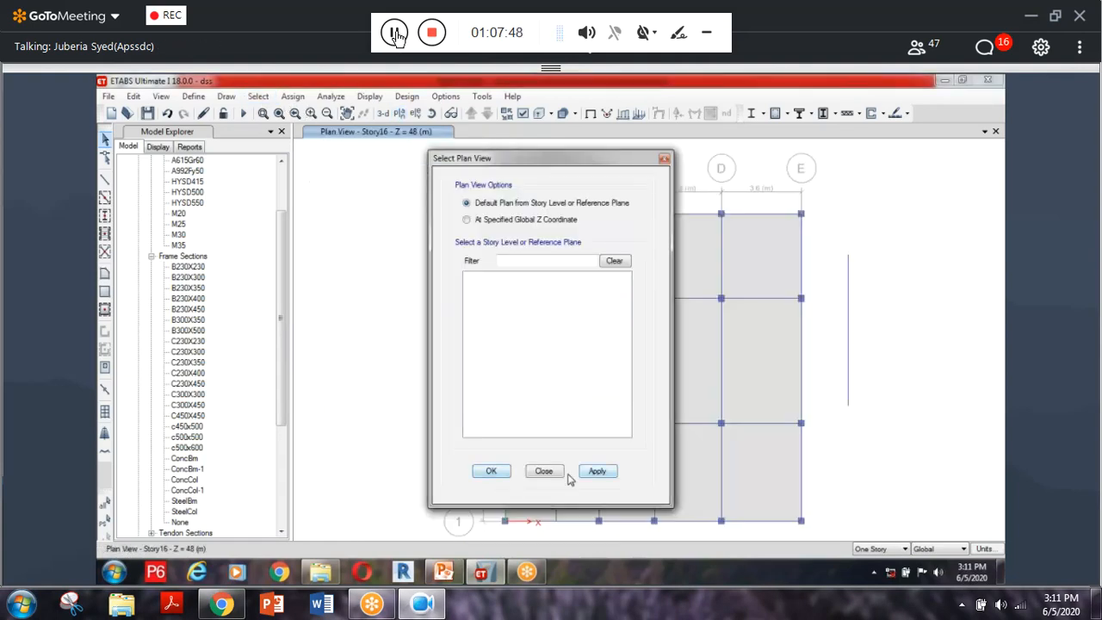
{"action": "left_click", "coordinate": [561, 472]}
{"action": "middle_click_drag", "start_coordinate": [798, 523], "coordinate": [487, 433]}
{"action": "left_click", "coordinate": [469, 416]}
{"action": "left_click", "coordinate": [470, 415]}
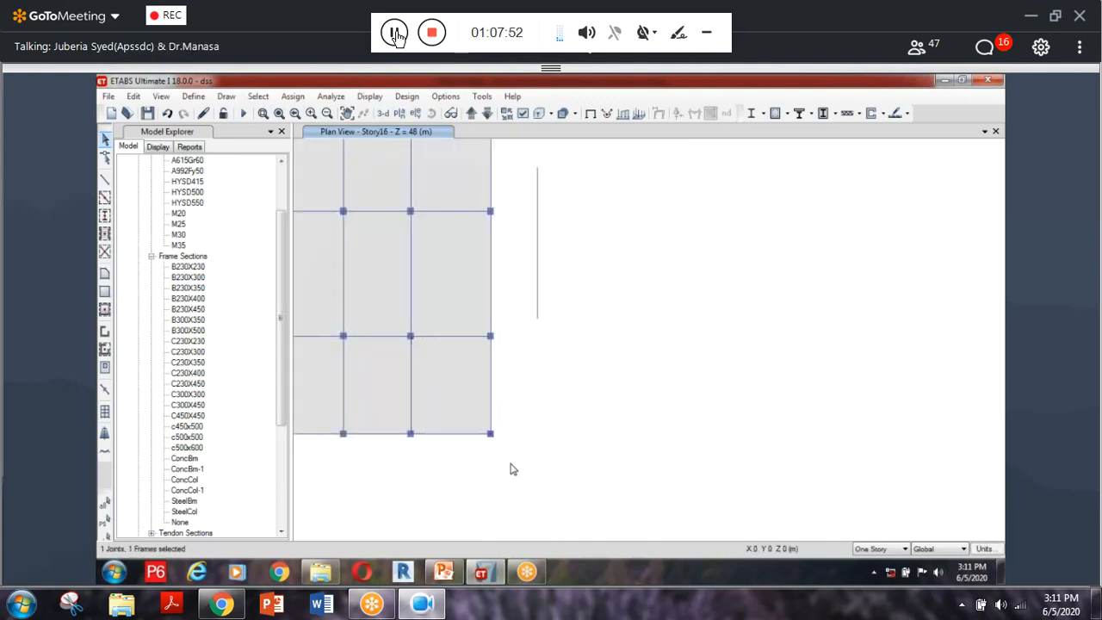
{"action": "left_click_drag", "start_coordinate": [461, 407], "coordinate": [503, 465]}
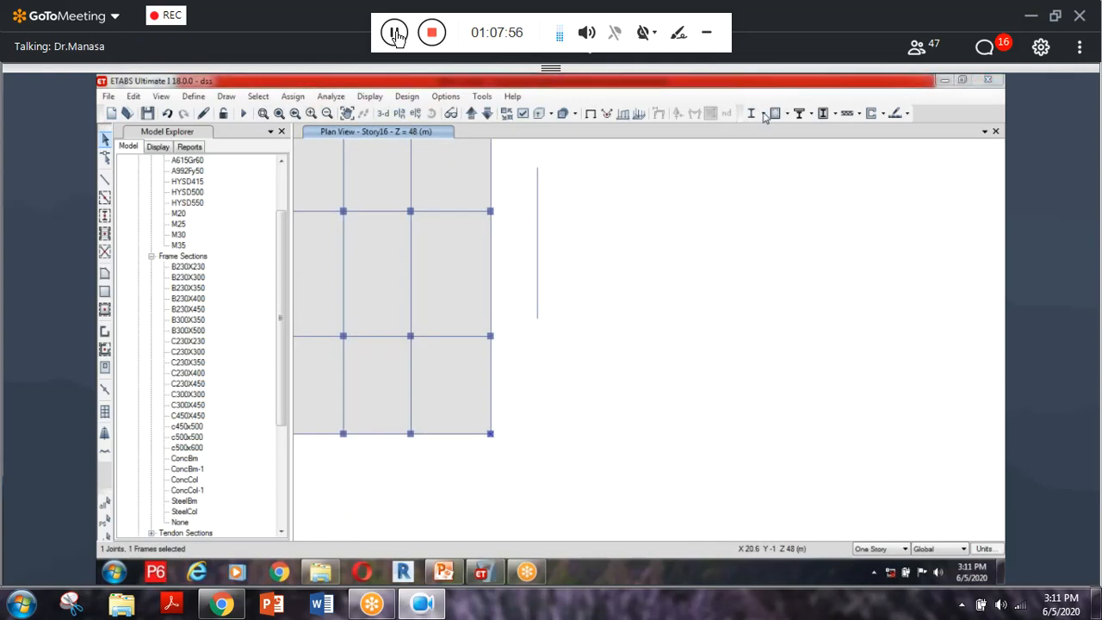
Set the story scope to All Stories and reselect the E-1 corner so its joints and columns are included on every story.
{"action": "left_click", "coordinate": [887, 549]}
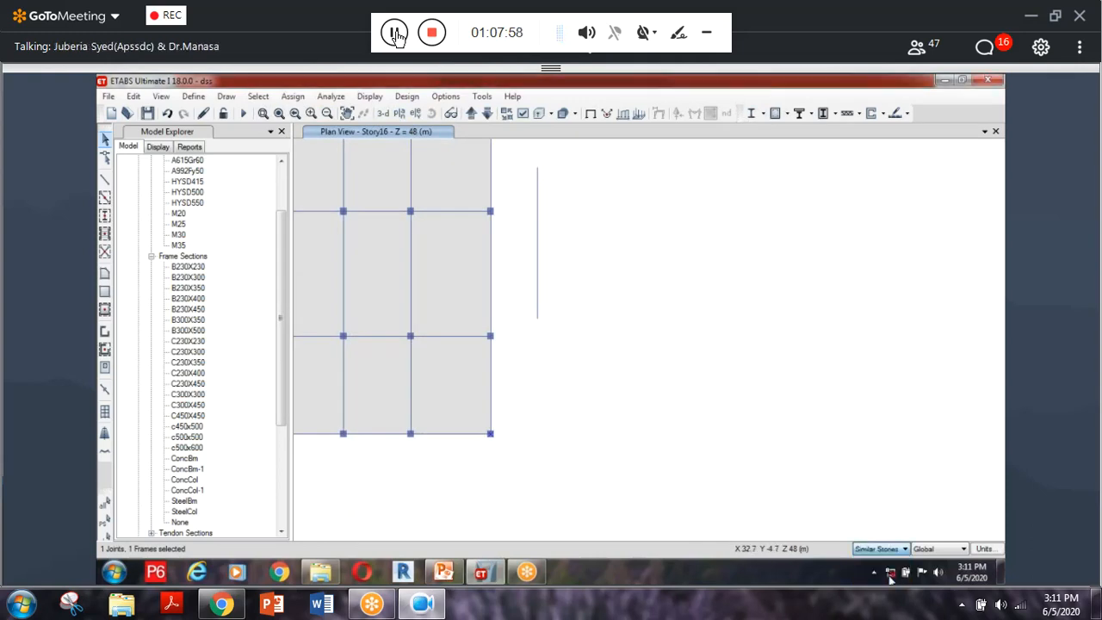
{"action": "left_click", "coordinate": [871, 569]}
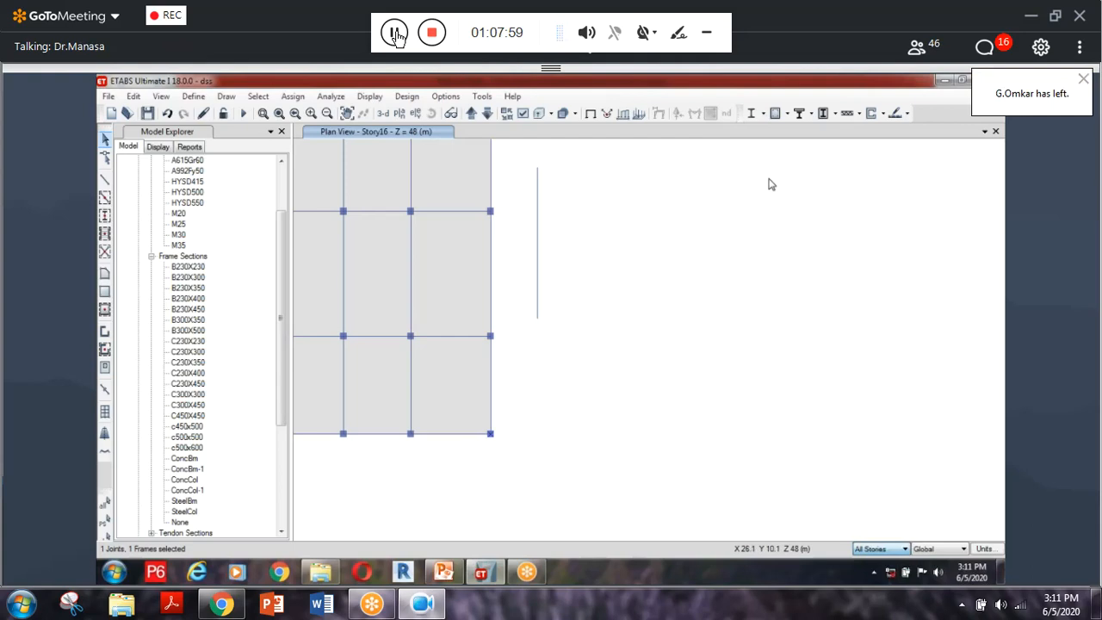
{"action": "left_click", "coordinate": [762, 95]}
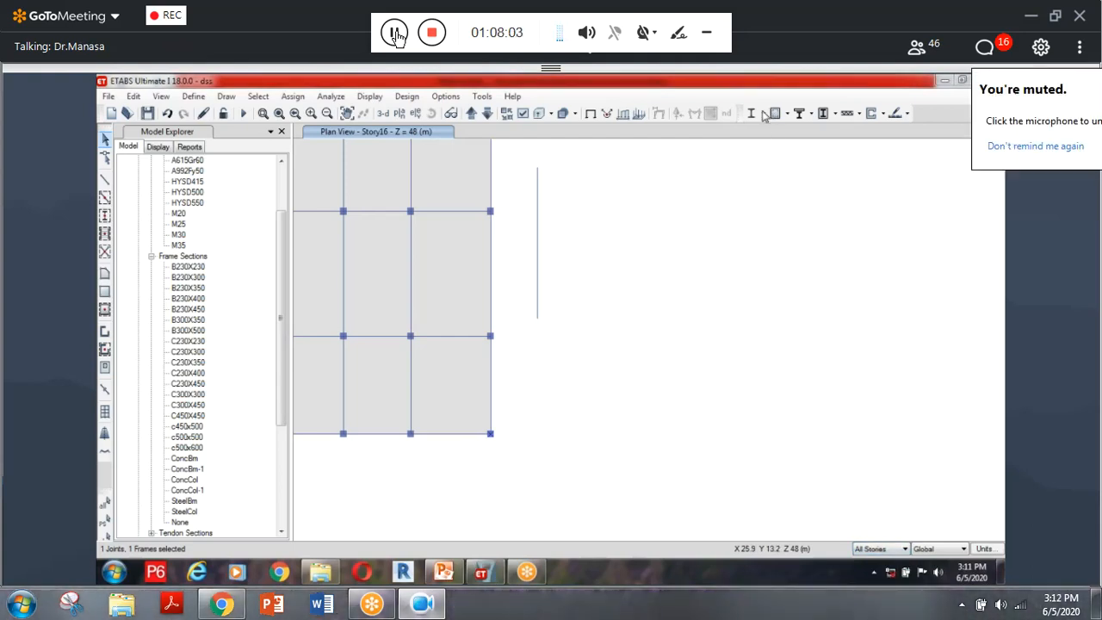
{"action": "left_click_drag", "start_coordinate": [469, 420], "coordinate": [521, 459]}
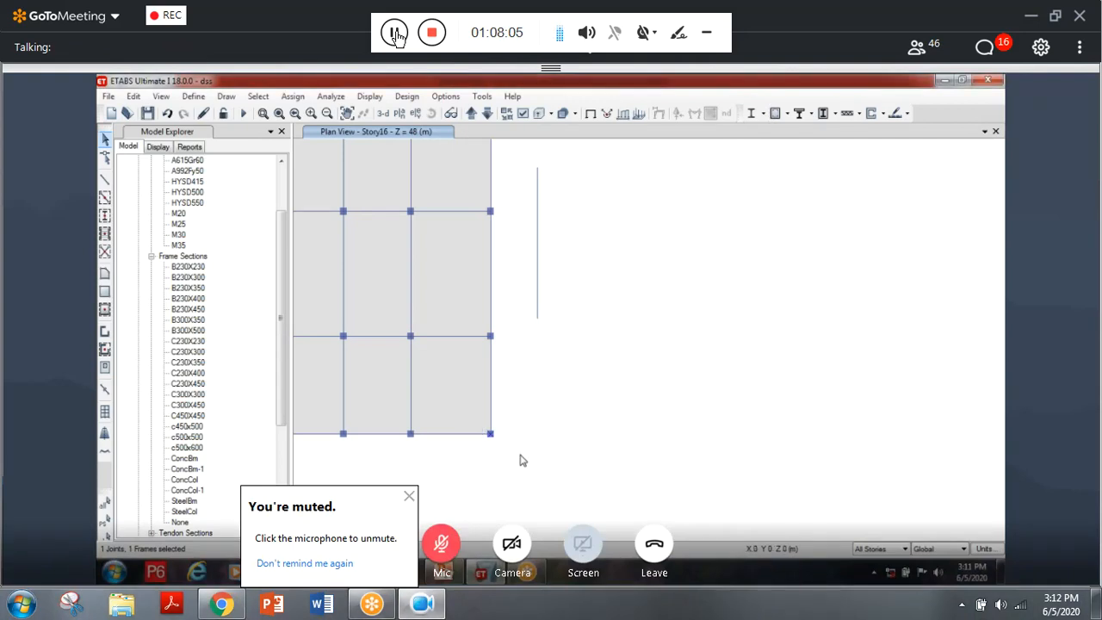
Deselect the joints and all object types from Beams through Quad Strain Gauges, keeping only the corner columns selected.
{"action": "left_click", "coordinate": [258, 97]}
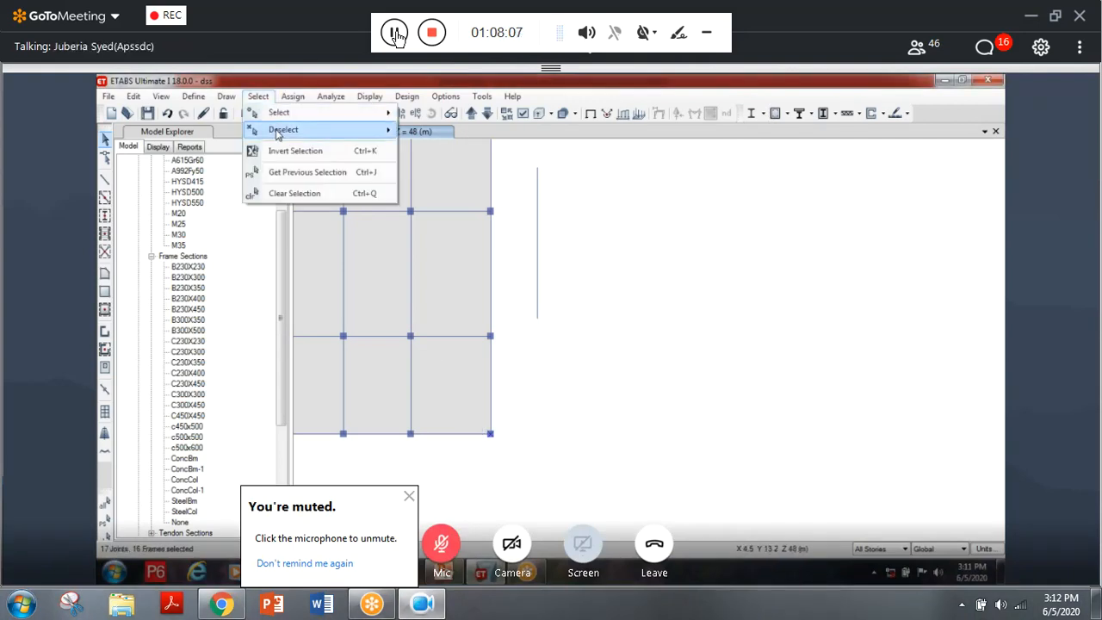
{"action": "mouse_move", "coordinate": [284, 130]}
{"action": "left_click", "coordinate": [459, 226]}
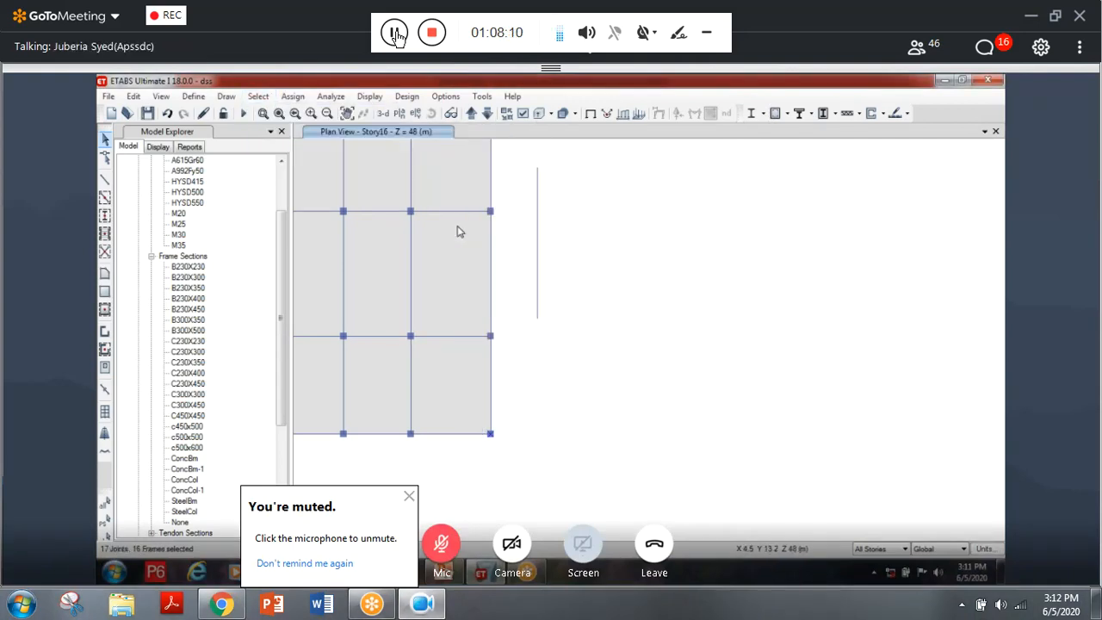
{"action": "left_click", "coordinate": [554, 433]}
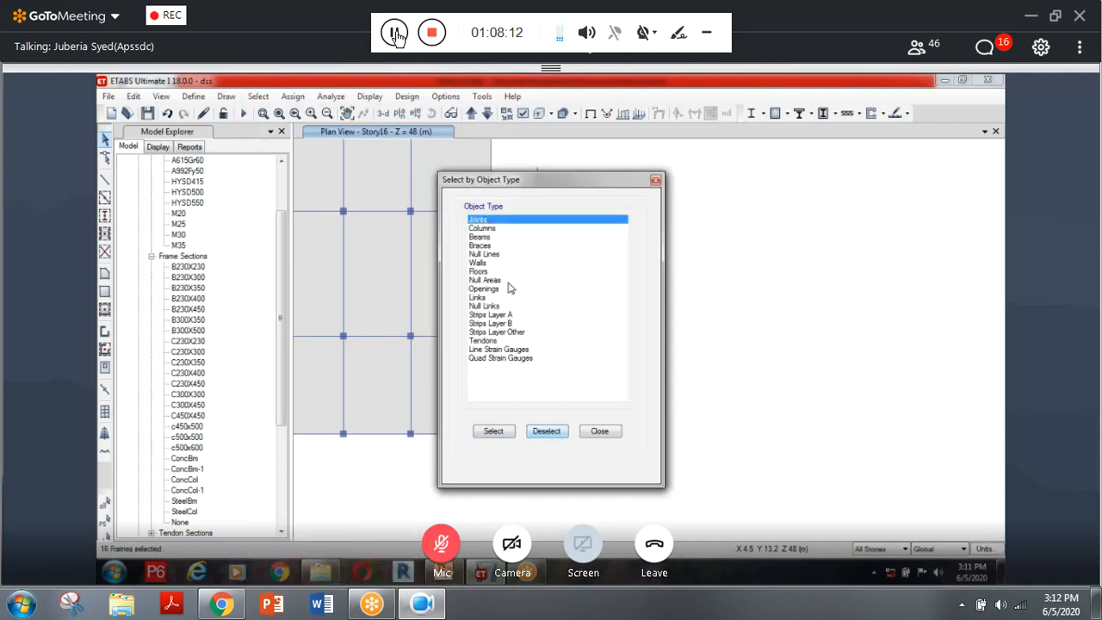
{"action": "left_click_drag", "start_coordinate": [485, 240], "coordinate": [503, 358]}
{"action": "left_click", "coordinate": [546, 431]}
{"action": "left_click", "coordinate": [600, 431]}
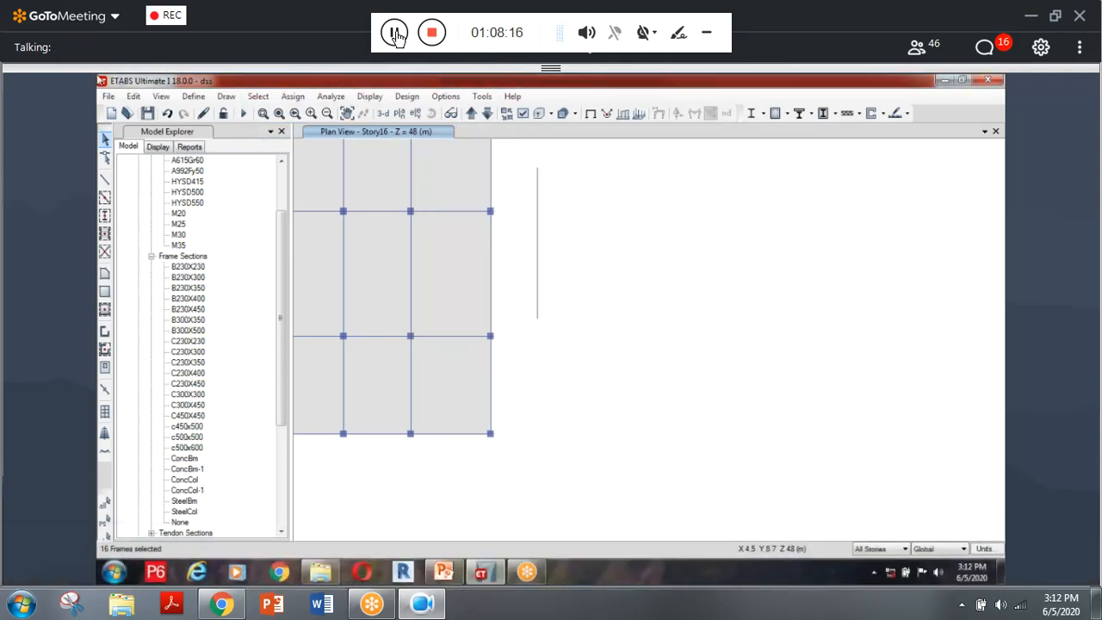
Move the selected corner columns on all stories outward from grid E along the X direction.
{"action": "left_click", "coordinate": [134, 95]}
{"action": "left_click", "coordinate": [258, 376]}
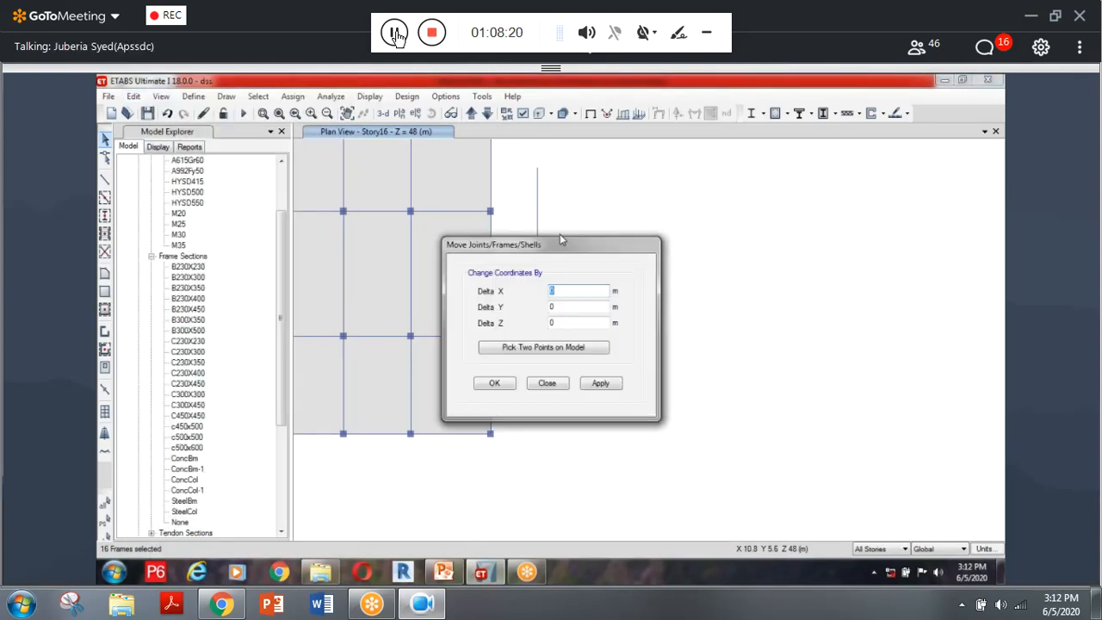
{"action": "left_click_drag", "start_coordinate": [559, 241], "coordinate": [613, 200]}
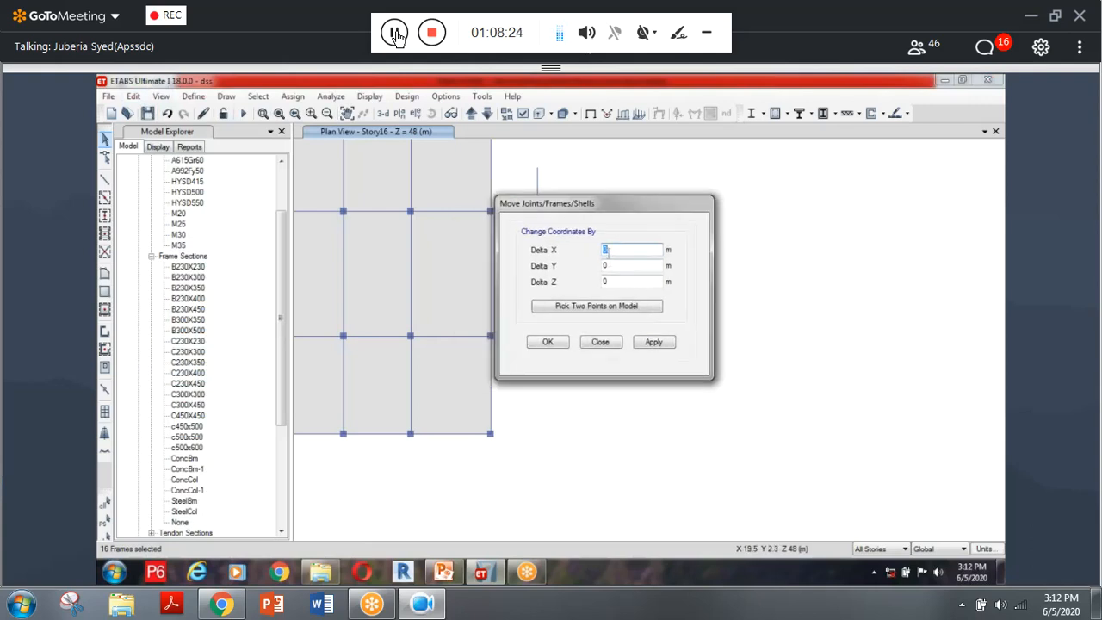
{"action": "left_click", "coordinate": [651, 343]}
{"action": "left_click", "coordinate": [547, 343]}
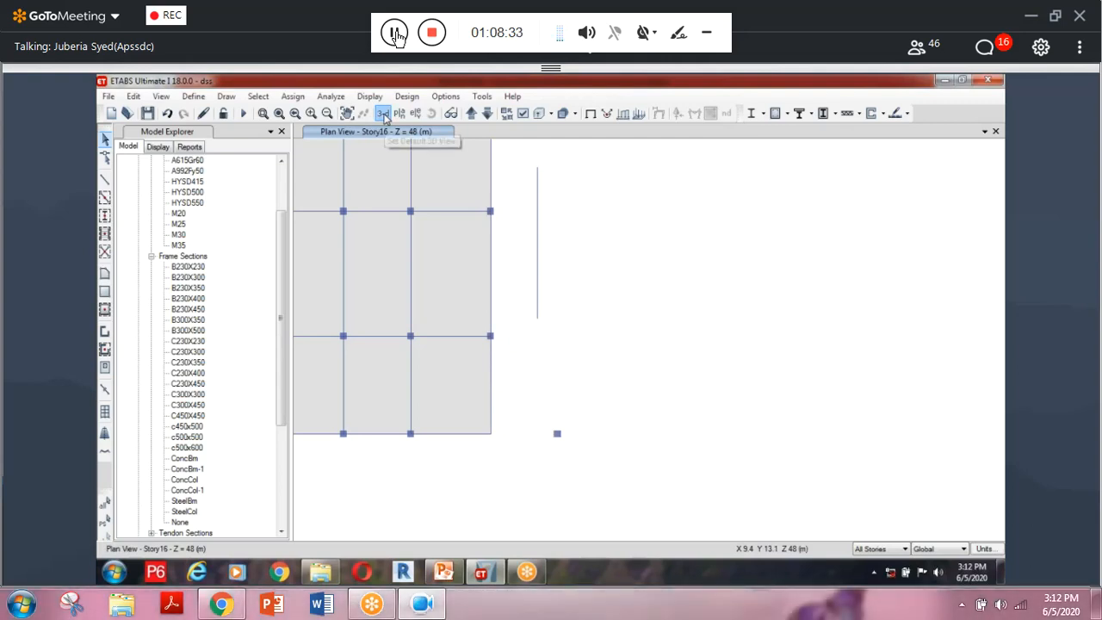
Check the moved corner columns in the default 3D view and return to the Story16 plan.
{"action": "left_click", "coordinate": [384, 114]}
{"action": "middle_click_drag", "start_coordinate": [577, 336], "coordinate": [436, 344]}
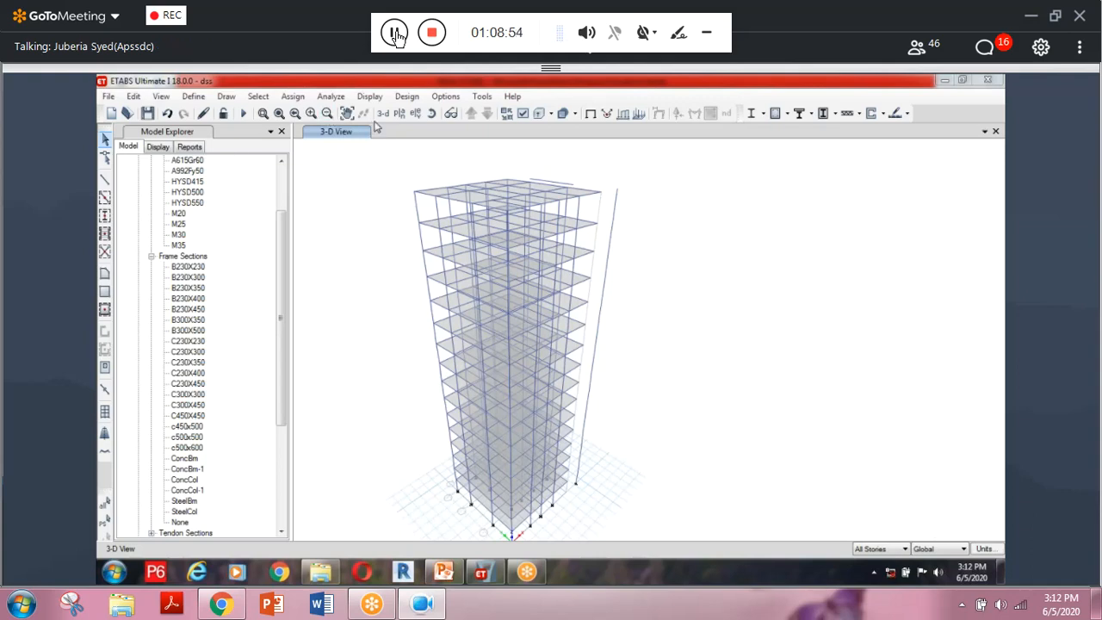
{"action": "left_click", "coordinate": [400, 119]}
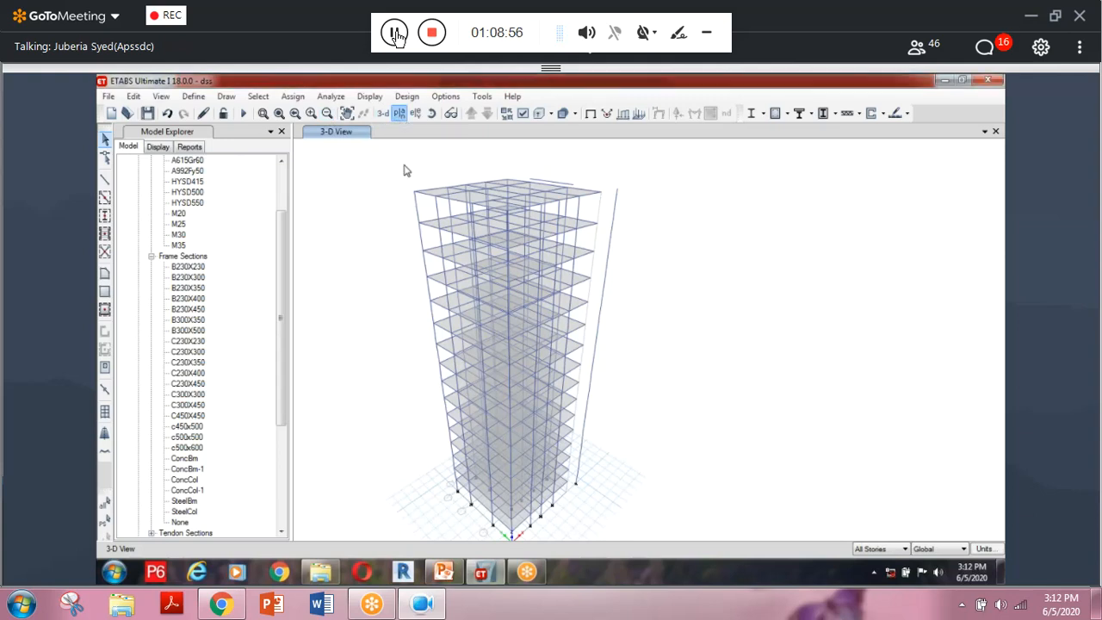
{"action": "left_click", "coordinate": [598, 472]}
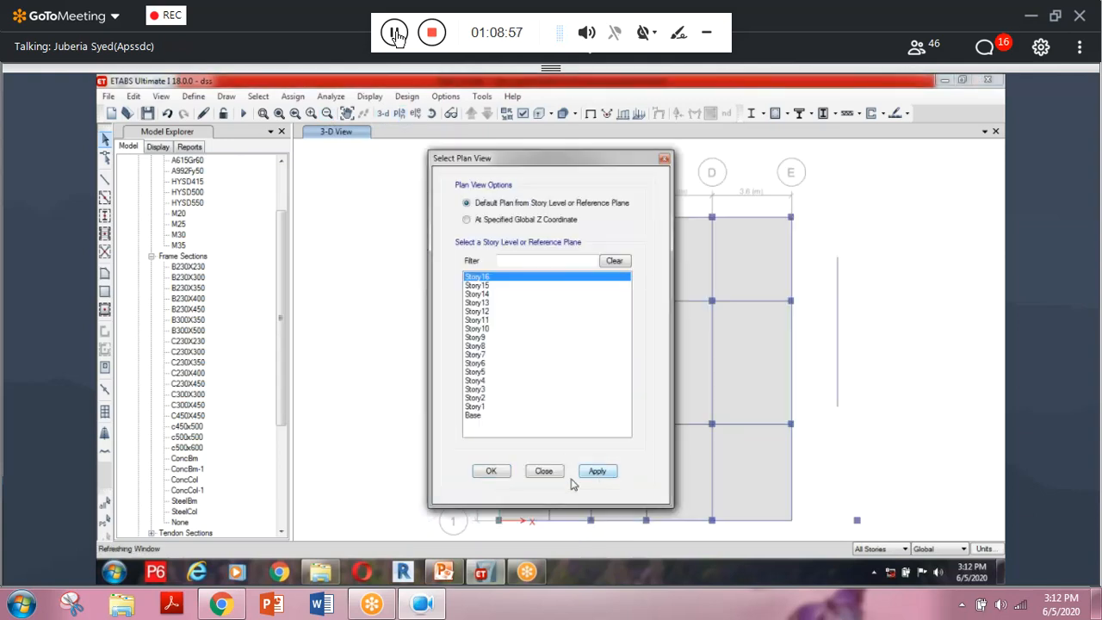
{"action": "left_click", "coordinate": [492, 471]}
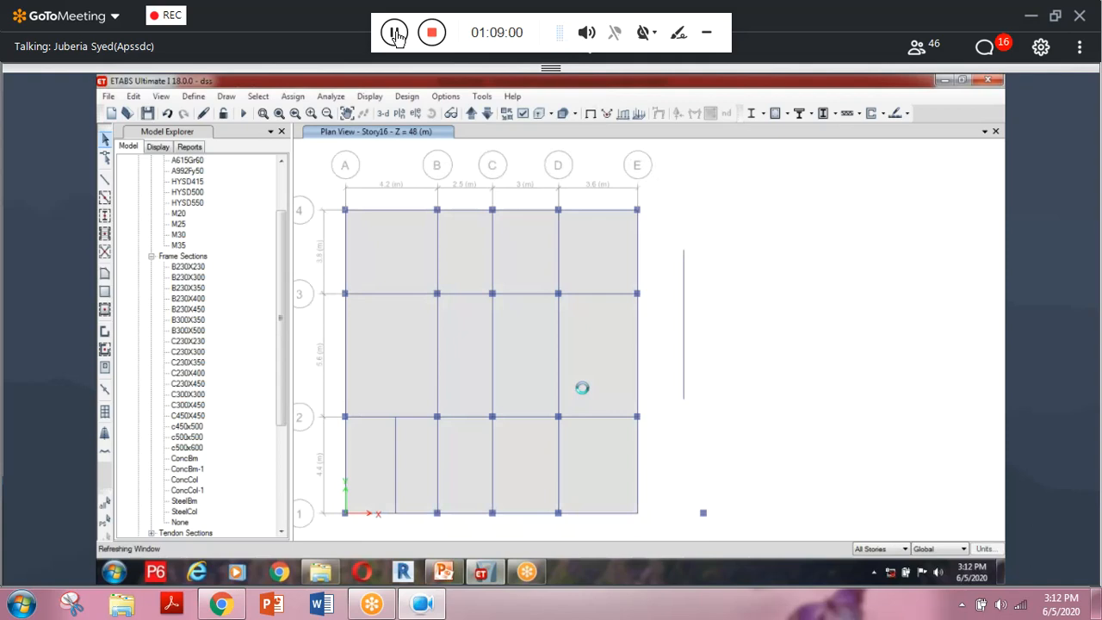
Draw a horizontal B230X230 frame starting at the lower end of the detached vertical frame outside grid E.
{"action": "scroll", "coordinate": [647, 392], "scroll_direction": "up", "scroll_amount": 2}
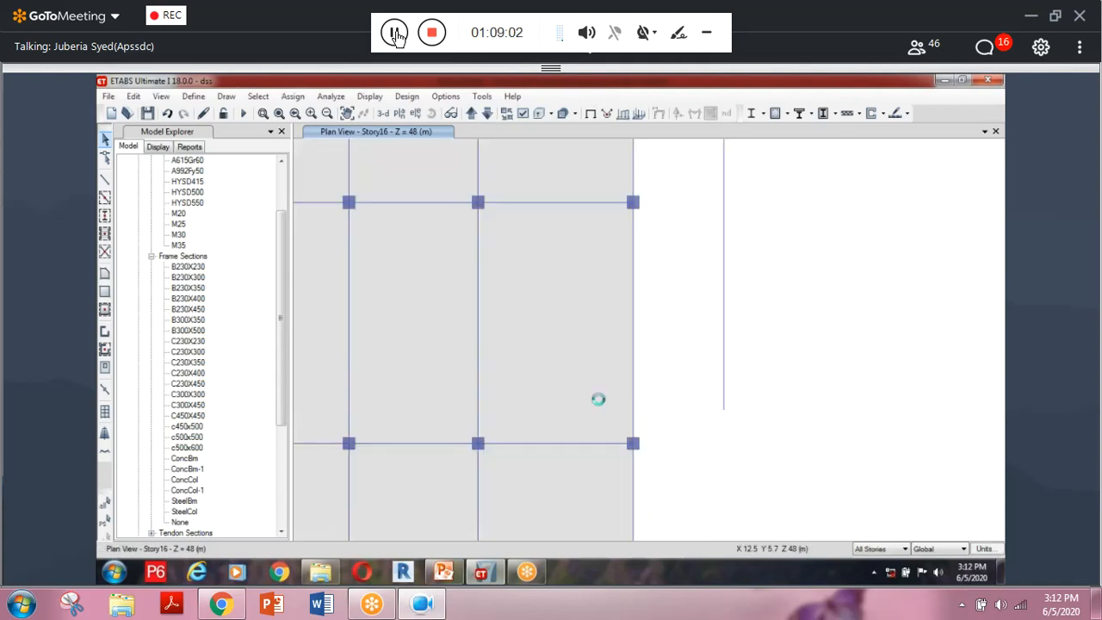
{"action": "left_click", "coordinate": [105, 178]}
{"action": "middle_click_drag", "start_coordinate": [722, 422], "coordinate": [590, 413]}
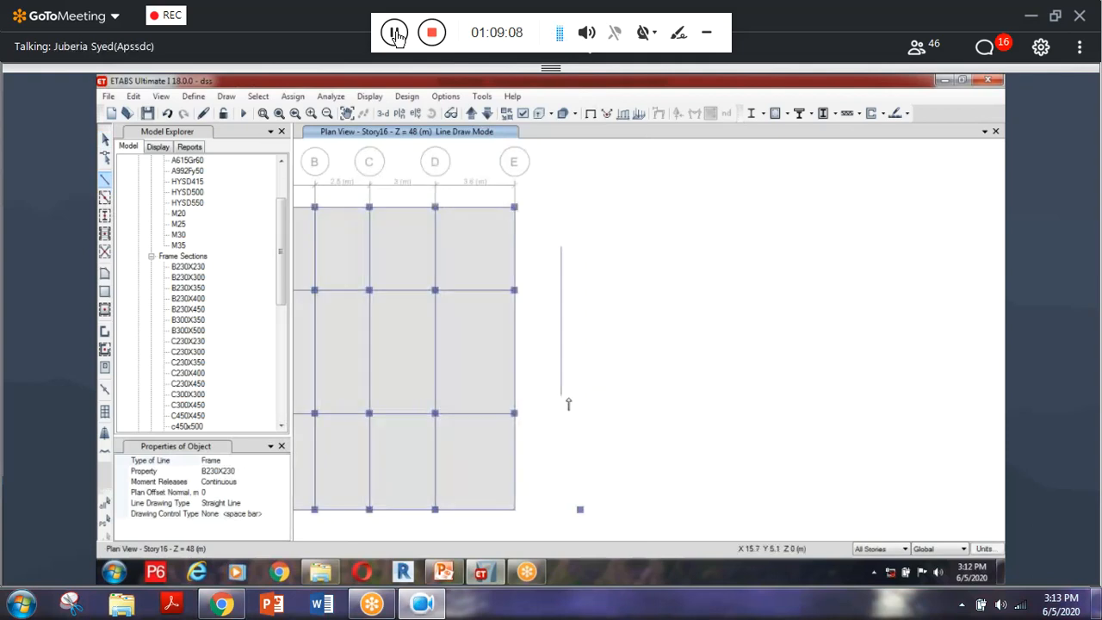
{"action": "scroll", "coordinate": [564, 404], "scroll_direction": "up", "scroll_amount": 2}
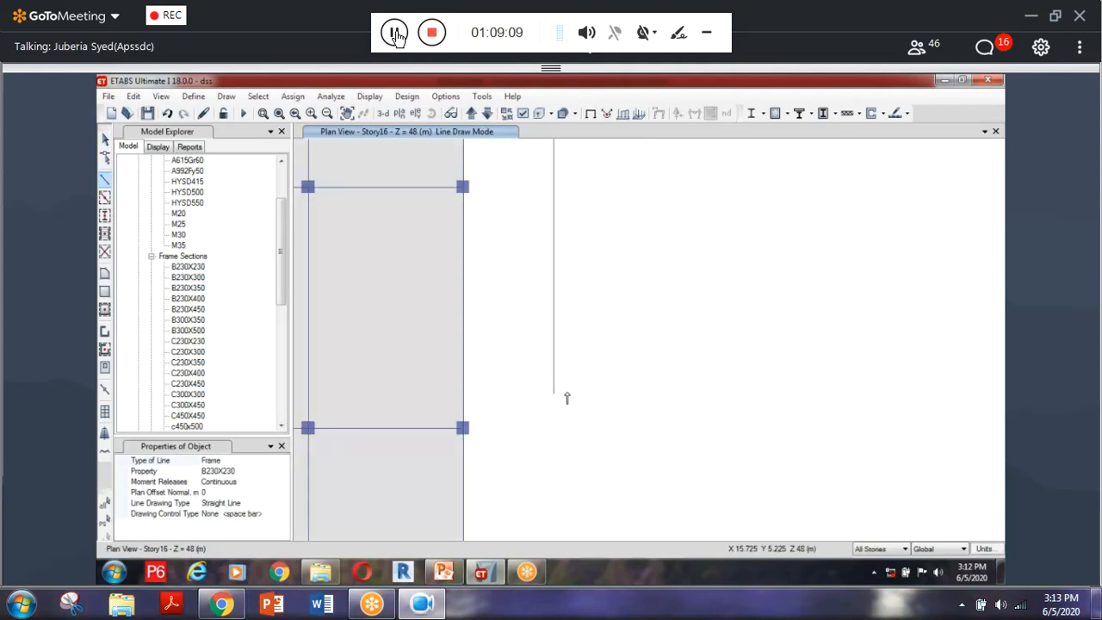
{"action": "left_click", "coordinate": [556, 394]}
{"action": "left_click", "coordinate": [678, 393]}
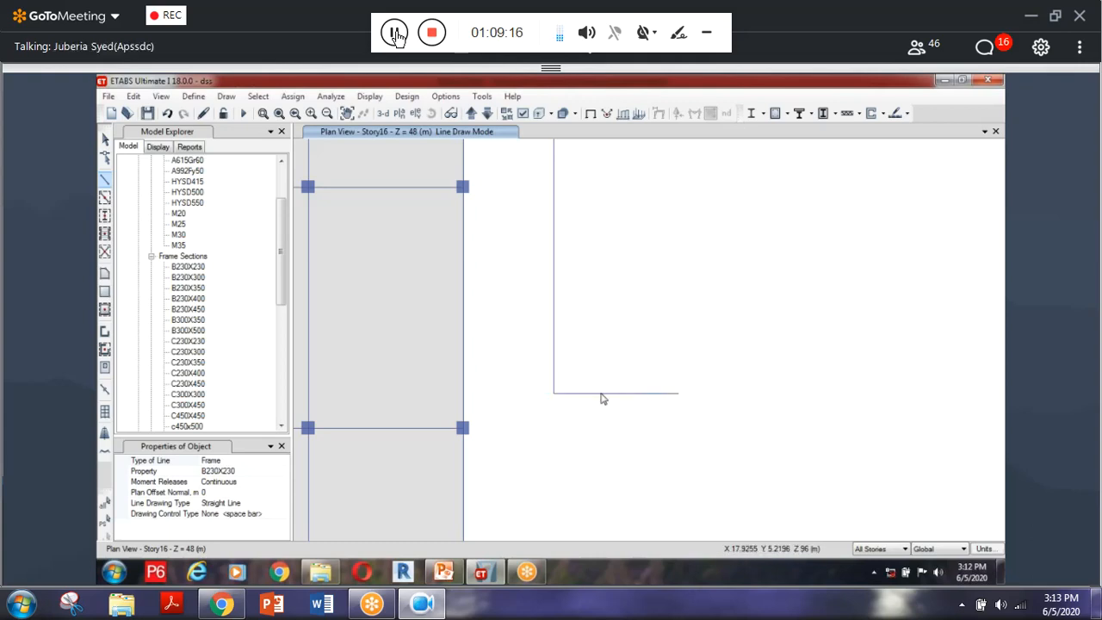
Reshape the horizontal frame beyond the vertical frame and shift it back so its start meets the vertical frame's lower end.
{"action": "left_click", "coordinate": [105, 139]}
{"action": "left_click", "coordinate": [575, 393]}
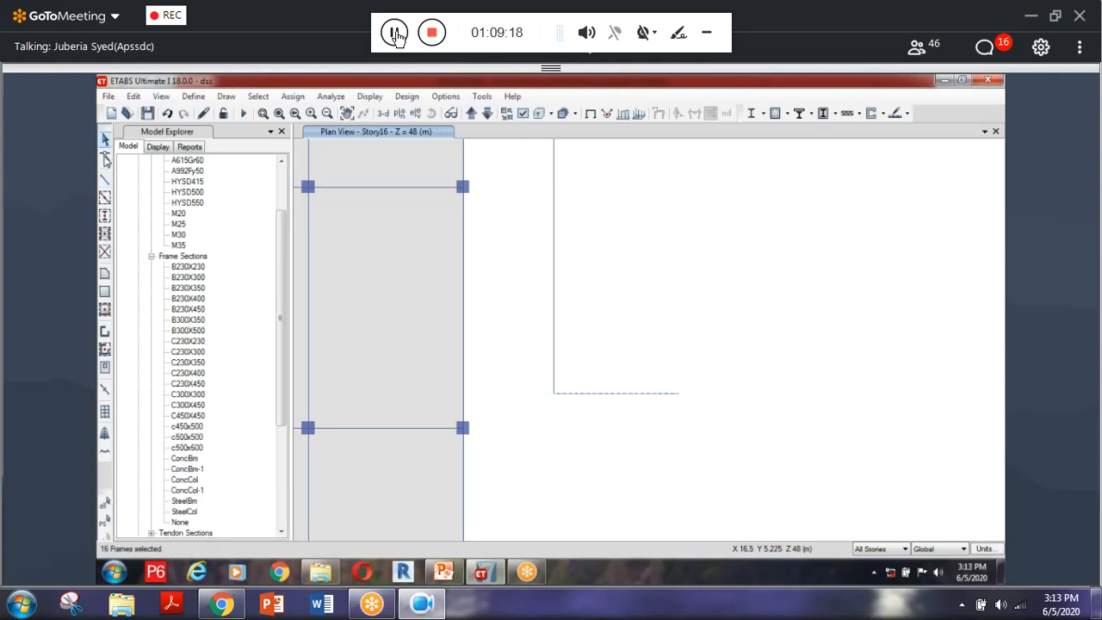
{"action": "left_click", "coordinate": [105, 158]}
{"action": "left_click", "coordinate": [573, 393]}
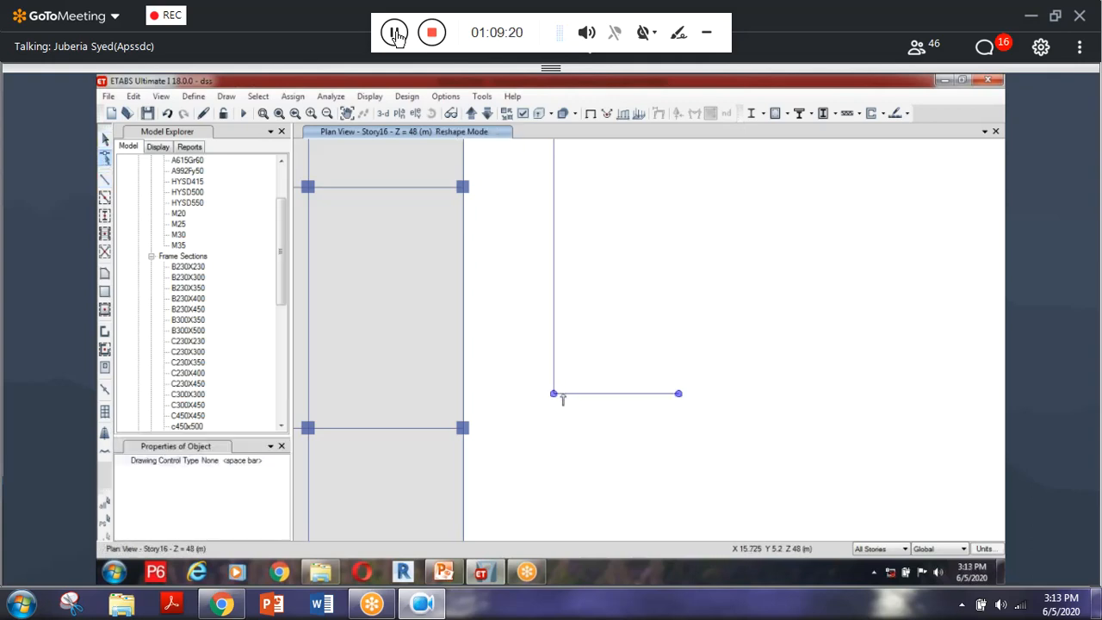
{"action": "left_click_drag", "start_coordinate": [553, 394], "coordinate": [520, 410]}
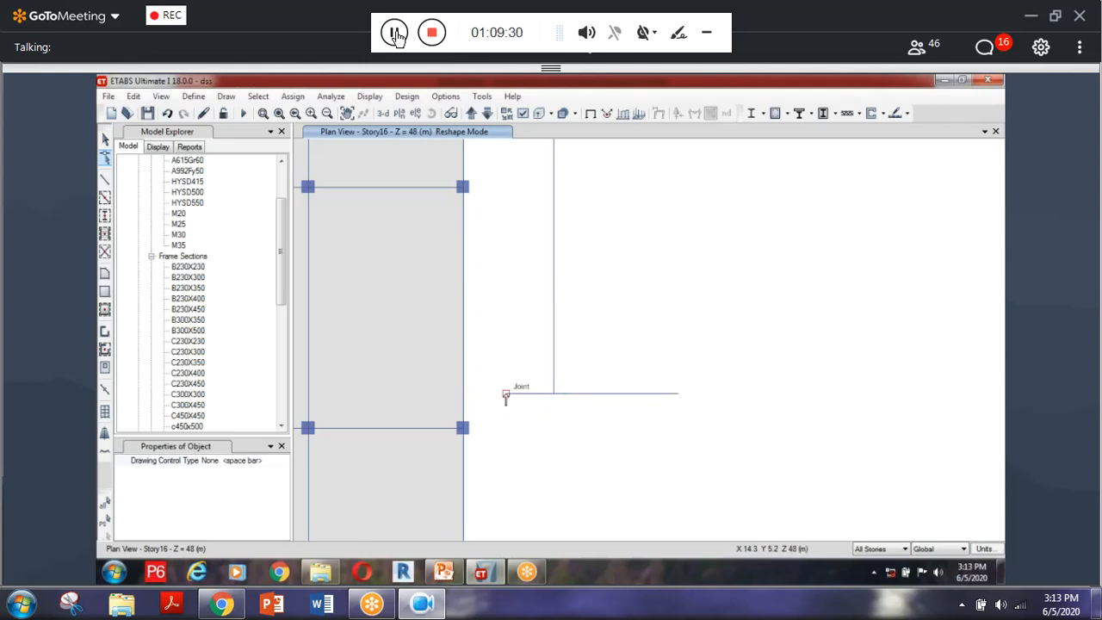
{"action": "left_click_drag", "start_coordinate": [506, 396], "coordinate": [556, 396]}
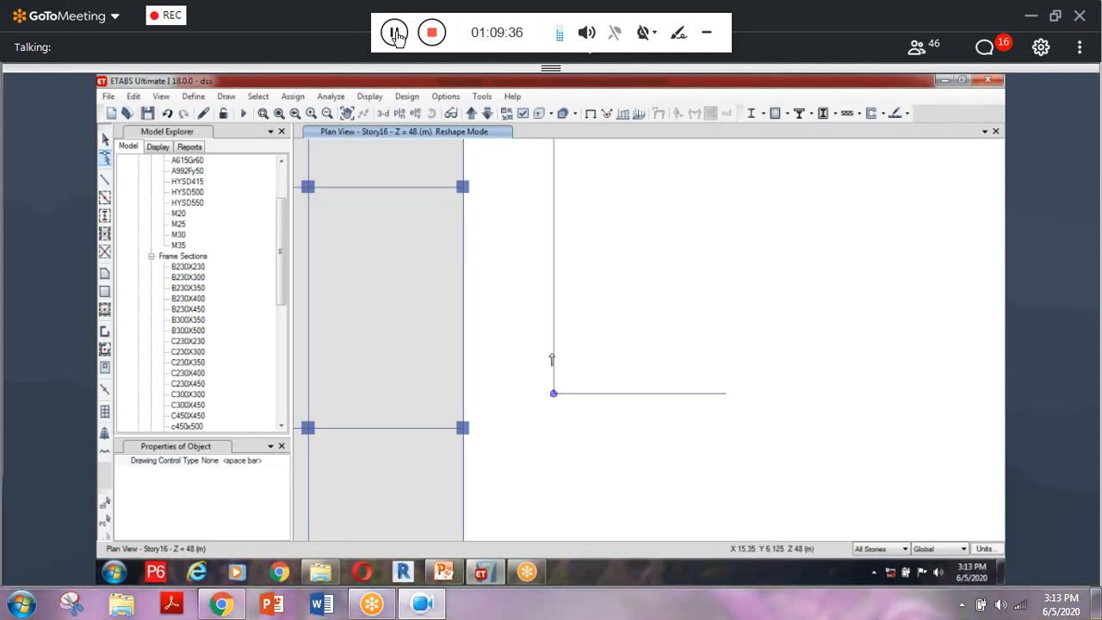
{"action": "key", "text": "Escape"}
Reshape the detached vertical frame by raising its lower end, leaving a gap of about 1.05 m above the horizontal frame.
{"action": "left_click", "coordinate": [556, 365]}
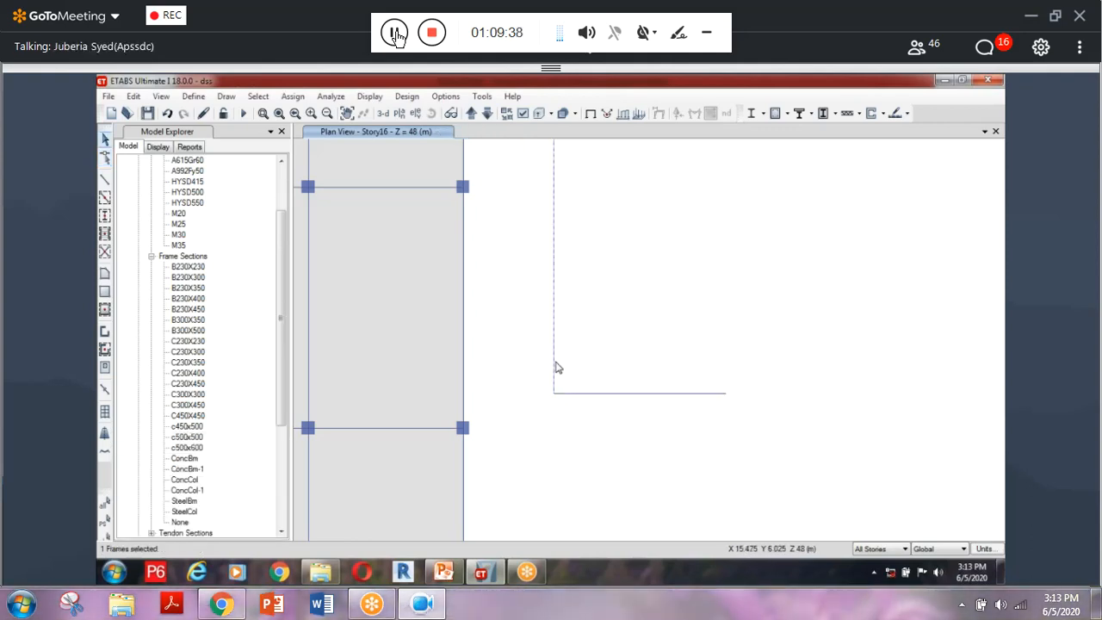
{"action": "left_click", "coordinate": [104, 157]}
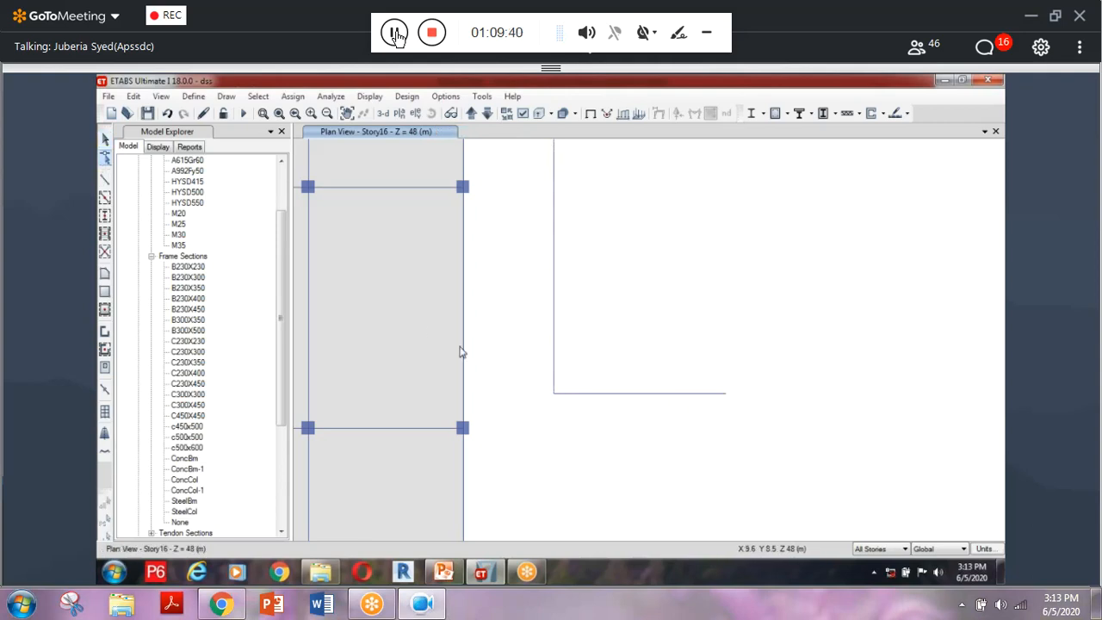
{"action": "left_click", "coordinate": [553, 384]}
{"action": "left_click_drag", "start_coordinate": [554, 394], "coordinate": [553, 349]}
{"action": "left_click_drag", "start_coordinate": [554, 392], "coordinate": [552, 394]}
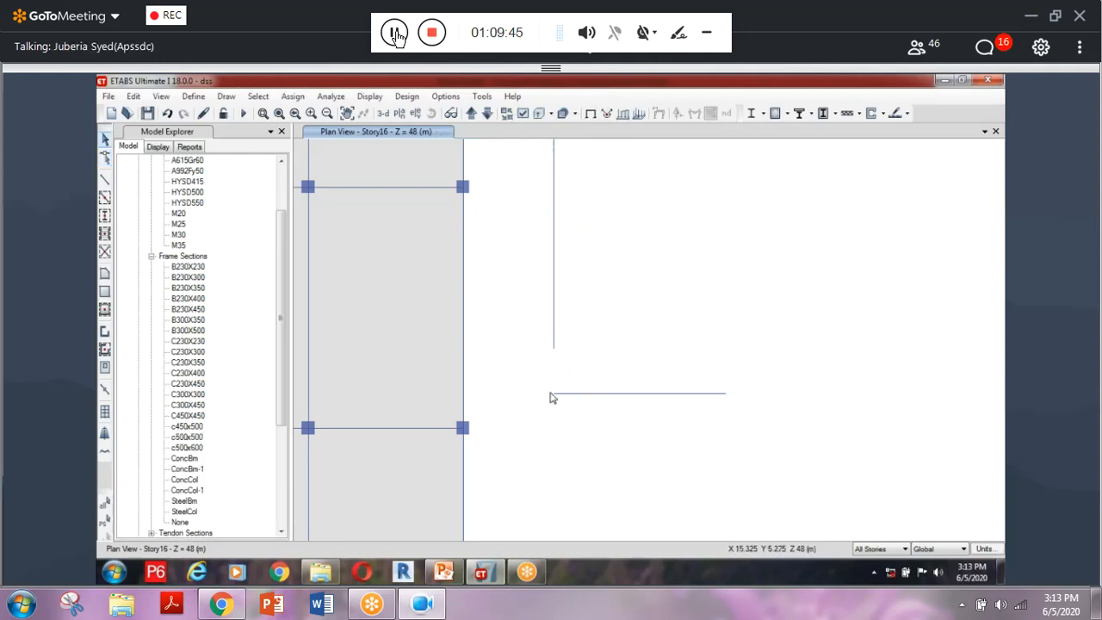
Measure the gap between the vertical frame's lower end and the horizontal frame's start with a dimension line.
{"action": "left_click_drag", "start_coordinate": [544, 338], "coordinate": [571, 366]}
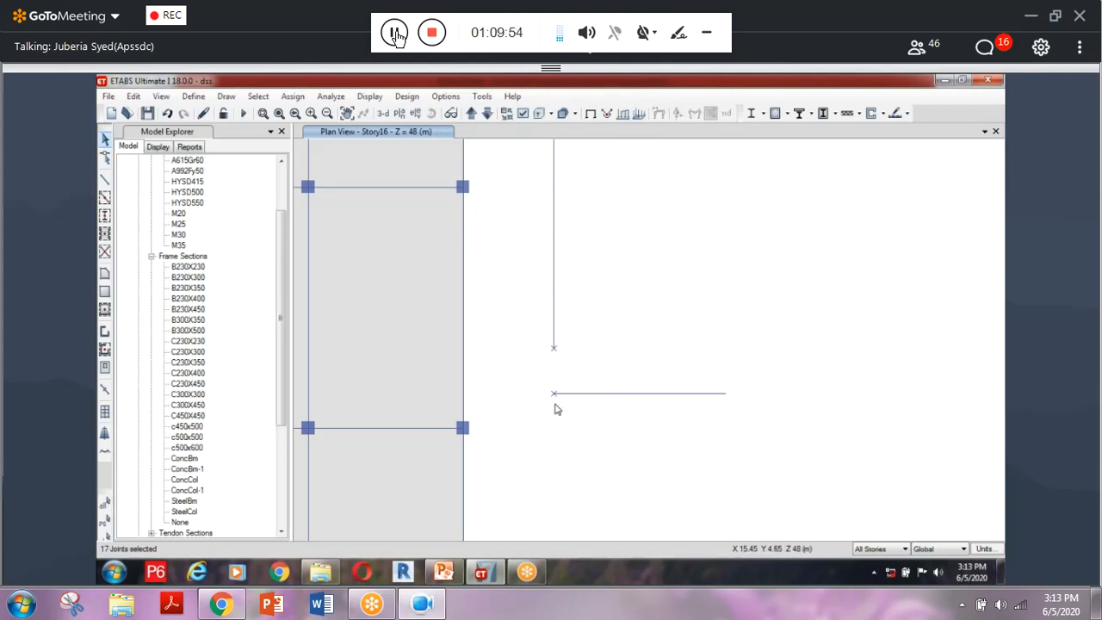
{"action": "key", "text": "Escape"}
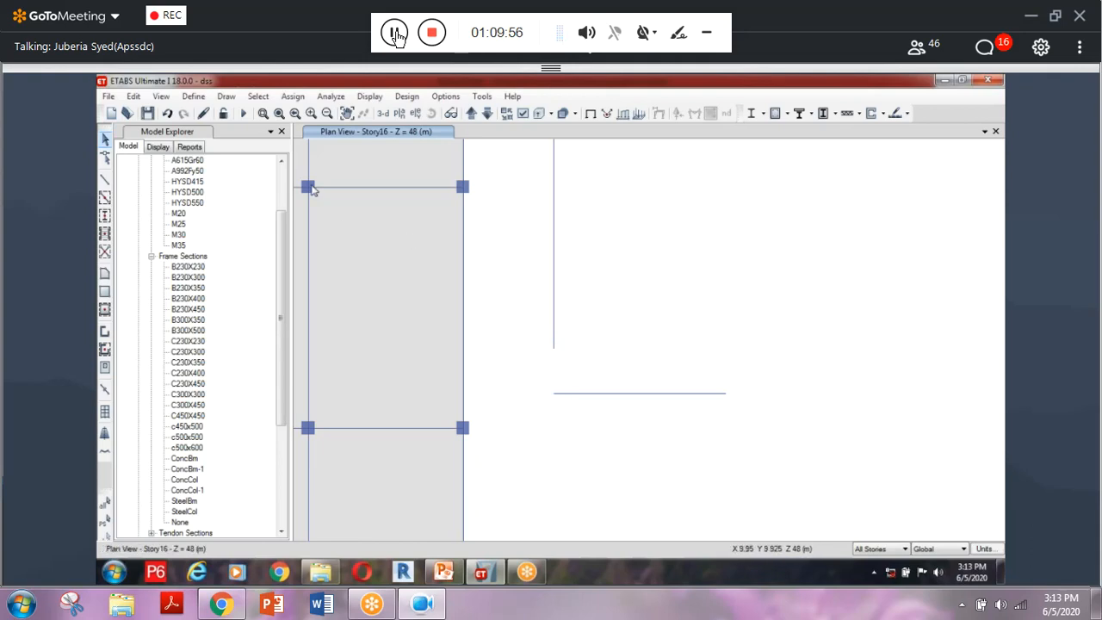
{"action": "left_click", "coordinate": [205, 98]}
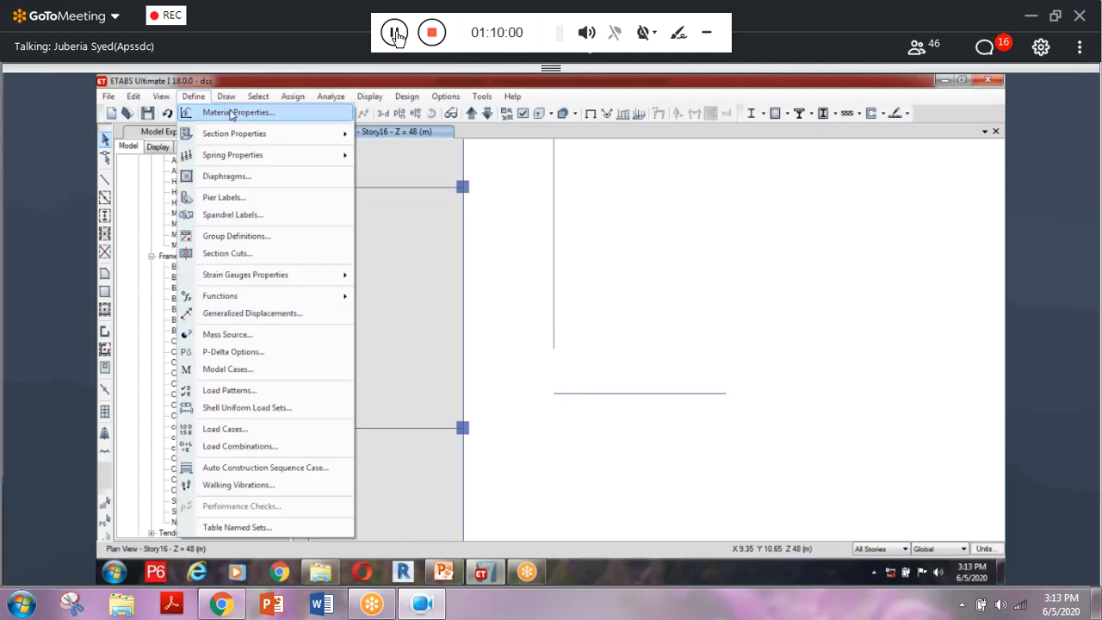
{"action": "left_click", "coordinate": [267, 283]}
{"action": "left_click", "coordinate": [555, 348]}
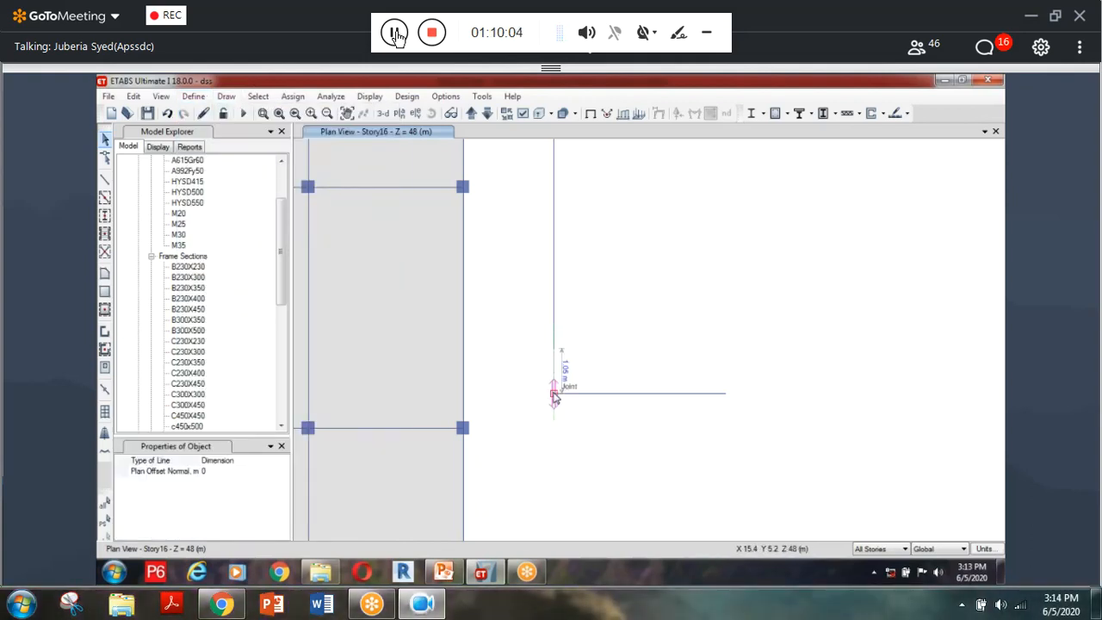
{"action": "key", "text": "Escape"}
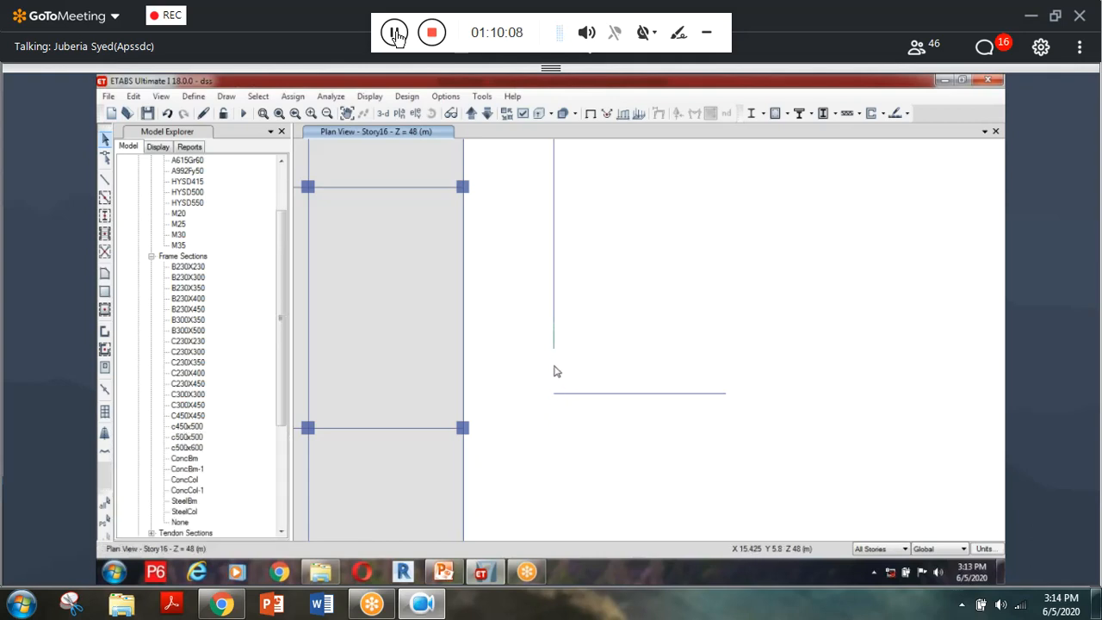
Select the facing end joints of the vertical and horizontal frames and merge them with a 1200 mm tolerance.
{"action": "left_click_drag", "start_coordinate": [540, 316], "coordinate": [575, 441]}
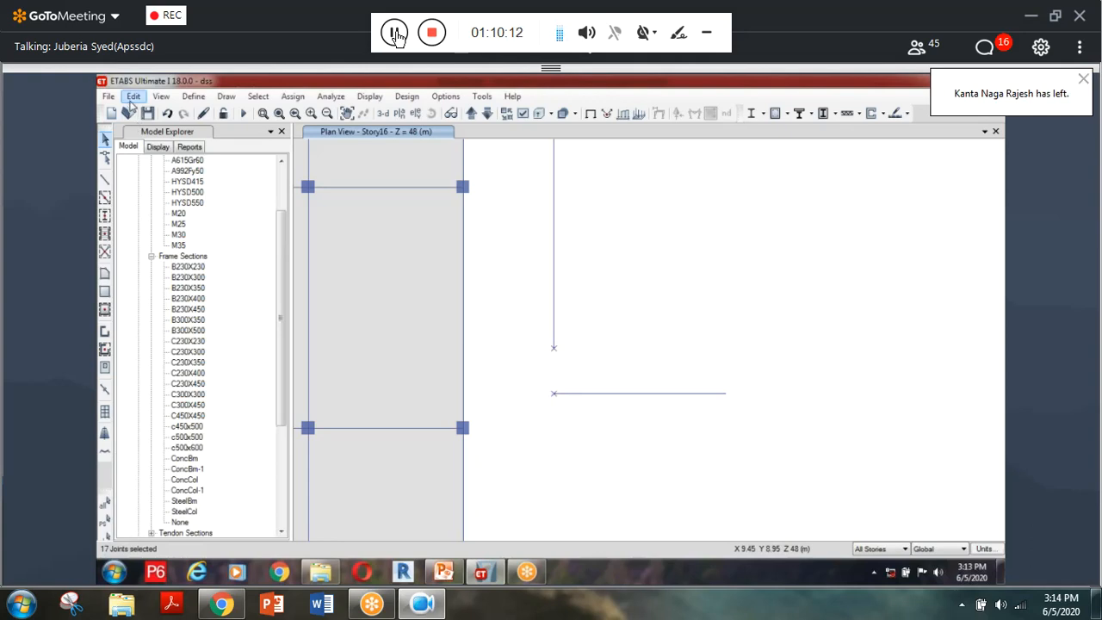
{"action": "left_click", "coordinate": [132, 98]}
{"action": "left_click", "coordinate": [198, 342]}
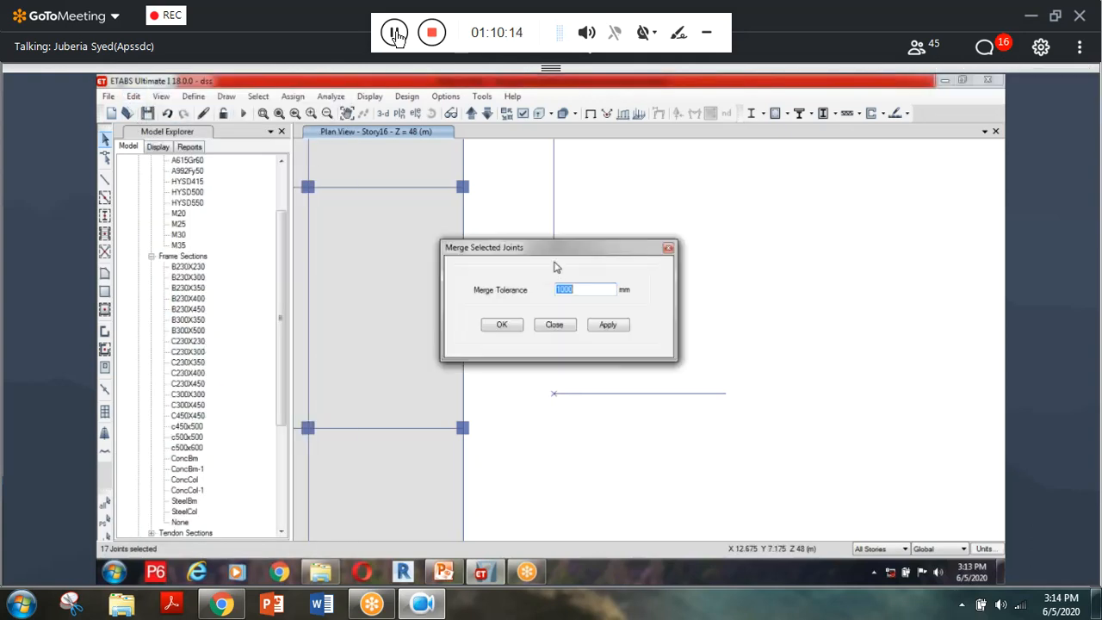
{"action": "left_click_drag", "start_coordinate": [461, 246], "coordinate": [327, 221]}
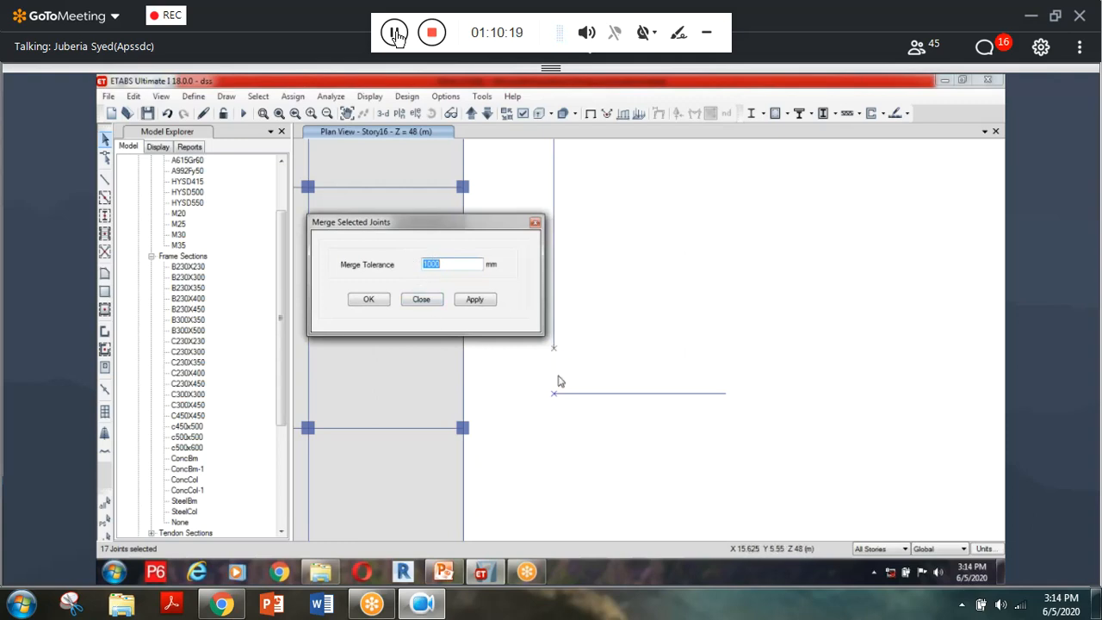
{"action": "type", "text": "1"}
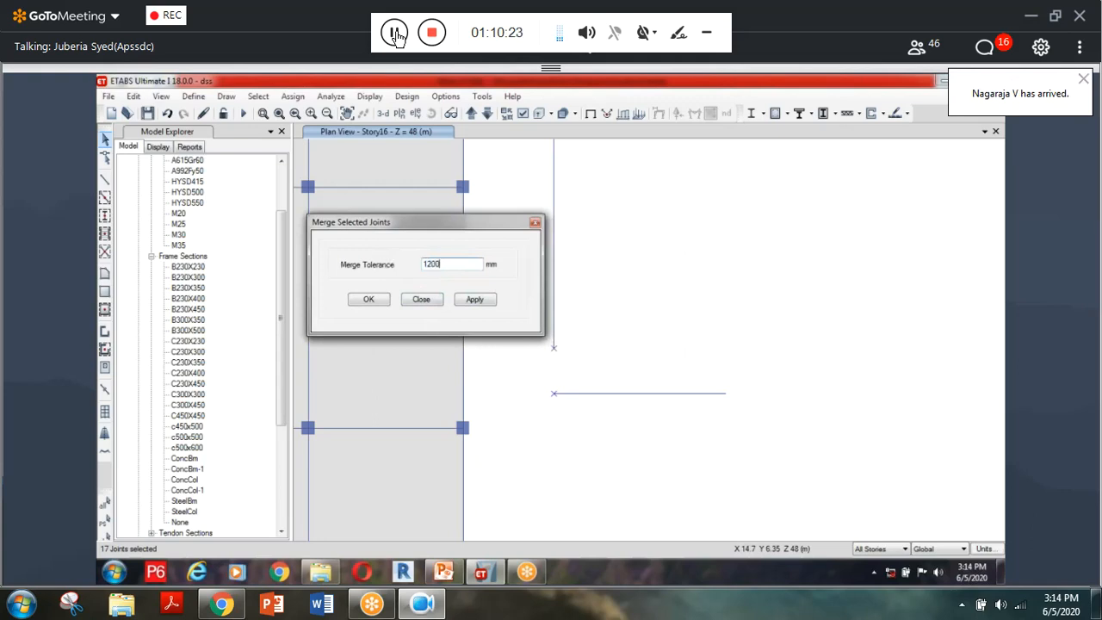
{"action": "left_click", "coordinate": [484, 303]}
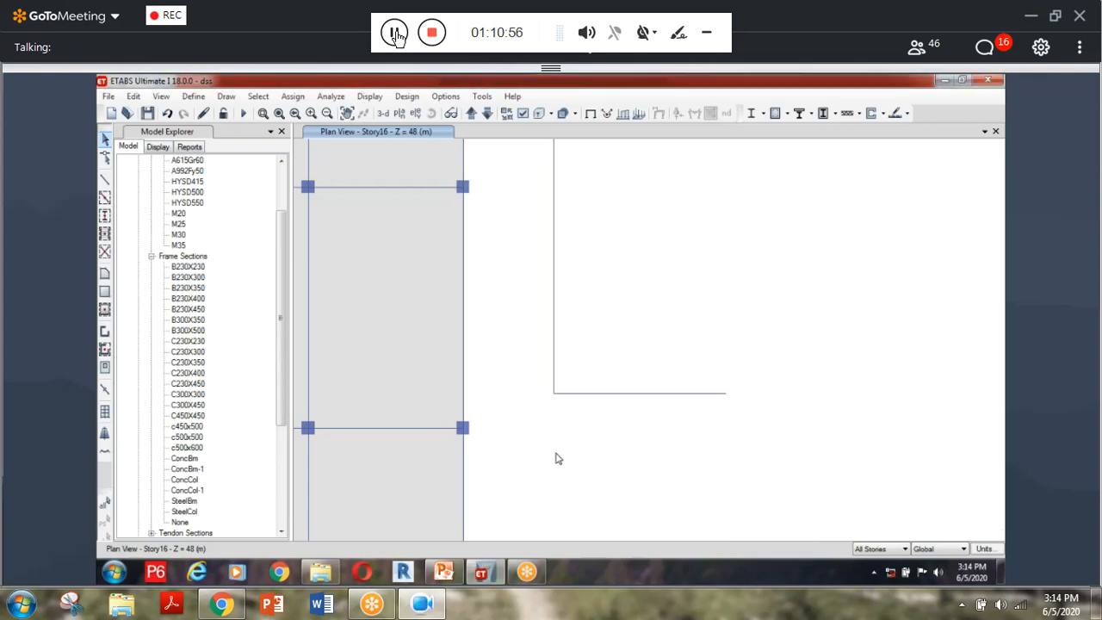
{"action": "middle_click_drag", "start_coordinate": [556, 453], "coordinate": [584, 444]}
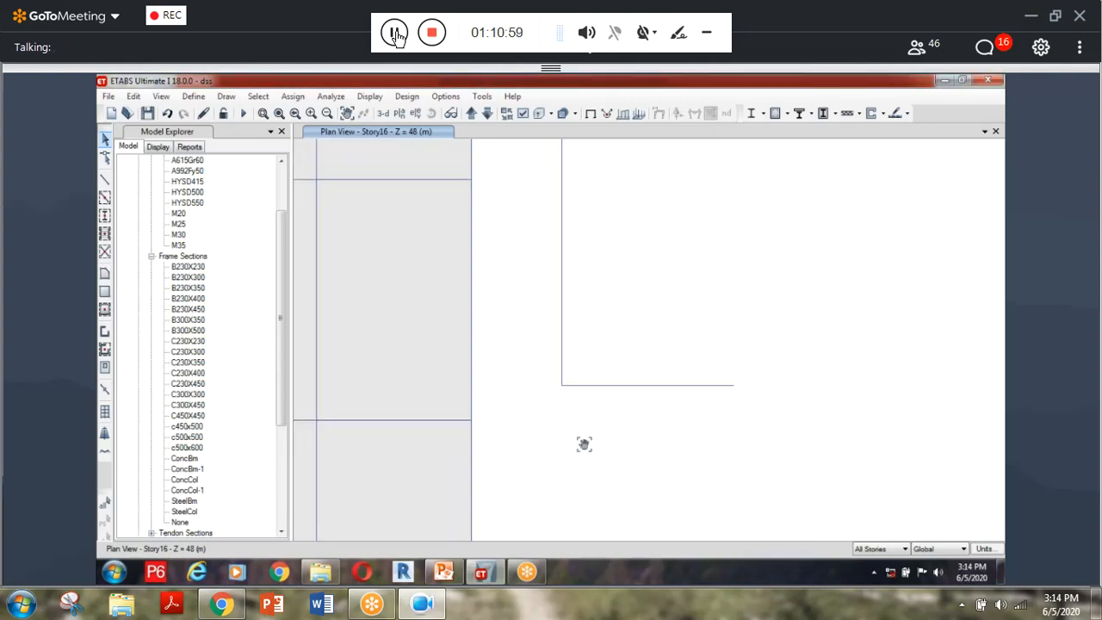
{"action": "scroll", "coordinate": [583, 444], "scroll_direction": "down", "scroll_amount": 2}
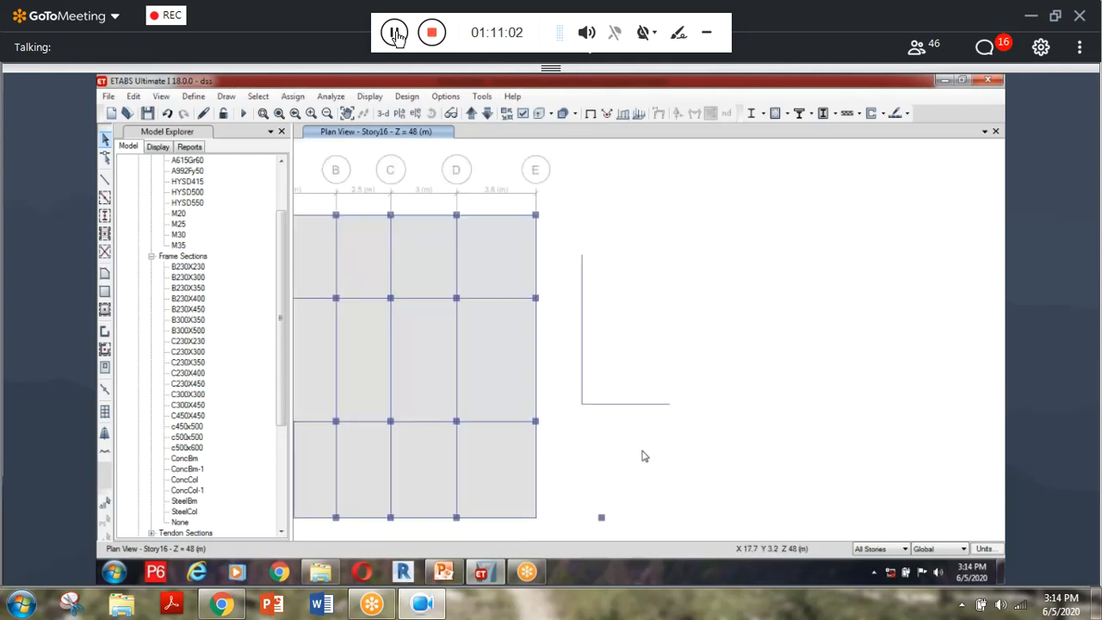
{"action": "scroll", "coordinate": [527, 419], "scroll_direction": "down", "scroll_amount": 2}
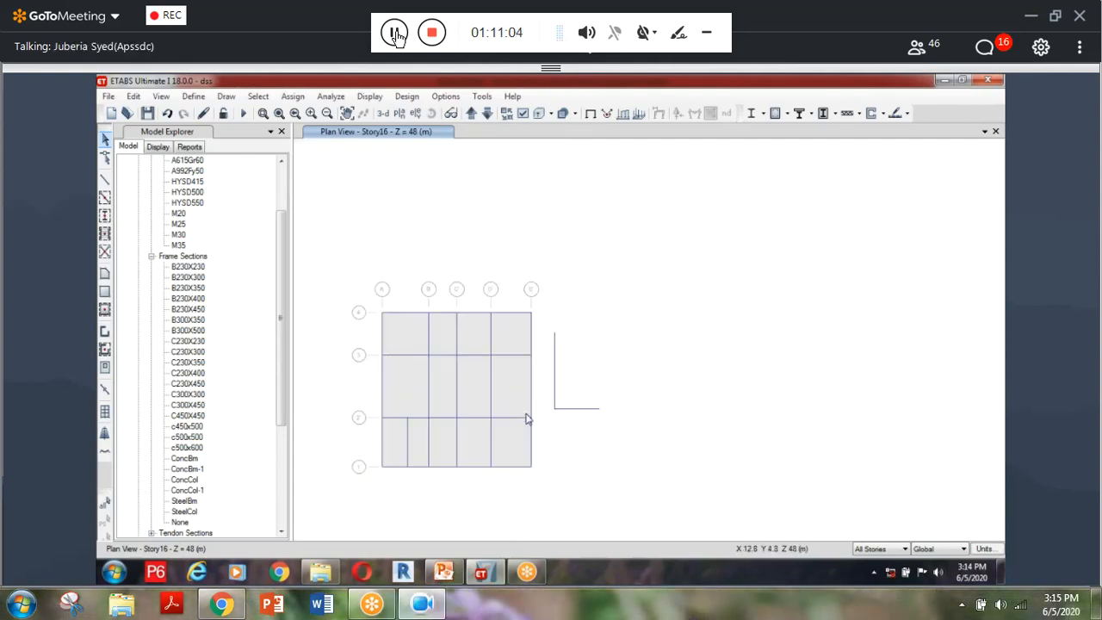
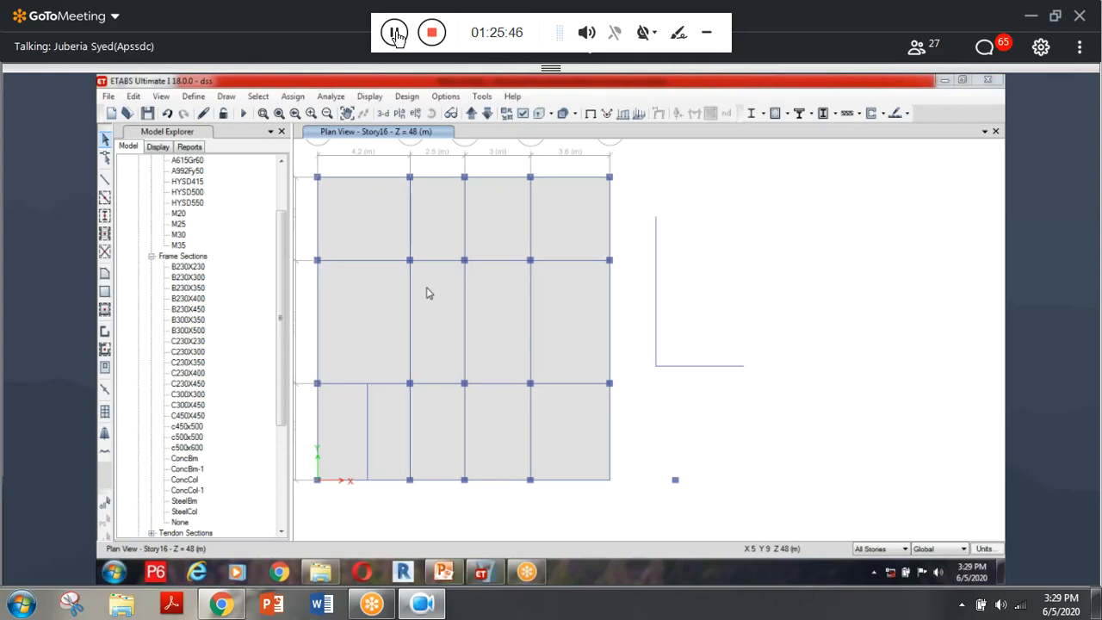
Open Microsoft Word 2010, then return to ETABS and set the model to the default 3D view.
{"action": "left_click", "coordinate": [115, 571]}
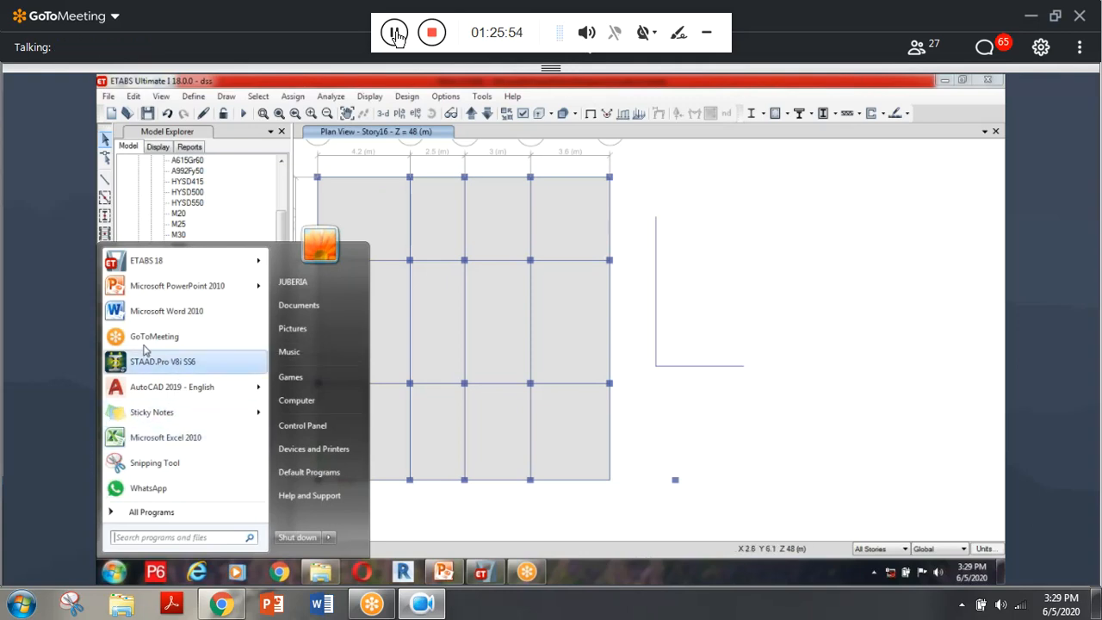
{"action": "left_click", "coordinate": [158, 316]}
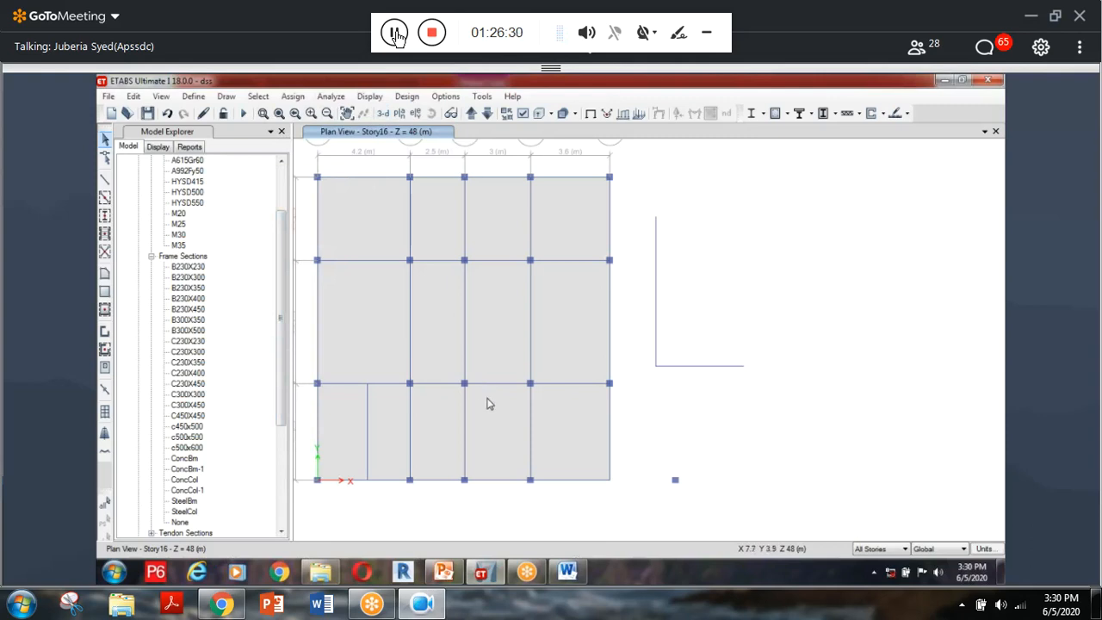
{"action": "left_click", "coordinate": [382, 113]}
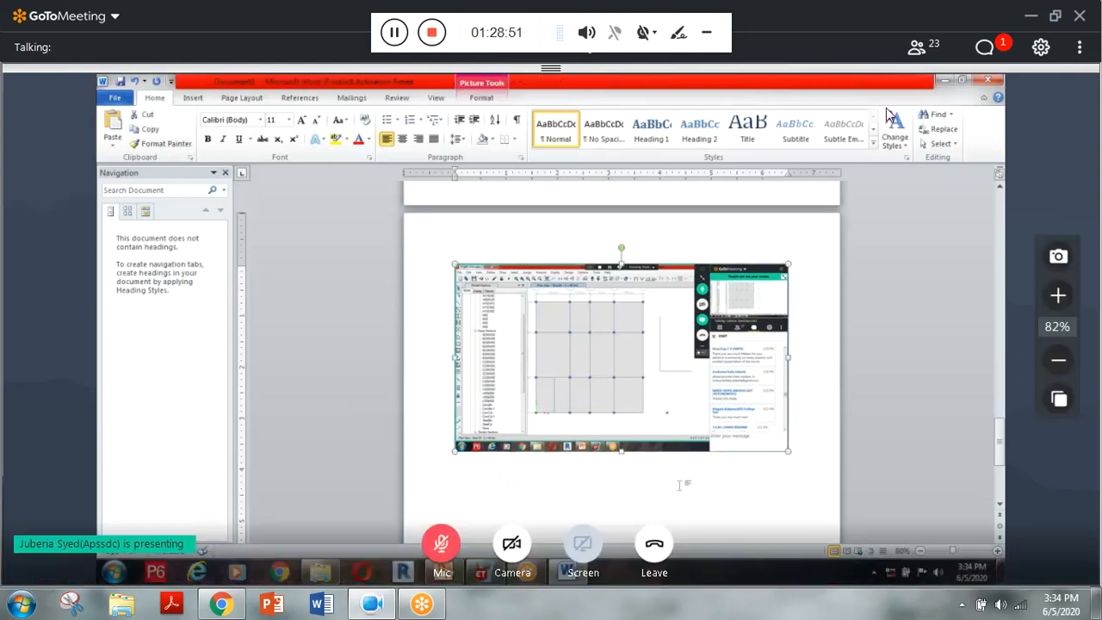
View the GoToMeeting chat and close it, then switch to the PowerPoint presentation.
{"action": "left_click", "coordinate": [984, 49]}
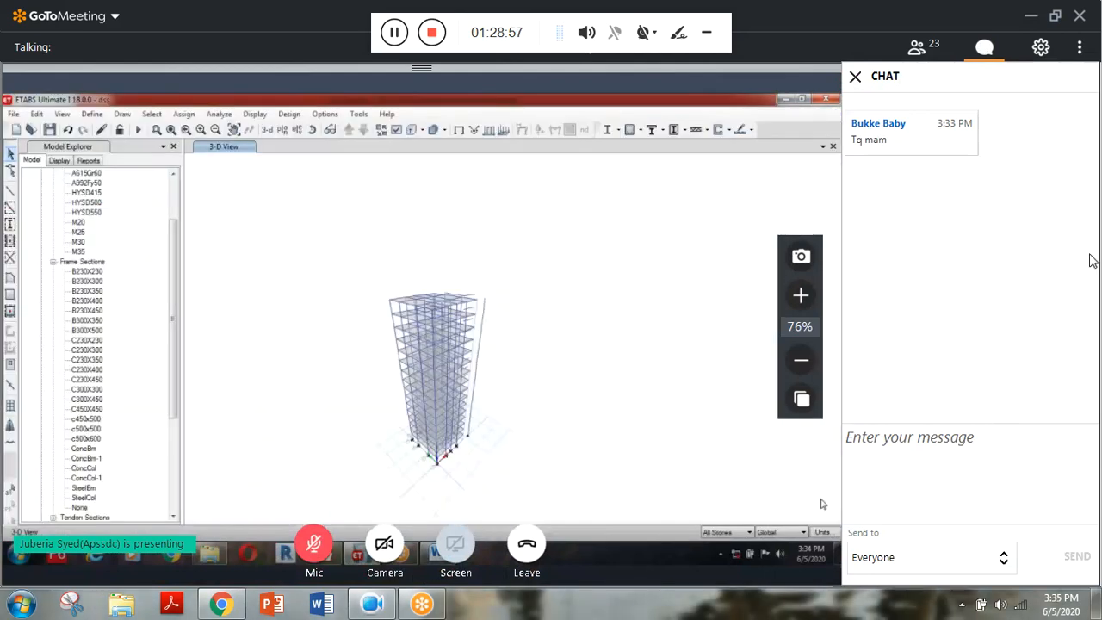
{"action": "left_click", "coordinate": [986, 48]}
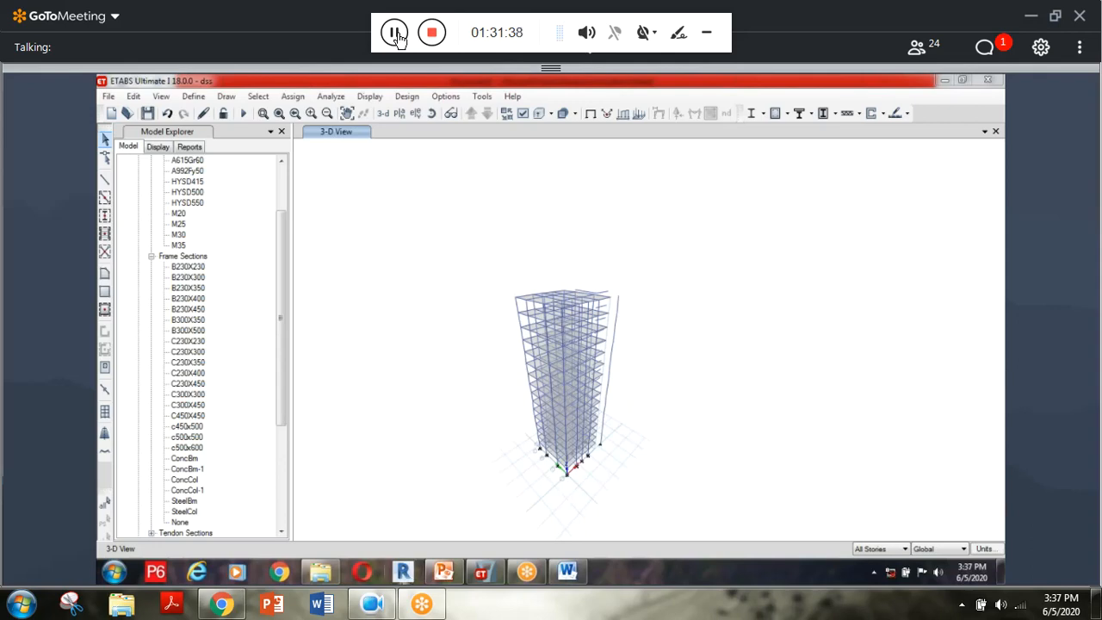
{"action": "left_click", "coordinate": [444, 572]}
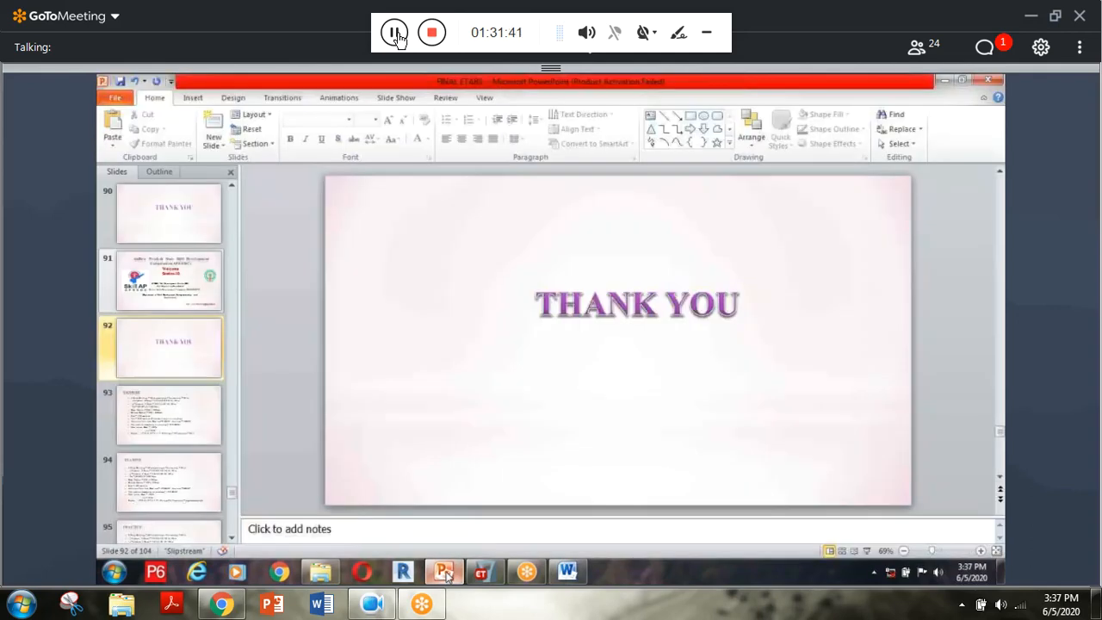